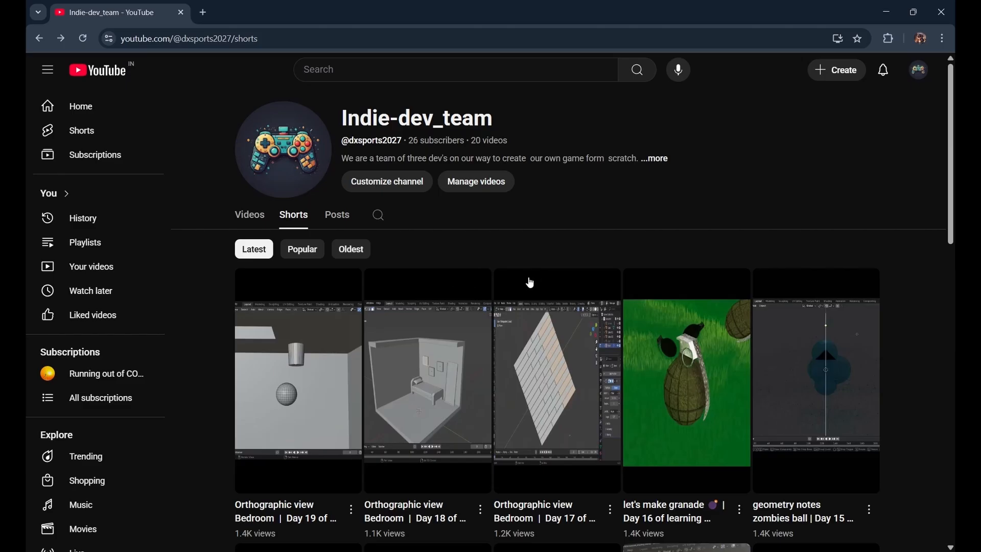
Look through the Indie-dev_team channel's long videos and its Shorts down to the earliest Blender learning entry.
{"action": "scroll", "coordinate": [531, 282], "scroll_direction": "down", "scroll_amount": 2}
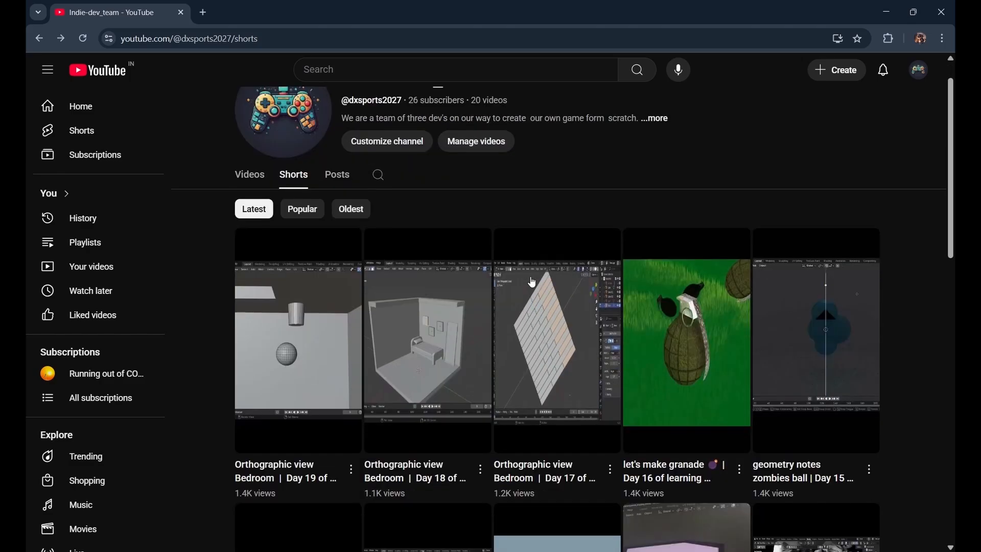
{"action": "scroll", "coordinate": [532, 282], "scroll_direction": "down", "scroll_amount": 3}
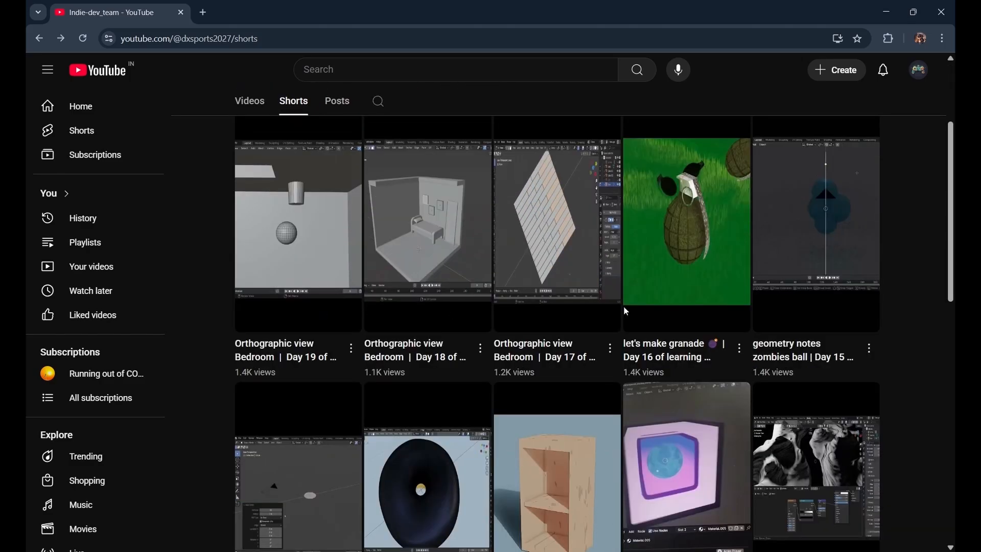
{"action": "scroll", "coordinate": [351, 307], "scroll_direction": "down", "scroll_amount": 4}
{"action": "scroll", "coordinate": [339, 275], "scroll_direction": "up", "scroll_amount": 8}
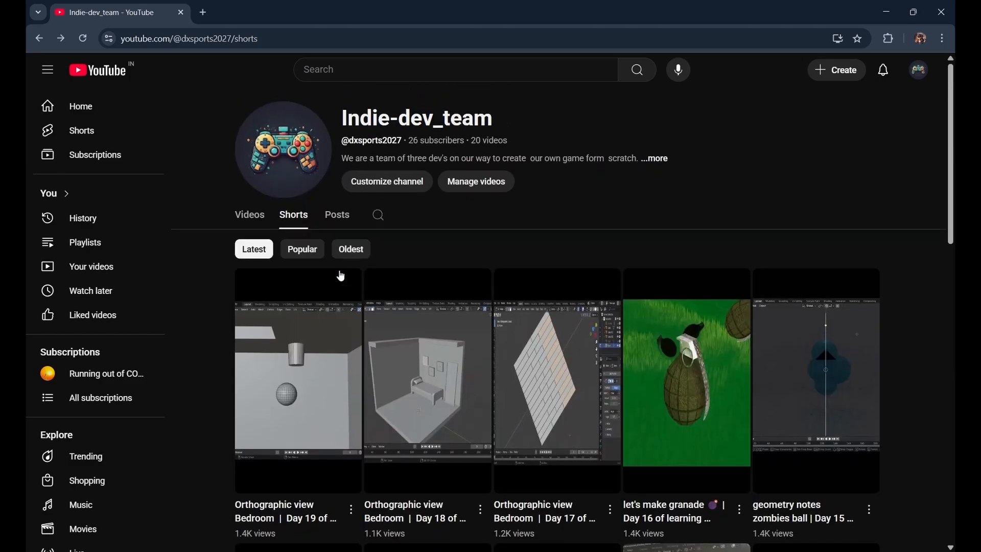
{"action": "left_click", "coordinate": [250, 214]}
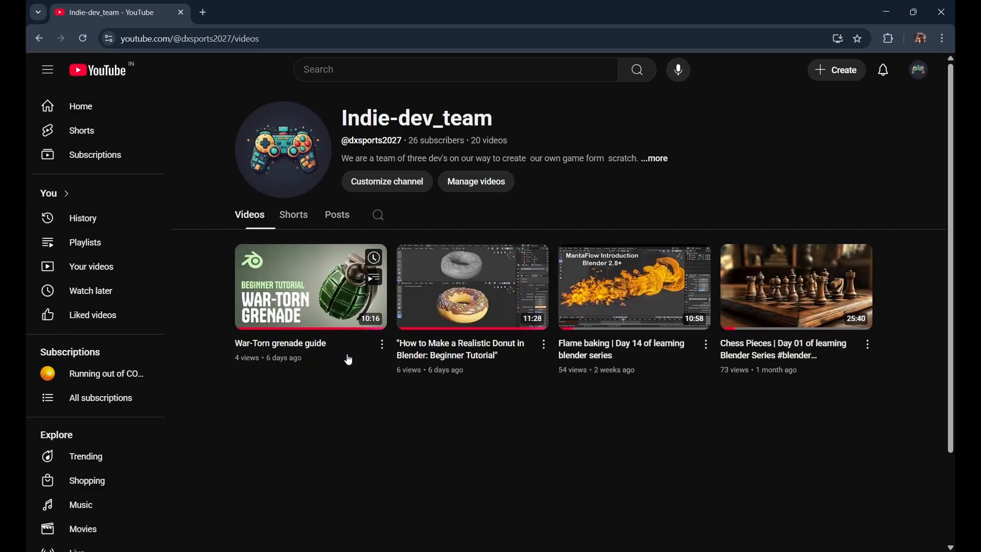
{"action": "left_click", "coordinate": [294, 214]}
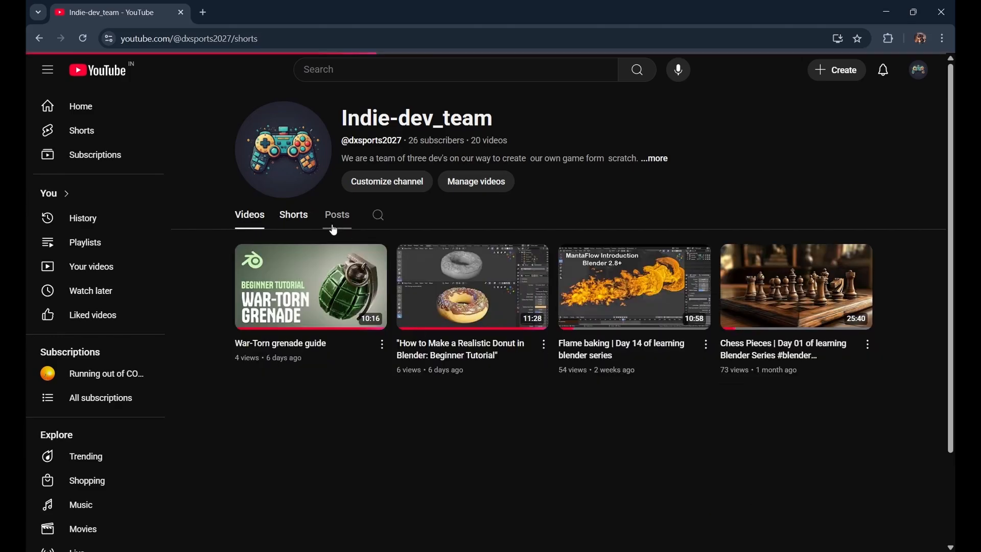
{"action": "scroll", "coordinate": [470, 304], "scroll_direction": "down", "scroll_amount": 4}
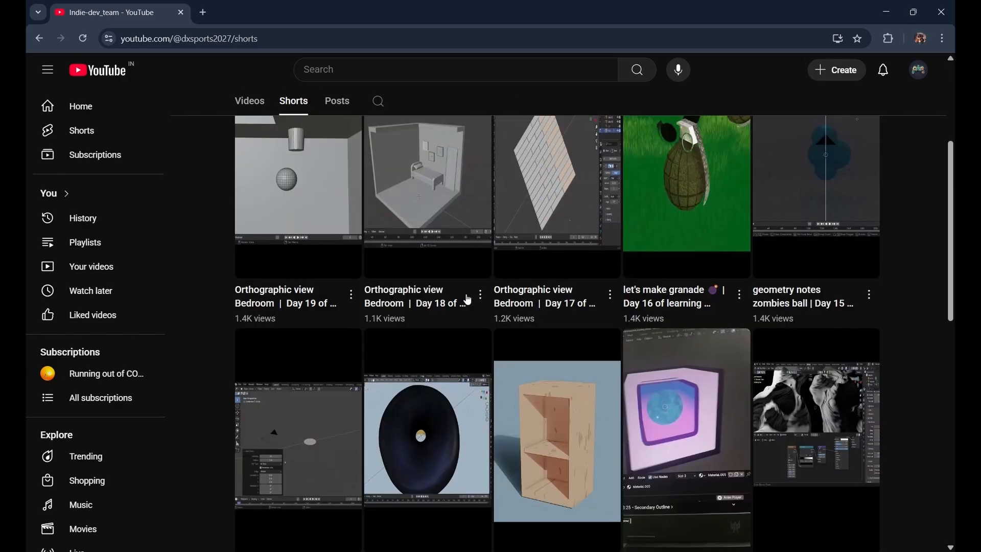
{"action": "scroll", "coordinate": [467, 299], "scroll_direction": "down", "scroll_amount": 4}
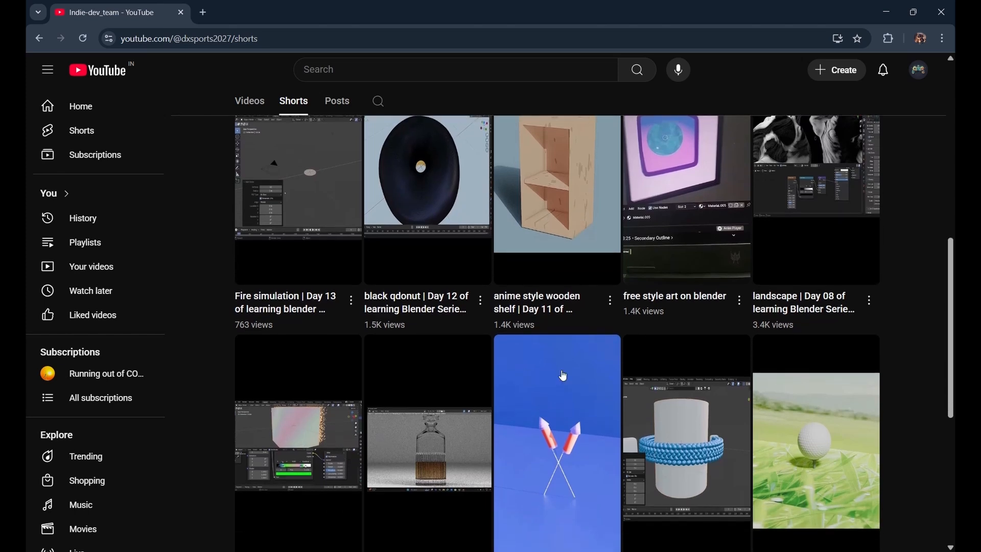
{"action": "scroll", "coordinate": [827, 373], "scroll_direction": "down", "scroll_amount": 2}
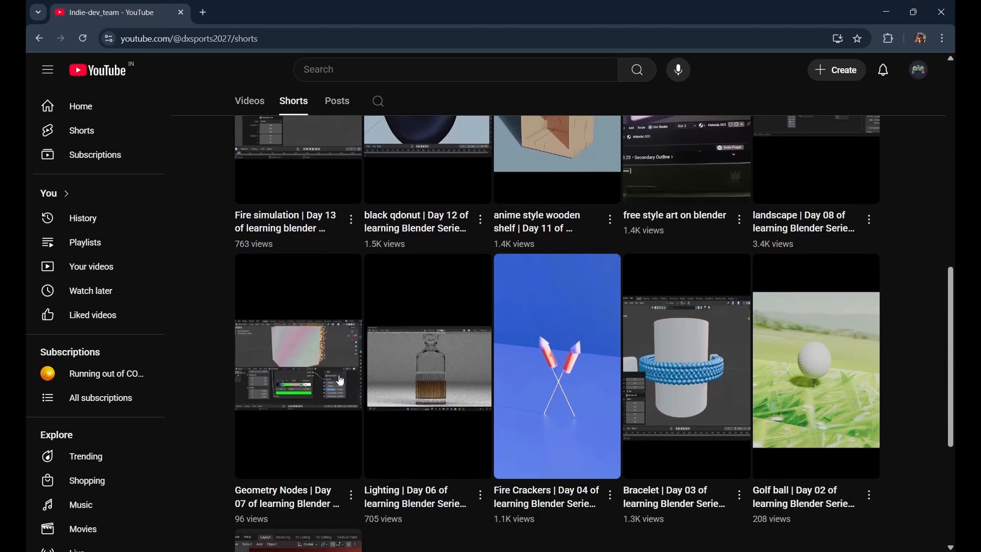
{"action": "scroll", "coordinate": [341, 381], "scroll_direction": "down", "scroll_amount": 4}
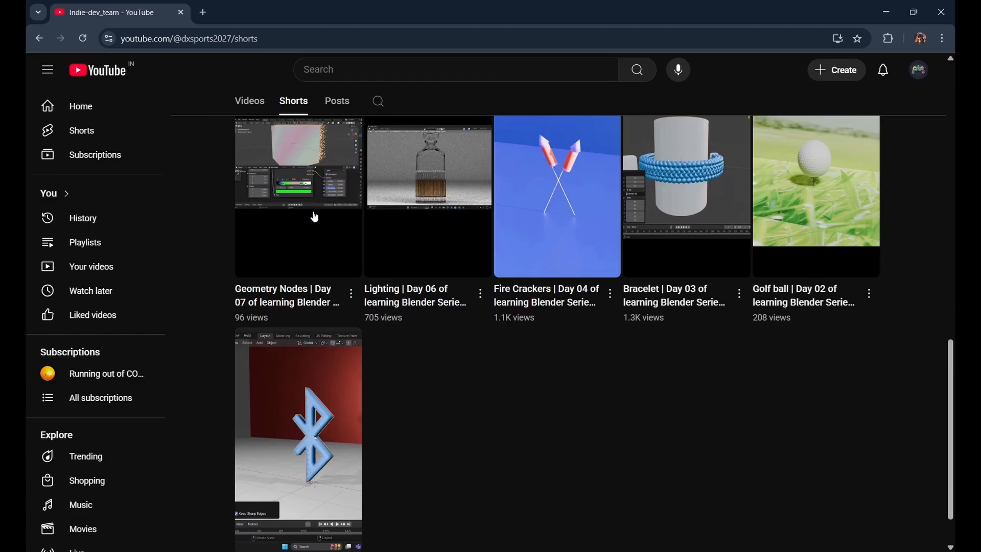
Switch to Blender and examine the newly added UV sphere from several angles and distances.
{"action": "key", "text": "alt+Tab"}
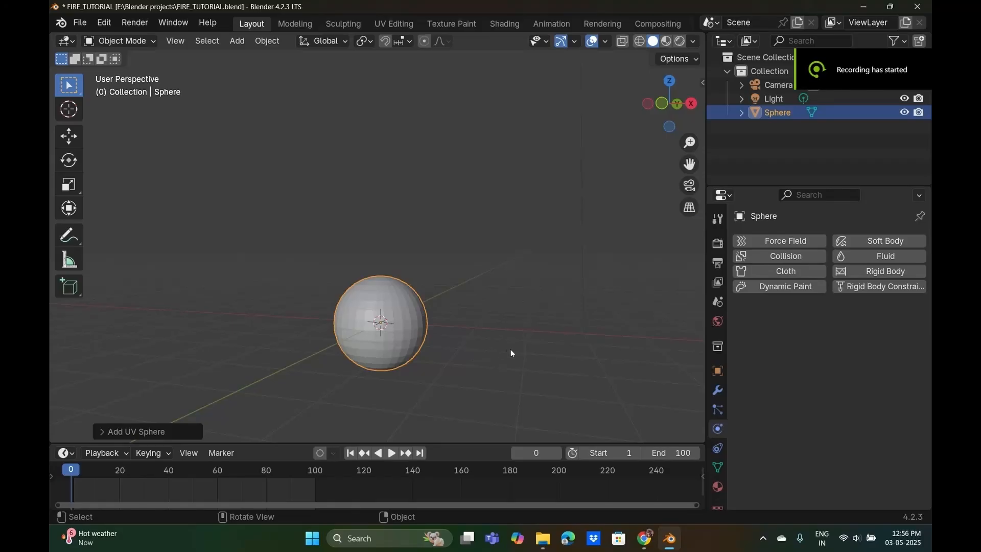
{"action": "key", "text": "s"}
{"action": "middle_click_drag", "start_coordinate": [282, 344], "coordinate": [422, 372]}
{"action": "scroll", "coordinate": [422, 373], "scroll_direction": "up", "scroll_amount": 3}
{"action": "middle_click_drag", "start_coordinate": [474, 399], "coordinate": [523, 288], "text": "shift"}
{"action": "scroll", "coordinate": [562, 343], "scroll_direction": "up", "scroll_amount": 1}
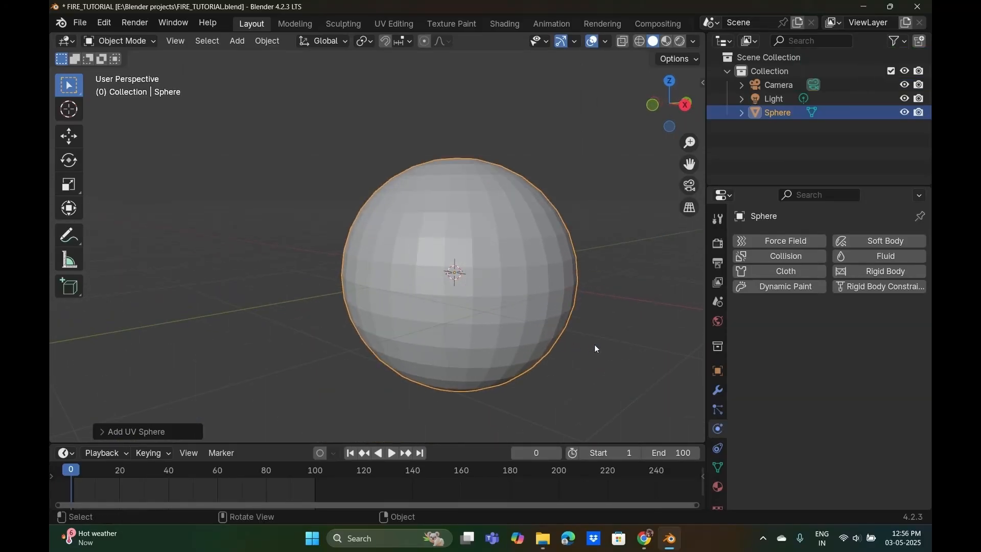
{"action": "middle_click_drag", "start_coordinate": [595, 343], "coordinate": [475, 344]}
{"action": "scroll", "coordinate": [439, 346], "scroll_direction": "down", "scroll_amount": 4}
{"action": "middle_click_drag", "start_coordinate": [411, 347], "coordinate": [475, 350]}
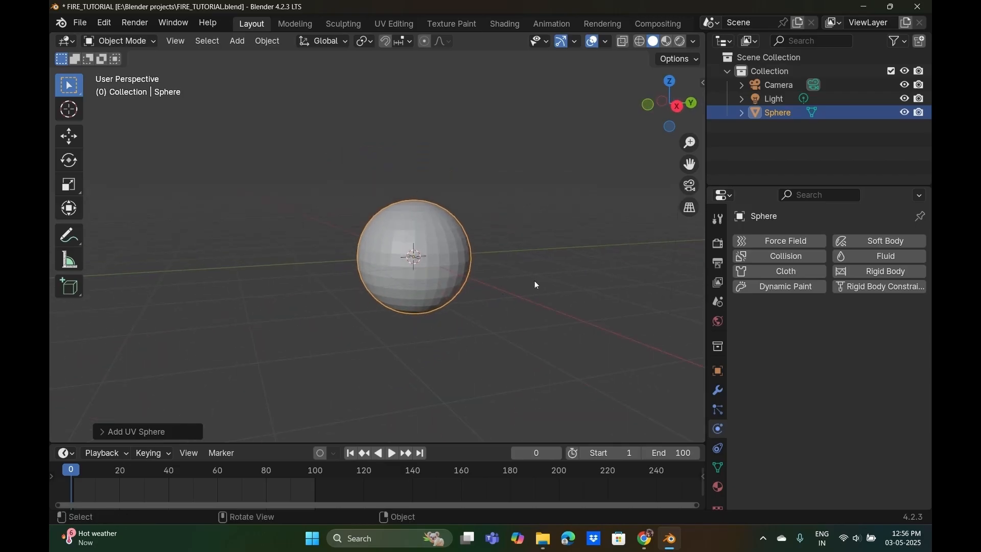
Try a default Emitter particle system on the sphere, play the animation, and remove the particle system again.
{"action": "left_click", "coordinate": [717, 410]}
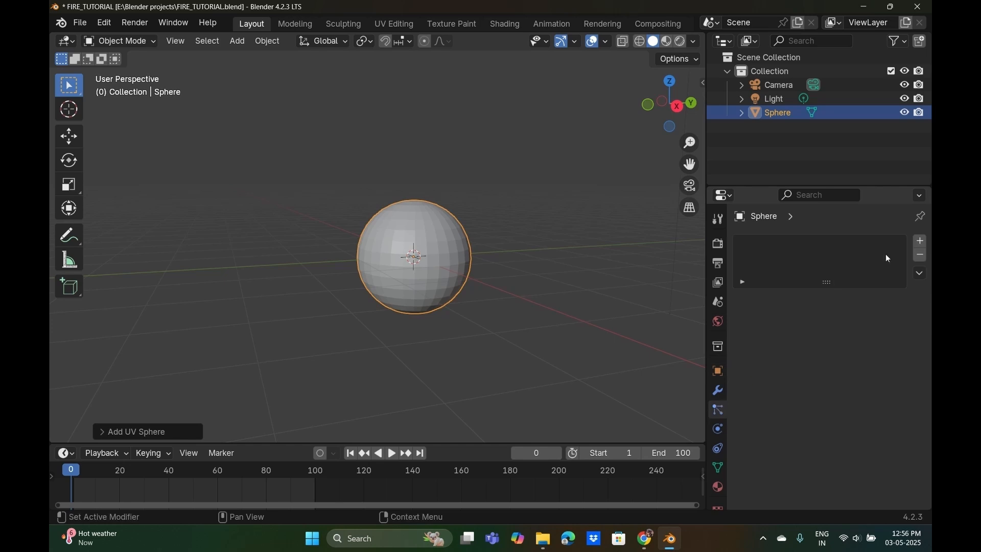
{"action": "left_click", "coordinate": [921, 242]}
{"action": "key", "text": "space"}
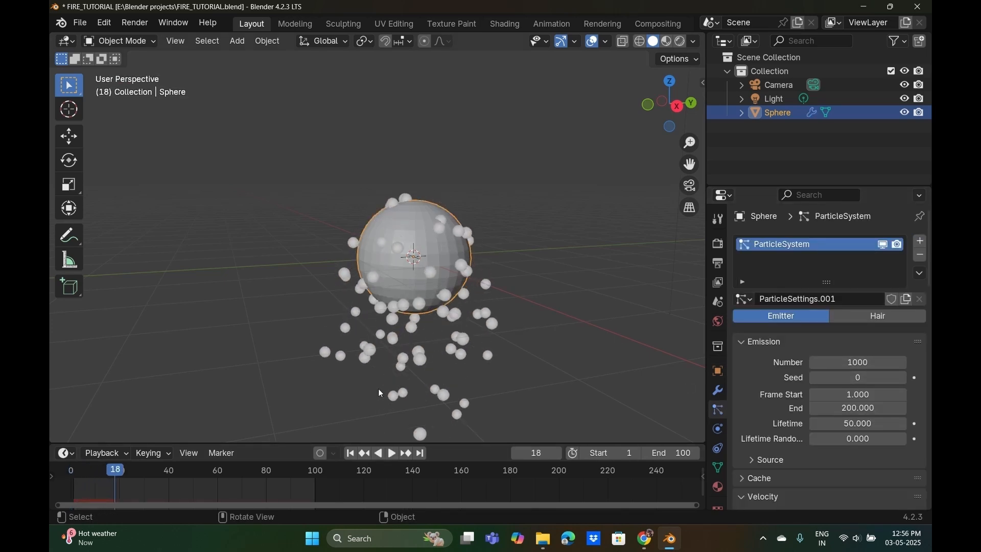
{"action": "left_click", "coordinate": [921, 255]}
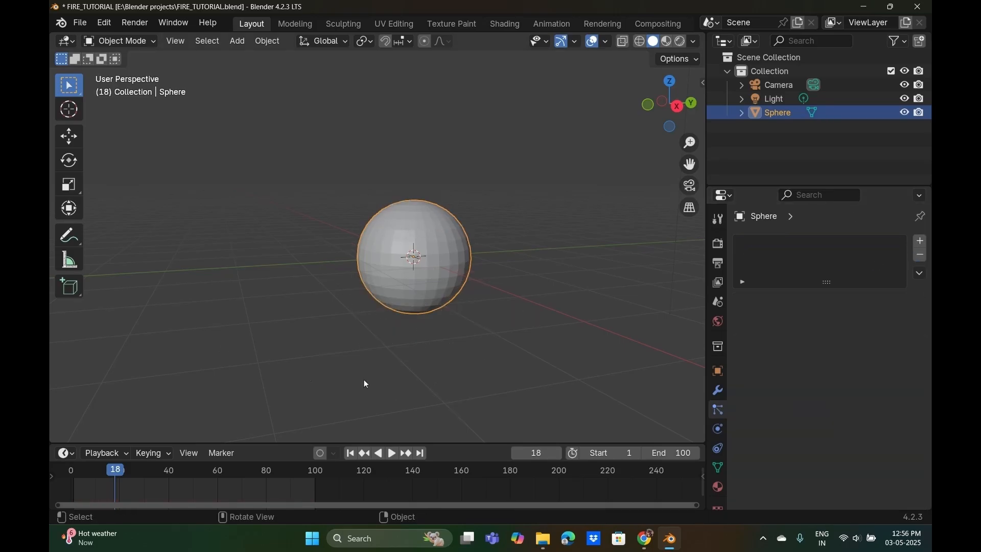
{"action": "left_click", "coordinate": [921, 241]}
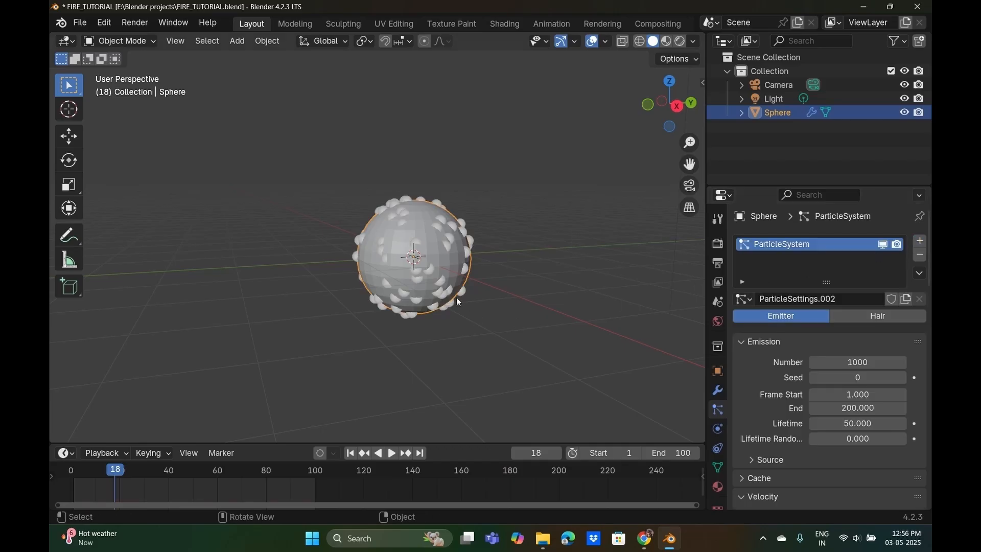
{"action": "key", "text": "space"}
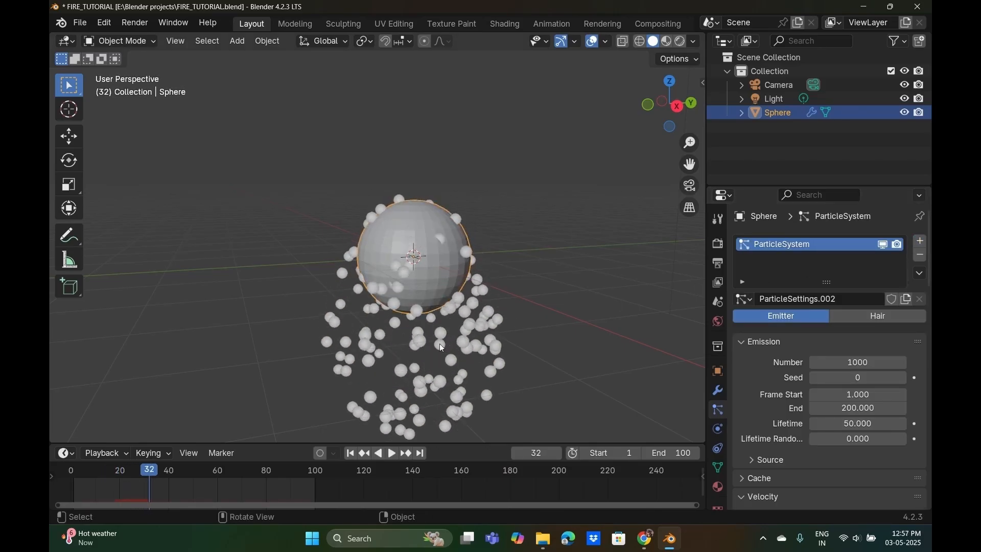
{"action": "left_click", "coordinate": [921, 254]}
Move the sphere straight up along the Z axis until its base sits roughly at the 3D cursor.
{"action": "middle_click_drag", "start_coordinate": [602, 320], "coordinate": [400, 308]}
{"action": "key", "text": "g"}
{"action": "key", "text": "z"}
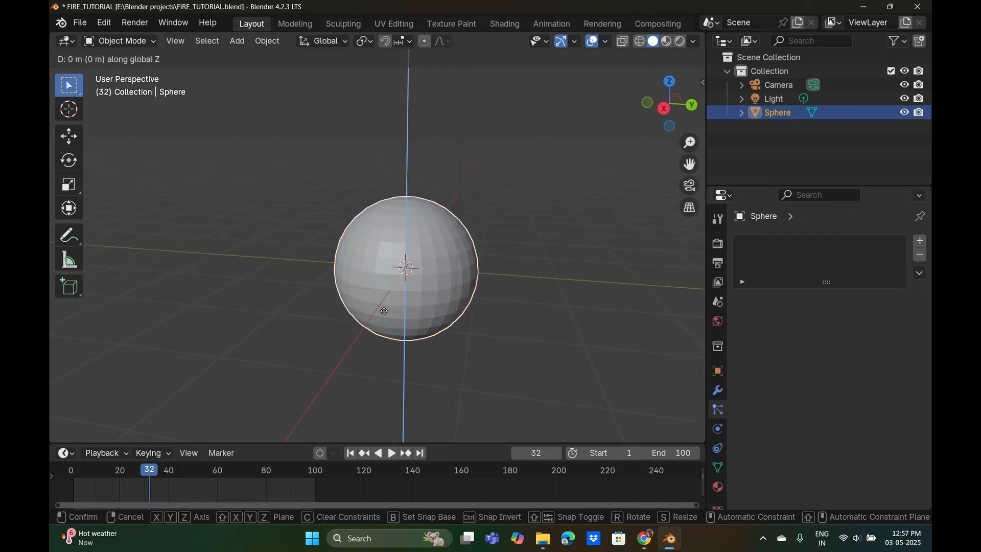
{"action": "left_click", "coordinate": [388, 246]}
{"action": "middle_click_drag", "start_coordinate": [347, 277], "coordinate": [379, 352]}
{"action": "scroll", "coordinate": [419, 286], "scroll_direction": "up", "scroll_amount": 2}
{"action": "scroll", "coordinate": [382, 322], "scroll_direction": "down", "scroll_amount": 5}
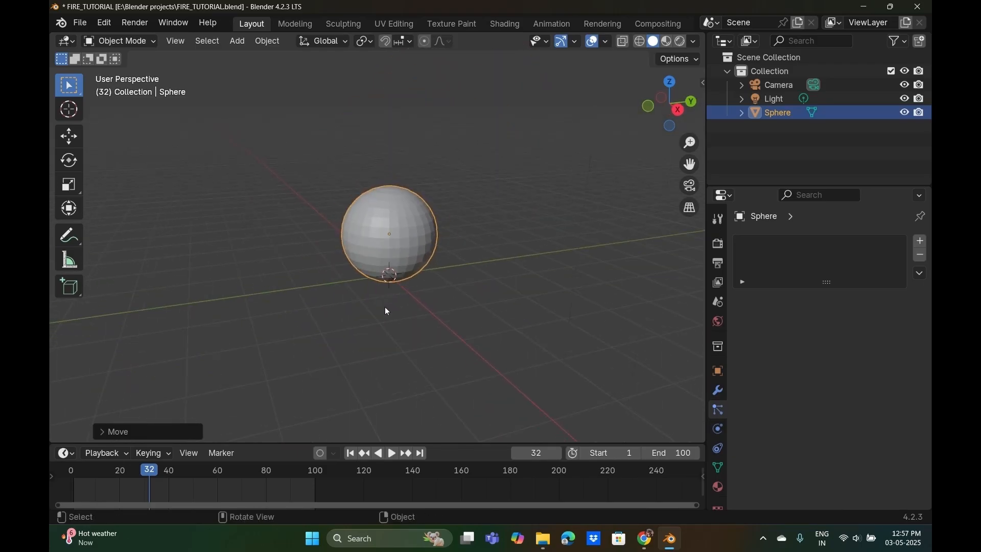
Add Fluid physics to the sphere and set its fluid type to Flow.
{"action": "middle_click_drag", "start_coordinate": [540, 260], "coordinate": [417, 251]}
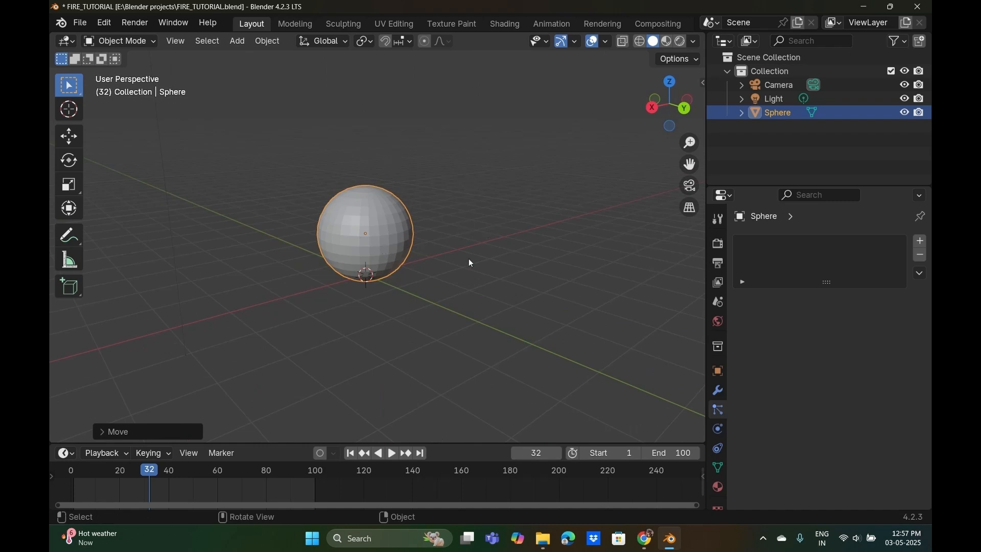
{"action": "left_click", "coordinate": [718, 429]}
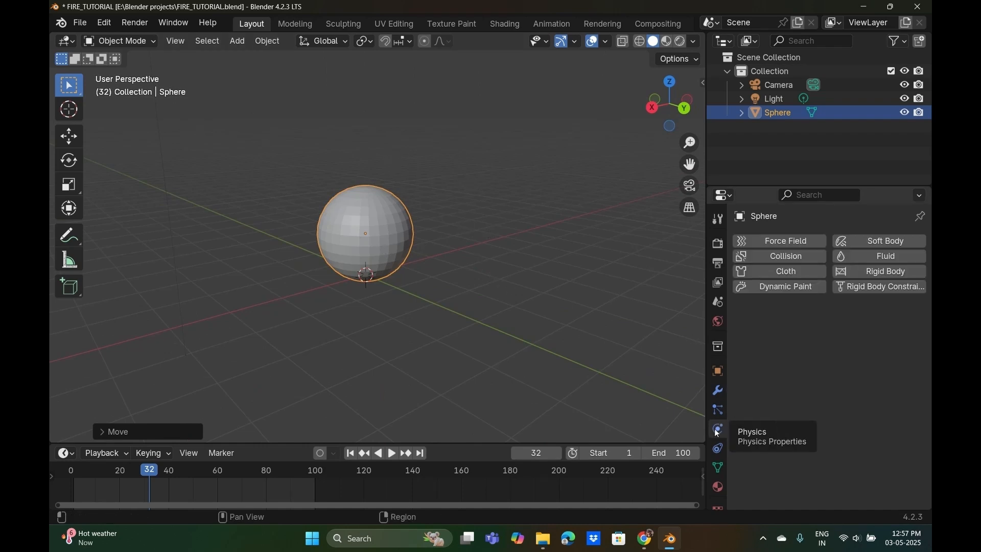
{"action": "left_click", "coordinate": [870, 259]}
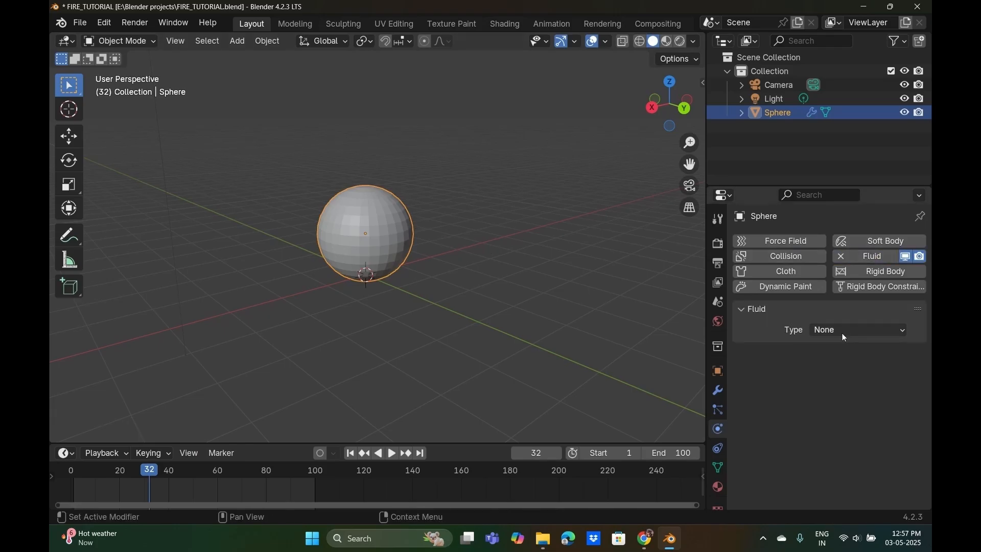
{"action": "left_click", "coordinate": [844, 338]}
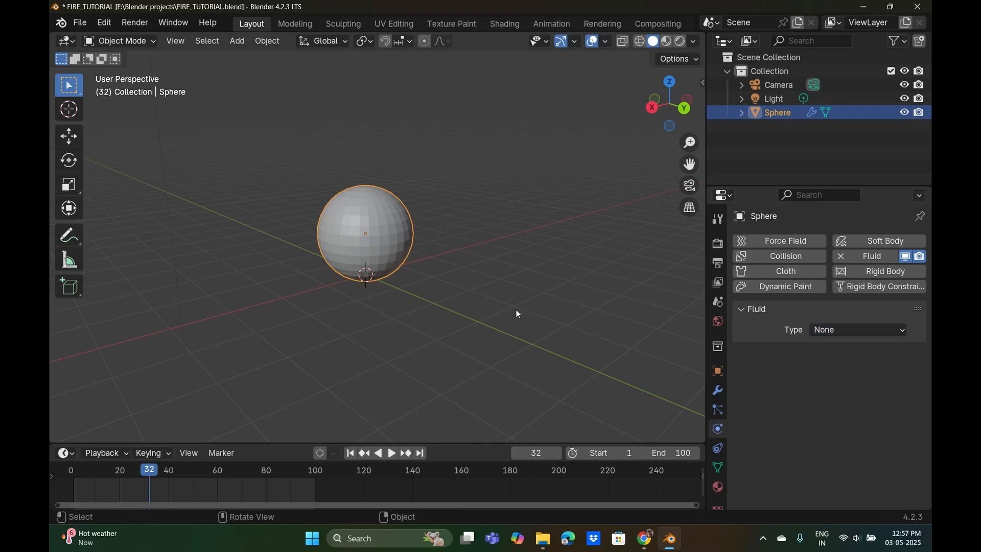
{"action": "middle_click_drag", "start_coordinate": [516, 313], "coordinate": [393, 233]}
{"action": "left_click", "coordinate": [832, 330]}
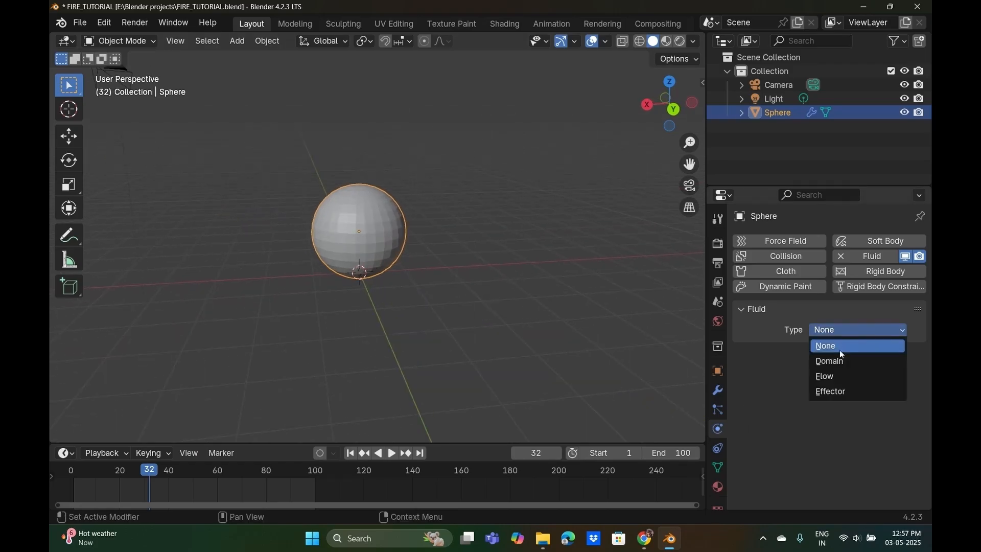
{"action": "left_click", "coordinate": [847, 375]}
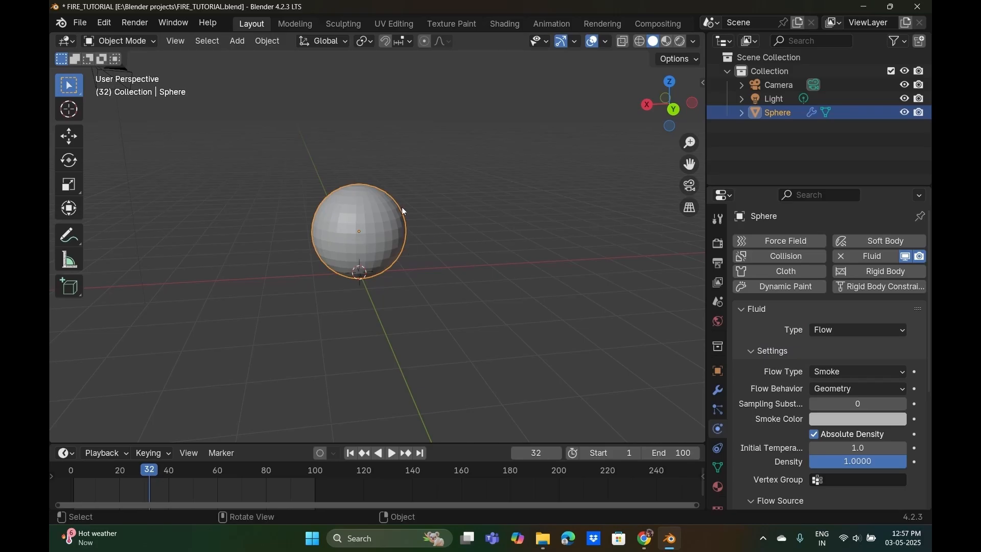
Set the sphere's flow type to Fire + Smoke.
{"action": "left_click", "coordinate": [849, 371]}
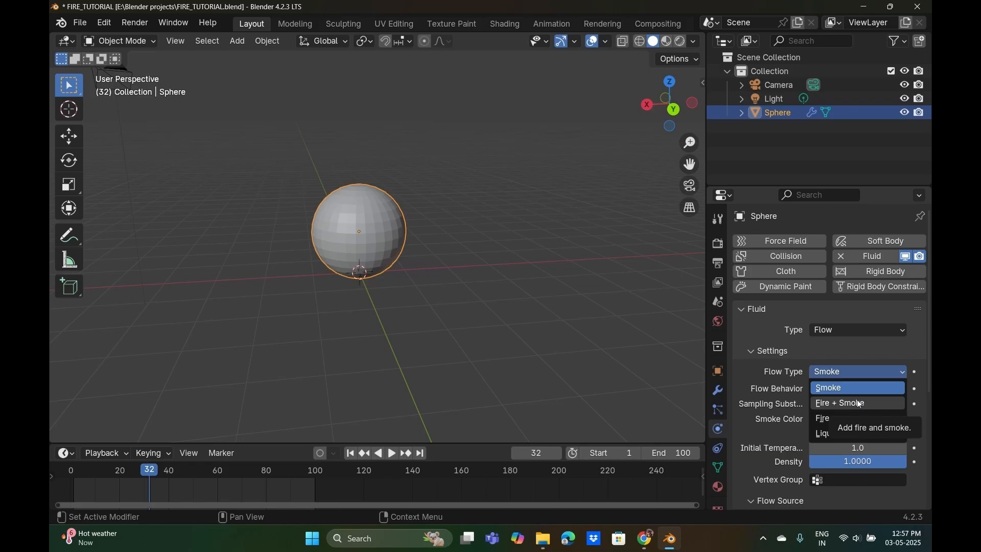
{"action": "left_click", "coordinate": [860, 404]}
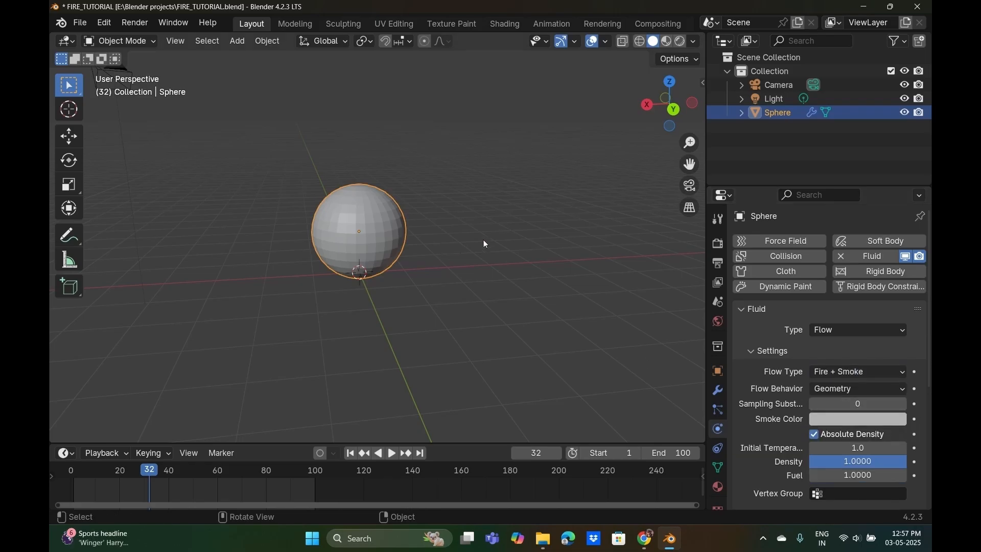
{"action": "middle_click_drag", "start_coordinate": [449, 271], "coordinate": [574, 344], "text": "shift"}
Review the sphere's flow behavior options and set the behavior to Inflow.
{"action": "left_click", "coordinate": [834, 389]}
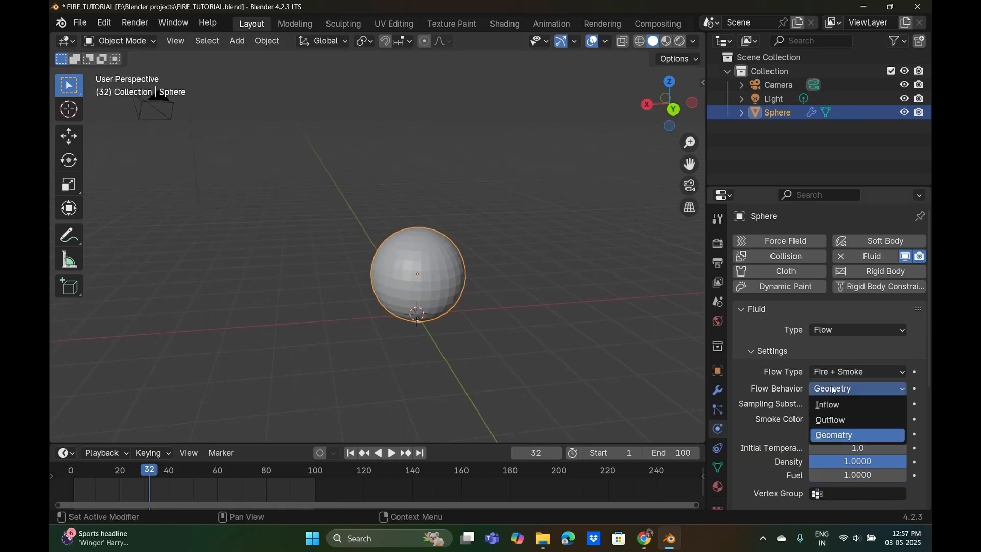
{"action": "left_click", "coordinate": [868, 377]}
{"action": "left_click", "coordinate": [850, 387]}
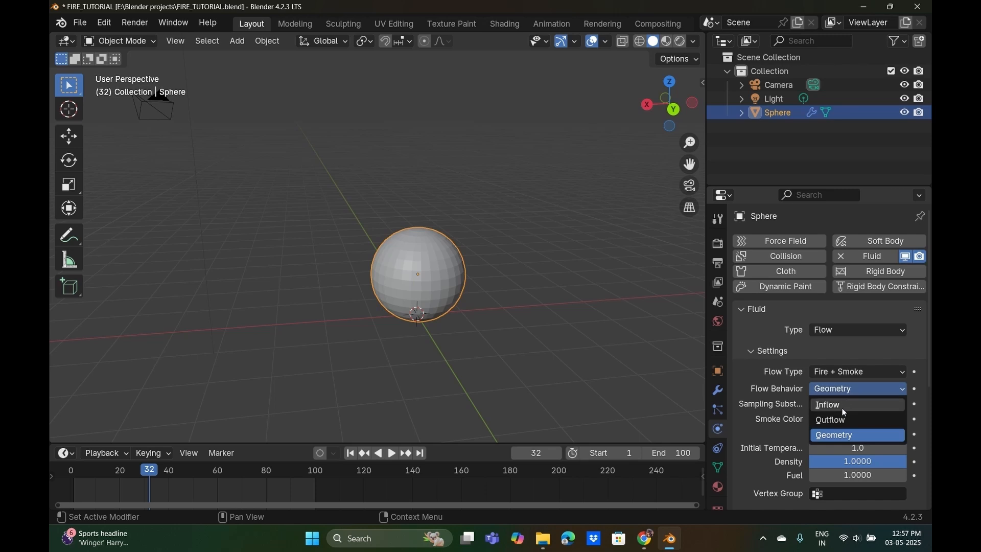
{"action": "left_click", "coordinate": [849, 438]}
{"action": "middle_click_drag", "start_coordinate": [459, 327], "coordinate": [394, 224]}
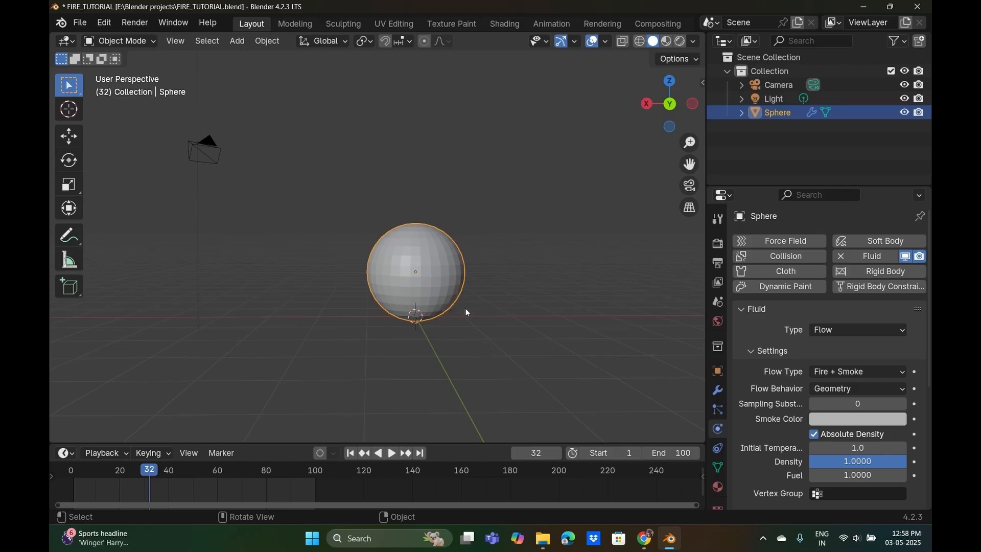
{"action": "left_click", "coordinate": [860, 387]}
{"action": "left_click", "coordinate": [841, 405]}
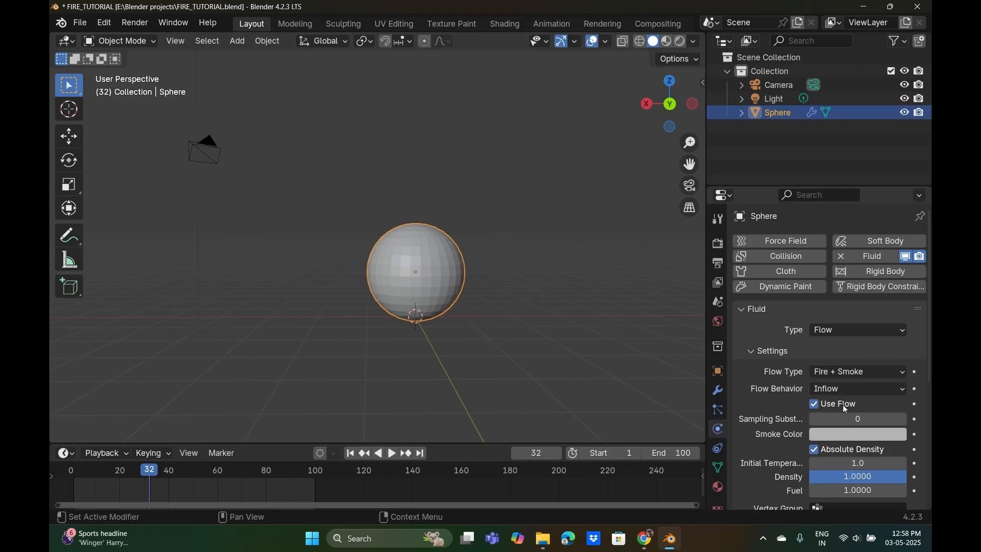
{"action": "scroll", "coordinate": [414, 304], "scroll_direction": "down", "scroll_amount": 1}
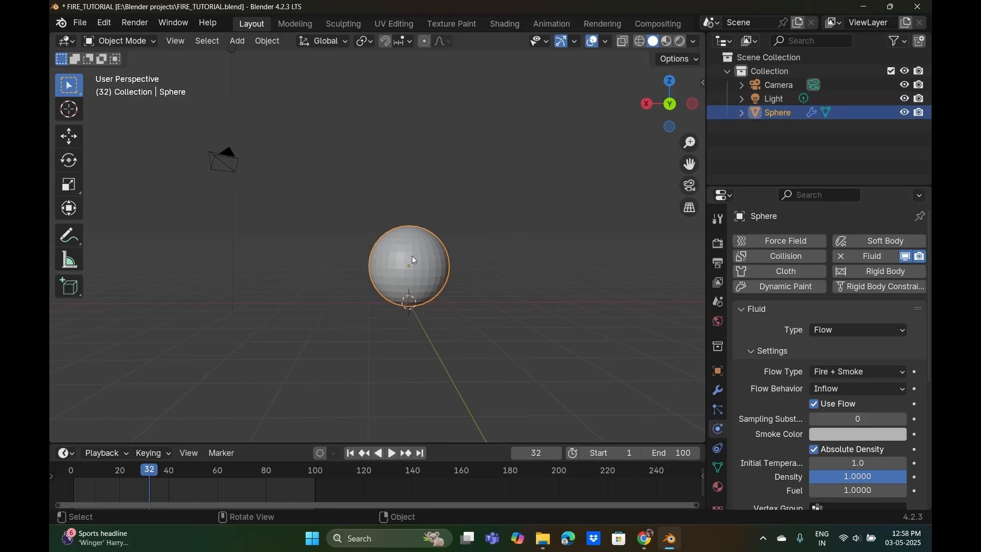
Try Outflow as the sphere's flow behavior, then restore Inflow.
{"action": "middle_click_drag", "start_coordinate": [608, 254], "coordinate": [396, 283]}
{"action": "left_click", "coordinate": [829, 389]}
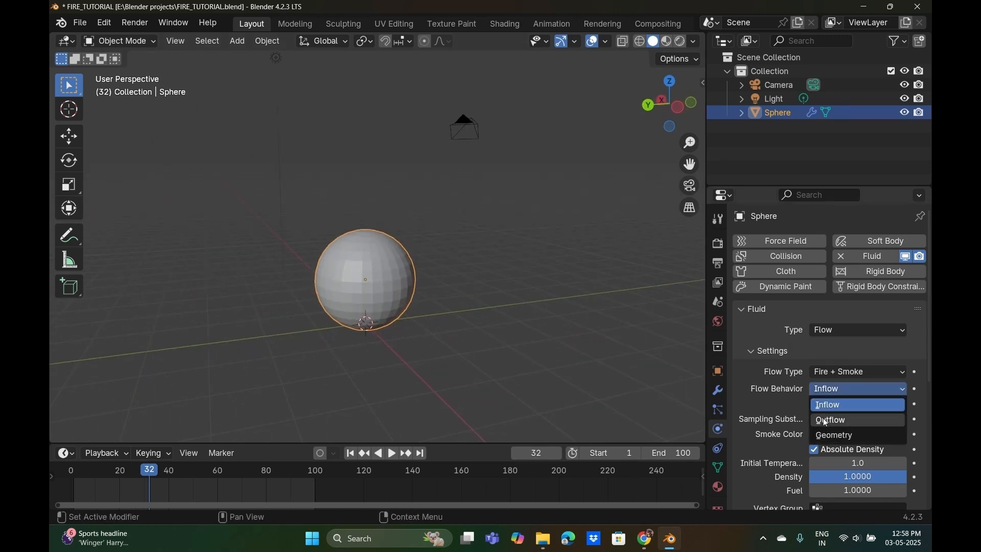
{"action": "left_click", "coordinate": [832, 418]}
{"action": "left_click", "coordinate": [834, 388]}
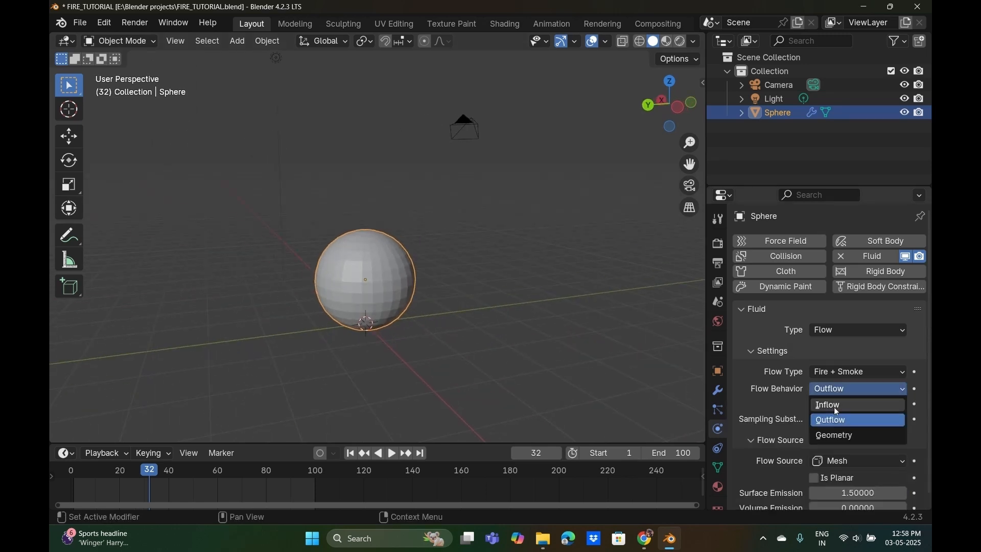
{"action": "left_click", "coordinate": [834, 404]}
{"action": "middle_click_drag", "start_coordinate": [428, 276], "coordinate": [352, 290]}
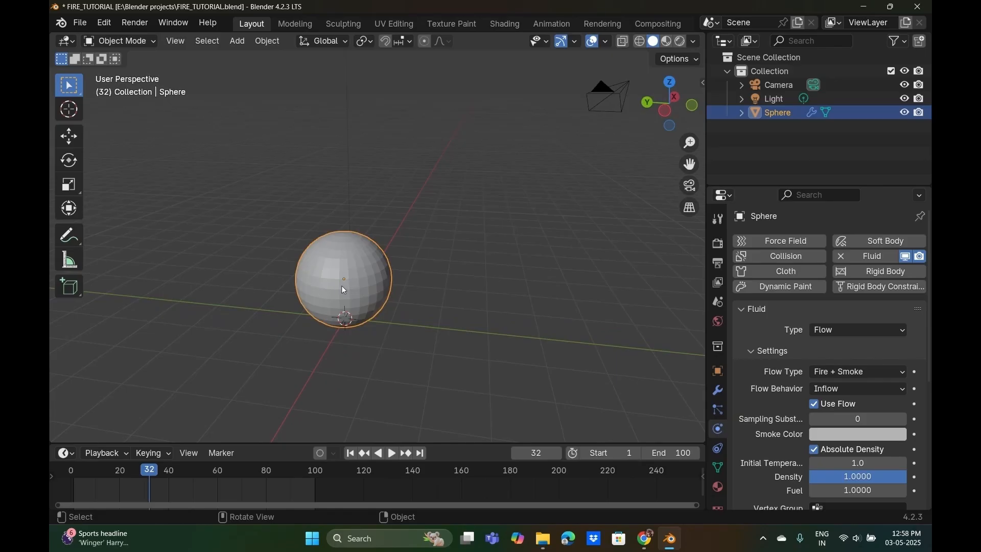
Switch the sphere's flow behavior to Outflow and back to Inflow.
{"action": "left_click", "coordinate": [858, 388]}
{"action": "left_click", "coordinate": [840, 417]}
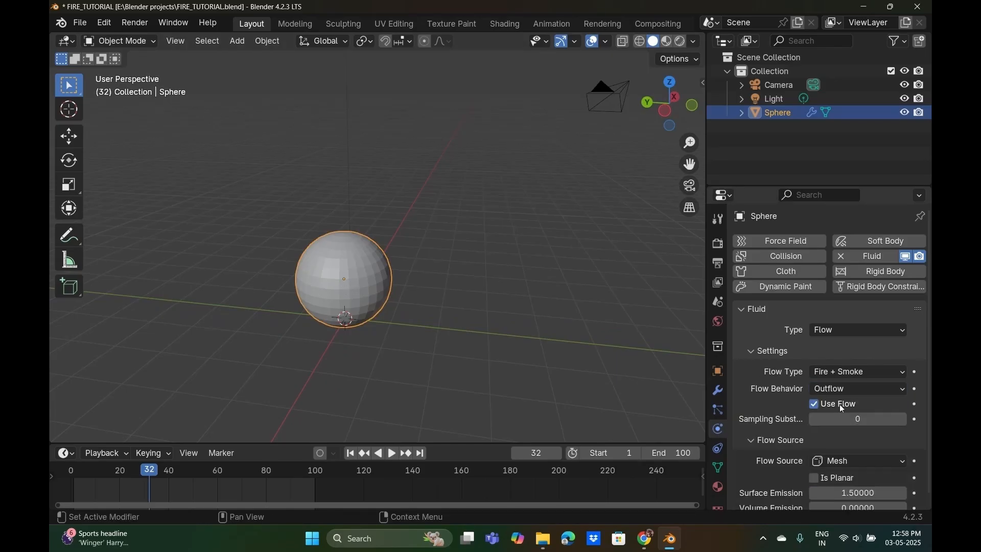
{"action": "left_click", "coordinate": [844, 390]}
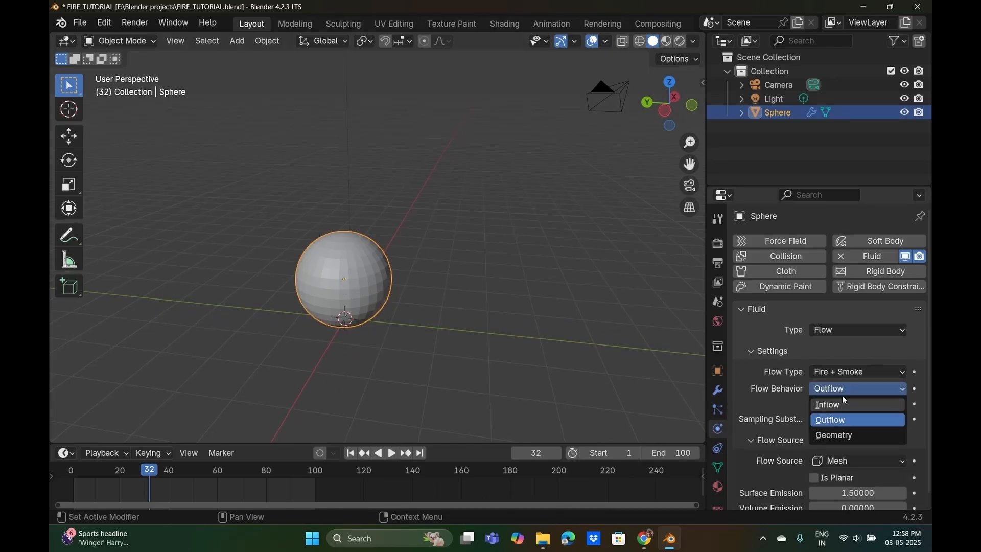
{"action": "left_click", "coordinate": [842, 405]}
Duplicate the sphere, place the copy directly above the original, and compare the two spheres as flow objects.
{"action": "scroll", "coordinate": [293, 316], "scroll_direction": "up", "scroll_amount": 2}
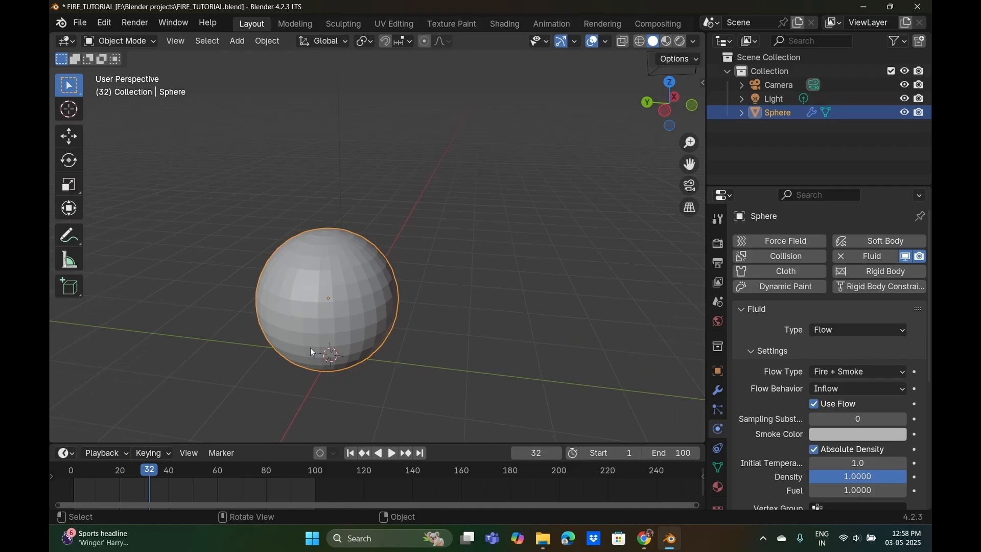
{"action": "middle_click_drag", "start_coordinate": [300, 354], "coordinate": [332, 352], "text": "shift"}
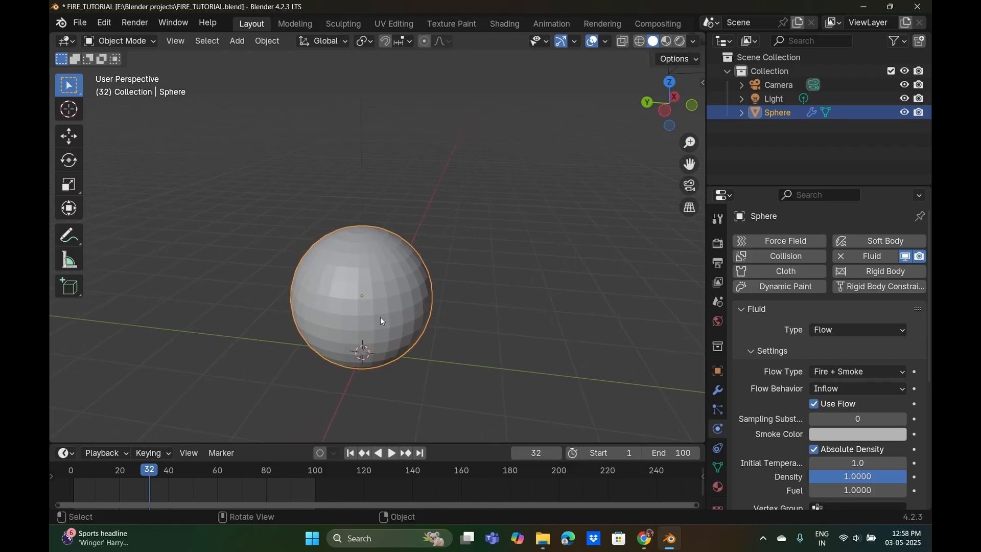
{"action": "key", "text": "shift+d"}
{"action": "key", "text": "z"}
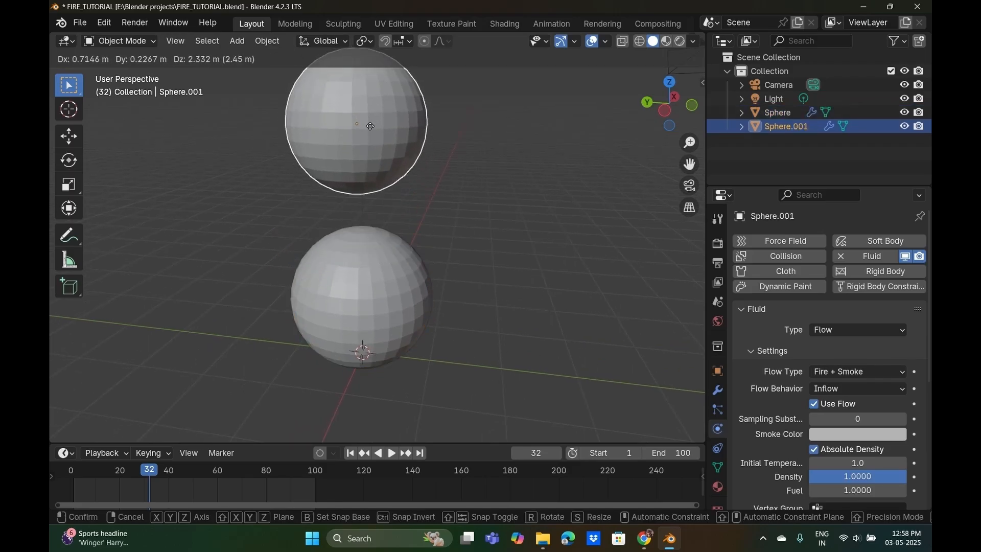
{"action": "left_click", "coordinate": [371, 110]}
{"action": "left_click", "coordinate": [374, 274]}
{"action": "mouse_move", "coordinate": [374, 274]}
{"action": "middle_mouse_down"}
{"action": "mouse_move", "coordinate": [364, 316]}
{"action": "mouse_move", "coordinate": [357, 278]}
{"action": "middle_mouse_up"}
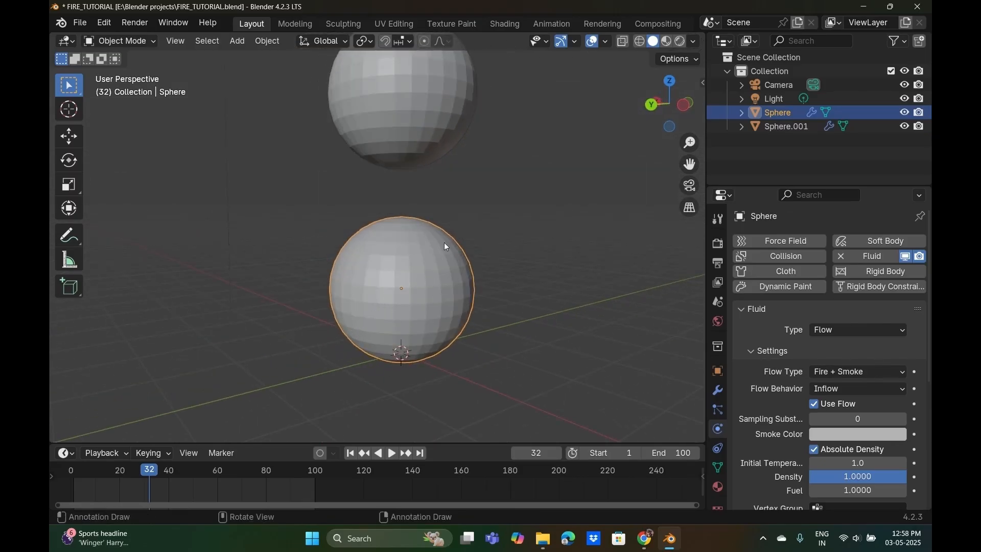
{"action": "left_click", "coordinate": [394, 152]}
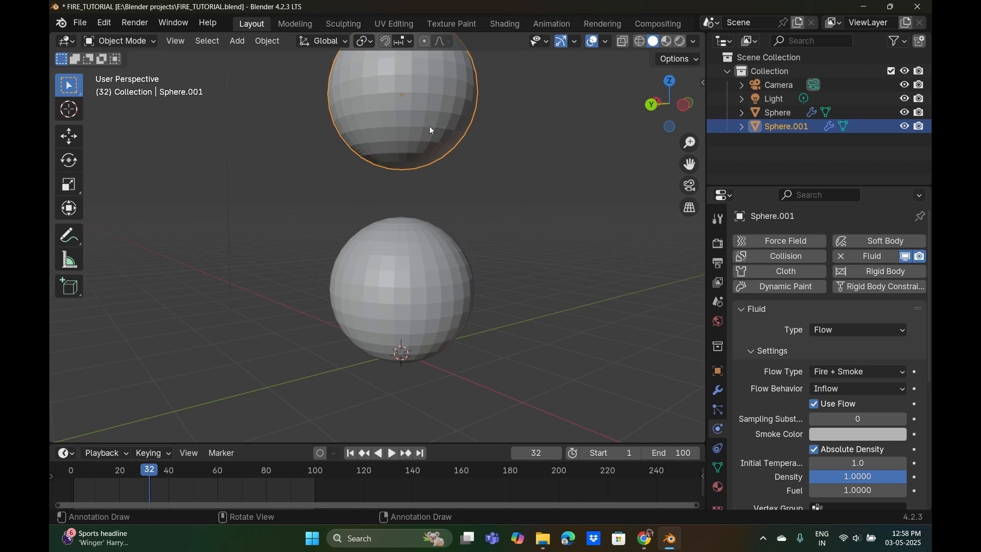
{"action": "left_click", "coordinate": [421, 280]}
{"action": "middle_click_drag", "start_coordinate": [539, 272], "coordinate": [379, 225]}
{"action": "scroll", "coordinate": [352, 236], "scroll_direction": "down", "scroll_amount": 3}
Delete the upper duplicate sphere and reselect the original.
{"action": "left_click", "coordinate": [384, 176]}
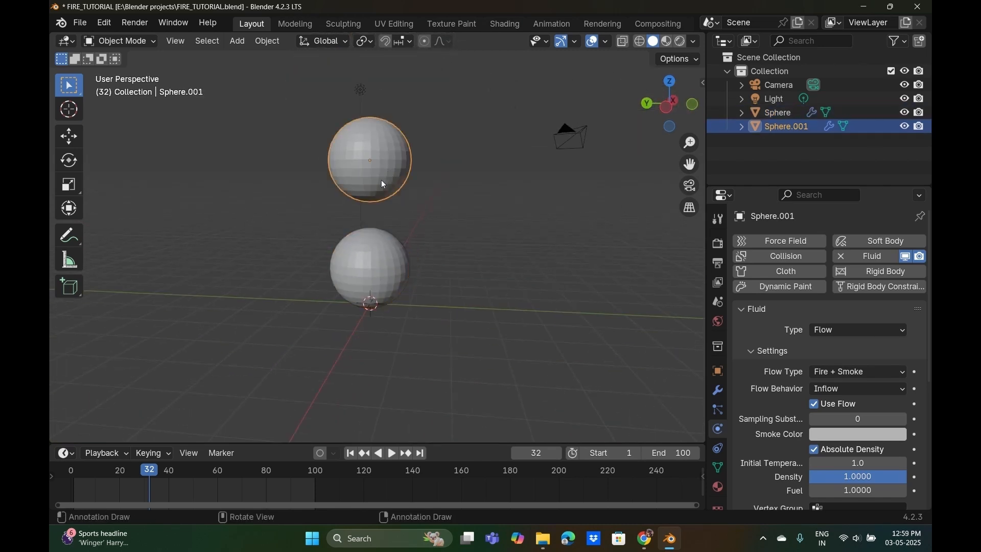
{"action": "key", "text": "x"}
{"action": "left_click", "coordinate": [377, 183]}
{"action": "middle_click_drag", "start_coordinate": [367, 216], "coordinate": [429, 298]}
{"action": "left_click", "coordinate": [395, 313]}
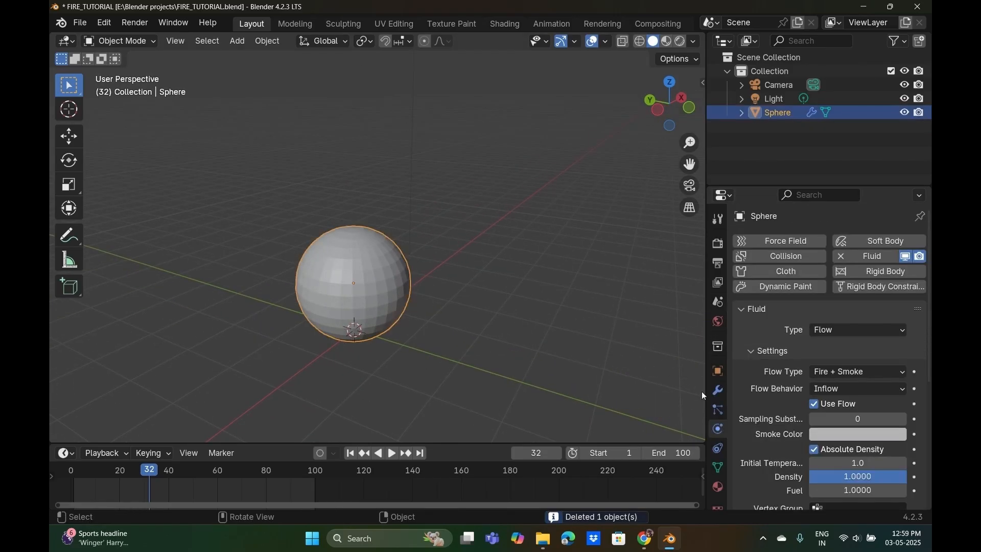
Play the animation briefly from the start of the timeline to check the sphere without a domain.
{"action": "middle_click_drag", "start_coordinate": [391, 361], "coordinate": [240, 324]}
{"action": "key", "text": "space"}
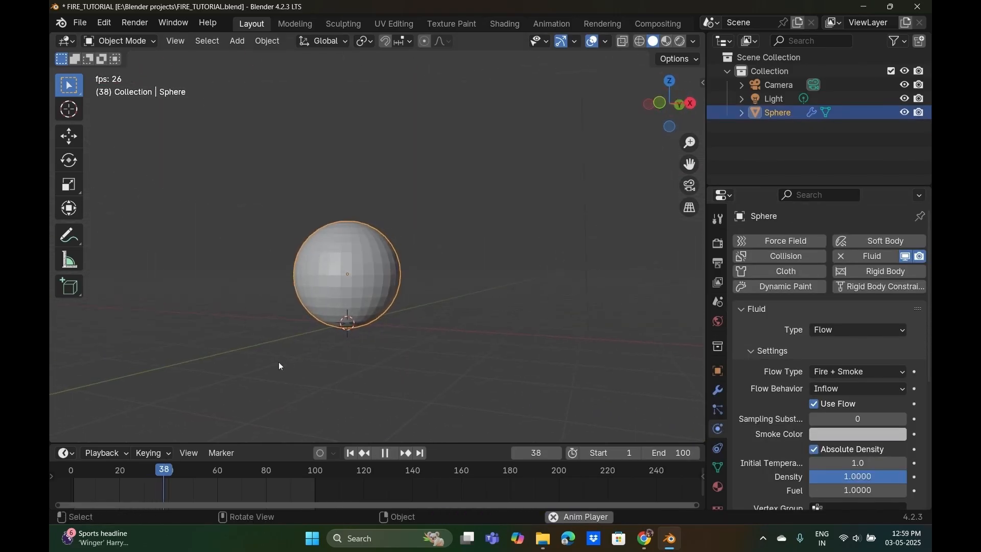
{"action": "left_click", "coordinate": [73, 470]}
{"action": "key", "text": "space"}
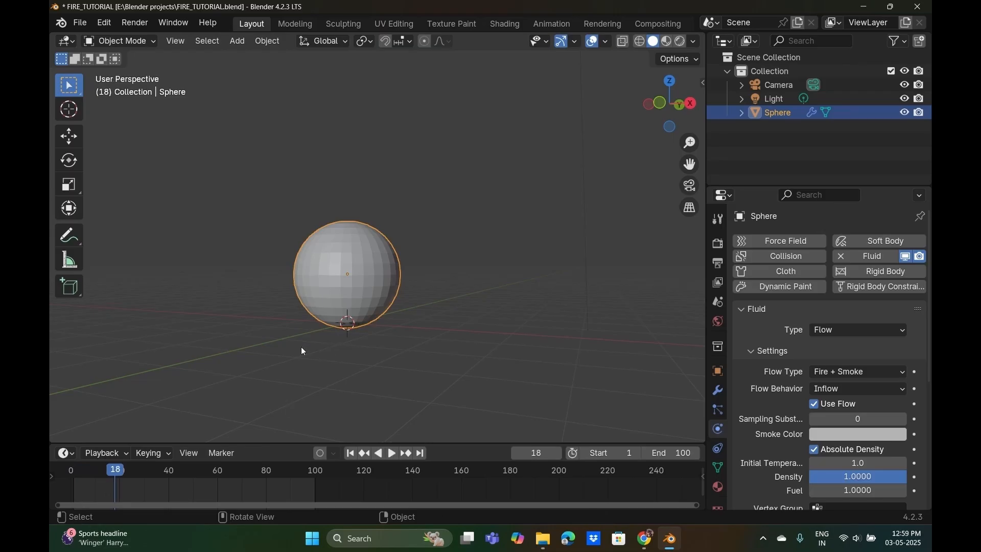
{"action": "middle_click_drag", "start_coordinate": [303, 351], "coordinate": [357, 381]}
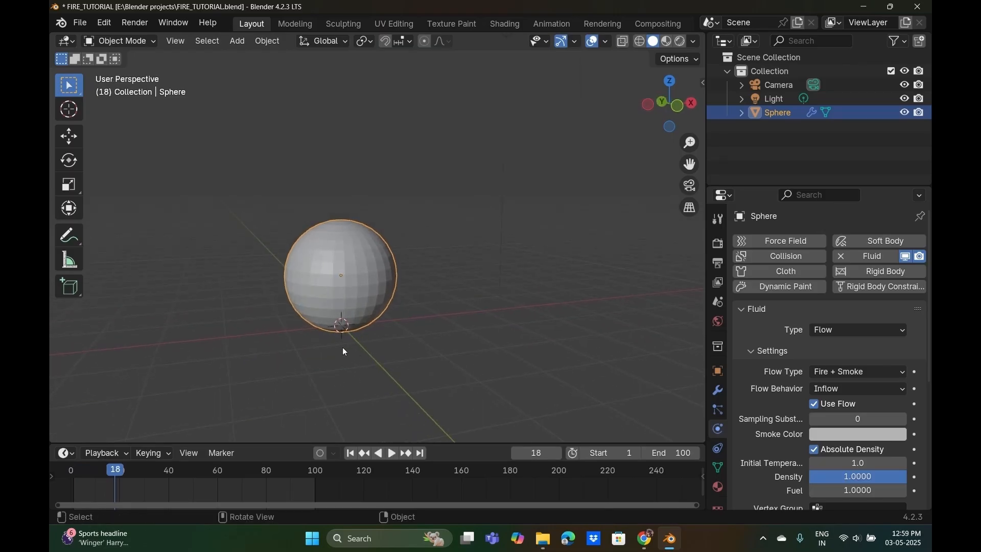
Add a cube mesh at the sphere's location and turn on X-ray display.
{"action": "key", "text": "shift"}
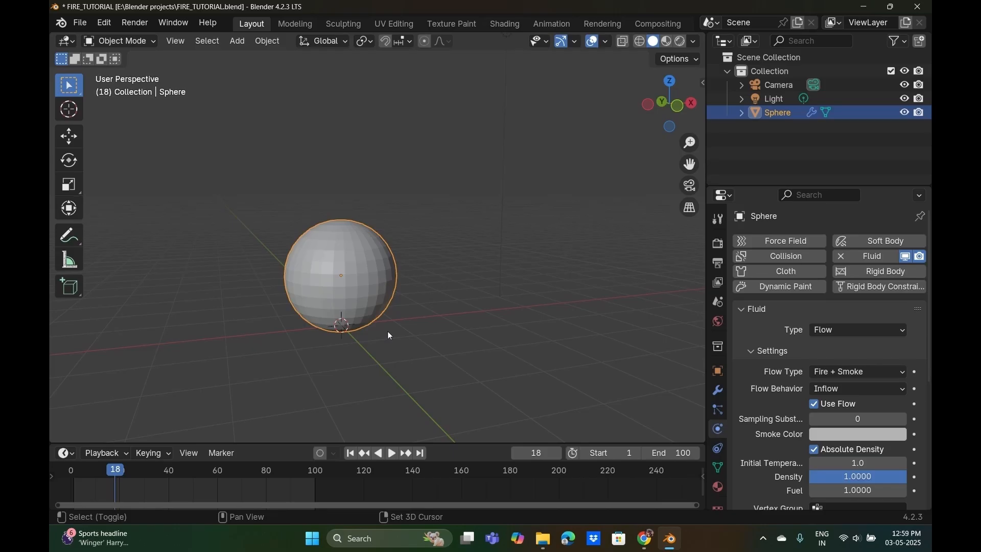
{"action": "key", "text": "shift+a"}
{"action": "mouse_move", "coordinate": [400, 256]}
{"action": "left_click", "coordinate": [443, 271]}
{"action": "scroll", "coordinate": [359, 329], "scroll_direction": "up", "scroll_amount": 4}
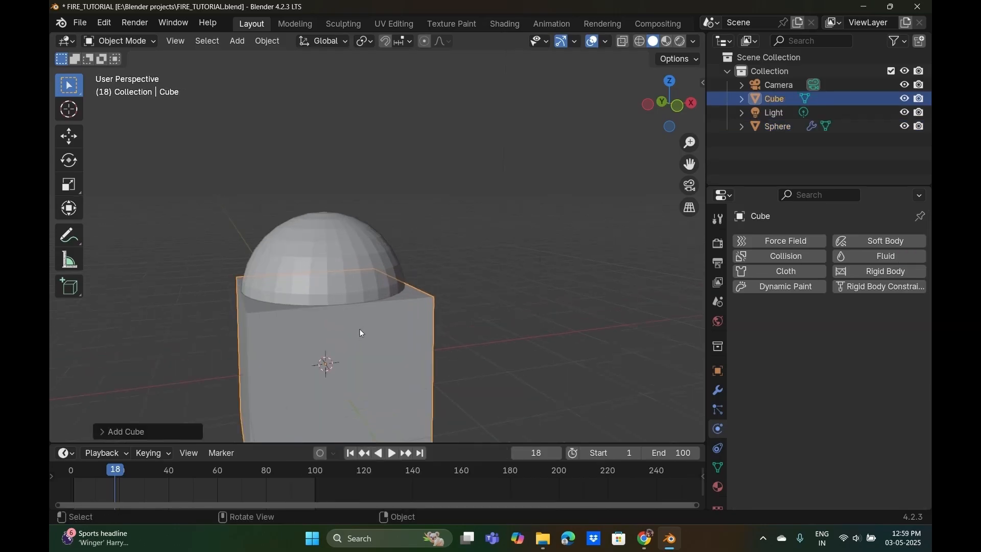
{"action": "key", "text": "alt+z"}
{"action": "middle_click_drag", "start_coordinate": [402, 340], "coordinate": [403, 248], "text": "shift"}
Scale the cube up until it surrounds the sphere, and stretch it taller along the Z axis.
{"action": "key", "text": "s"}
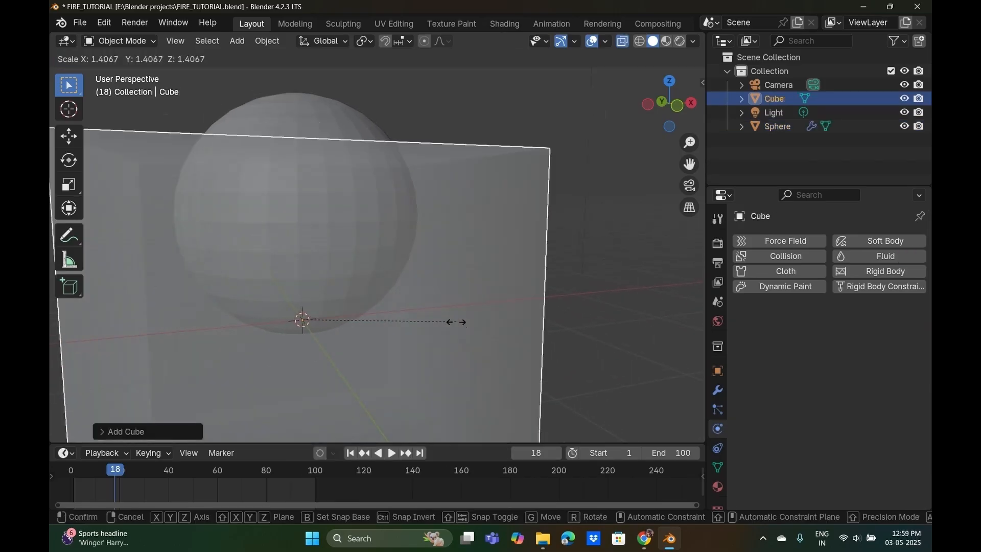
{"action": "scroll", "coordinate": [511, 337], "scroll_direction": "down", "scroll_amount": 4}
{"action": "key", "text": "z"}
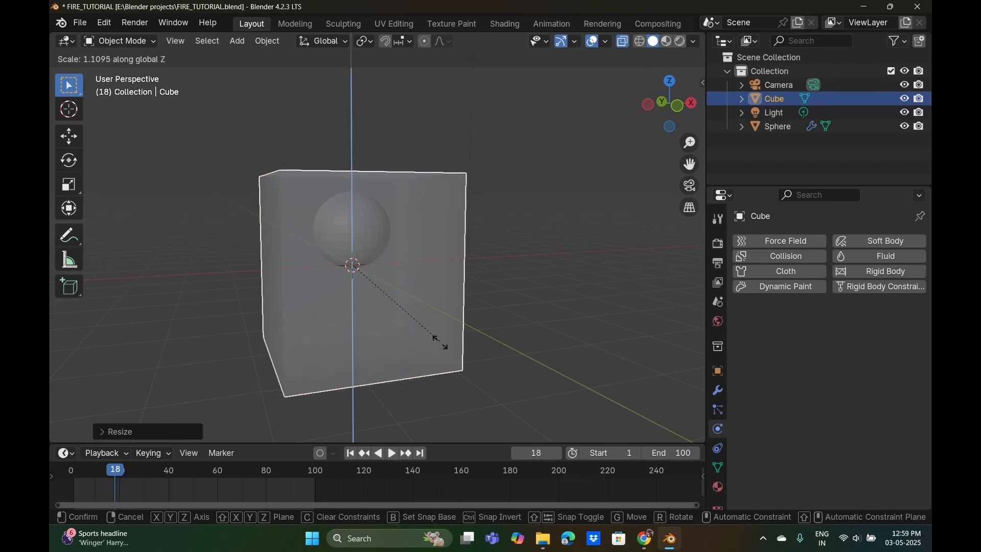
{"action": "left_click", "coordinate": [464, 426]}
Raise the cube along Z until its base sits just below the sphere, and fine-tune its overall scale.
{"action": "key", "text": "g"}
{"action": "key", "text": "z"}
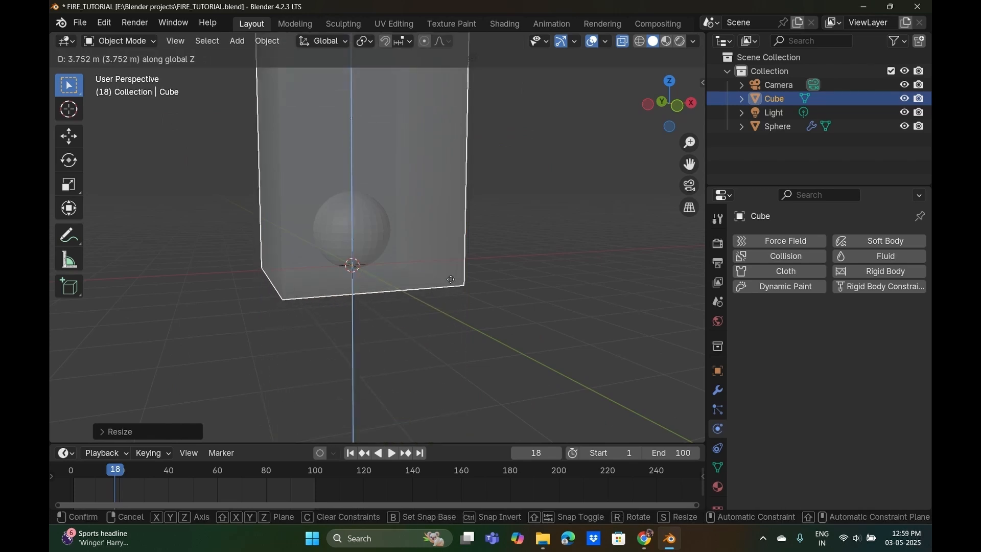
{"action": "left_click", "coordinate": [448, 289]}
{"action": "middle_click_drag", "start_coordinate": [449, 290], "coordinate": [416, 302]}
{"action": "scroll", "coordinate": [416, 301], "scroll_direction": "up", "scroll_amount": 5}
{"action": "key", "text": "s"}
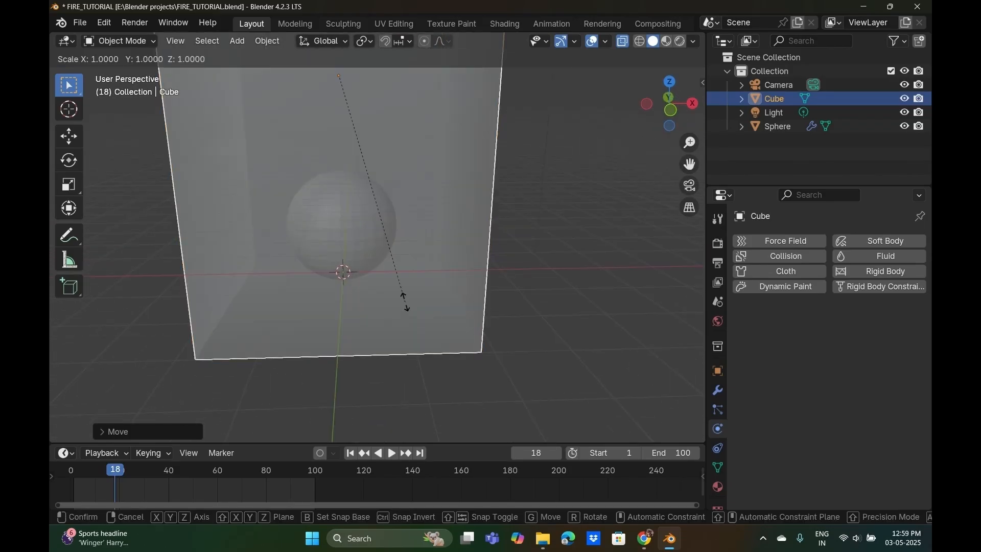
{"action": "left_click", "coordinate": [415, 322]}
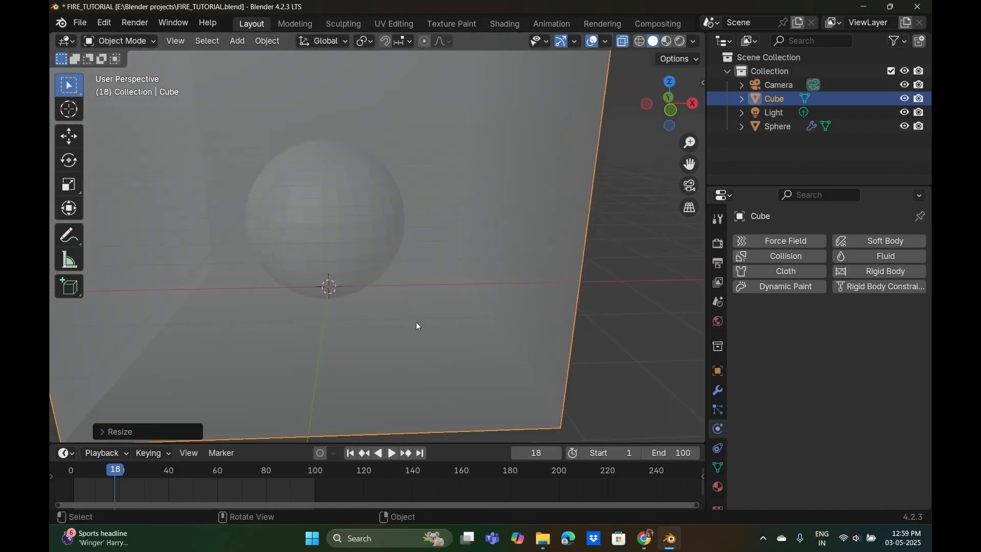
{"action": "middle_click_drag", "start_coordinate": [416, 322], "coordinate": [398, 332]}
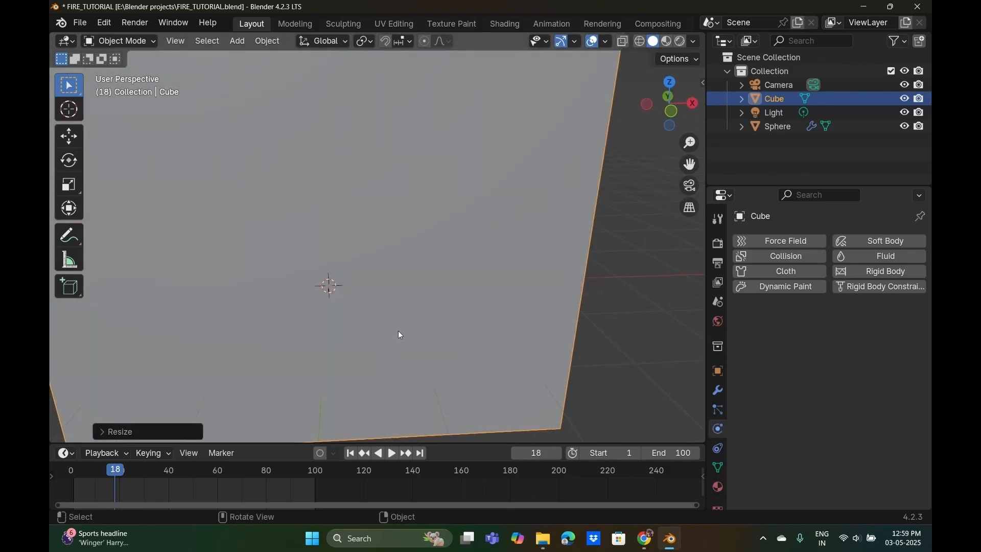
{"action": "key", "text": "alt+z"}
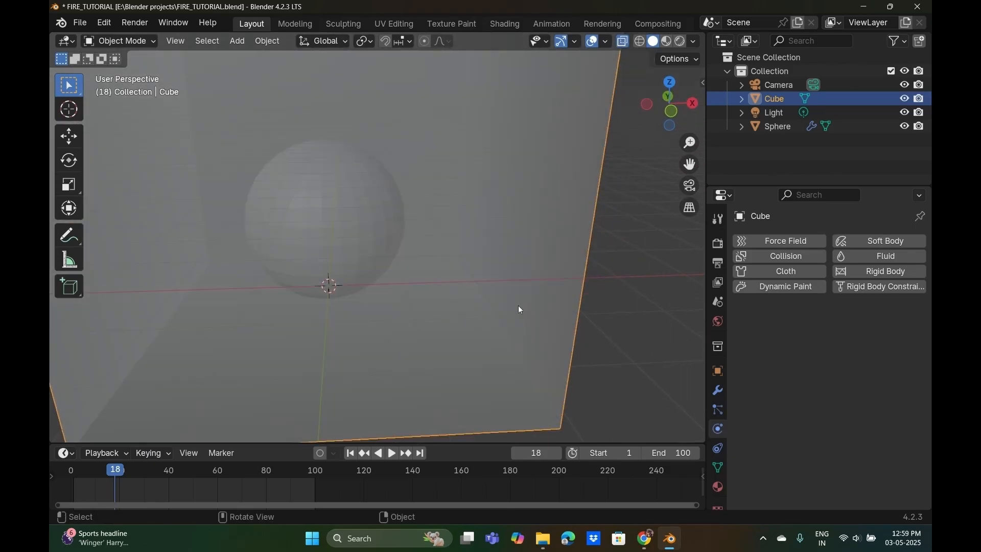
Add Fluid physics to the cube as a Domain with the domain type Gas.
{"action": "left_click", "coordinate": [853, 258]}
{"action": "left_click", "coordinate": [839, 331]}
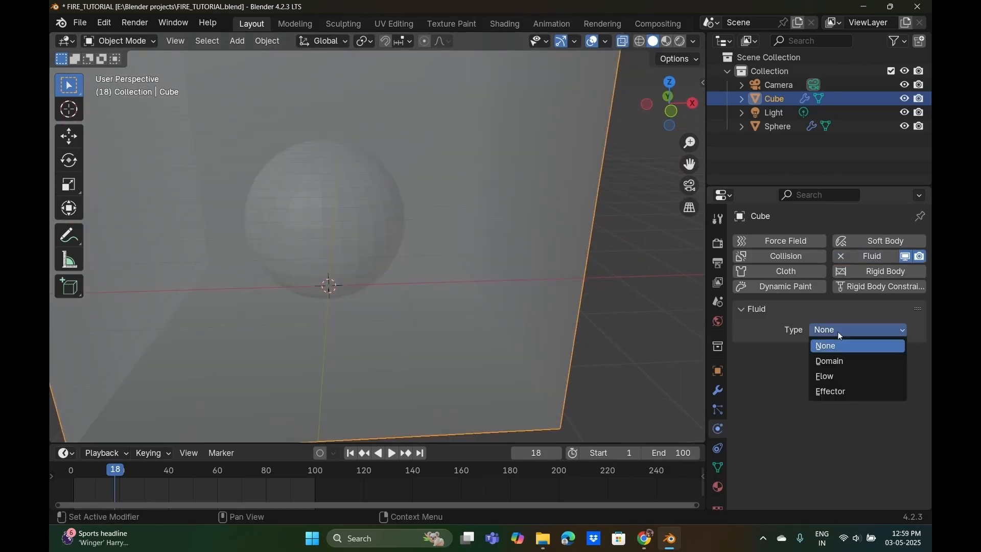
{"action": "left_click", "coordinate": [828, 361]}
{"action": "middle_click_drag", "start_coordinate": [512, 293], "coordinate": [517, 223]}
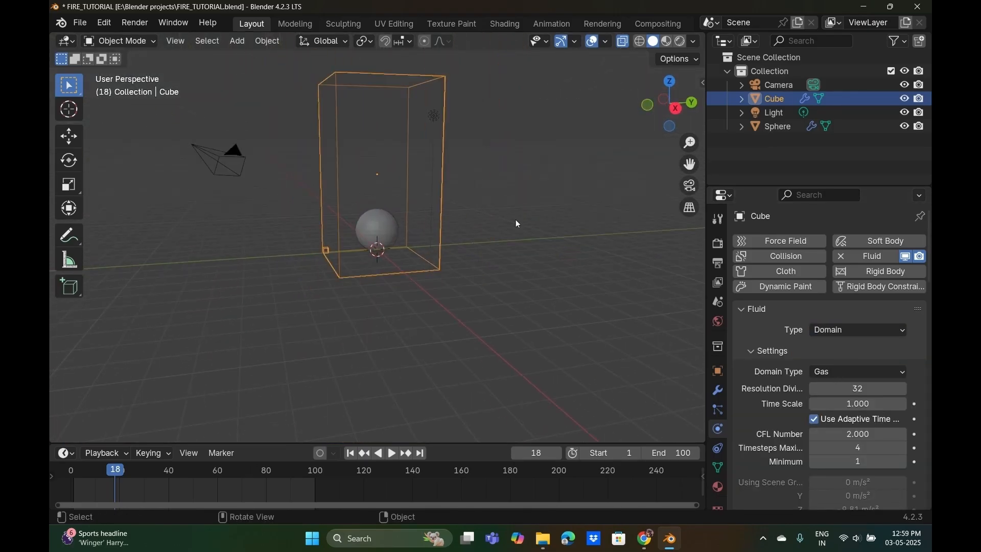
{"action": "left_click", "coordinate": [832, 372]}
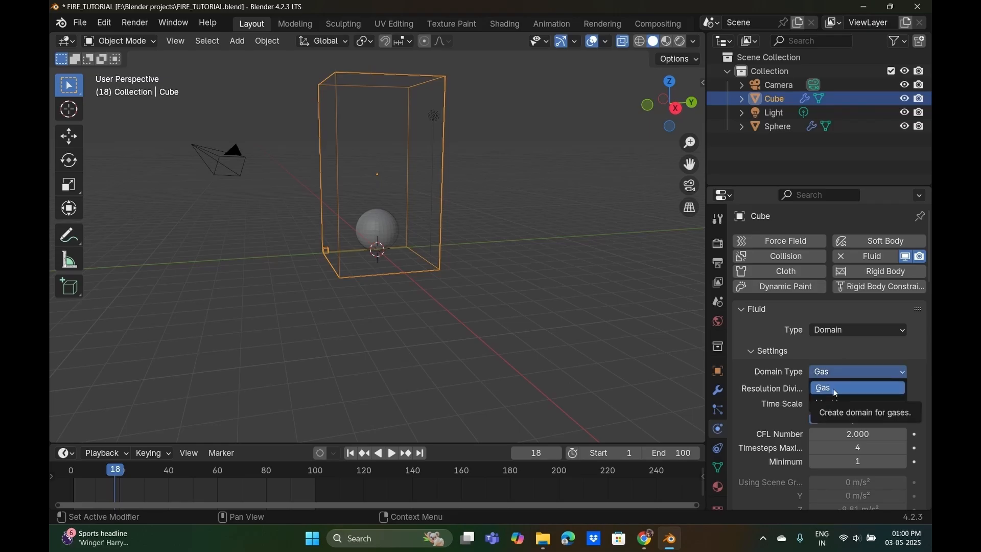
{"action": "left_click", "coordinate": [832, 388]}
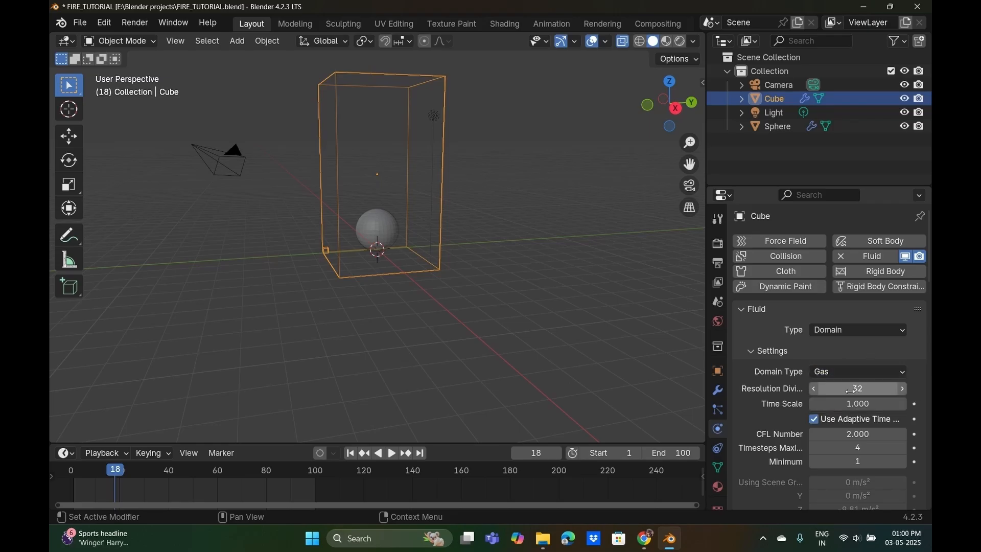
Play the simulation from the start, inspect the fire and smoke around the sphere, and save the file.
{"action": "key", "text": "space"}
{"action": "left_click", "coordinate": [350, 453]}
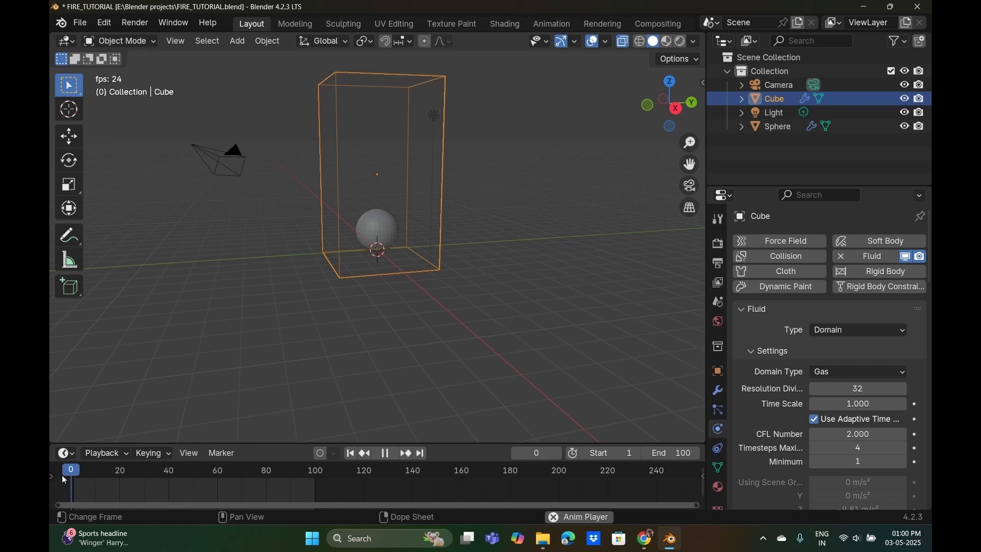
{"action": "key", "text": "space"}
{"action": "scroll", "coordinate": [423, 289], "scroll_direction": "up", "scroll_amount": 5}
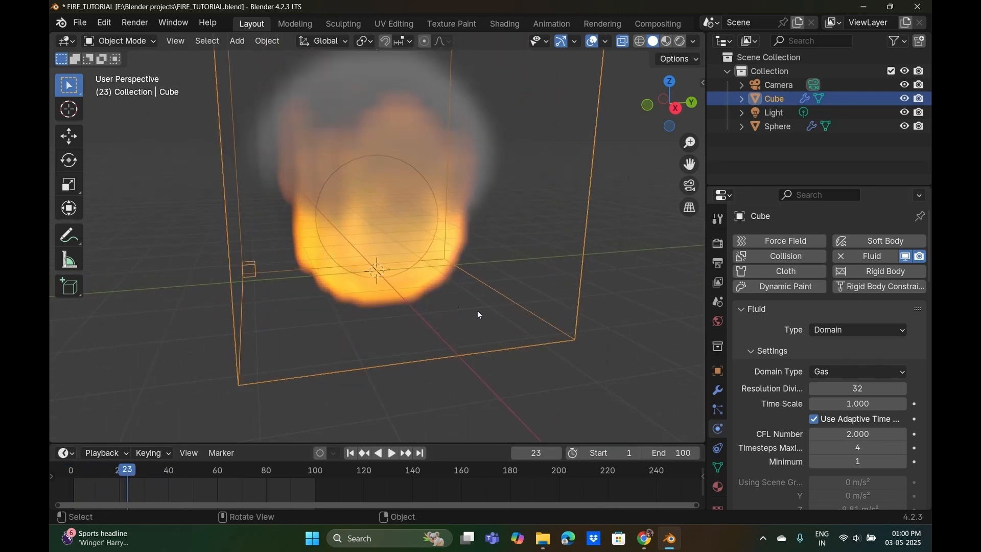
{"action": "scroll", "coordinate": [382, 296], "scroll_direction": "up", "scroll_amount": 2}
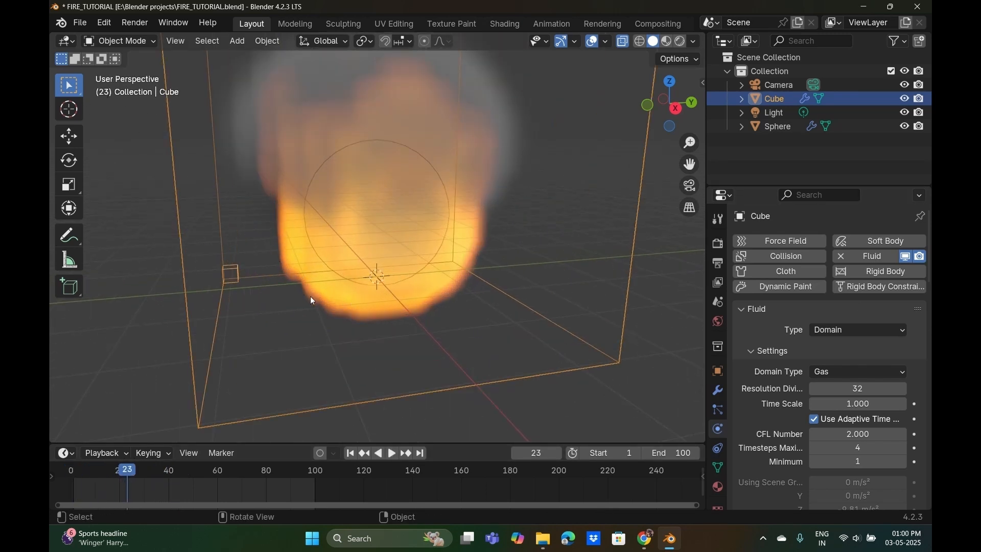
{"action": "mouse_move", "coordinate": [454, 300]}
{"action": "middle_mouse_down"}
{"action": "mouse_move", "coordinate": [475, 338]}
{"action": "mouse_move", "coordinate": [416, 312]}
{"action": "mouse_move", "coordinate": [506, 284]}
{"action": "mouse_move", "coordinate": [453, 308]}
{"action": "middle_mouse_up"}
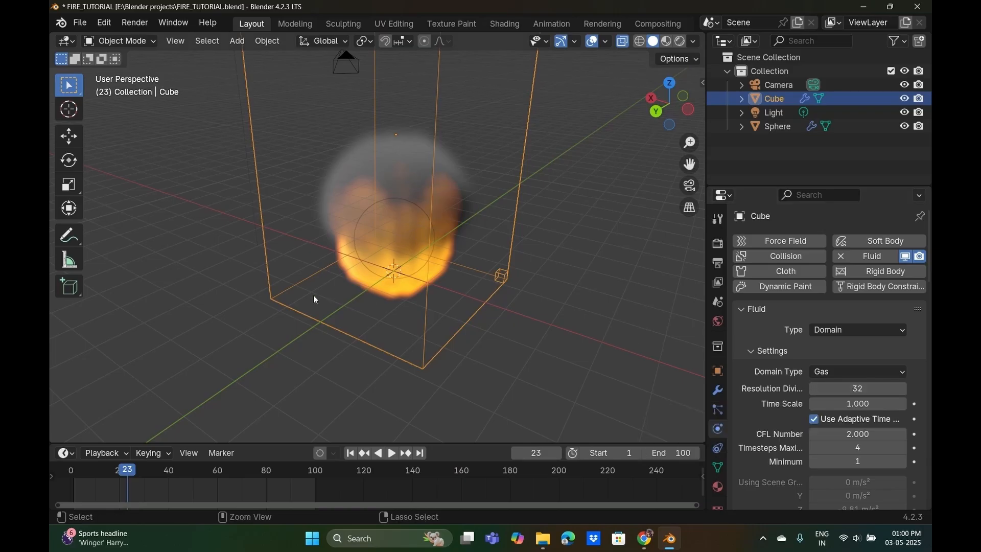
{"action": "key", "text": "ctrl+s"}
{"action": "middle_click_drag", "start_coordinate": [434, 316], "coordinate": [481, 349]}
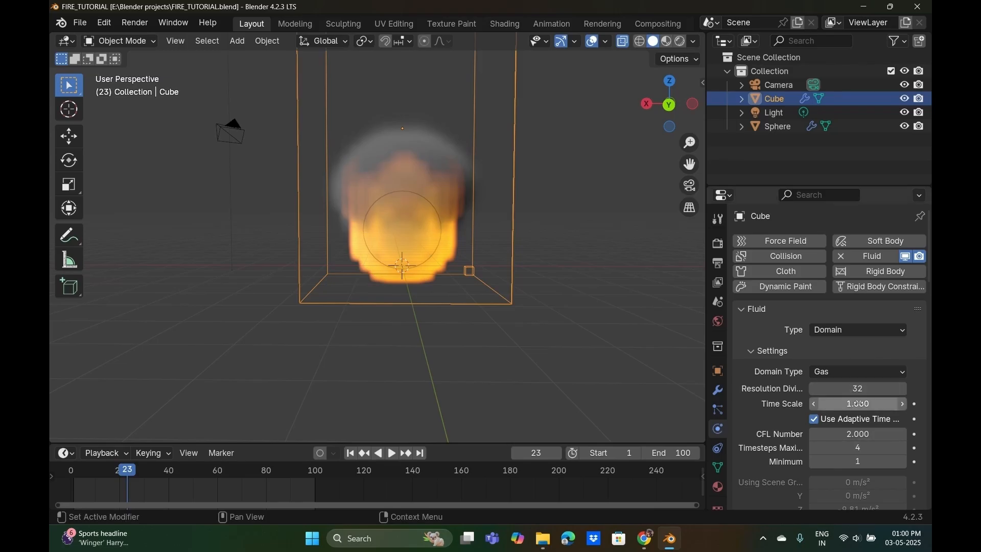
Set the domain's time scale to 0.5 and play the simulation from the start.
{"action": "scroll", "coordinate": [762, 425], "scroll_direction": "down", "scroll_amount": 4}
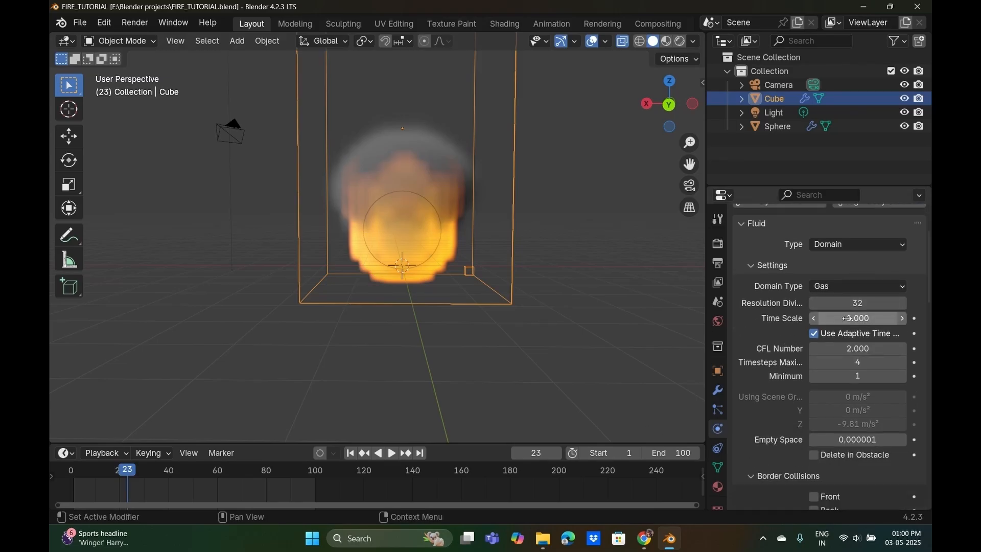
{"action": "left_click", "coordinate": [816, 319]}
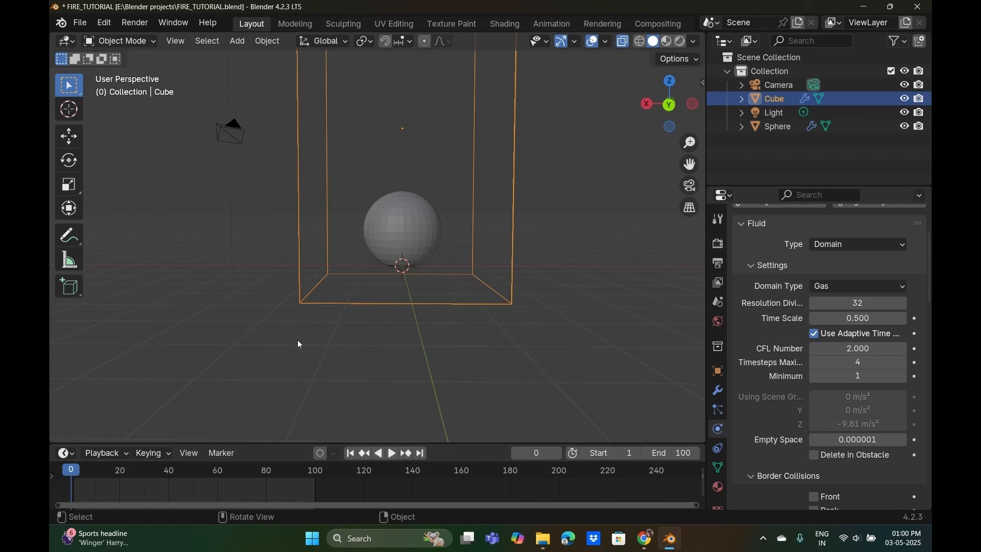
{"action": "key", "text": "space"}
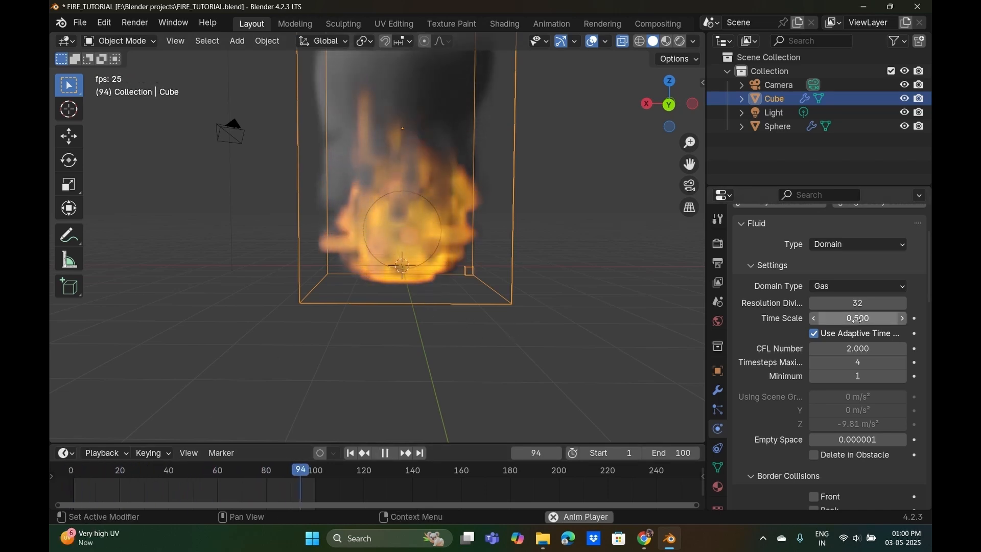
Try a domain time scale of 1.1 during playback, and return it to 1.0.
{"action": "left_click", "coordinate": [902, 318]}
{"action": "left_click", "coordinate": [902, 318]}
{"action": "left_click", "coordinate": [902, 318]}
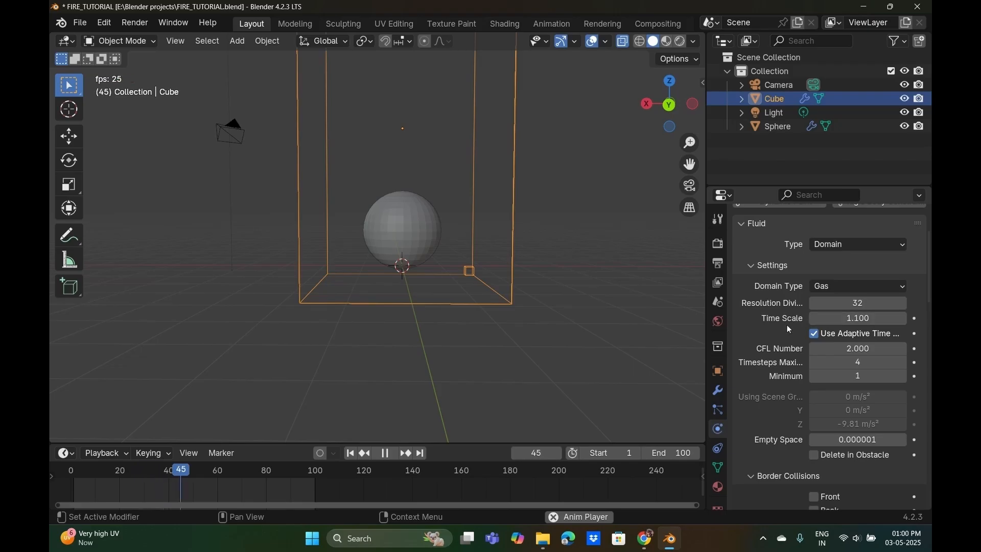
{"action": "left_click", "coordinate": [816, 317]}
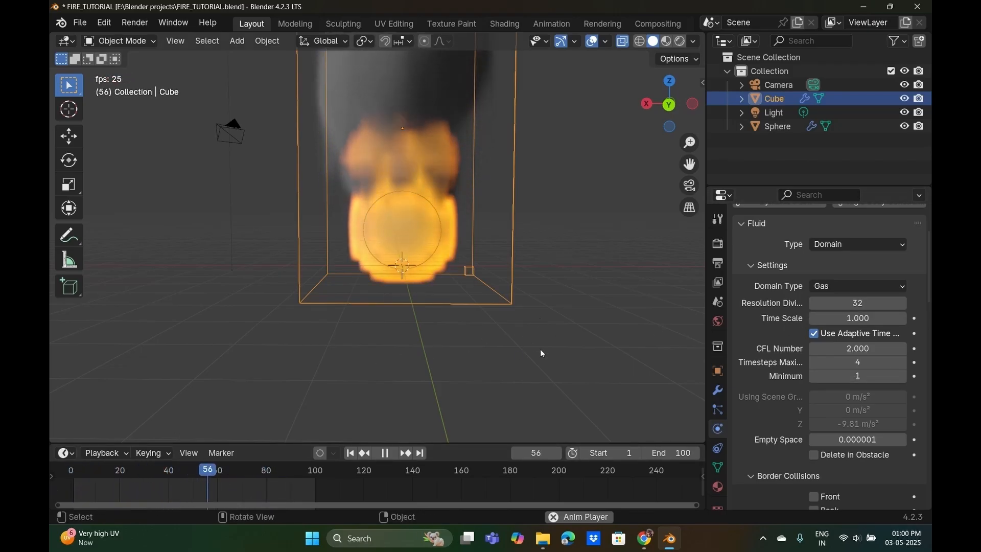
Stop playback, set the domain's CFL number to 2.6, and play the simulation again.
{"action": "key", "text": "space"}
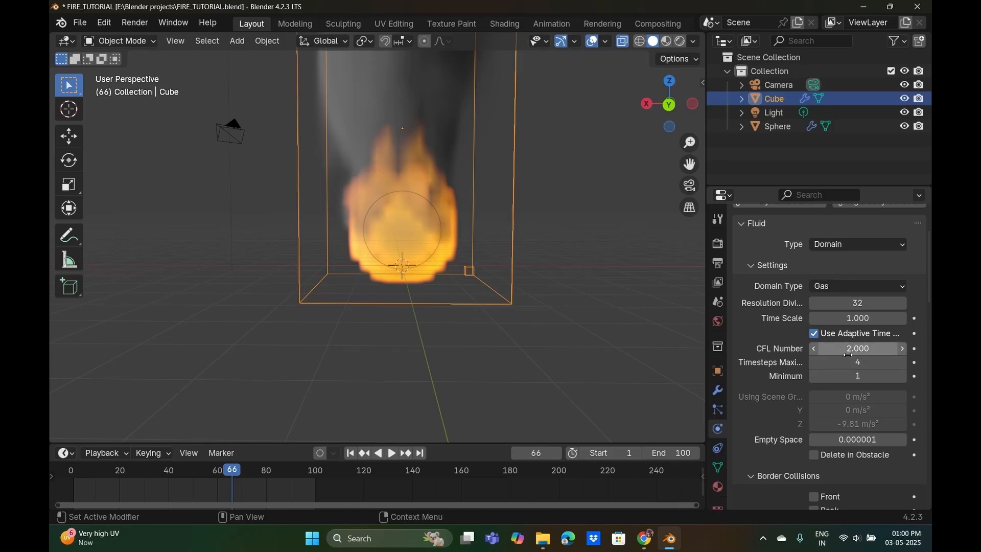
{"action": "scroll", "coordinate": [825, 388], "scroll_direction": "down", "scroll_amount": 2}
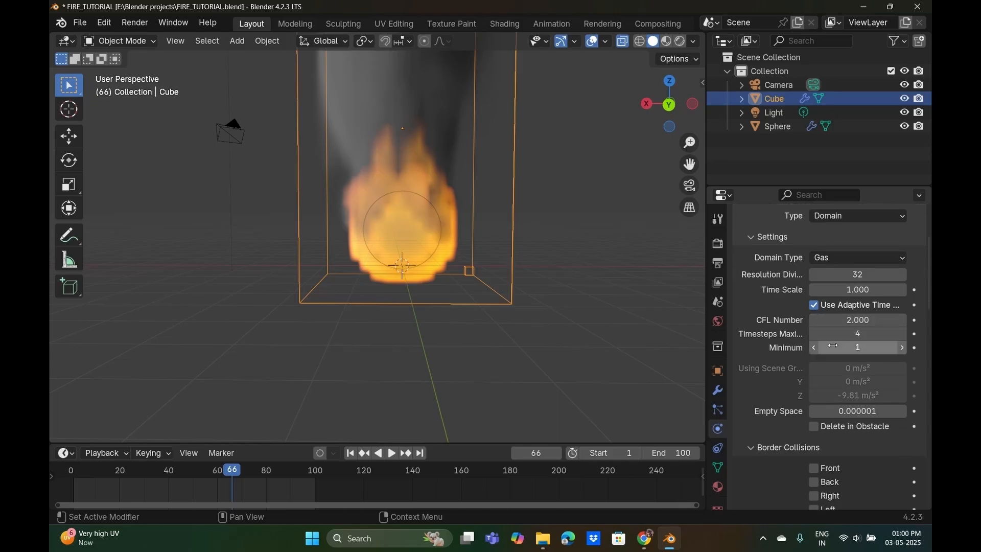
{"action": "left_click", "coordinate": [816, 324]}
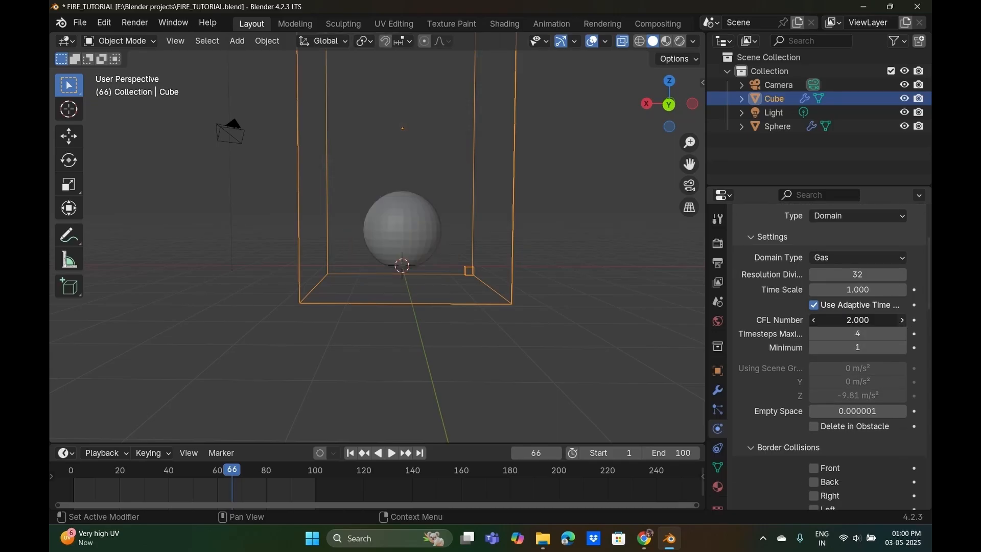
{"action": "key", "text": "Return"}
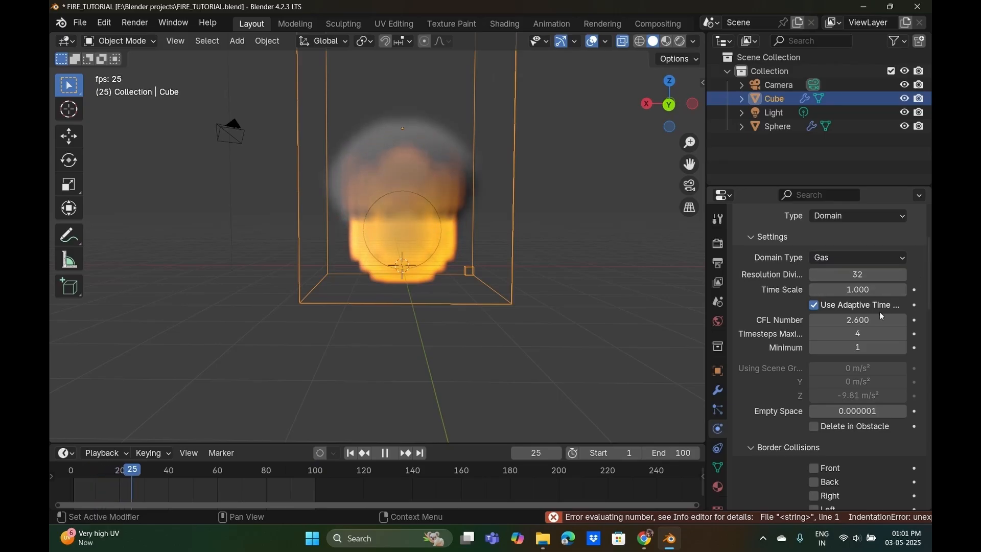
Raise the domain's gas vorticity to 0.5 and watch the fire fill the whole domain during playback.
{"action": "scroll", "coordinate": [859, 331], "scroll_direction": "down", "scroll_amount": 2}
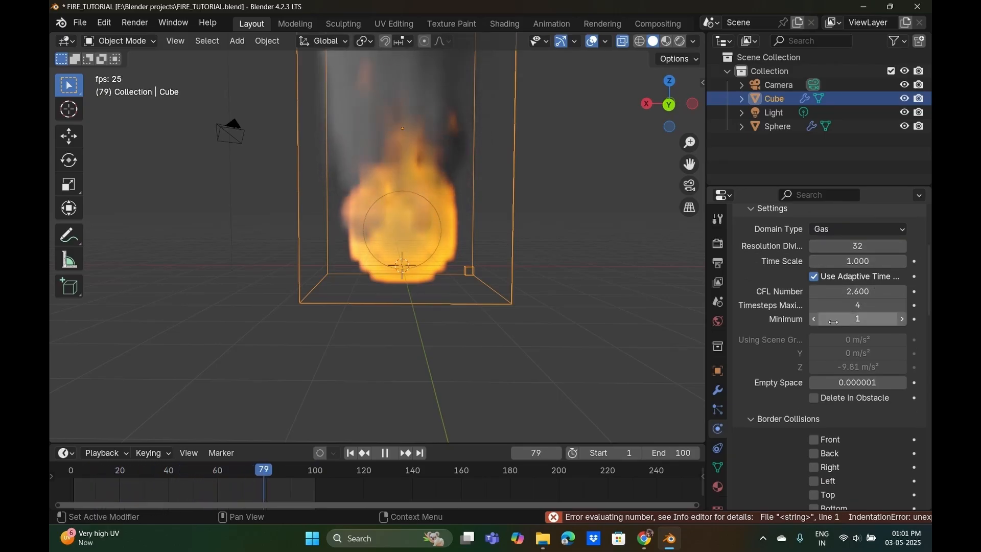
{"action": "scroll", "coordinate": [859, 340], "scroll_direction": "down", "scroll_amount": 5}
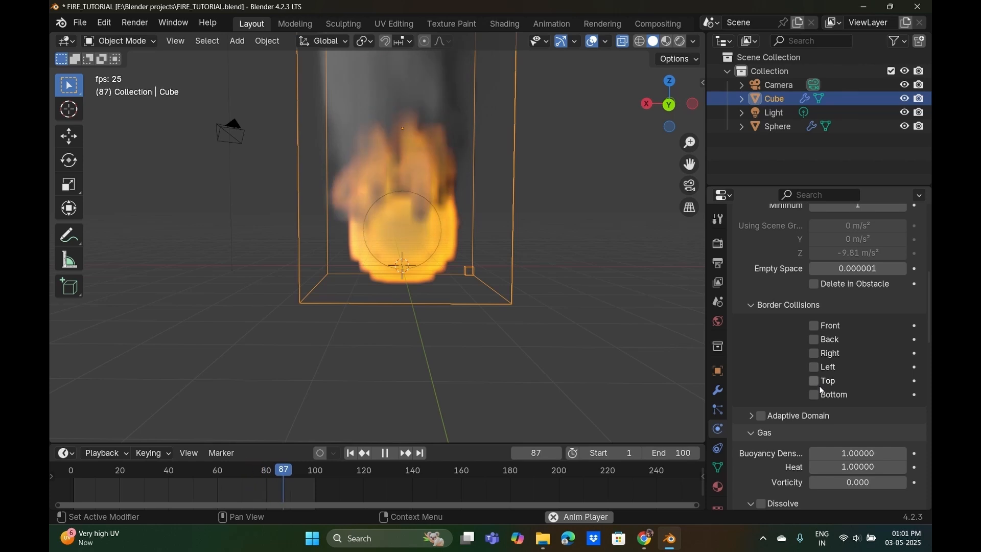
{"action": "scroll", "coordinate": [812, 388], "scroll_direction": "down", "scroll_amount": 3}
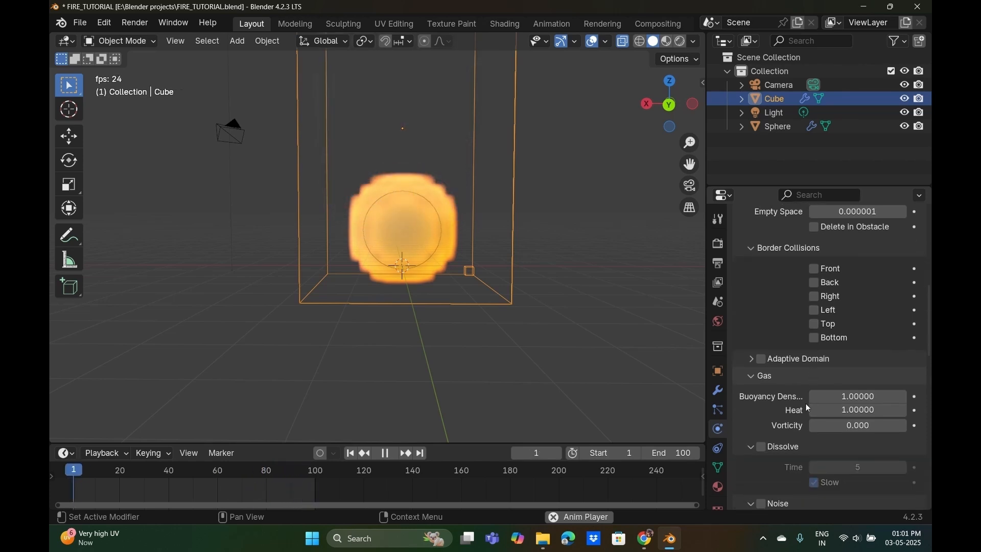
{"action": "left_click", "coordinate": [903, 425]}
{"action": "left_click", "coordinate": [903, 425]}
{"action": "left_click", "coordinate": [903, 425]}
{"action": "left_click", "coordinate": [903, 425]}
{"action": "left_click", "coordinate": [903, 424]}
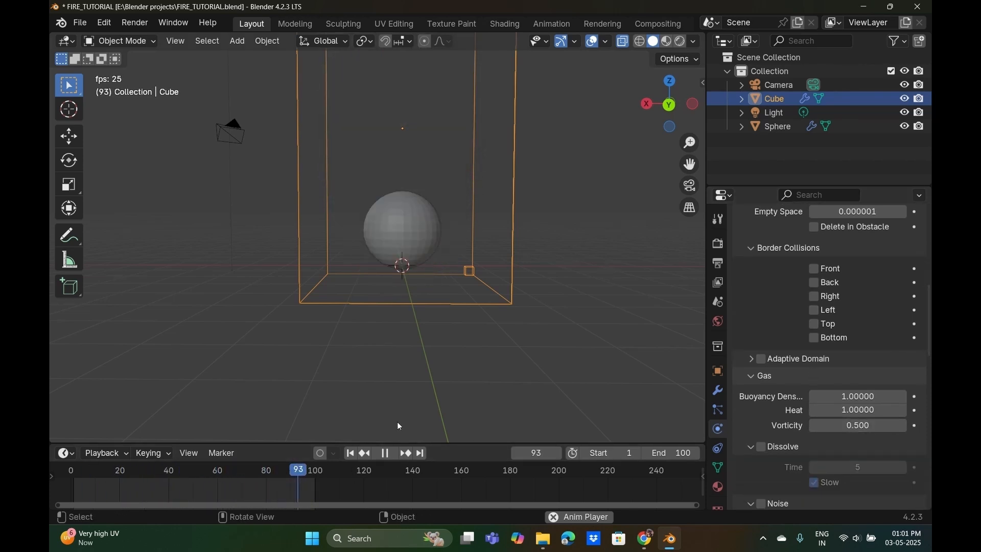
{"action": "scroll", "coordinate": [450, 311], "scroll_direction": "down", "scroll_amount": 3}
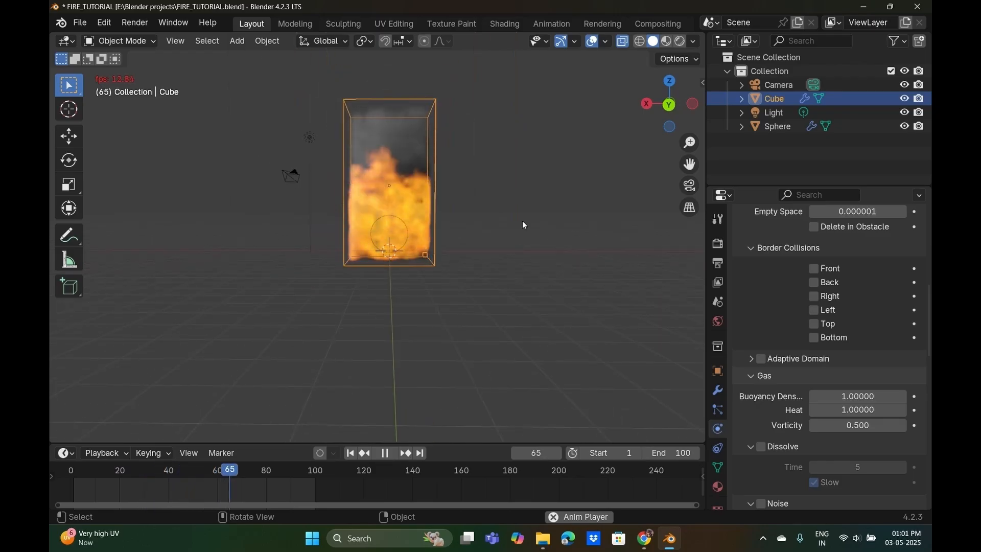
Lower the domain's gas vorticity back to 0.
{"action": "left_click", "coordinate": [813, 425]}
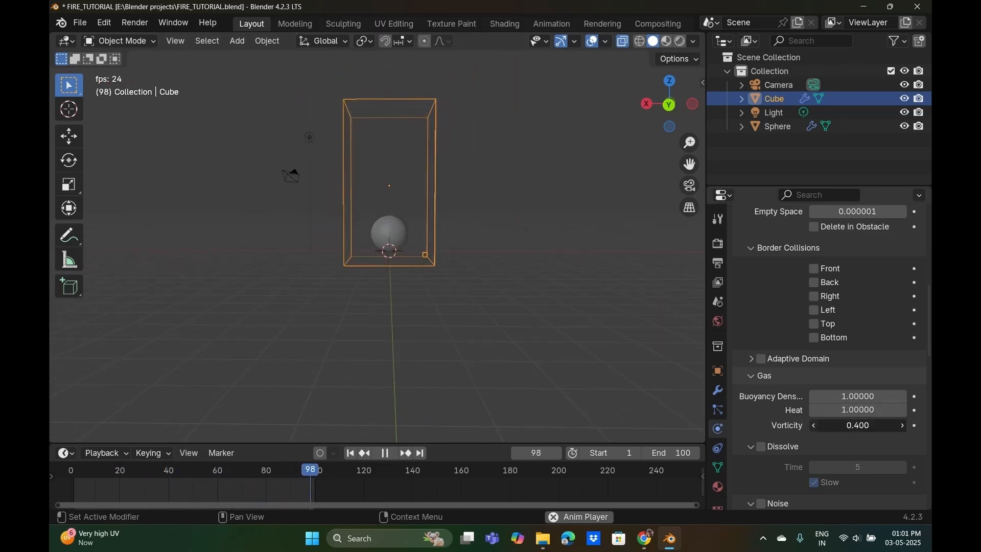
{"action": "left_click", "coordinate": [814, 426]}
{"action": "left_click", "coordinate": [814, 426]}
{"action": "left_click", "coordinate": [814, 426]}
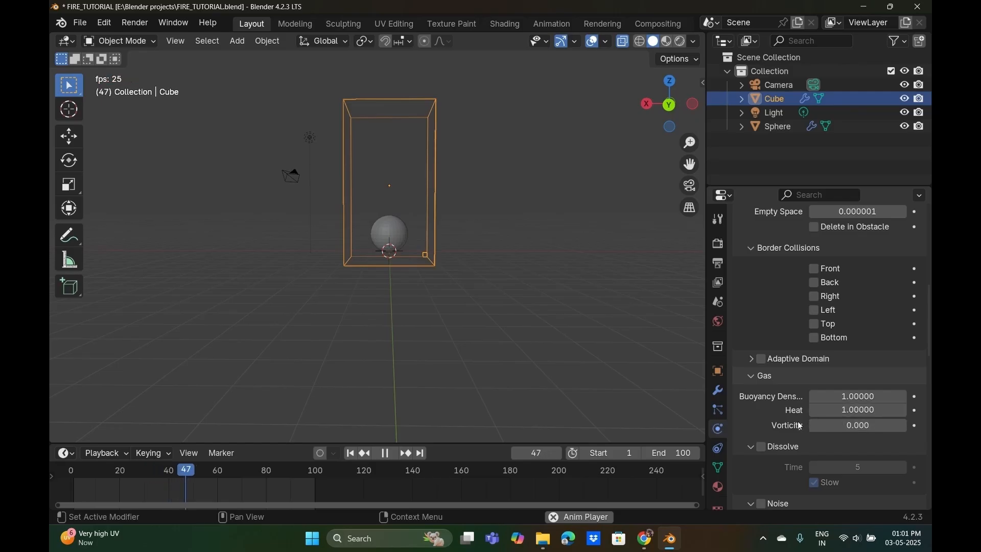
Set the domain's gravity field weight to 0 and inspect the fire around the sphere during playback.
{"action": "scroll", "coordinate": [788, 406], "scroll_direction": "down", "scroll_amount": 10}
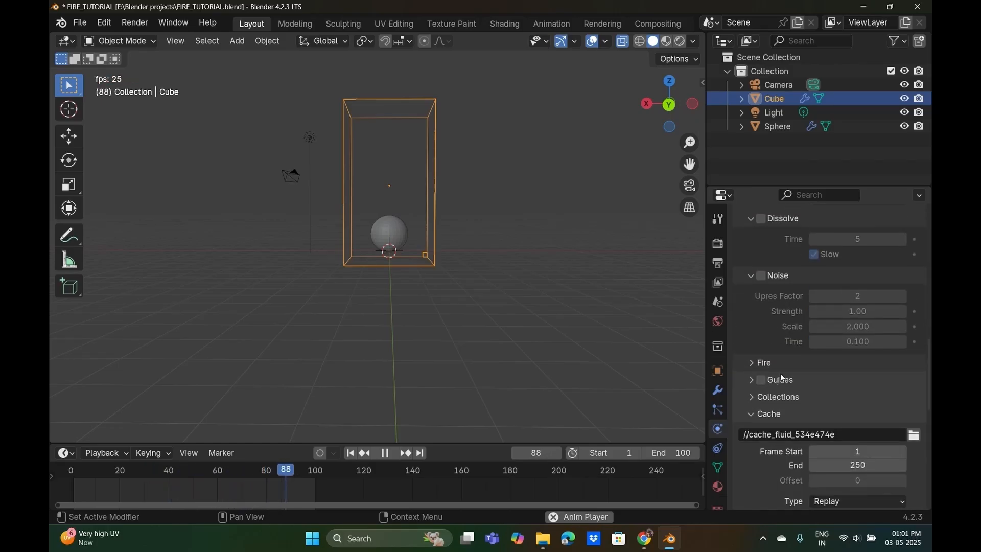
{"action": "scroll", "coordinate": [780, 376], "scroll_direction": "down", "scroll_amount": 8}
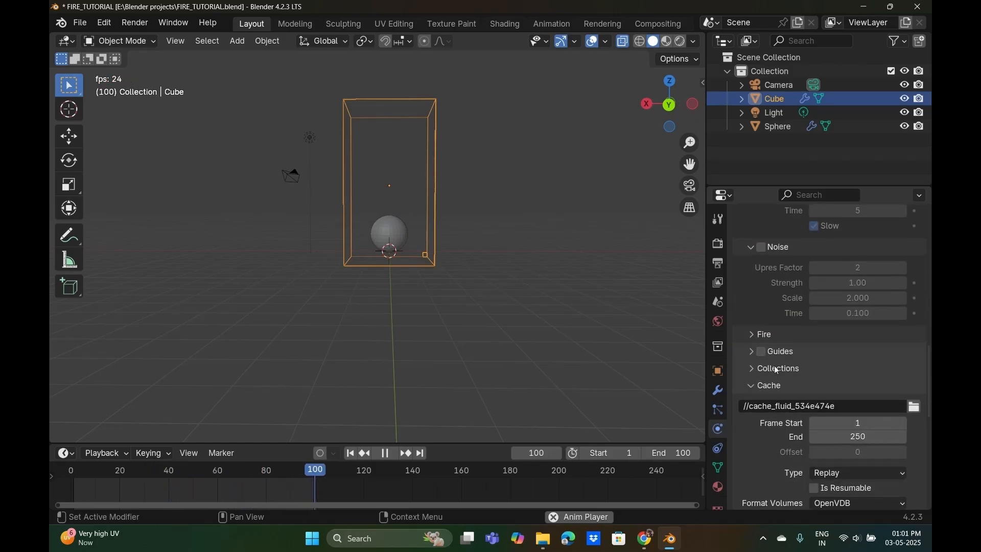
{"action": "scroll", "coordinate": [801, 367], "scroll_direction": "down", "scroll_amount": 7}
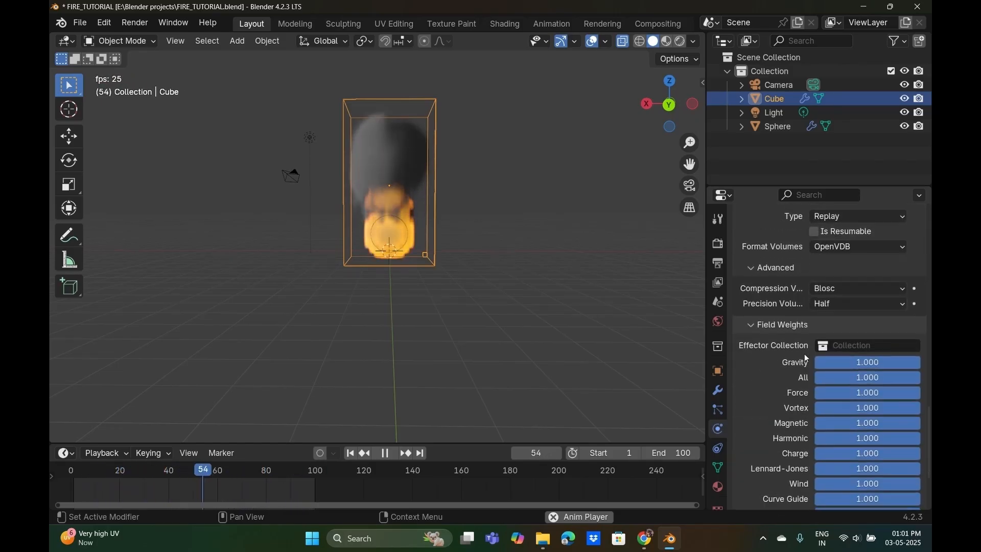
{"action": "left_click_drag", "start_coordinate": [855, 335], "coordinate": [816, 335]}
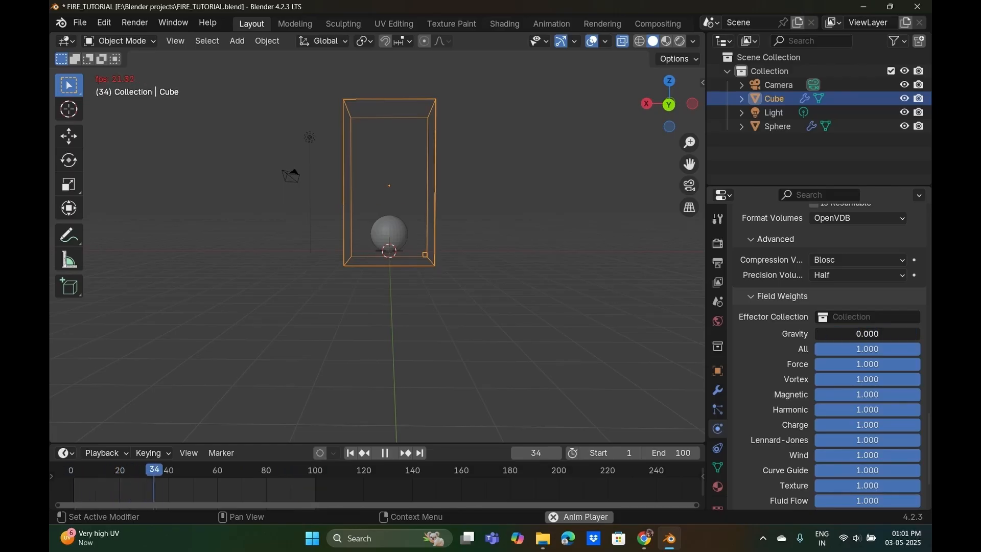
{"action": "scroll", "coordinate": [422, 267], "scroll_direction": "up", "scroll_amount": 5}
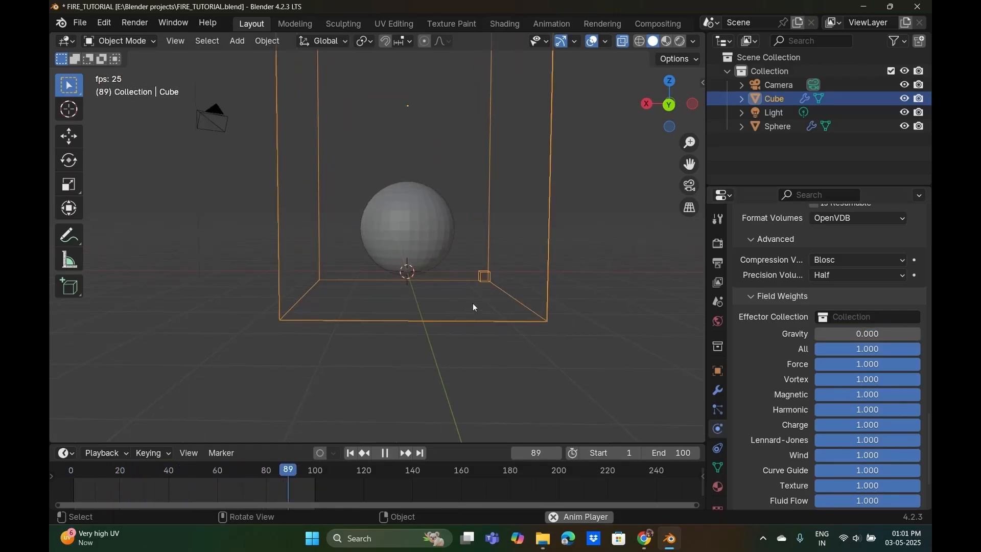
{"action": "middle_click_drag", "start_coordinate": [473, 307], "coordinate": [436, 335]}
{"action": "scroll", "coordinate": [813, 356], "scroll_direction": "up", "scroll_amount": 15}
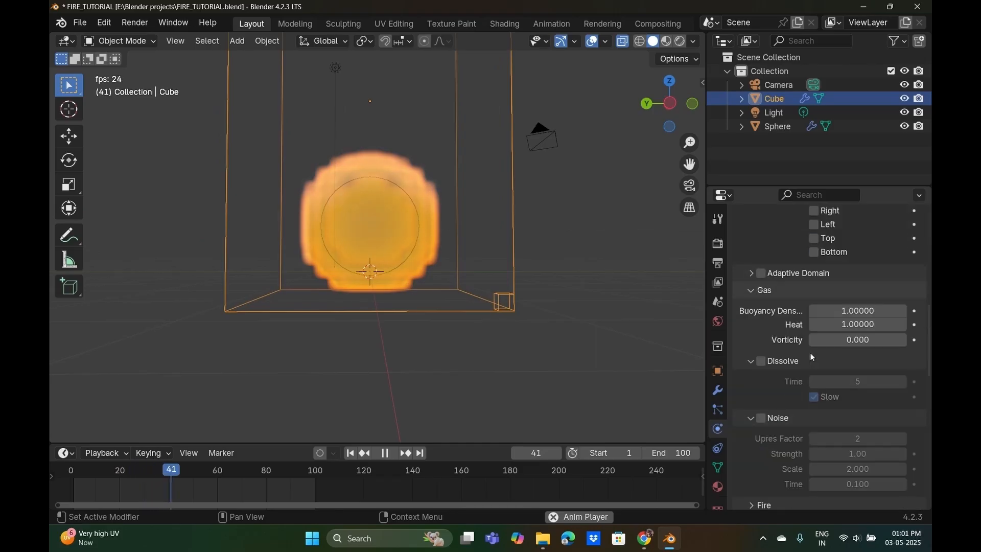
{"action": "scroll", "coordinate": [812, 357], "scroll_direction": "up", "scroll_amount": 6}
{"action": "middle_click_drag", "start_coordinate": [358, 282], "coordinate": [323, 303]}
Restore the domain's gravity field weight to 1.0, inspect the flames from another side, and stop playback.
{"action": "scroll", "coordinate": [814, 450], "scroll_direction": "down", "scroll_amount": 20}
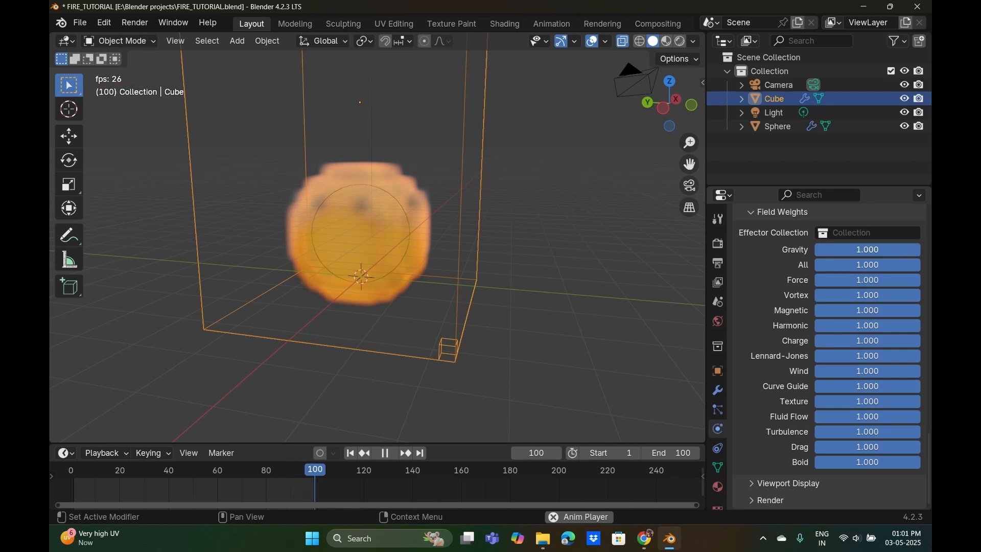
{"action": "scroll", "coordinate": [305, 393], "scroll_direction": "up", "scroll_amount": 2}
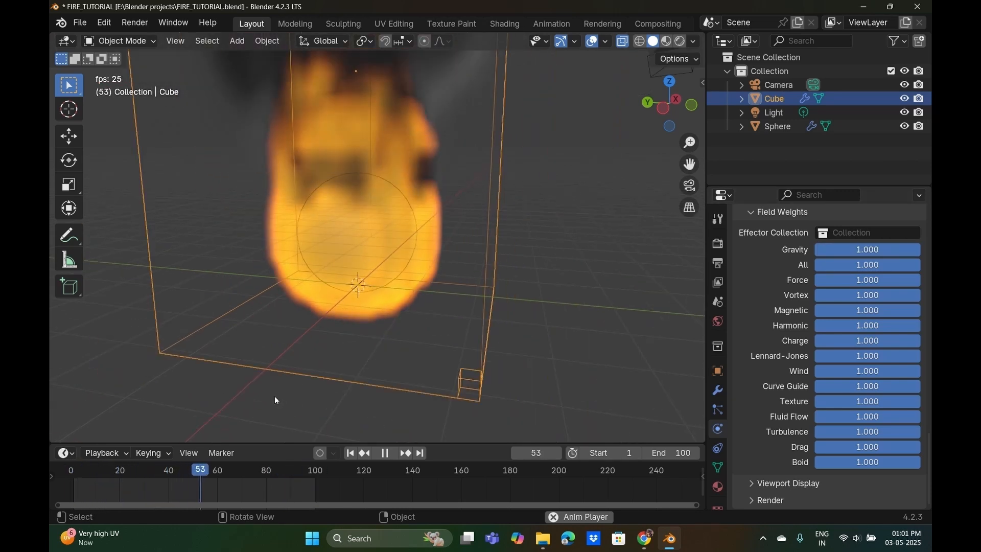
{"action": "scroll", "coordinate": [274, 396], "scroll_direction": "up", "scroll_amount": 5}
{"action": "scroll", "coordinate": [295, 353], "scroll_direction": "down", "scroll_amount": 8}
{"action": "middle_click_drag", "start_coordinate": [296, 354], "coordinate": [535, 370]}
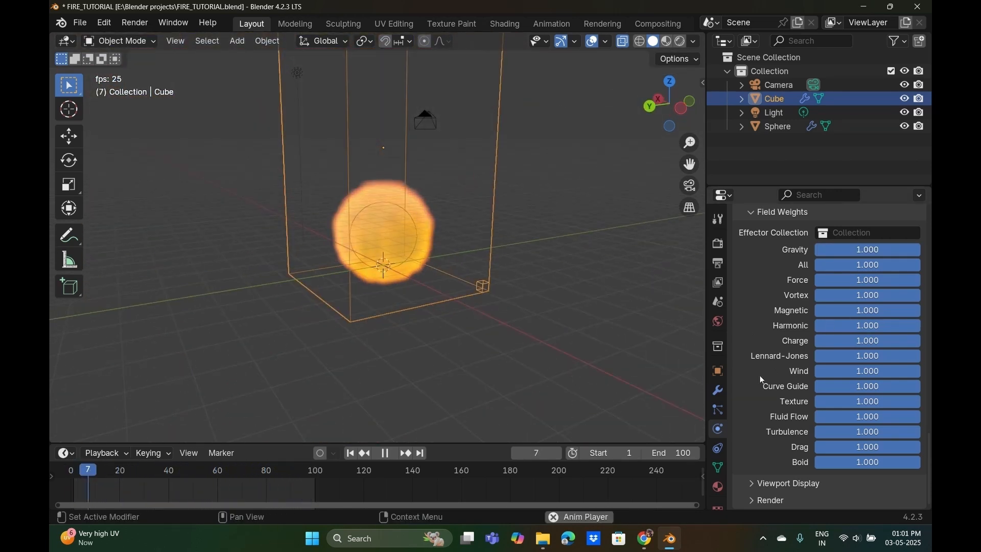
{"action": "scroll", "coordinate": [761, 380], "scroll_direction": "up", "scroll_amount": 20}
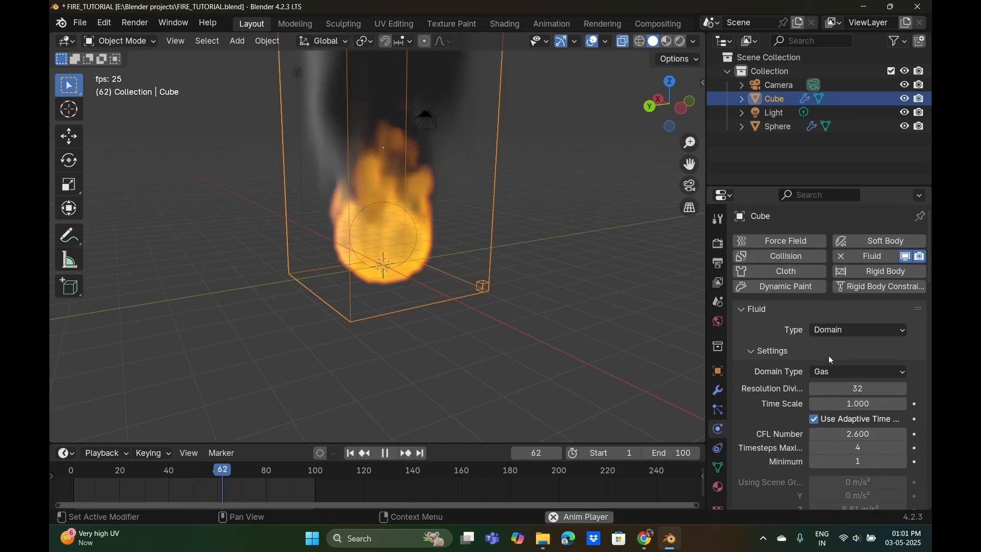
{"action": "key", "text": "space"}
{"action": "left_click", "coordinate": [816, 377]}
{"action": "left_click", "coordinate": [831, 371]}
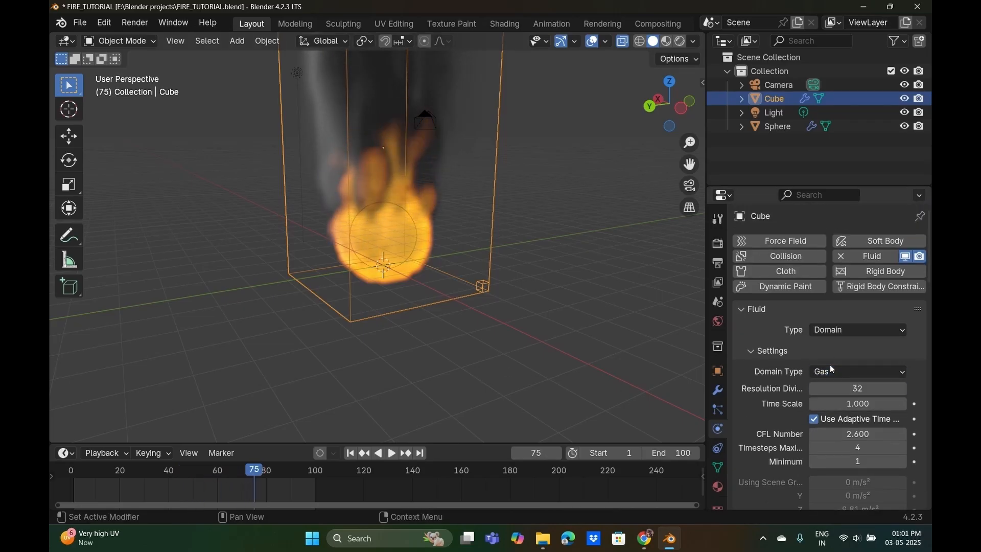
Set the sphere's flow behavior to Geometry and play the simulation close up.
{"action": "left_click", "coordinate": [386, 255]}
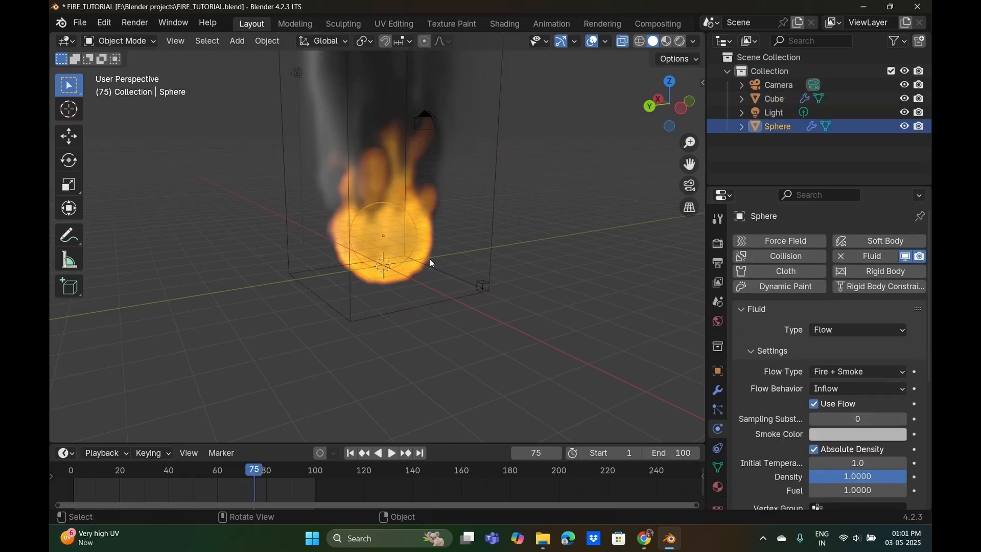
{"action": "left_click", "coordinate": [835, 390]}
{"action": "left_click", "coordinate": [834, 434]}
{"action": "middle_click_drag", "start_coordinate": [470, 308], "coordinate": [419, 306]}
{"action": "key", "text": "space"}
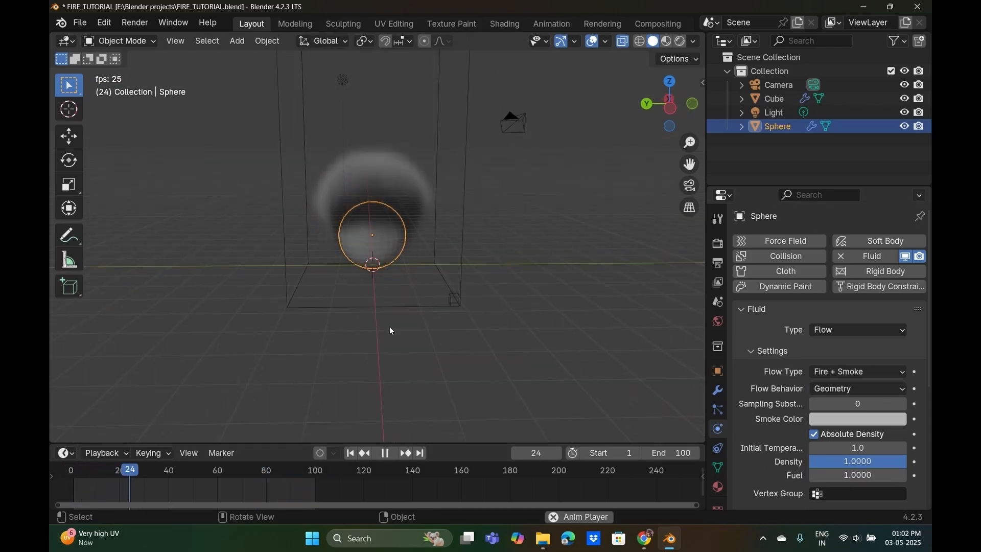
{"action": "scroll", "coordinate": [370, 293], "scroll_direction": "up", "scroll_amount": 3}
Replay the Geometry flow from frame 1 and examine the initial fire and smoke up to frame 10.
{"action": "left_click", "coordinate": [77, 471]}
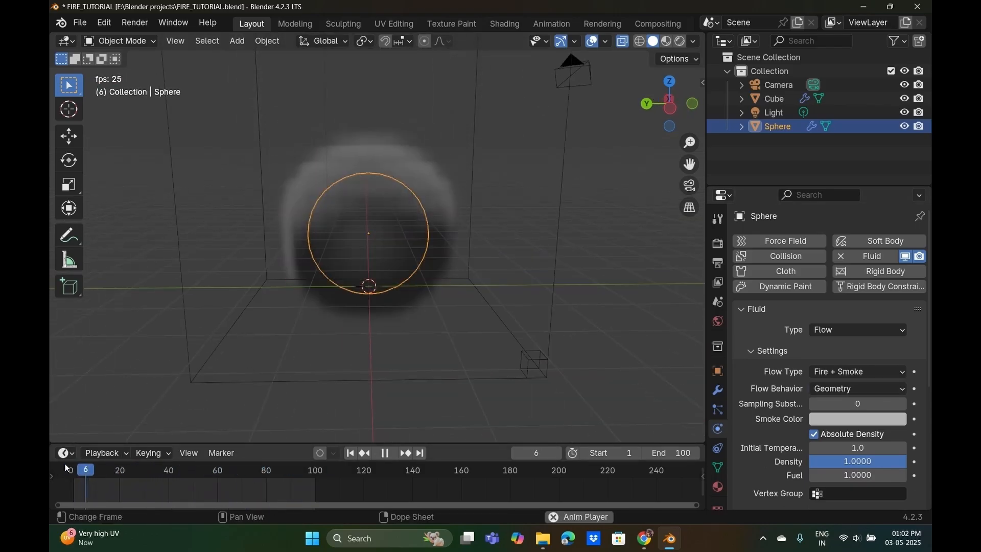
{"action": "key", "text": "space"}
{"action": "left_click_drag", "start_coordinate": [101, 470], "coordinate": [74, 472]}
{"action": "middle_click_drag", "start_coordinate": [420, 342], "coordinate": [385, 131]}
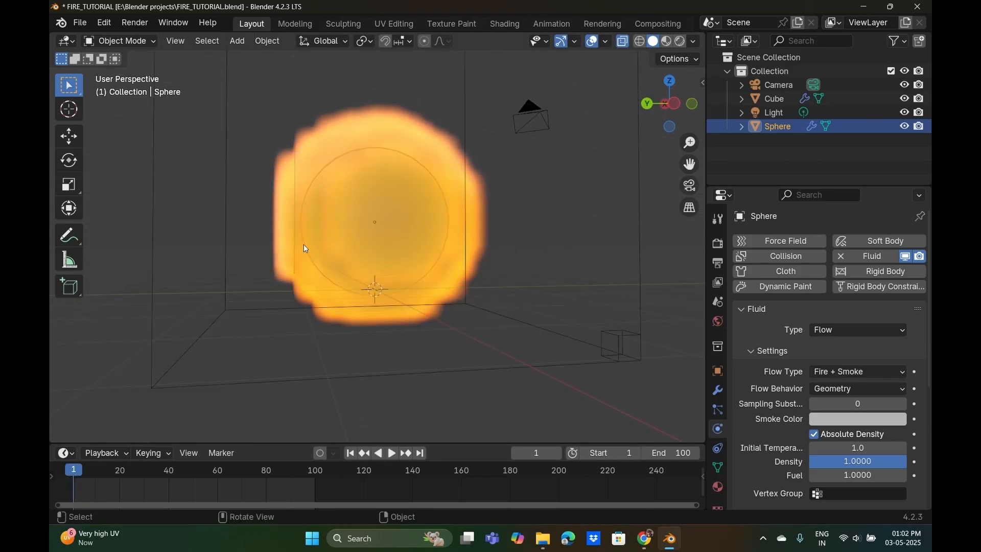
{"action": "key", "text": "space"}
{"action": "key", "text": "space"}
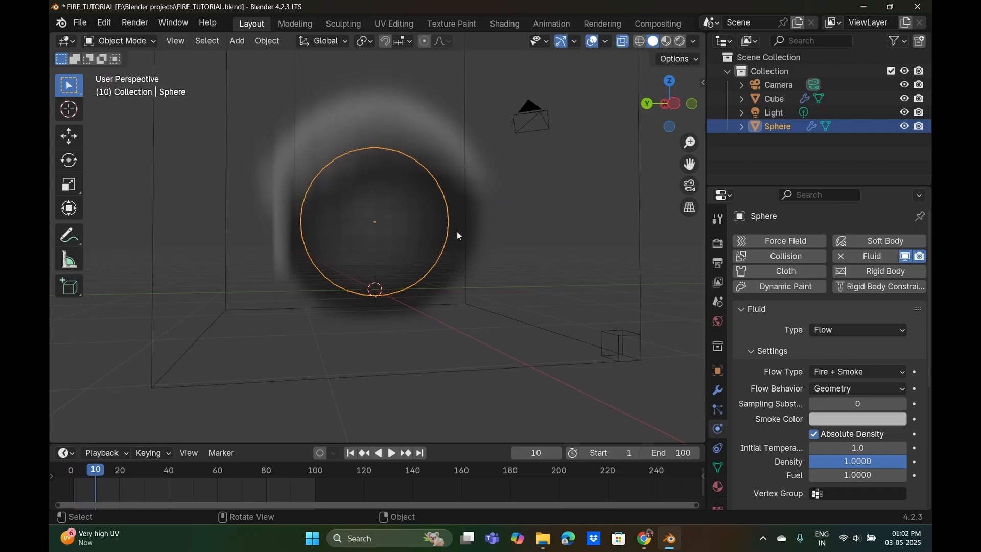
Set the sphere's flow behavior back to Inflow, play the simulation, and stop at frame 33.
{"action": "left_click", "coordinate": [835, 390]}
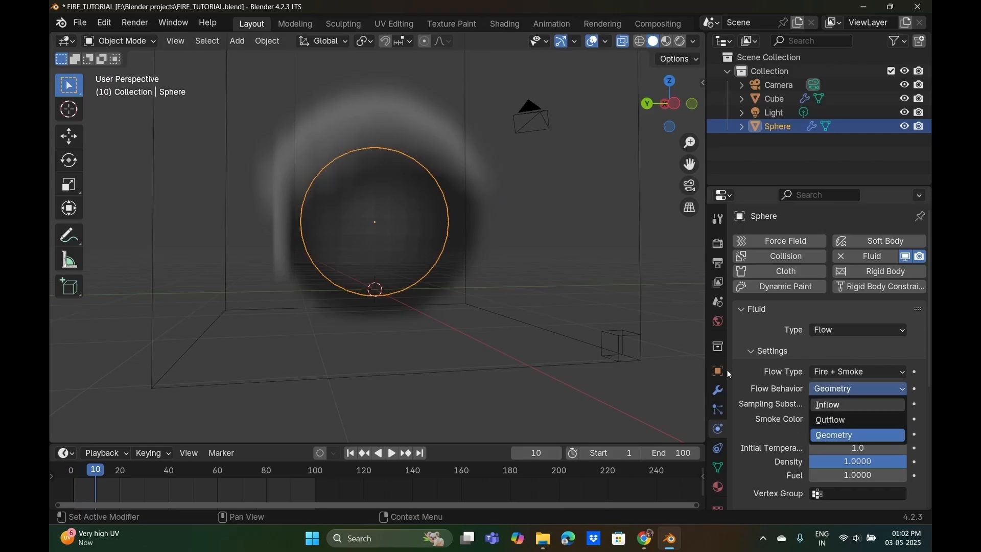
{"action": "left_click", "coordinate": [852, 391]}
{"action": "left_click", "coordinate": [827, 405]}
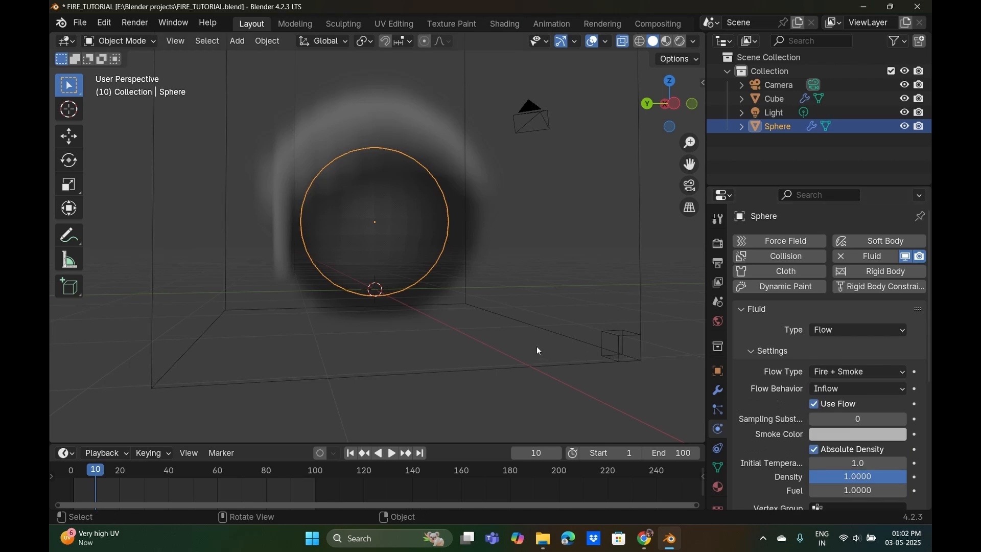
{"action": "scroll", "coordinate": [449, 323], "scroll_direction": "up", "scroll_amount": 2}
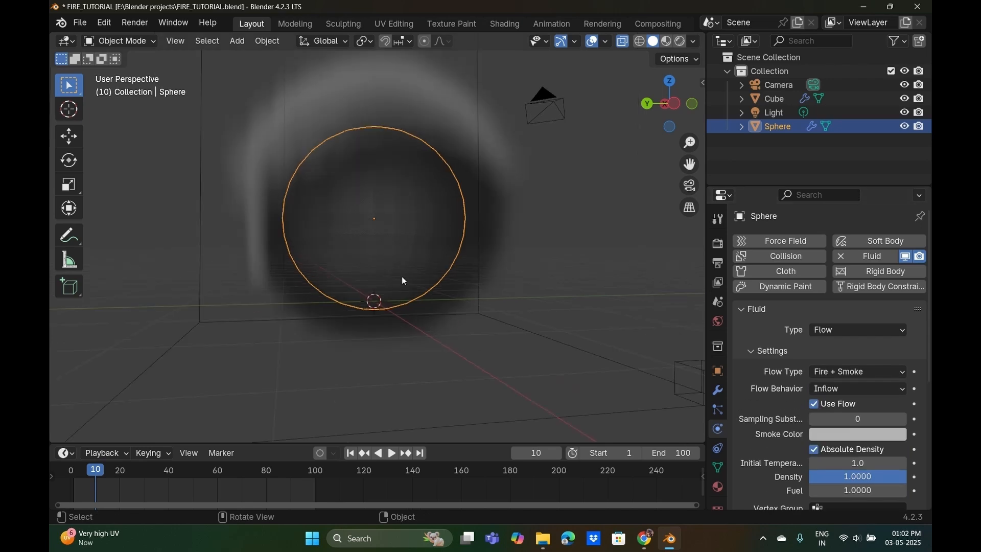
{"action": "key", "text": "space"}
{"action": "scroll", "coordinate": [460, 231], "scroll_direction": "down", "scroll_amount": 3}
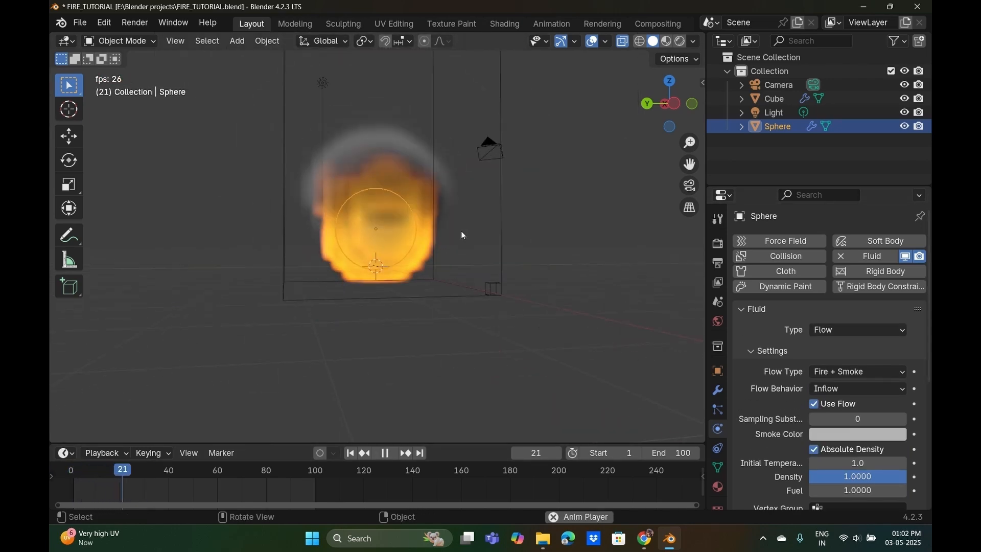
{"action": "key", "text": "space"}
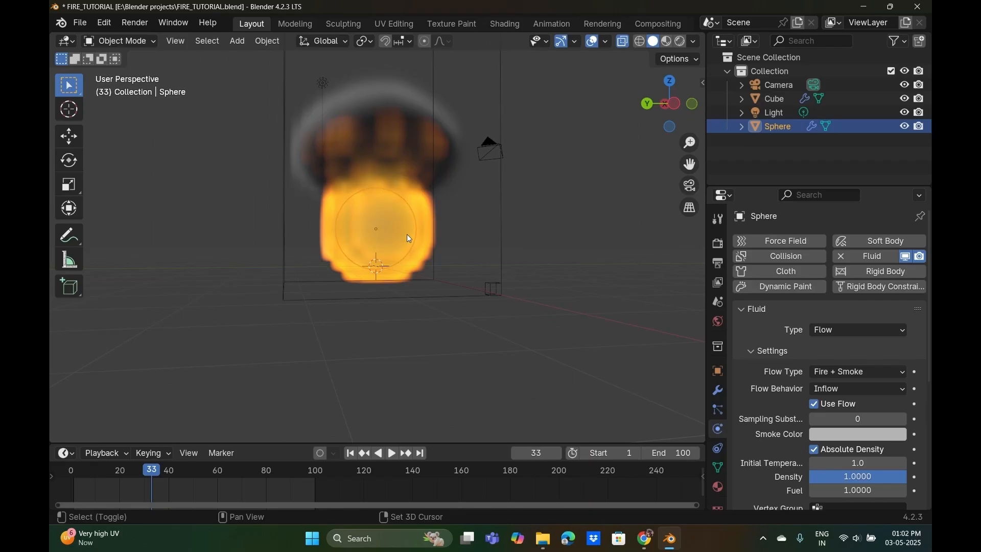
Duplicate the sphere about 3.1 m upward along Z and set the copy's flow behavior to Outflow.
{"action": "key", "text": "shift+d"}
{"action": "key", "text": "z"}
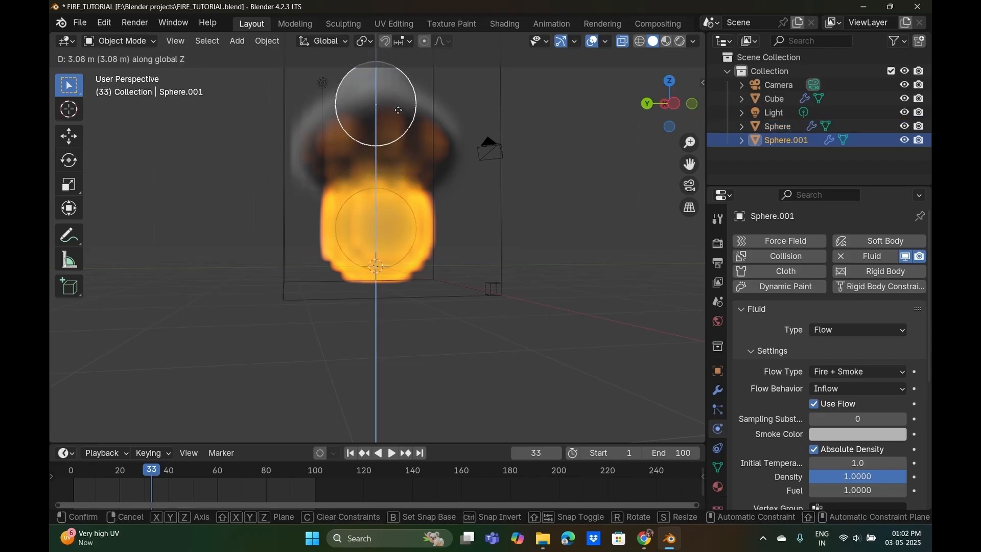
{"action": "left_click", "coordinate": [398, 110]}
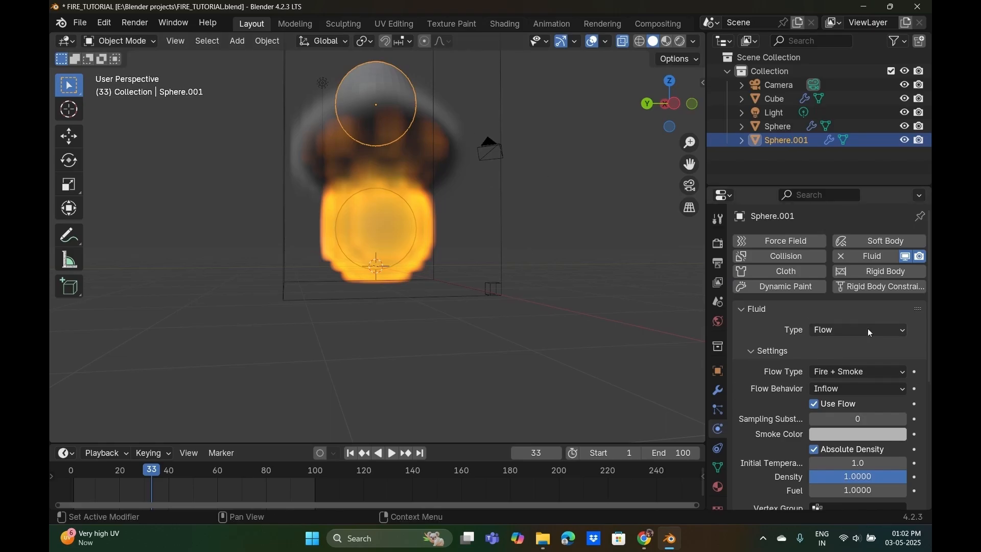
{"action": "left_click", "coordinate": [844, 389]}
{"action": "left_click", "coordinate": [850, 406]}
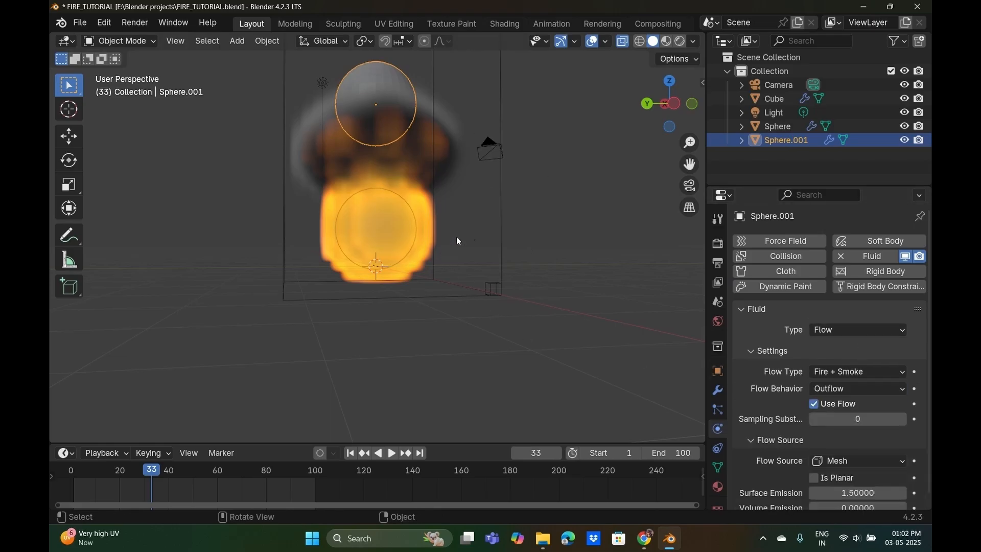
Play the simulation from frame 0, pausing to examine how the smoke behaves around the upper Outflow sphere.
{"action": "middle_click_drag", "start_coordinate": [456, 237], "coordinate": [352, 213]}
{"action": "scroll", "coordinate": [360, 224], "scroll_direction": "up", "scroll_amount": 4}
{"action": "scroll", "coordinate": [314, 238], "scroll_direction": "down", "scroll_amount": 6}
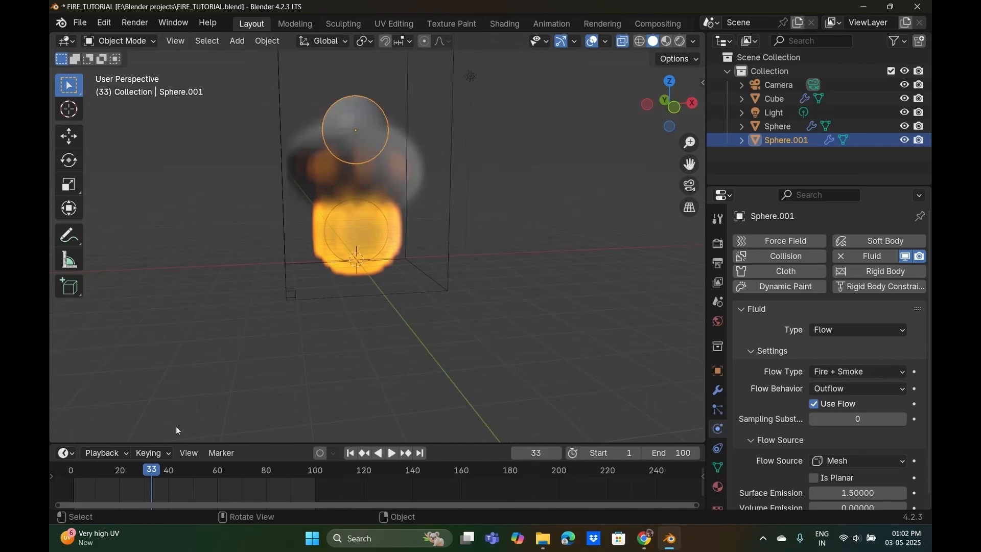
{"action": "left_click_drag", "start_coordinate": [154, 471], "coordinate": [701, 466]}
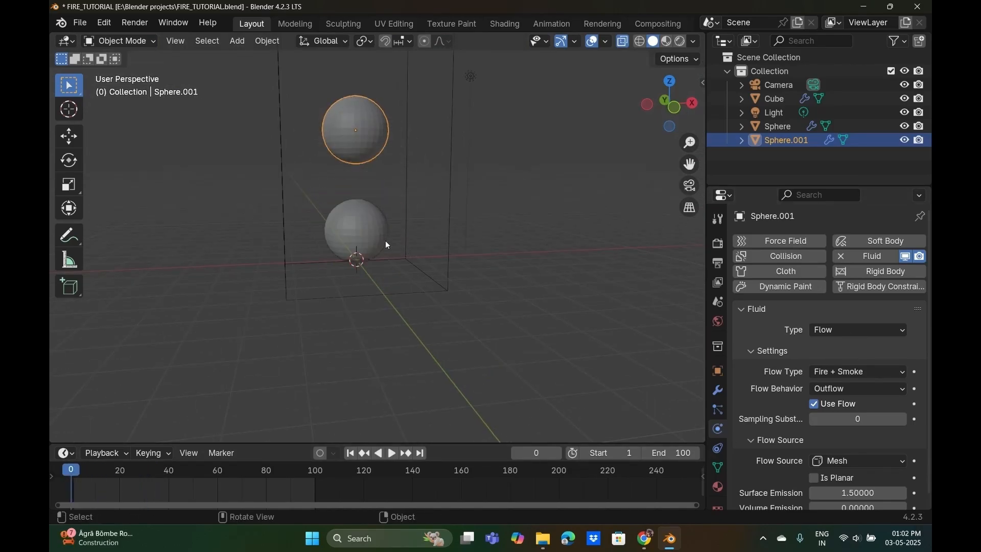
{"action": "key", "text": "space"}
{"action": "middle_click_drag", "start_coordinate": [322, 308], "coordinate": [460, 310]}
{"action": "key", "text": "space"}
{"action": "mouse_move", "coordinate": [377, 164]}
{"action": "middle_mouse_down"}
{"action": "mouse_move", "coordinate": [407, 234]}
{"action": "mouse_move", "coordinate": [401, 311]}
{"action": "mouse_move", "coordinate": [408, 289]}
{"action": "mouse_move", "coordinate": [387, 158]}
{"action": "mouse_move", "coordinate": [372, 154]}
{"action": "middle_mouse_up"}
{"action": "scroll", "coordinate": [393, 304], "scroll_direction": "up", "scroll_amount": 4}
{"action": "scroll", "coordinate": [391, 302], "scroll_direction": "down", "scroll_amount": 4}
Resume playback, stop at frame 52, and inspect the fire and smoke between the two spheres.
{"action": "key", "text": "space"}
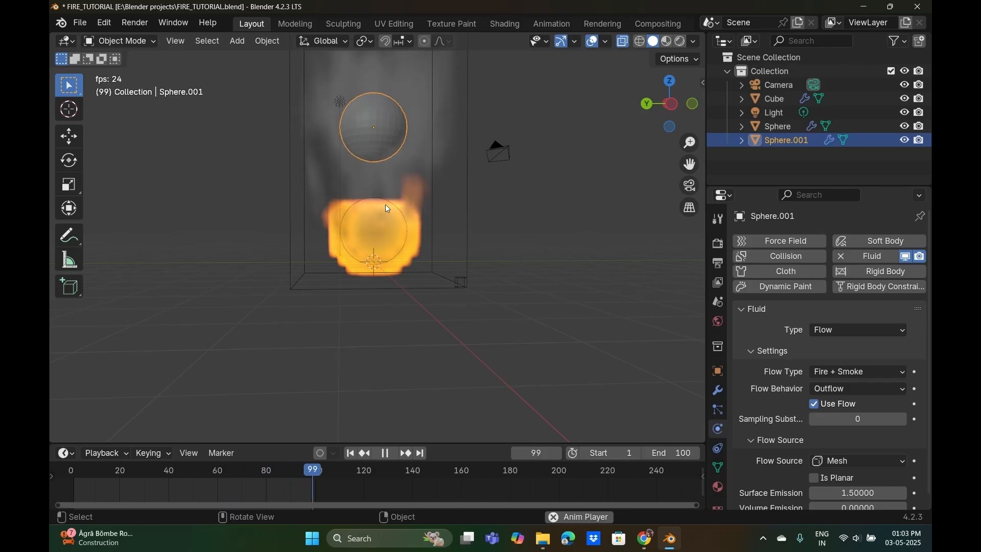
{"action": "key", "text": "space"}
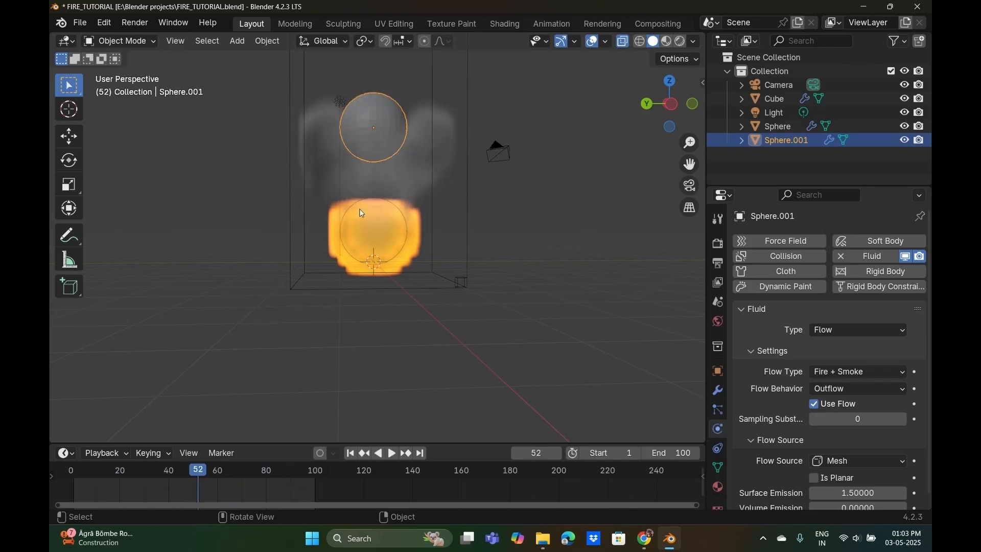
{"action": "scroll", "coordinate": [360, 209], "scroll_direction": "up", "scroll_amount": 6}
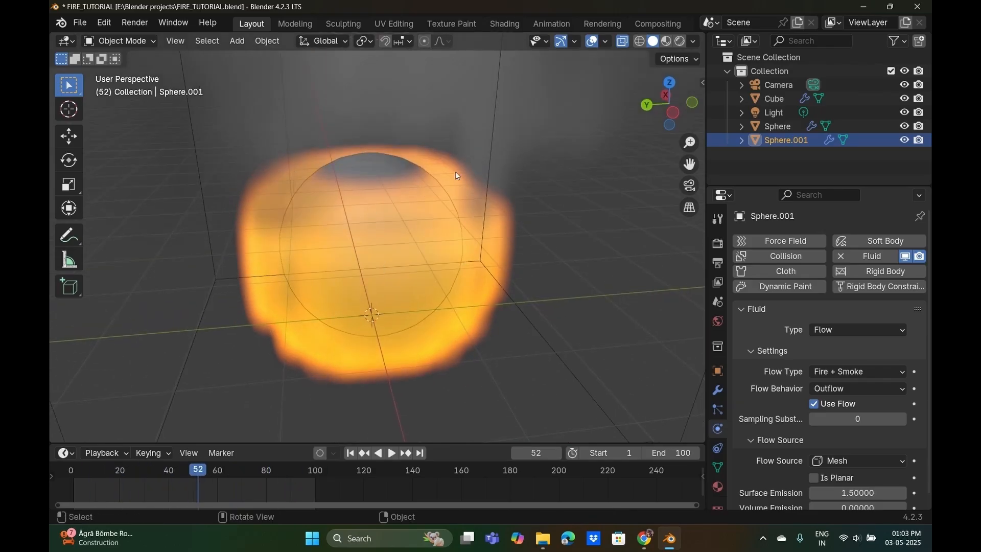
{"action": "scroll", "coordinate": [408, 222], "scroll_direction": "down", "scroll_amount": 5}
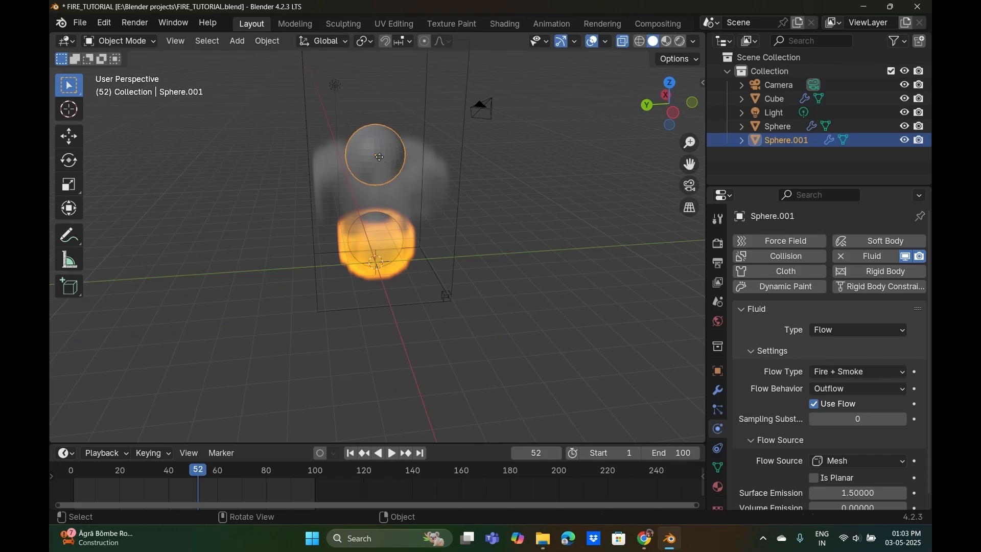
Raise the Outflow sphere along Z and replay the simulation to examine the smoke around its new position.
{"action": "key", "text": "g"}
{"action": "key", "text": "z"}
{"action": "left_click", "coordinate": [385, 104]}
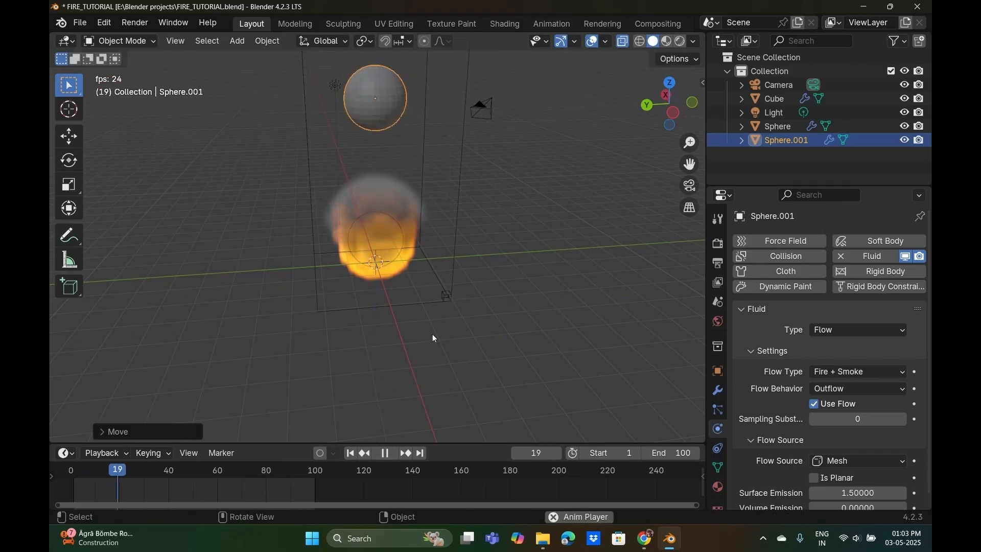
{"action": "middle_click_drag", "start_coordinate": [432, 333], "coordinate": [415, 284]}
{"action": "middle_click_drag", "start_coordinate": [397, 195], "coordinate": [437, 263]}
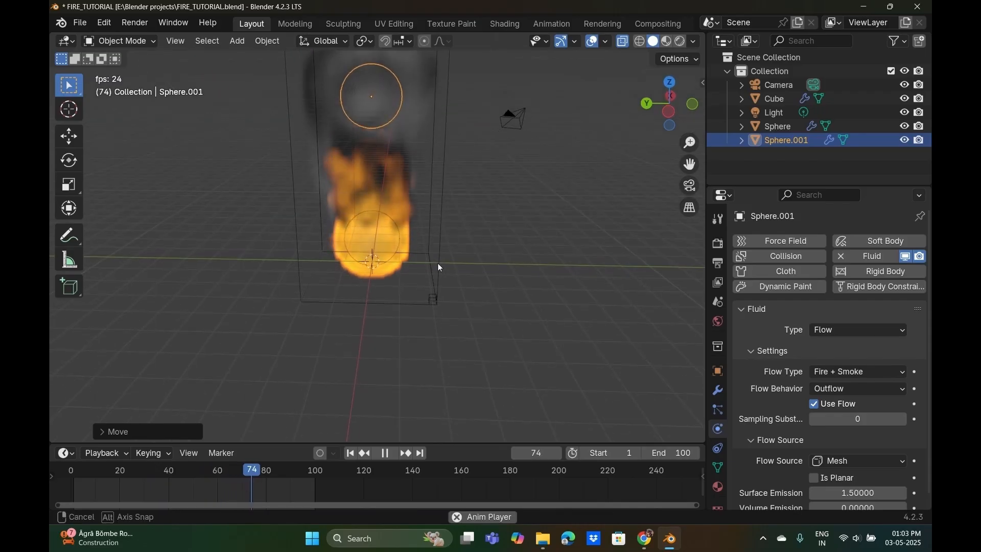
{"action": "key", "text": "space"}
{"action": "scroll", "coordinate": [391, 136], "scroll_direction": "up", "scroll_amount": 4}
{"action": "middle_click_drag", "start_coordinate": [391, 135], "coordinate": [521, 271]}
{"action": "scroll", "coordinate": [443, 240], "scroll_direction": "down", "scroll_amount": 8}
{"action": "scroll", "coordinate": [452, 280], "scroll_direction": "down", "scroll_amount": 5}
{"action": "key", "text": "space"}
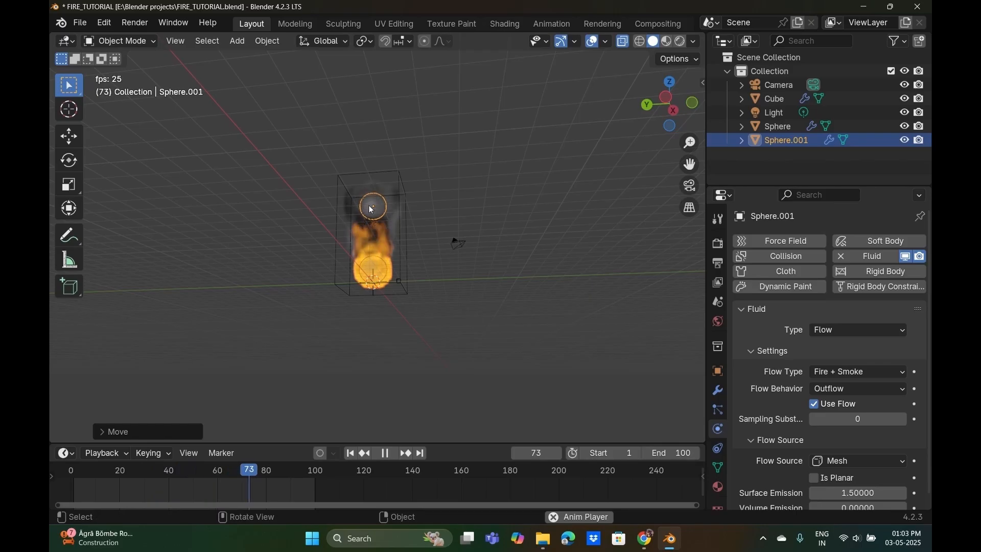
Set the upper sphere's fluid type to Effector and watch the smoke around it.
{"action": "key", "text": "x"}
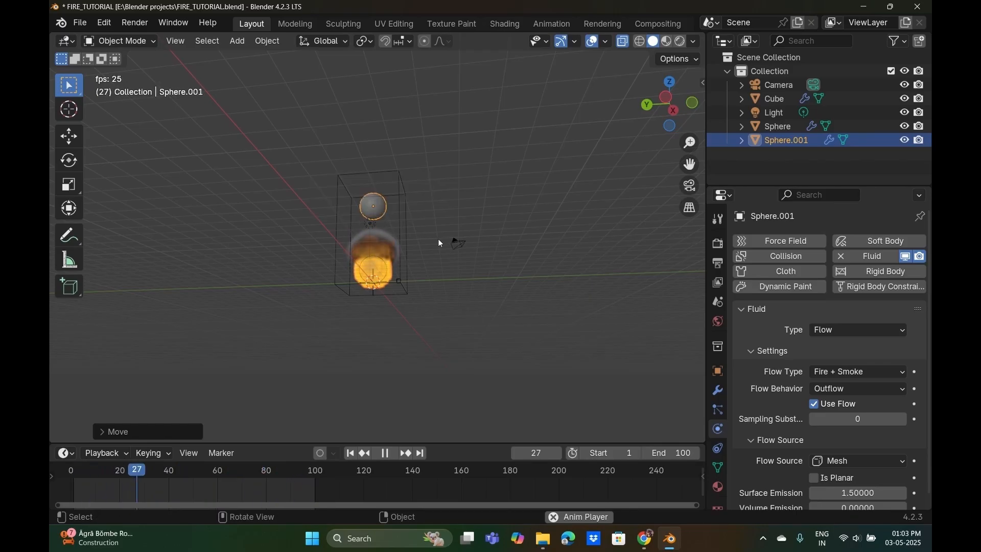
{"action": "left_click", "coordinate": [870, 329]}
{"action": "left_click", "coordinate": [850, 391]}
{"action": "scroll", "coordinate": [505, 208], "scroll_direction": "up", "scroll_amount": 8}
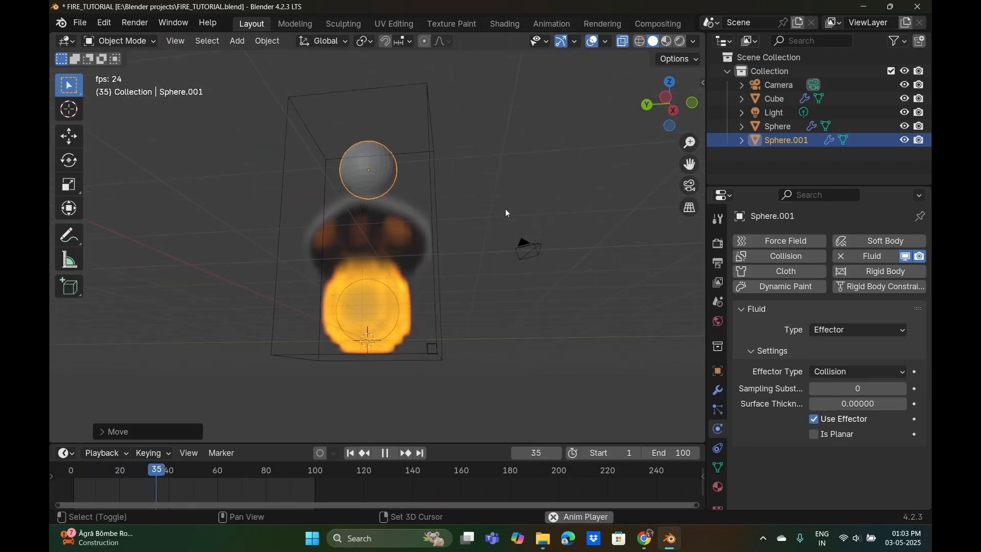
{"action": "scroll", "coordinate": [454, 250], "scroll_direction": "down", "scroll_amount": 6}
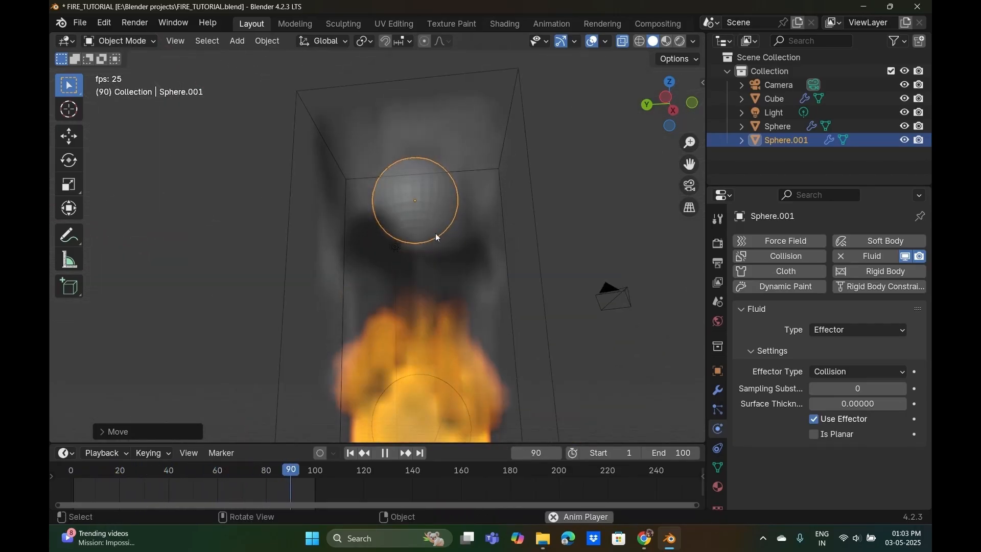
Lower the effector sphere about 2 m along Z so it sits just above the flame.
{"action": "key", "text": "g"}
{"action": "key", "text": "z"}
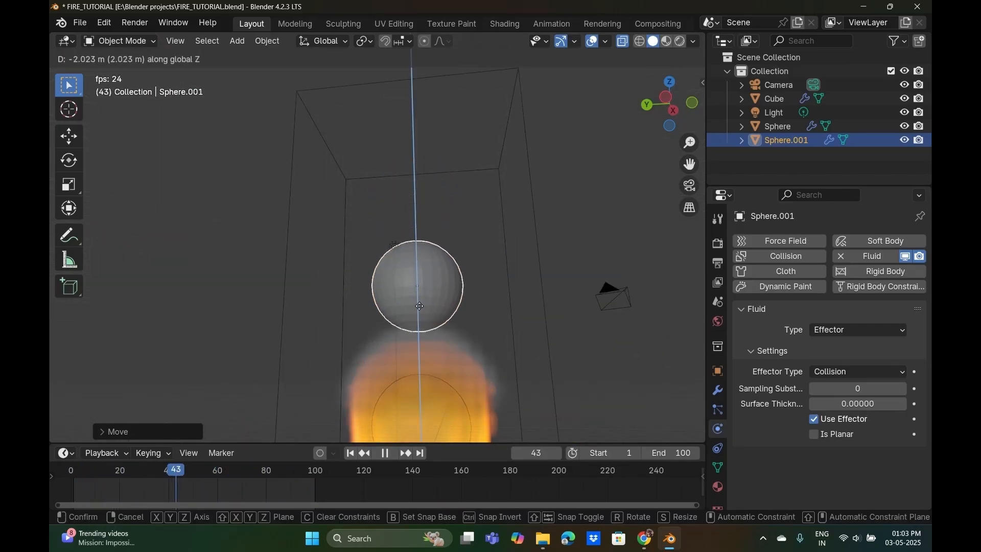
{"action": "left_click", "coordinate": [432, 340]}
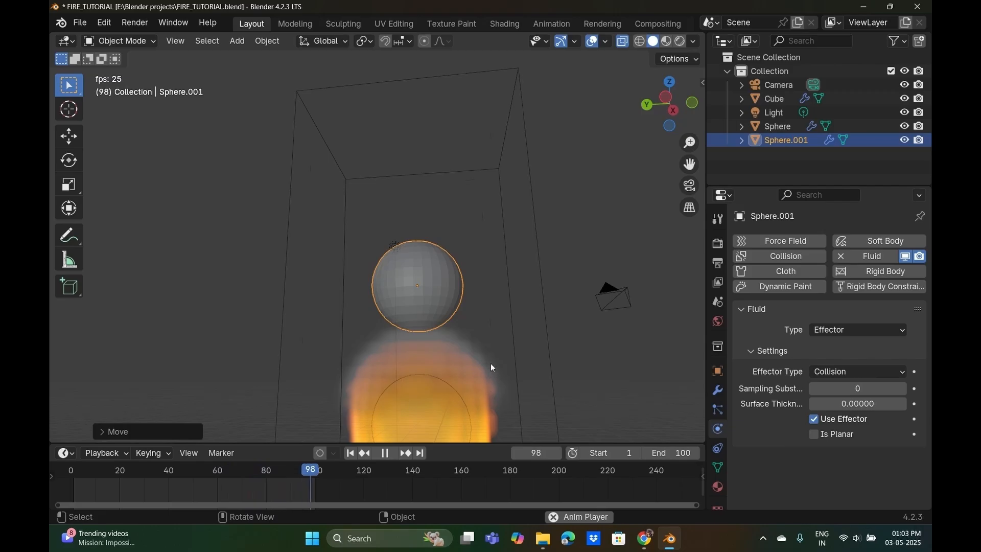
{"action": "scroll", "coordinate": [488, 360], "scroll_direction": "down", "scroll_amount": 5}
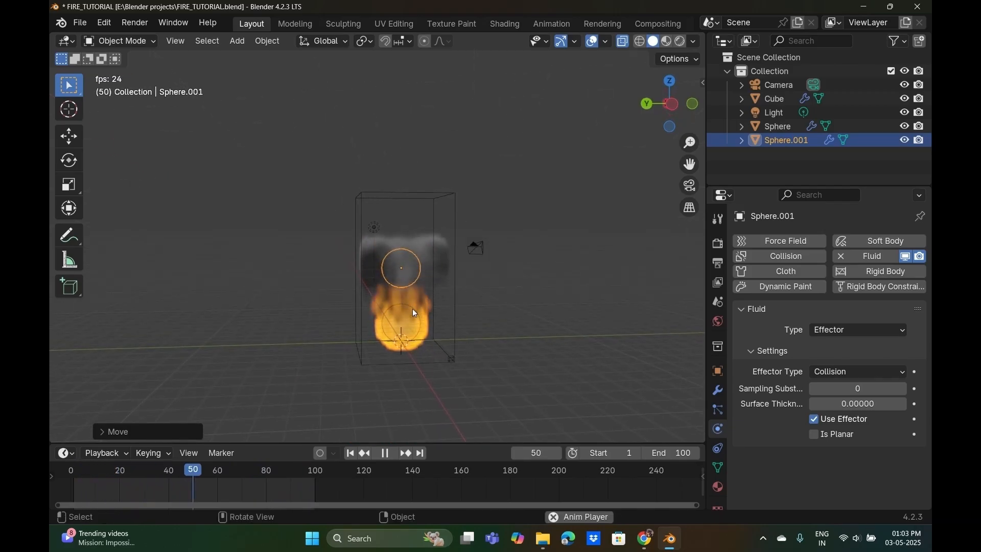
{"action": "scroll", "coordinate": [414, 312], "scroll_direction": "up", "scroll_amount": 5}
Scale the effector sphere up to roughly twice its size and examine how the fire collides with it.
{"action": "key", "text": "s"}
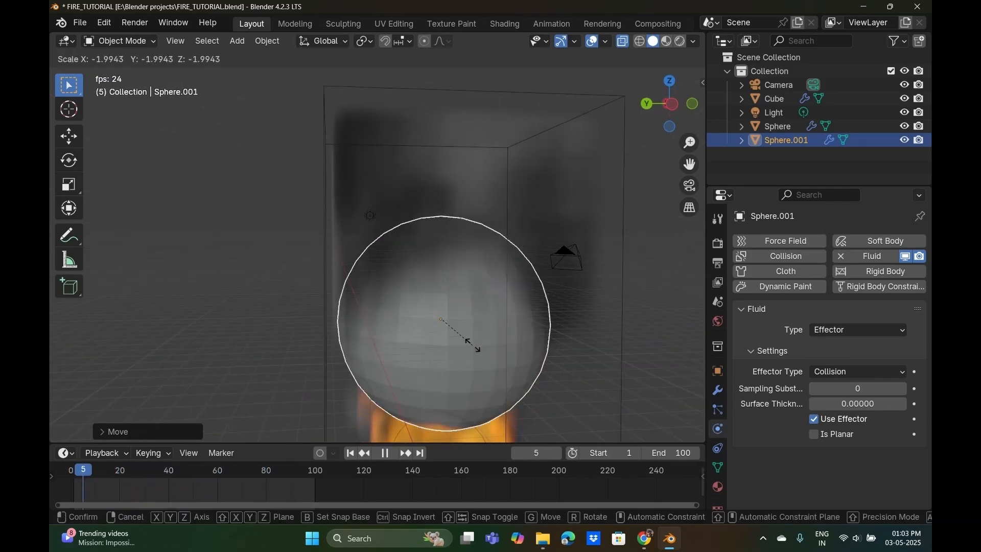
{"action": "left_click", "coordinate": [476, 347]}
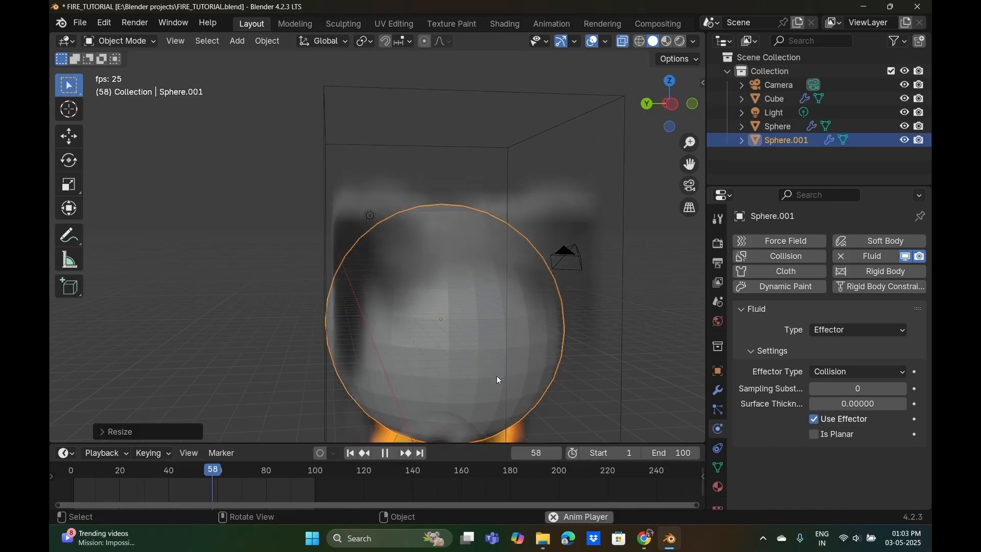
{"action": "middle_click_drag", "start_coordinate": [597, 389], "coordinate": [588, 329]}
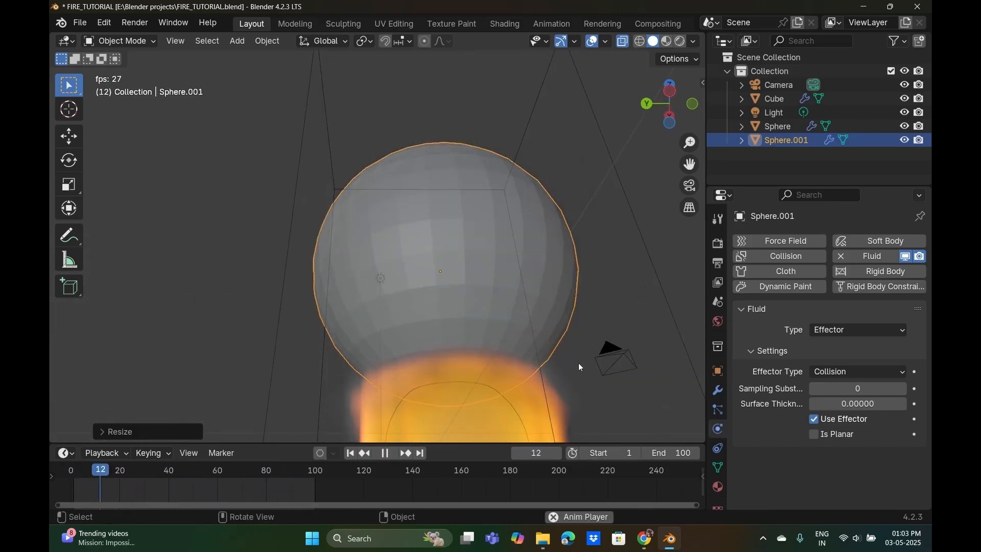
{"action": "middle_click_drag", "start_coordinate": [578, 366], "coordinate": [591, 346]}
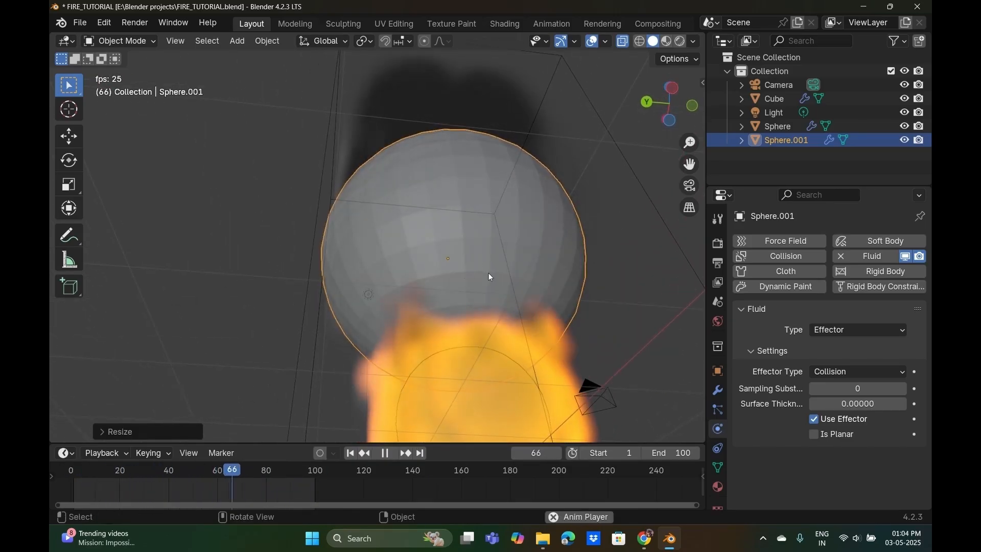
{"action": "middle_click_drag", "start_coordinate": [488, 274], "coordinate": [604, 363]}
Delete the effector sphere and add a mesh cube.
{"action": "key", "text": "x"}
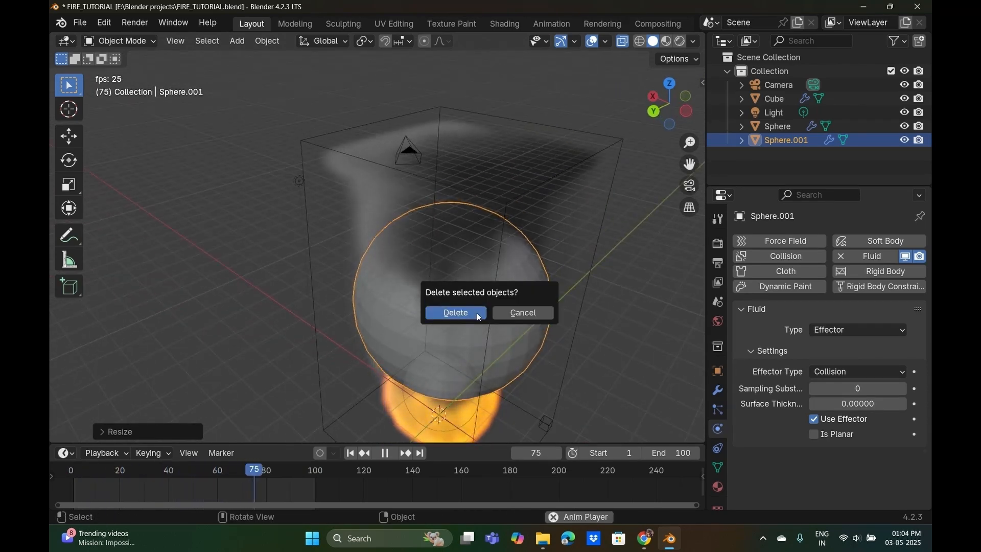
{"action": "left_click", "coordinate": [478, 317]}
{"action": "key", "text": "shift+a"}
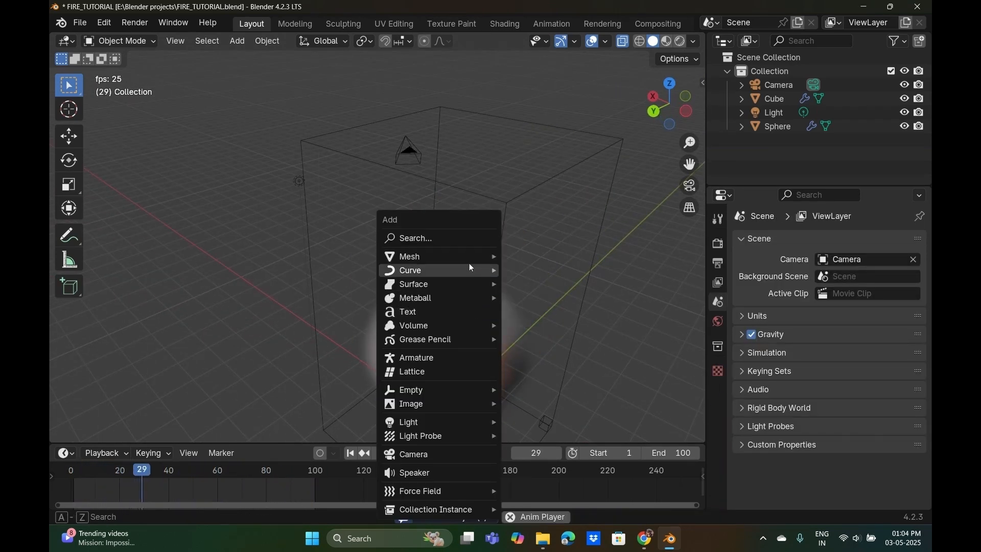
{"action": "mouse_move", "coordinate": [470, 255]}
{"action": "left_click", "coordinate": [559, 270]}
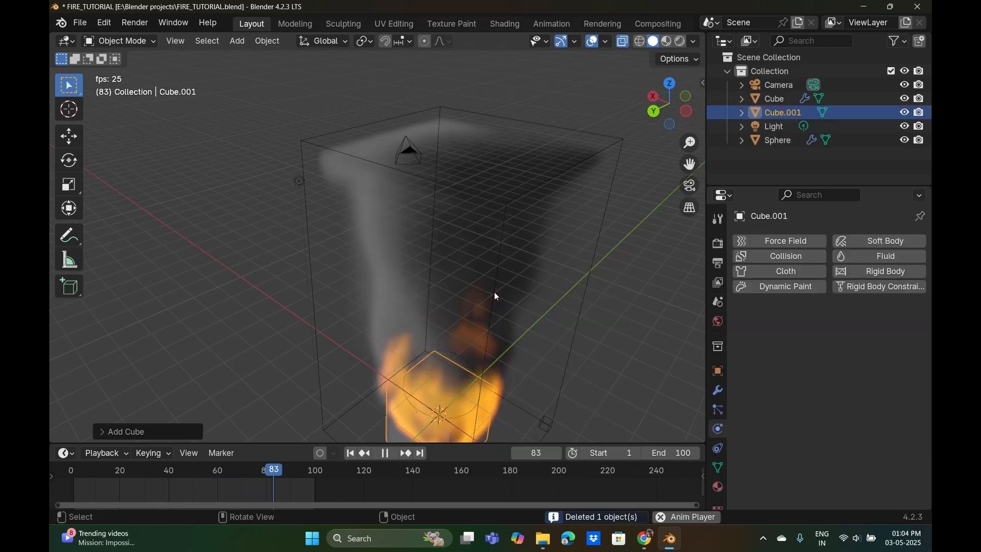
Raise the new cube above the flame along Z, flatten it along Z, and widen it in X and Y into a slab.
{"action": "key", "text": "g"}
{"action": "key", "text": "z"}
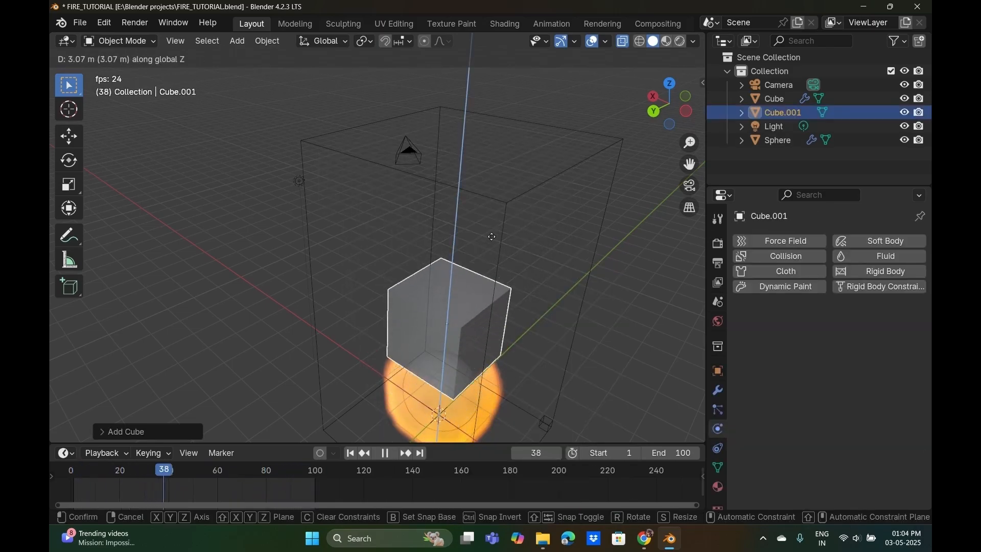
{"action": "left_click", "coordinate": [501, 199]}
{"action": "key", "text": "s"}
{"action": "key", "text": "z"}
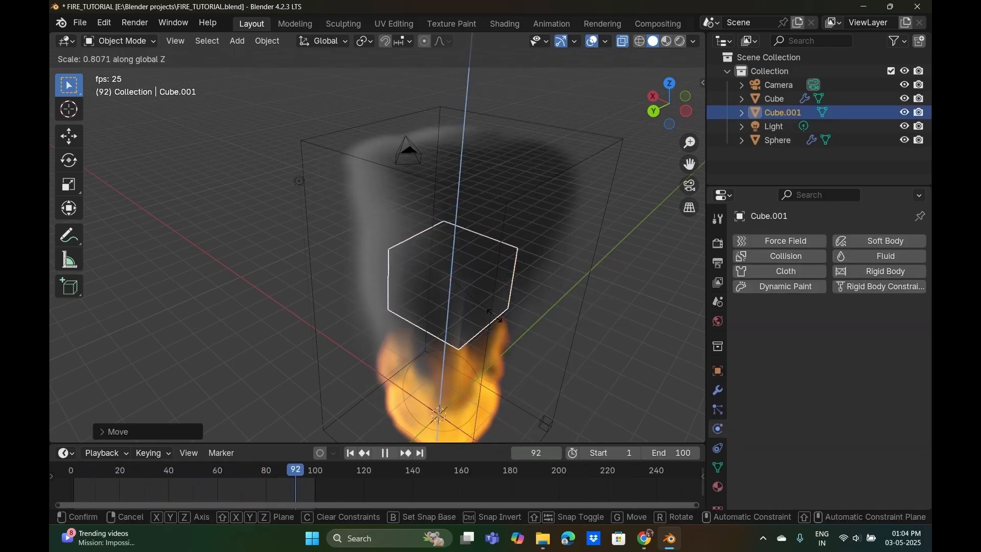
{"action": "left_click", "coordinate": [469, 290]}
{"action": "key", "text": "s"}
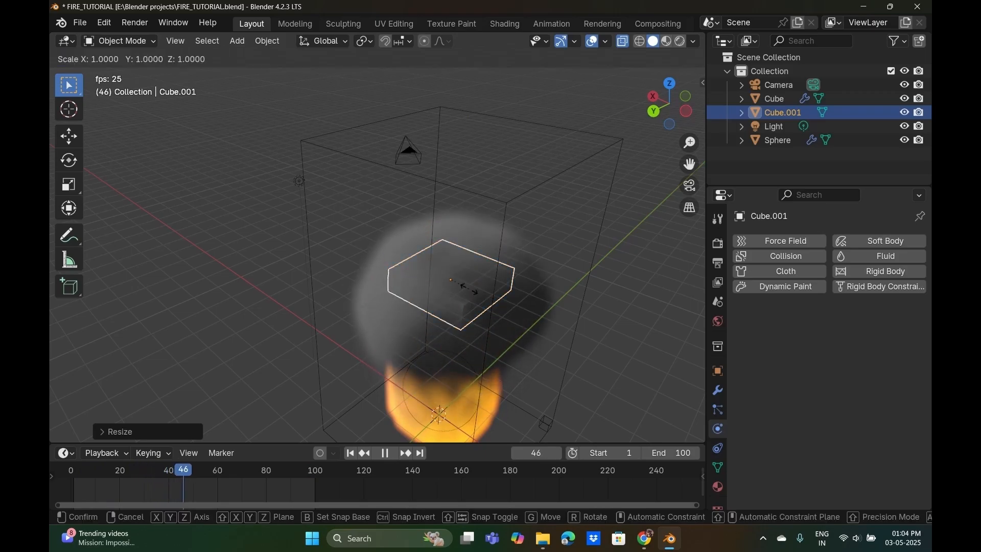
{"action": "key", "text": "shift+z"}
{"action": "left_click", "coordinate": [485, 294]}
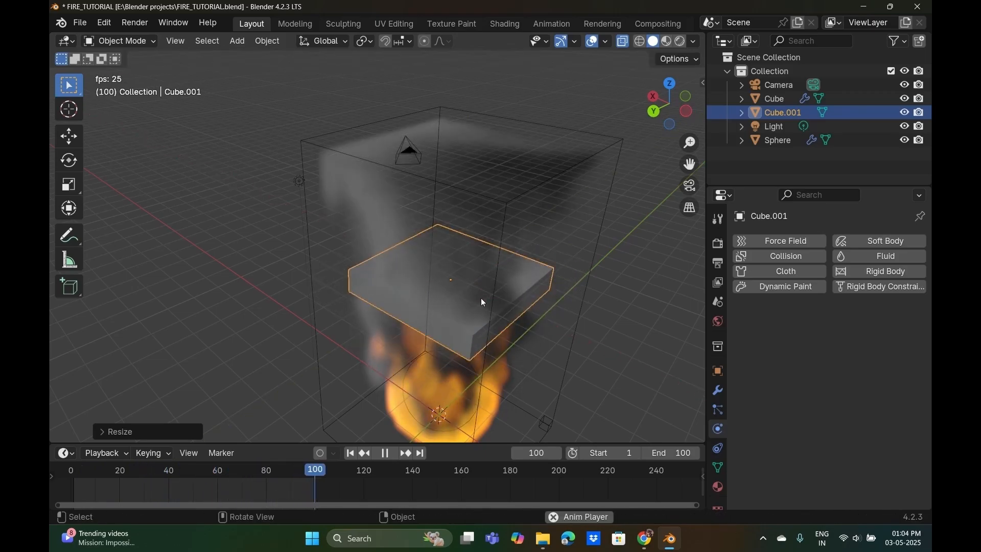
Add Fluid physics of type Effector to the slab and examine the smoke and fire hitting it from above and below.
{"action": "middle_click_drag", "start_coordinate": [480, 298], "coordinate": [511, 256]}
{"action": "left_click", "coordinate": [884, 256]}
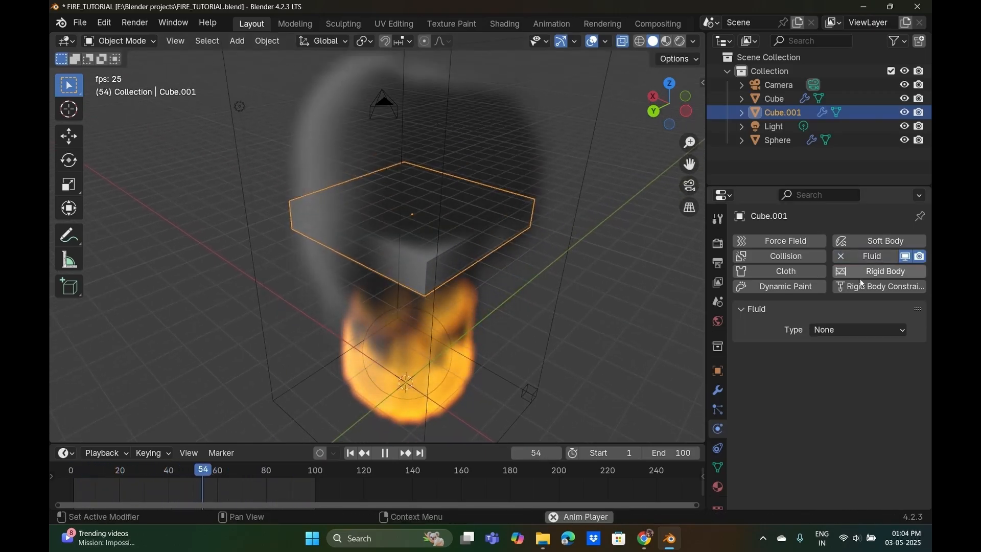
{"action": "left_click", "coordinate": [869, 329]}
{"action": "left_click", "coordinate": [830, 390]}
{"action": "middle_click_drag", "start_coordinate": [360, 332], "coordinate": [411, 240]}
{"action": "key", "text": "space"}
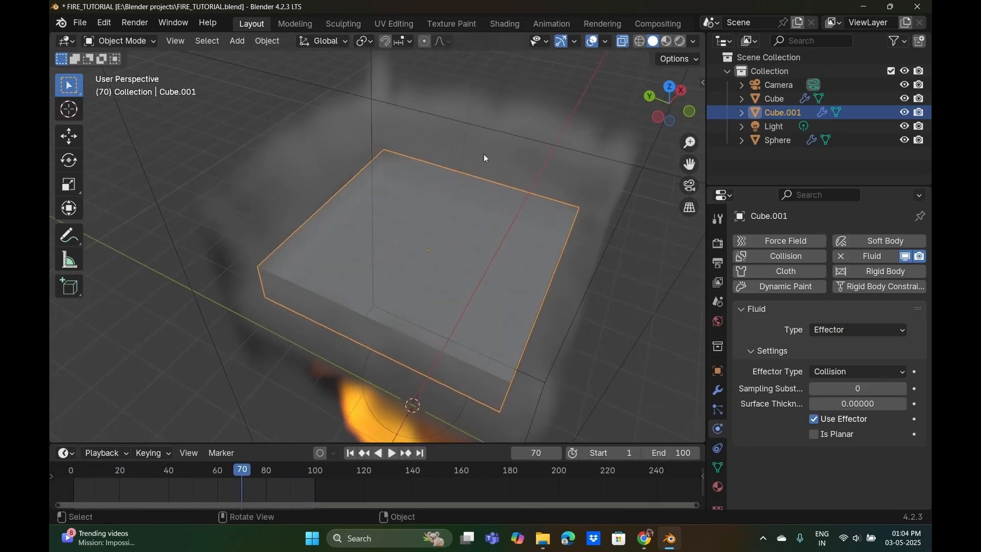
{"action": "middle_click_drag", "start_coordinate": [441, 344], "coordinate": [455, 239]}
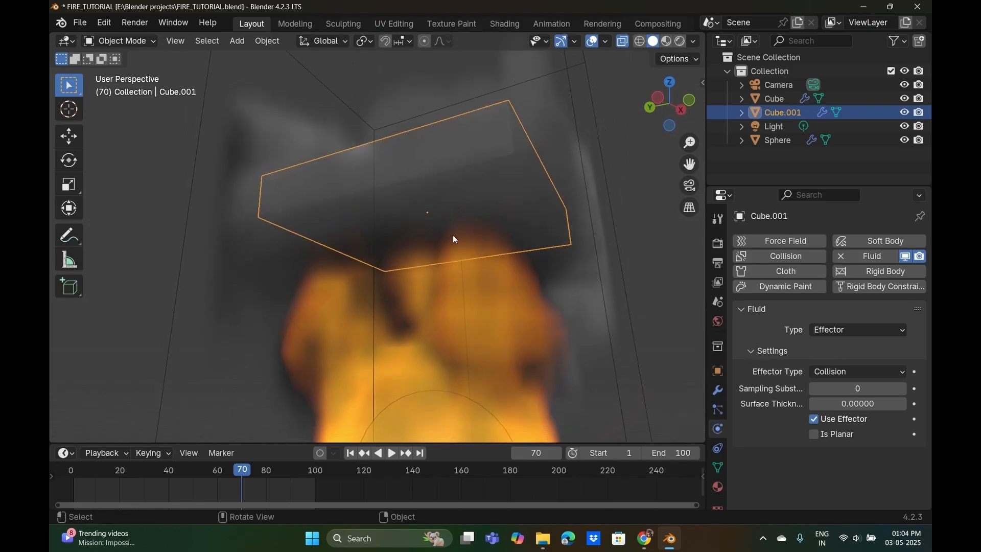
{"action": "key", "text": "space"}
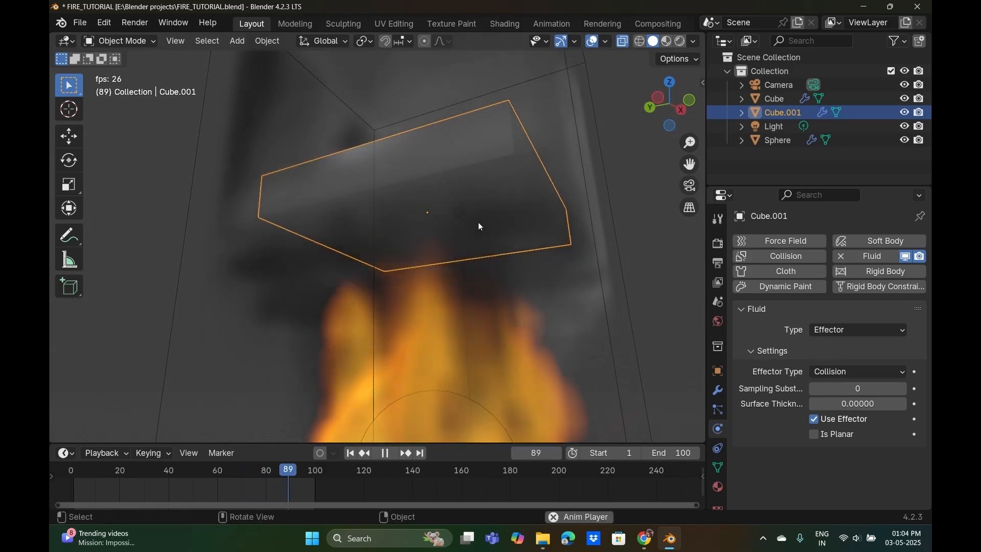
Lower the effector slab along Z closer to the flame and stop playback at frame 71 to inspect it.
{"action": "key", "text": "g"}
{"action": "key", "text": "z"}
{"action": "left_click", "coordinate": [474, 308]}
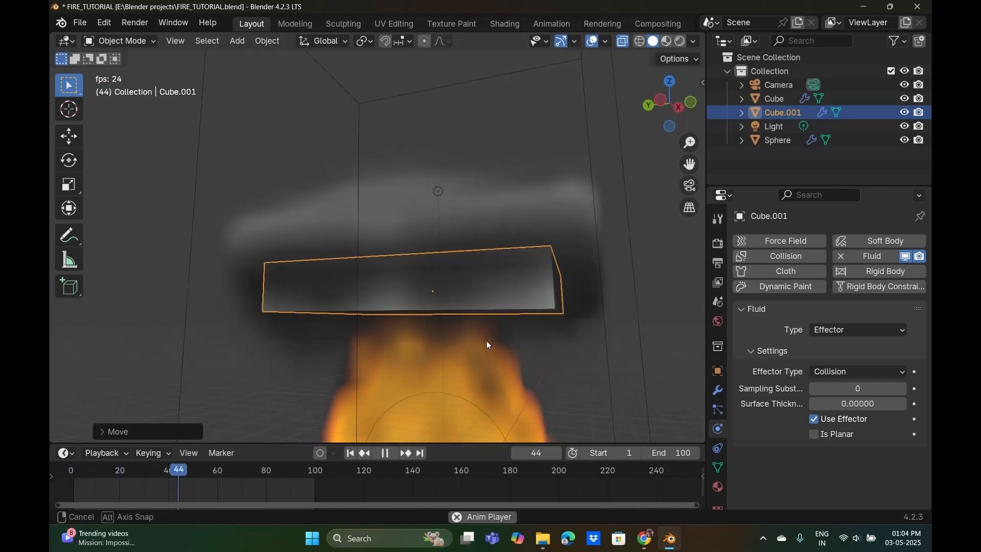
{"action": "key", "text": "space"}
{"action": "middle_click_drag", "start_coordinate": [467, 320], "coordinate": [605, 339]}
{"action": "middle_click_drag", "start_coordinate": [306, 382], "coordinate": [485, 333]}
Scale the effector slab down and replay the simulation to frame 98 to examine the fire passing around it.
{"action": "key", "text": "s"}
{"action": "left_click", "coordinate": [462, 333]}
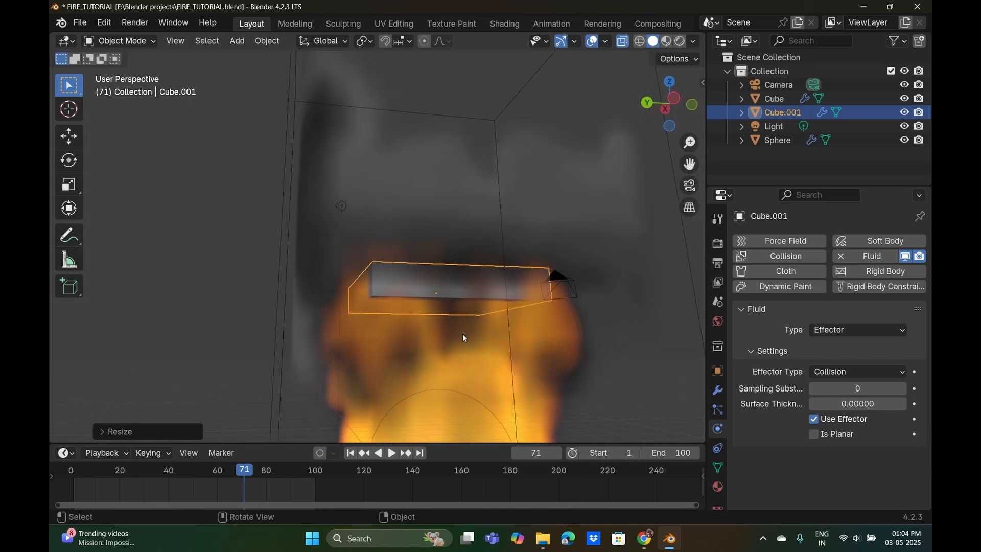
{"action": "key", "text": "space"}
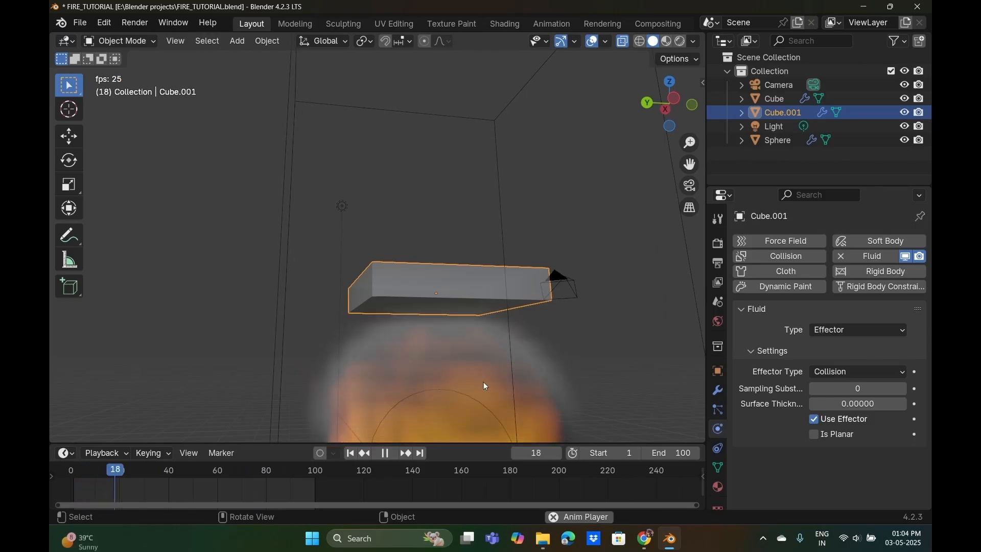
{"action": "middle_click_drag", "start_coordinate": [483, 381], "coordinate": [445, 437]}
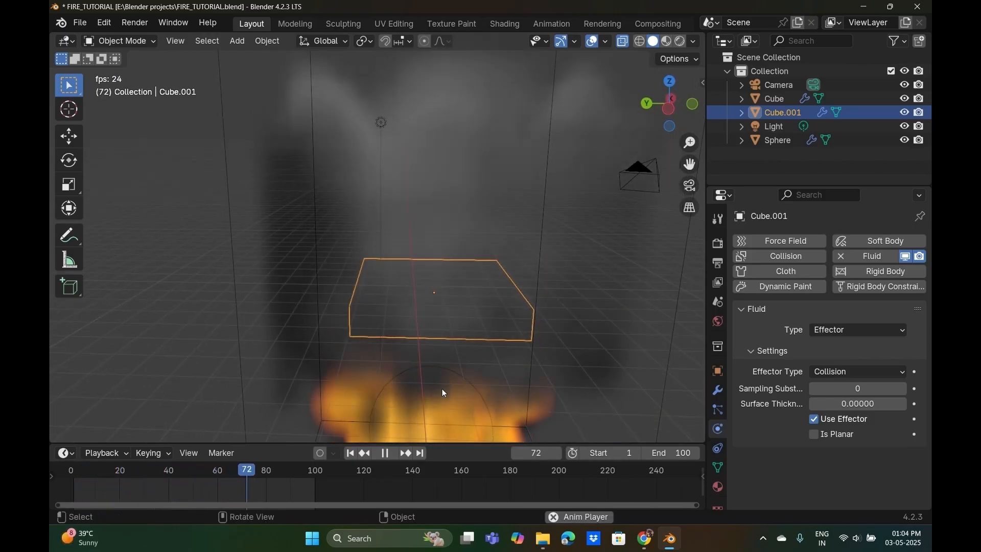
{"action": "key", "text": "space"}
{"action": "middle_click_drag", "start_coordinate": [443, 381], "coordinate": [423, 335]}
{"action": "middle_click_drag", "start_coordinate": [541, 323], "coordinate": [393, 347]}
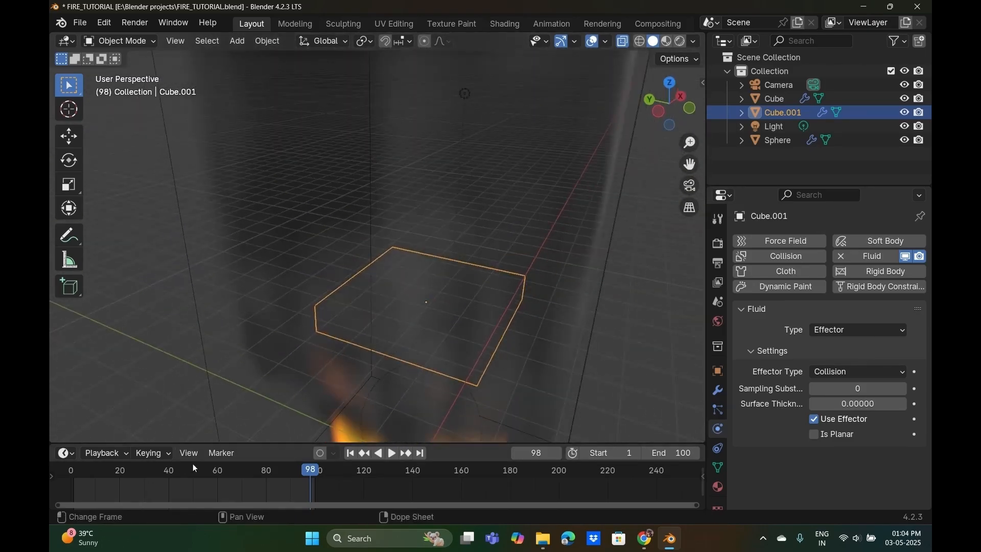
Examine the smoke around the effector slab at frames 72 and 46, and delete the slab.
{"action": "left_click", "coordinate": [247, 471]}
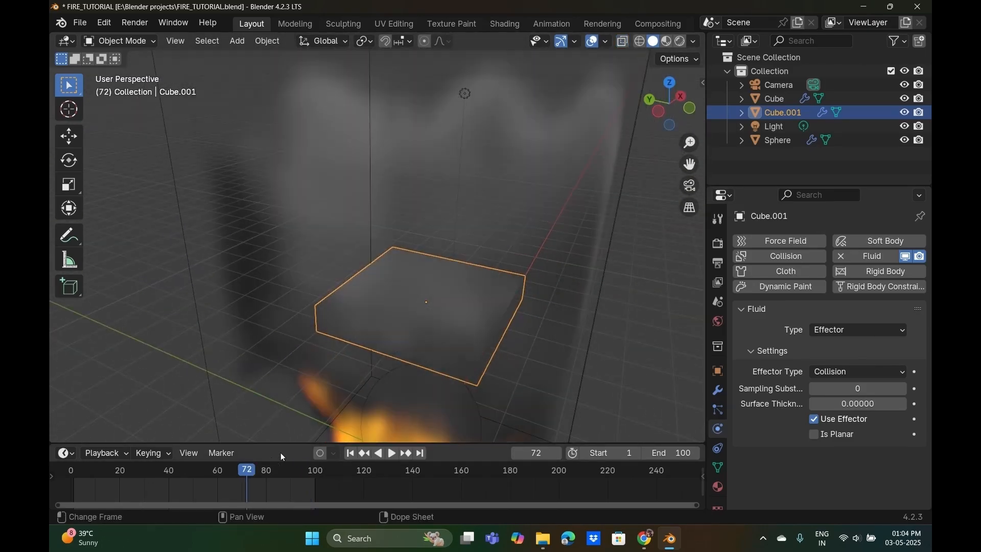
{"action": "left_click", "coordinate": [183, 469]}
{"action": "middle_click_drag", "start_coordinate": [455, 400], "coordinate": [409, 341]}
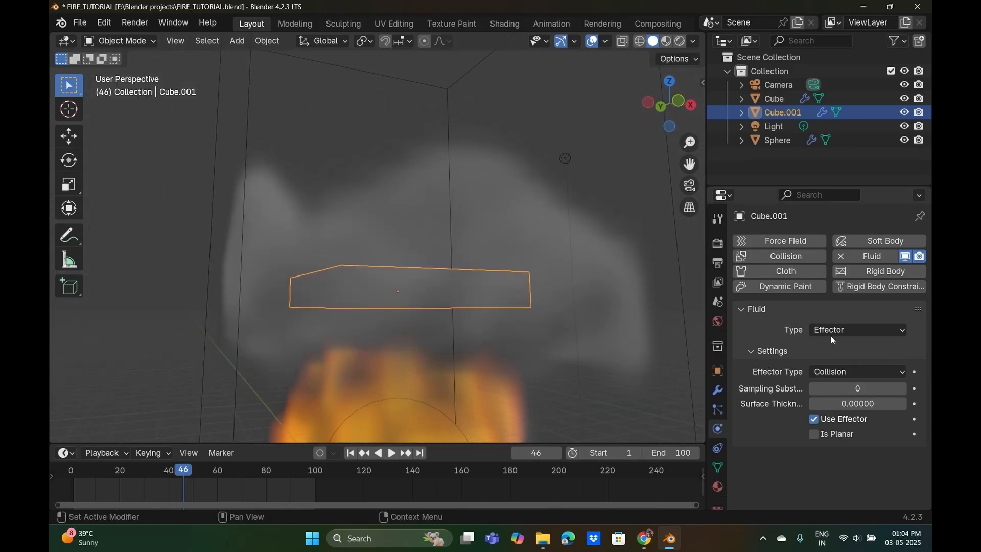
{"action": "key", "text": "x"}
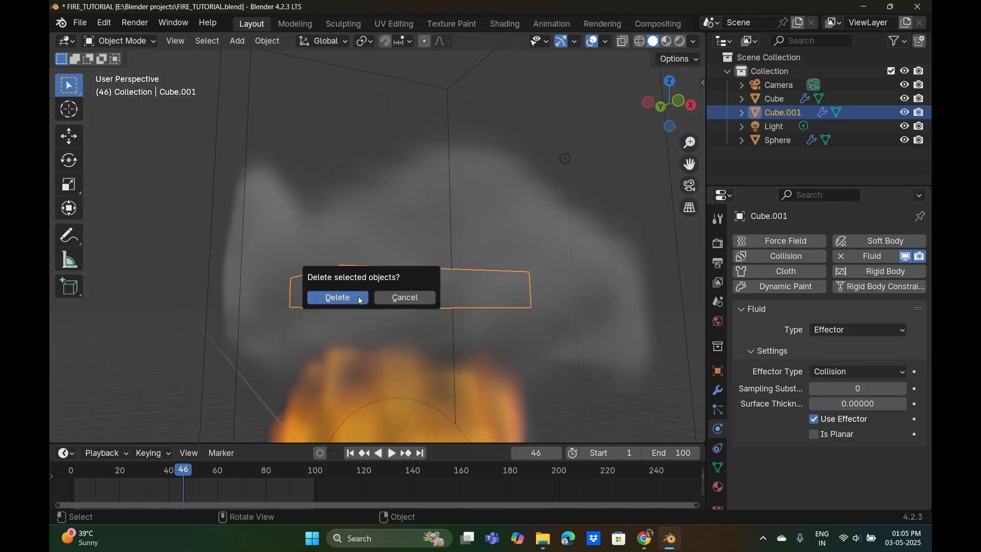
{"action": "left_click", "coordinate": [358, 295]}
Replay the simulation without the slab, viewing the whole domain, and stop playback at frame 62.
{"action": "scroll", "coordinate": [422, 316], "scroll_direction": "down", "scroll_amount": 5}
{"action": "key", "text": "space"}
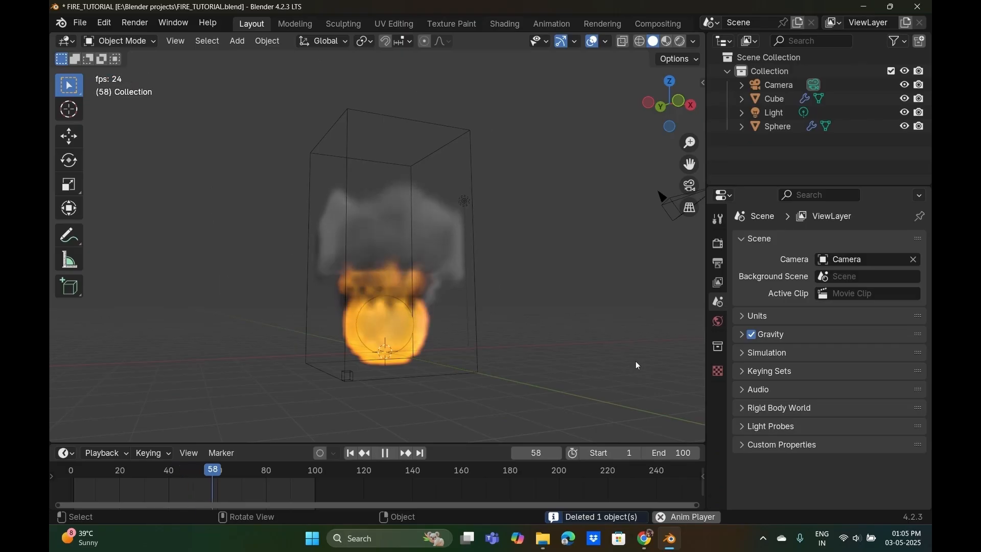
{"action": "middle_click_drag", "start_coordinate": [636, 360], "coordinate": [527, 357]}
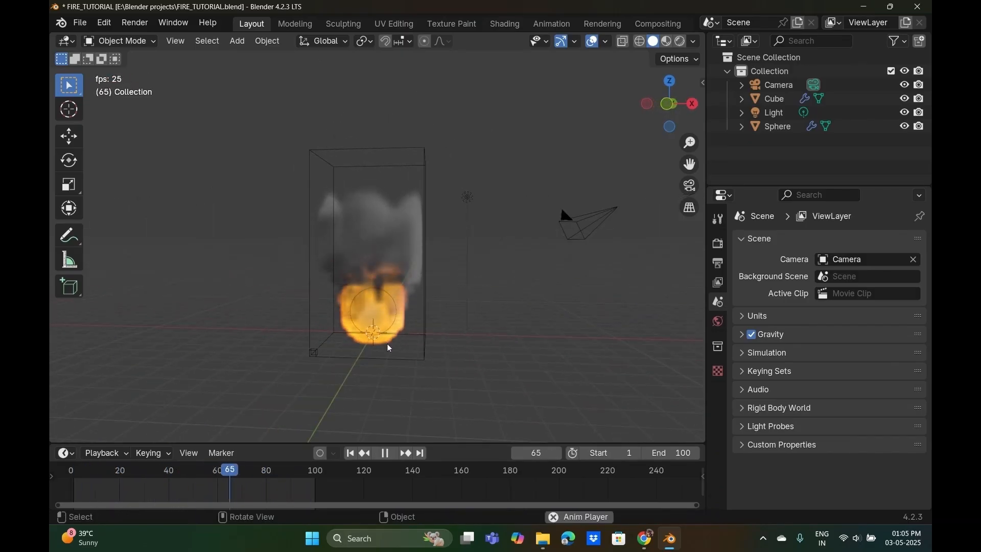
{"action": "scroll", "coordinate": [397, 363], "scroll_direction": "up", "scroll_amount": 3}
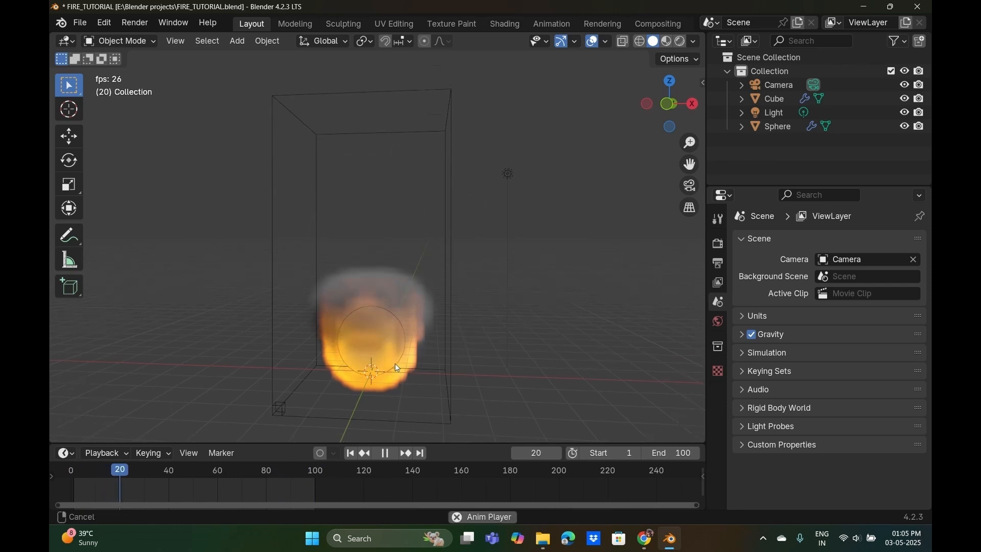
{"action": "key", "text": "space"}
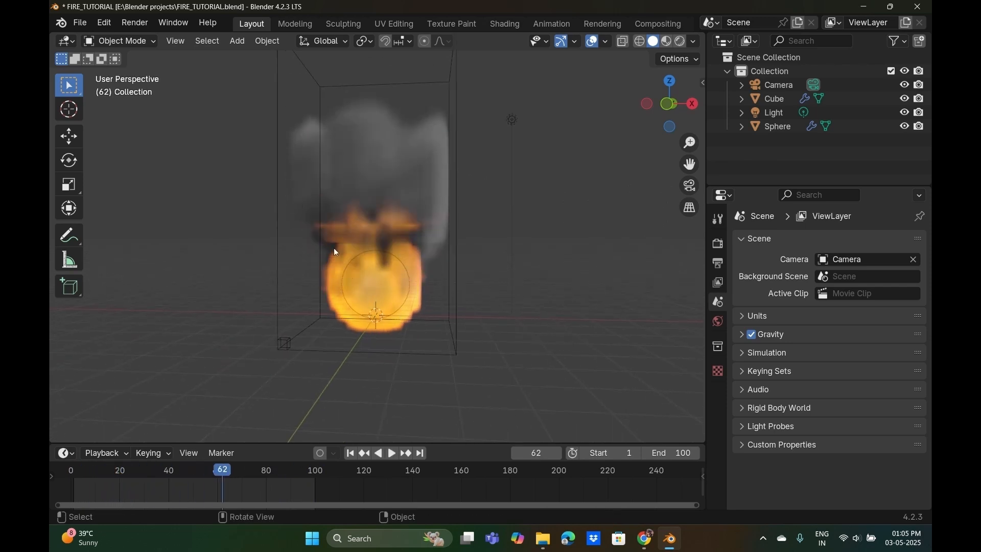
Add a Wind force field and rotate it about 57° around the global Y axis.
{"action": "key", "text": "shift+a"}
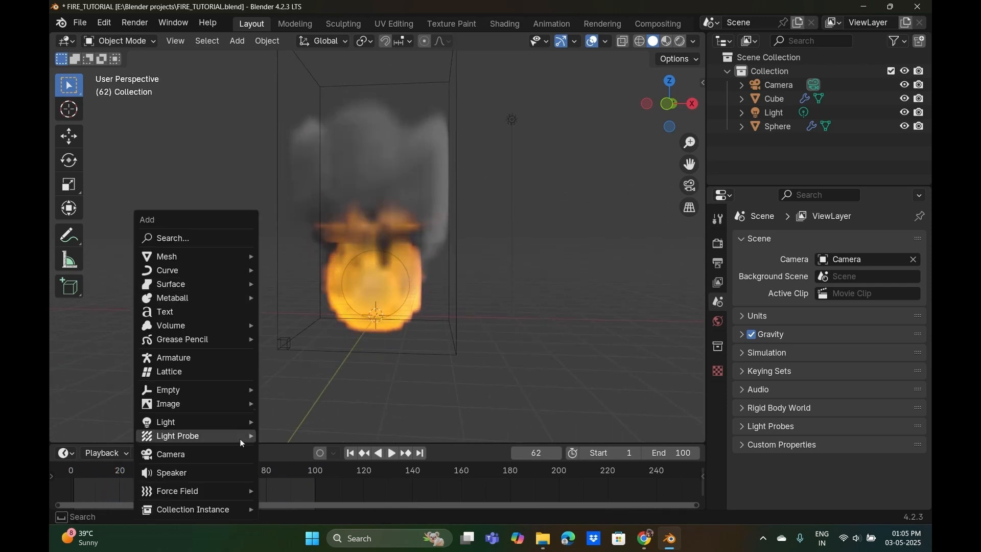
{"action": "mouse_move", "coordinate": [228, 496]}
{"action": "left_click", "coordinate": [287, 324]}
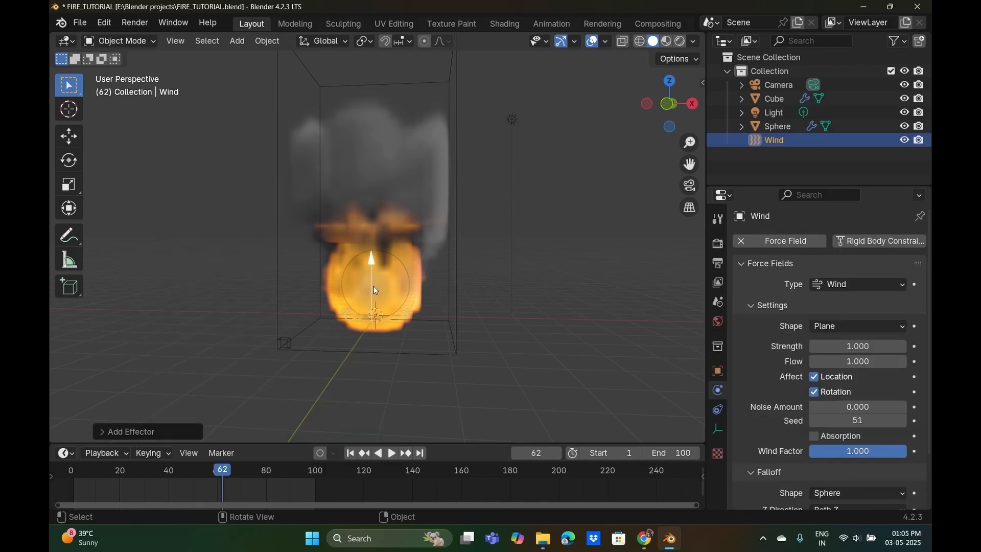
{"action": "key", "text": "r"}
{"action": "key", "text": "y"}
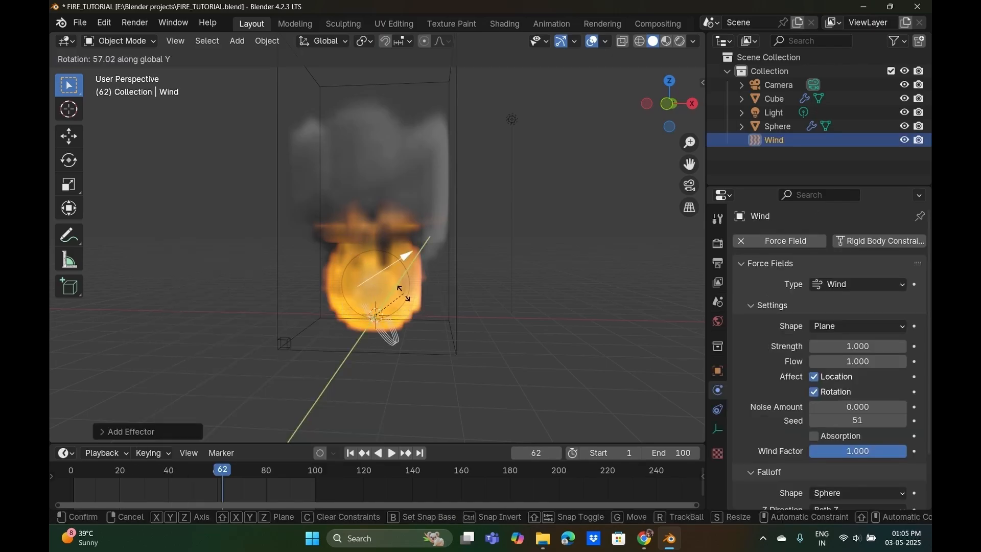
{"action": "left_click", "coordinate": [404, 295]}
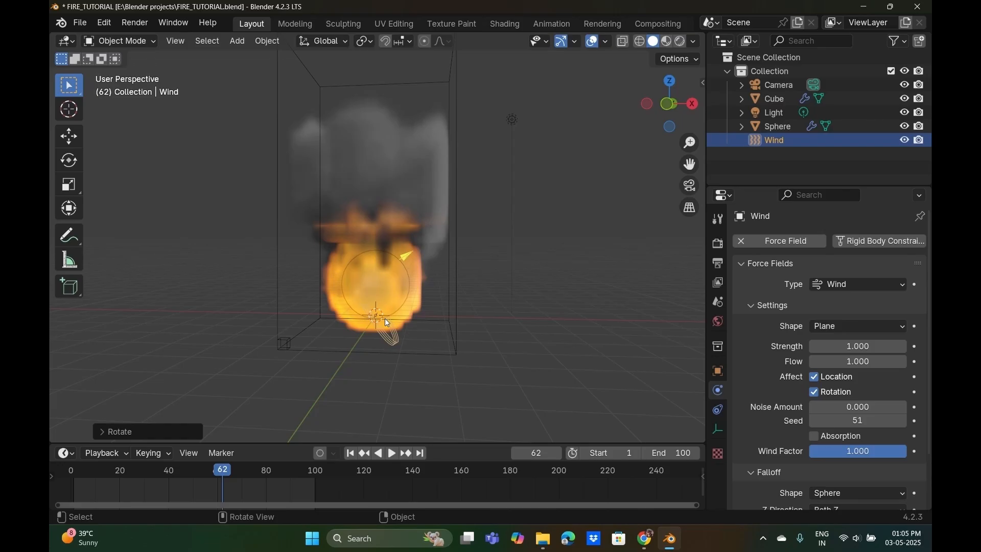
Move the Wind force field along negative X to the edge of the domain, aimed at the flame.
{"action": "key", "text": "g"}
{"action": "key", "text": "x"}
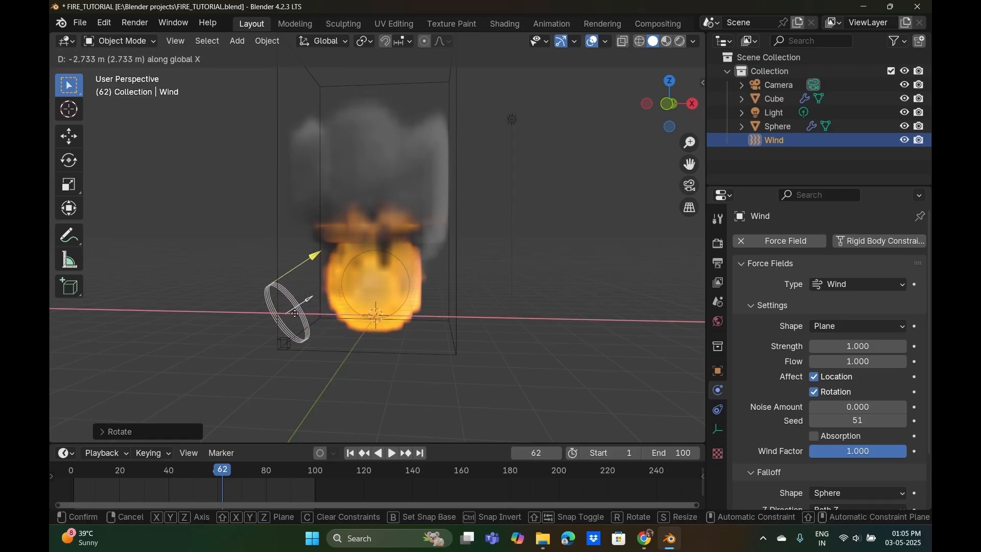
{"action": "left_click", "coordinate": [284, 317]}
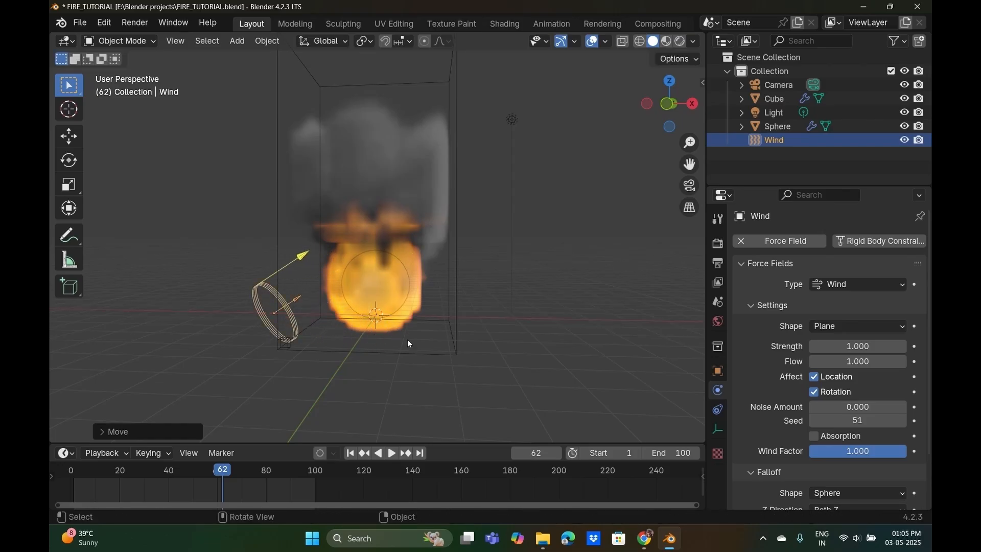
Widen the fluid domain by moving its positive-X side face outward along X, away from the wind source.
{"action": "left_click", "coordinate": [450, 263]}
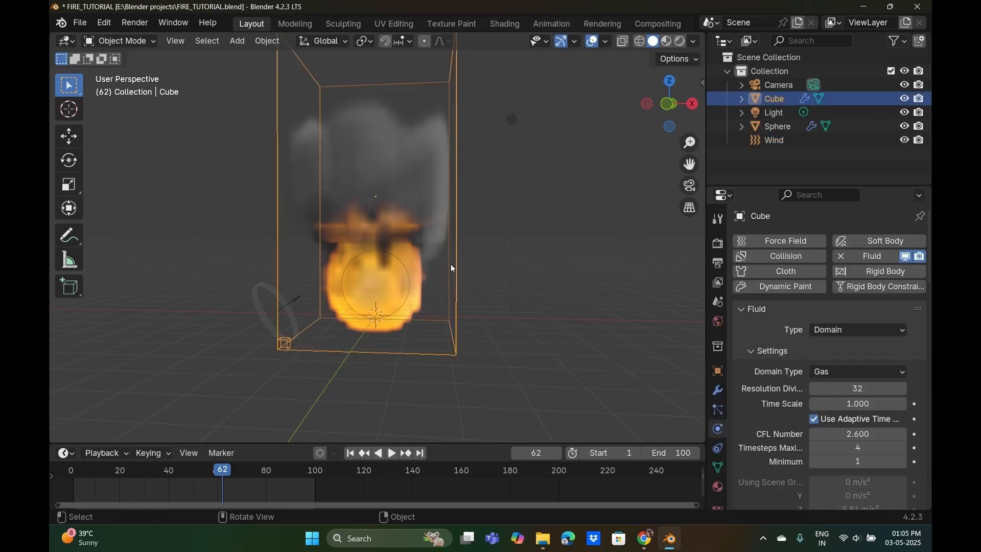
{"action": "key", "text": "Tab"}
{"action": "key", "text": "alt+a"}
{"action": "key", "text": "3"}
{"action": "left_click", "coordinate": [453, 256]}
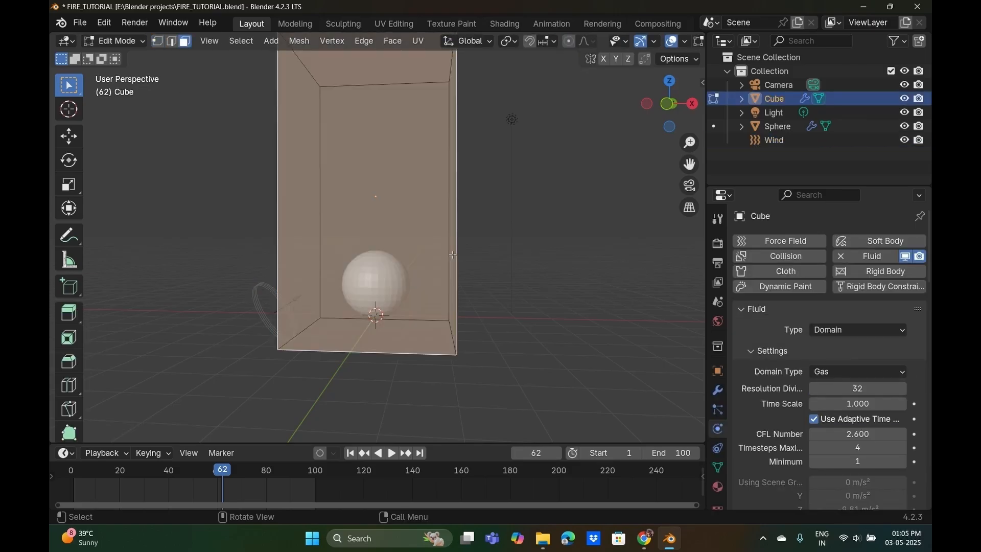
{"action": "middle_click_drag", "start_coordinate": [509, 309], "coordinate": [428, 279]}
{"action": "left_click", "coordinate": [428, 279]}
{"action": "middle_click_drag", "start_coordinate": [421, 400], "coordinate": [480, 396]}
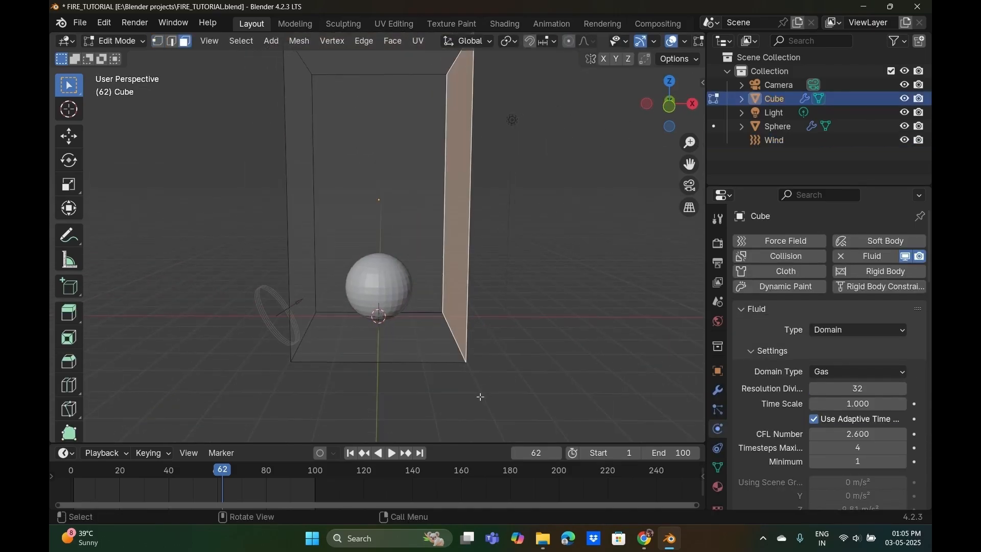
{"action": "key", "text": "g"}
{"action": "key", "text": "x"}
{"action": "left_click", "coordinate": [604, 395]}
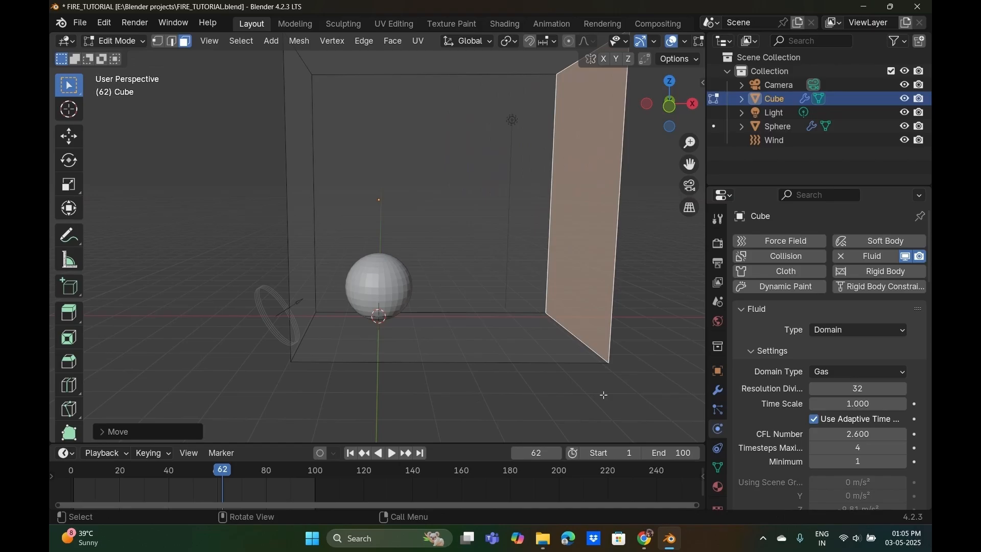
{"action": "left_click", "coordinate": [367, 378]}
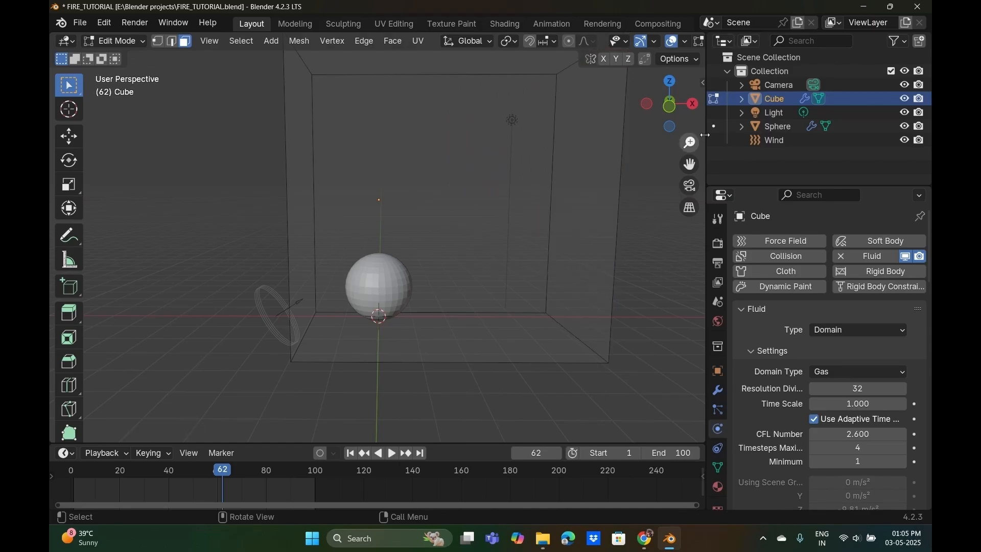
{"action": "key", "text": "Tab"}
Set the Wind force field's strength to 18.8 and replay the simulation from the first frame.
{"action": "left_click", "coordinate": [265, 316]}
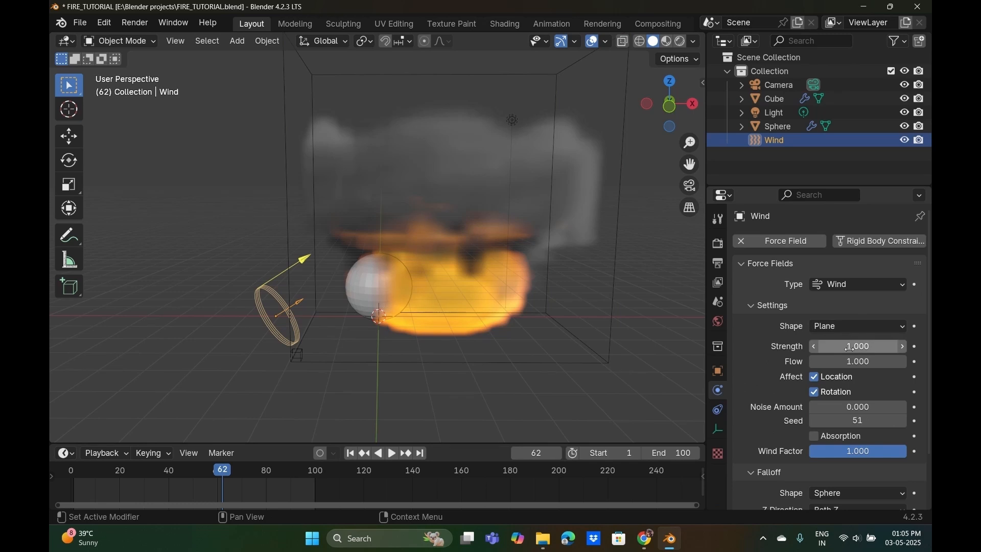
{"action": "left_click_drag", "start_coordinate": [850, 347], "coordinate": [903, 348]}
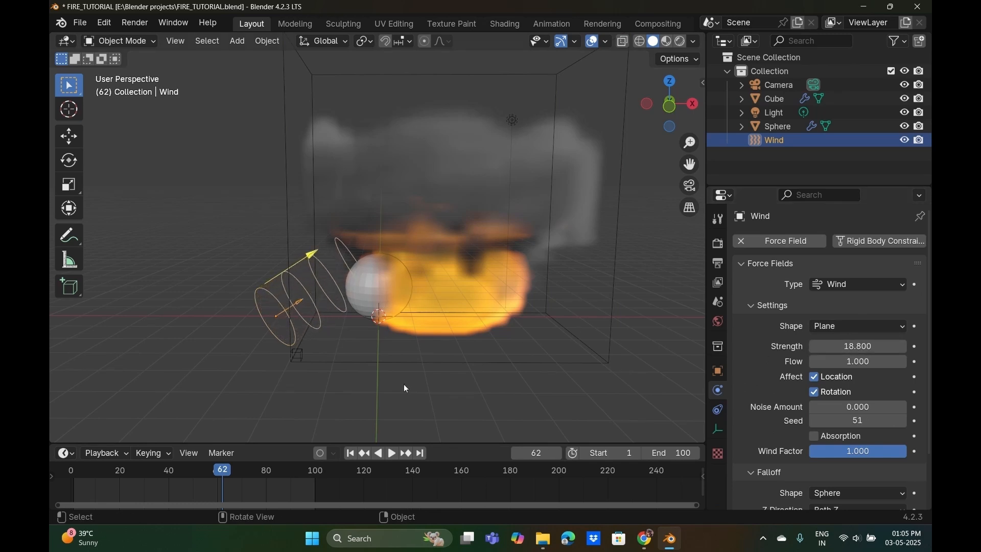
{"action": "key", "text": "shift+Left"}
{"action": "key", "text": "space"}
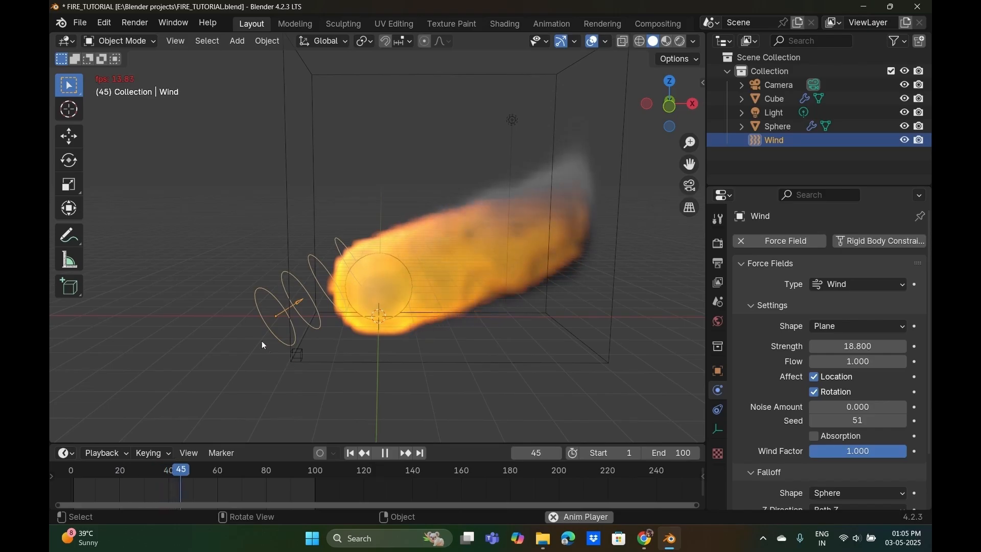
During playback, move the Wind force field lower beside the flame and rotate it to blow almost straight up.
{"action": "key", "text": "g"}
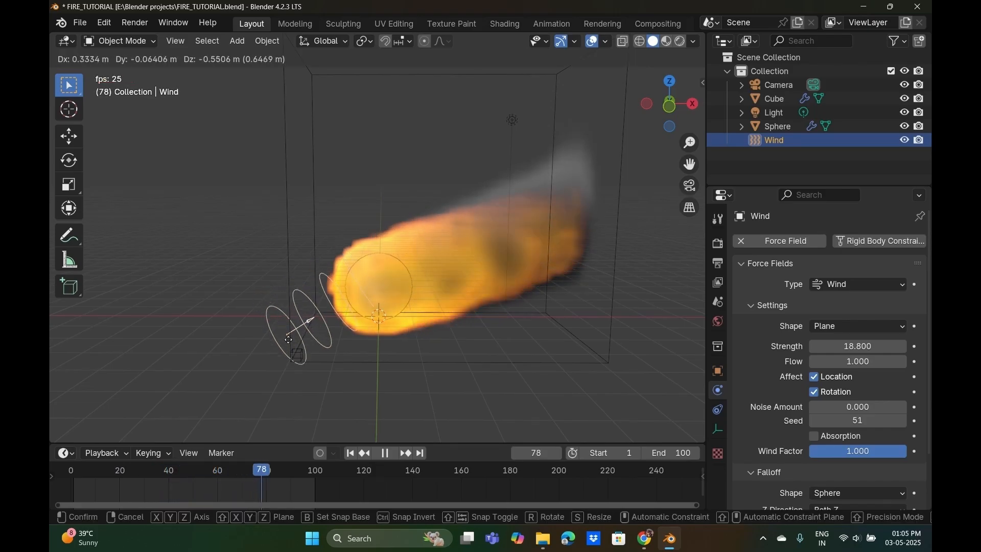
{"action": "left_click", "coordinate": [310, 359]}
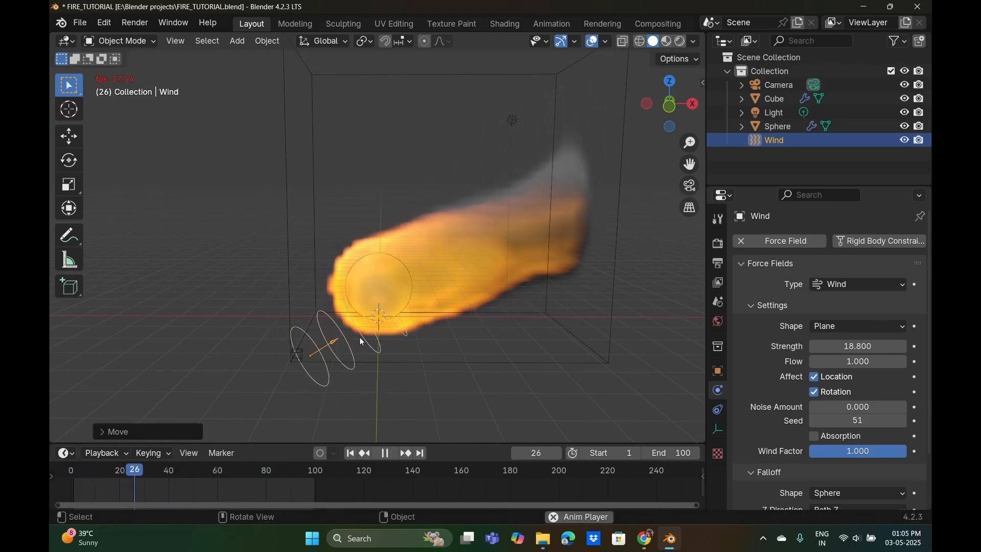
{"action": "key", "text": "r"}
{"action": "left_click", "coordinate": [309, 342]}
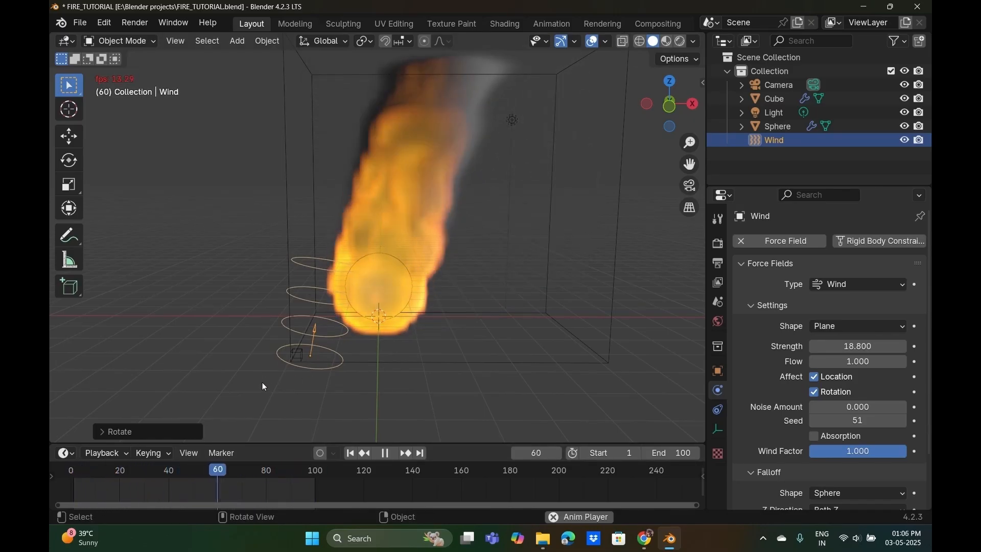
Move the Wind force field up into the flame just above the sphere and stop playback at frame 41.
{"action": "key", "text": "g"}
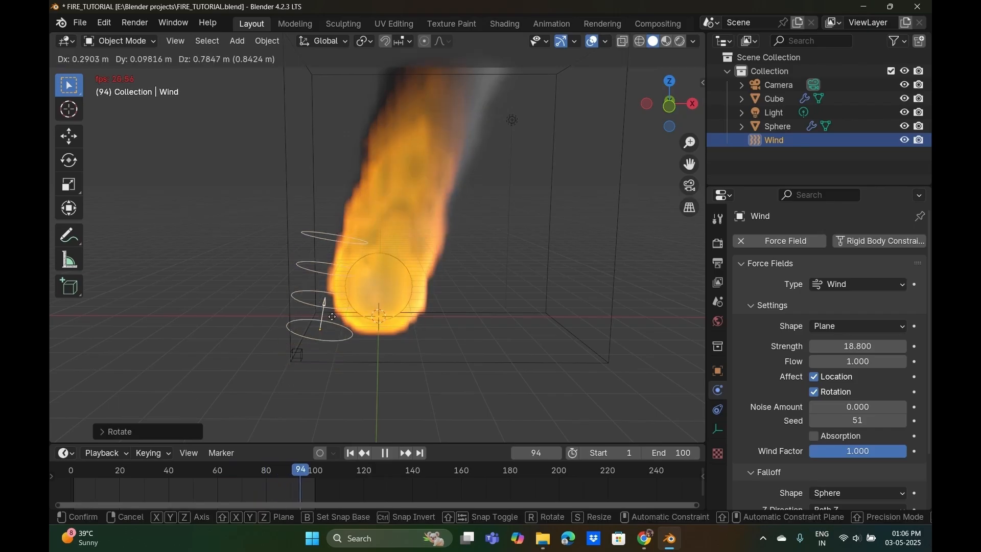
{"action": "left_click", "coordinate": [396, 225]}
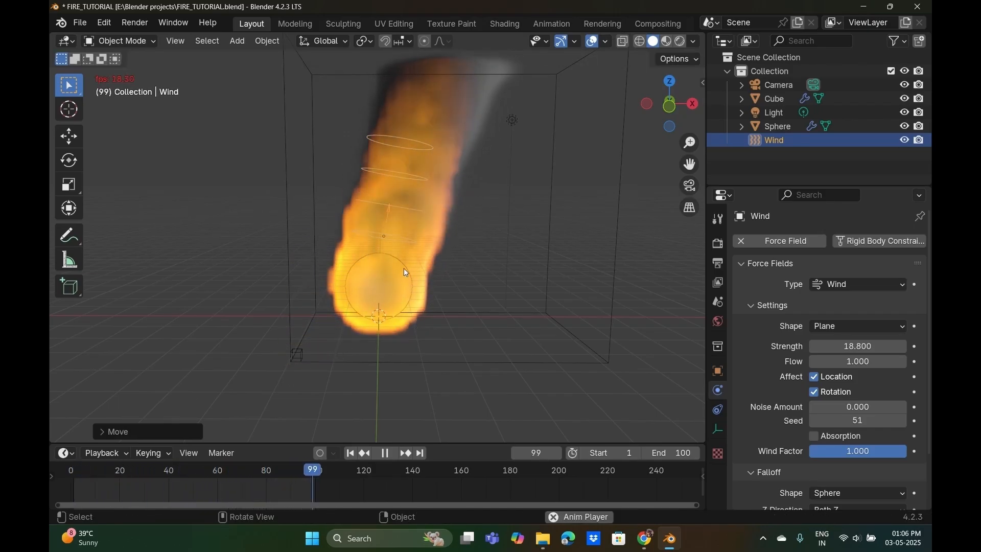
{"action": "key", "text": "space"}
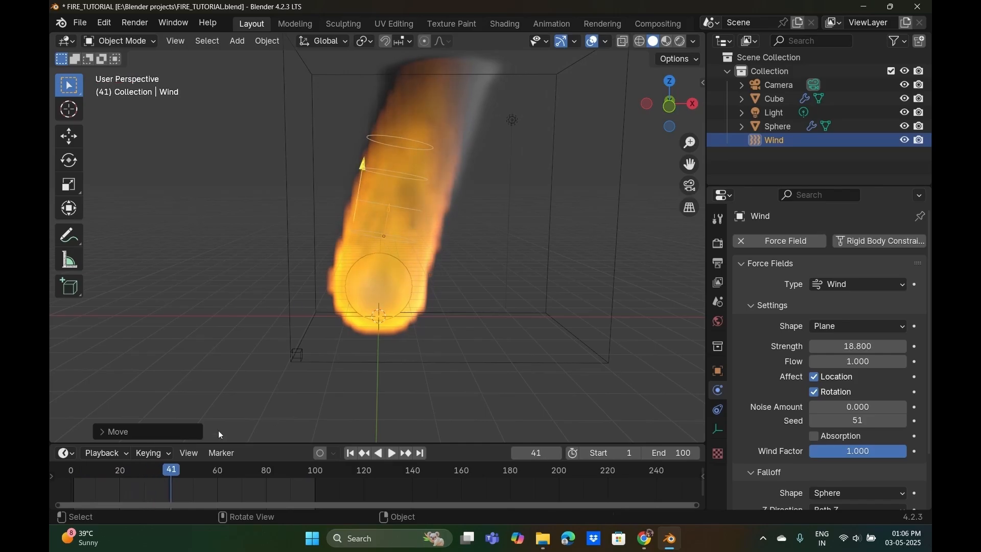
Delete the Wind force field, and undo all changes back to before the wind was added and the domain widened.
{"action": "key", "text": "x"}
{"action": "left_click", "coordinate": [388, 217]}
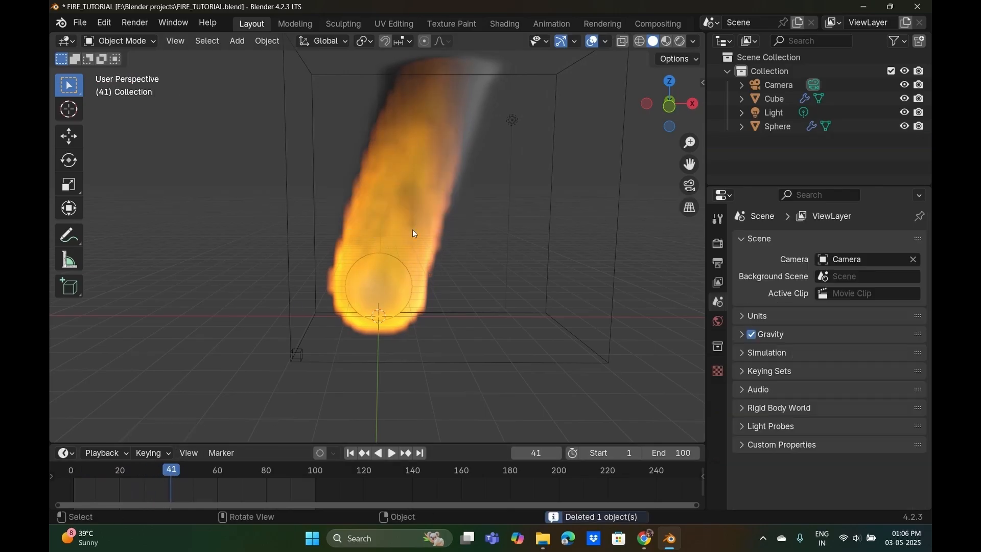
{"action": "key", "text": "ctrl+z"}
{"action": "key", "text": "ctrl+z"}
{"action": "key", "text": "ctrl+z"}
{"action": "key", "text": "ctrl+z"}
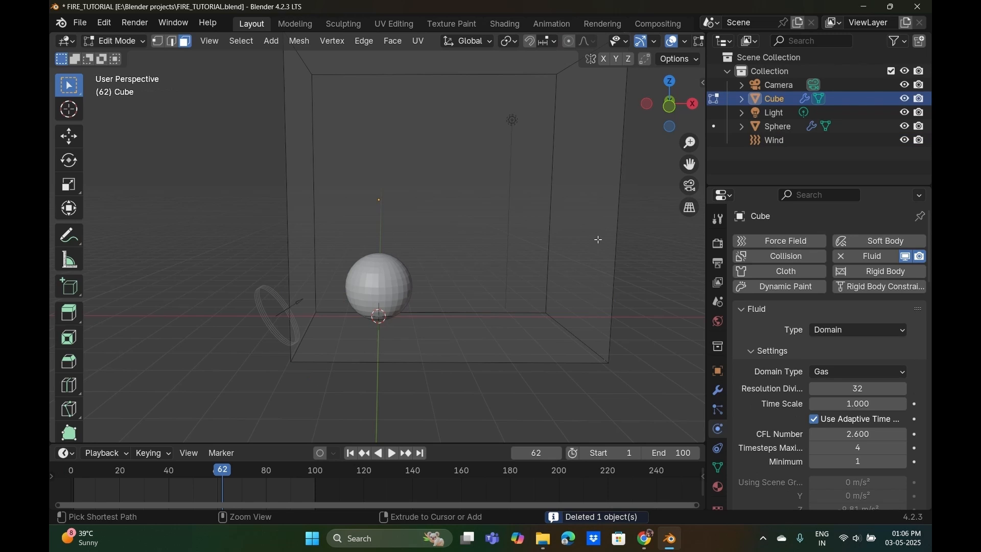
{"action": "key", "text": "ctrl+z"}
{"action": "key", "text": "ctrl+z"}
{"action": "key", "text": "ctrl+z"}
{"action": "key", "text": "ctrl+z"}
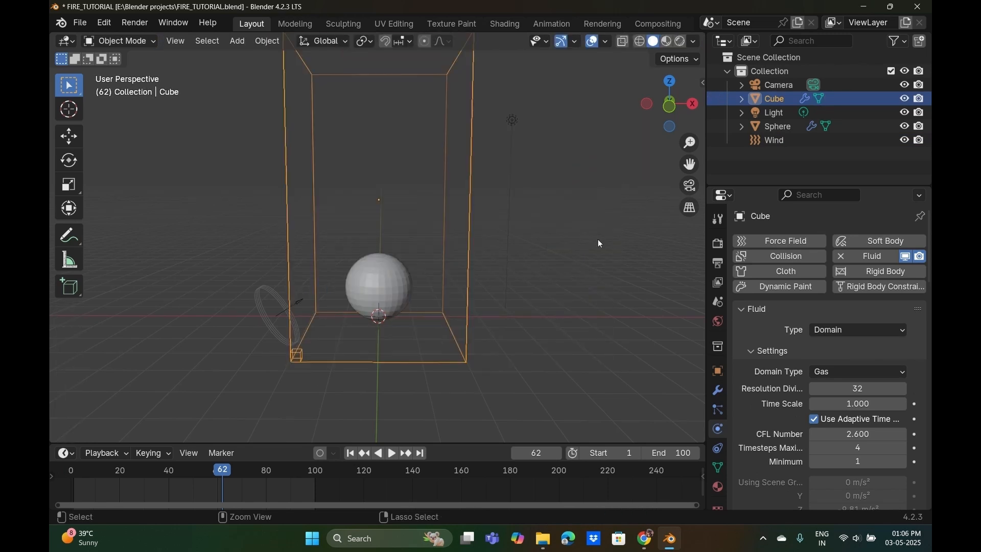
{"action": "key", "text": "ctrl+z"}
{"action": "key", "text": "ctrl+z"}
{"action": "key", "text": "ctrl+z"}
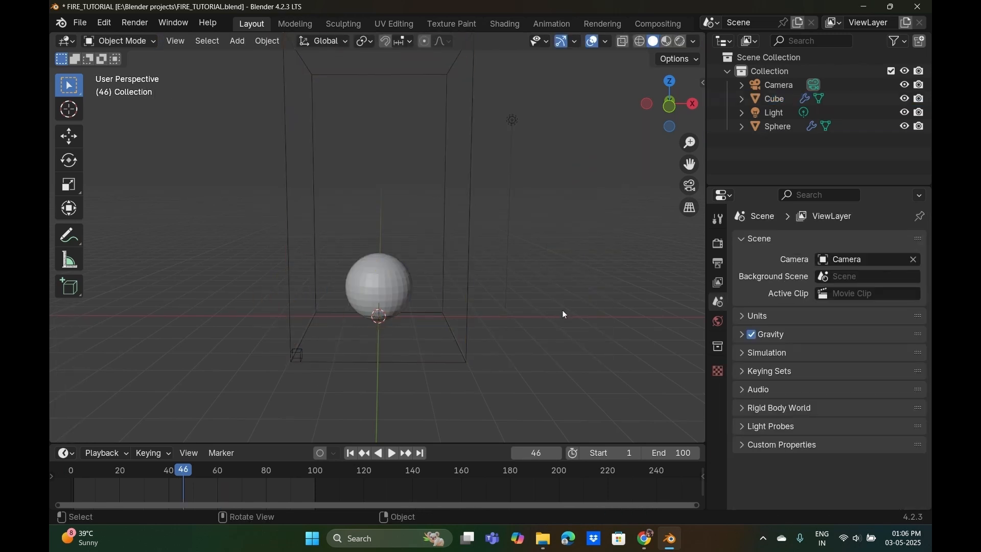
Select the sphere flow source inside the domain, with the whole domain in view.
{"action": "middle_click_drag", "start_coordinate": [562, 309], "coordinate": [399, 314]}
{"action": "scroll", "coordinate": [399, 315], "scroll_direction": "down", "scroll_amount": 6}
{"action": "middle_click_drag", "start_coordinate": [526, 310], "coordinate": [363, 303]}
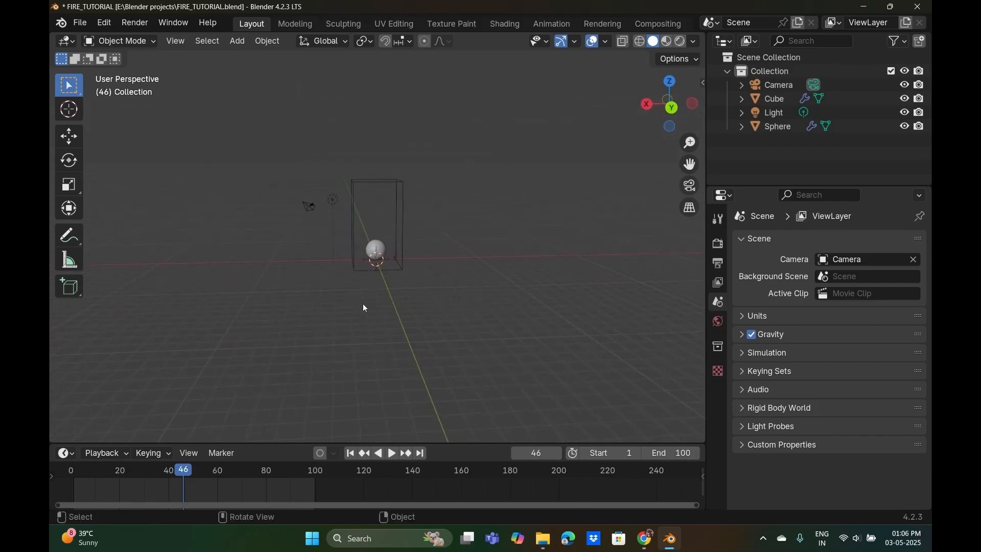
{"action": "left_click_drag", "start_coordinate": [357, 153], "coordinate": [456, 318]}
{"action": "left_click", "coordinate": [382, 250]}
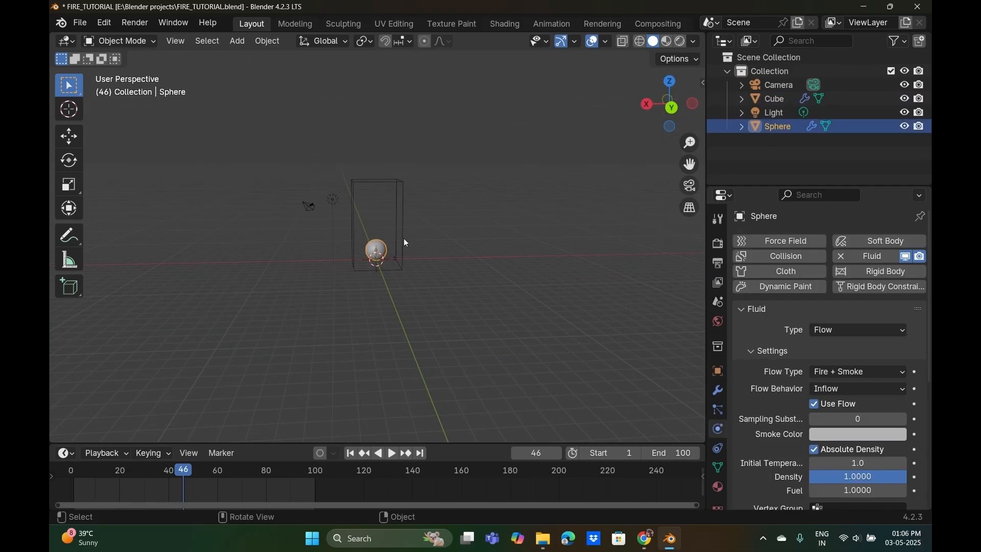
{"action": "left_click", "coordinate": [394, 271]}
{"action": "scroll", "coordinate": [384, 275], "scroll_direction": "up", "scroll_amount": 5}
{"action": "left_click", "coordinate": [376, 272]}
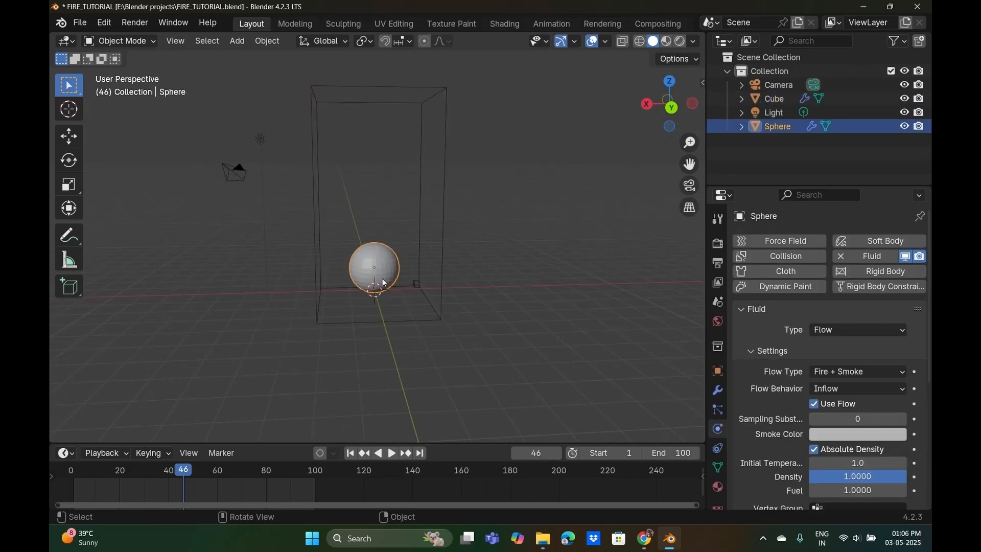
{"action": "scroll", "coordinate": [396, 273], "scroll_direction": "up", "scroll_amount": 3}
{"action": "scroll", "coordinate": [390, 285], "scroll_direction": "down", "scroll_amount": 6}
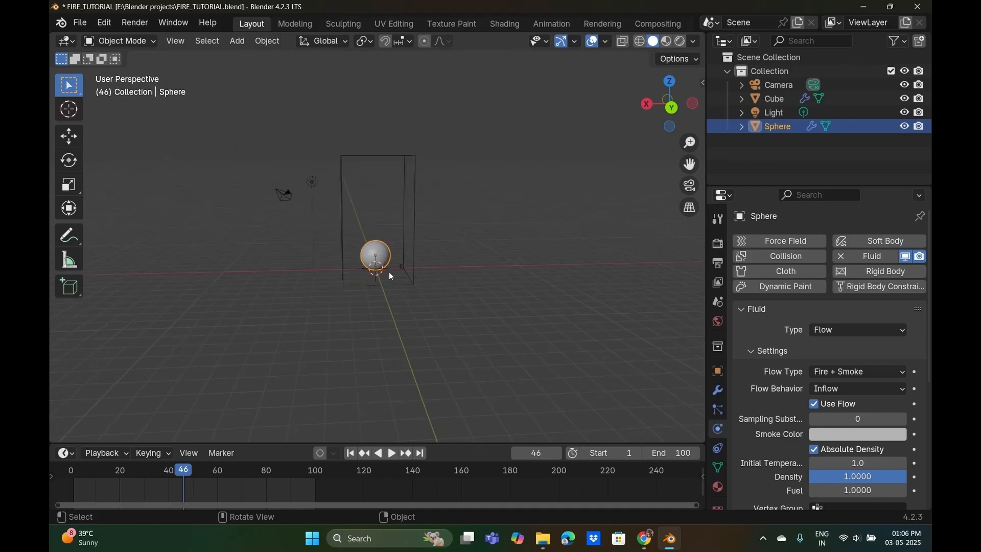
Delete the domain cube and the sphere flow source from the scene, and save the file.
{"action": "left_click_drag", "start_coordinate": [347, 123], "coordinate": [447, 291]}
{"action": "key", "text": "x"}
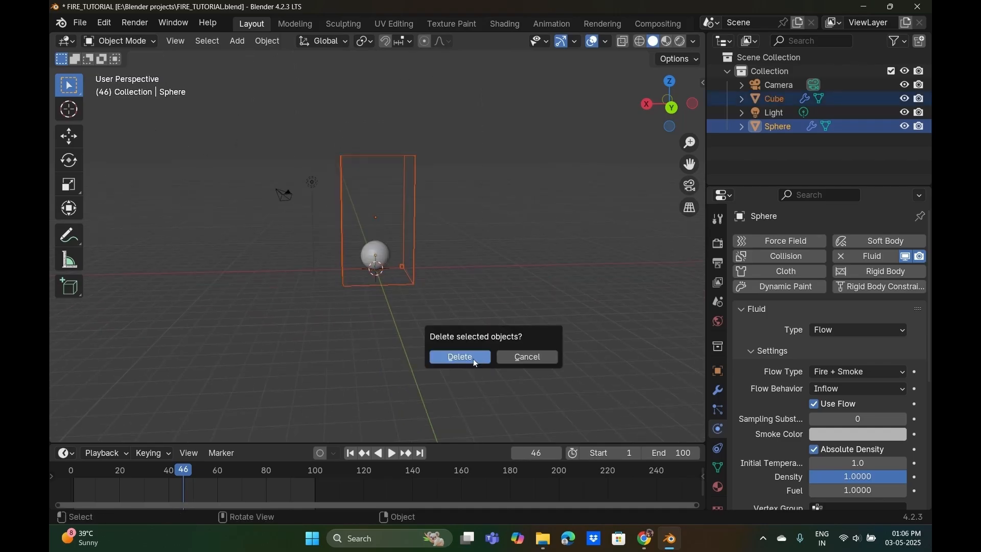
{"action": "left_click", "coordinate": [471, 357]}
{"action": "scroll", "coordinate": [430, 341], "scroll_direction": "up", "scroll_amount": 4}
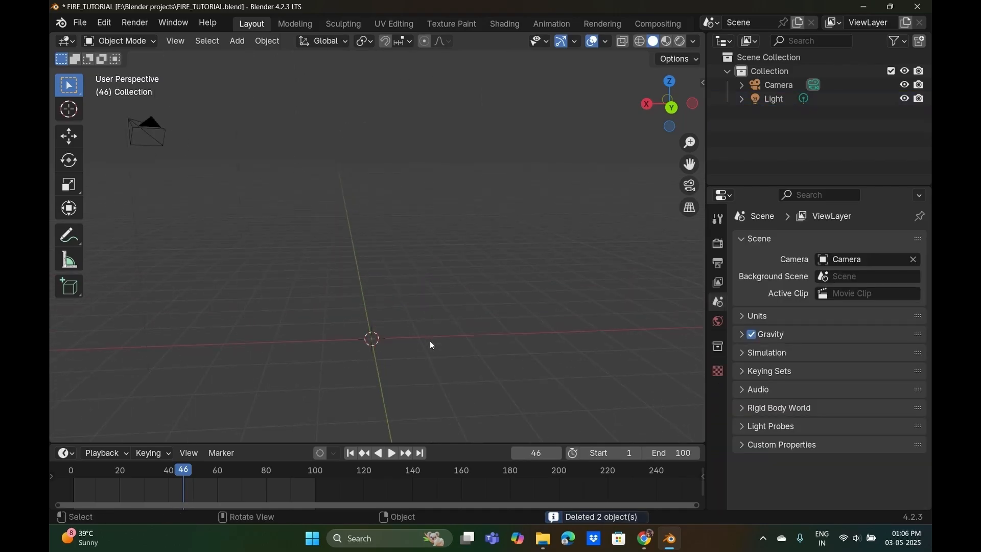
{"action": "key", "text": "ctrl+s"}
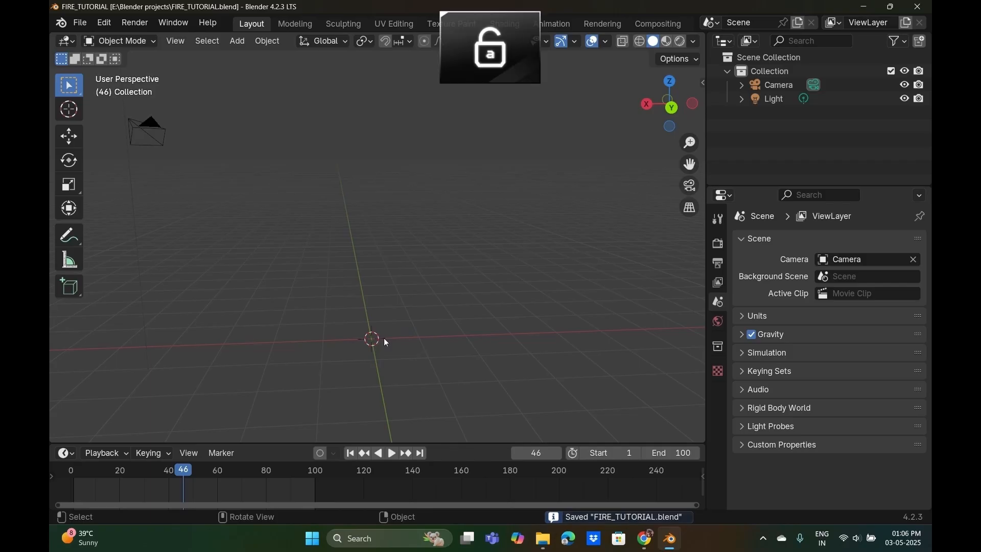
Switch to the browser to look at the Flame baking video on the YouTube channel page, and return to Blender.
{"action": "middle_click_drag", "start_coordinate": [385, 338], "coordinate": [508, 352]}
{"action": "key", "text": "shift+a"}
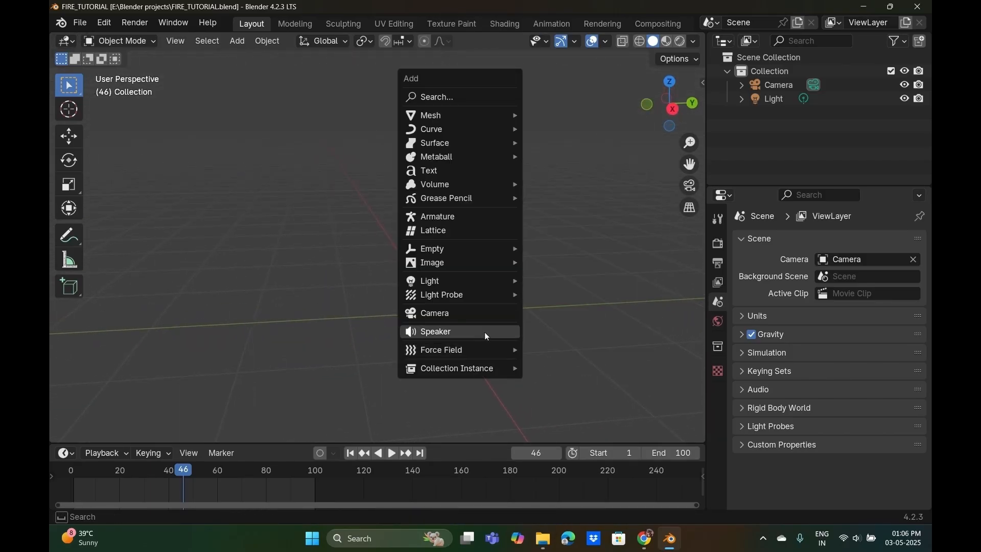
{"action": "left_click", "coordinate": [645, 538]}
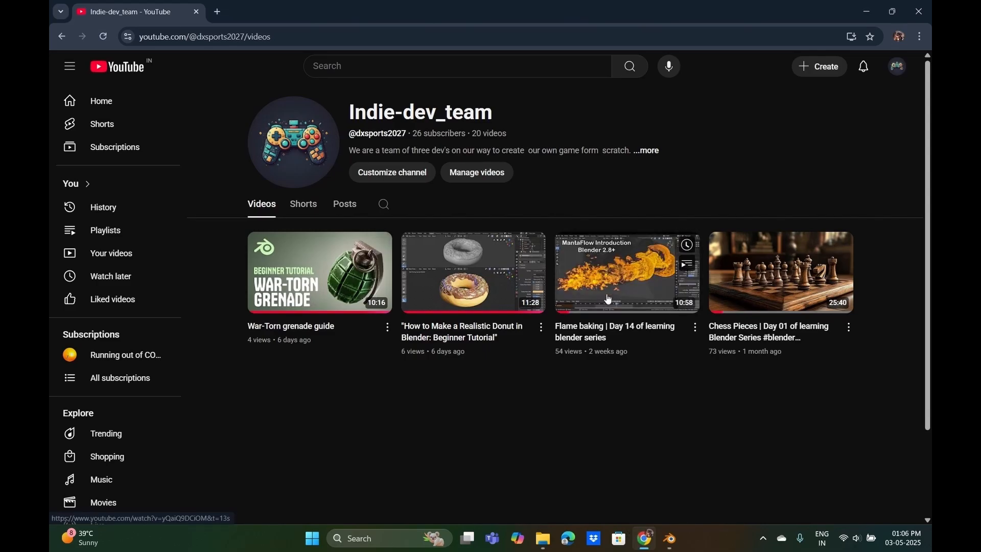
{"action": "left_click", "coordinate": [668, 537]}
Add a mesh circle at the world origin and set its fill type to N-Gon.
{"action": "middle_click_drag", "start_coordinate": [499, 329], "coordinate": [458, 352]}
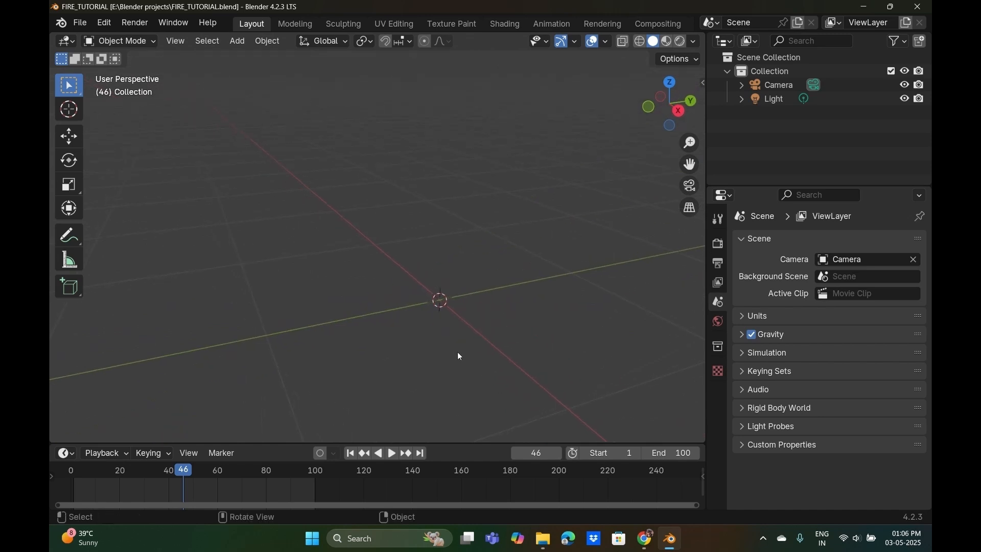
{"action": "key", "text": "shift+a"}
{"action": "mouse_move", "coordinate": [444, 117]}
{"action": "left_click", "coordinate": [513, 145]}
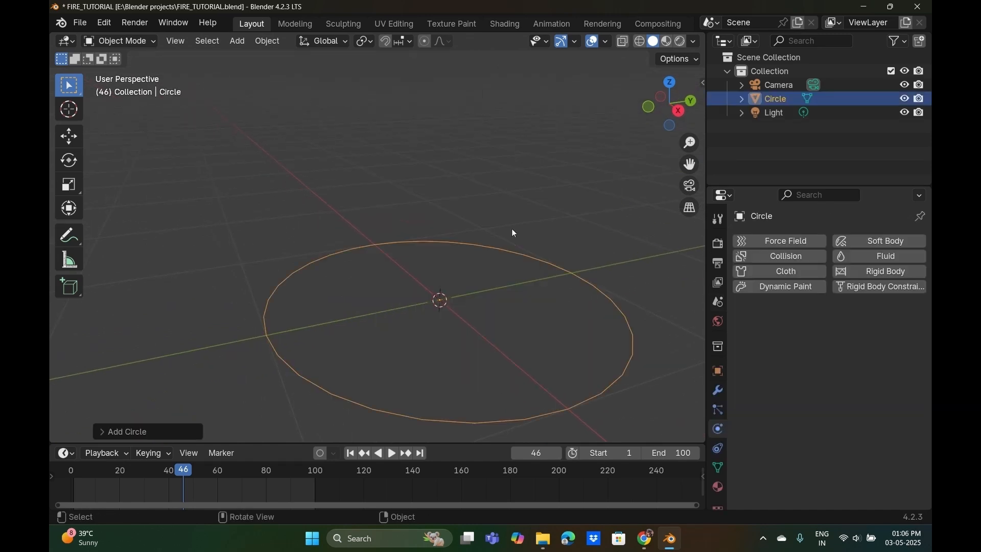
{"action": "middle_click_drag", "start_coordinate": [512, 232], "coordinate": [486, 339]}
{"action": "left_click", "coordinate": [125, 432]}
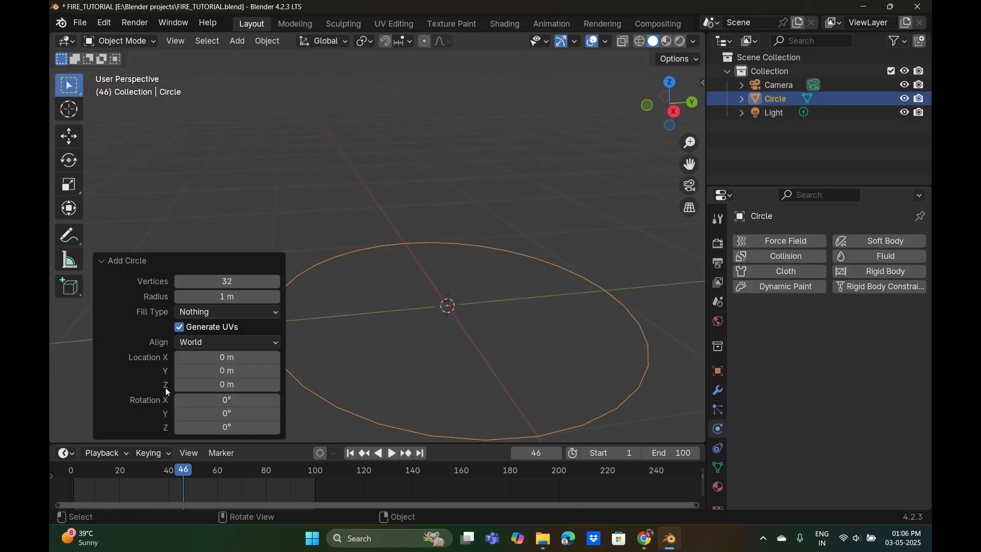
{"action": "left_click", "coordinate": [232, 313]}
{"action": "left_click", "coordinate": [213, 337]}
{"action": "scroll", "coordinate": [416, 354], "scroll_direction": "down", "scroll_amount": 5}
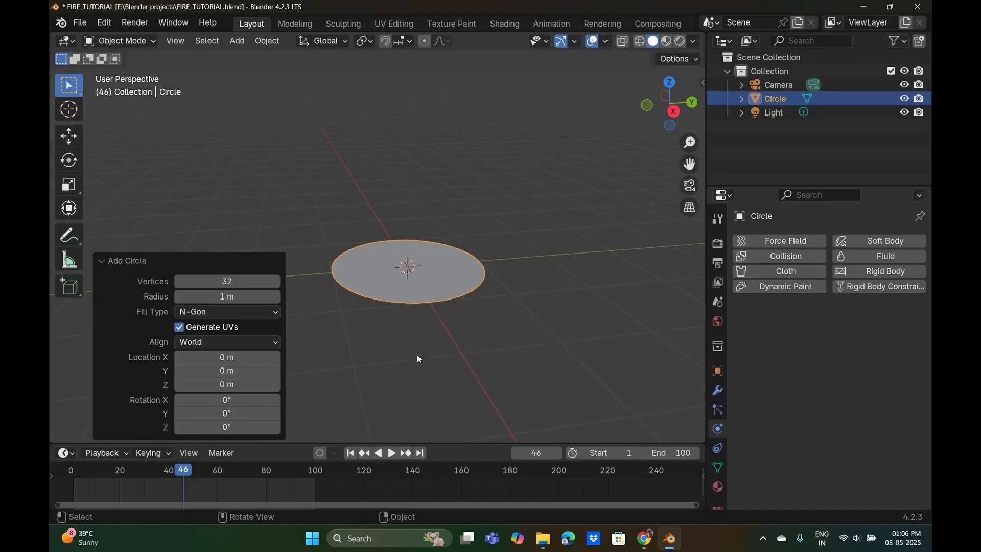
{"action": "left_click", "coordinate": [113, 262]}
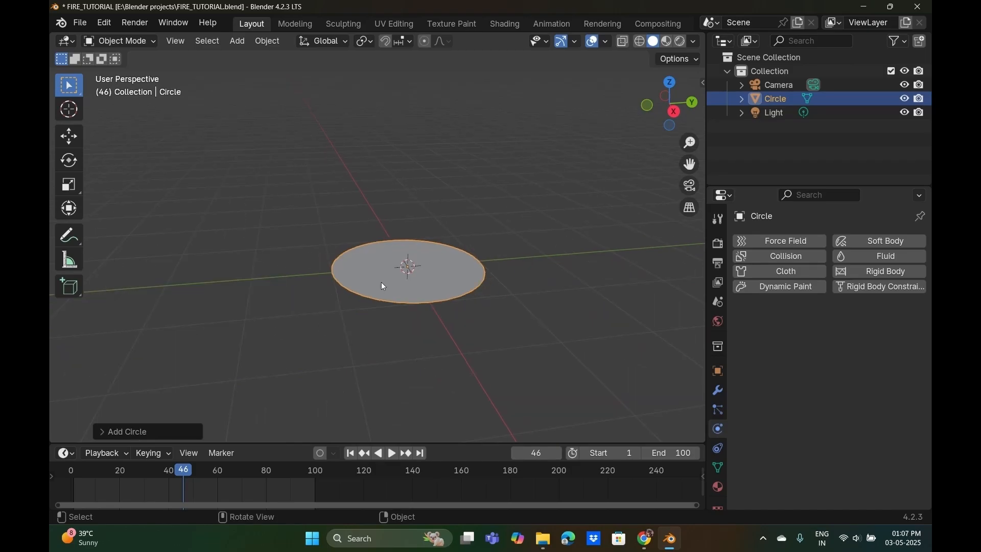
Set the radius of the new circle to 0.1 m.
{"action": "left_click", "coordinate": [129, 432]}
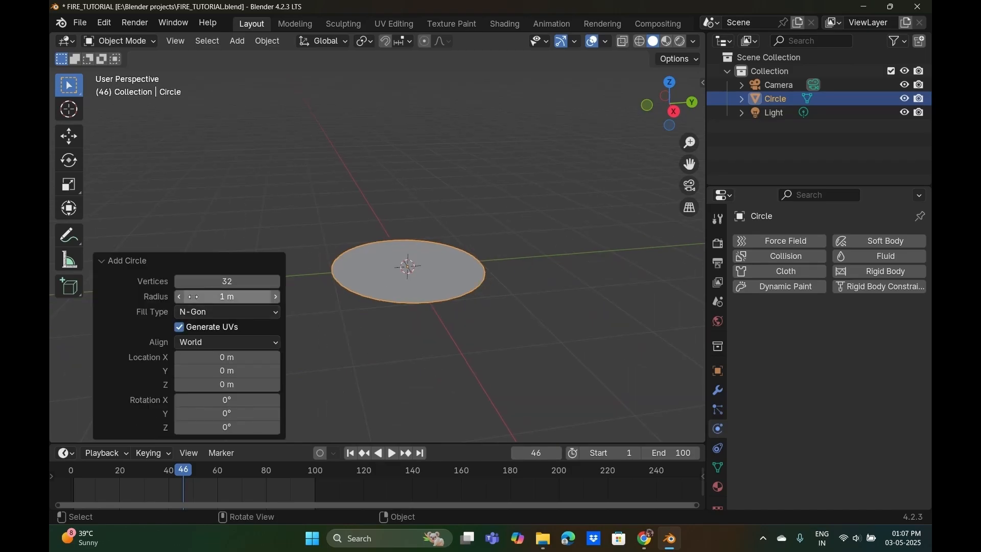
{"action": "left_click", "coordinate": [229, 296]}
{"action": "type", "text": "0.2"}
{"action": "key", "text": "Return"}
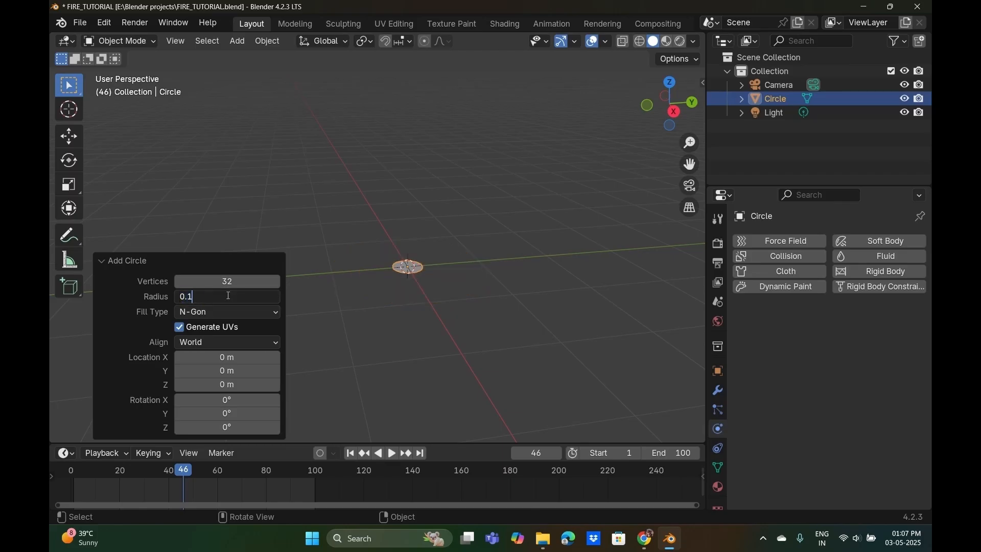
{"action": "key", "text": "Return"}
{"action": "left_click", "coordinate": [350, 316]}
{"action": "scroll", "coordinate": [417, 278], "scroll_direction": "up", "scroll_amount": 5}
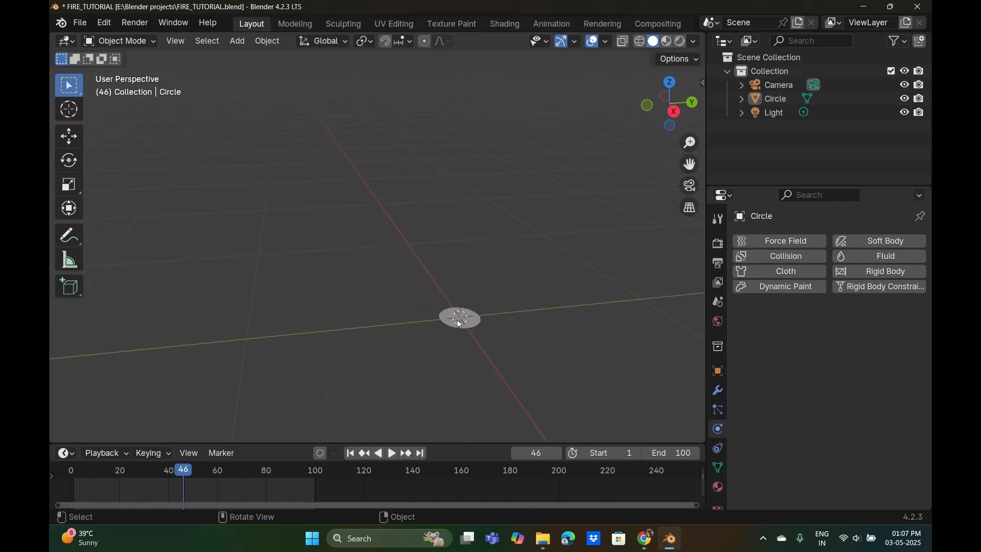
Raise the circle straight up along the global Z axis by about 1.45 m in total.
{"action": "left_click", "coordinate": [457, 320]}
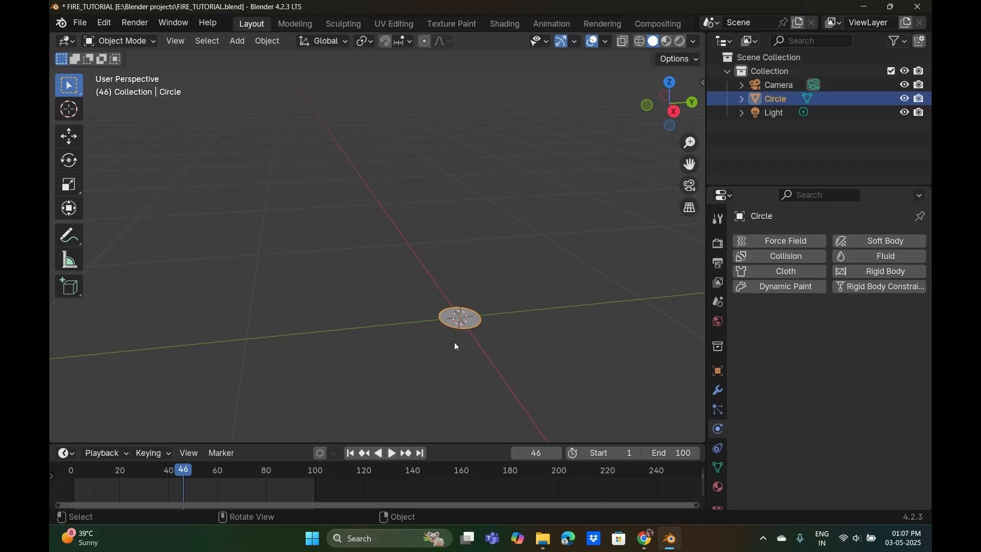
{"action": "key", "text": "g"}
{"action": "key", "text": "x"}
{"action": "key", "text": "z"}
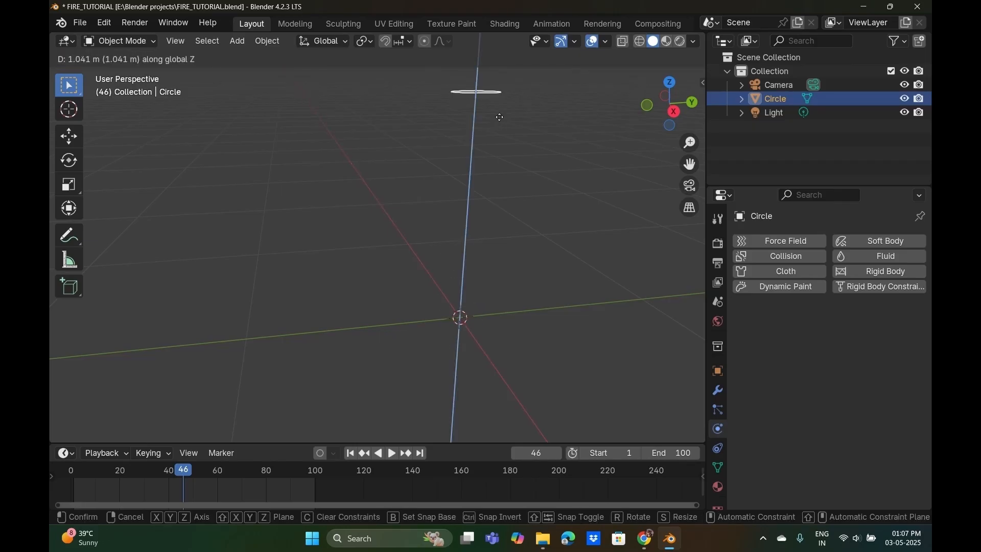
{"action": "left_click", "coordinate": [519, 203]}
{"action": "scroll", "coordinate": [519, 203], "scroll_direction": "down", "scroll_amount": 3}
{"action": "key", "text": "g"}
{"action": "key", "text": "z"}
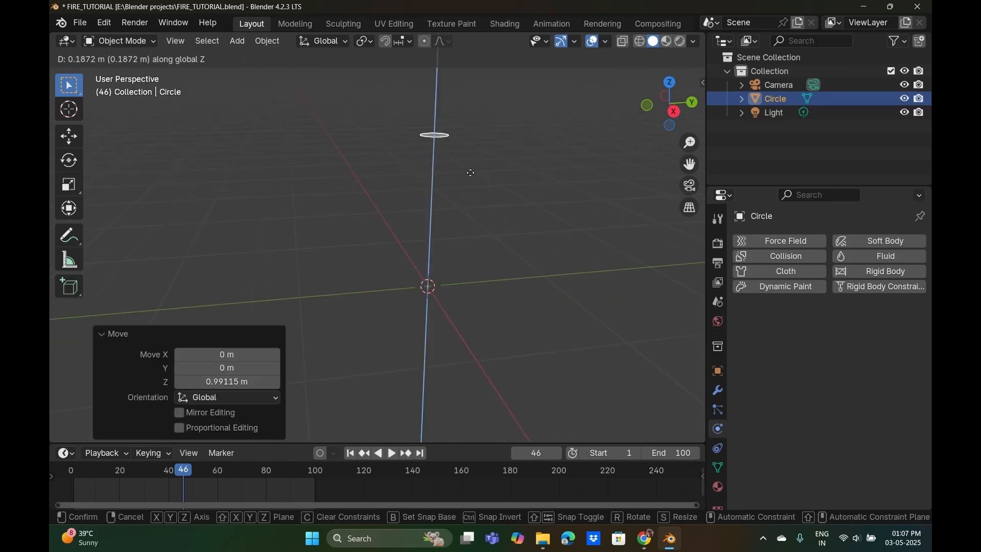
{"action": "left_click", "coordinate": [476, 134]}
Rotate the circle 90° about the global Y axis so that it stands upright.
{"action": "key", "text": "r"}
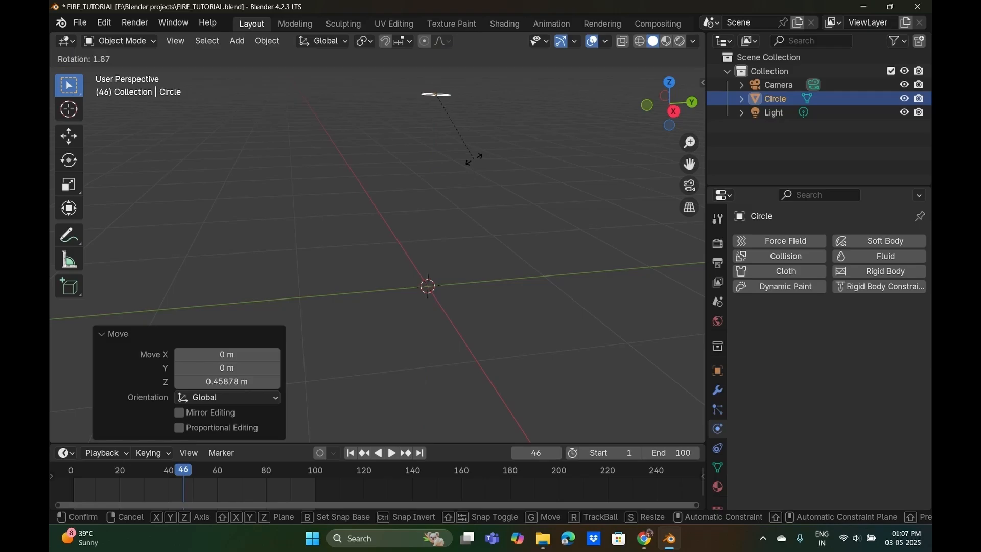
{"action": "key", "text": "y"}
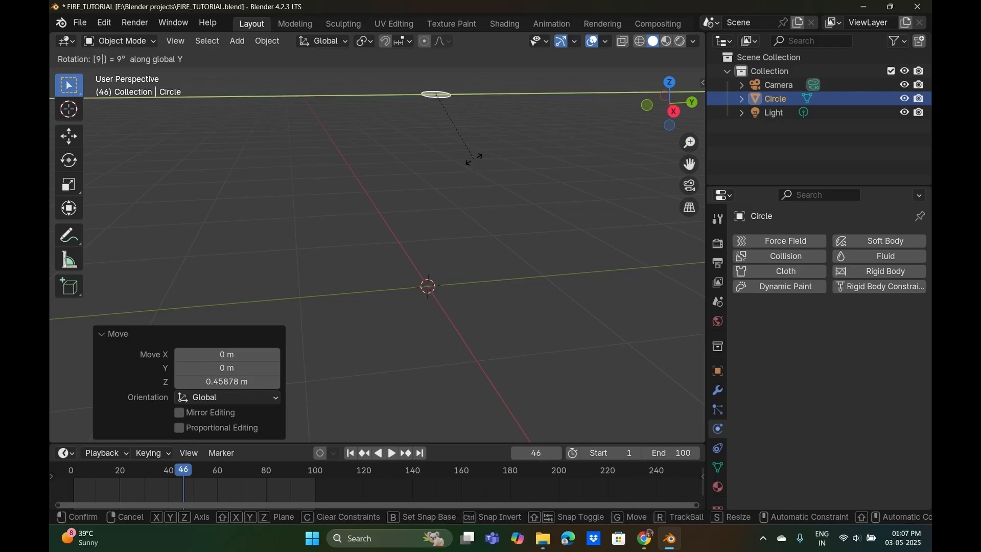
{"action": "key", "text": "Return"}
In front view, move the upright circle about 1.09 m in the negative X direction.
{"action": "key", "text": "KP_1"}
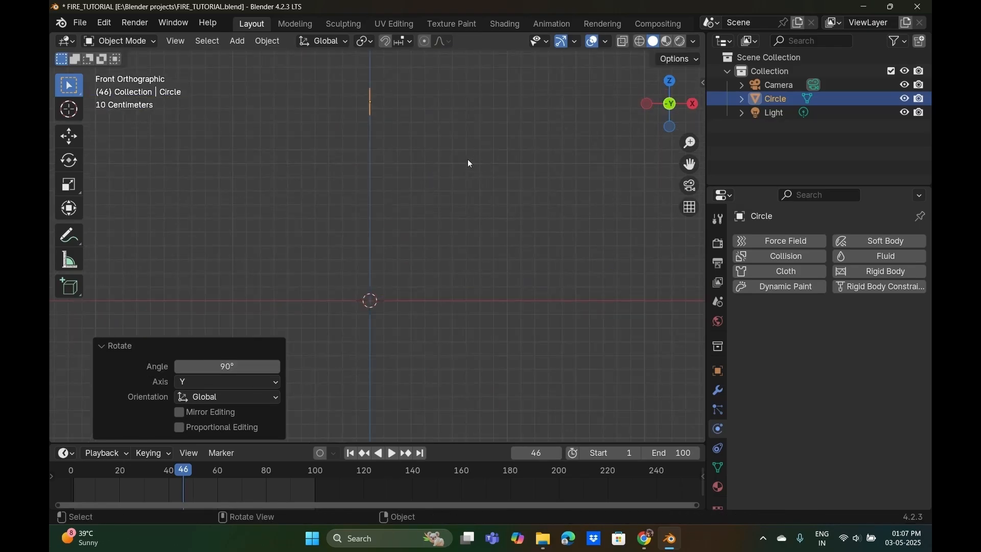
{"action": "scroll", "coordinate": [363, 177], "scroll_direction": "up", "scroll_amount": 3}
{"action": "middle_click_drag", "start_coordinate": [379, 152], "coordinate": [390, 282], "text": "shift"}
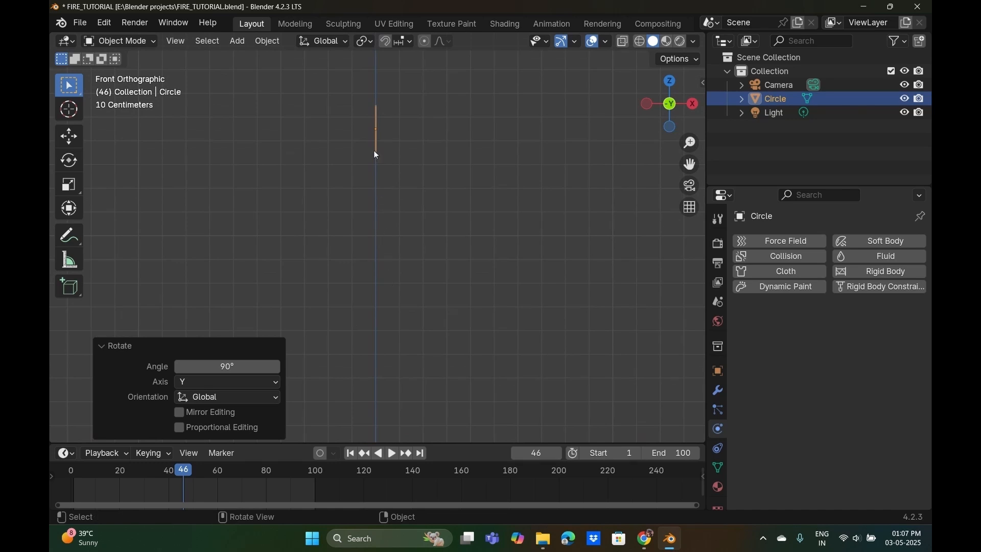
{"action": "key", "text": "g"}
{"action": "key", "text": "x"}
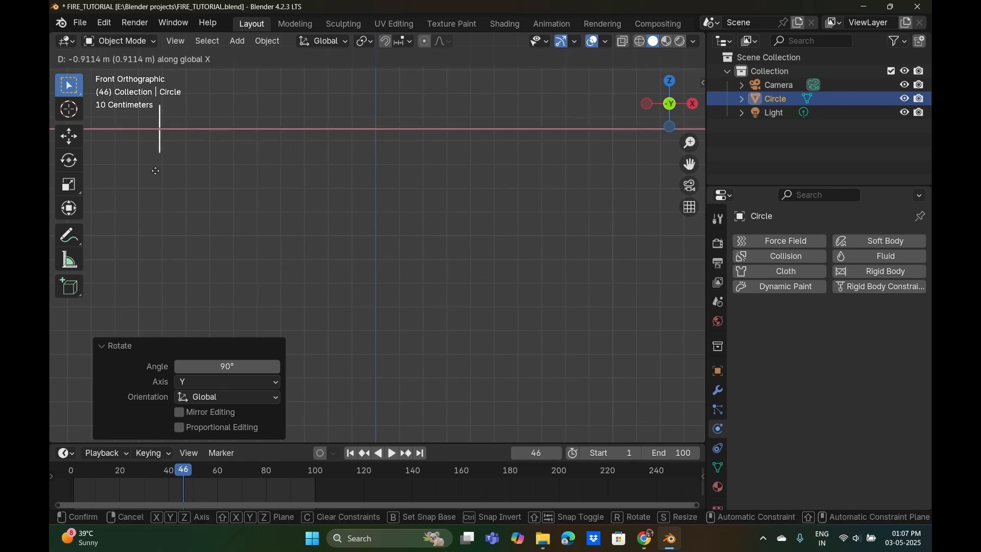
{"action": "left_click", "coordinate": [131, 178]}
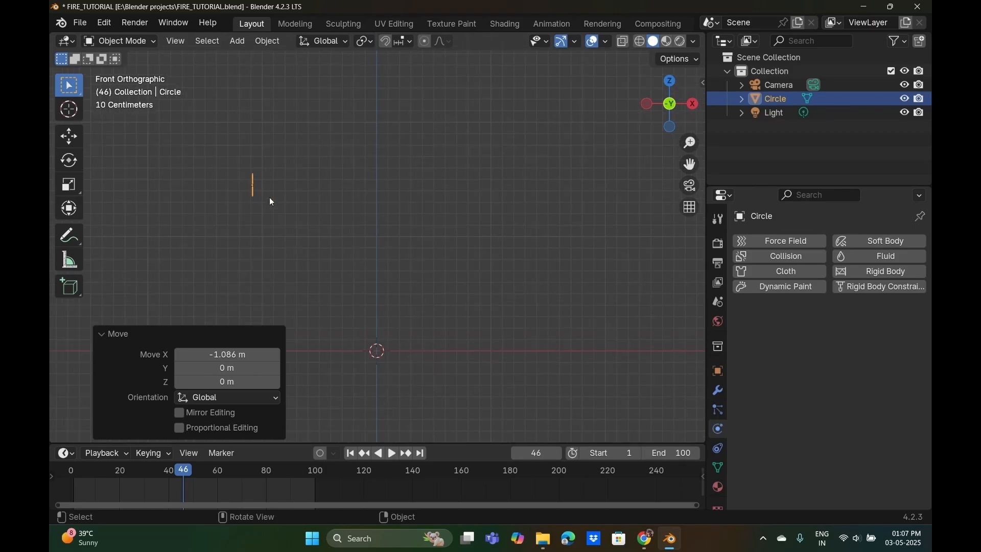
Rotate the circle 180° about the global Y axis and apply its rotation.
{"action": "key", "text": "r"}
{"action": "key", "text": "y"}
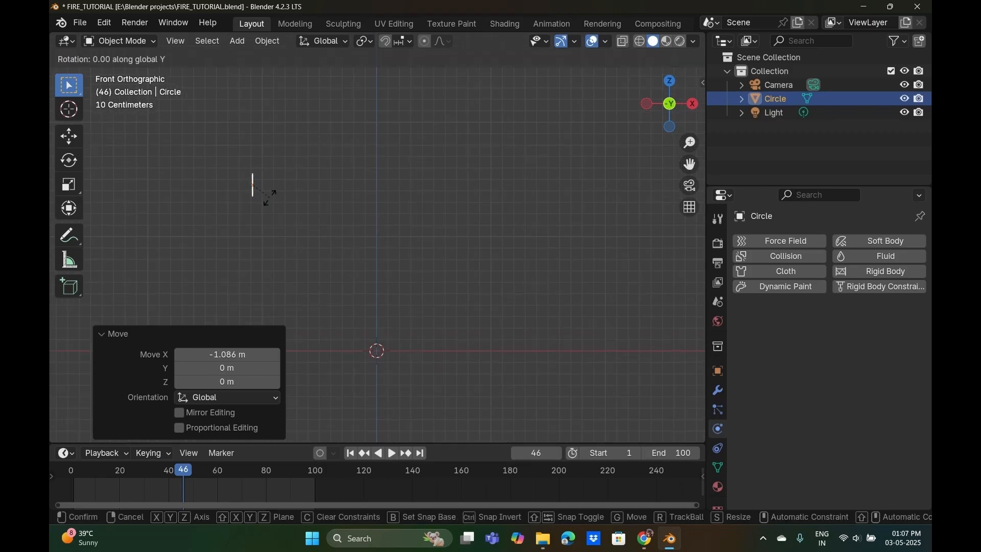
{"action": "key", "text": "Return"}
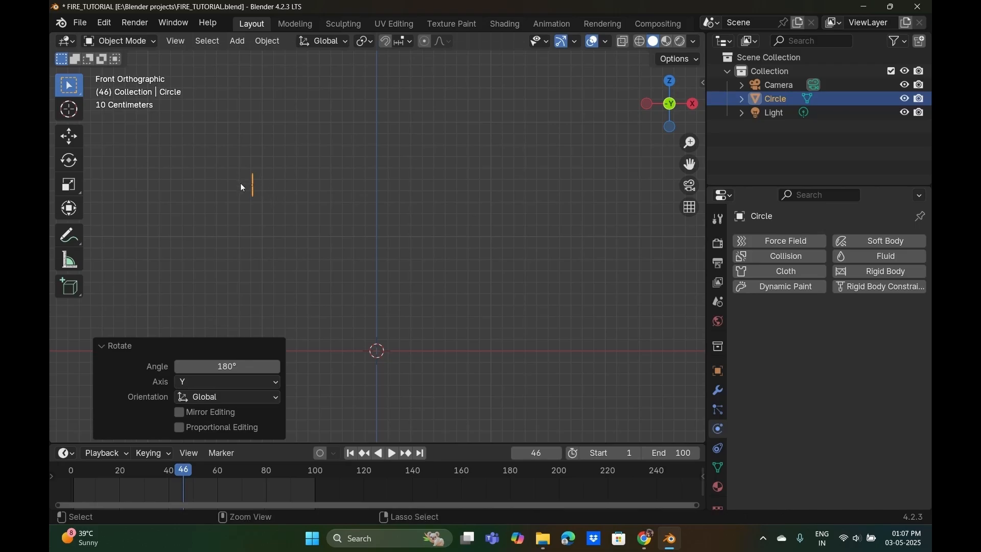
{"action": "key", "text": "ctrl+a"}
{"action": "left_click", "coordinate": [243, 206]}
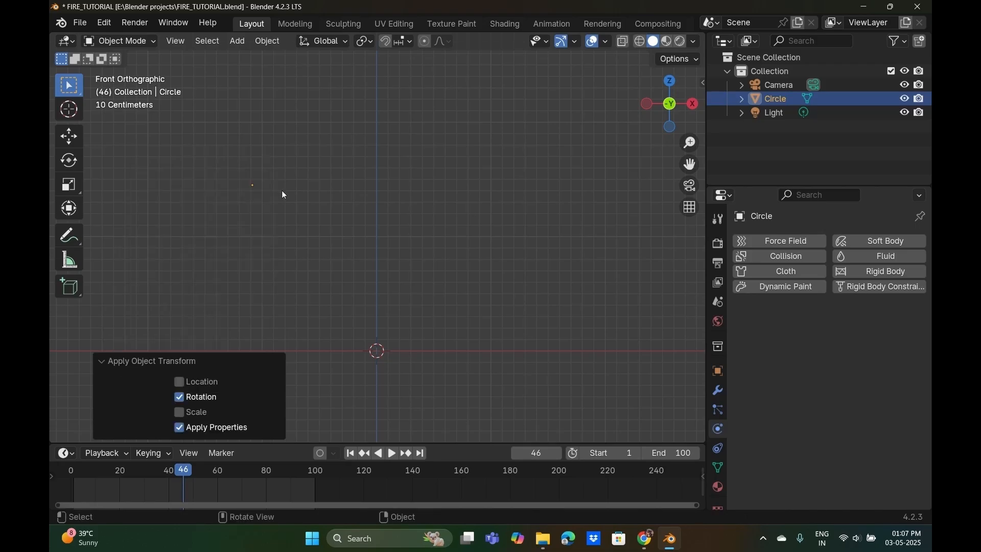
{"action": "middle_click_drag", "start_coordinate": [360, 305], "coordinate": [293, 299]}
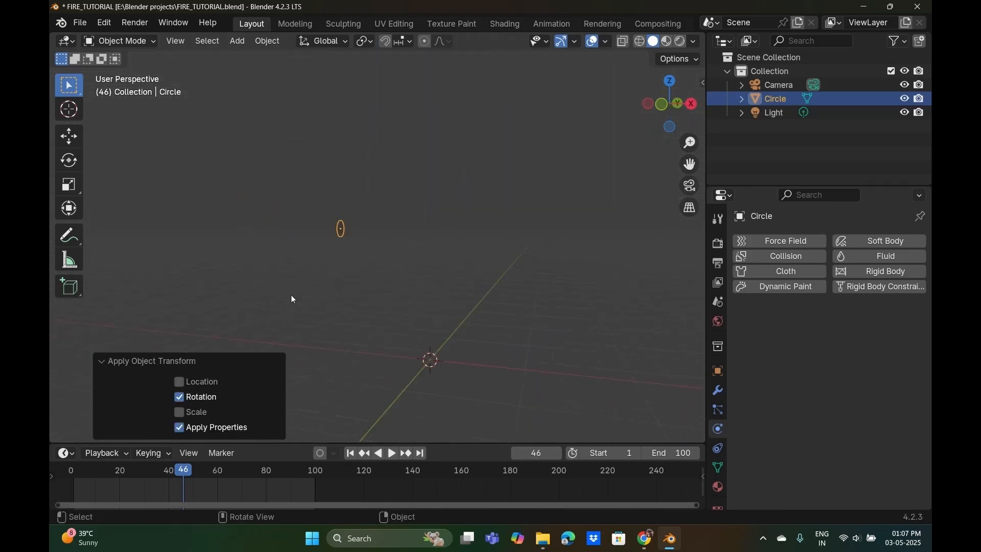
{"action": "scroll", "coordinate": [358, 287], "scroll_direction": "up", "scroll_amount": 4}
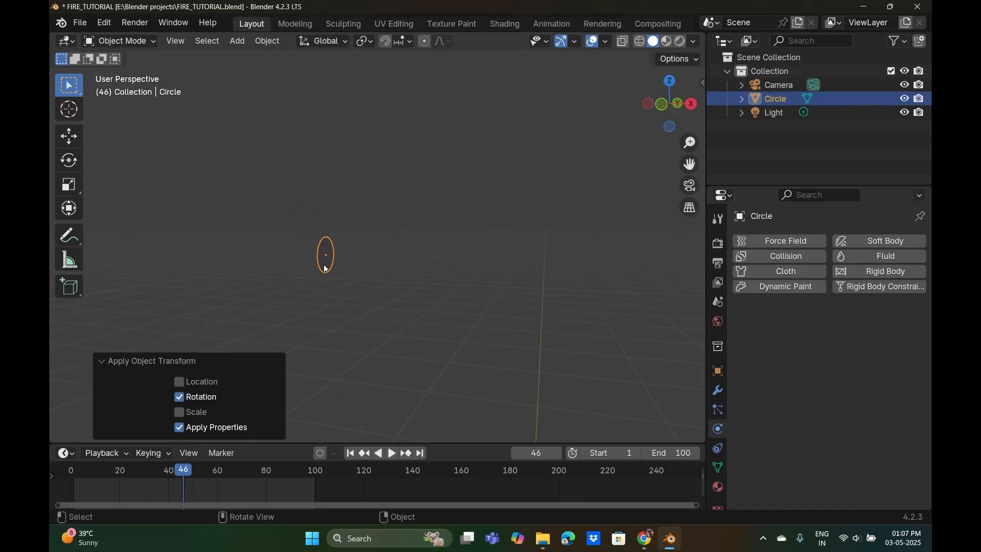
{"action": "left_click", "coordinate": [326, 269]}
{"action": "key", "text": "Tab"}
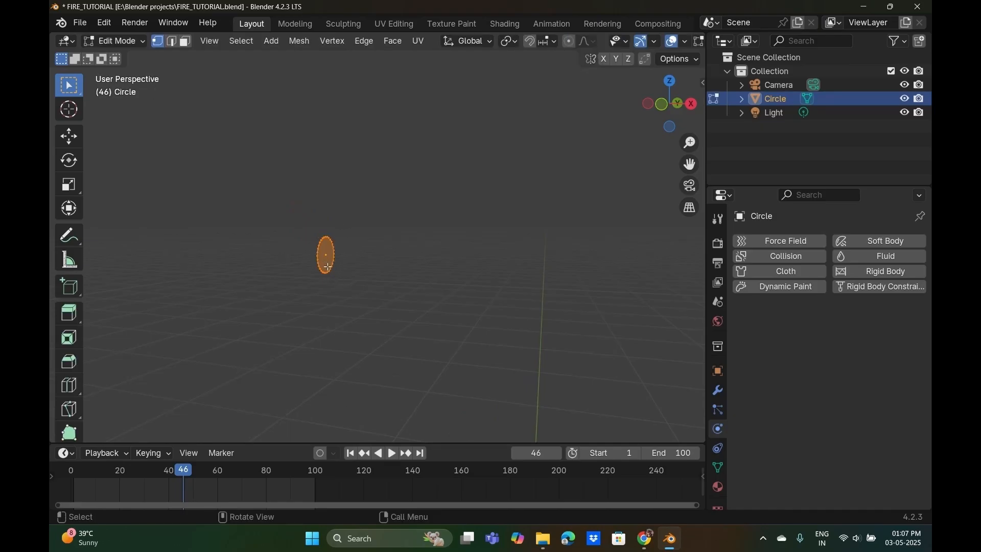
{"action": "middle_click_drag", "start_coordinate": [285, 297], "coordinate": [324, 304]}
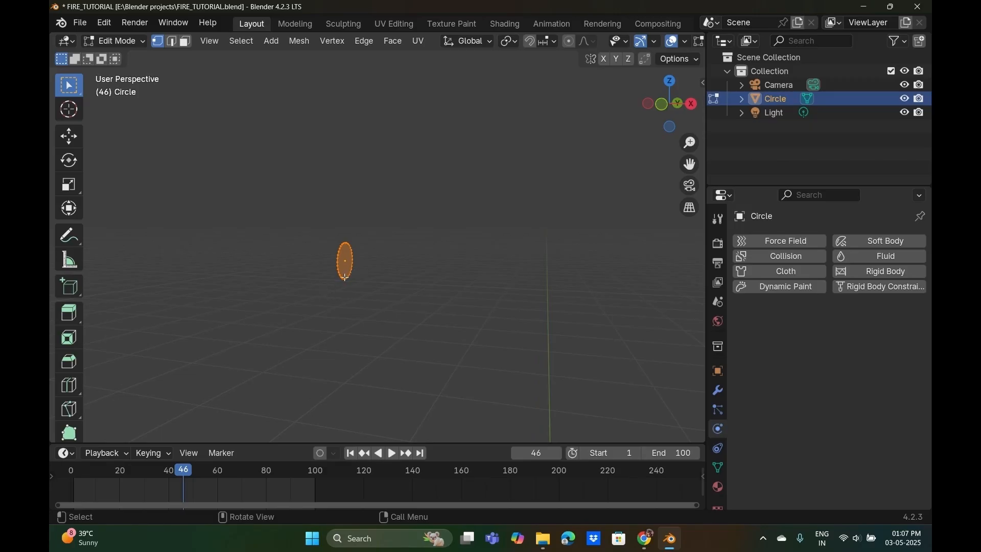
{"action": "key", "text": "Tab"}
Duplicate the circle about 0.036 m behind the original in negative X, and scale the copy up by about 1.19.
{"action": "key", "text": "shift+d"}
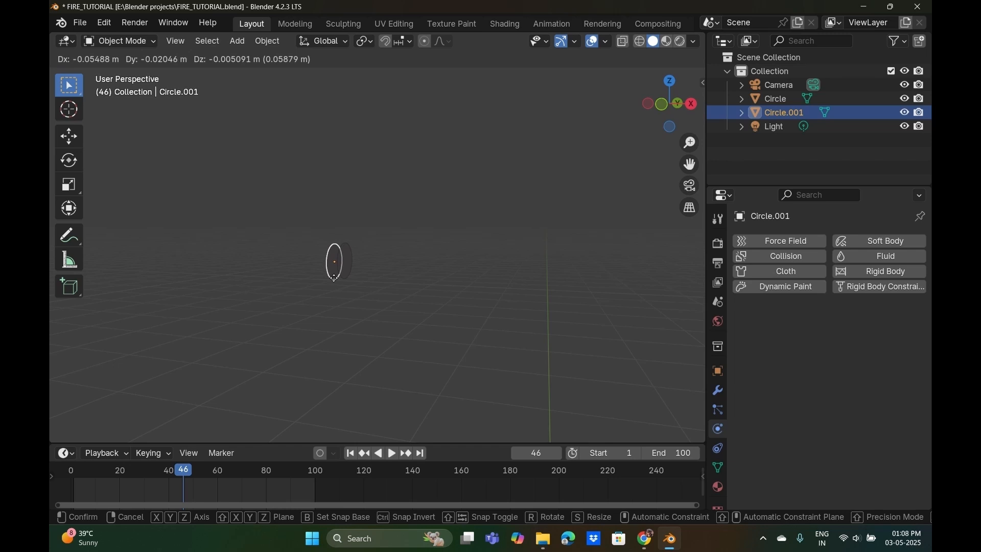
{"action": "key", "text": "x"}
{"action": "left_click", "coordinate": [339, 279]}
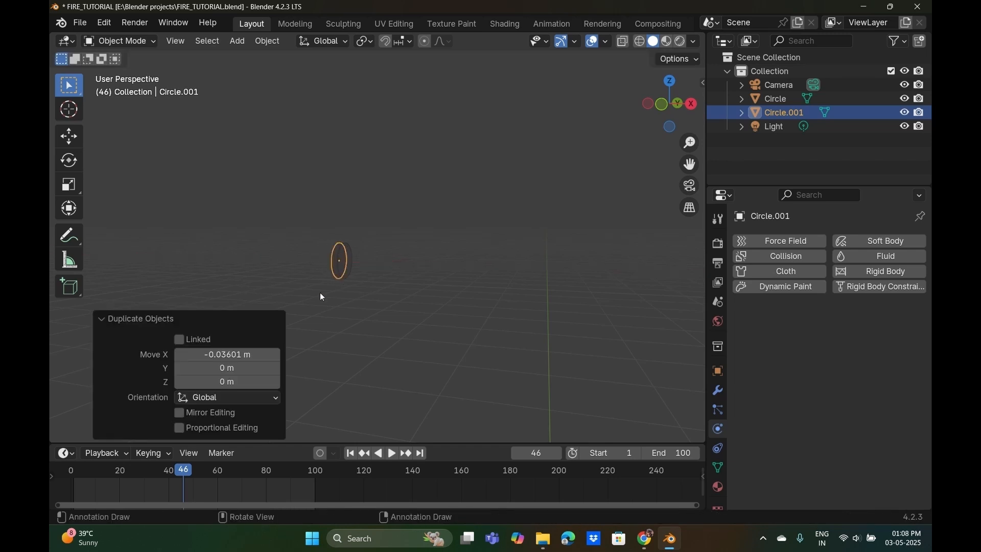
{"action": "key", "text": "s"}
{"action": "left_click", "coordinate": [317, 299]}
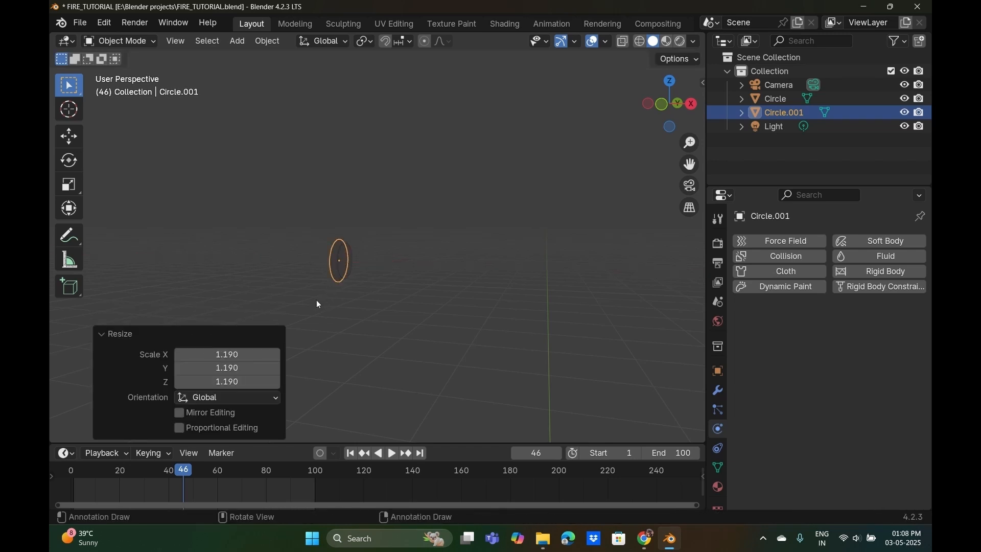
Extrude the enlarged circle's face backward along its normal by about 3.14 m into a long pipe, and select the original circle at its mouth.
{"action": "key", "text": "Tab"}
{"action": "key", "text": "e"}
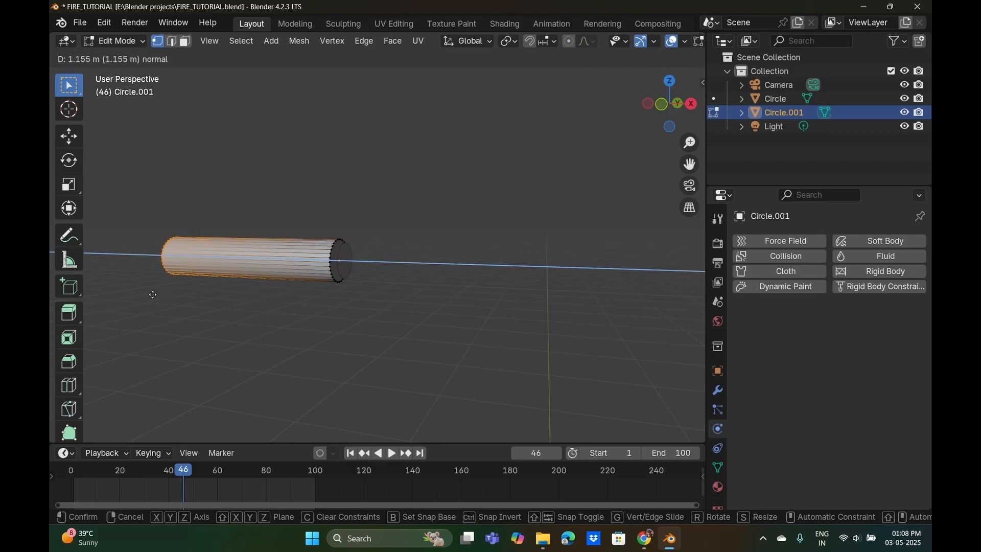
{"action": "left_click", "coordinate": [611, 296]}
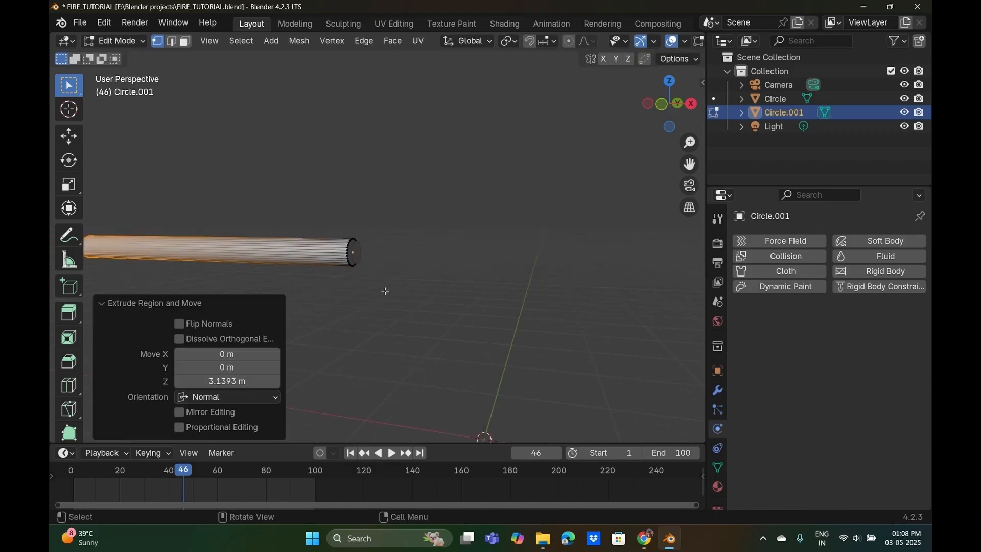
{"action": "key", "text": "Tab"}
{"action": "left_click", "coordinate": [360, 258]}
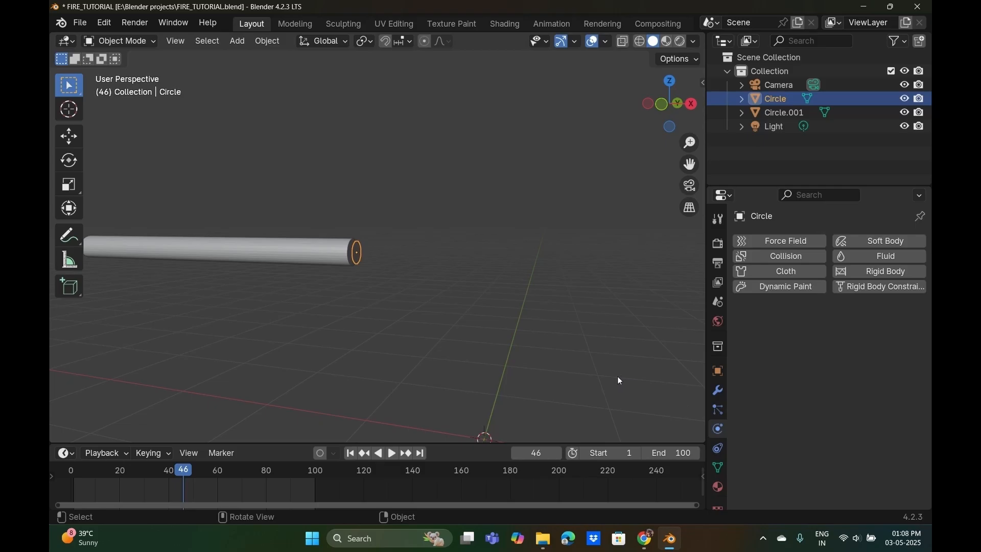
Add an emitter particle system to the circle at the pipe's mouth and play the animation to preview it.
{"action": "middle_click_drag", "start_coordinate": [618, 377], "coordinate": [708, 387]}
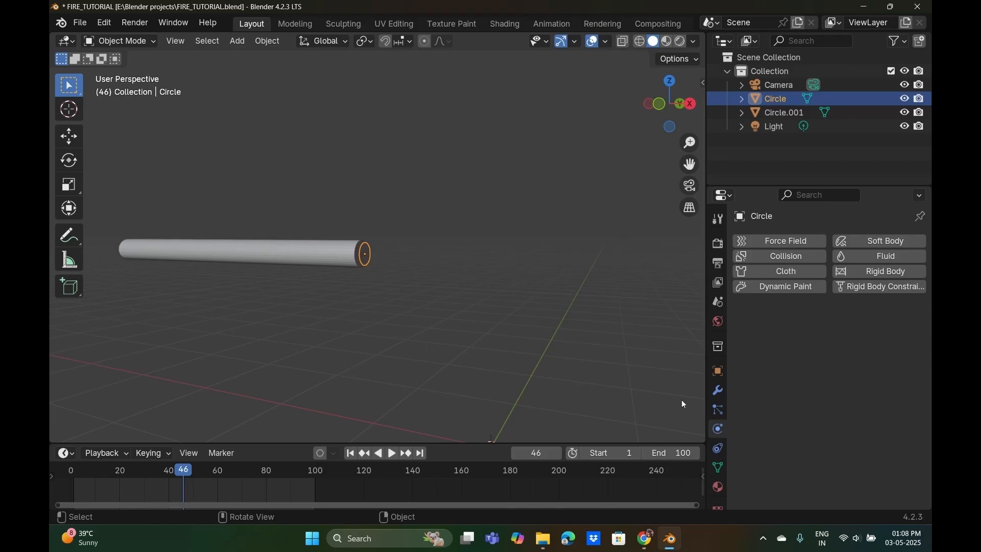
{"action": "left_click", "coordinate": [713, 409]}
{"action": "left_click", "coordinate": [923, 241]}
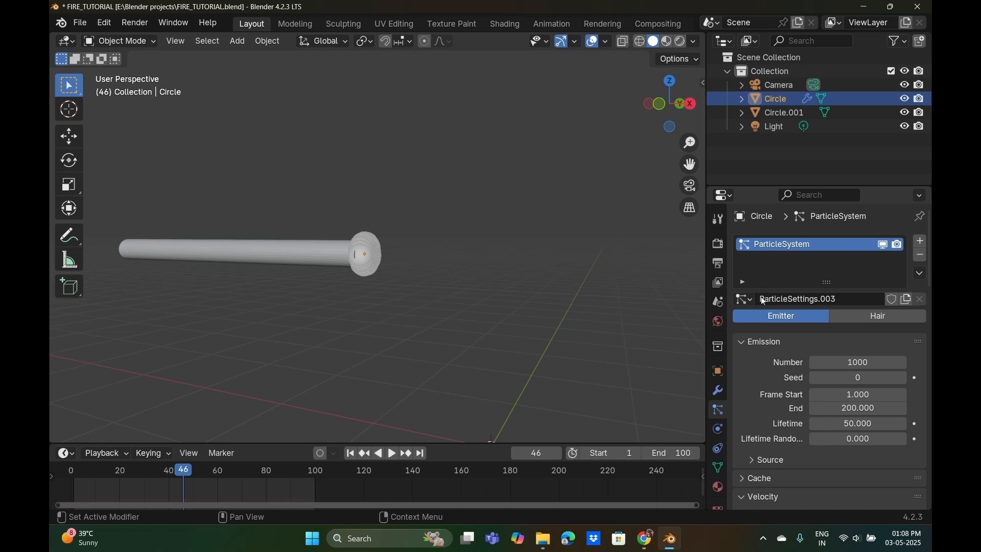
{"action": "middle_click_drag", "start_coordinate": [417, 246], "coordinate": [415, 275]}
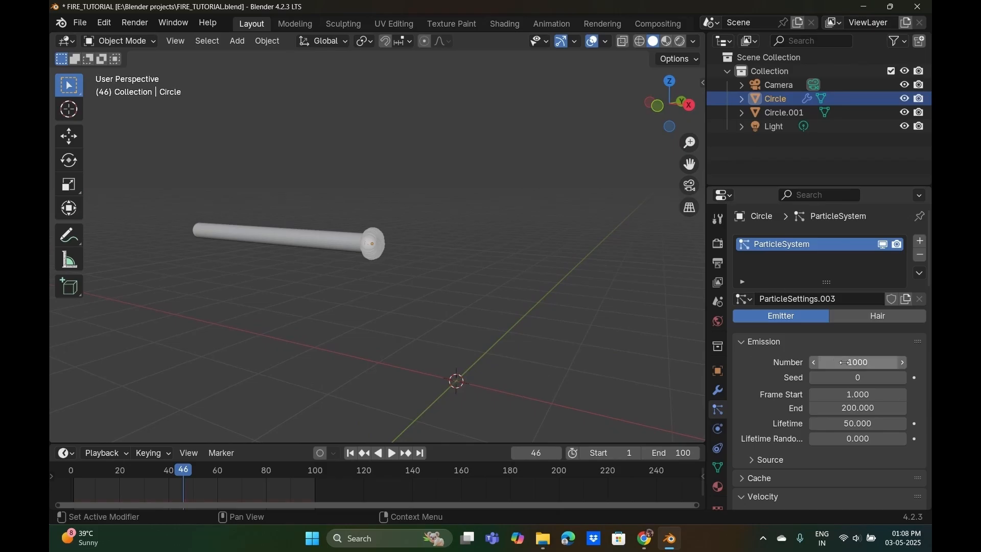
{"action": "mouse_move", "coordinate": [843, 378]}
{"action": "left_mouse_down"}
{"action": "mouse_move", "coordinate": [879, 378]}
{"action": "mouse_move", "coordinate": [848, 380]}
{"action": "left_mouse_up"}
{"action": "key", "text": "space"}
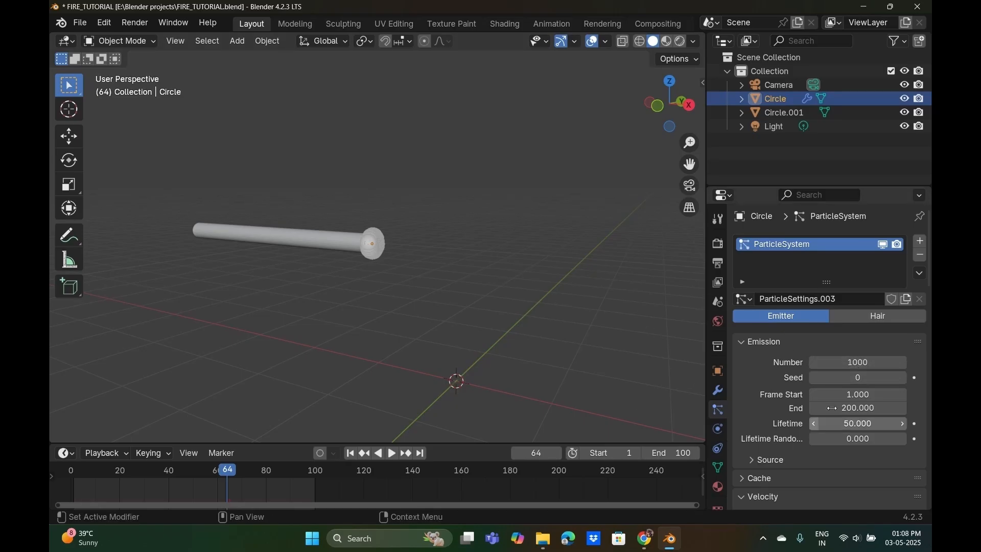
Set the circle's particle emission to start at frame 5 and end at frame 50, with a lifetime of 45.
{"action": "scroll", "coordinate": [827, 417], "scroll_direction": "down", "scroll_amount": 2}
{"action": "left_click", "coordinate": [847, 367]}
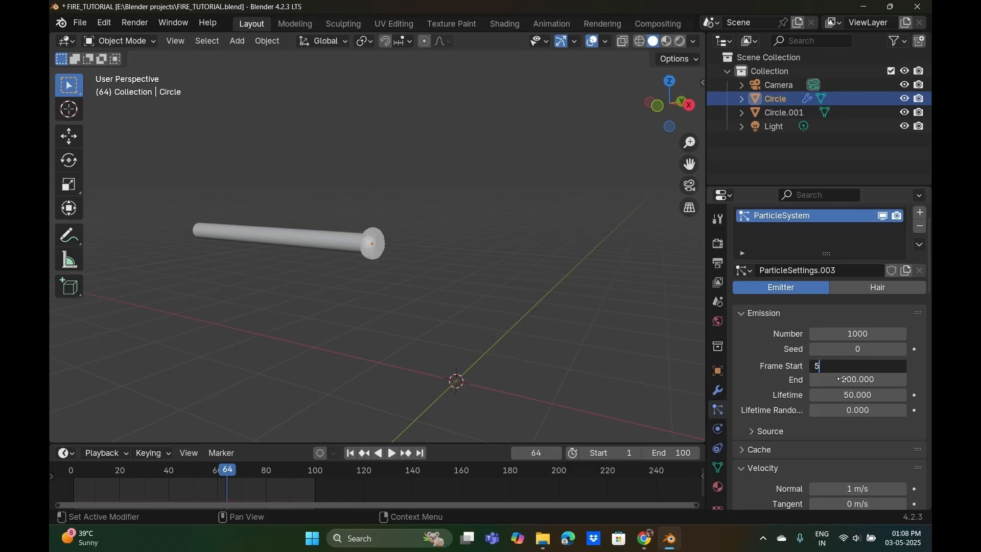
{"action": "key", "text": "Return"}
{"action": "left_click", "coordinate": [843, 379]}
{"action": "type", "text": "50"}
{"action": "key", "text": "Return"}
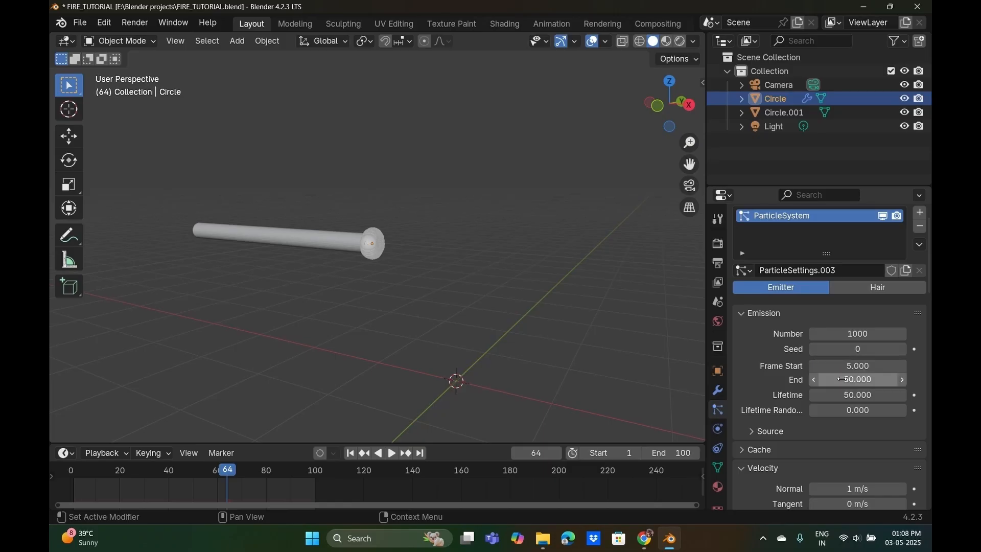
{"action": "left_click", "coordinate": [848, 395]}
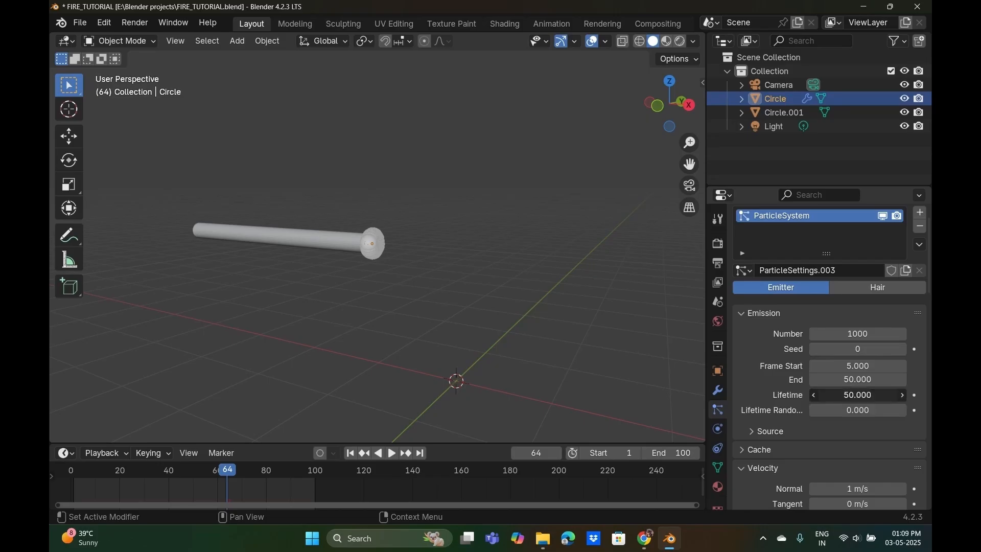
{"action": "key", "text": "Return"}
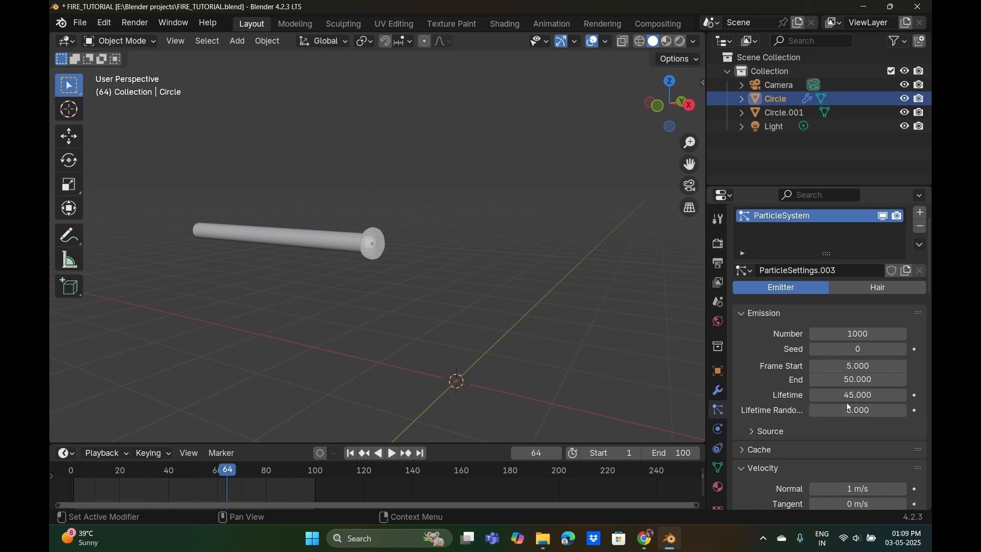
Try an object-aligned X velocity of 31.5 m/s for the particles and play the animation.
{"action": "scroll", "coordinate": [796, 449], "scroll_direction": "down", "scroll_amount": 5}
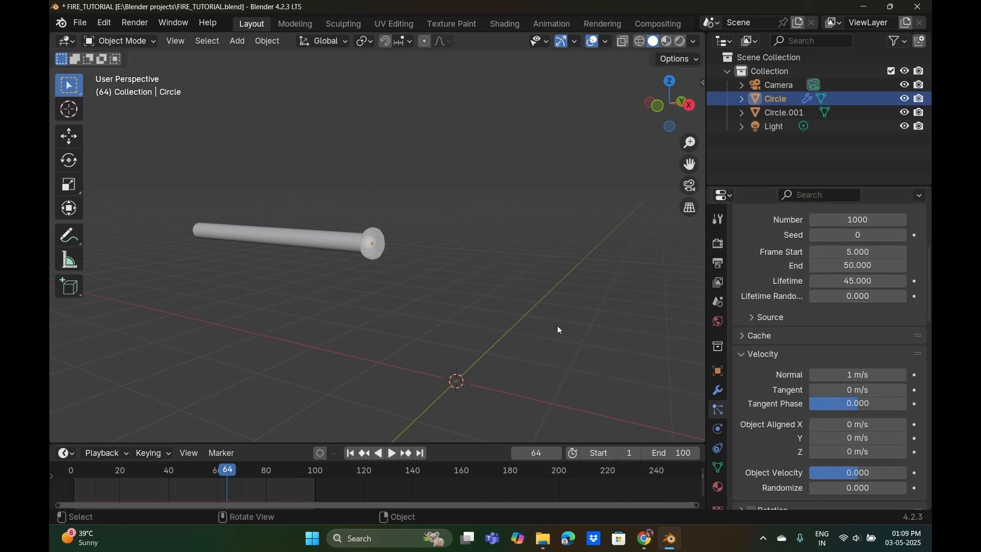
{"action": "left_click", "coordinate": [850, 424]}
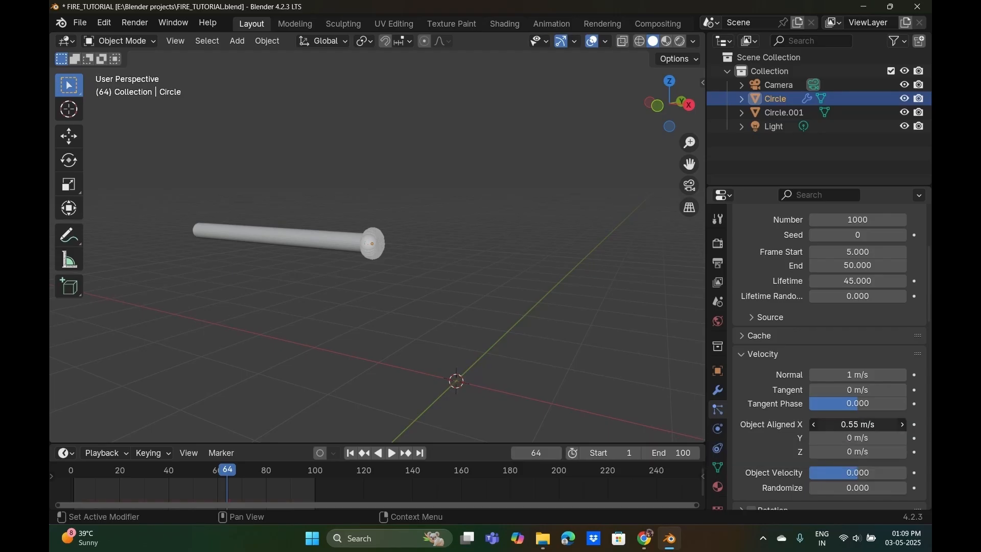
{"action": "left_click_drag", "start_coordinate": [849, 424], "coordinate": [869, 425]}
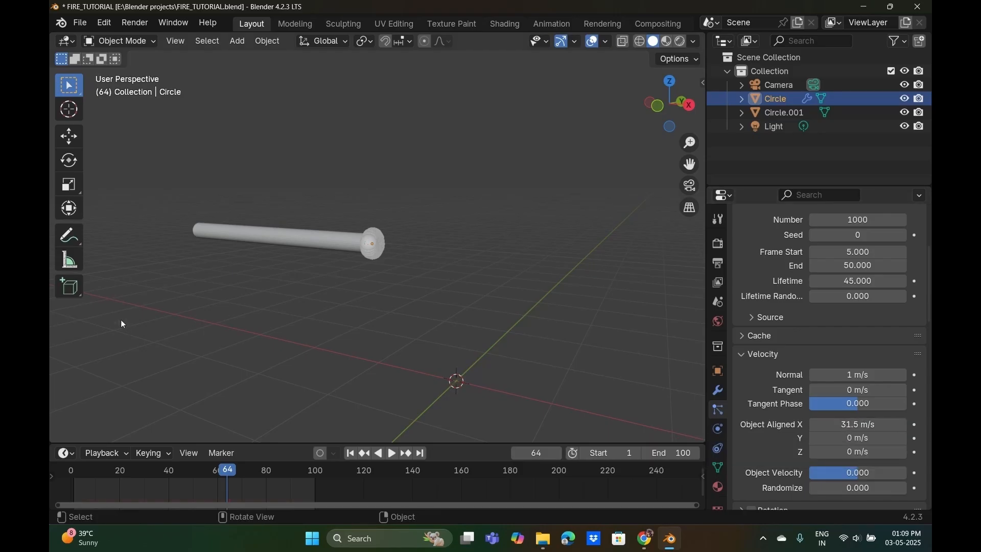
{"action": "key", "text": "space"}
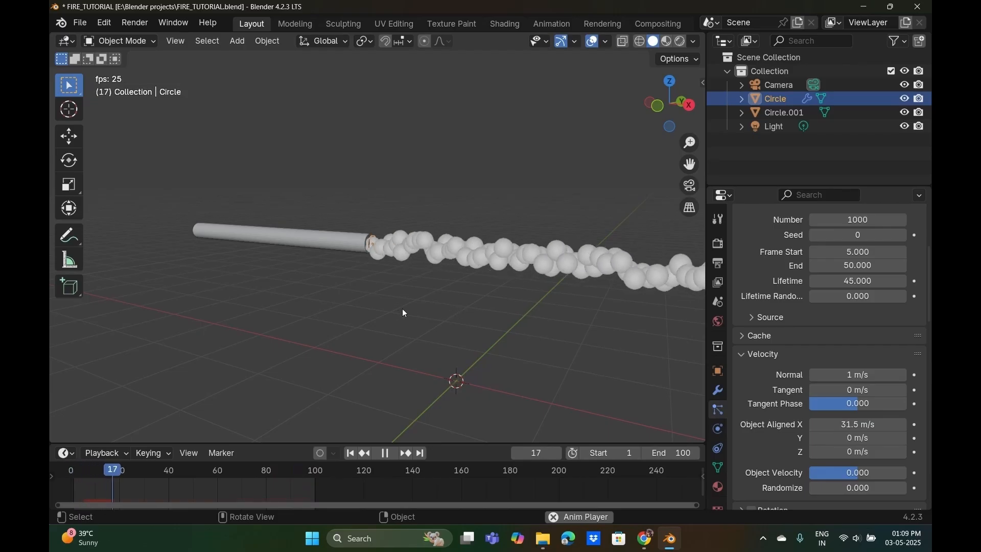
{"action": "middle_click_drag", "start_coordinate": [403, 309], "coordinate": [453, 317]}
{"action": "scroll", "coordinate": [450, 313], "scroll_direction": "up", "scroll_amount": 2}
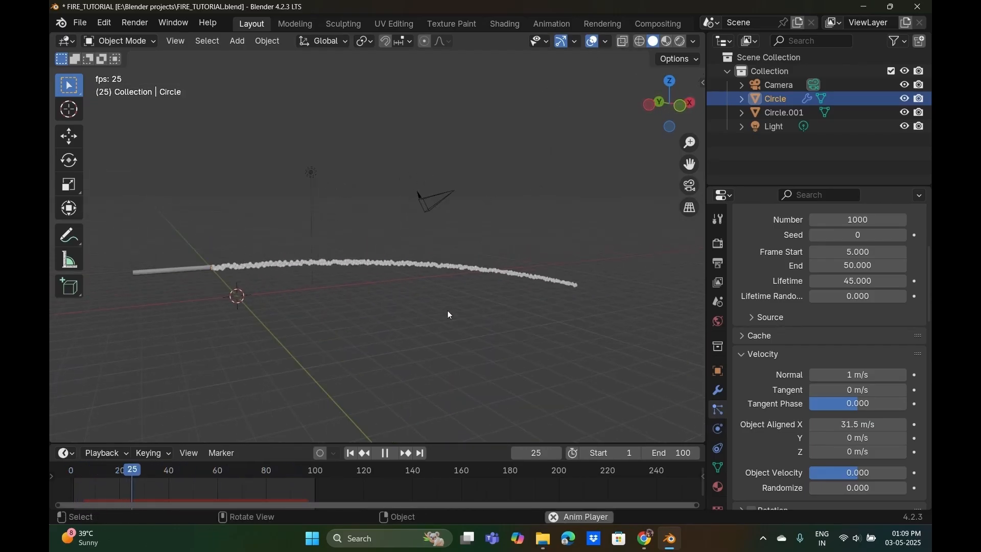
Set the particles' object-aligned X velocity to 20 m/s and view the stream during playback.
{"action": "left_click_drag", "start_coordinate": [867, 424], "coordinate": [859, 424]}
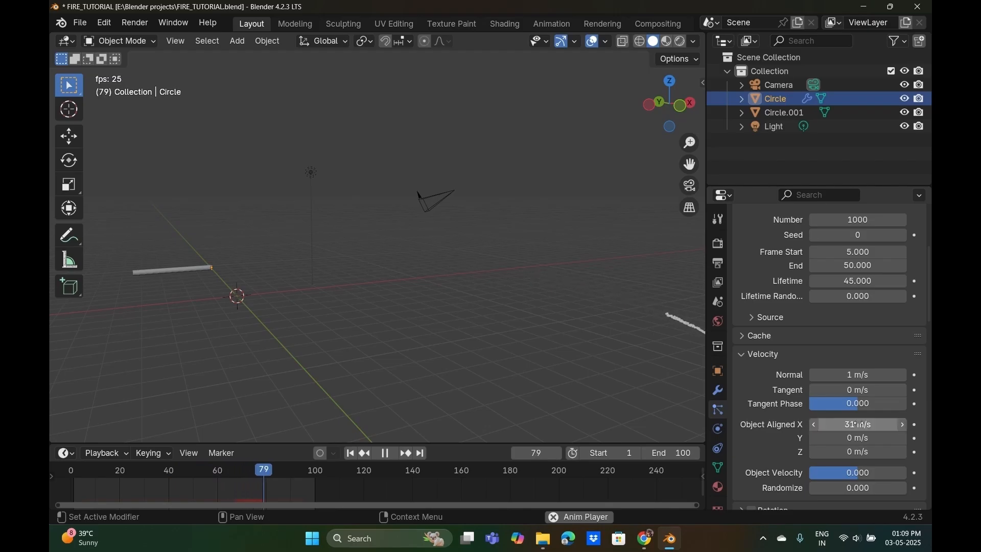
{"action": "left_click", "coordinate": [859, 424]}
{"action": "type", "text": "20"}
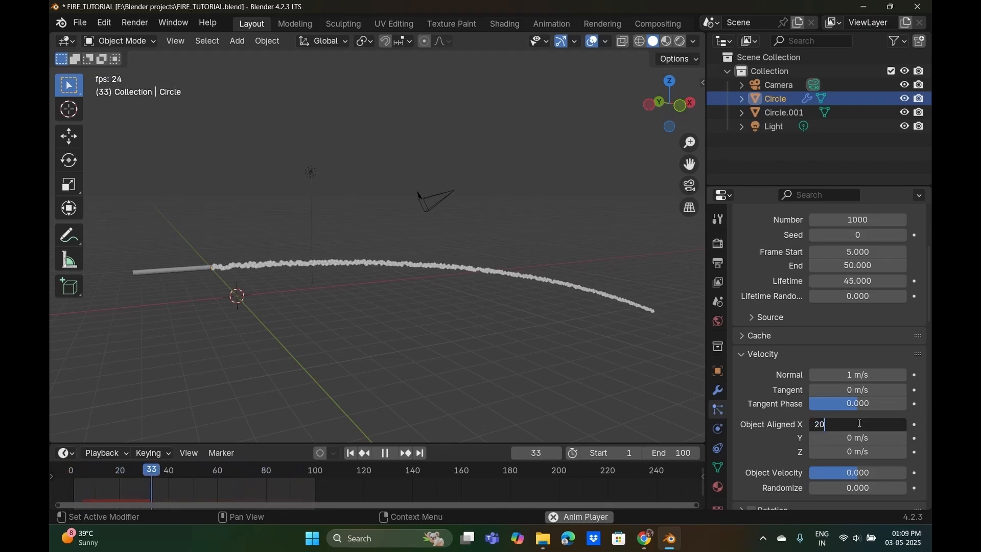
{"action": "key", "text": "Return"}
{"action": "middle_click_drag", "start_coordinate": [332, 300], "coordinate": [439, 335]}
{"action": "scroll", "coordinate": [783, 364], "scroll_direction": "up", "scroll_amount": 1}
Try a Damp force of 0.070 on the particles and stop the playback.
{"action": "scroll", "coordinate": [786, 346], "scroll_direction": "down", "scroll_amount": 5}
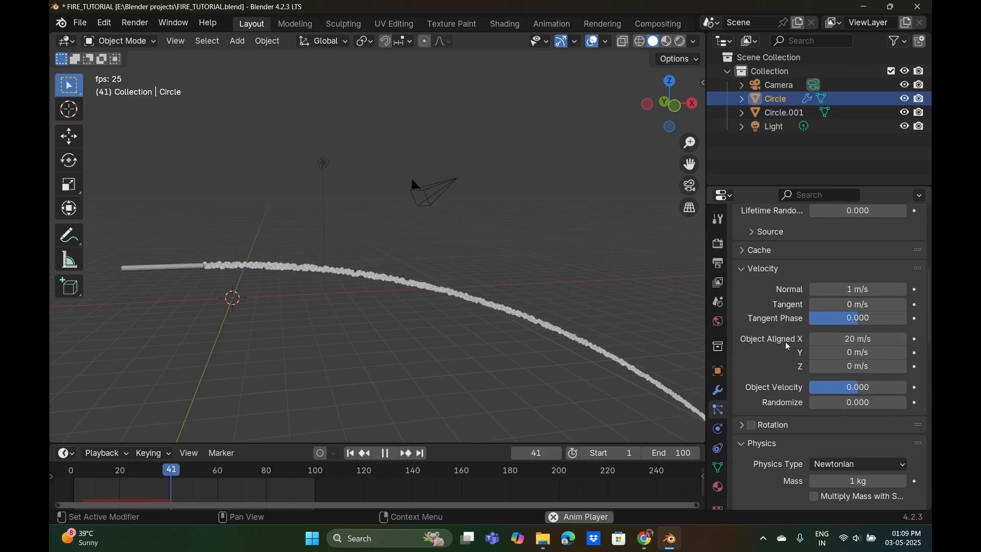
{"action": "scroll", "coordinate": [791, 350], "scroll_direction": "down", "scroll_amount": 6}
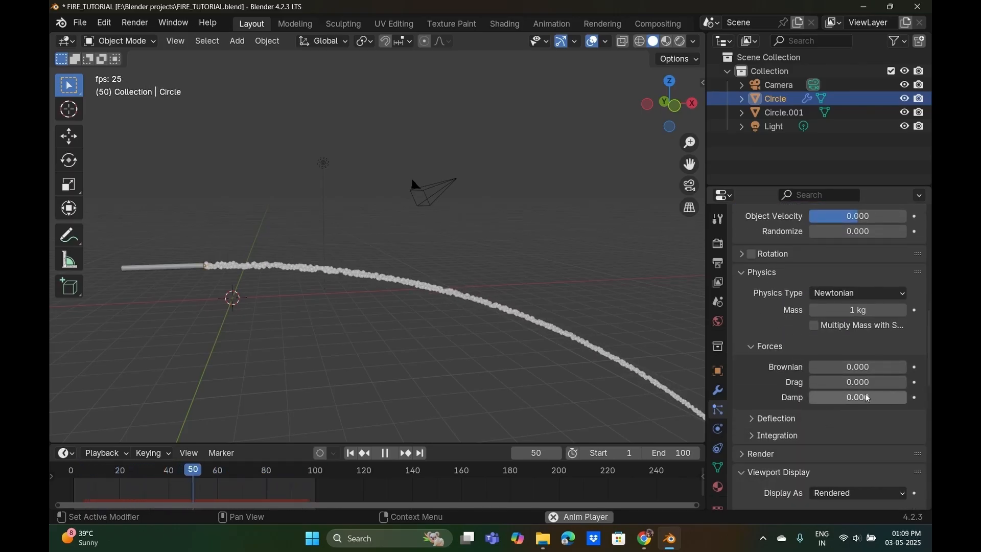
{"action": "left_click_drag", "start_coordinate": [845, 399], "coordinate": [817, 402]}
{"action": "key", "text": "space"}
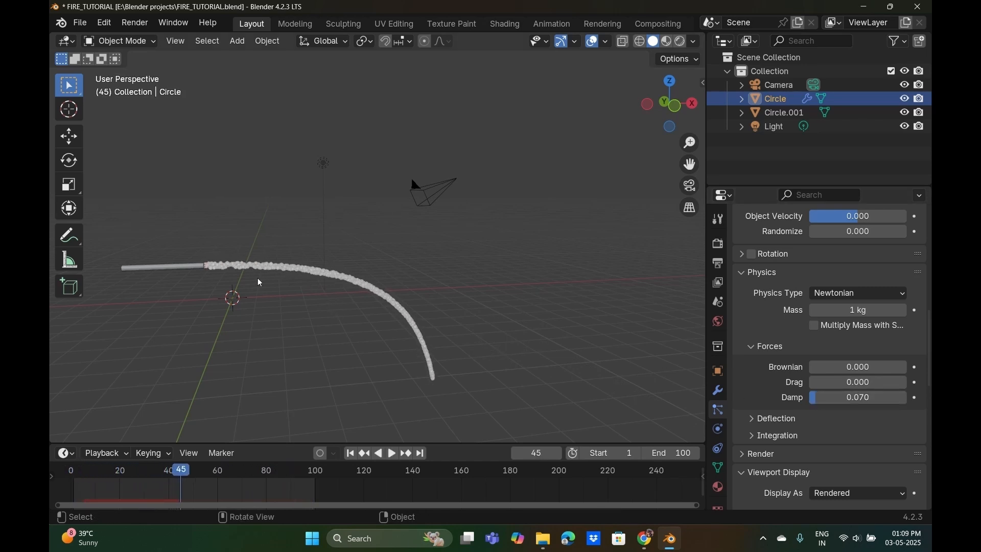
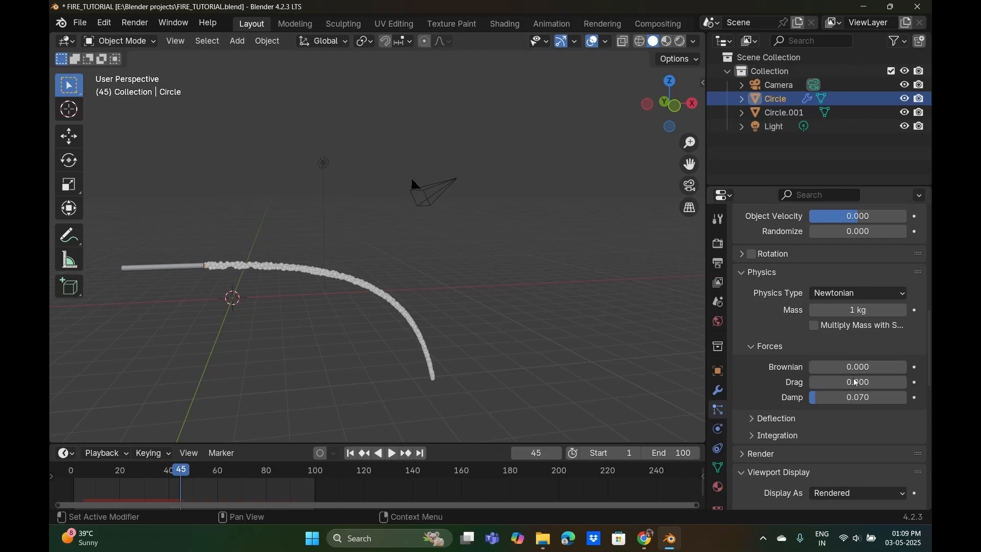
Reset the particles' Damp to 0 and play the animation, and try a Damp of 0.1.
{"action": "left_click_drag", "start_coordinate": [854, 397], "coordinate": [810, 397]}
{"action": "key", "text": "space"}
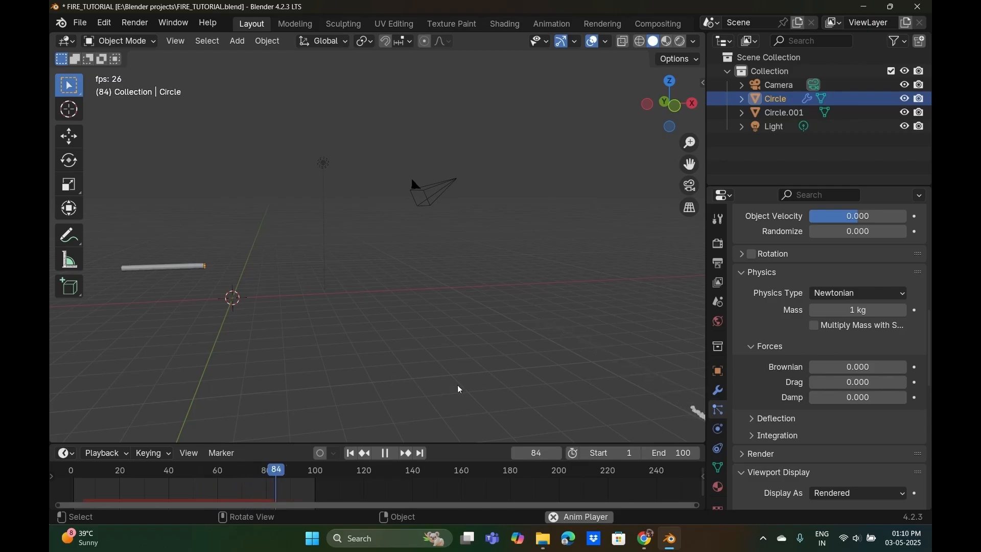
{"action": "left_click", "coordinate": [853, 398]}
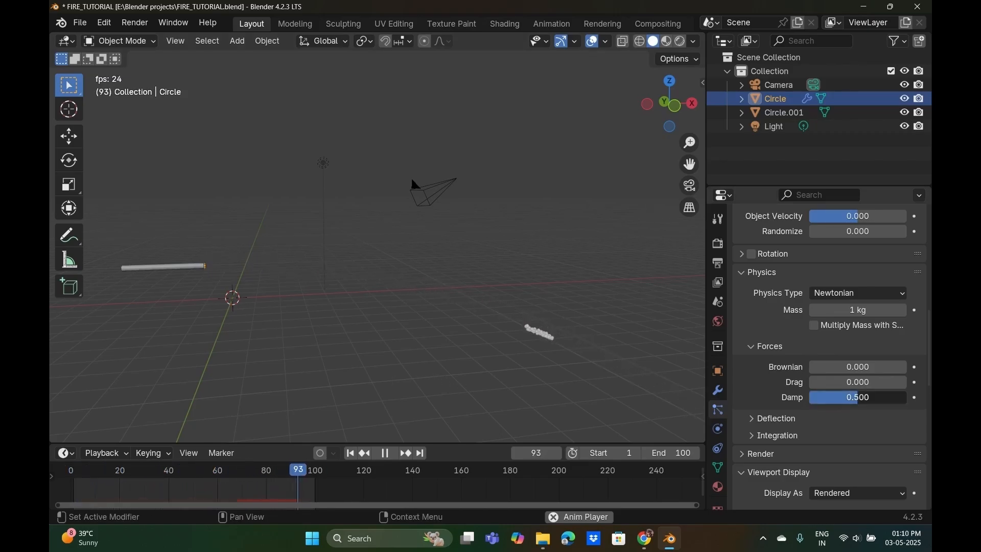
{"action": "type", "text": ".1"}
{"action": "key", "text": "Return"}
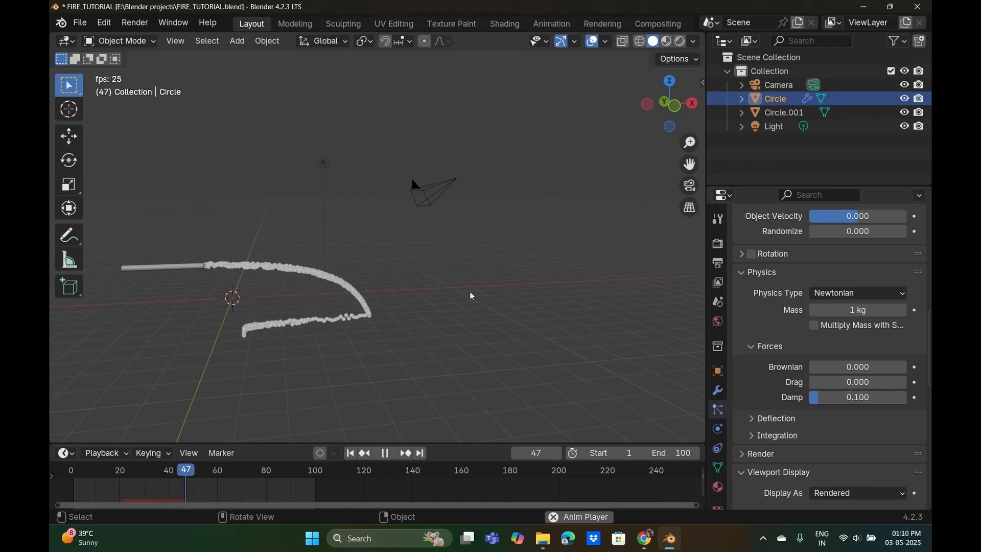
Try Damp values of 0.01 and 0.03 on the particle stream while the animation plays.
{"action": "left_click", "coordinate": [829, 397]}
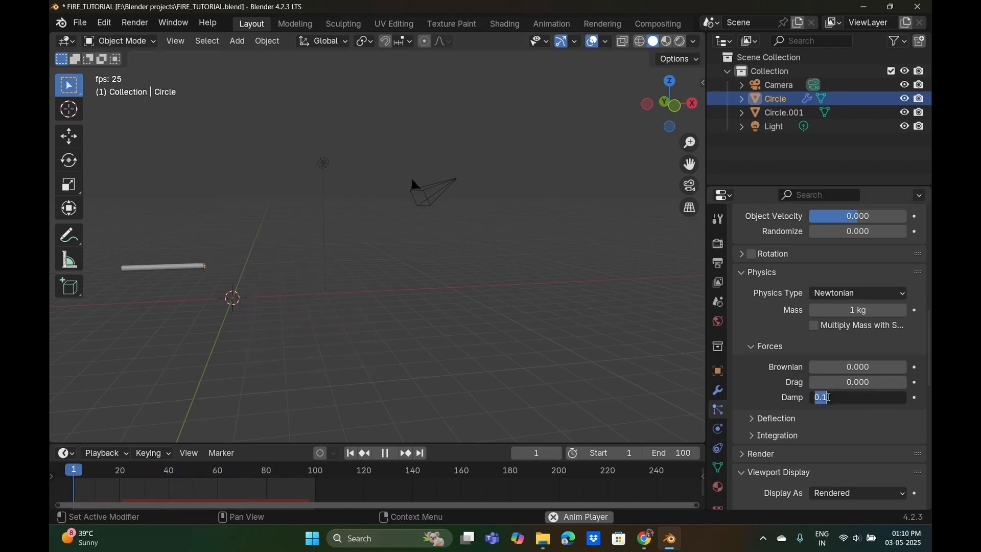
{"action": "type", "text": "0.01"}
{"action": "key", "text": "Return"}
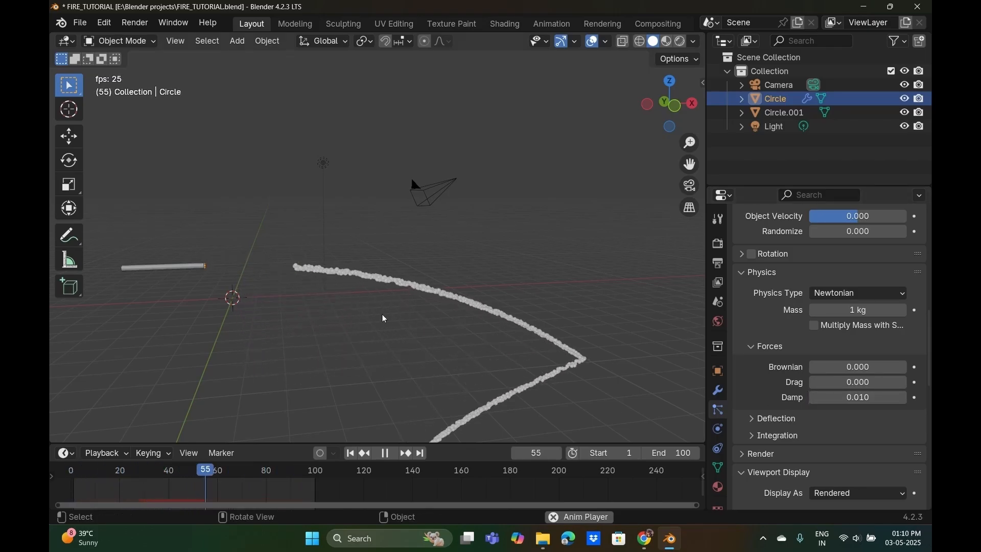
{"action": "left_click", "coordinate": [851, 401]}
{"action": "type", "text": "0.0"}
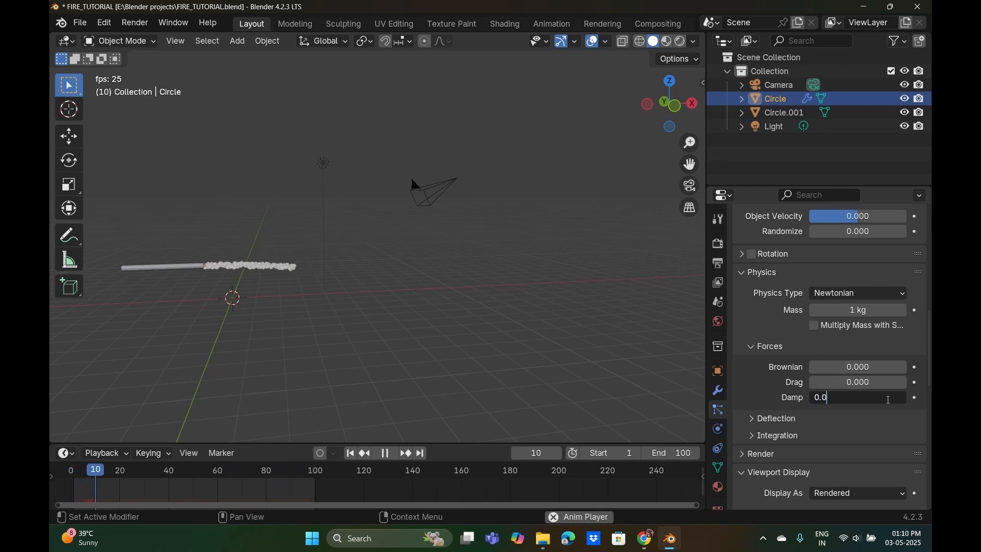
{"action": "type", "text": "3"}
{"action": "key", "text": "Return"}
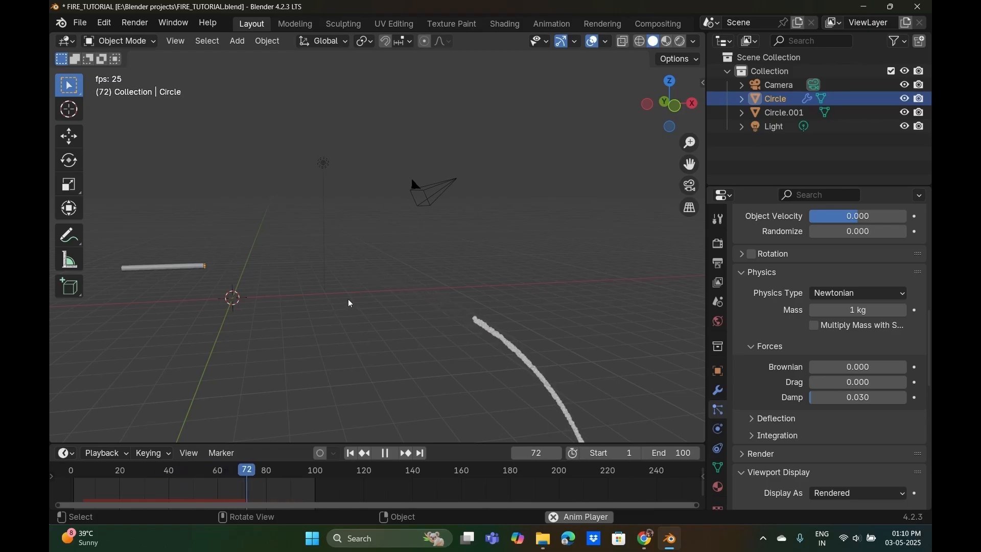
Set the particles' Damp force to 0.07 and examine the stream's curve during playback.
{"action": "scroll", "coordinate": [324, 303], "scroll_direction": "up", "scroll_amount": 3}
{"action": "scroll", "coordinate": [323, 302], "scroll_direction": "down", "scroll_amount": 3}
{"action": "left_click", "coordinate": [865, 398]}
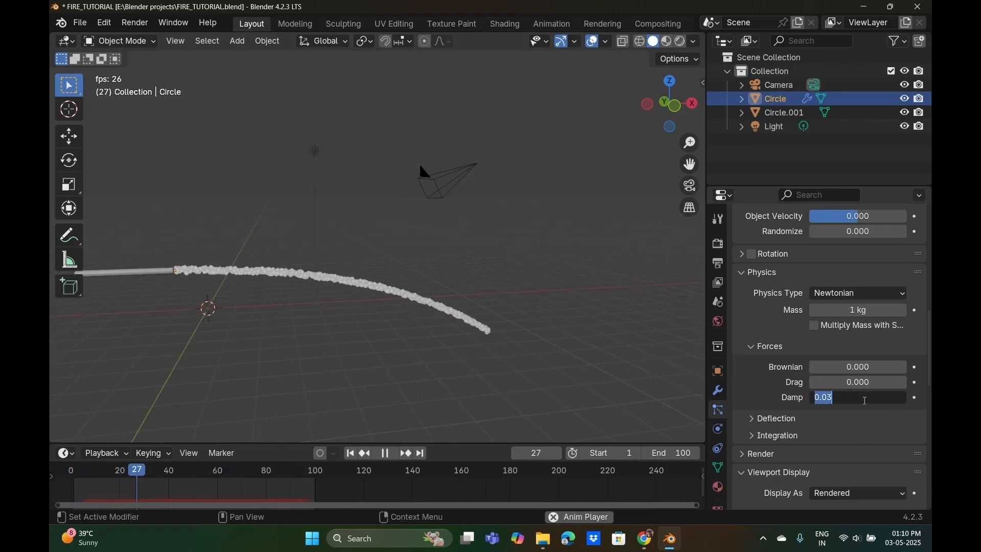
{"action": "type", "text": "0.07"}
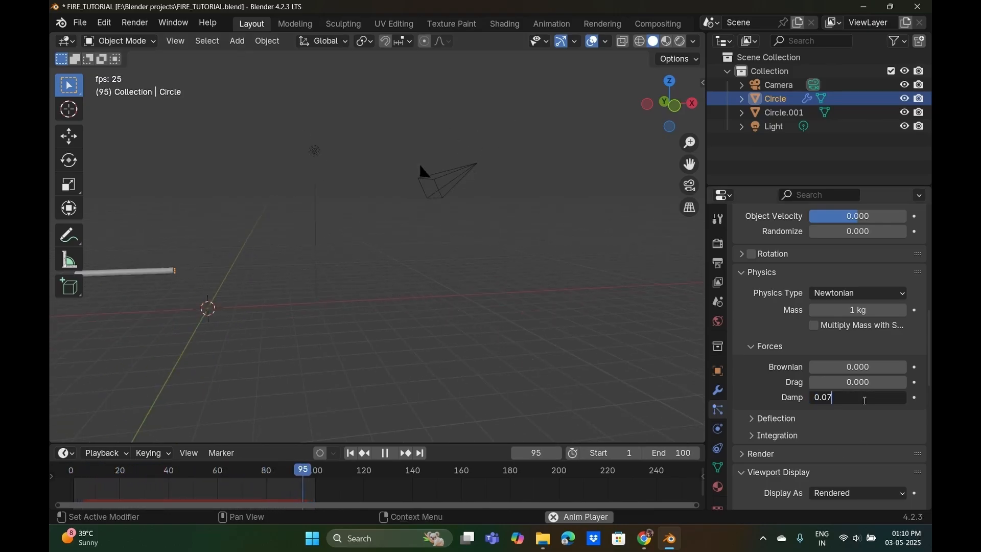
{"action": "key", "text": "Return"}
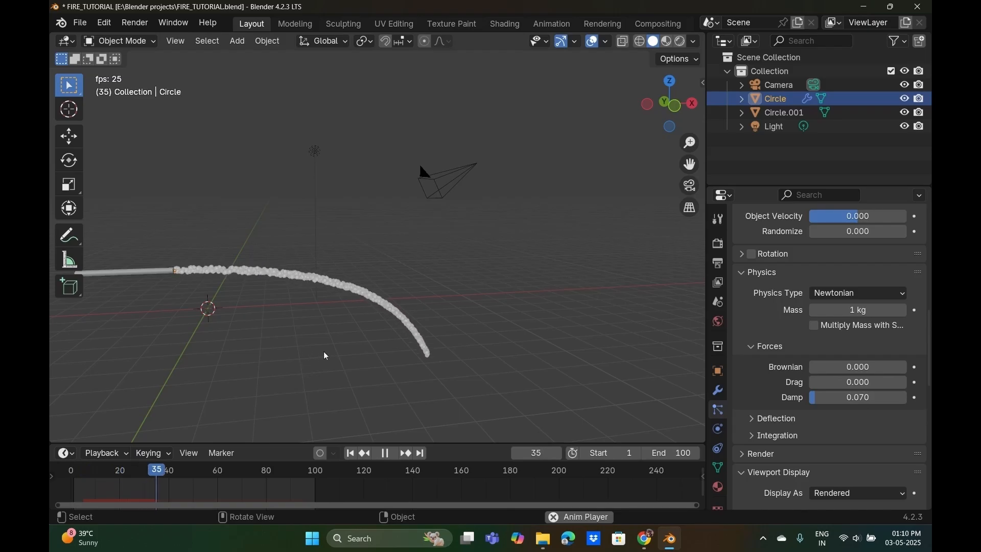
{"action": "middle_click_drag", "start_coordinate": [282, 335], "coordinate": [316, 338]}
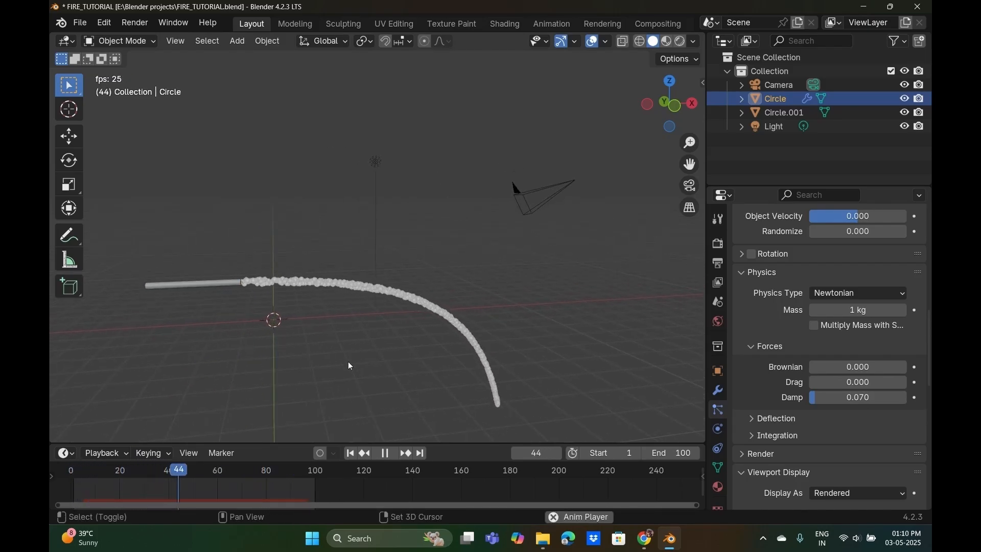
Deselect the circle, stop the playback, and add a 2 m mesh plane at the world origin.
{"action": "left_click", "coordinate": [317, 324]}
{"action": "key", "text": "shift+a"}
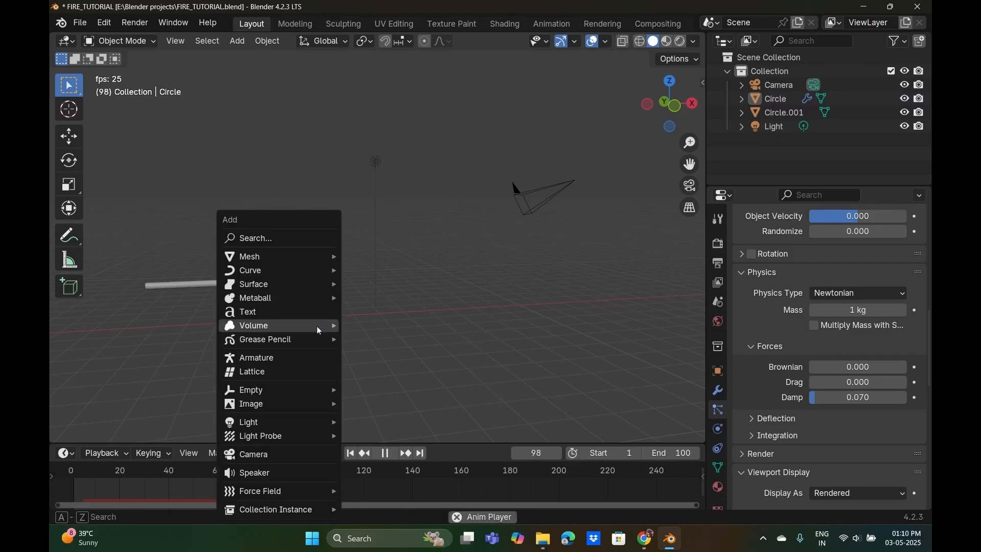
{"action": "key", "text": "space"}
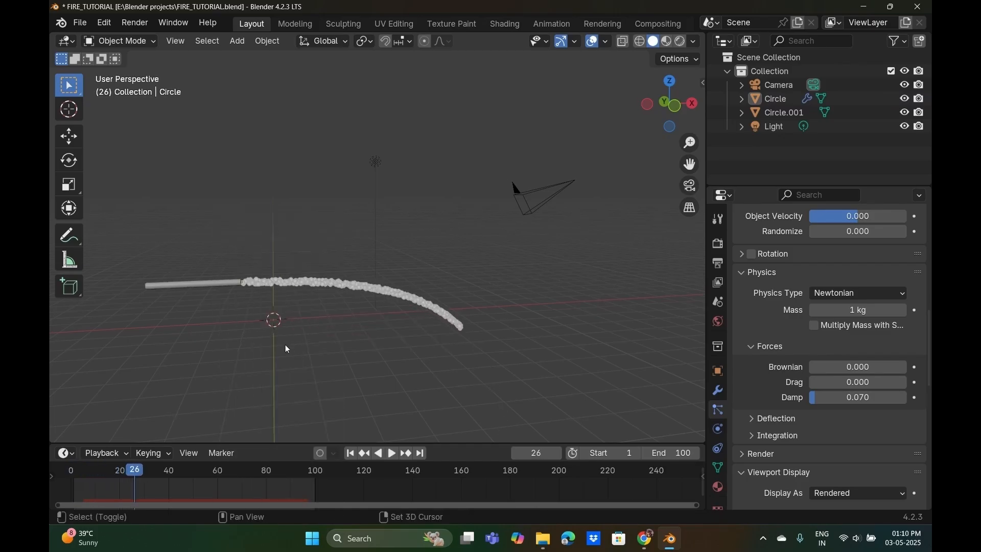
{"action": "key", "text": "shift+a"}
{"action": "mouse_move", "coordinate": [278, 252]}
{"action": "left_click", "coordinate": [373, 256]}
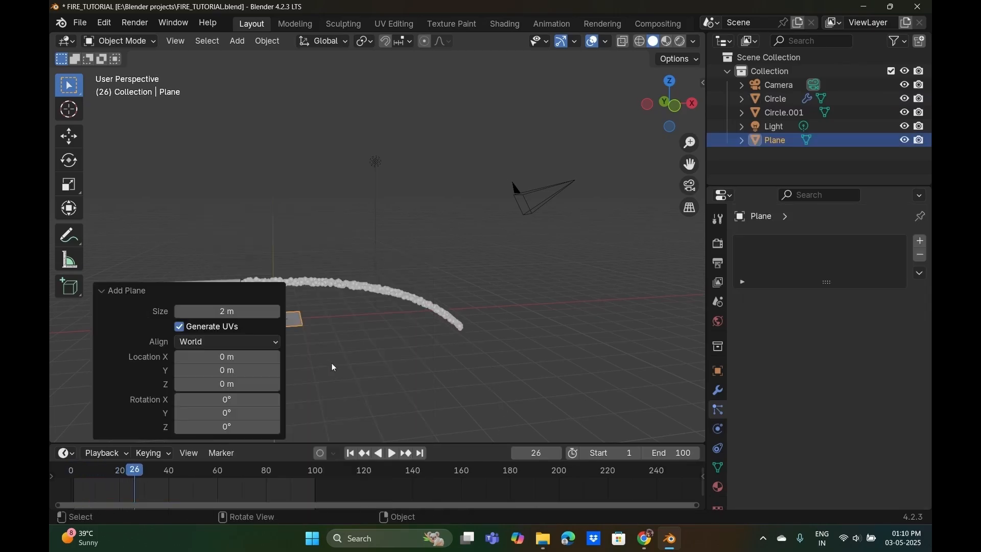
Scale the new plane up uniformly by about 13.6 to form a large floor beneath the pipe.
{"action": "key", "text": "s"}
{"action": "left_click", "coordinate": [514, 291]}
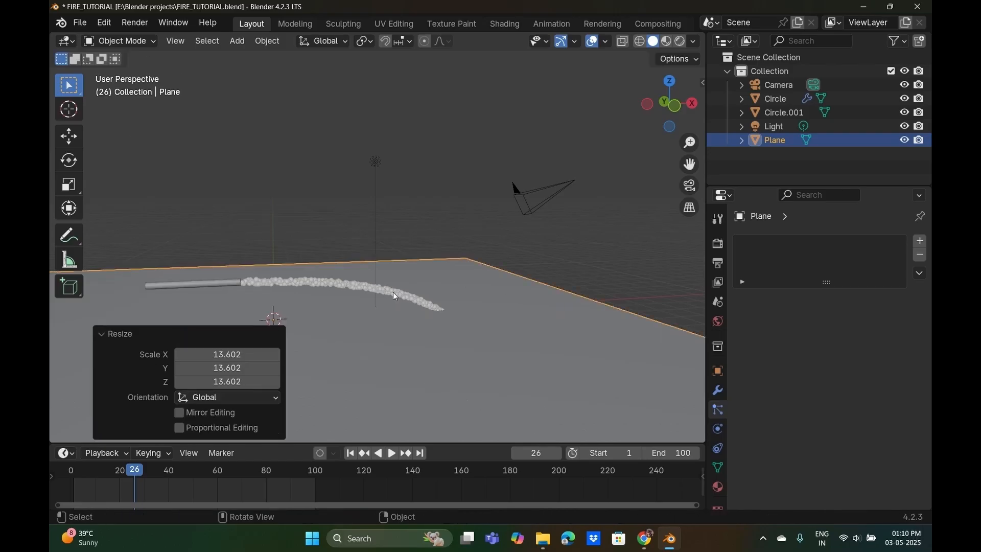
{"action": "middle_click_drag", "start_coordinate": [359, 296], "coordinate": [341, 284]}
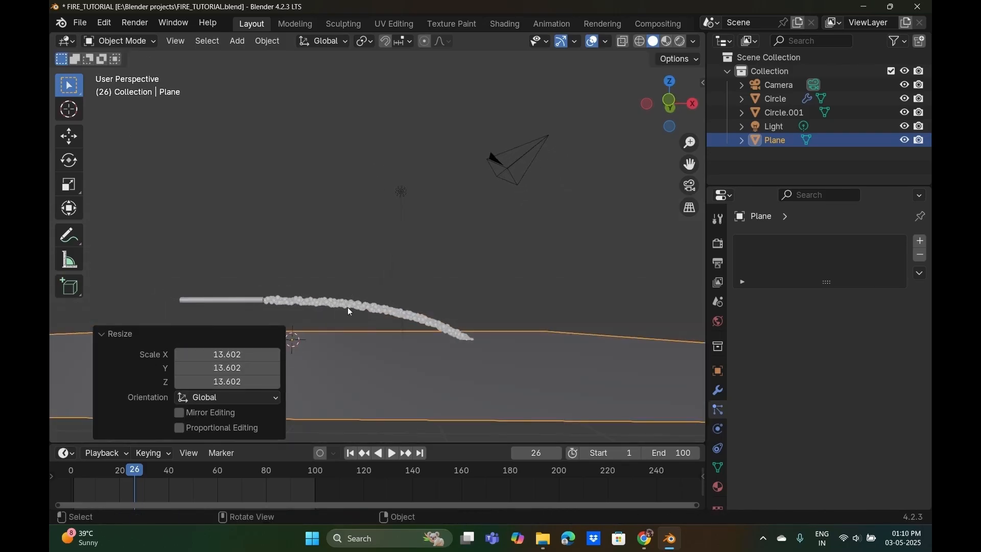
Lower the floor plane by about 0.68 m along Z.
{"action": "key", "text": "g"}
{"action": "key", "text": "z"}
{"action": "left_click", "coordinate": [352, 326]}
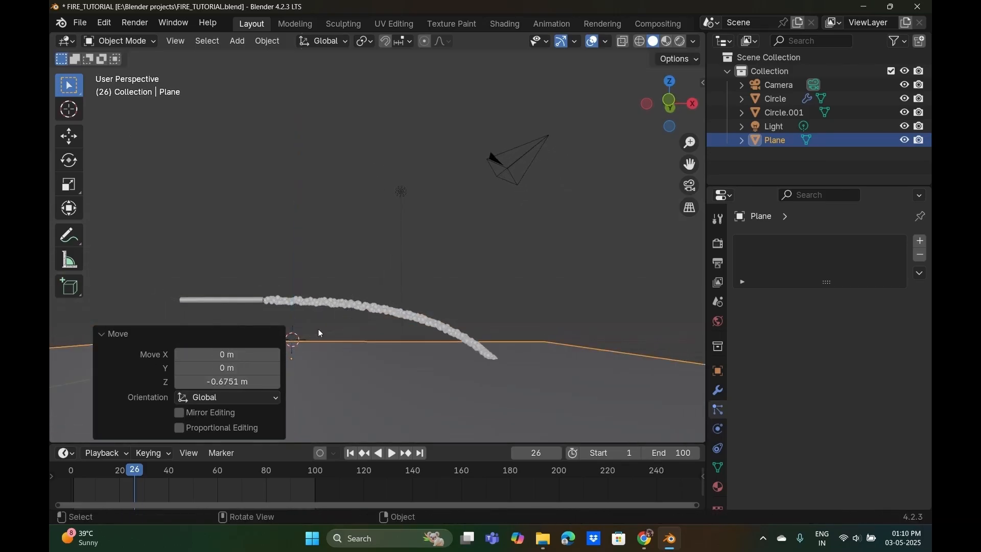
Add a 2 m cube and move it about 8.16 m along X to the far end of the particle stream.
{"action": "key", "text": "shift+a"}
{"action": "mouse_move", "coordinate": [307, 255]}
{"action": "left_click", "coordinate": [424, 266]}
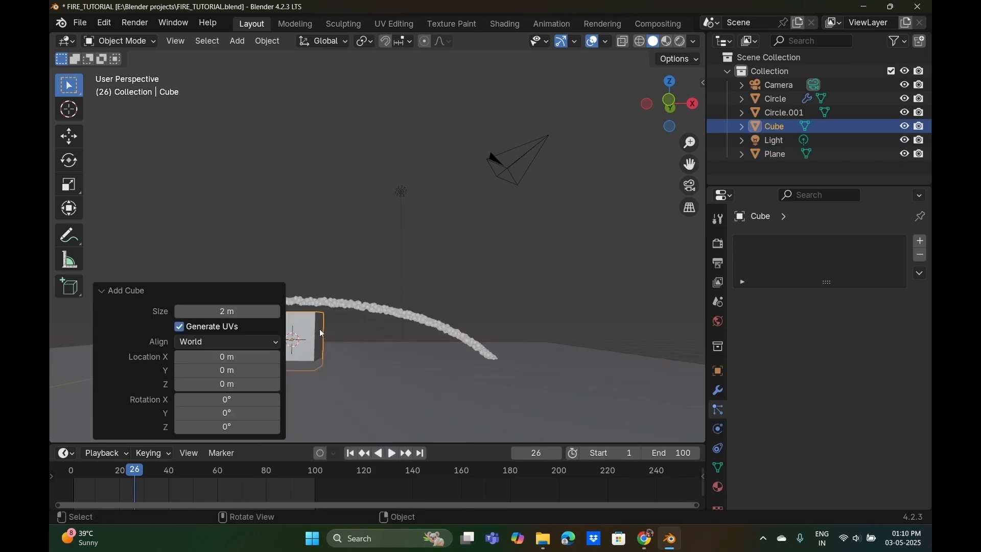
{"action": "key", "text": "g"}
{"action": "key", "text": "x"}
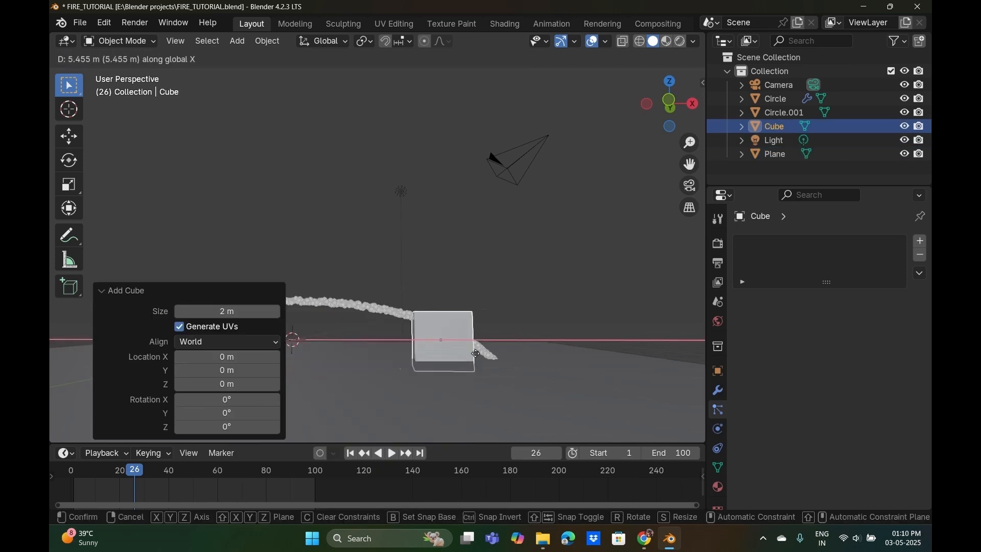
{"action": "left_click", "coordinate": [546, 359]}
Scale the cube by about 4.53 along Y and Z only, and shrink it uniformly by about 0.54.
{"action": "key", "text": "s"}
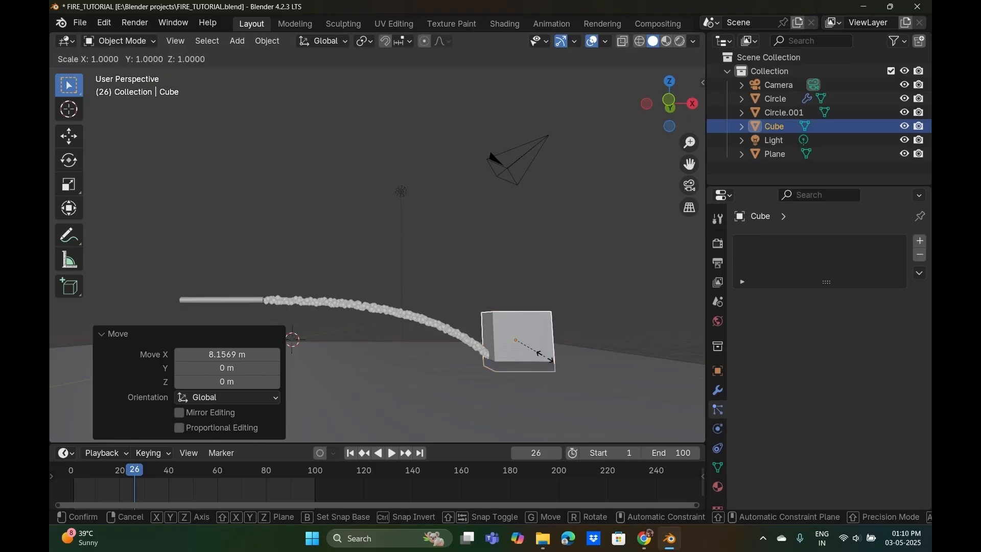
{"action": "key", "text": "shift+x"}
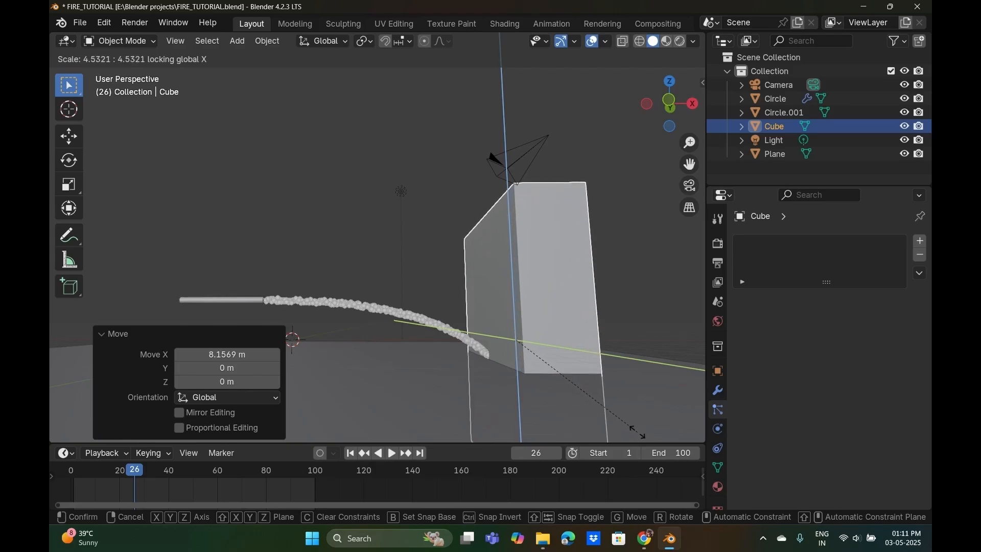
{"action": "left_click", "coordinate": [614, 418]}
{"action": "scroll", "coordinate": [499, 389], "scroll_direction": "down", "scroll_amount": 3}
{"action": "middle_click_drag", "start_coordinate": [499, 389], "coordinate": [532, 402]}
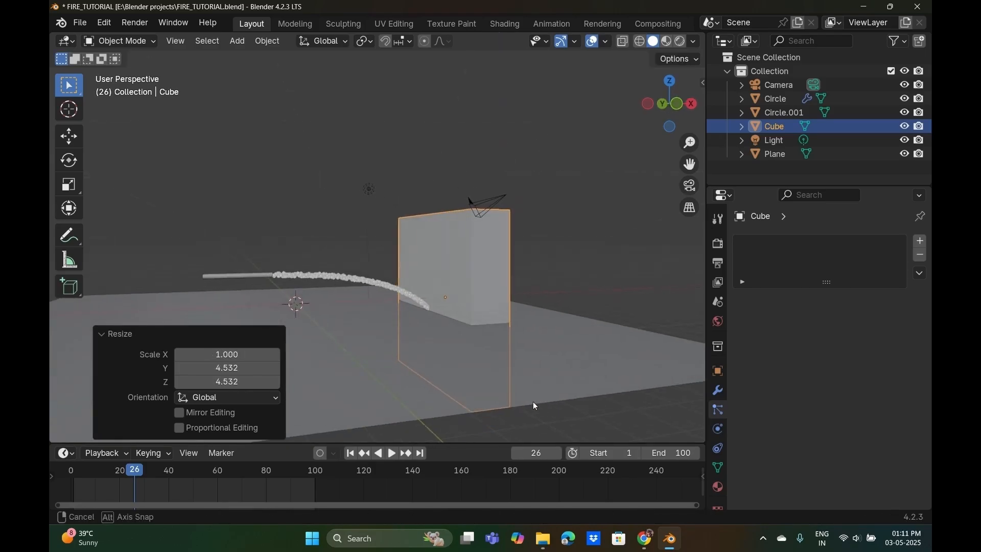
{"action": "key", "text": "s"}
{"action": "left_click", "coordinate": [493, 360]}
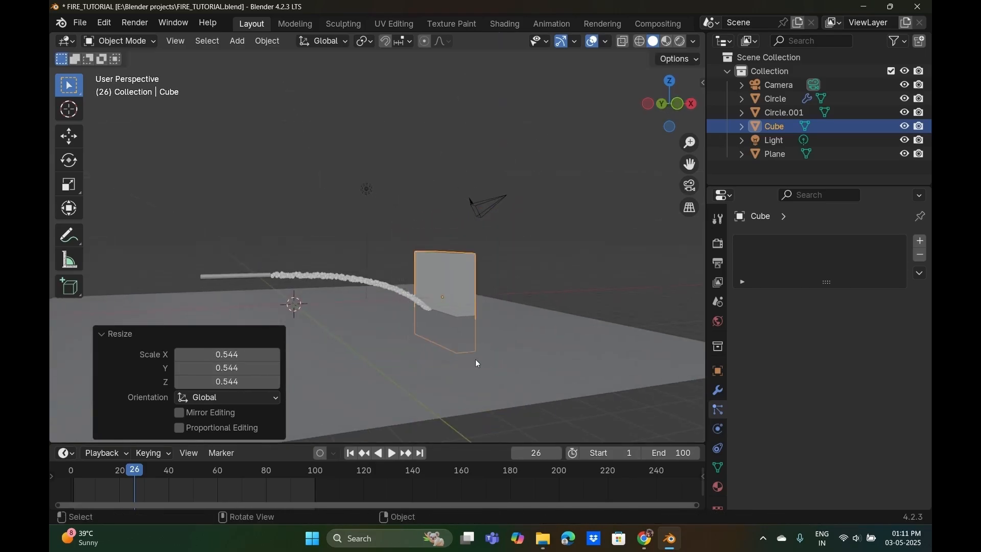
Widen the cube by about 2.3 along Y and raise it about 1.6 m so it stands on the floor as a wall.
{"action": "key", "text": "s"}
{"action": "key", "text": "y"}
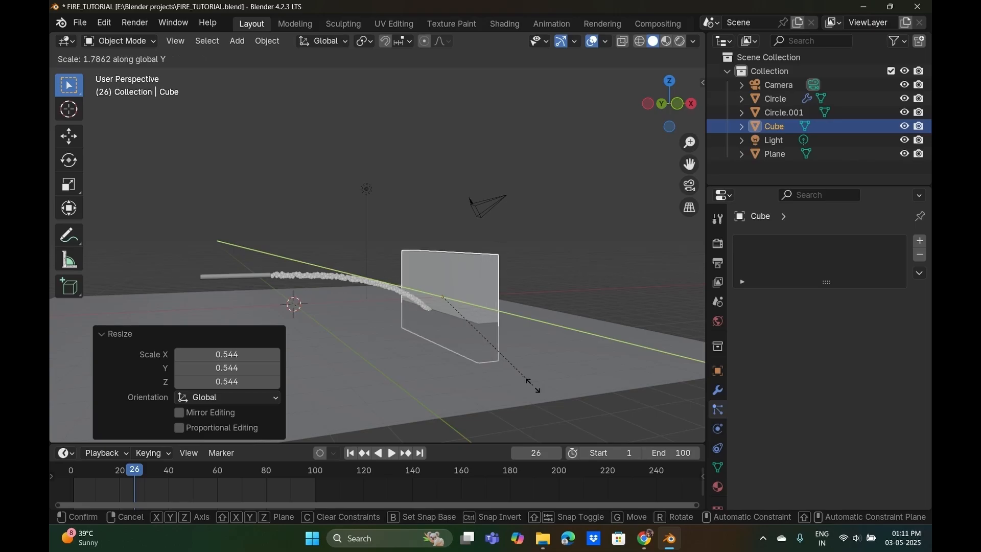
{"action": "left_click", "coordinate": [528, 397]}
{"action": "key", "text": "g"}
{"action": "key", "text": "z"}
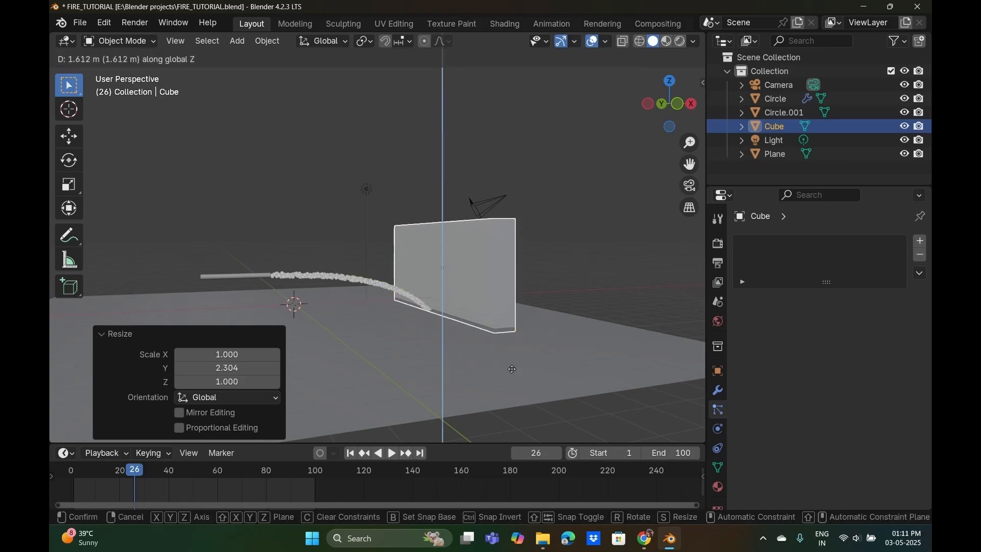
{"action": "left_click", "coordinate": [511, 369]}
{"action": "middle_click_drag", "start_coordinate": [510, 365], "coordinate": [411, 313]}
Add Fluid physics of type Flow to the emitter circle at the pipe's mouth.
{"action": "left_click", "coordinate": [456, 321]}
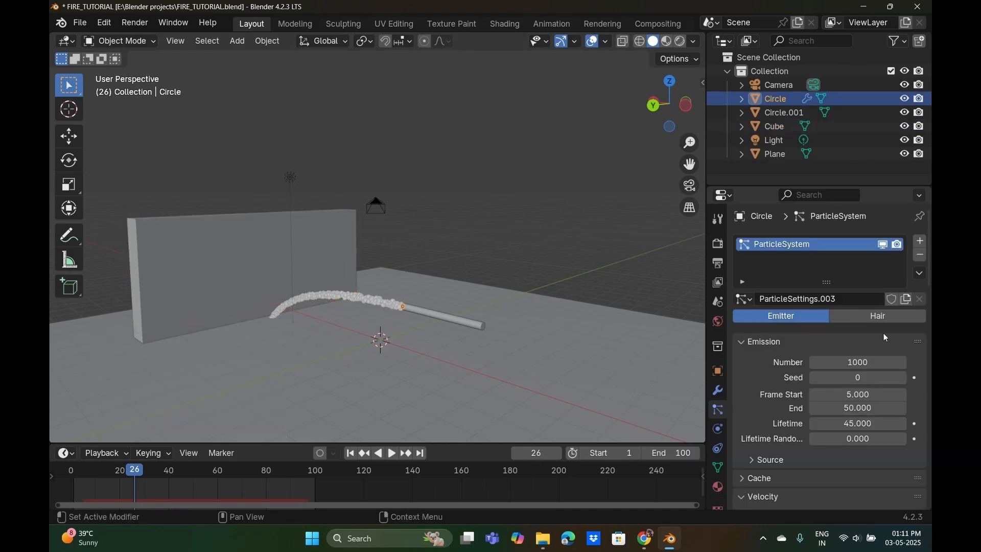
{"action": "middle_click_drag", "start_coordinate": [435, 372], "coordinate": [459, 357]}
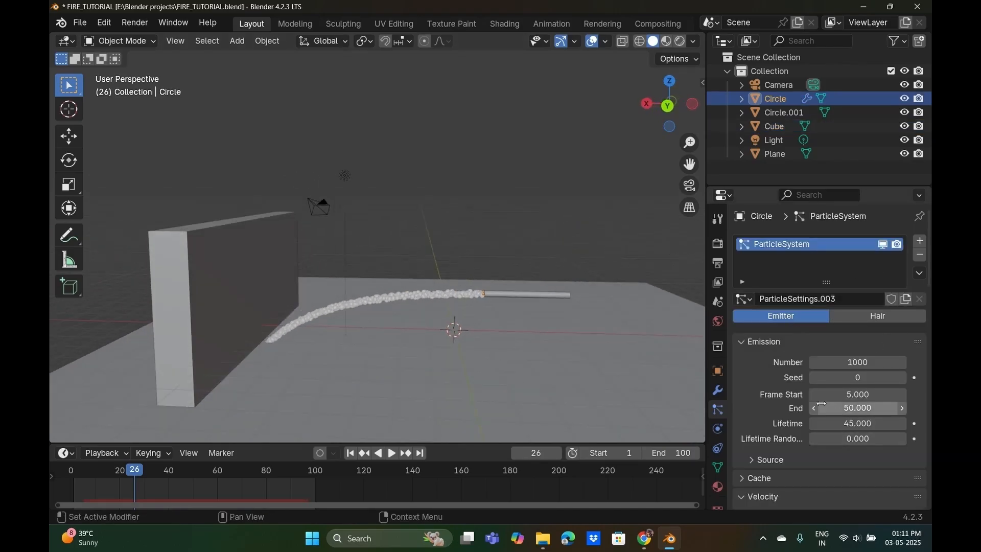
{"action": "left_click", "coordinate": [720, 430]}
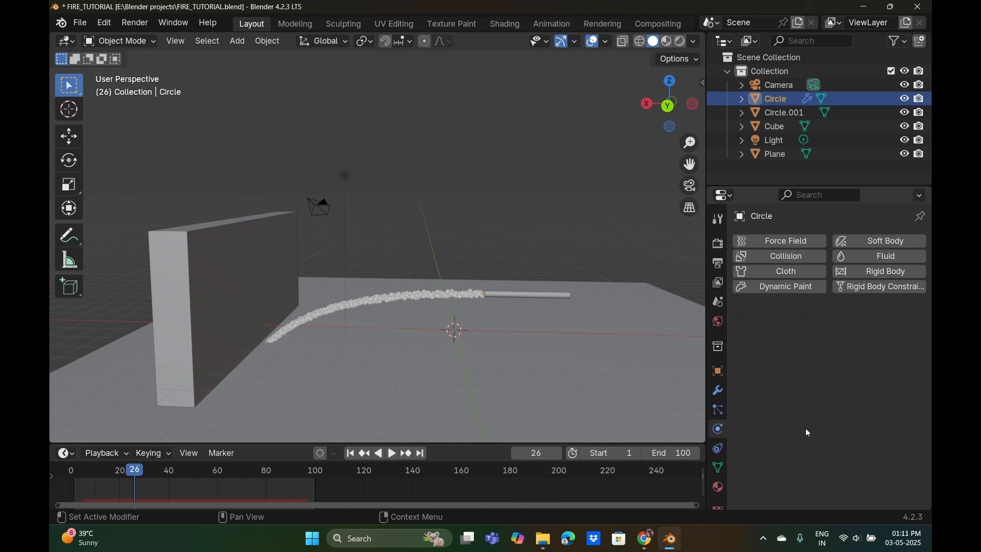
{"action": "left_click", "coordinate": [867, 257]}
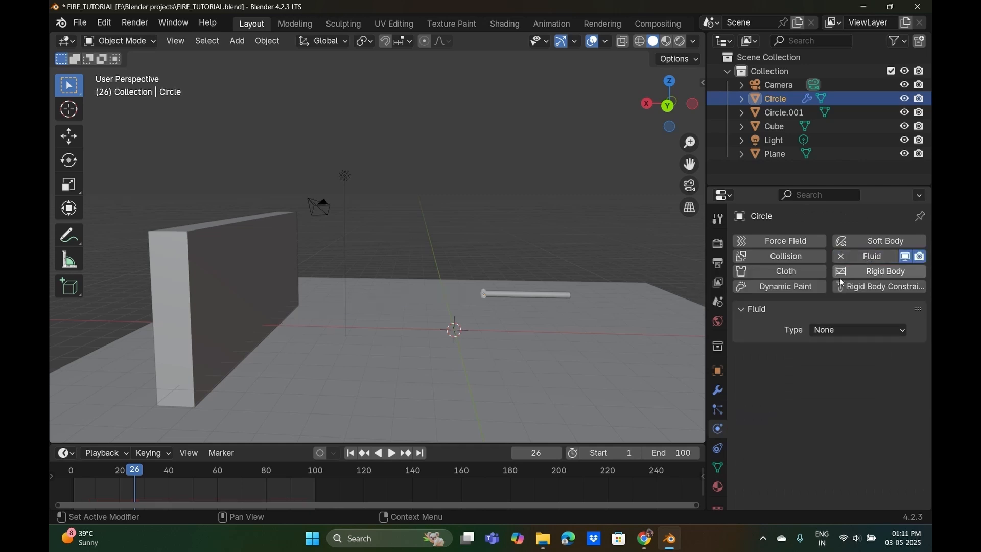
{"action": "left_click", "coordinate": [845, 330]}
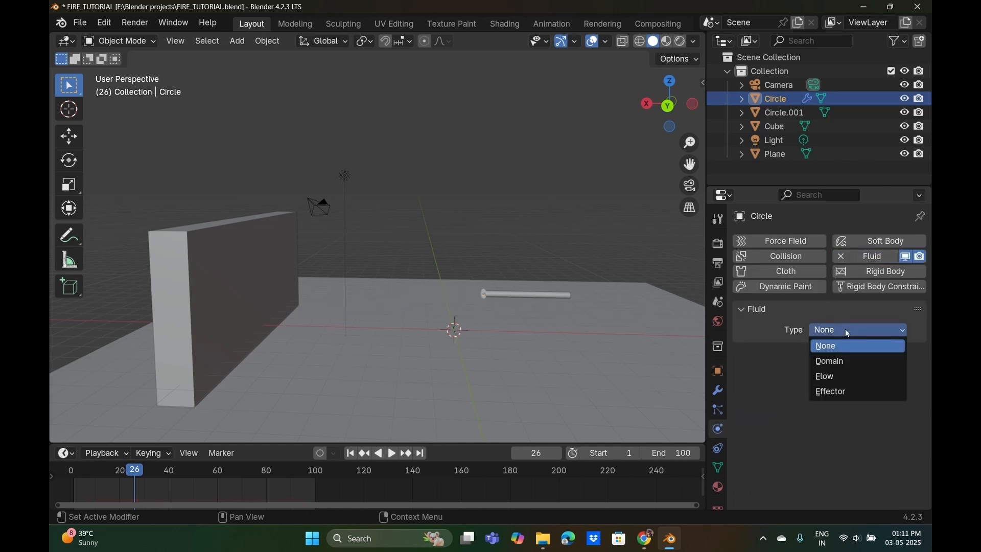
{"action": "left_click", "coordinate": [837, 377]}
Set the circle's Flow Type to Fire + Smoke and its Flow Behavior to Inflow.
{"action": "left_click", "coordinate": [845, 378]}
{"action": "left_click", "coordinate": [843, 402]}
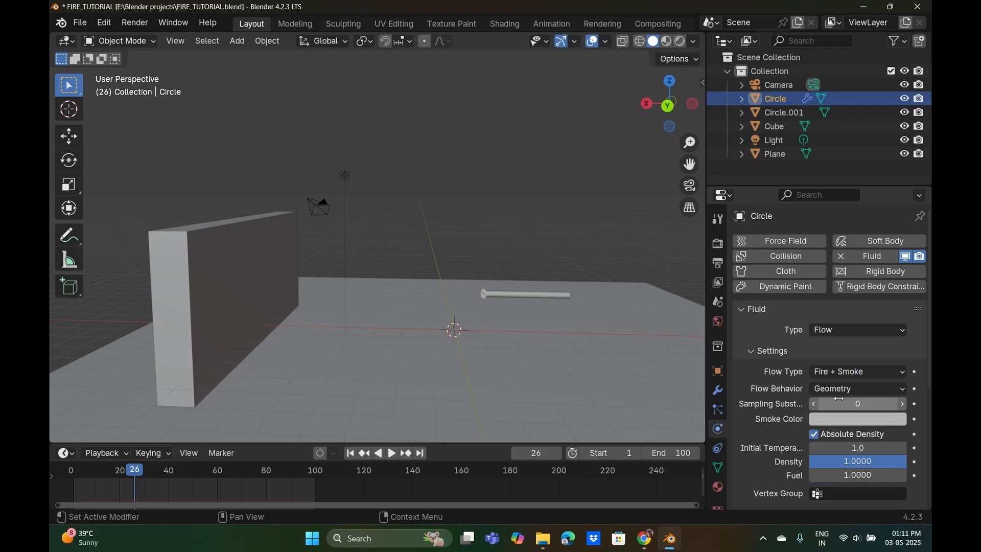
{"action": "left_click", "coordinate": [842, 389]}
{"action": "left_click", "coordinate": [836, 404]}
{"action": "scroll", "coordinate": [837, 405], "scroll_direction": "down", "scroll_amount": 2}
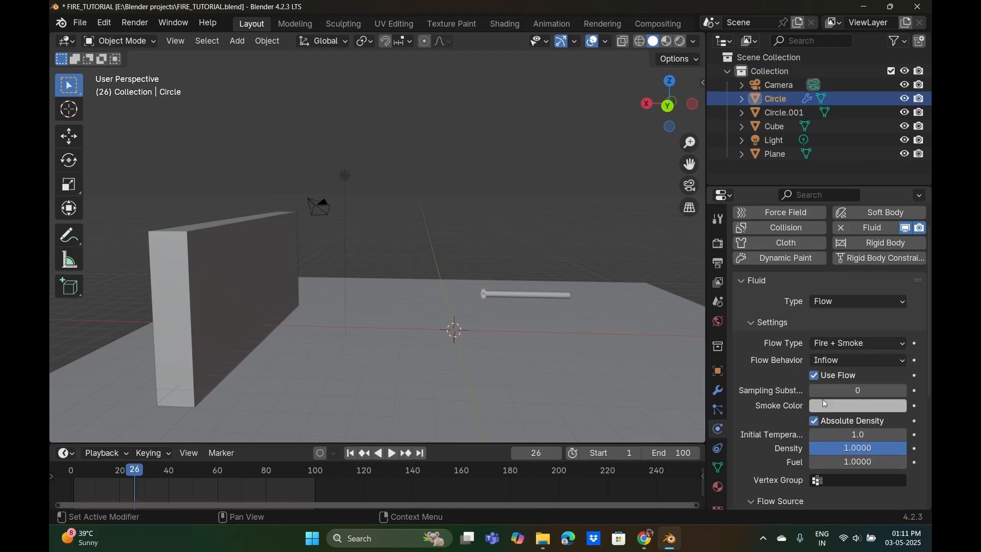
{"action": "scroll", "coordinate": [822, 399], "scroll_direction": "down", "scroll_amount": 4}
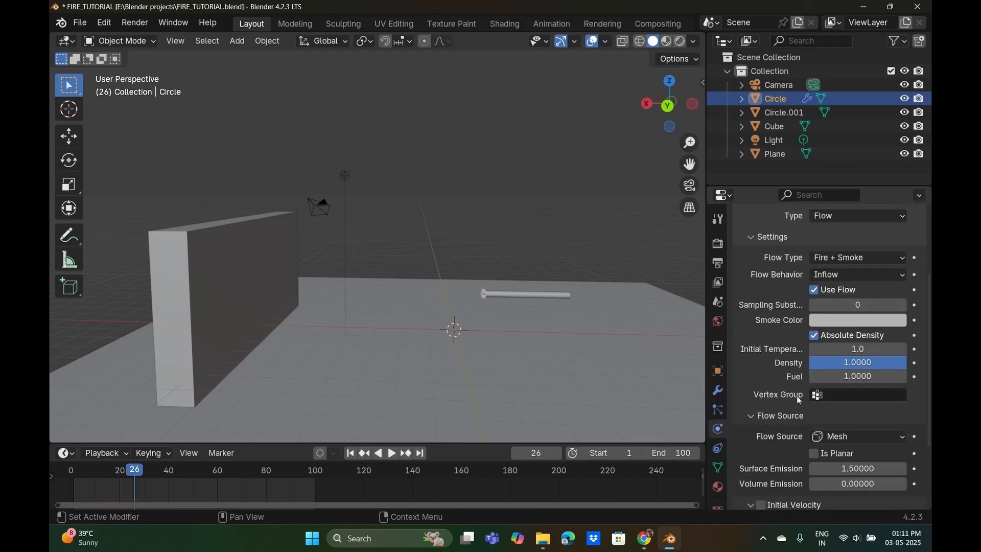
Examine the emitter circle and its particles at the pipe's mouth, during playback and at frame 88.
{"action": "scroll", "coordinate": [487, 317], "scroll_direction": "up", "scroll_amount": 1}
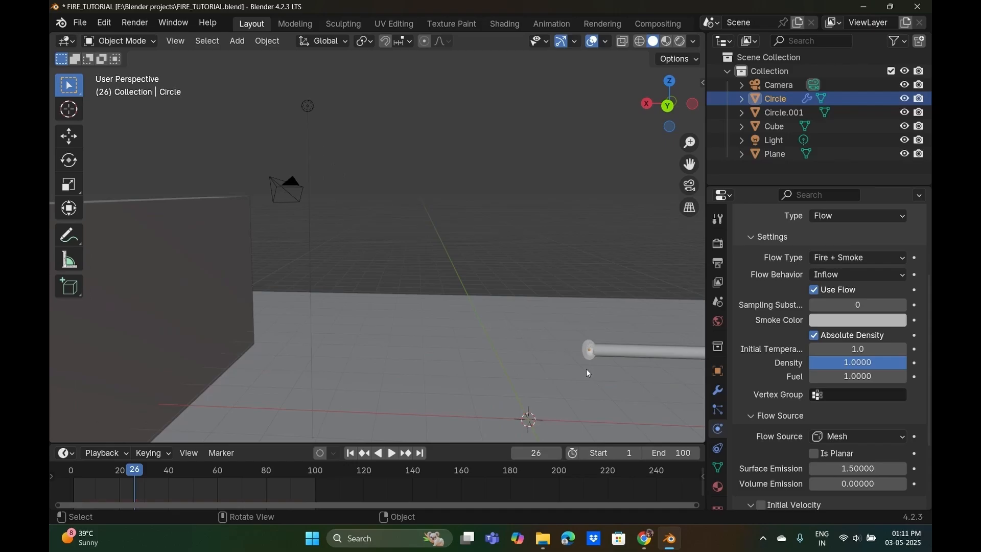
{"action": "middle_click_drag", "start_coordinate": [586, 369], "coordinate": [489, 361], "text": "shift"}
{"action": "scroll", "coordinate": [787, 394], "scroll_direction": "down", "scroll_amount": 2}
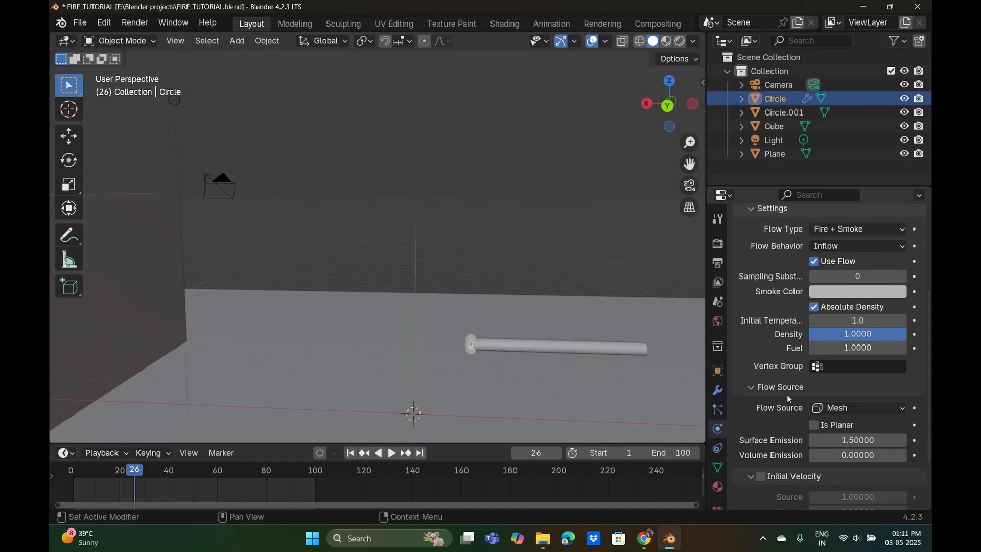
{"action": "middle_click_drag", "start_coordinate": [441, 390], "coordinate": [494, 355]}
{"action": "key", "text": "space"}
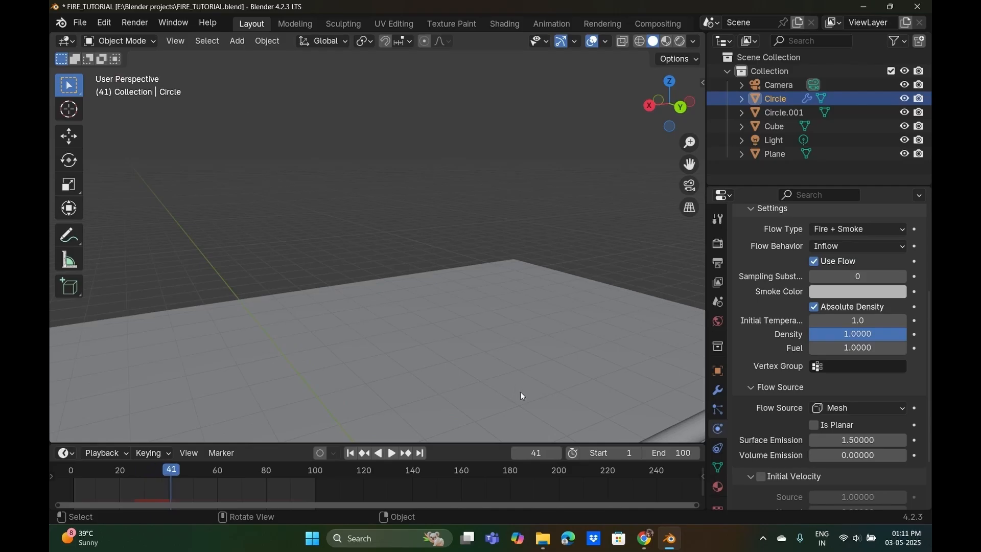
{"action": "middle_click_drag", "start_coordinate": [520, 391], "coordinate": [525, 395]}
{"action": "scroll", "coordinate": [525, 395], "scroll_direction": "down", "scroll_amount": 4}
{"action": "scroll", "coordinate": [513, 357], "scroll_direction": "up", "scroll_amount": 6}
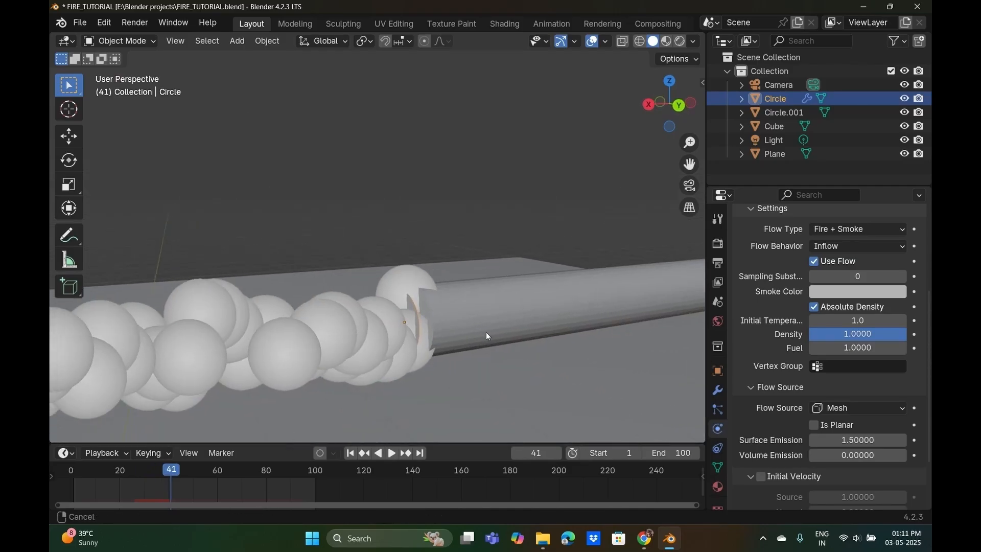
{"action": "middle_click_drag", "start_coordinate": [471, 342], "coordinate": [537, 332]}
{"action": "left_click_drag", "start_coordinate": [153, 469], "coordinate": [286, 471]}
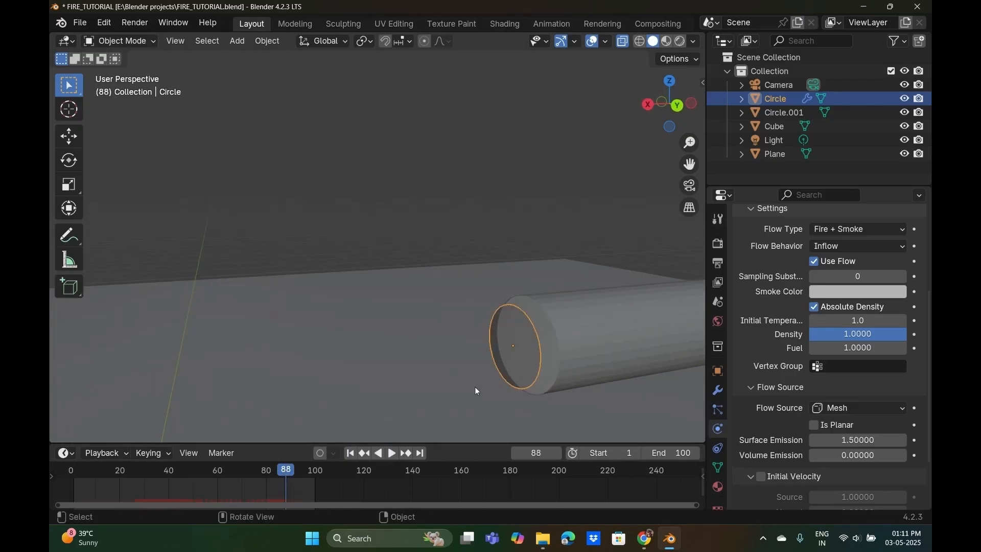
{"action": "key", "text": "alt+z"}
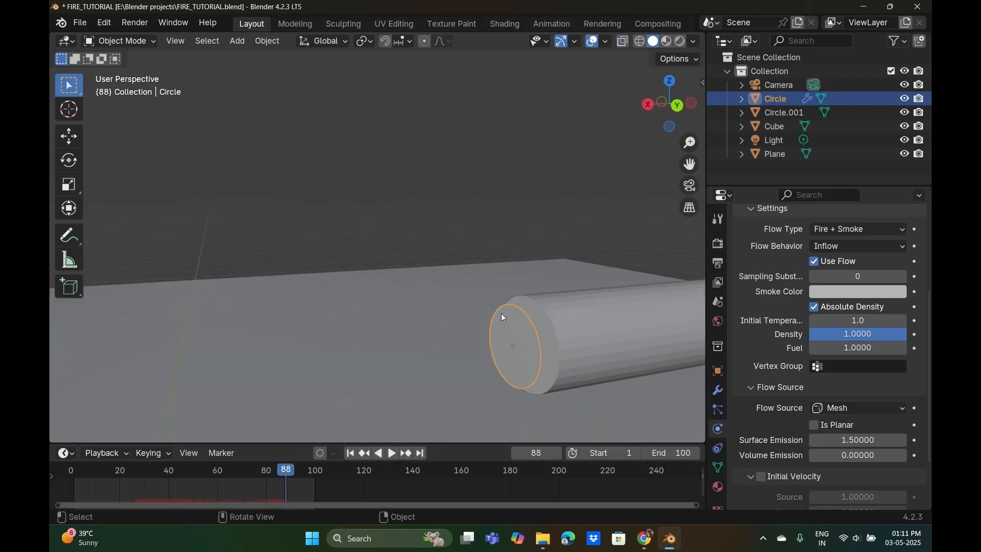
{"action": "scroll", "coordinate": [287, 271], "scroll_direction": "down", "scroll_amount": 5}
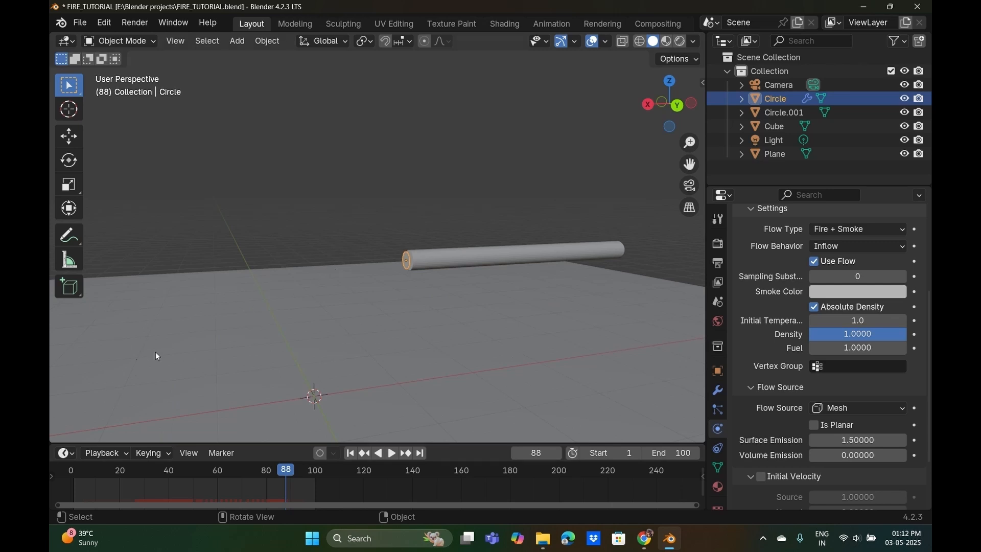
Set the circle's Flow Source to Particle System and assign ParticleSystem as the source.
{"action": "left_click", "coordinate": [861, 407]}
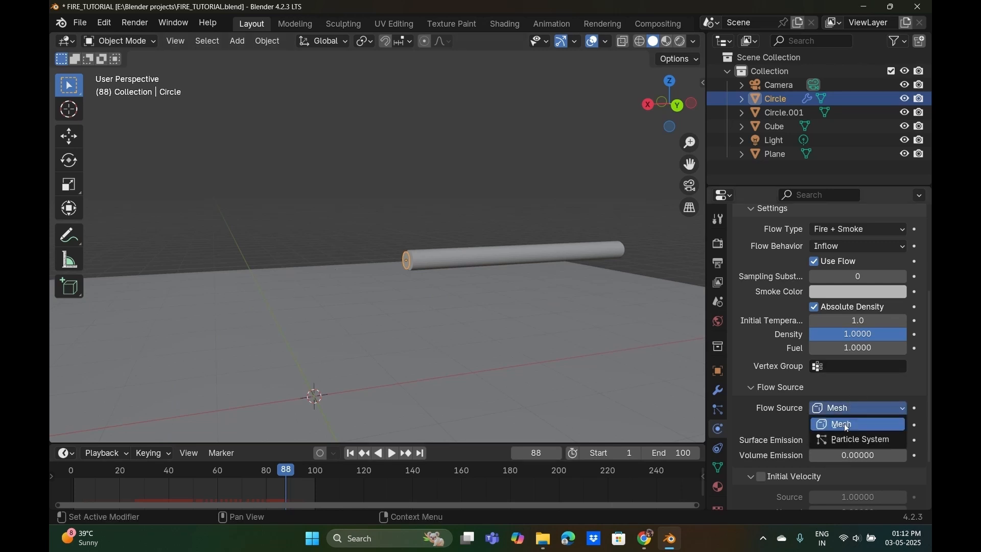
{"action": "left_click", "coordinate": [845, 439]}
{"action": "left_click", "coordinate": [850, 424]}
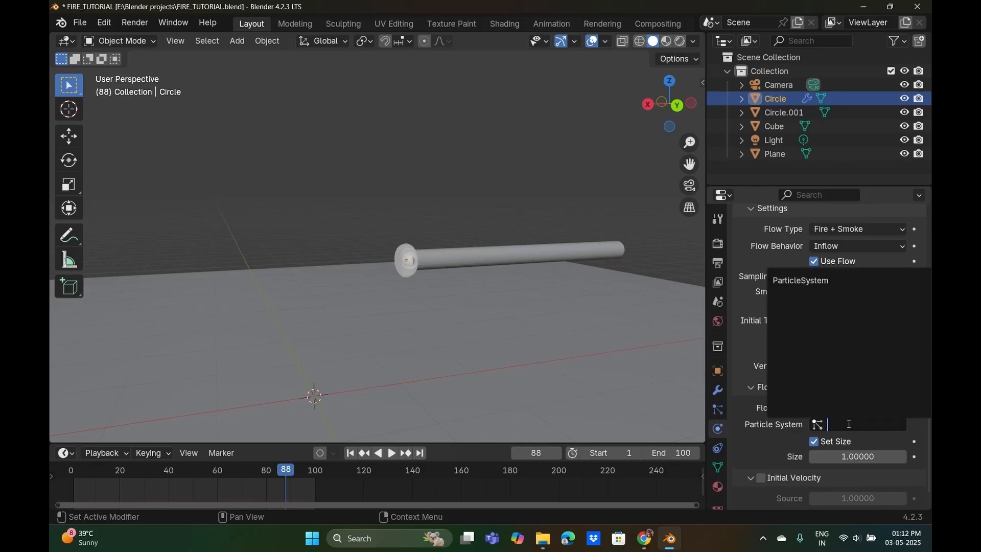
{"action": "left_click", "coordinate": [813, 281]}
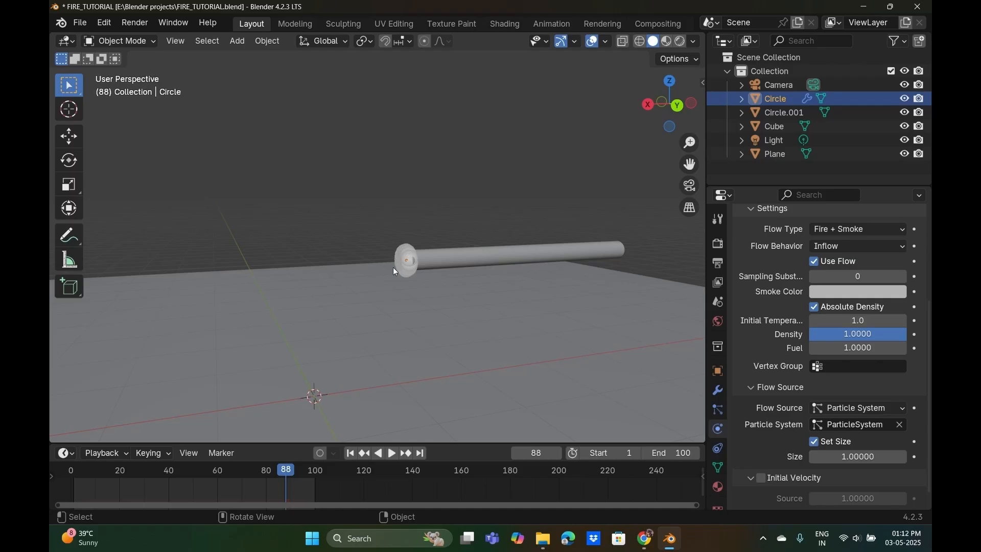
Raise all scene objects together along Z and deselect them.
{"action": "middle_click_drag", "start_coordinate": [247, 293], "coordinate": [335, 257]}
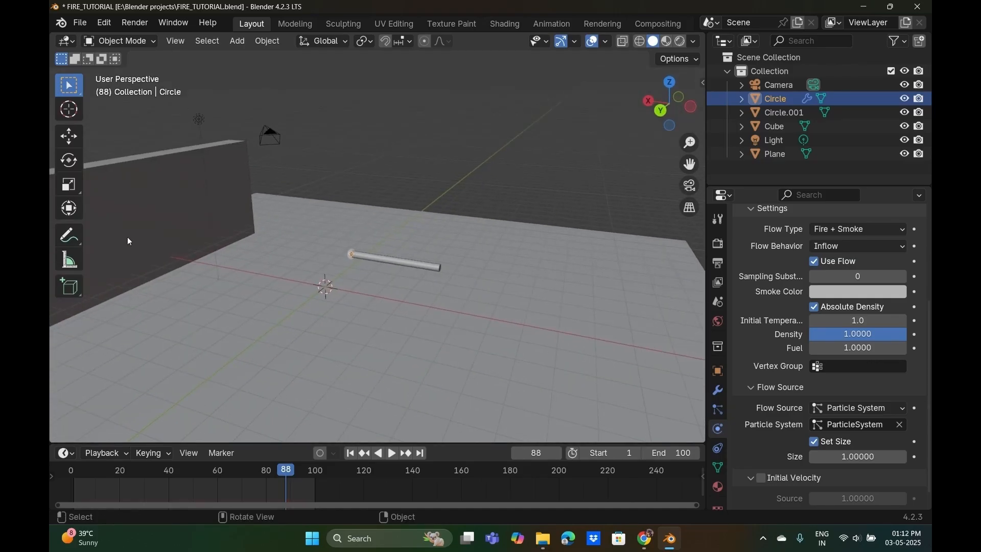
{"action": "middle_click_drag", "start_coordinate": [167, 262], "coordinate": [260, 286]}
{"action": "left_click_drag", "start_coordinate": [166, 176], "coordinate": [405, 308]}
{"action": "key", "text": "g"}
{"action": "key", "text": "z"}
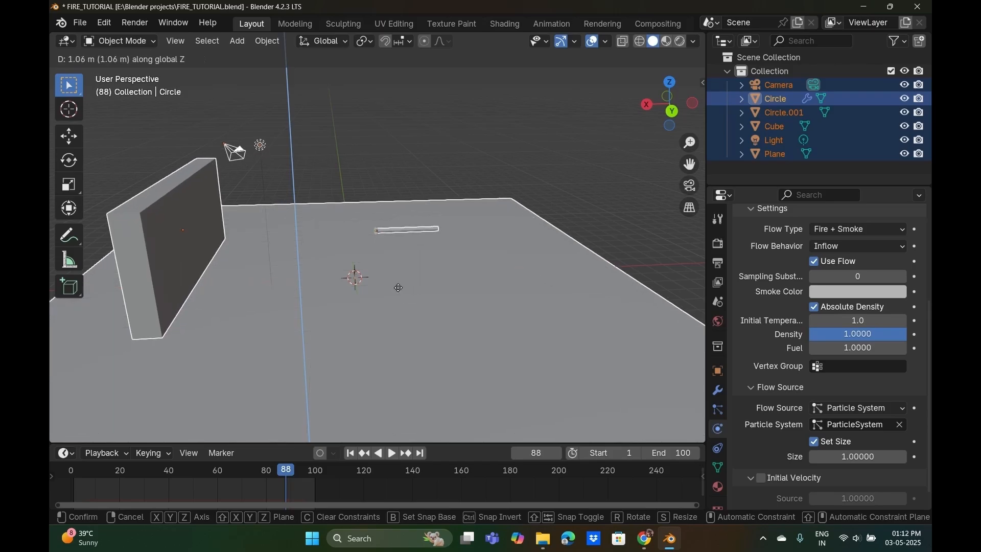
{"action": "left_click", "coordinate": [382, 319]}
{"action": "middle_click_drag", "start_coordinate": [382, 320], "coordinate": [169, 305]}
{"action": "left_click", "coordinate": [540, 203]}
Duplicate the wall in place.
{"action": "middle_click_drag", "start_coordinate": [439, 276], "coordinate": [357, 268]}
{"action": "middle_click_drag", "start_coordinate": [400, 244], "coordinate": [362, 276]}
{"action": "key", "text": "shift+a"}
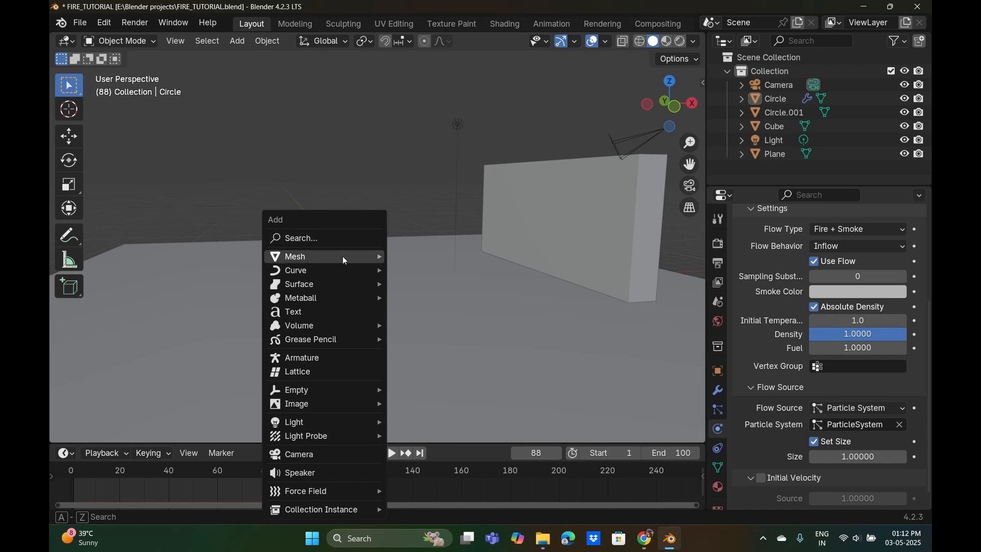
{"action": "left_click", "coordinate": [562, 235]}
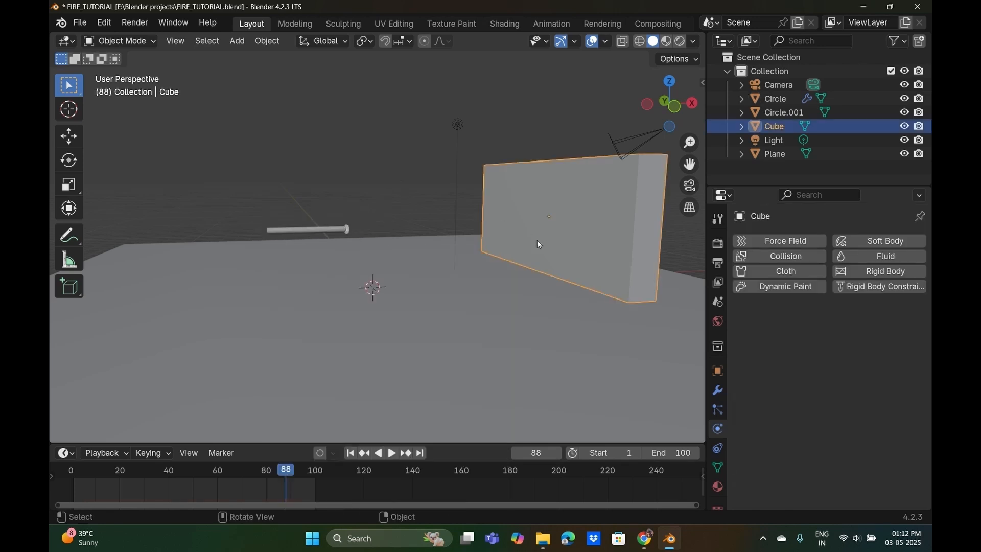
{"action": "key", "text": "shift+d"}
{"action": "right_click", "coordinate": [481, 246]}
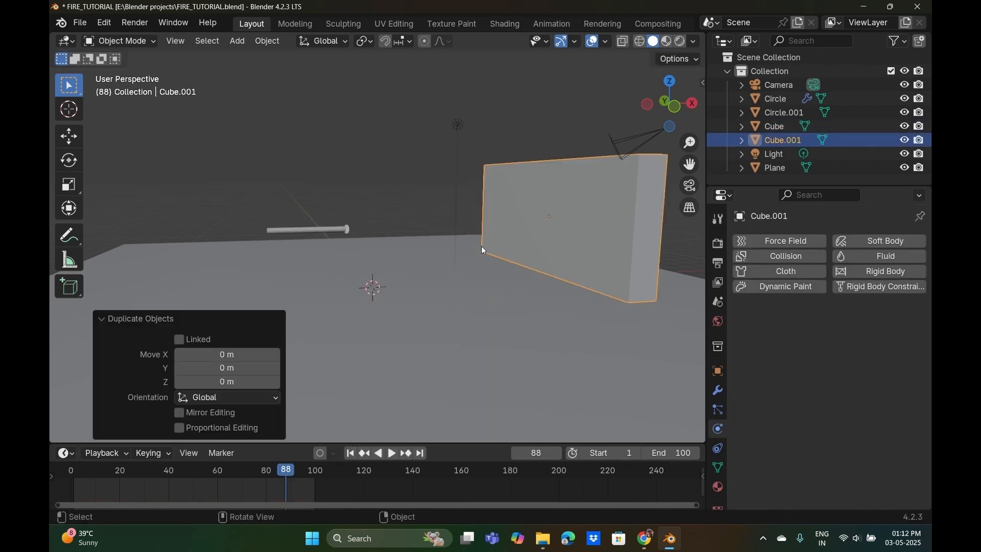
Stretch the duplicated wall by about 9.13 along X and move it about -5.62 m along X, between the pipe and the wall.
{"action": "key", "text": "s"}
{"action": "key", "text": "x"}
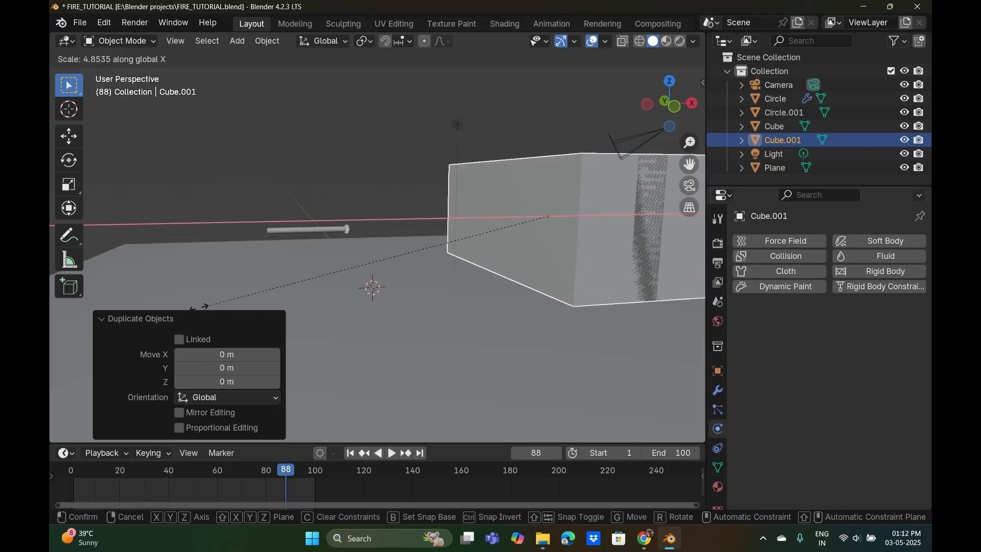
{"action": "left_click", "coordinate": [561, 337]}
{"action": "key", "text": "g"}
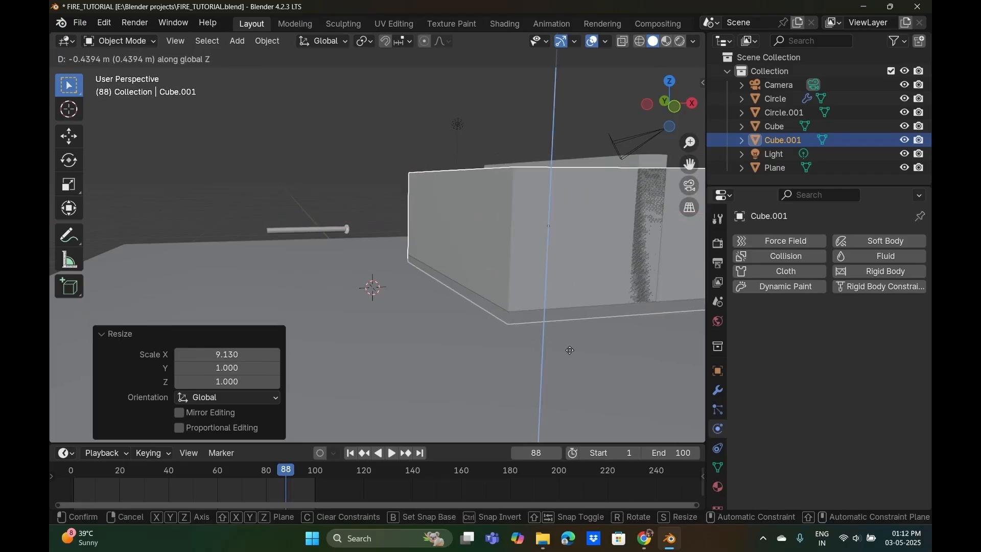
{"action": "key", "text": "x"}
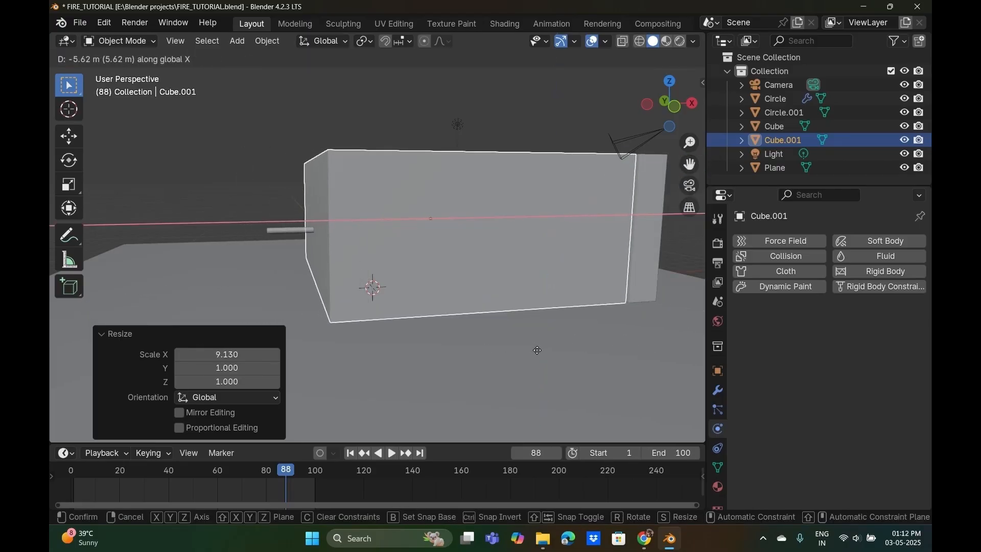
{"action": "left_click", "coordinate": [537, 350]}
Move the stretched block along X until its end snaps to the wall's corner.
{"action": "middle_click_drag", "start_coordinate": [541, 340], "coordinate": [468, 354]}
{"action": "middle_click_drag", "start_coordinate": [607, 215], "coordinate": [460, 293]}
{"action": "scroll", "coordinate": [581, 248], "scroll_direction": "up", "scroll_amount": 5}
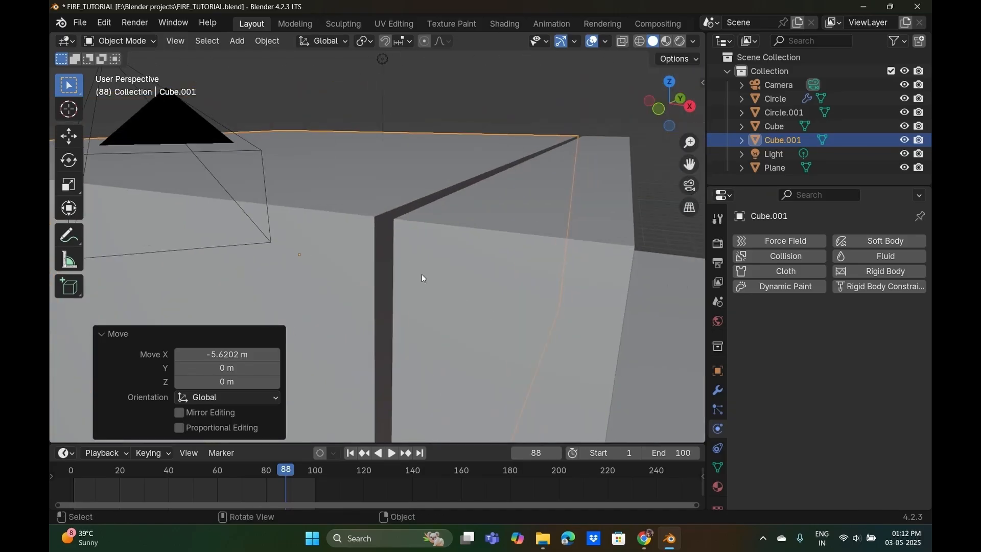
{"action": "key", "text": "g"}
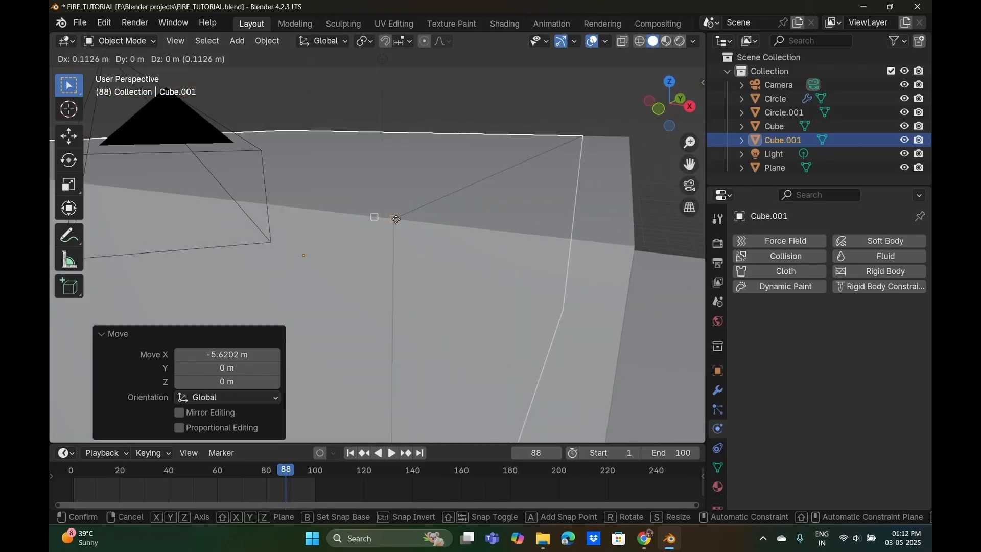
Move the large box about 0.113 m along X, and scale it to 0.484 along Y.
{"action": "left_click", "coordinate": [375, 219]}
{"action": "scroll", "coordinate": [378, 239], "scroll_direction": "down", "scroll_amount": 5}
{"action": "middle_click_drag", "start_coordinate": [375, 254], "coordinate": [475, 327]}
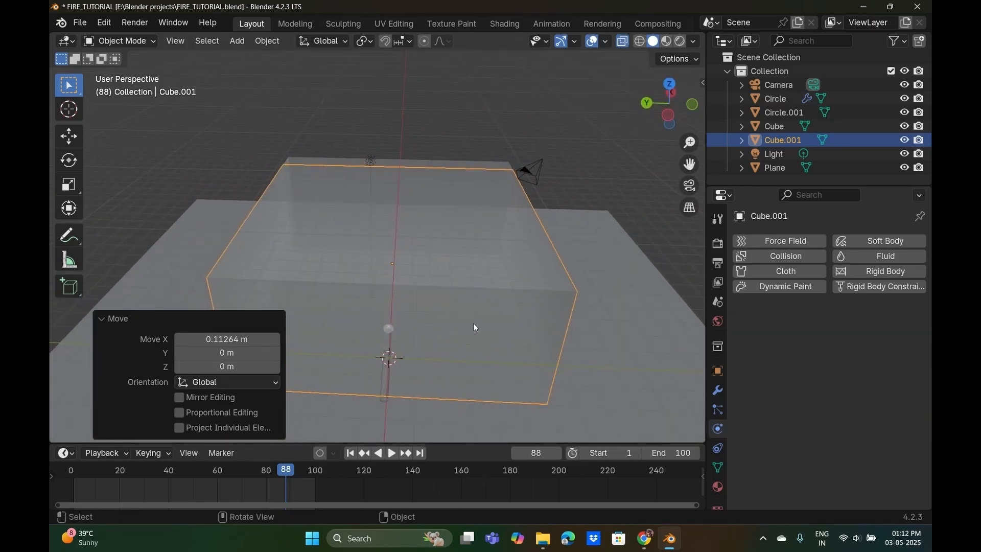
{"action": "key", "text": "s"}
{"action": "key", "text": "y"}
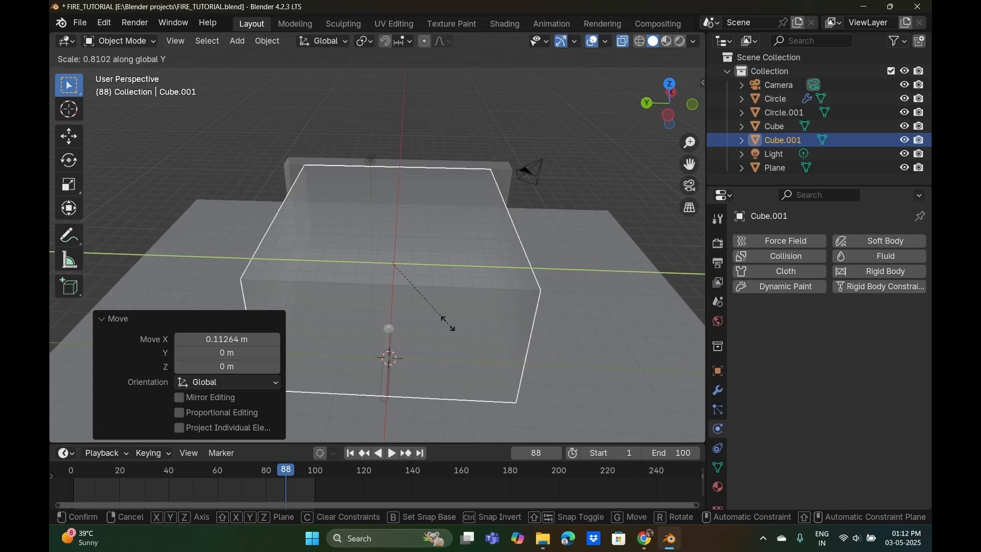
{"action": "left_click", "coordinate": [407, 309]}
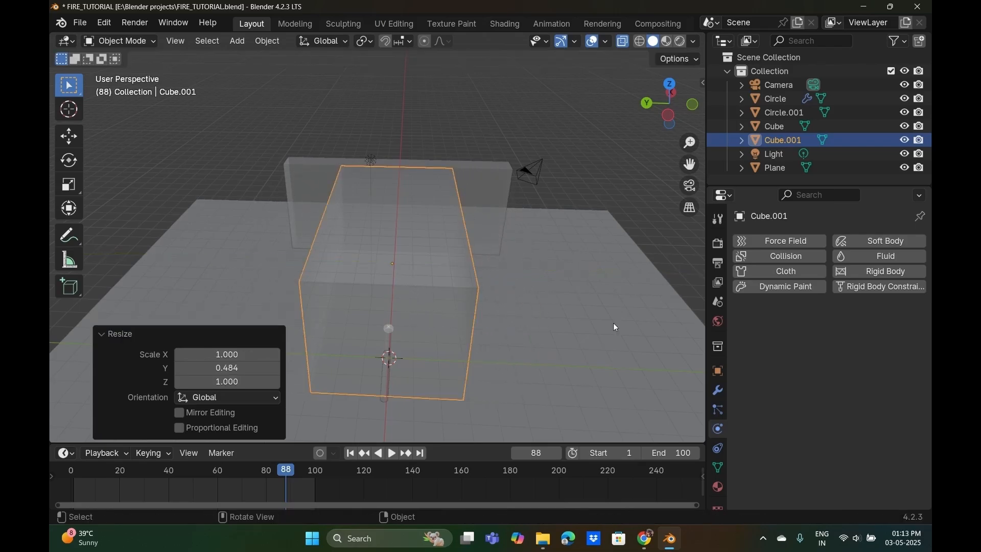
Add fluid physics to the narrowed box and set its type to Domain.
{"action": "left_click", "coordinate": [850, 255]}
{"action": "left_click", "coordinate": [820, 329]}
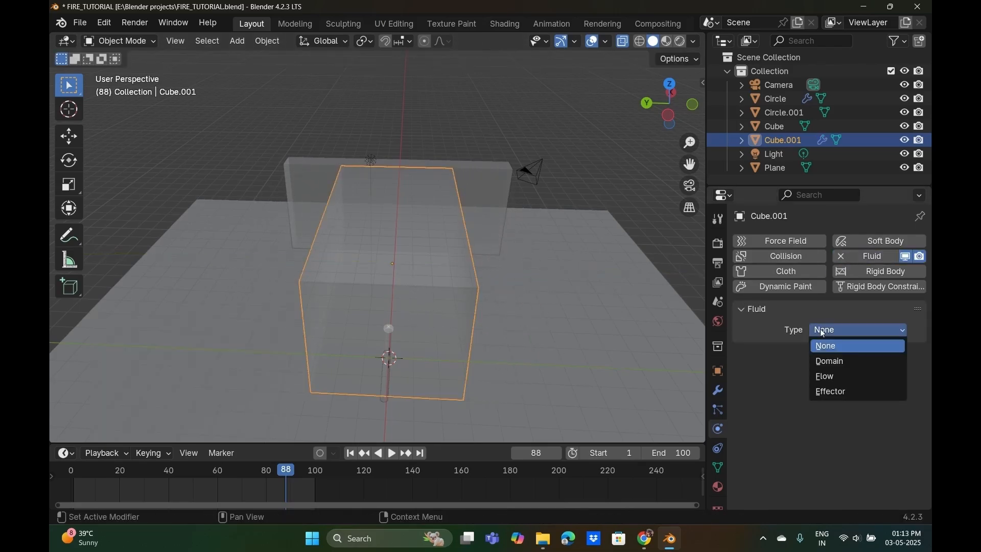
{"action": "left_click", "coordinate": [837, 361]}
Play the fire simulation and check how the flames travel from the pipe through the domain.
{"action": "middle_click_drag", "start_coordinate": [599, 311], "coordinate": [421, 336]}
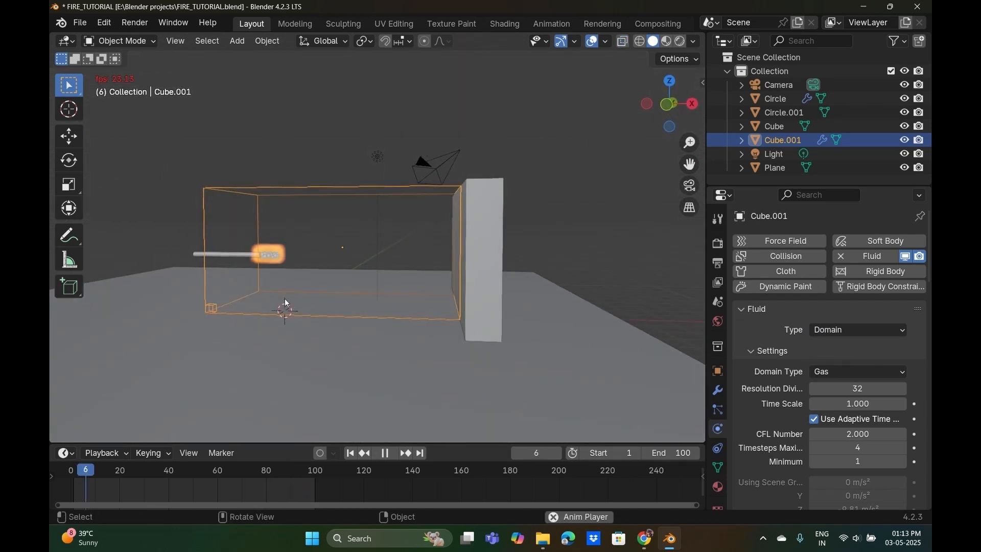
{"action": "key", "text": "space"}
{"action": "scroll", "coordinate": [348, 293], "scroll_direction": "up", "scroll_amount": 3}
{"action": "middle_click_drag", "start_coordinate": [348, 293], "coordinate": [459, 348], "text": "shift"}
{"action": "scroll", "coordinate": [370, 304], "scroll_direction": "down", "scroll_amount": 5}
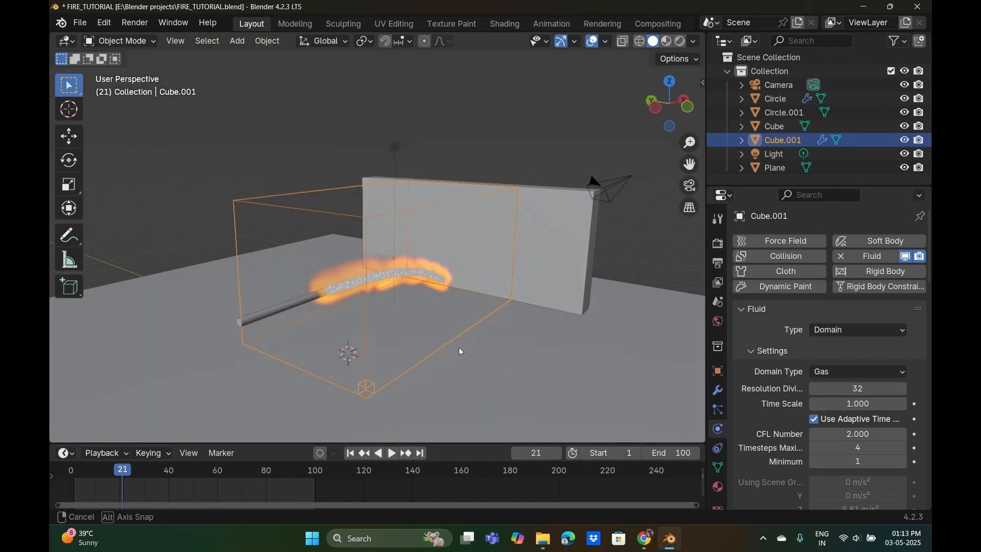
Switch the flow source of the emitter circle at the pipe's end to Mesh.
{"action": "left_click", "coordinate": [720, 410]}
{"action": "left_click", "coordinate": [718, 428]}
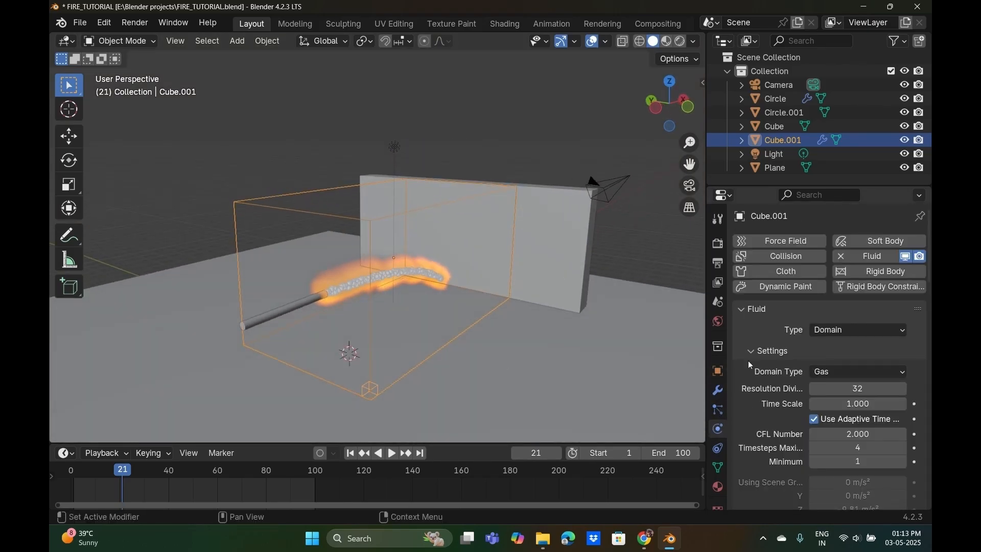
{"action": "left_click", "coordinate": [328, 294]}
{"action": "scroll", "coordinate": [838, 379], "scroll_direction": "down", "scroll_amount": 5}
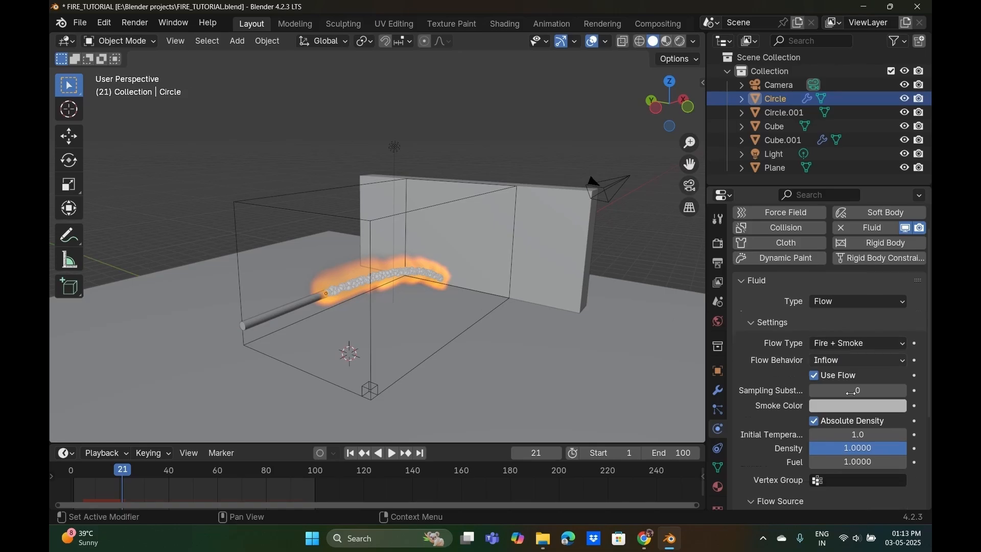
{"action": "left_click", "coordinate": [839, 424]}
{"action": "scroll", "coordinate": [348, 300], "scroll_direction": "up", "scroll_amount": 4}
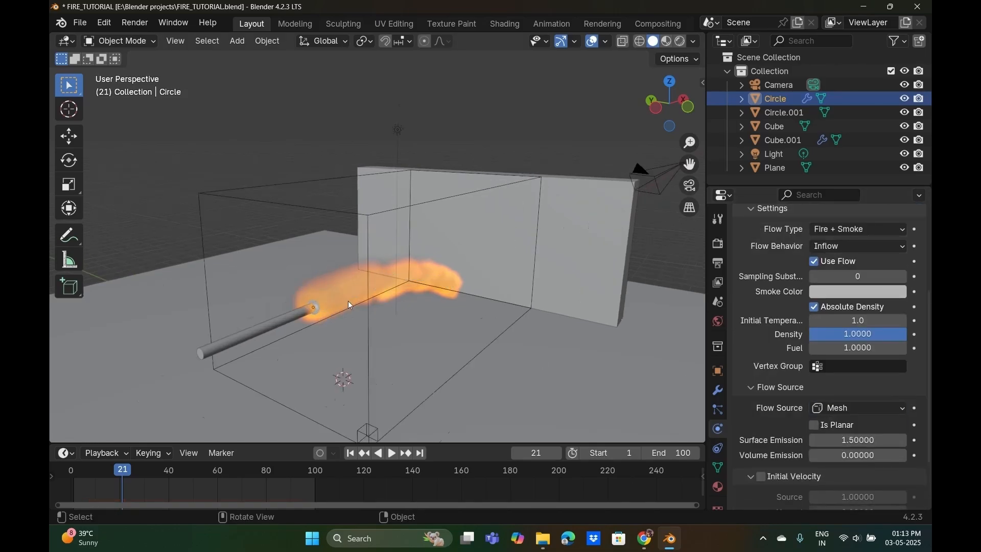
Replay the simulation from the start and examine the fire up close at the pipe's end.
{"action": "key", "text": "space"}
{"action": "left_click_drag", "start_coordinate": [162, 470], "coordinate": [53, 464]}
{"action": "key", "text": "space"}
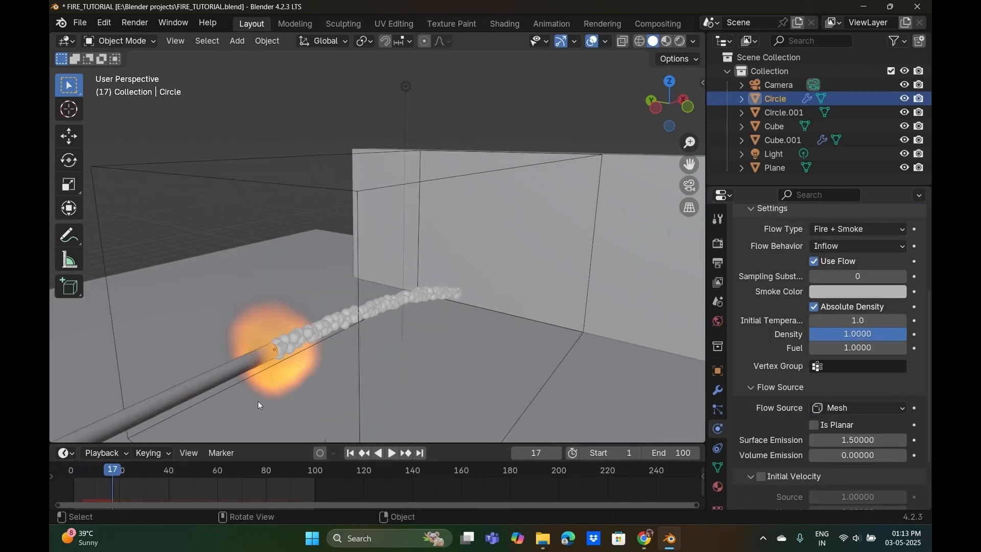
{"action": "middle_click_drag", "start_coordinate": [259, 400], "coordinate": [299, 301]}
{"action": "scroll", "coordinate": [249, 304], "scroll_direction": "up", "scroll_amount": 2}
{"action": "scroll", "coordinate": [220, 370], "scroll_direction": "up", "scroll_amount": 3}
{"action": "key", "text": "space"}
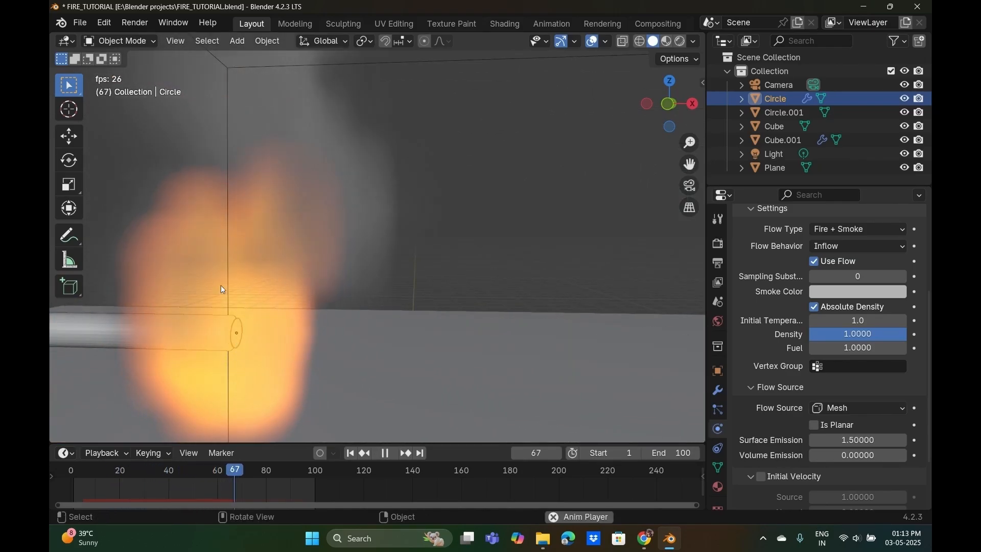
Set the emitter circle's flow source to Particle System and review the fire stream from several angles.
{"action": "left_click", "coordinate": [853, 407]}
{"action": "left_click", "coordinate": [853, 412]}
{"action": "scroll", "coordinate": [473, 310], "scroll_direction": "down", "scroll_amount": 8}
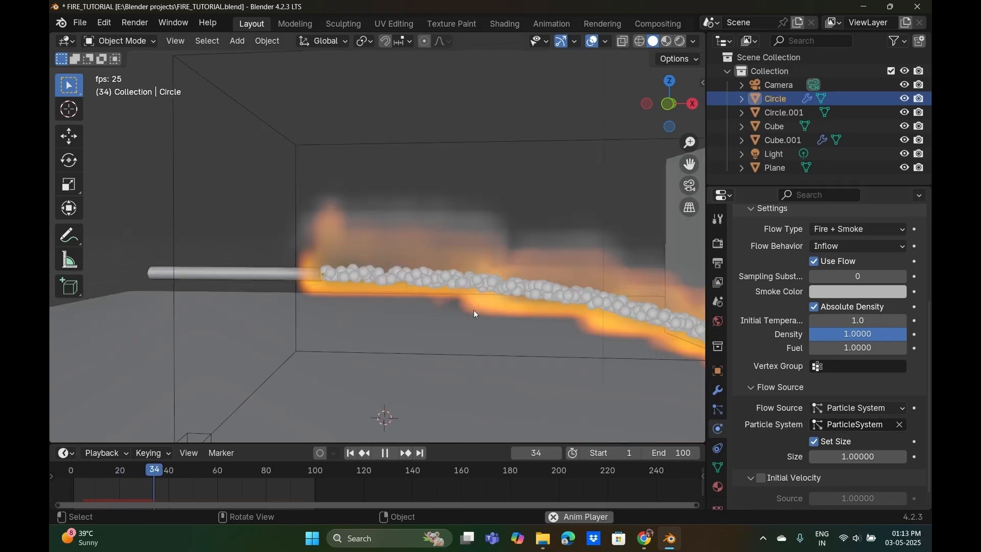
{"action": "scroll", "coordinate": [451, 341], "scroll_direction": "up", "scroll_amount": 3}
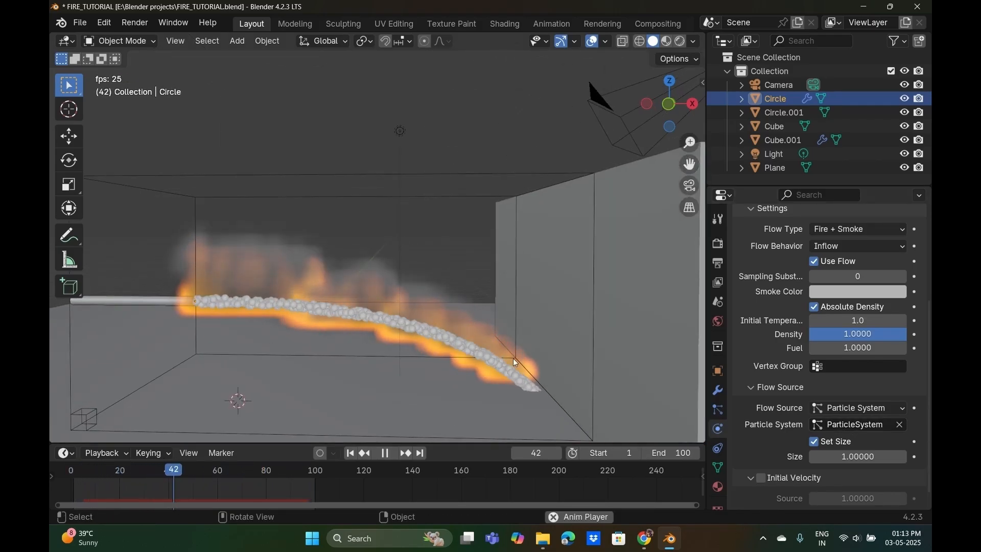
{"action": "middle_click_drag", "start_coordinate": [428, 309], "coordinate": [395, 391]}
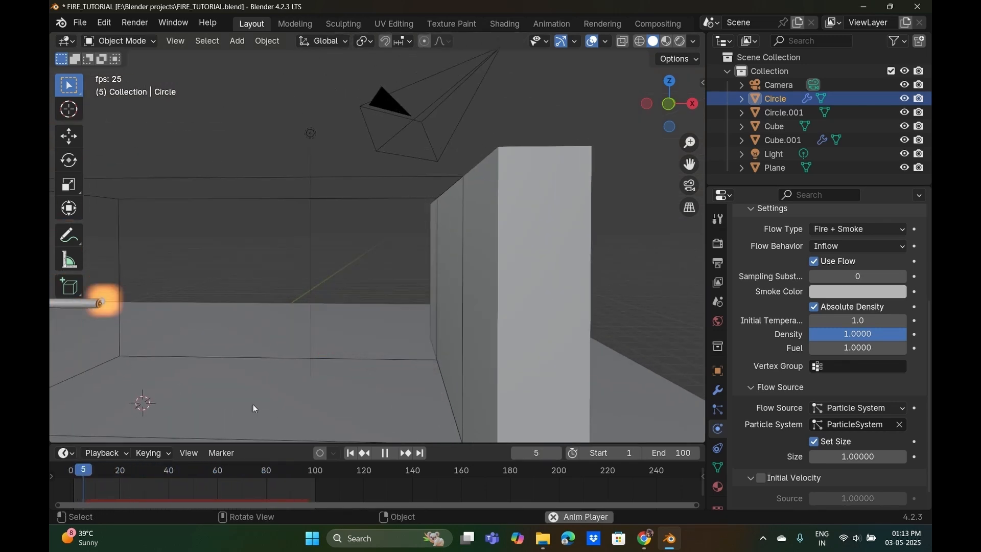
{"action": "middle_click_drag", "start_coordinate": [253, 404], "coordinate": [343, 422]}
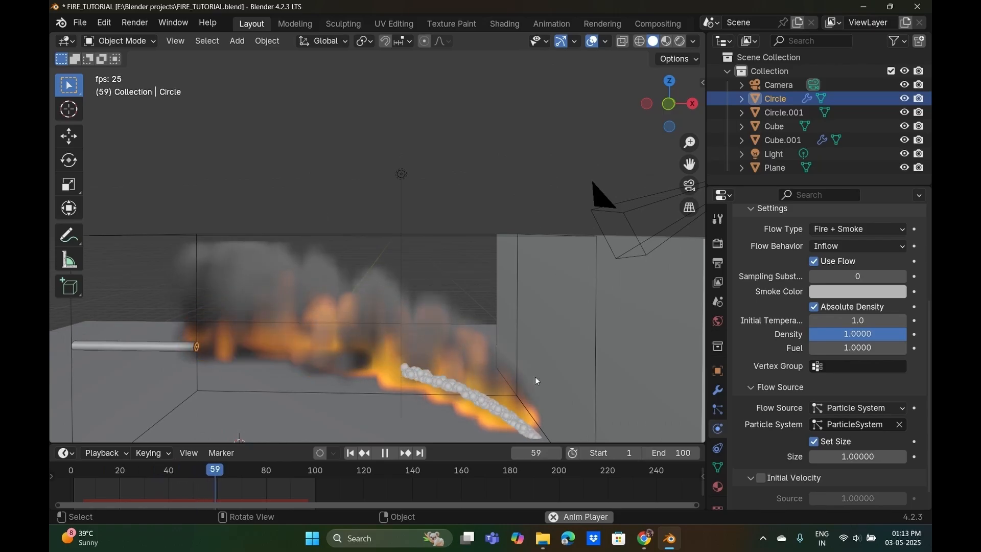
{"action": "middle_click_drag", "start_coordinate": [408, 381], "coordinate": [535, 328]}
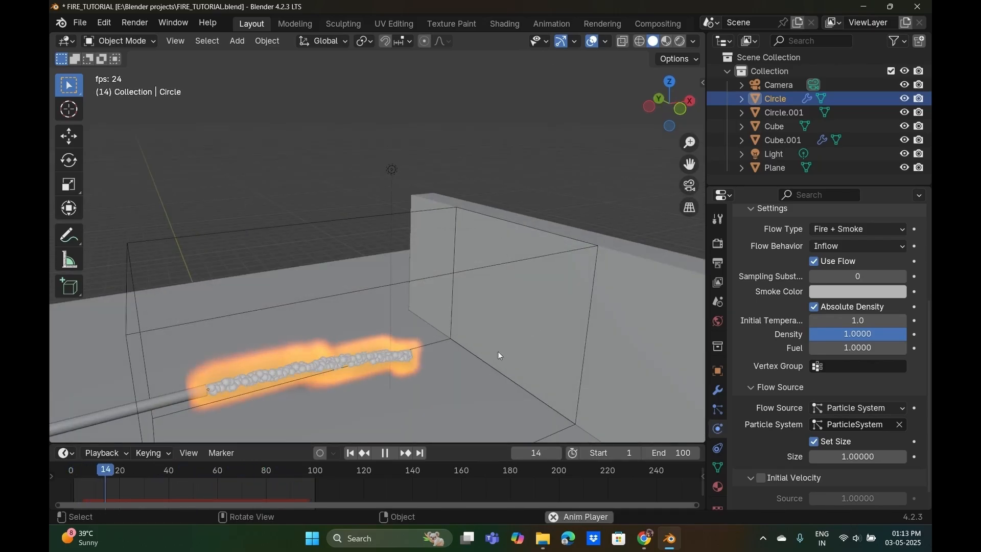
Enable the Right and Bottom border collisions and Adaptive Domain on the fluid domain box.
{"action": "left_click", "coordinate": [529, 309]}
{"action": "left_click", "coordinate": [532, 258]}
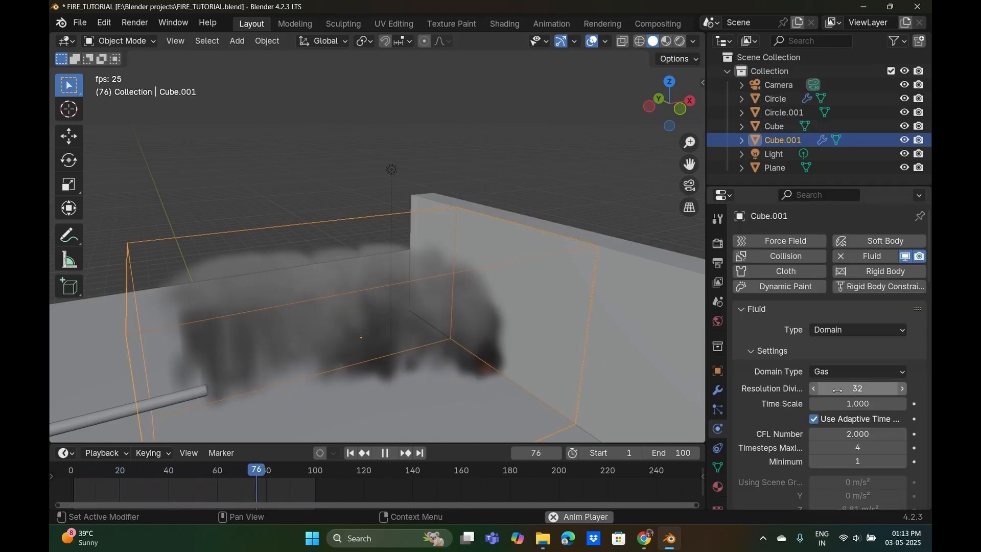
{"action": "scroll", "coordinate": [837, 384], "scroll_direction": "down", "scroll_amount": 5}
{"action": "scroll", "coordinate": [837, 384], "scroll_direction": "down", "scroll_amount": 6}
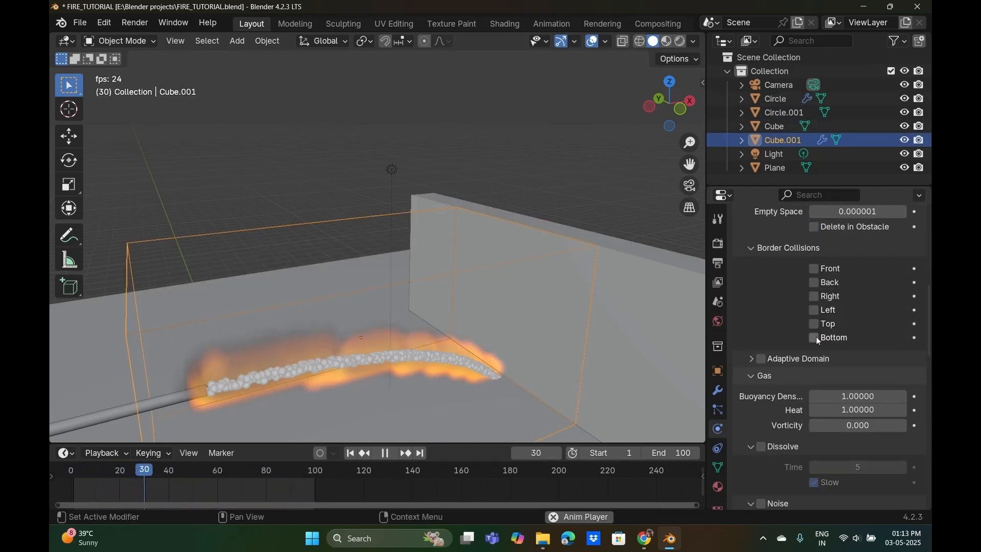
{"action": "left_click", "coordinate": [814, 337]}
{"action": "scroll", "coordinate": [579, 360], "scroll_direction": "down", "scroll_amount": 4}
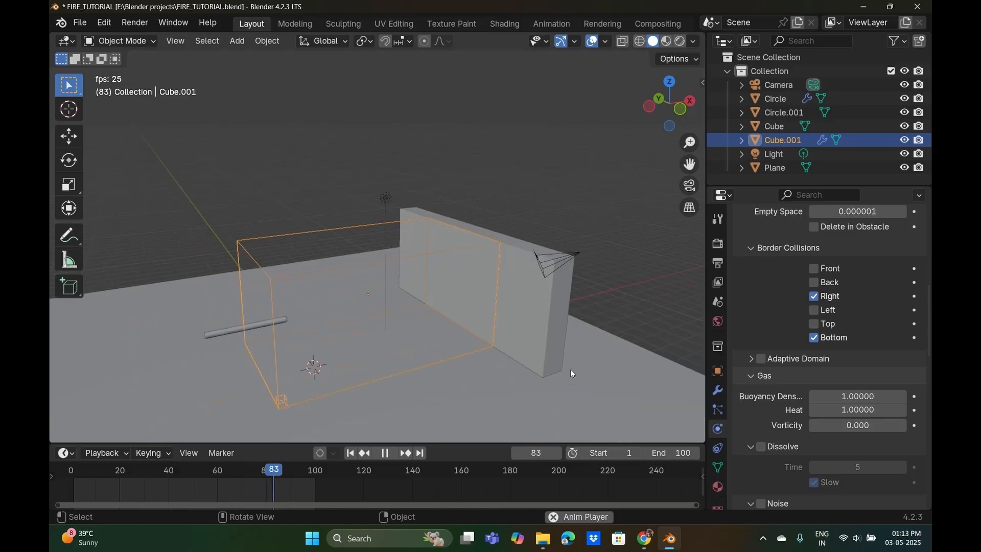
{"action": "key", "text": "KP_1"}
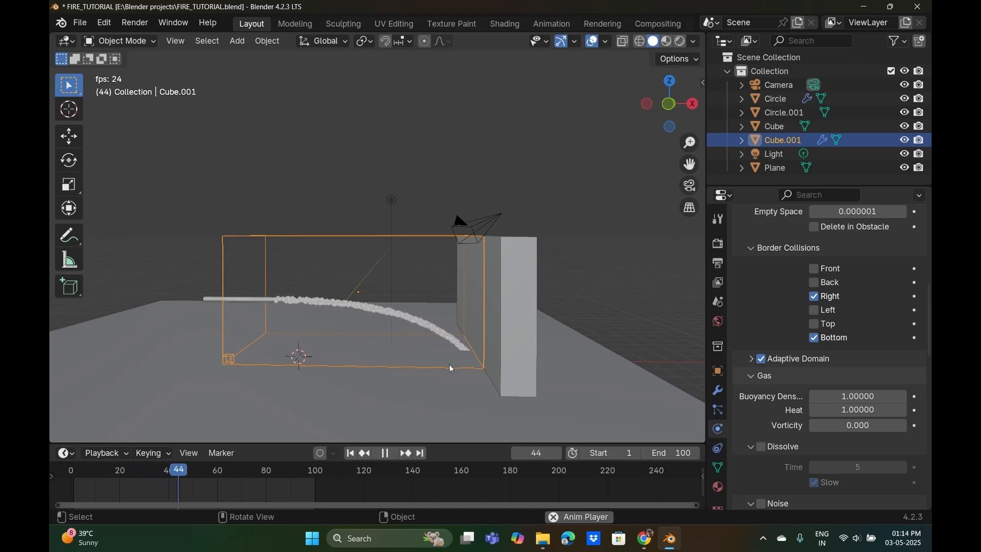
{"action": "scroll", "coordinate": [449, 364], "scroll_direction": "up", "scroll_amount": 3}
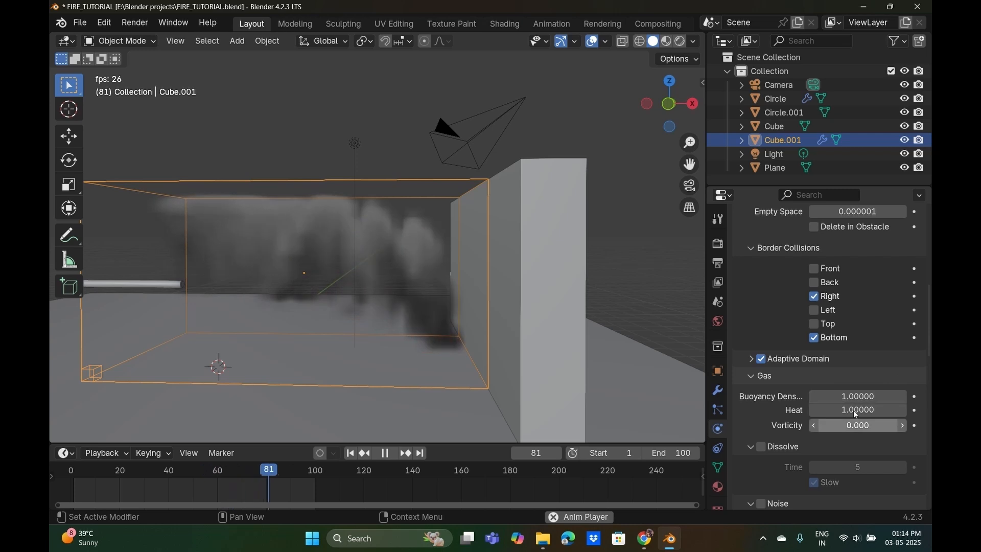
Set the domain's maximum timesteps to 7 and replay the simulation.
{"action": "scroll", "coordinate": [857, 414], "scroll_direction": "up", "scroll_amount": 8}
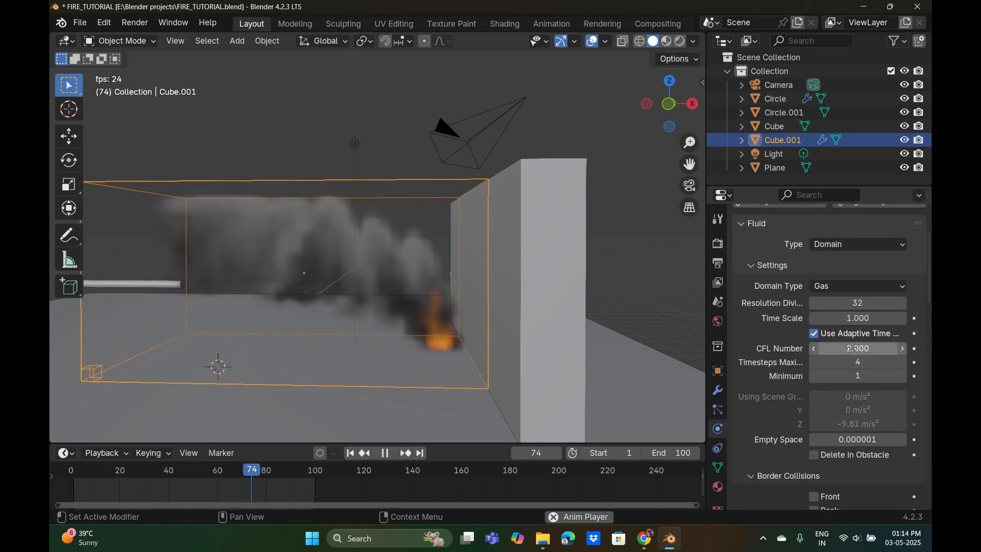
{"action": "left_click", "coordinate": [903, 362]}
{"action": "left_click", "coordinate": [903, 363]}
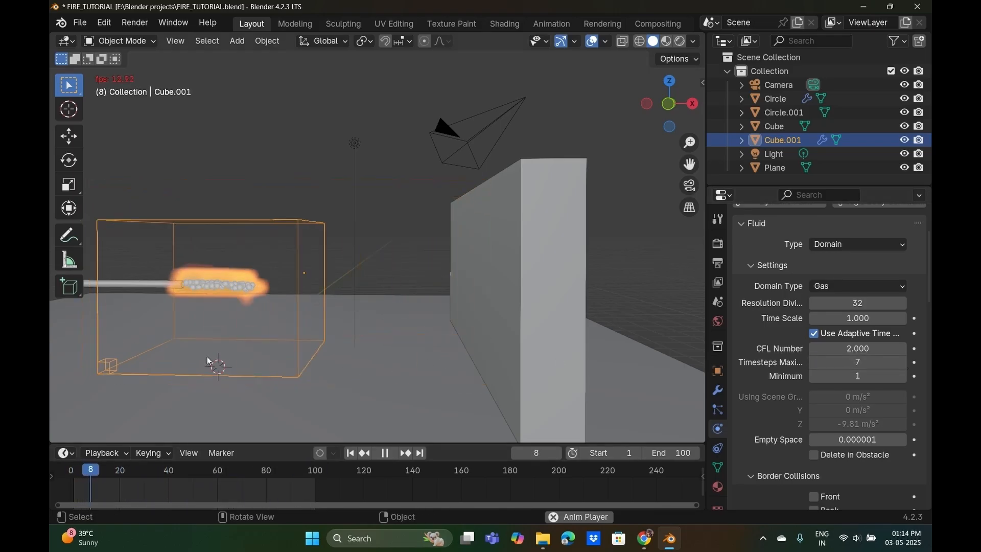
{"action": "key", "text": "space"}
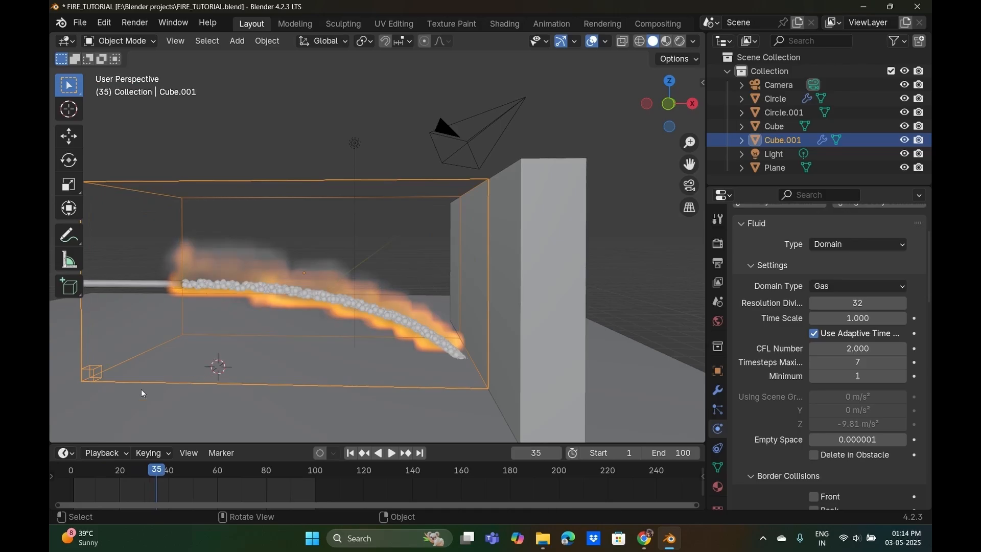
Select the emitter circle at the pipe's end and examine its fluid flow settings.
{"action": "scroll", "coordinate": [438, 358], "scroll_direction": "up", "scroll_amount": 2}
{"action": "left_click", "coordinate": [485, 403]}
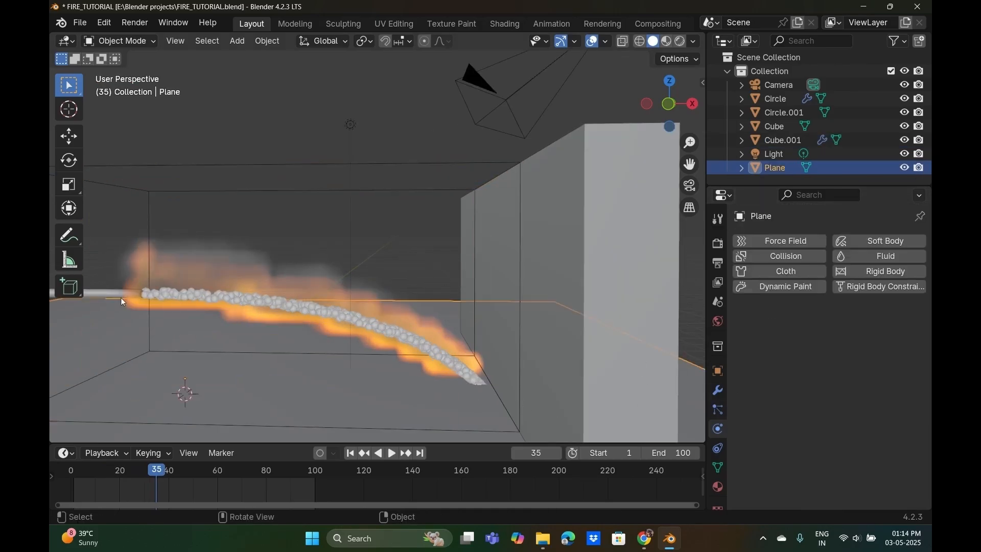
{"action": "left_click", "coordinate": [151, 293]}
{"action": "scroll", "coordinate": [851, 379], "scroll_direction": "down", "scroll_amount": 5}
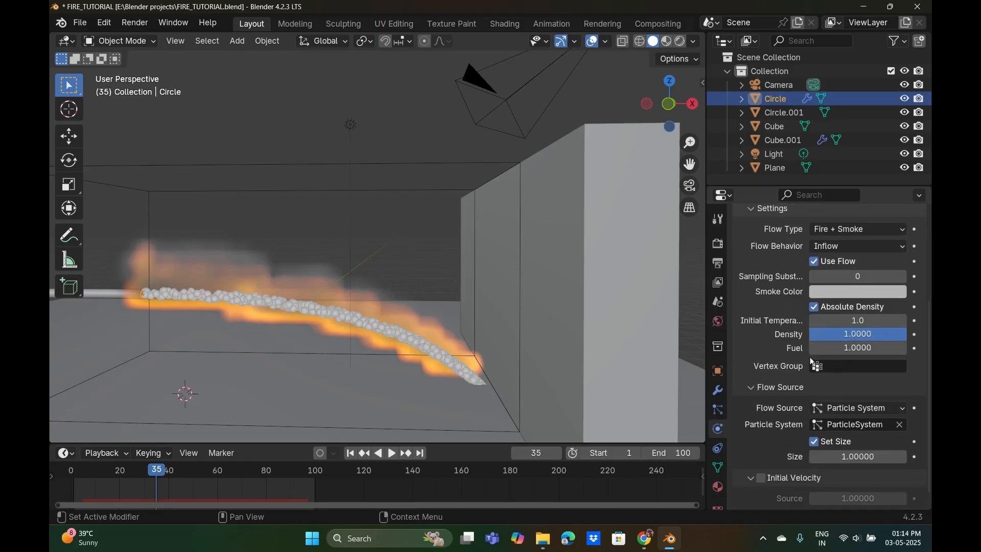
{"action": "scroll", "coordinate": [789, 362], "scroll_direction": "up", "scroll_amount": 5}
Try Collection as the effector collection in the emitter's particle field weights and replay the simulation.
{"action": "left_click", "coordinate": [722, 414]}
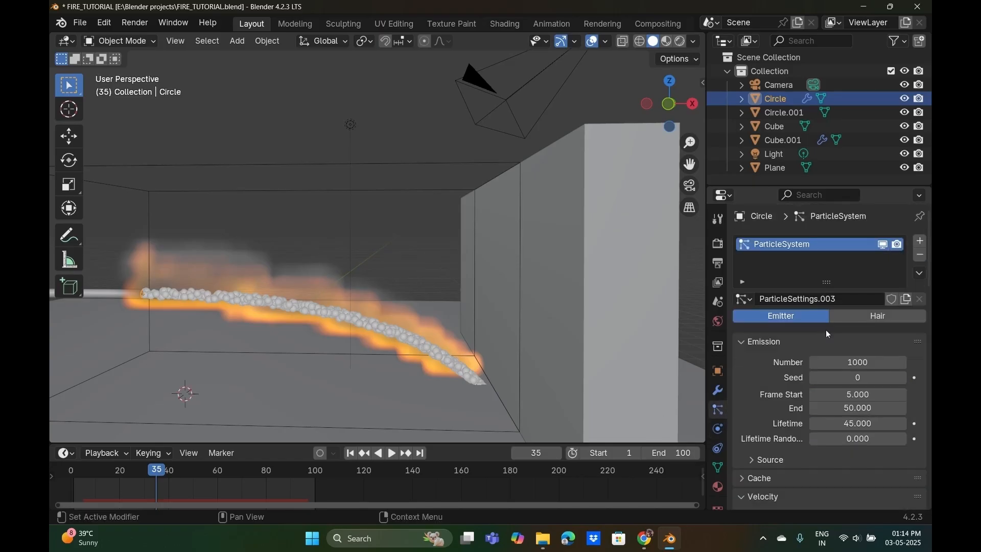
{"action": "scroll", "coordinate": [832, 364], "scroll_direction": "down", "scroll_amount": 10}
{"action": "scroll", "coordinate": [831, 363], "scroll_direction": "down", "scroll_amount": 6}
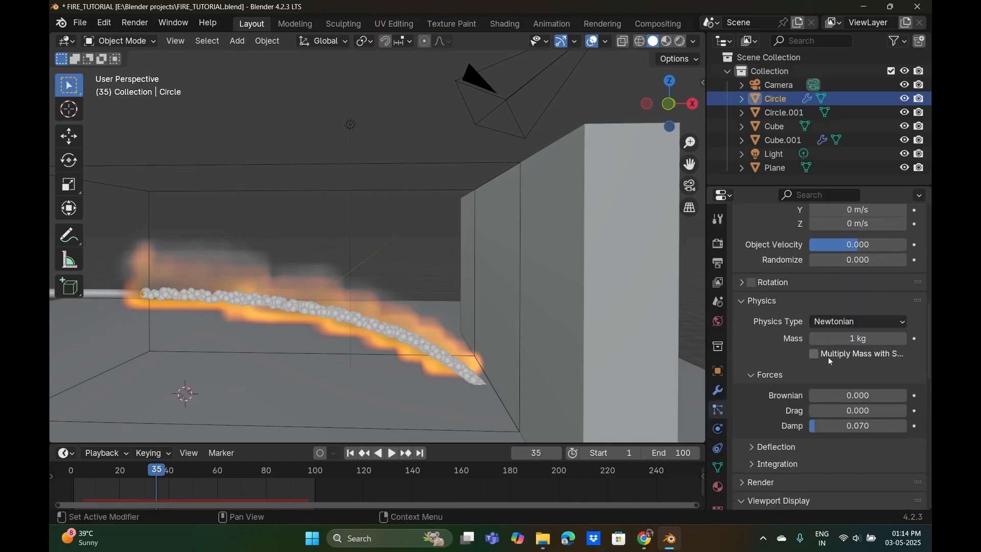
{"action": "scroll", "coordinate": [815, 327], "scroll_direction": "down", "scroll_amount": 10}
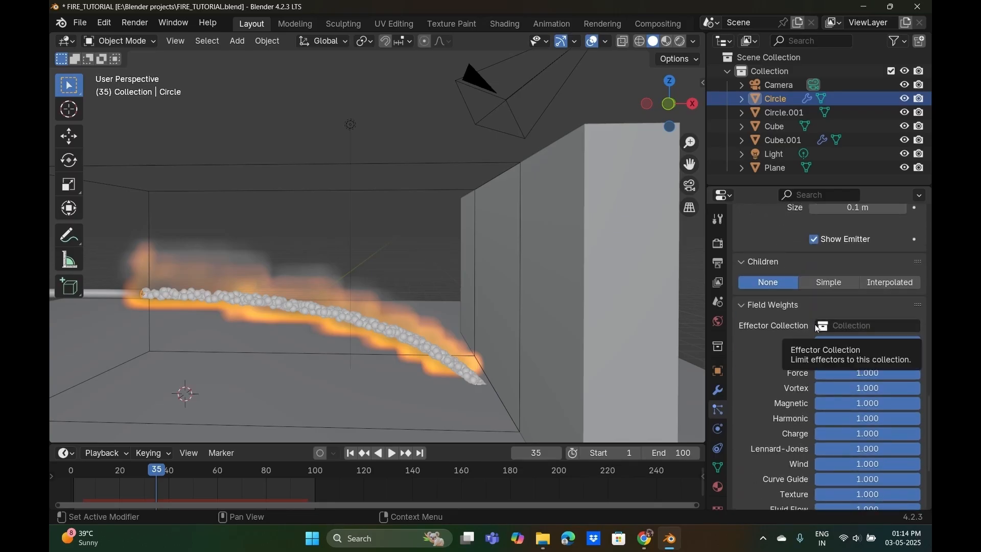
{"action": "scroll", "coordinate": [817, 327], "scroll_direction": "down", "scroll_amount": 1}
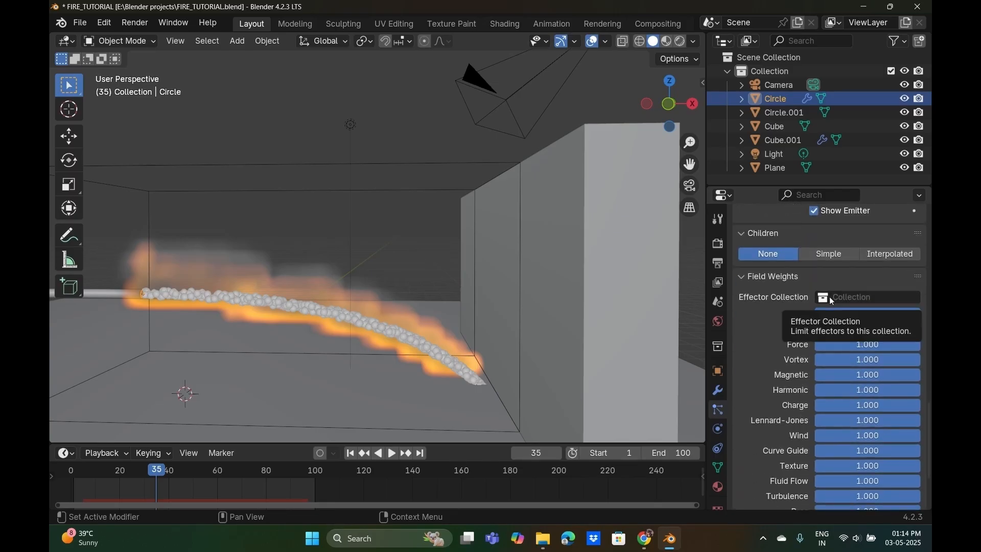
{"action": "left_click", "coordinate": [831, 300]}
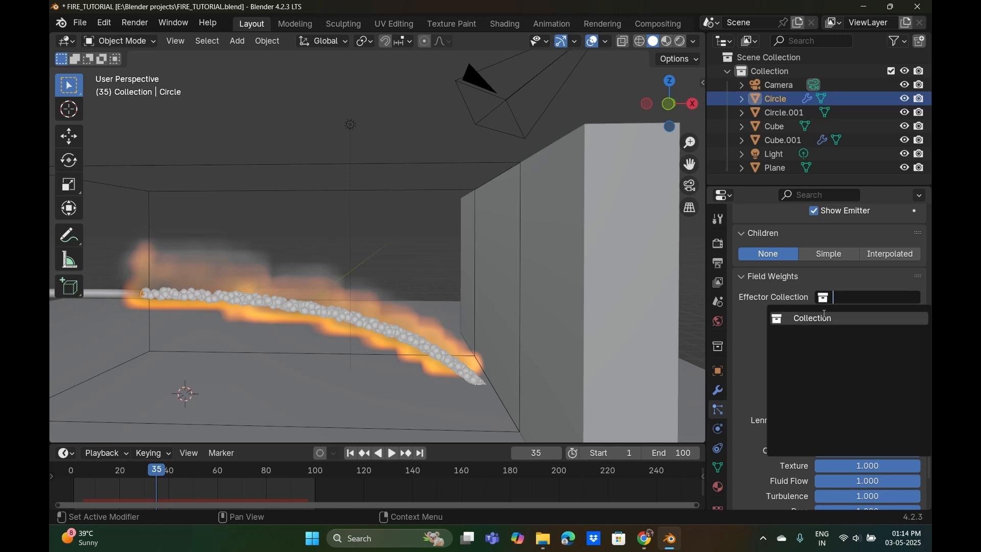
{"action": "left_click", "coordinate": [823, 315]}
{"action": "key", "text": "space"}
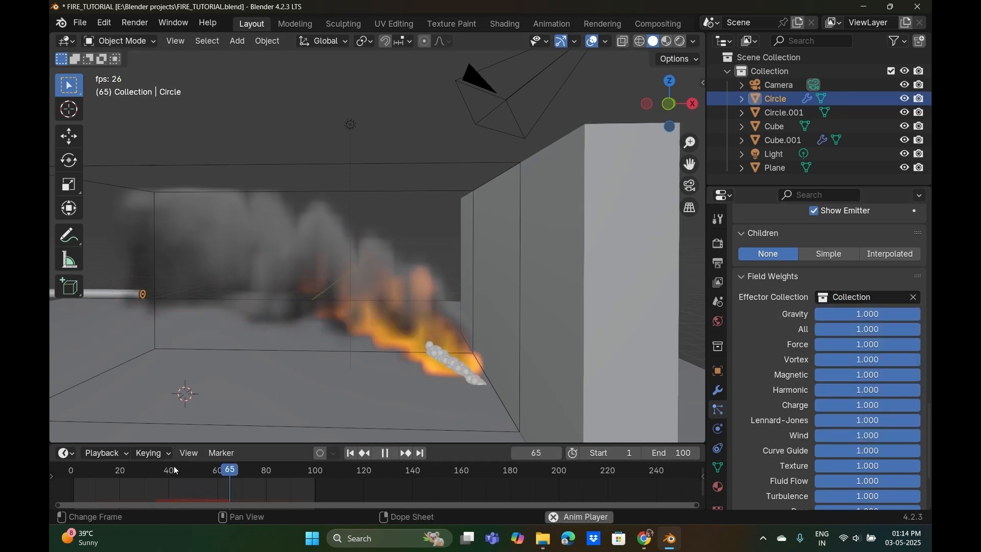
{"action": "key", "text": "shift+Left"}
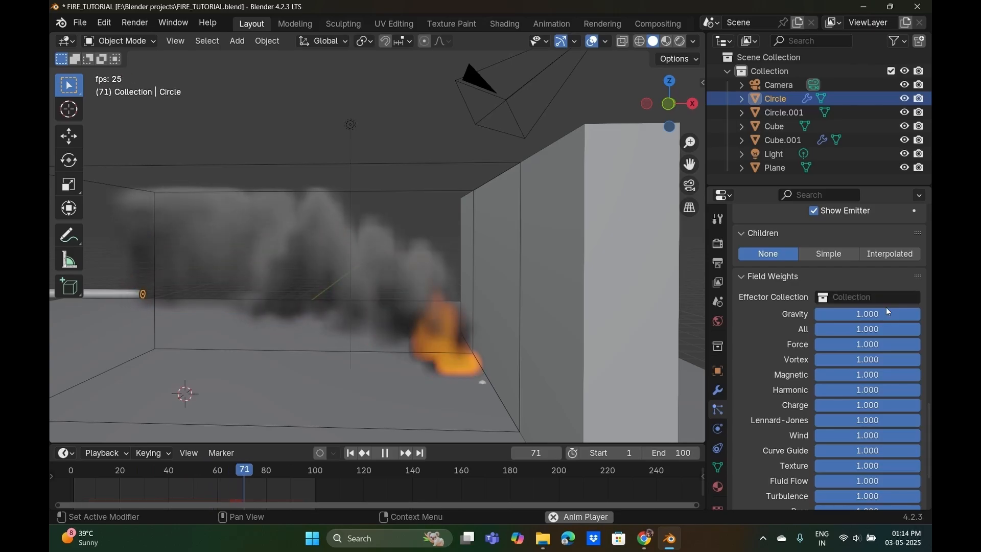
Review the emitter circle's fluid flow settings and add Collision physics to the circle.
{"action": "left_click", "coordinate": [718, 428]}
{"action": "scroll", "coordinate": [791, 302], "scroll_direction": "up", "scroll_amount": 5}
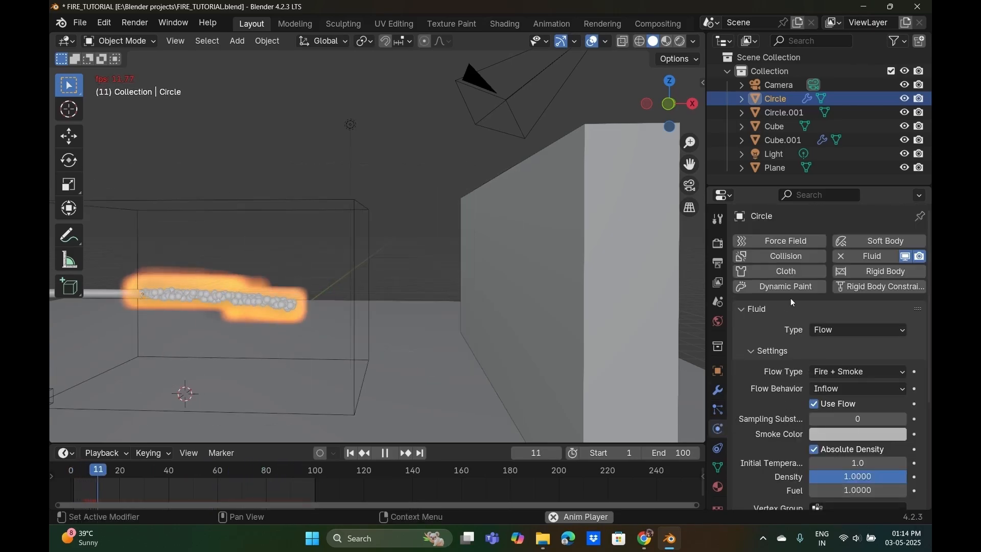
{"action": "scroll", "coordinate": [833, 307], "scroll_direction": "down", "scroll_amount": 5}
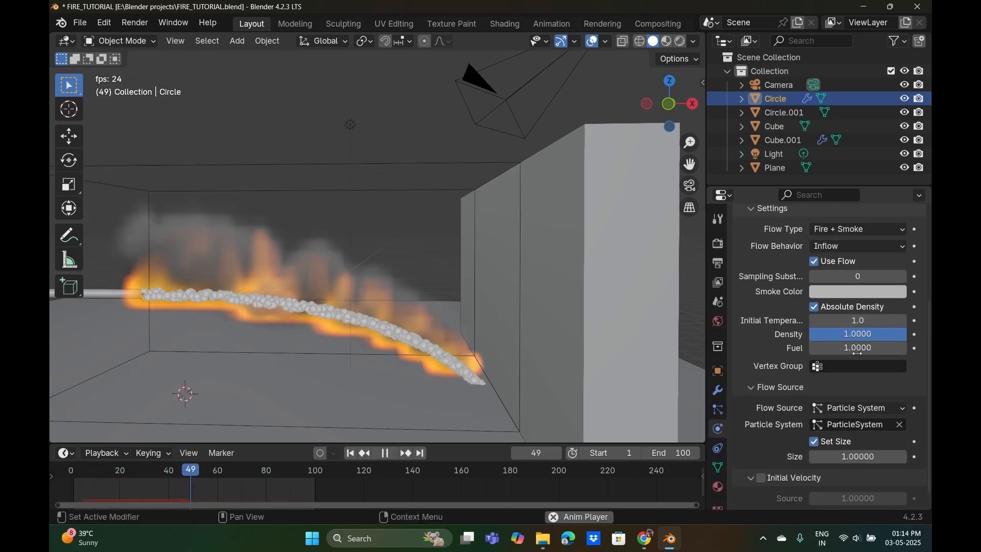
{"action": "scroll", "coordinate": [858, 356], "scroll_direction": "down", "scroll_amount": 1}
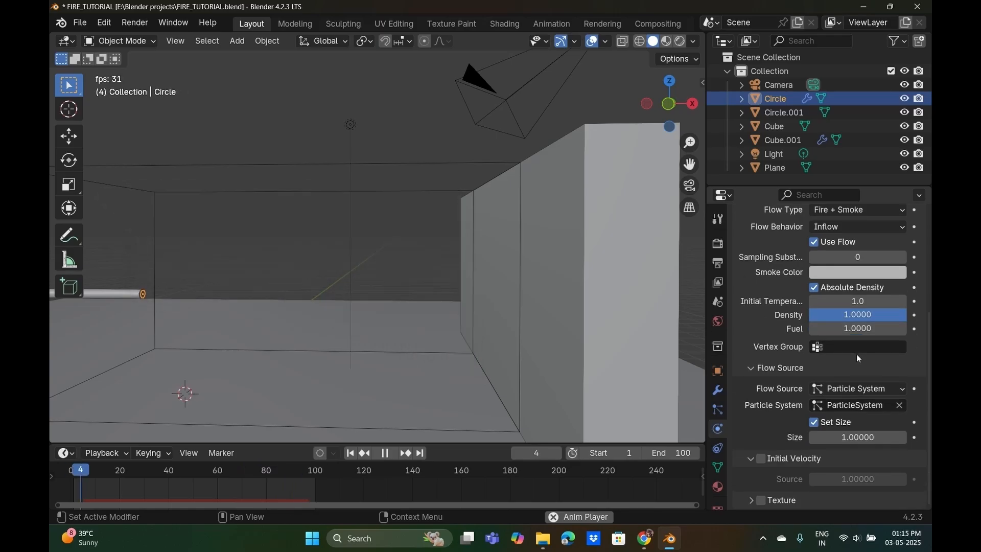
{"action": "scroll", "coordinate": [823, 458], "scroll_direction": "up", "scroll_amount": 8}
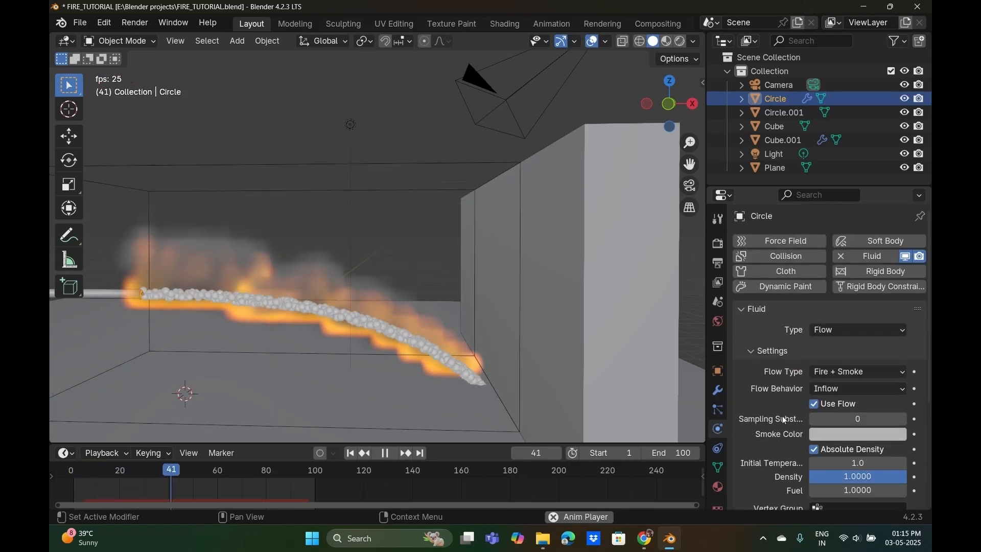
{"action": "left_click", "coordinate": [794, 261]}
{"action": "scroll", "coordinate": [825, 341], "scroll_direction": "down", "scroll_amount": 9}
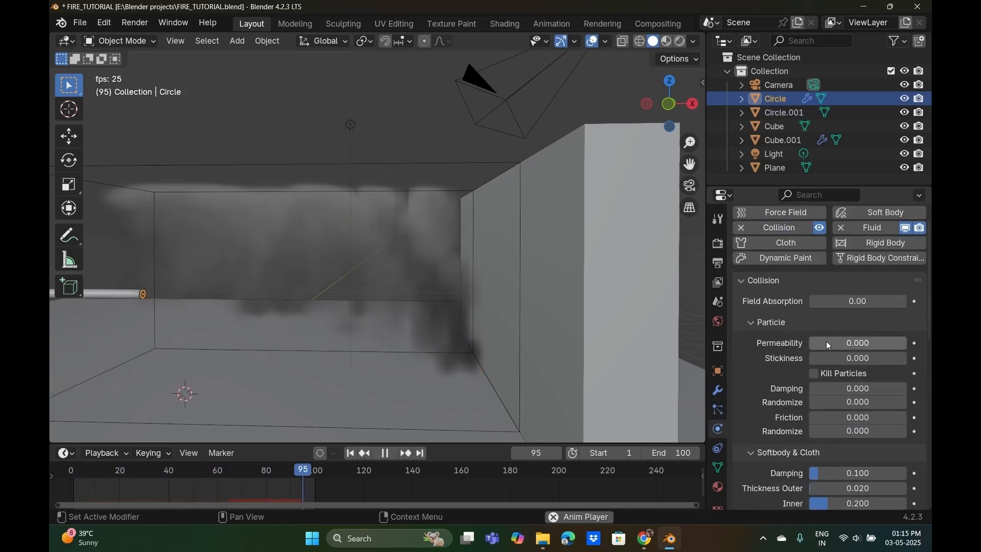
Add Collision physics to the wall cube.
{"action": "left_click", "coordinate": [501, 416]}
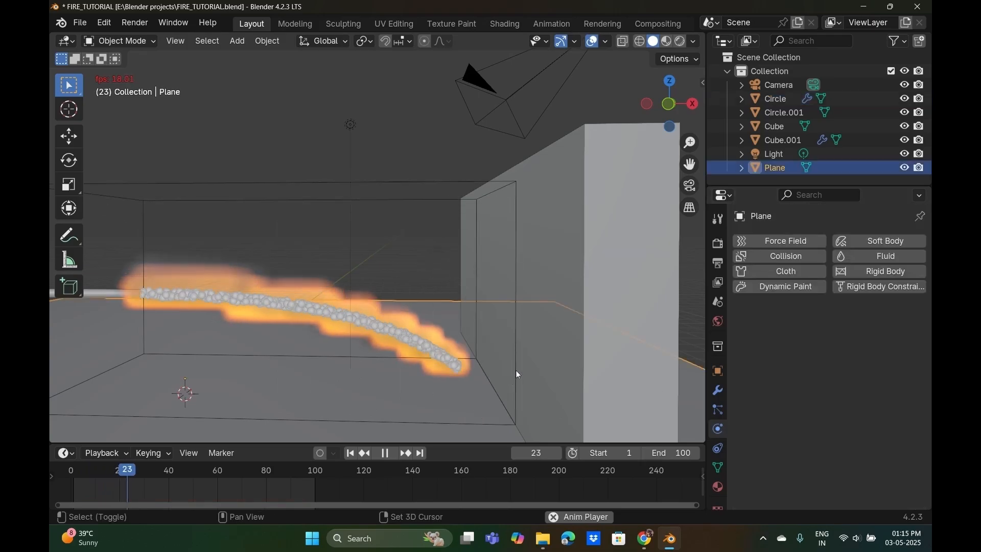
{"action": "left_click", "coordinate": [516, 370], "text": "shift"}
{"action": "left_click", "coordinate": [794, 260]}
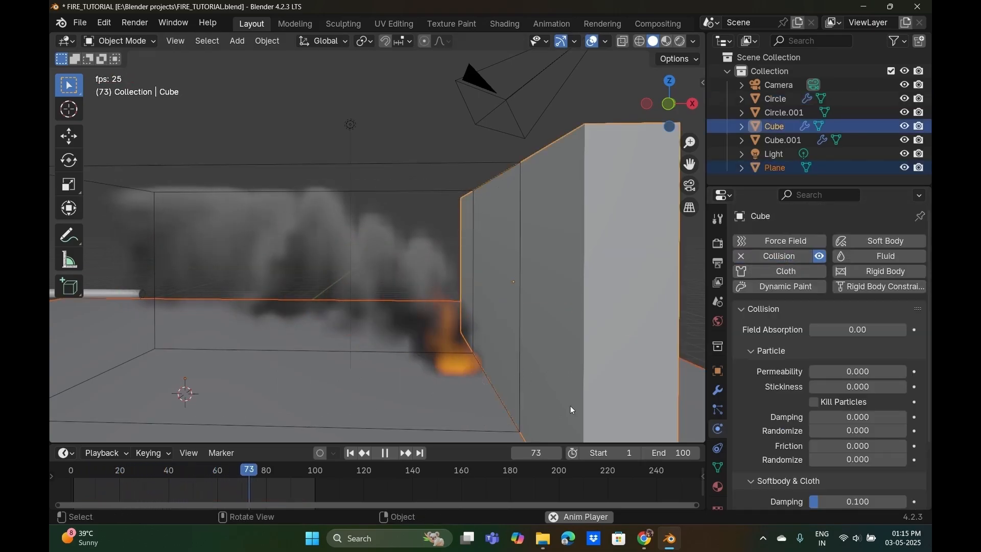
Add Collision physics to the floor plane and replay the simulation from the start.
{"action": "left_click", "coordinate": [657, 334]}
{"action": "left_click", "coordinate": [439, 408]}
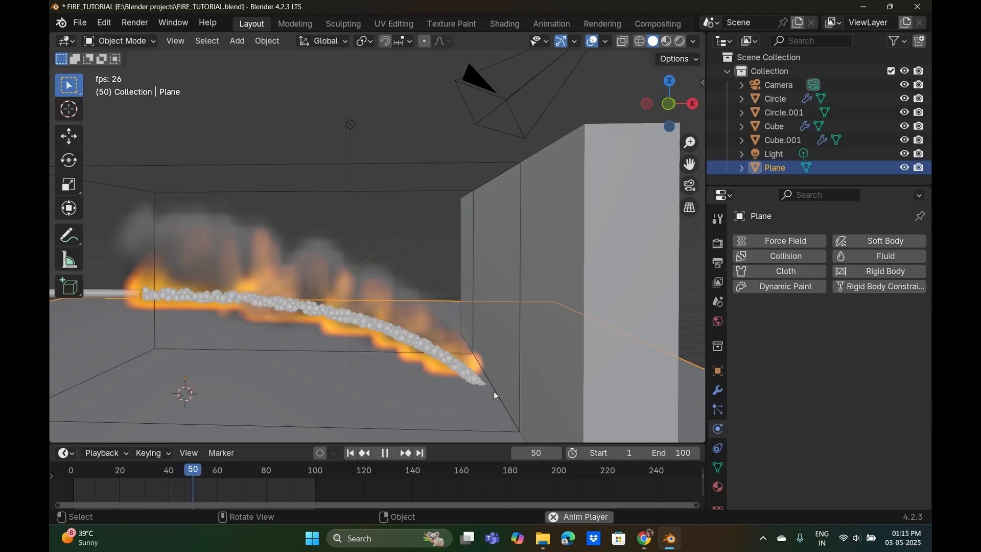
{"action": "key", "text": "space"}
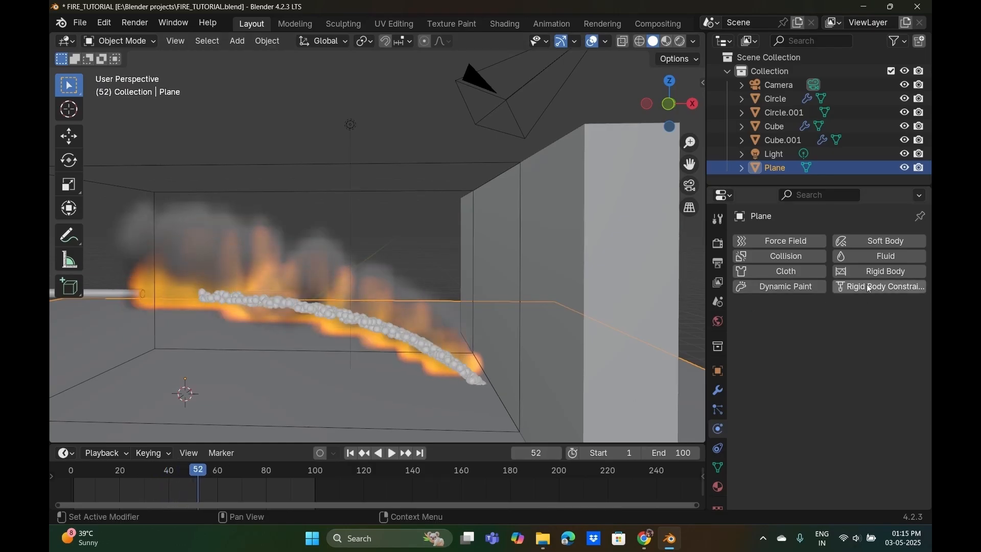
{"action": "left_click", "coordinate": [807, 257]}
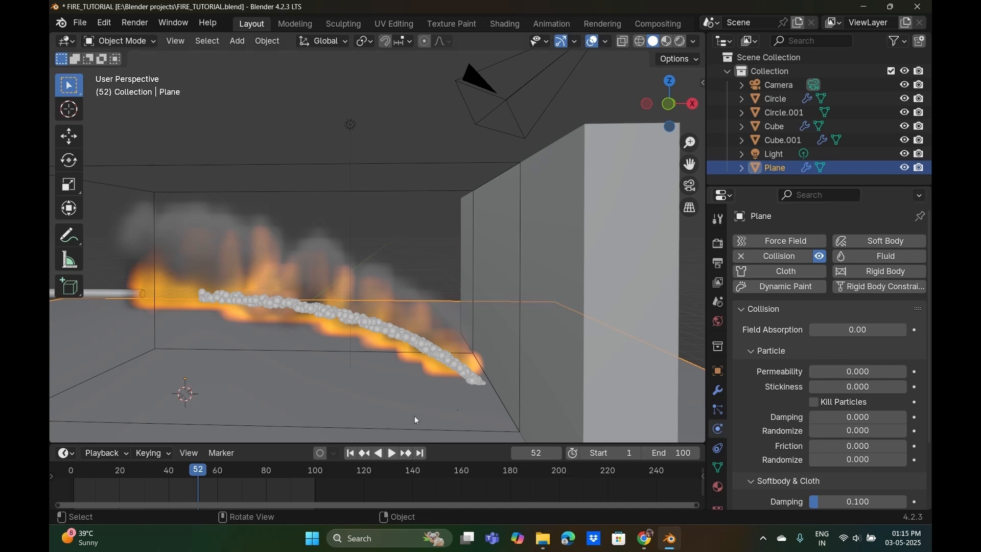
{"action": "left_click_drag", "start_coordinate": [157, 472], "coordinate": [70, 472]}
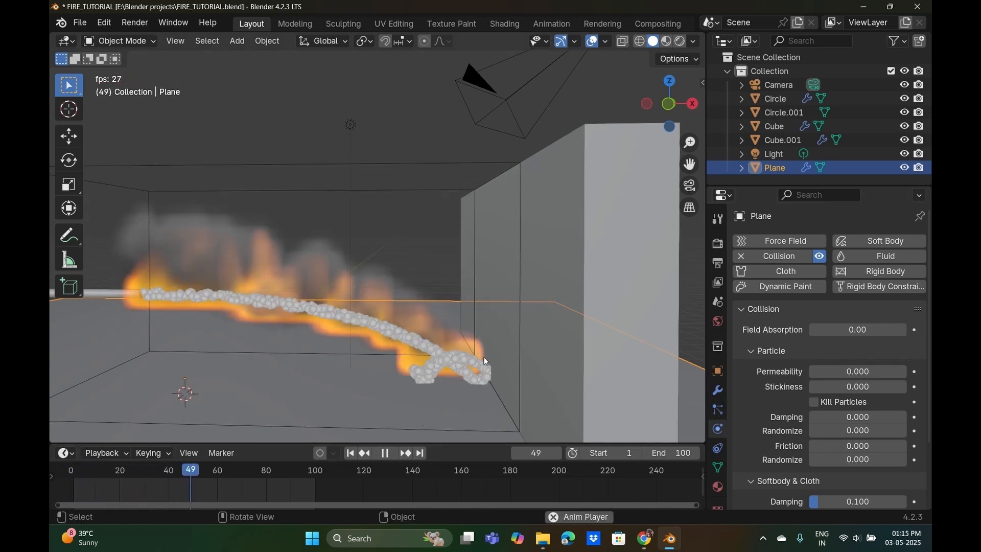
{"action": "middle_click_drag", "start_coordinate": [455, 387], "coordinate": [468, 369]}
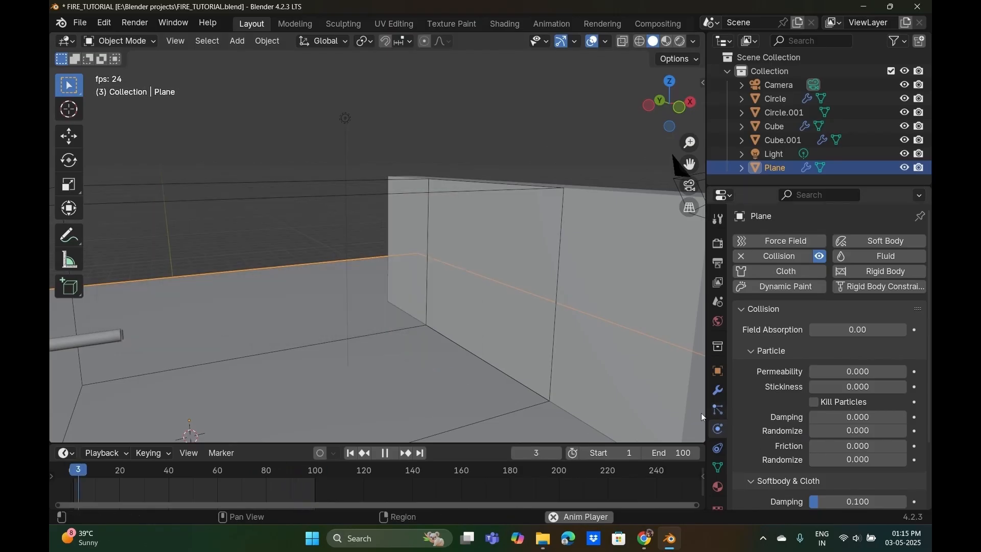
{"action": "middle_click_drag", "start_coordinate": [225, 388], "coordinate": [428, 378]}
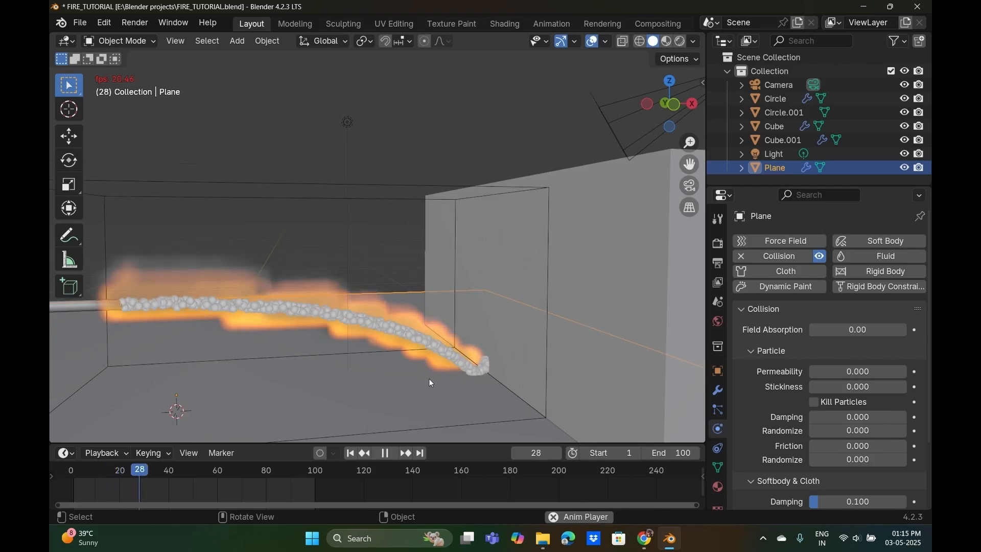
Set the emitter circle's collision particle damping Randomize to 0.388 and replay the simulation from the start.
{"action": "left_click", "coordinate": [455, 164]}
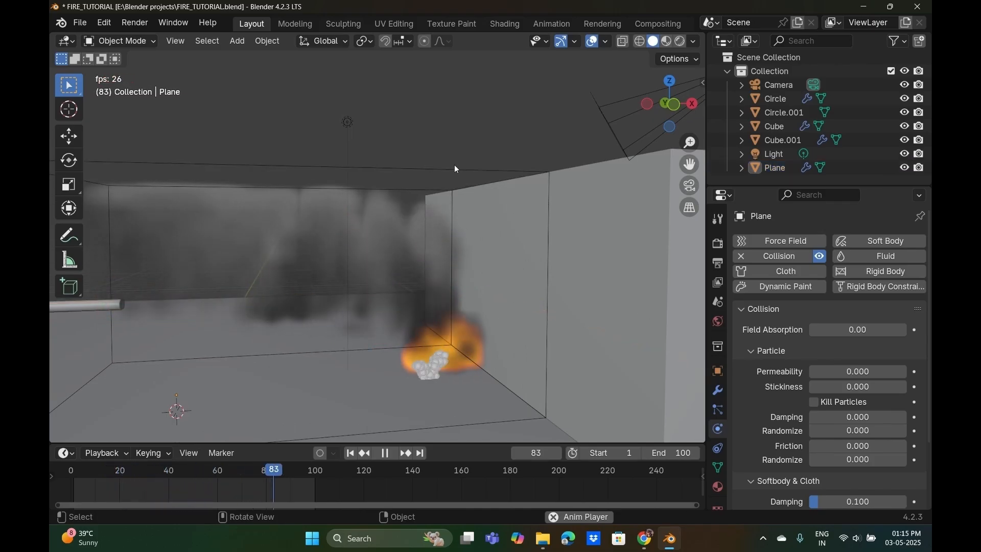
{"action": "left_click", "coordinate": [122, 304]}
{"action": "left_click", "coordinate": [129, 307]}
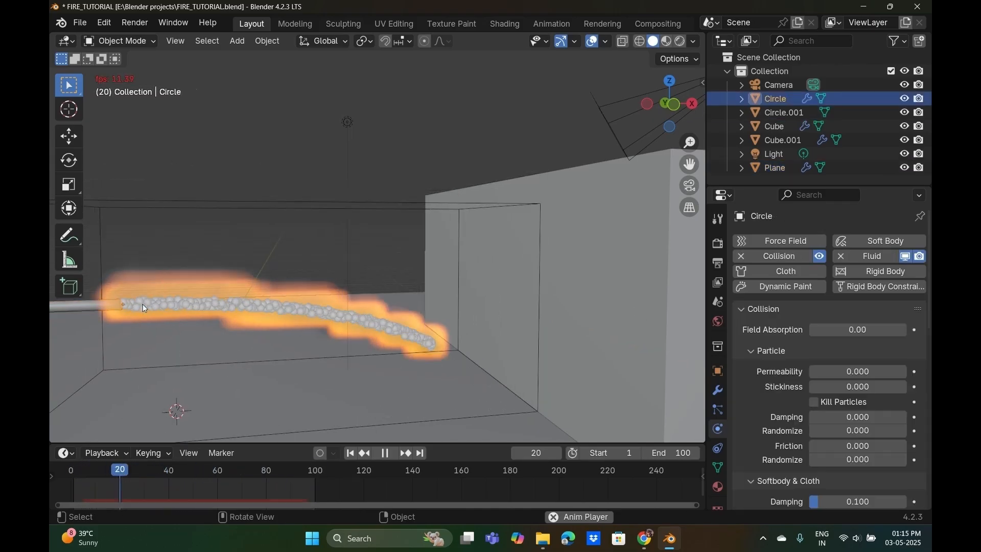
{"action": "scroll", "coordinate": [760, 383], "scroll_direction": "down", "scroll_amount": 4}
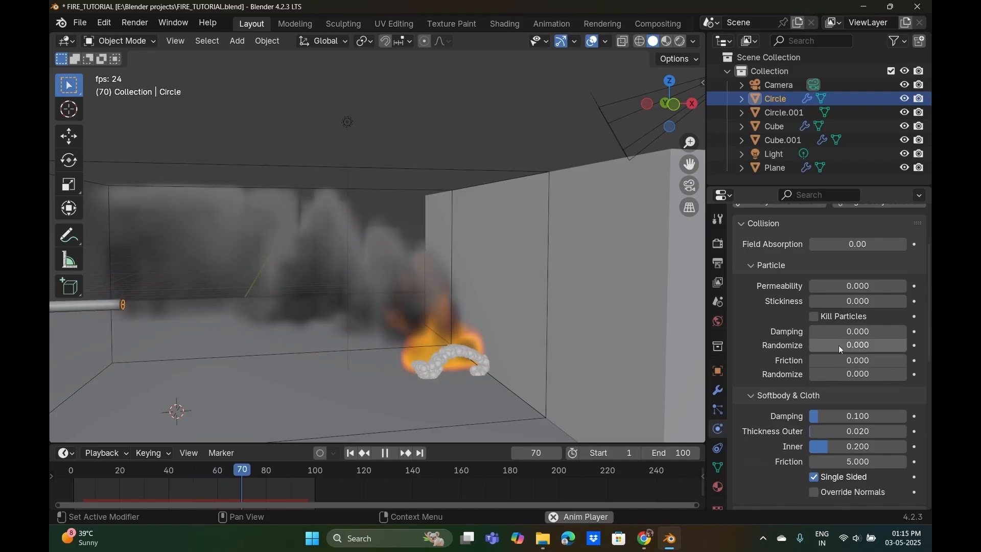
{"action": "left_click_drag", "start_coordinate": [858, 349], "coordinate": [895, 349]}
{"action": "left_click", "coordinate": [56, 472]}
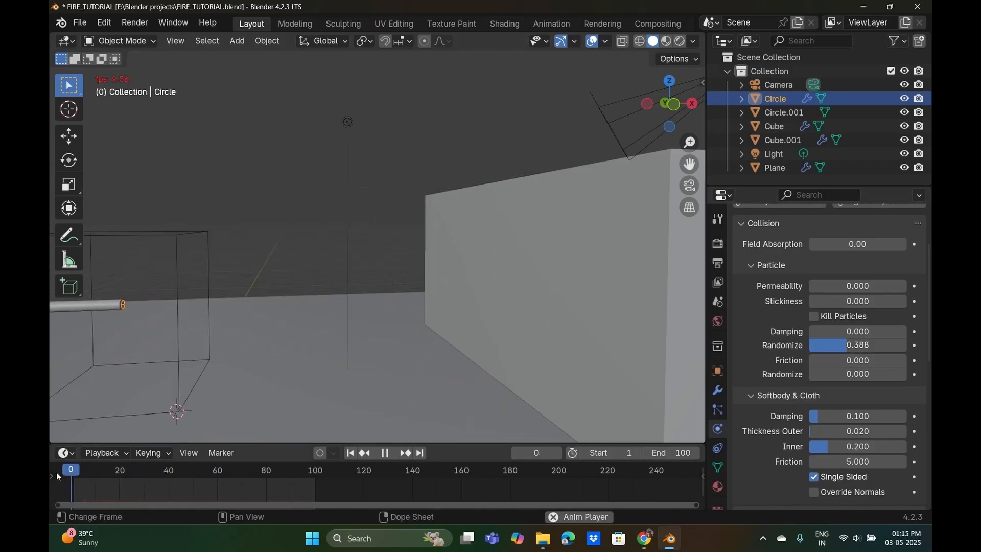
{"action": "middle_click_drag", "start_coordinate": [127, 409], "coordinate": [357, 393]}
Try 0.636 for the emitter's collision particle damping Randomize and inspect the particles hitting the wall.
{"action": "mouse_move", "coordinate": [859, 347]}
{"action": "left_mouse_down"}
{"action": "mouse_move", "coordinate": [871, 347]}
{"action": "mouse_move", "coordinate": [852, 346]}
{"action": "left_mouse_up"}
{"action": "middle_click_drag", "start_coordinate": [602, 387], "coordinate": [485, 364]}
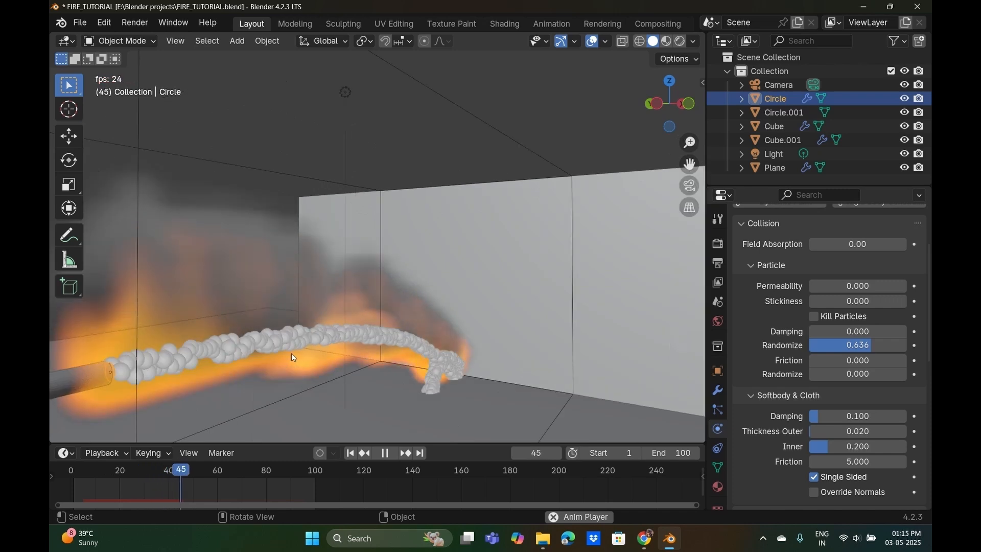
{"action": "scroll", "coordinate": [291, 353], "scroll_direction": "up", "scroll_amount": 3}
{"action": "middle_click_drag", "start_coordinate": [312, 370], "coordinate": [422, 401]}
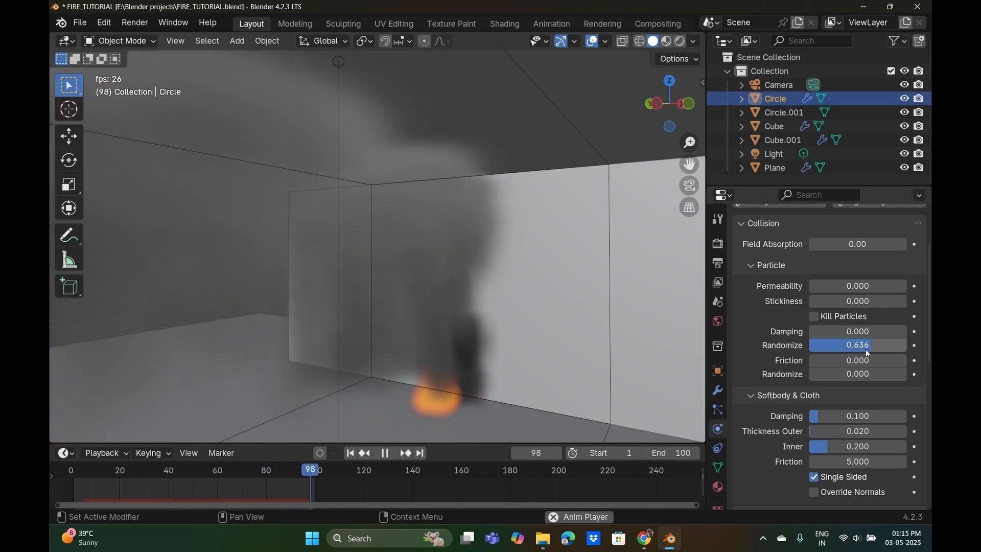
Set the emitter's collision particle damping Randomize to 0.762 and friction Randomize to 0.393.
{"action": "left_click_drag", "start_coordinate": [865, 349], "coordinate": [877, 349]}
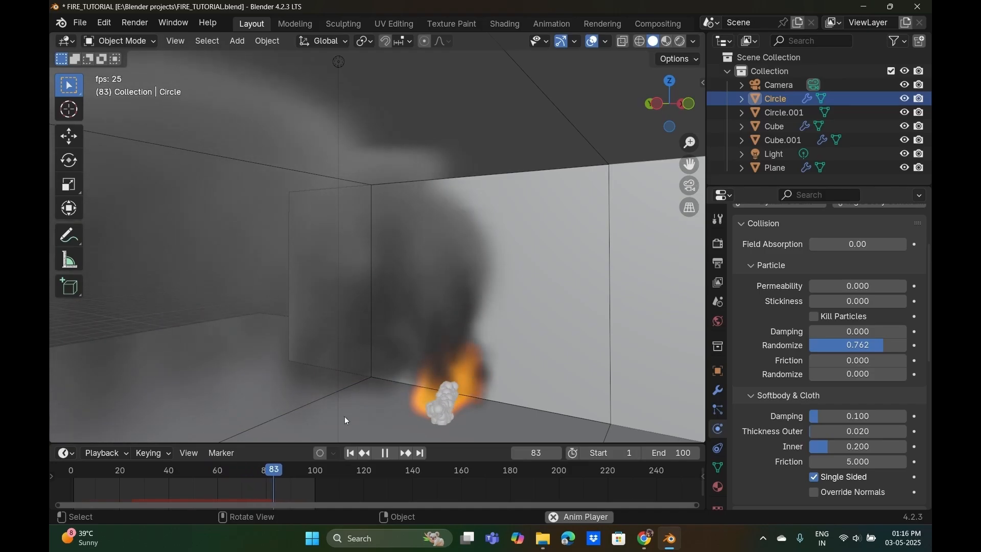
{"action": "left_click_drag", "start_coordinate": [832, 375], "coordinate": [843, 377]}
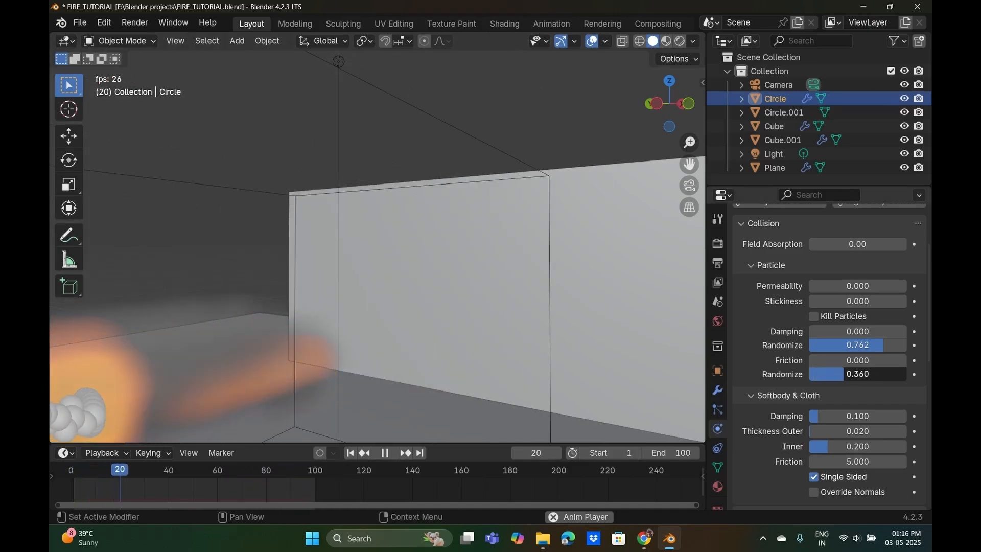
{"action": "scroll", "coordinate": [409, 373], "scroll_direction": "down", "scroll_amount": 5}
{"action": "middle_click_drag", "start_coordinate": [409, 373], "coordinate": [291, 340]}
{"action": "scroll", "coordinate": [296, 347], "scroll_direction": "up", "scroll_amount": 5}
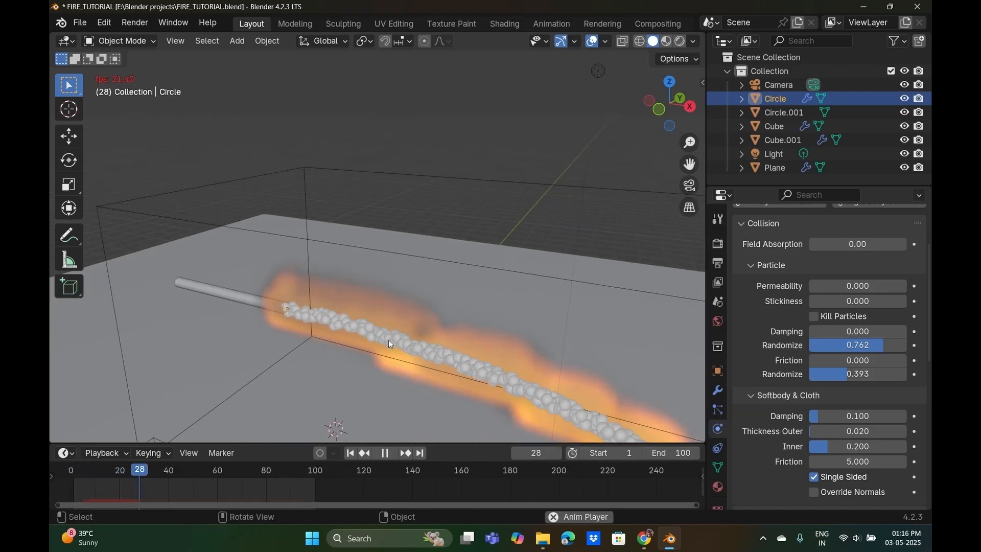
Set the emitter's collision particle Friction to 0.280 and check the playback around the pipe.
{"action": "left_click_drag", "start_coordinate": [842, 360], "coordinate": [821, 372]}
{"action": "scroll", "coordinate": [445, 424], "scroll_direction": "down", "scroll_amount": 3}
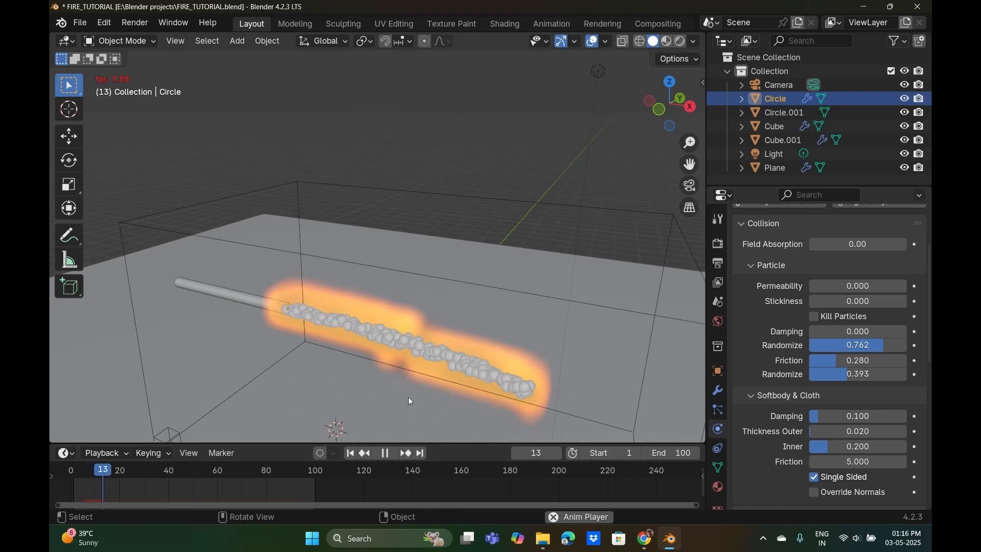
{"action": "scroll", "coordinate": [377, 347], "scroll_direction": "up", "scroll_amount": 3}
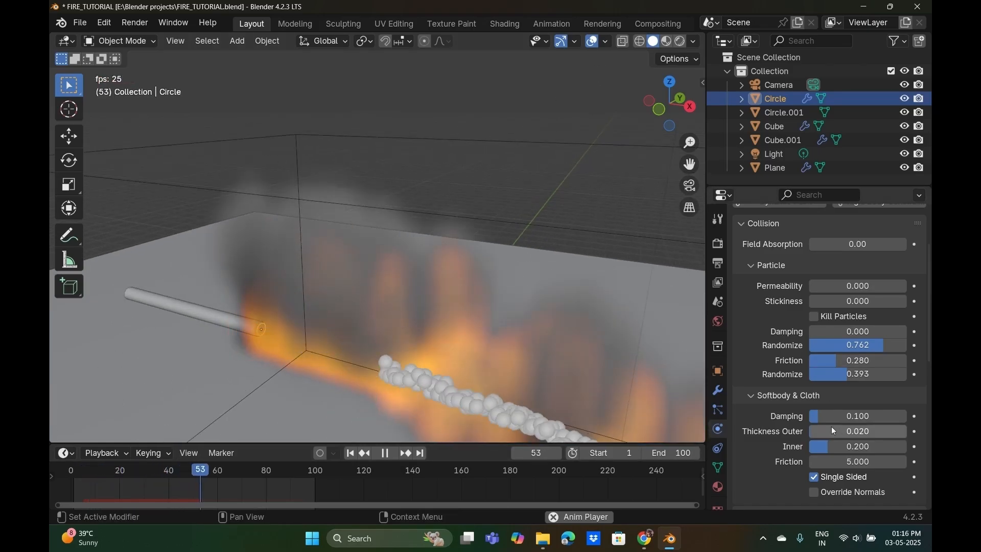
Try a particle flow source size of 0.5 for the emitter's fluid.
{"action": "scroll", "coordinate": [820, 377], "scroll_direction": "down", "scroll_amount": 8}
{"action": "scroll", "coordinate": [819, 377], "scroll_direction": "down", "scroll_amount": 6}
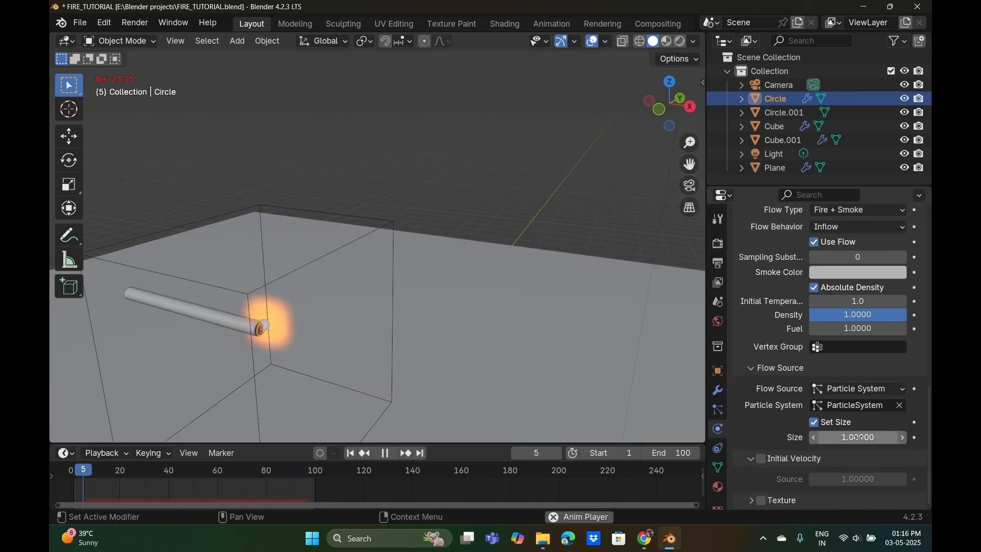
{"action": "left_click_drag", "start_coordinate": [857, 437], "coordinate": [782, 438]}
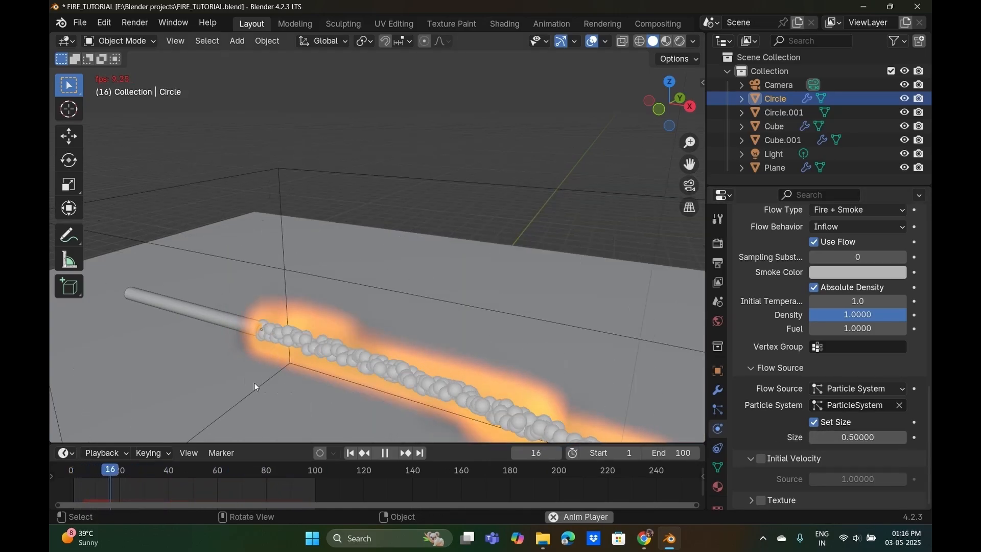
Set the emitter's particle flow source size to 0.1 and view the whole jet from pipe to wall.
{"action": "left_click", "coordinate": [852, 437]}
{"action": "type", "text": "0.1"}
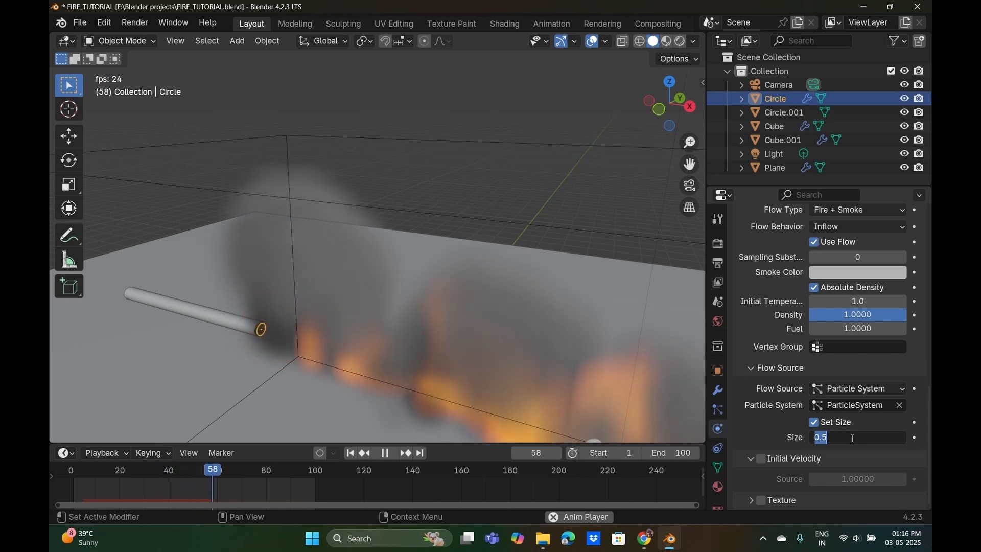
{"action": "key", "text": "Return"}
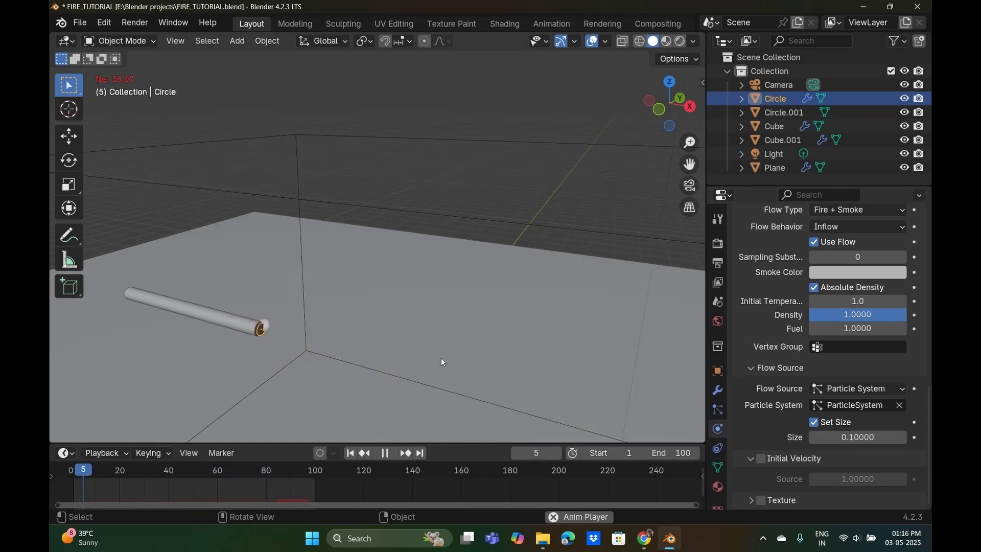
{"action": "scroll", "coordinate": [320, 378], "scroll_direction": "down", "scroll_amount": 3}
{"action": "middle_click_drag", "start_coordinate": [320, 379], "coordinate": [622, 386]}
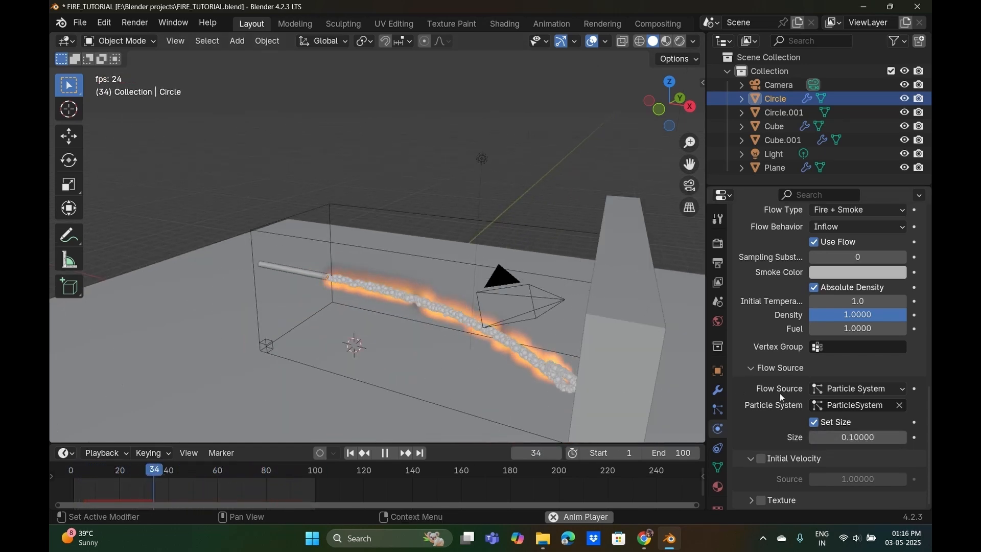
Set the velocity Randomize of the emitter's particle system to 1.890 to spread the particles.
{"action": "left_click", "coordinate": [717, 391]}
{"action": "left_click", "coordinate": [718, 409]}
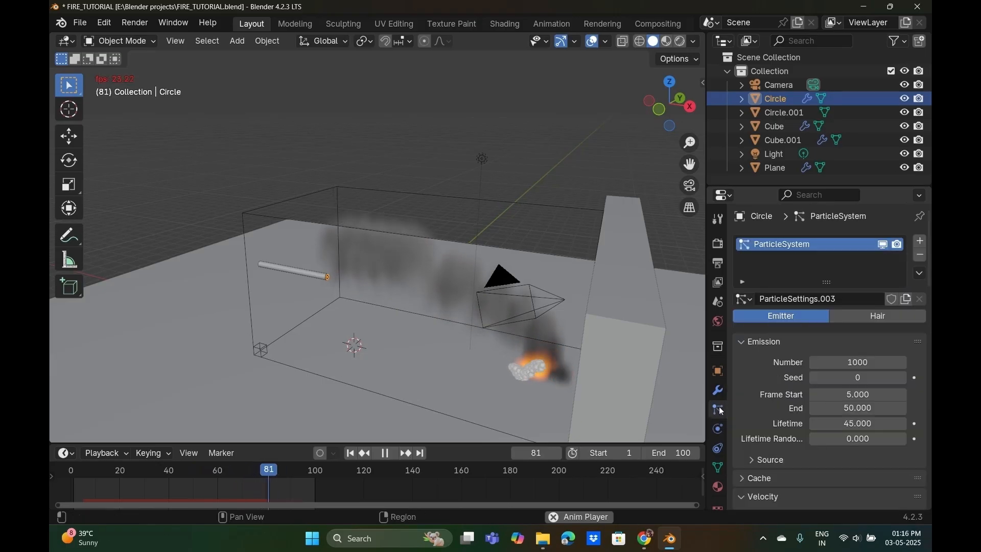
{"action": "scroll", "coordinate": [838, 345], "scroll_direction": "down", "scroll_amount": 2}
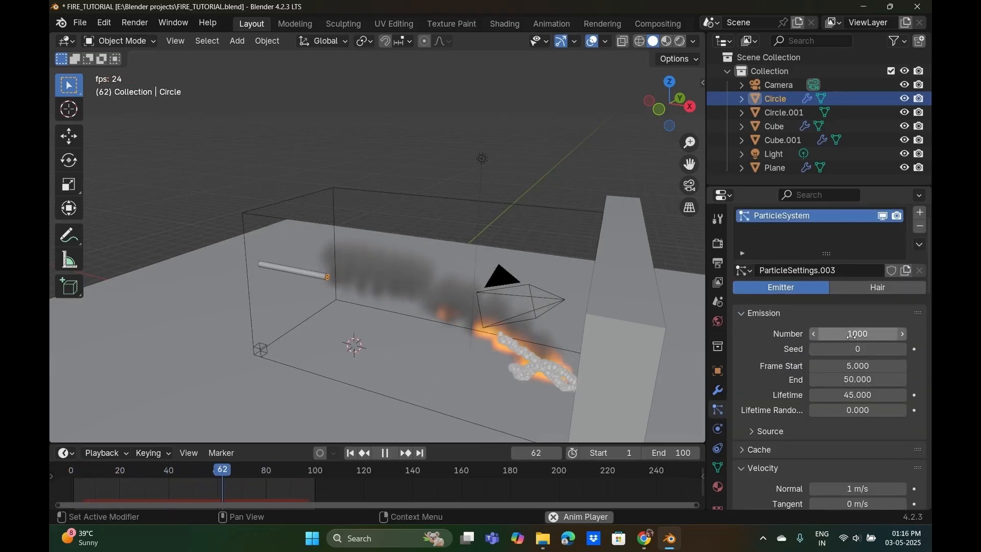
{"action": "scroll", "coordinate": [861, 347], "scroll_direction": "down", "scroll_amount": 6}
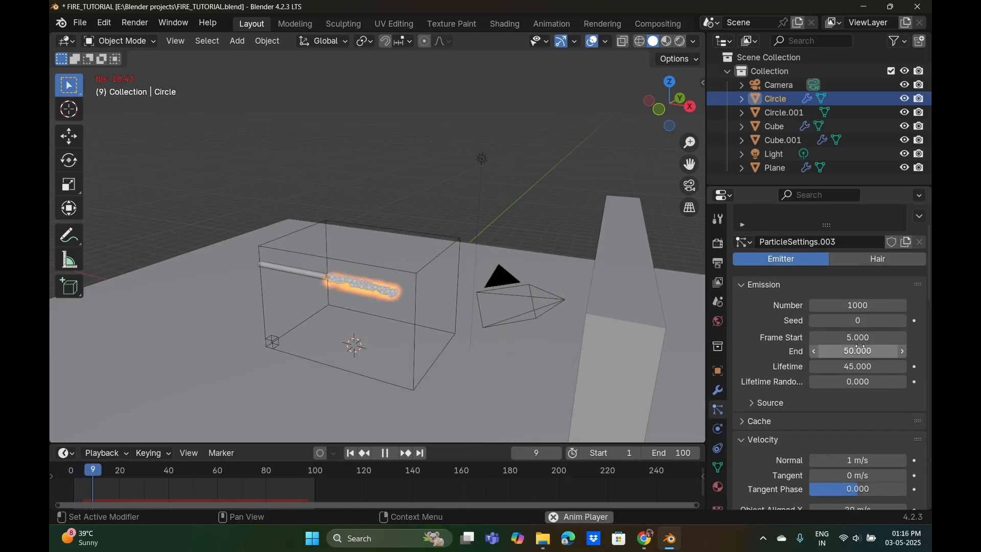
{"action": "scroll", "coordinate": [856, 327], "scroll_direction": "down", "scroll_amount": 3}
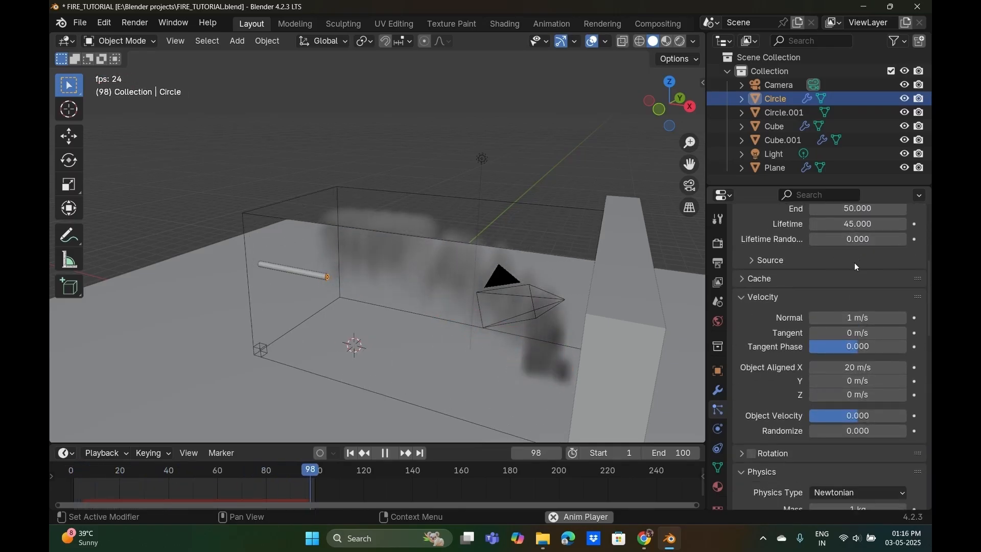
{"action": "scroll", "coordinate": [848, 309], "scroll_direction": "down", "scroll_amount": 6}
{"action": "scroll", "coordinate": [845, 314], "scroll_direction": "down", "scroll_amount": 3}
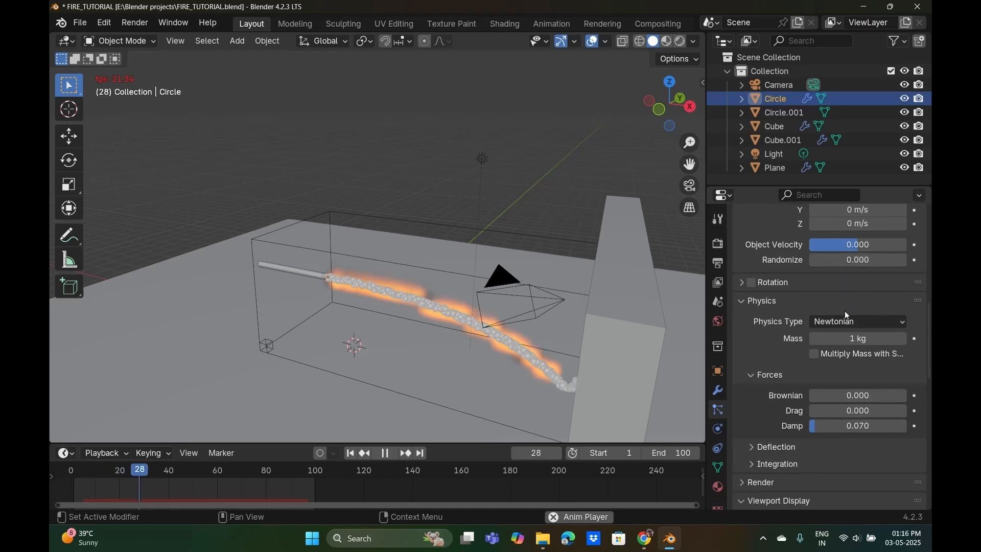
{"action": "left_click_drag", "start_coordinate": [851, 268], "coordinate": [867, 255]}
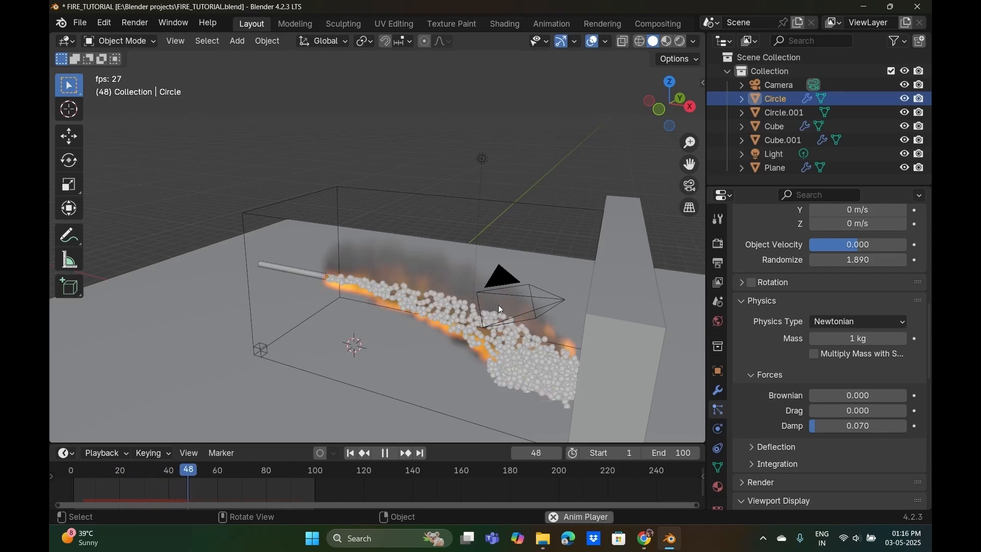
Stop the playback, set the render engine to Cycles with GPU Compute as the device, and save the file.
{"action": "middle_click_drag", "start_coordinate": [463, 308], "coordinate": [344, 375]}
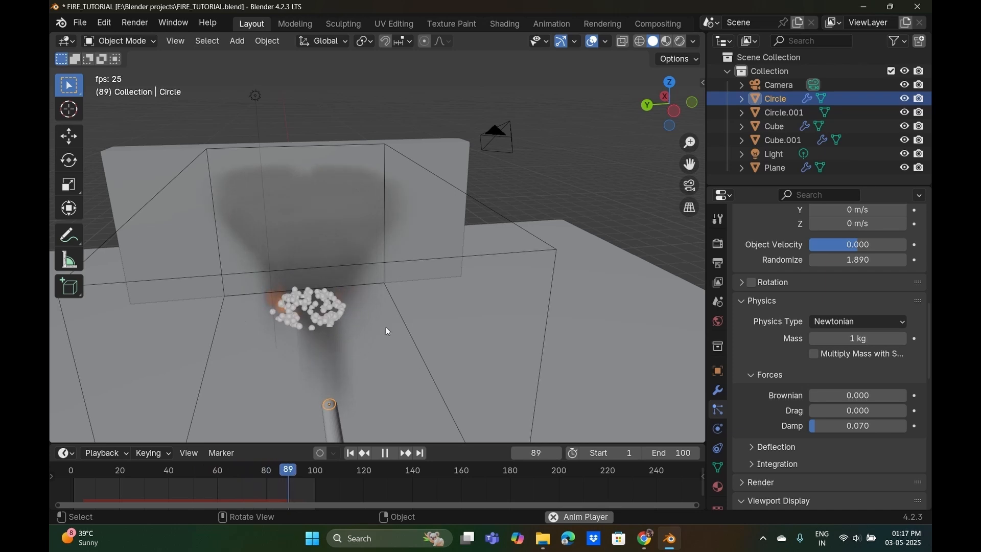
{"action": "middle_click_drag", "start_coordinate": [385, 332], "coordinate": [404, 347]}
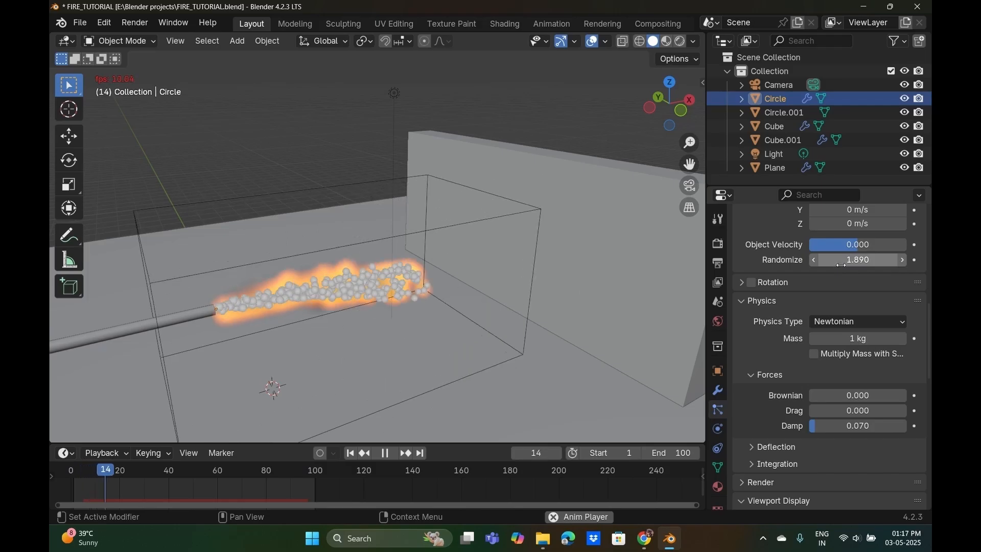
{"action": "key", "text": "space"}
{"action": "left_click", "coordinate": [719, 245]}
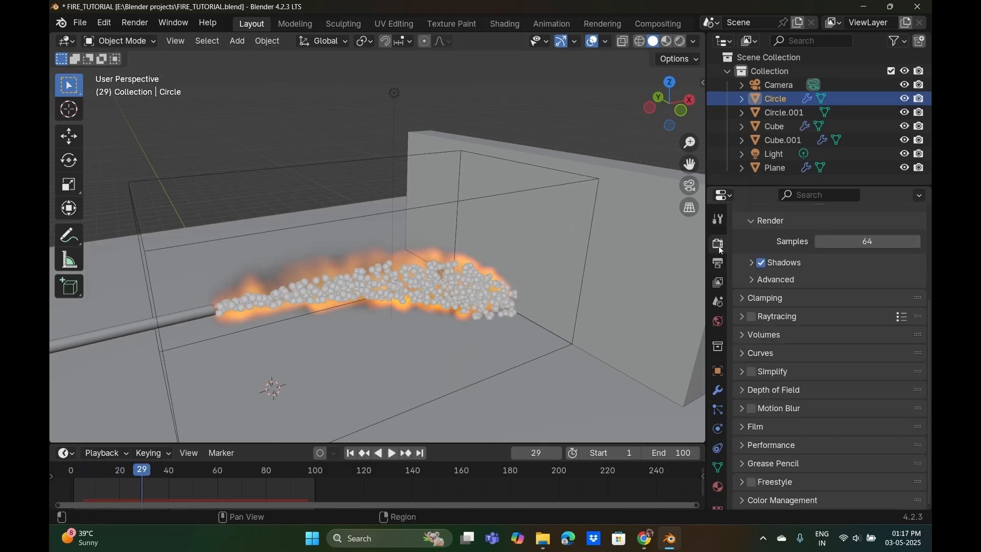
{"action": "scroll", "coordinate": [821, 283], "scroll_direction": "up", "scroll_amount": 5}
{"action": "left_click", "coordinate": [856, 244]}
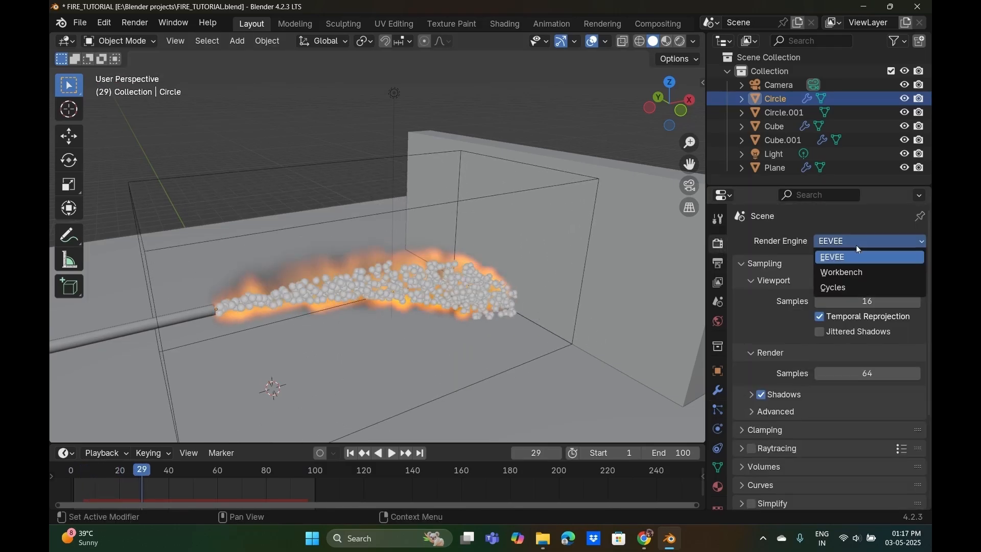
{"action": "left_click", "coordinate": [851, 287]}
{"action": "left_click", "coordinate": [844, 276]}
{"action": "left_click", "coordinate": [831, 305]}
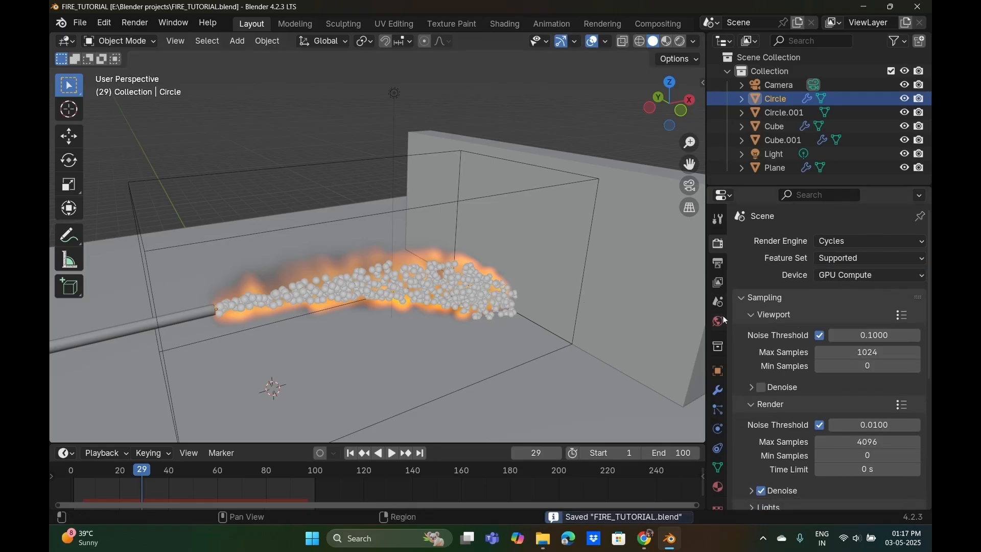
{"action": "scroll", "coordinate": [771, 309], "scroll_direction": "down", "scroll_amount": 1}
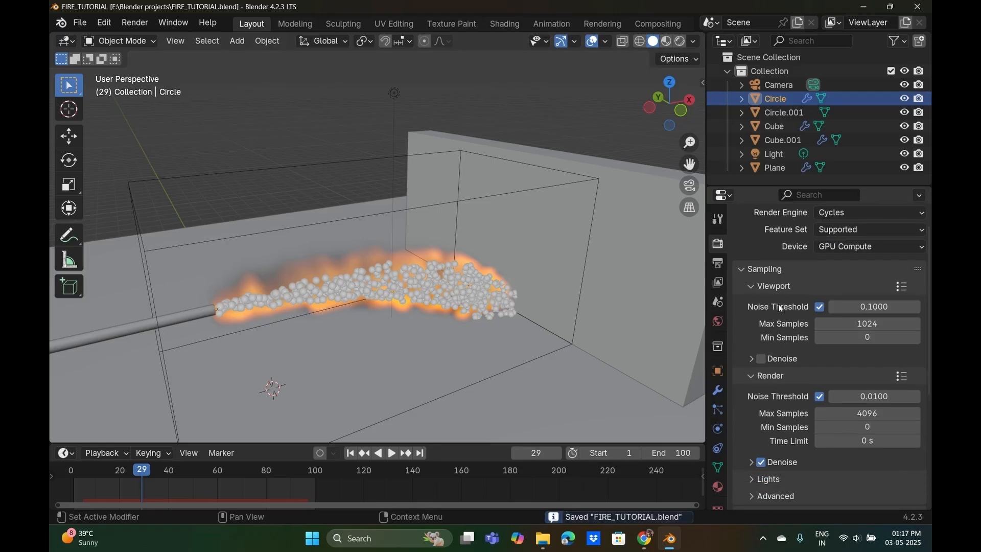
Hide the emitter circle in both viewports and renders, and play the simulation to view the bare fire from the side.
{"action": "left_click", "coordinate": [718, 346]}
{"action": "left_click", "coordinate": [718, 371]}
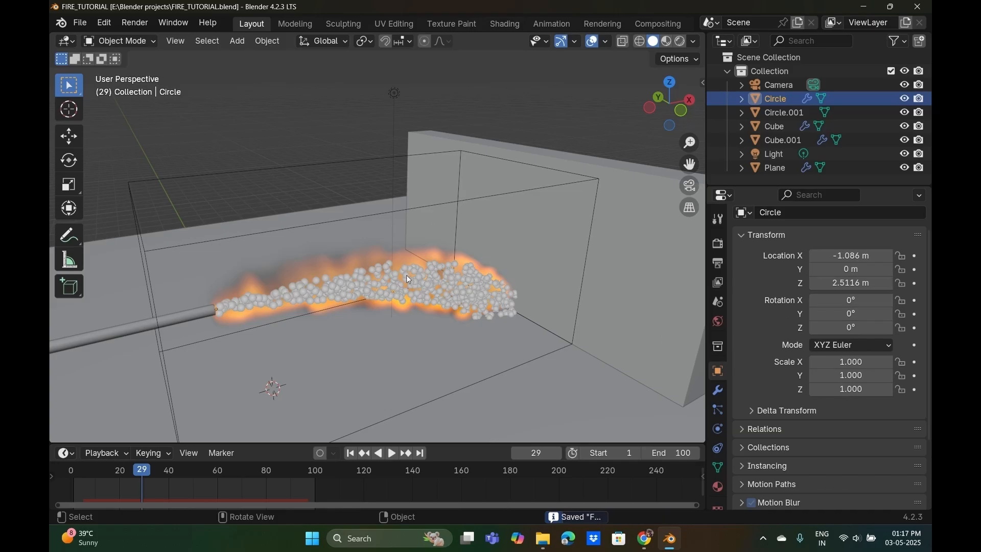
{"action": "middle_click_drag", "start_coordinate": [490, 287], "coordinate": [349, 290]}
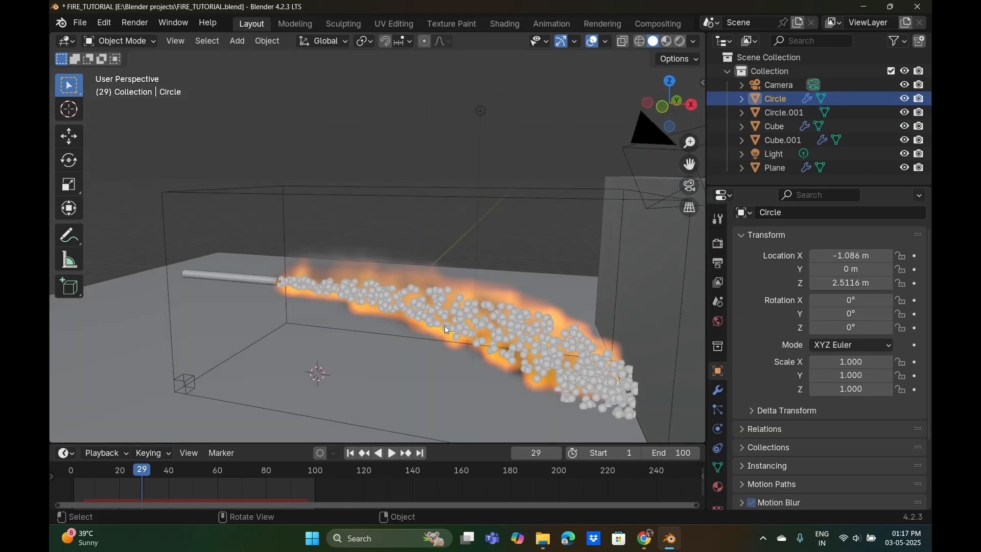
{"action": "scroll", "coordinate": [776, 370], "scroll_direction": "down", "scroll_amount": 3}
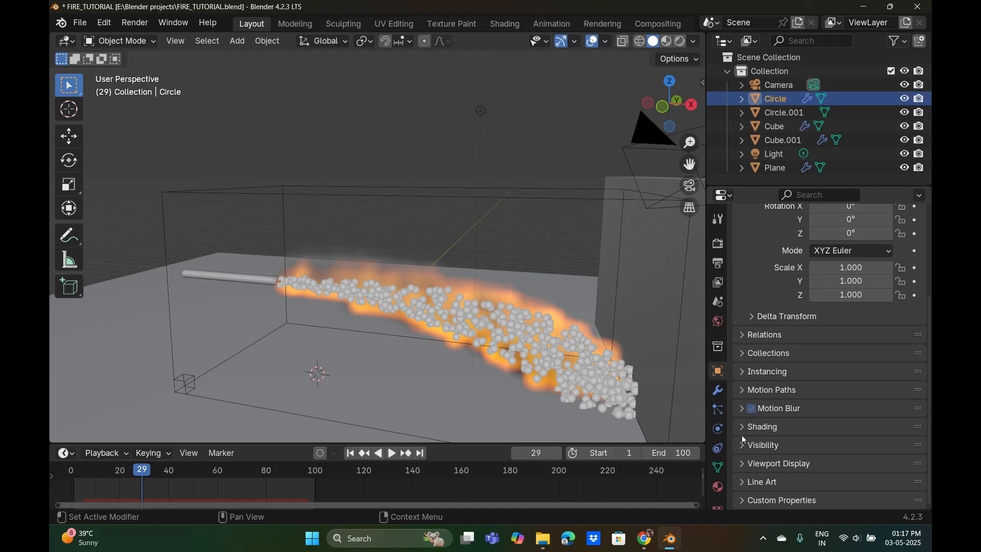
{"action": "left_click", "coordinate": [762, 445]}
{"action": "scroll", "coordinate": [797, 398], "scroll_direction": "down", "scroll_amount": 4}
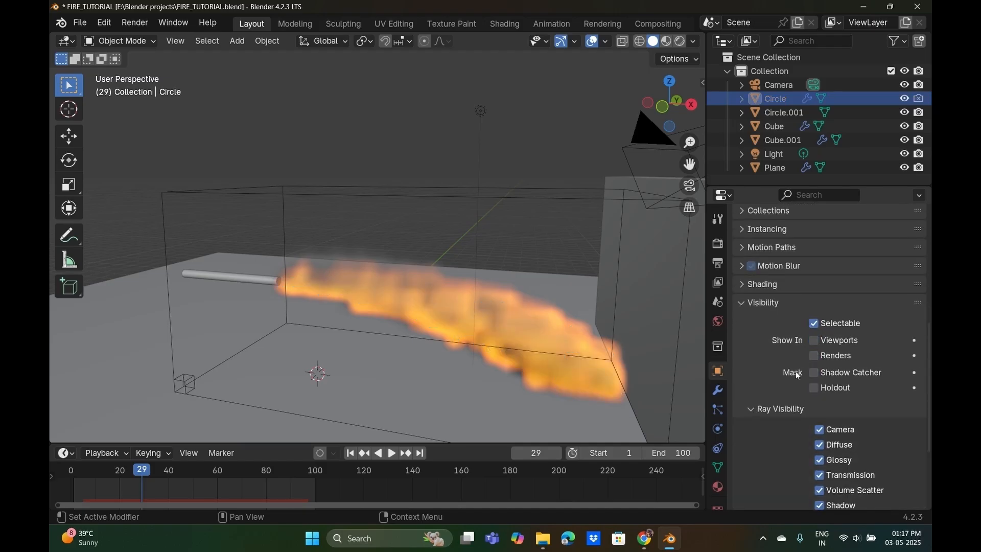
{"action": "middle_click_drag", "start_coordinate": [482, 289], "coordinate": [467, 344]}
{"action": "key", "text": "space"}
{"action": "middle_click_drag", "start_coordinate": [383, 368], "coordinate": [410, 347]}
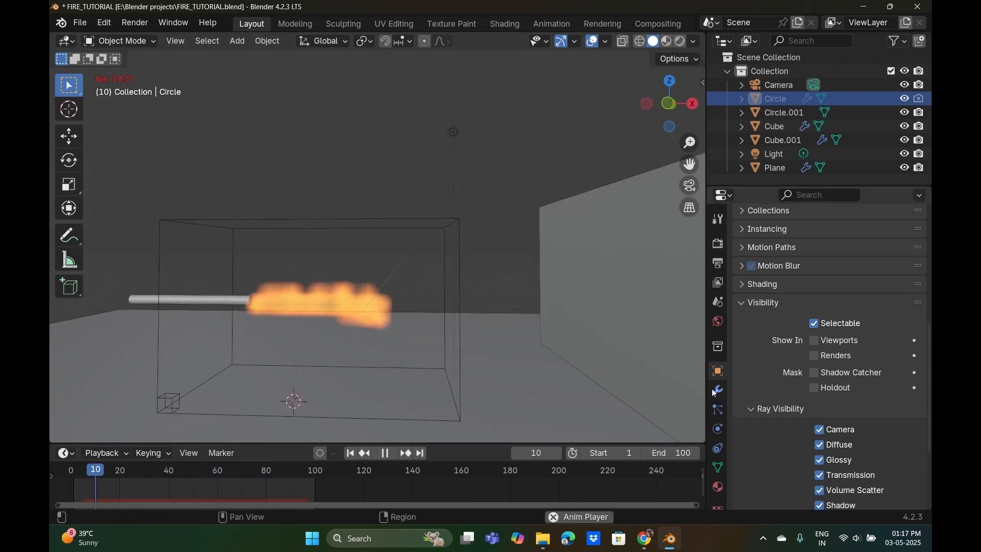
Examine the emitter circle's Collision and Fluid flow settings while the simulation plays.
{"action": "left_click", "coordinate": [718, 428]}
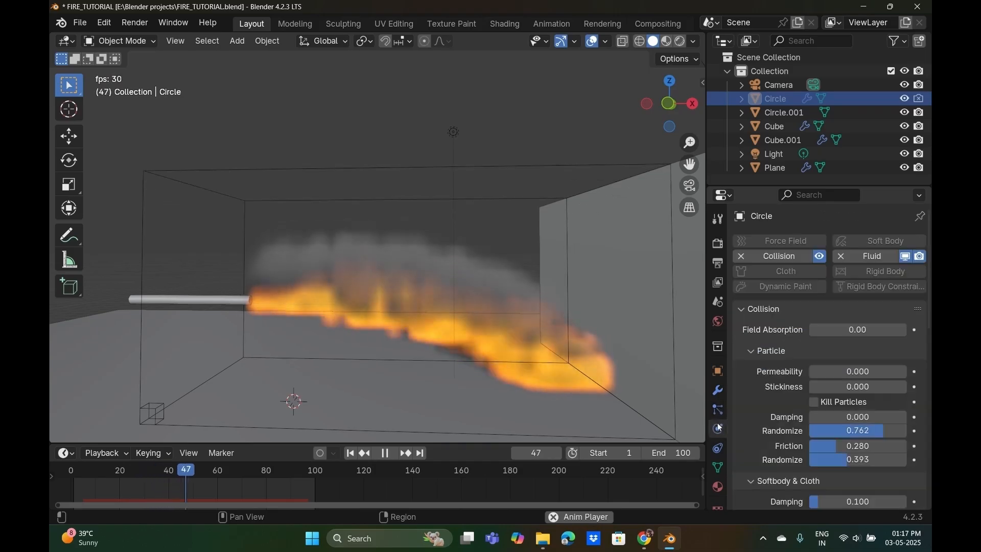
{"action": "scroll", "coordinate": [828, 409], "scroll_direction": "down", "scroll_amount": 3}
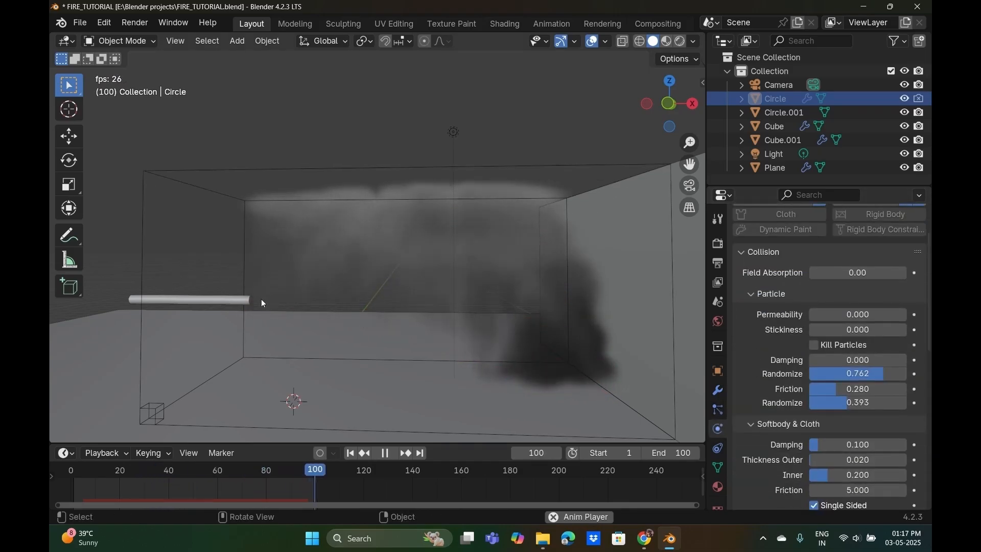
{"action": "left_click", "coordinate": [371, 313]}
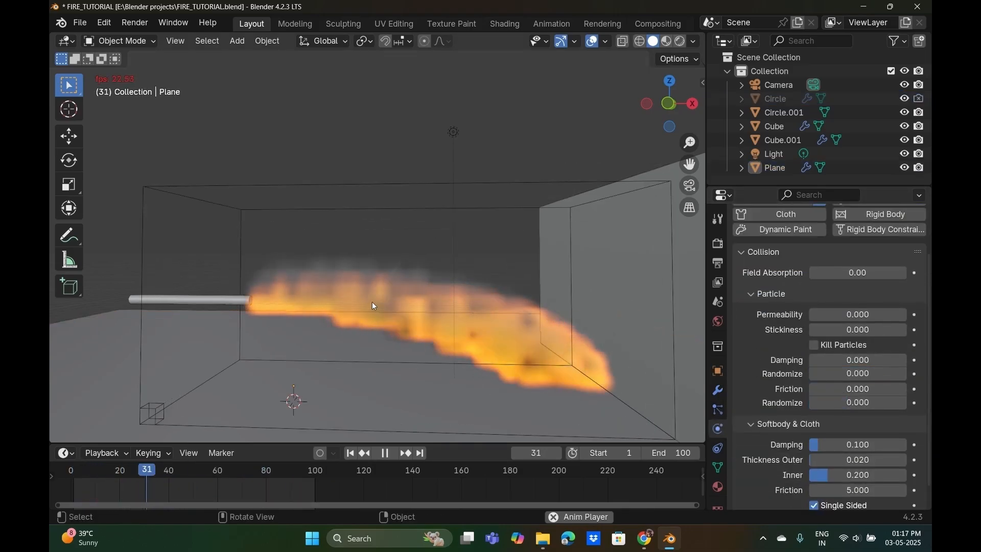
{"action": "left_click", "coordinate": [251, 300]}
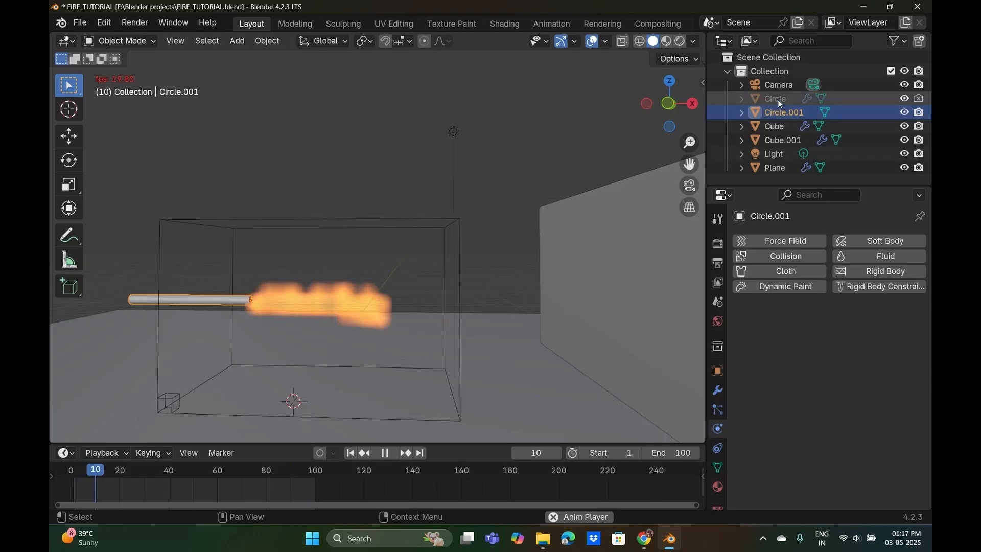
{"action": "left_click", "coordinate": [777, 100]}
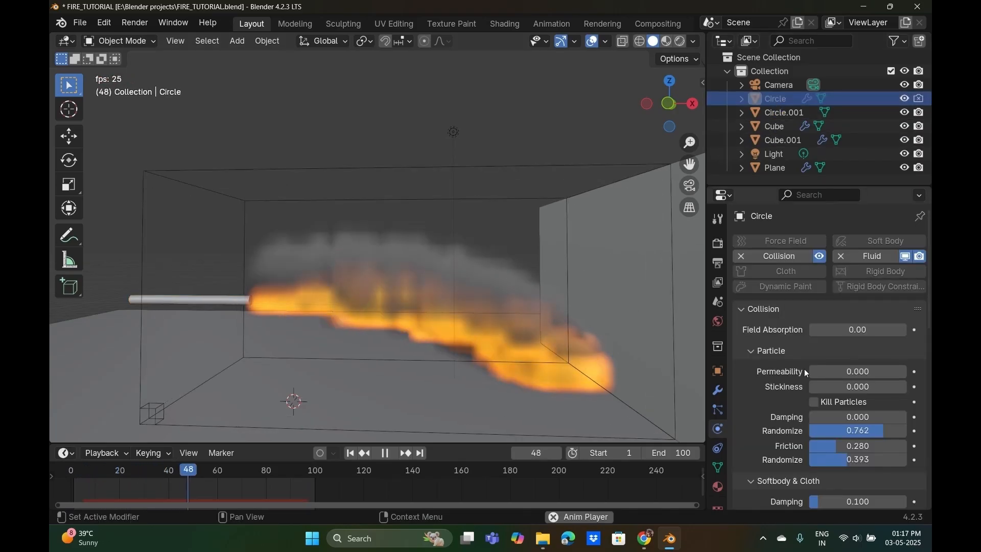
{"action": "scroll", "coordinate": [819, 394], "scroll_direction": "down", "scroll_amount": 7}
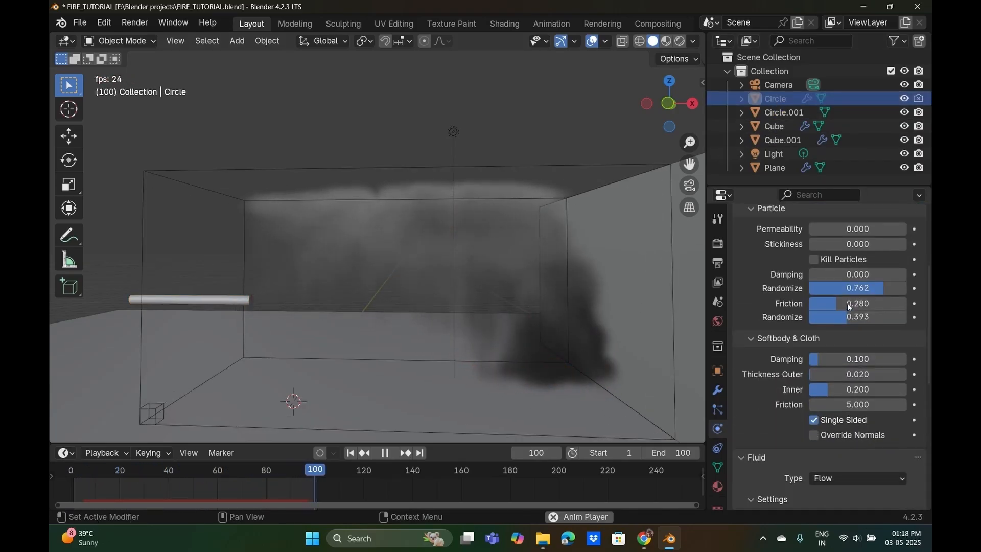
{"action": "scroll", "coordinate": [847, 302], "scroll_direction": "down", "scroll_amount": 7}
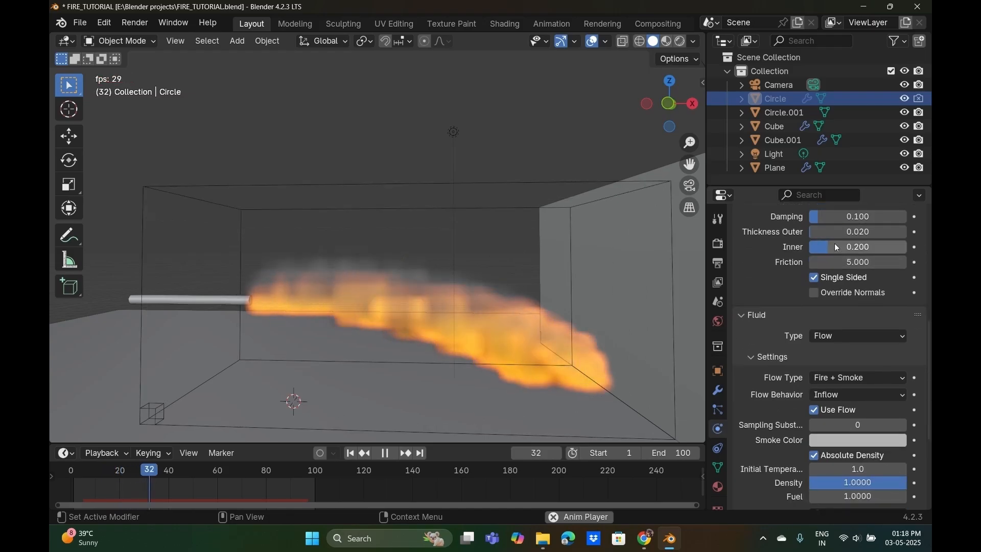
{"action": "scroll", "coordinate": [834, 245], "scroll_direction": "down", "scroll_amount": 4}
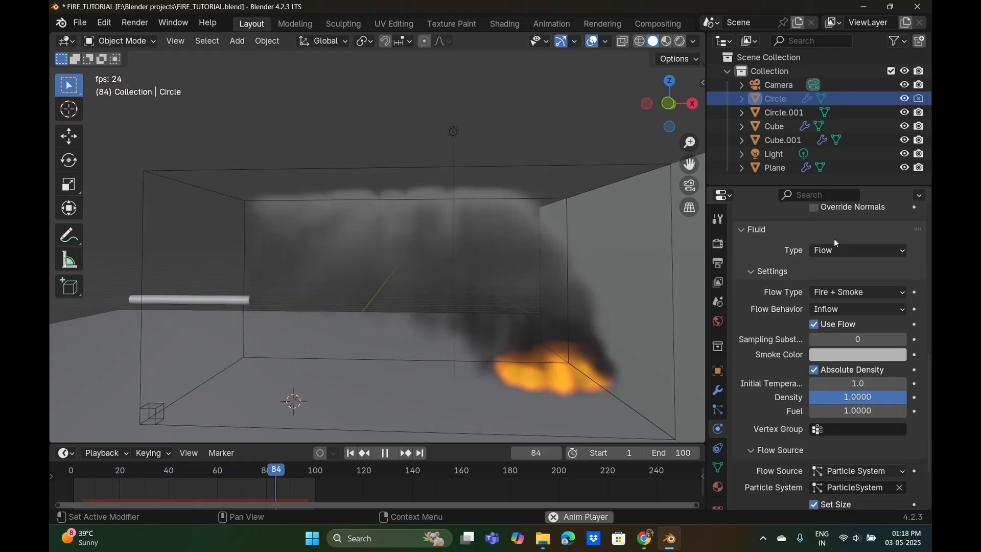
{"action": "scroll", "coordinate": [834, 244], "scroll_direction": "up", "scroll_amount": 10}
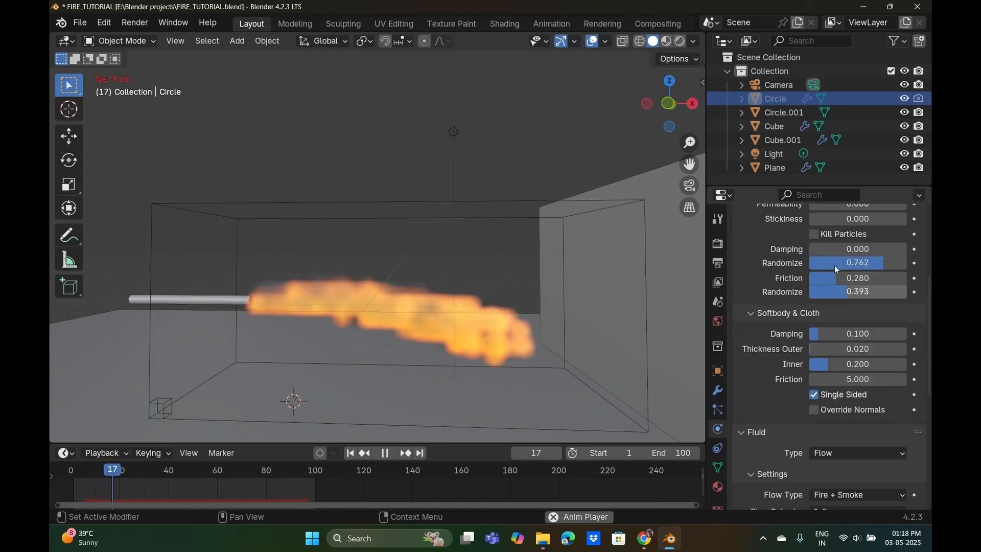
{"action": "scroll", "coordinate": [835, 265], "scroll_direction": "up", "scroll_amount": 5}
Try a gas Vorticity of 0.100 on the fluid domain and return it to 0.000.
{"action": "left_click", "coordinate": [519, 197]}
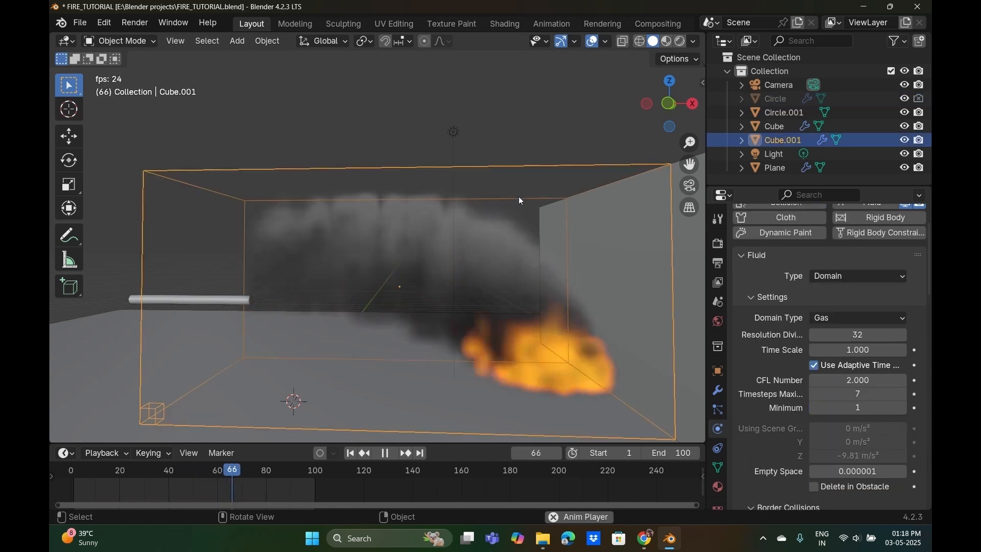
{"action": "scroll", "coordinate": [829, 312], "scroll_direction": "down", "scroll_amount": 9}
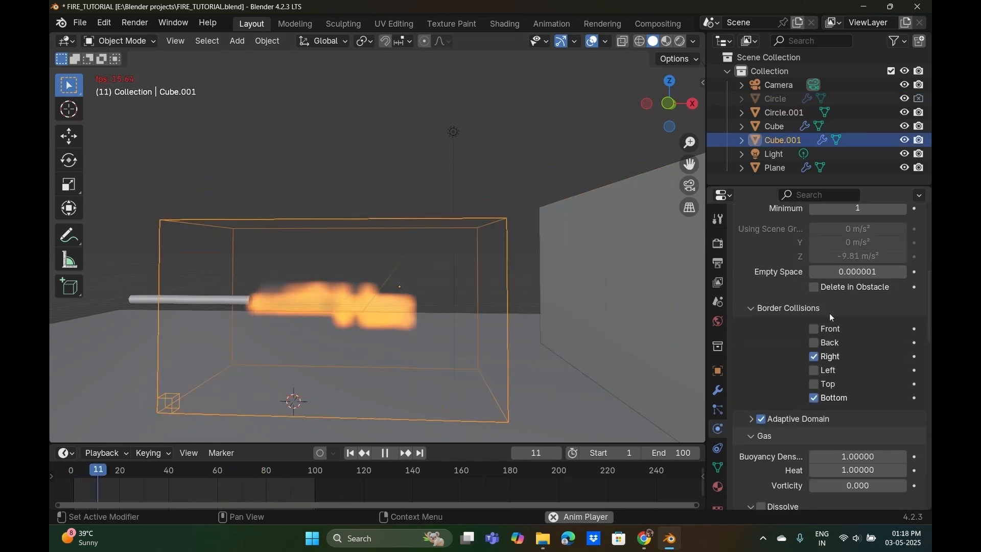
{"action": "scroll", "coordinate": [831, 317], "scroll_direction": "down", "scroll_amount": 8}
{"action": "left_click", "coordinate": [902, 315]}
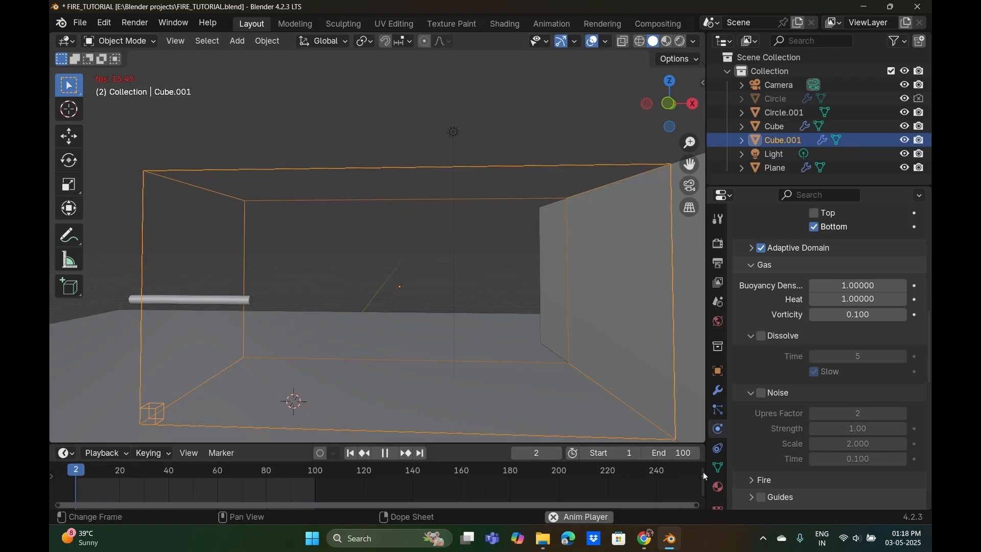
{"action": "left_click", "coordinate": [816, 318]}
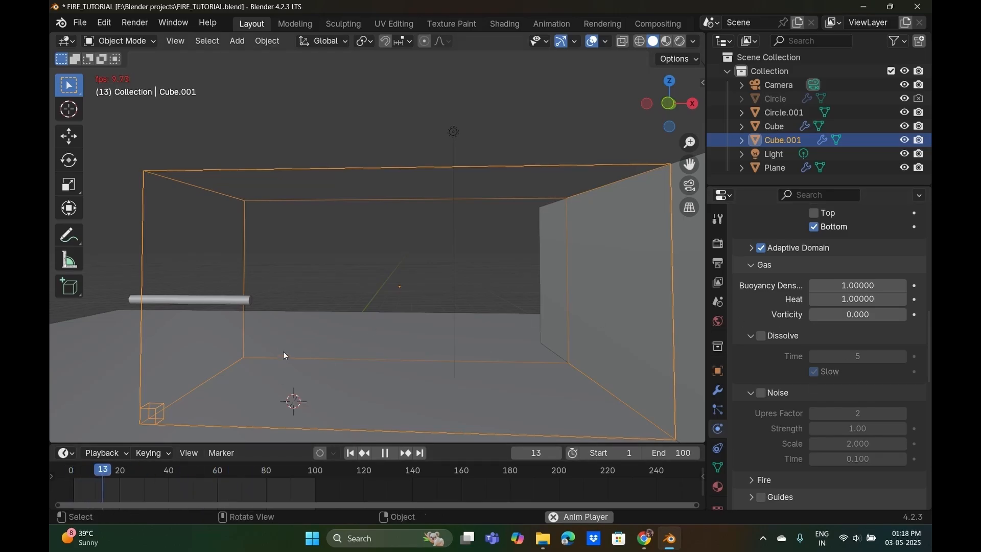
{"action": "key", "text": "Escape"}
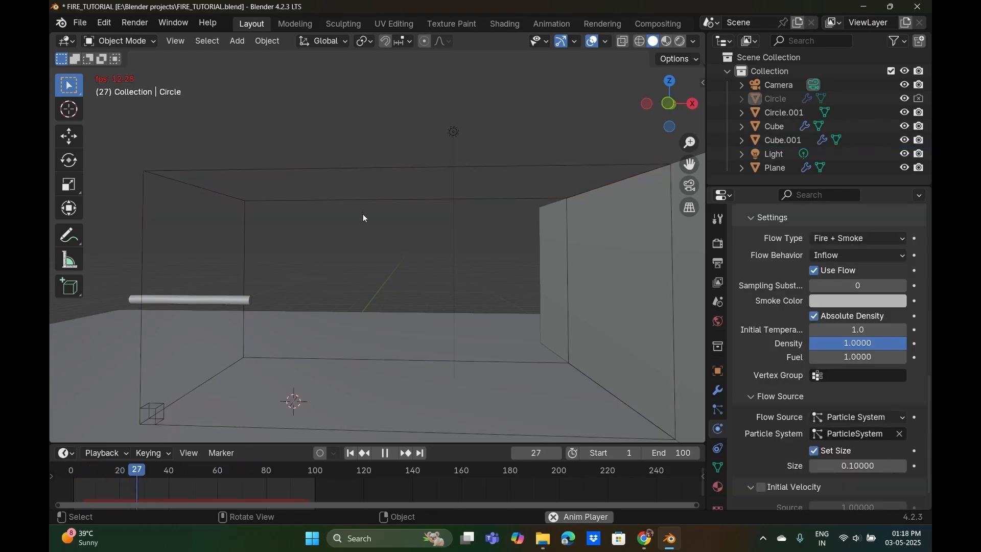
Save the file, switch the viewport to rendered shading, and enlarge the timeline area while checking the playback around the pipe.
{"action": "middle_click_drag", "start_coordinate": [399, 291], "coordinate": [385, 306]}
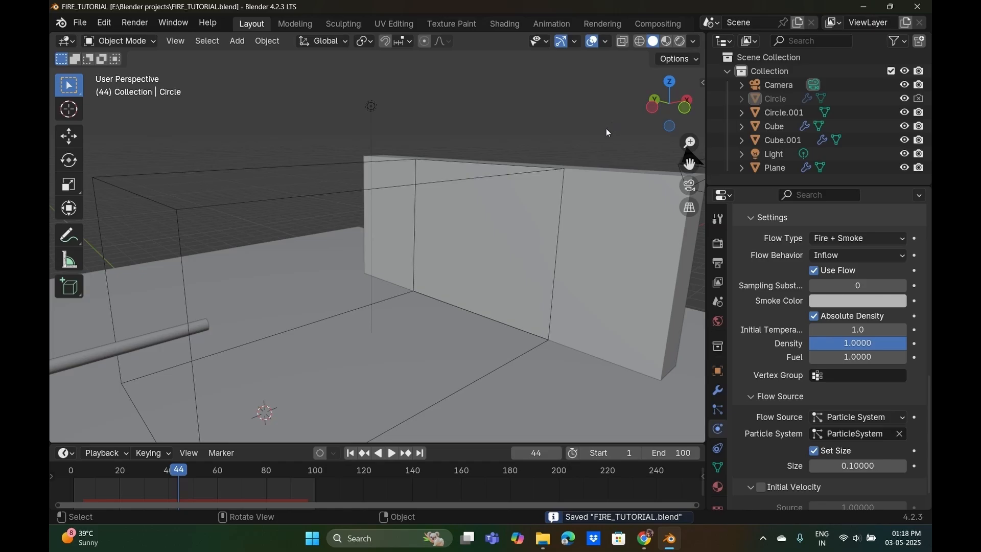
{"action": "key", "text": "z"}
{"action": "left_click", "coordinate": [549, 102]}
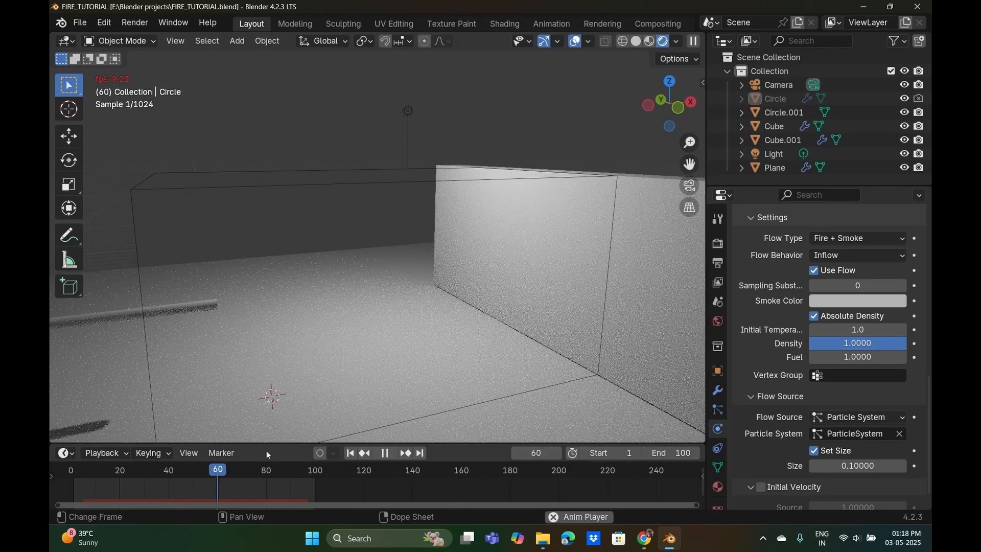
{"action": "left_click_drag", "start_coordinate": [271, 443], "coordinate": [525, 394]}
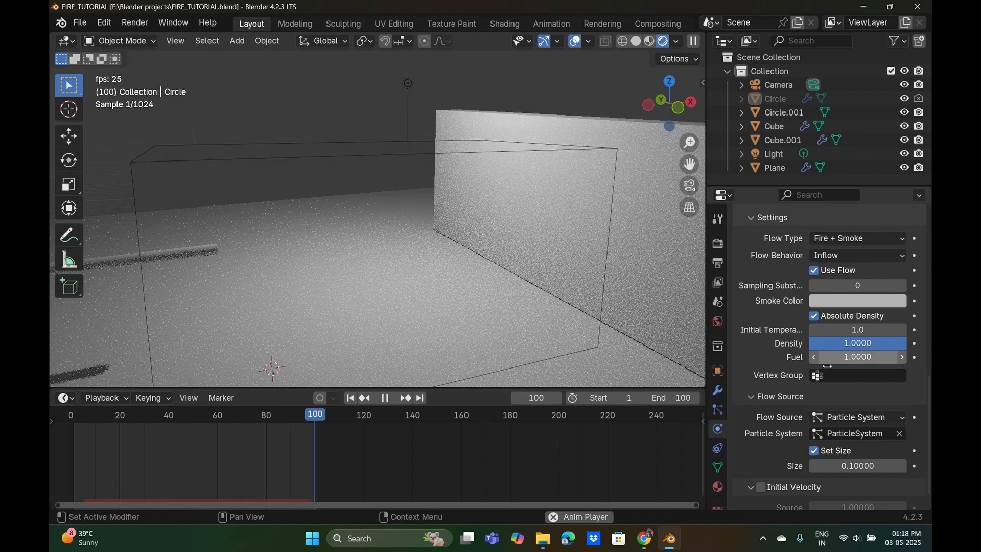
{"action": "scroll", "coordinate": [801, 354], "scroll_direction": "up", "scroll_amount": 5}
{"action": "scroll", "coordinate": [802, 350], "scroll_direction": "up", "scroll_amount": 10}
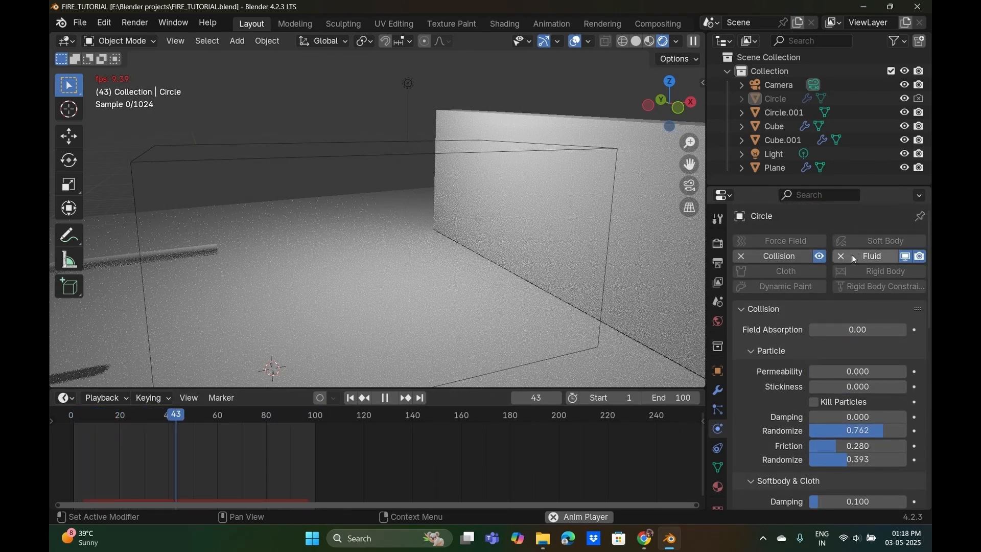
{"action": "middle_click_drag", "start_coordinate": [385, 261], "coordinate": [281, 256]}
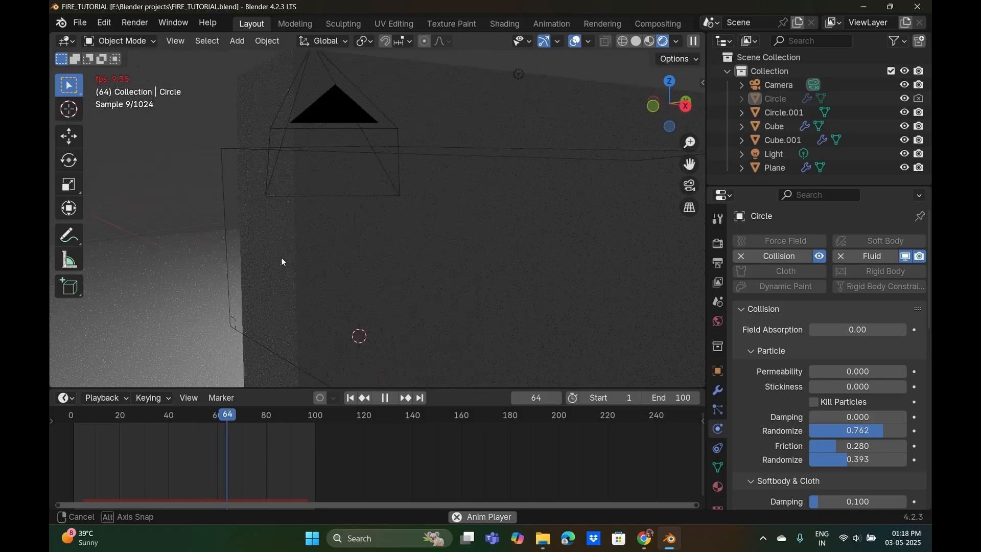
Show the emitter circle in viewports and renders again, stop the playback, and save the file.
{"action": "left_click", "coordinate": [773, 100]}
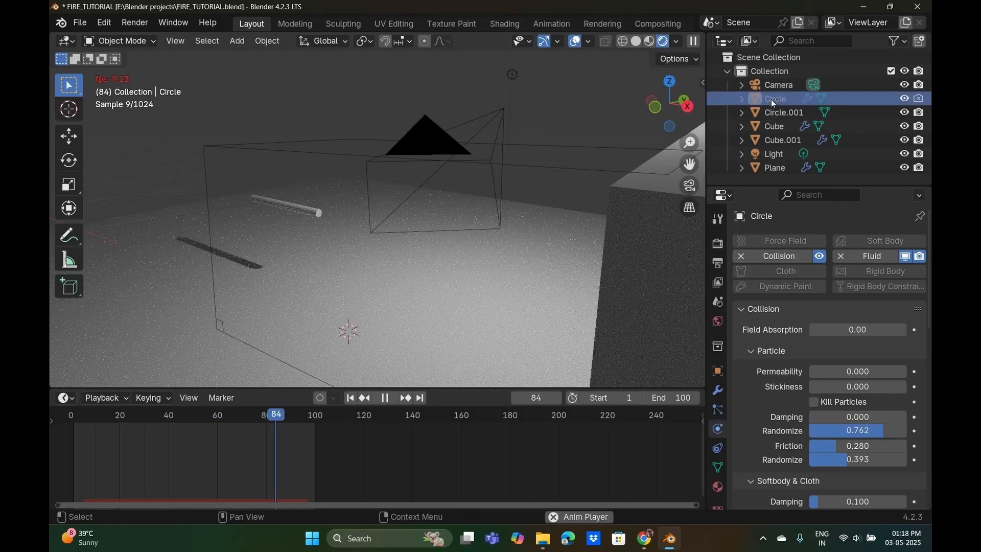
{"action": "left_click", "coordinate": [719, 410]}
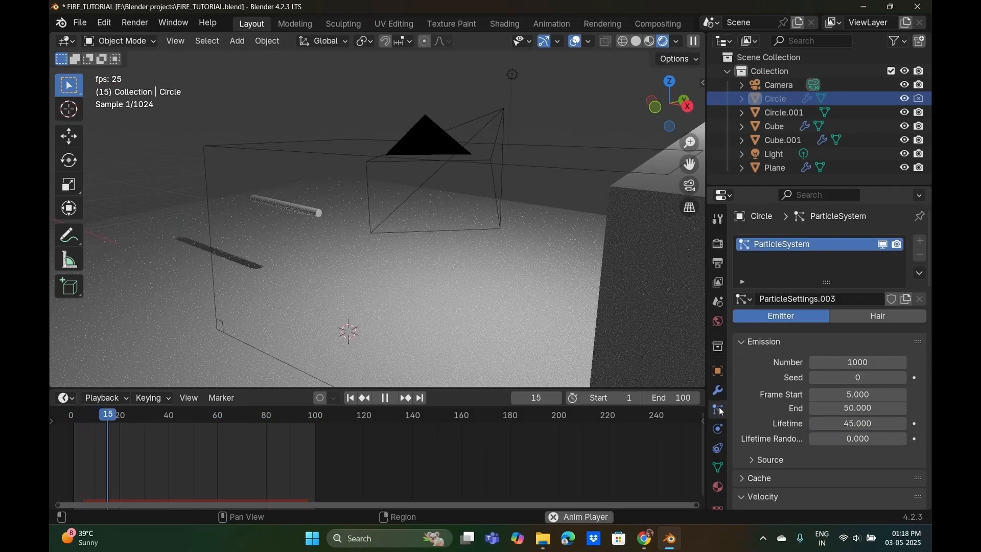
{"action": "left_click", "coordinate": [719, 370]}
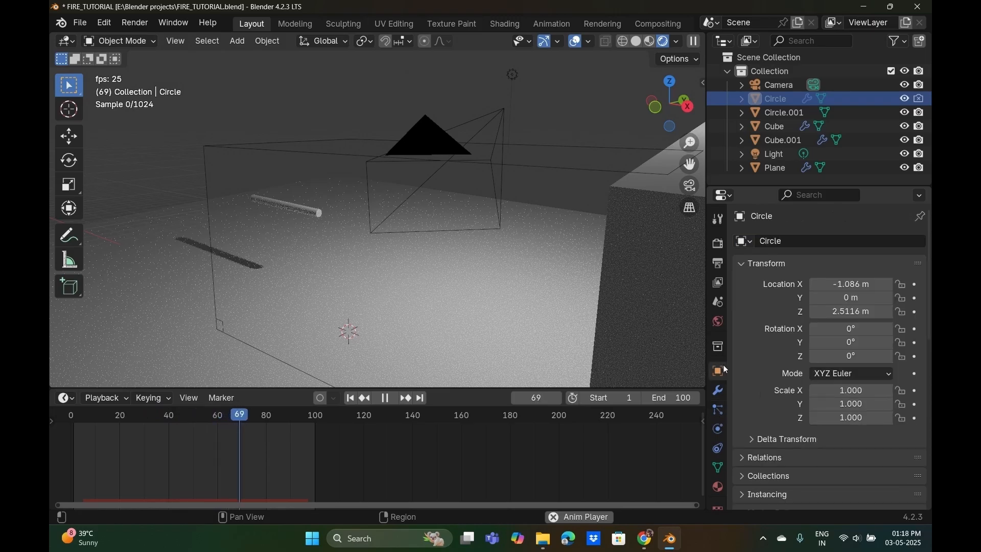
{"action": "scroll", "coordinate": [761, 360], "scroll_direction": "down", "scroll_amount": 3}
{"action": "scroll", "coordinate": [760, 359], "scroll_direction": "down", "scroll_amount": 4}
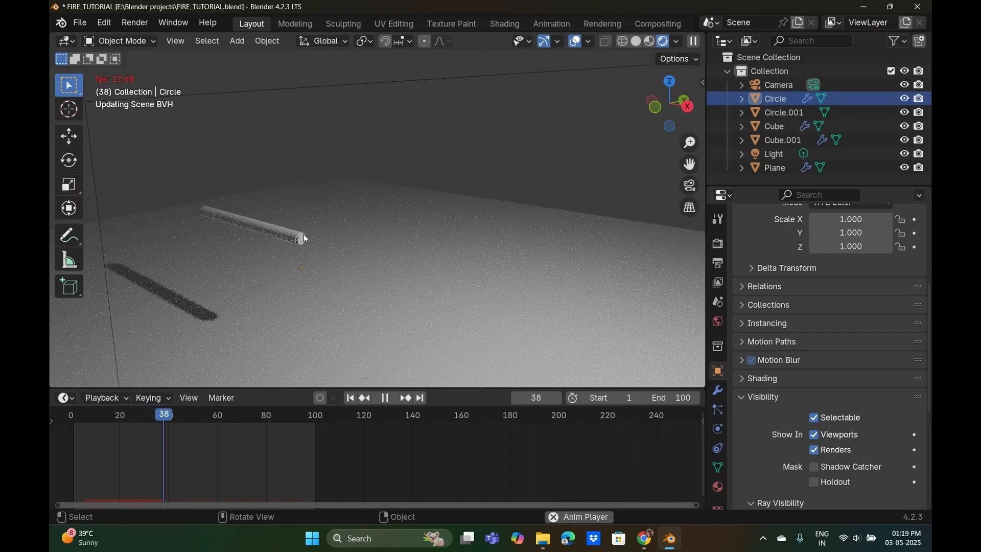
{"action": "key", "text": "space"}
{"action": "key", "text": "ctrl+s"}
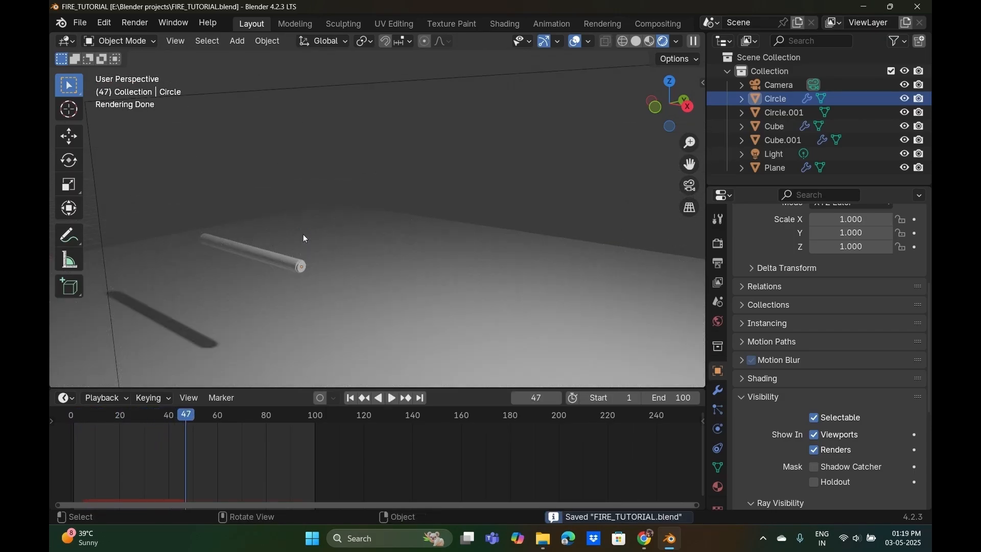
Close Blender, relaunch Blender 4.2, and reopen the recent file FIRE_TUTORIAL.blend.
{"action": "left_click", "coordinate": [918, 6]}
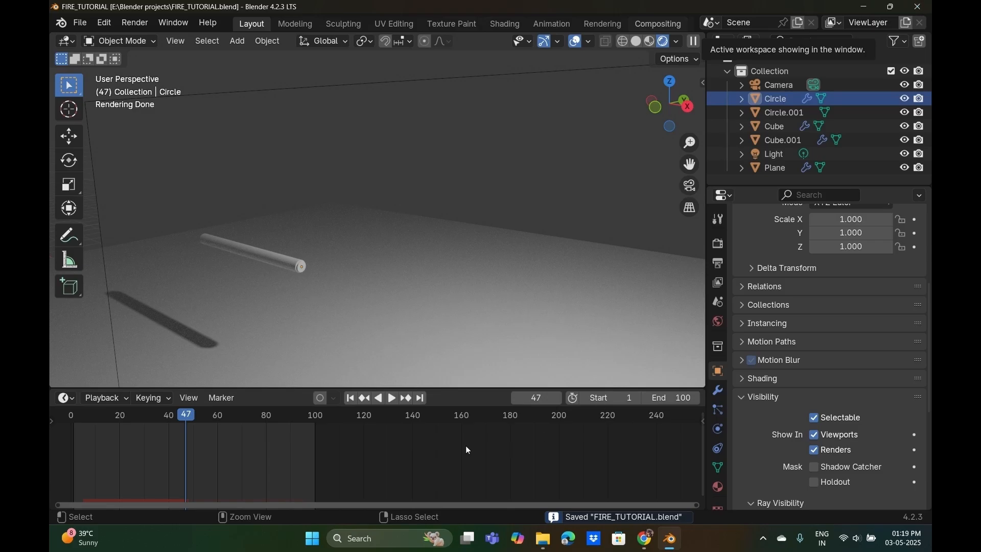
{"action": "left_click", "coordinate": [366, 538]}
{"action": "type", "text": "blender"}
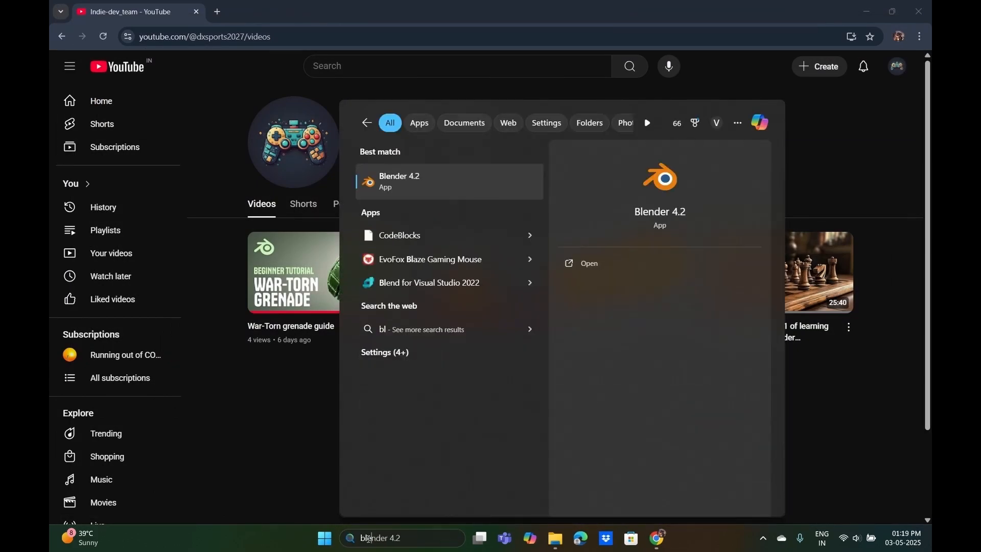
{"action": "key", "text": "Return"}
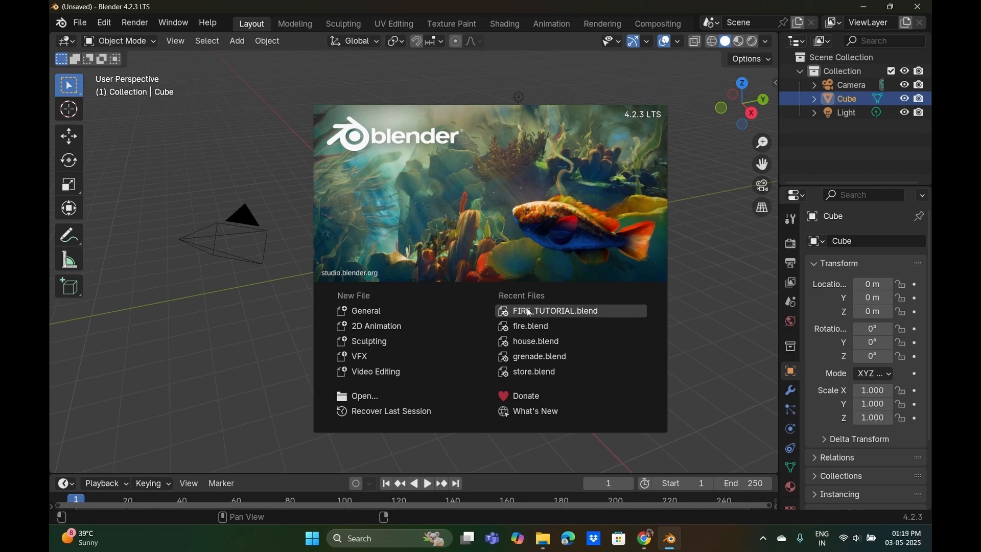
{"action": "left_click", "coordinate": [529, 311]}
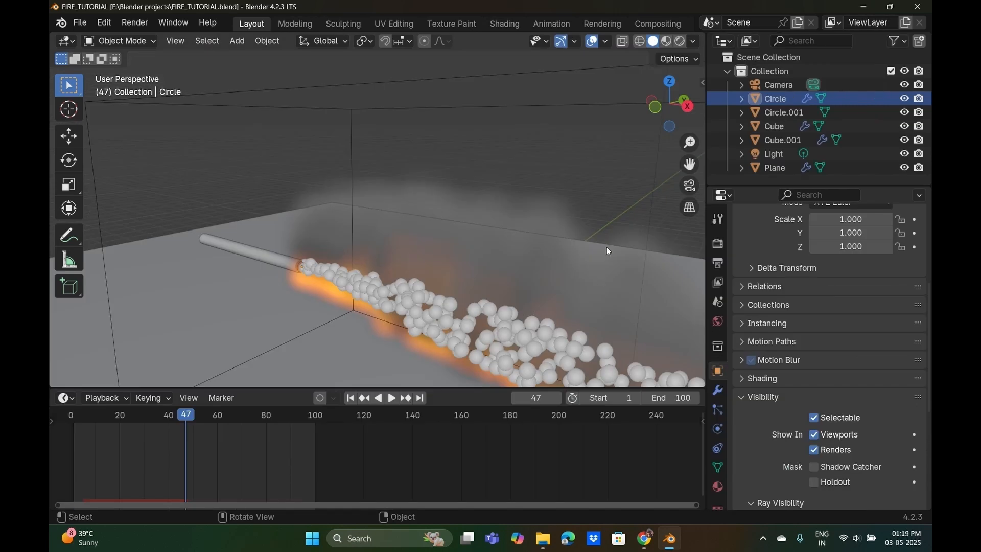
Switch the viewport to rendered shading and examine the render engine and sampling settings.
{"action": "left_click", "coordinate": [678, 42]}
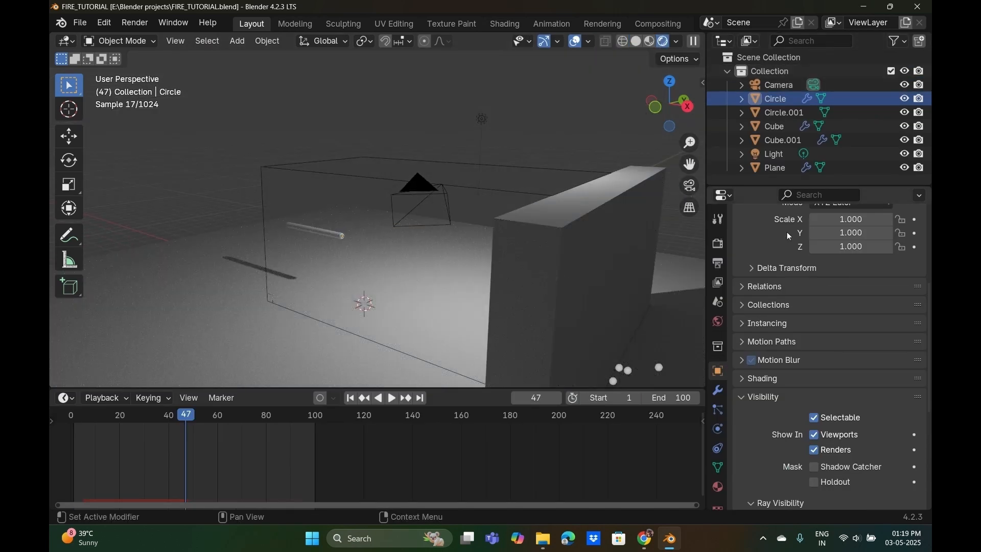
{"action": "left_click", "coordinate": [718, 243]}
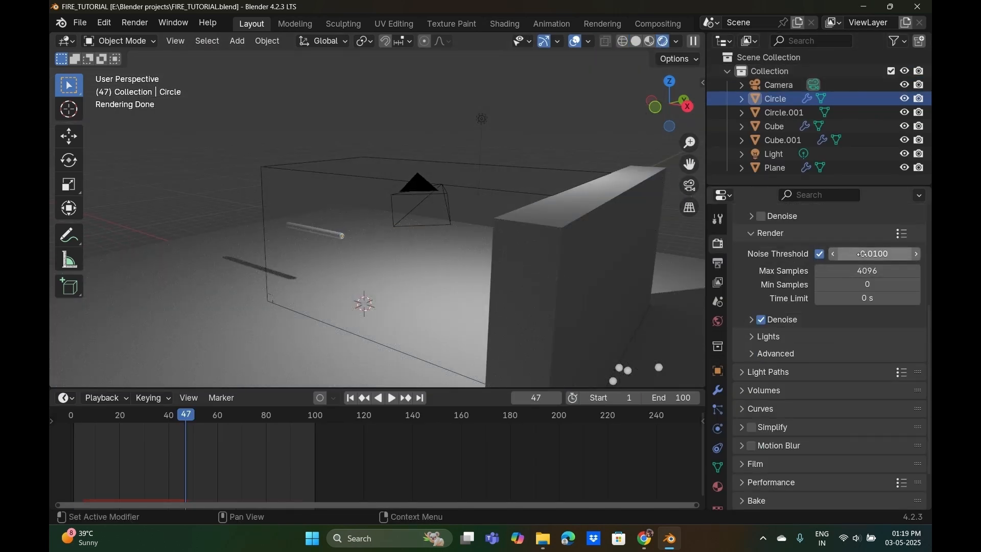
{"action": "scroll", "coordinate": [832, 255], "scroll_direction": "down", "scroll_amount": 1}
{"action": "scroll", "coordinate": [834, 255], "scroll_direction": "up", "scroll_amount": 5}
{"action": "scroll", "coordinate": [833, 255], "scroll_direction": "up", "scroll_amount": 3}
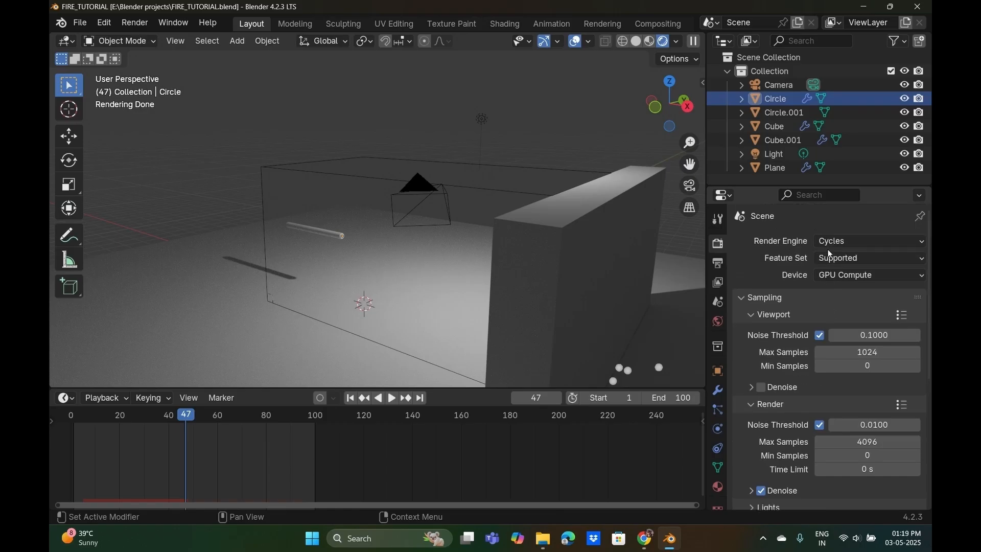
Play the simulation from the first frame and compare the fire in rendered, wireframe and solid shading.
{"action": "left_click_drag", "start_coordinate": [180, 418], "coordinate": [74, 418]}
{"action": "key", "text": "space"}
{"action": "mouse_move", "coordinate": [281, 306]}
{"action": "middle_mouse_down"}
{"action": "mouse_move", "coordinate": [404, 309]}
{"action": "mouse_move", "coordinate": [413, 297]}
{"action": "middle_mouse_up"}
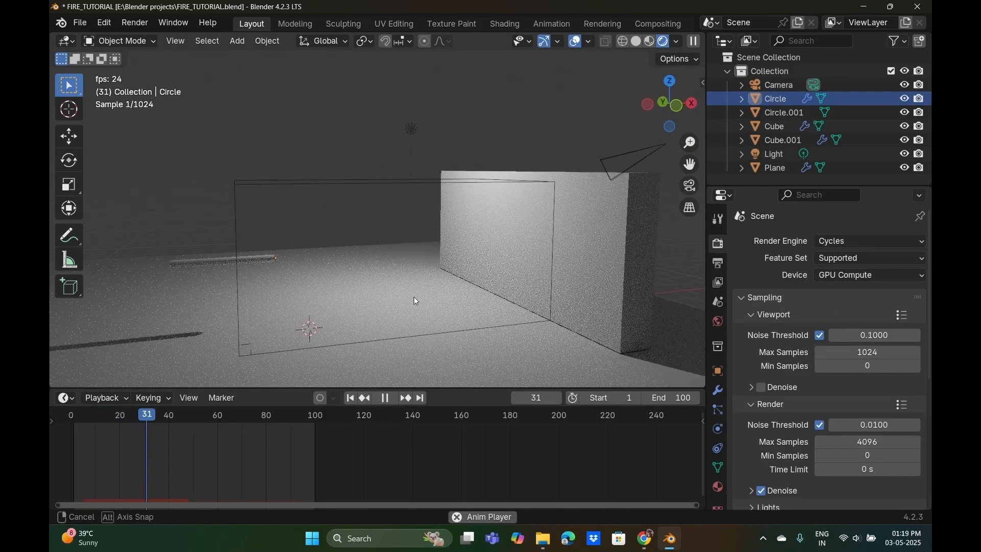
{"action": "left_click", "coordinate": [636, 40]}
{"action": "left_click", "coordinate": [639, 41]}
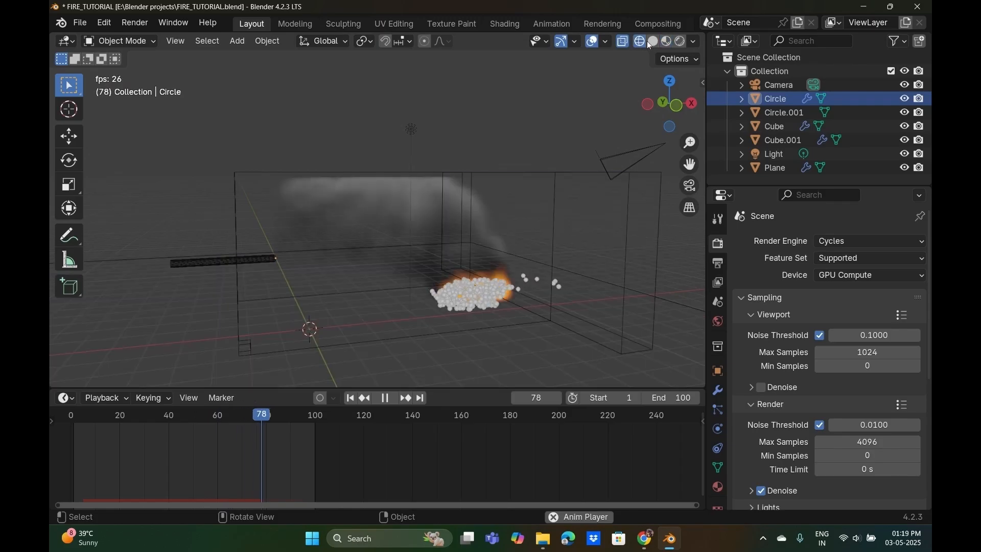
{"action": "left_click", "coordinate": [652, 41]}
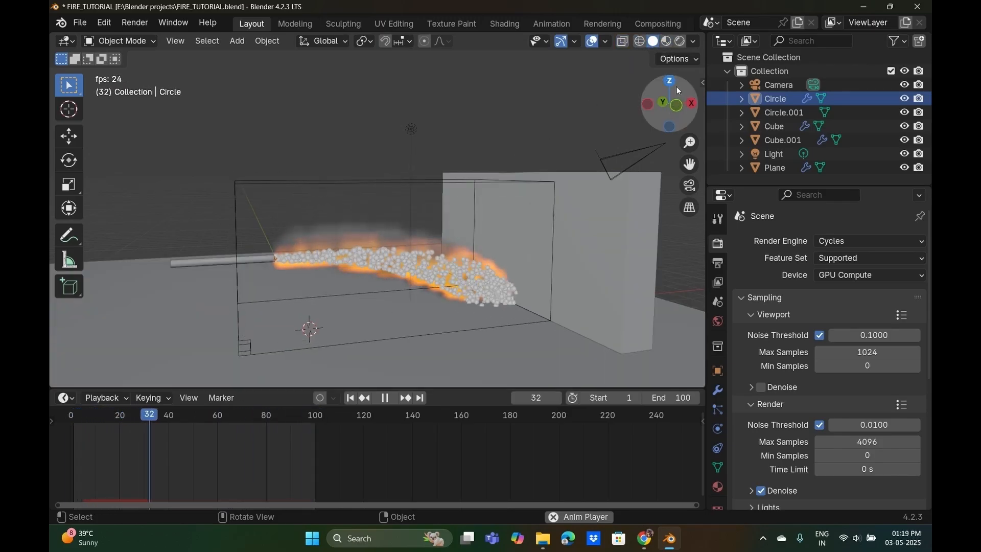
Hide the emitter circle in both viewports and renders.
{"action": "left_click", "coordinate": [718, 371]}
{"action": "scroll", "coordinate": [739, 374], "scroll_direction": "down", "scroll_amount": 8}
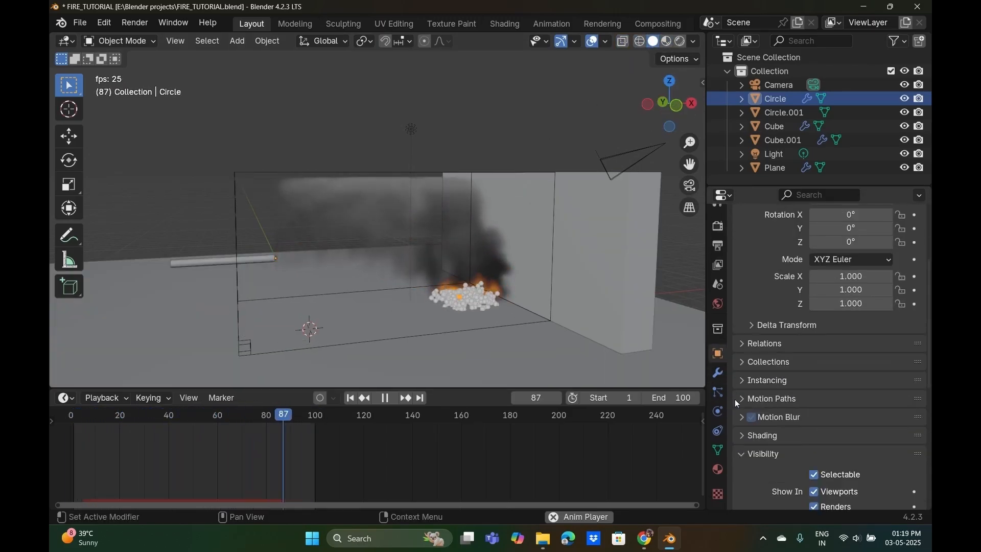
{"action": "left_click_drag", "start_coordinate": [817, 405], "coordinate": [816, 421]}
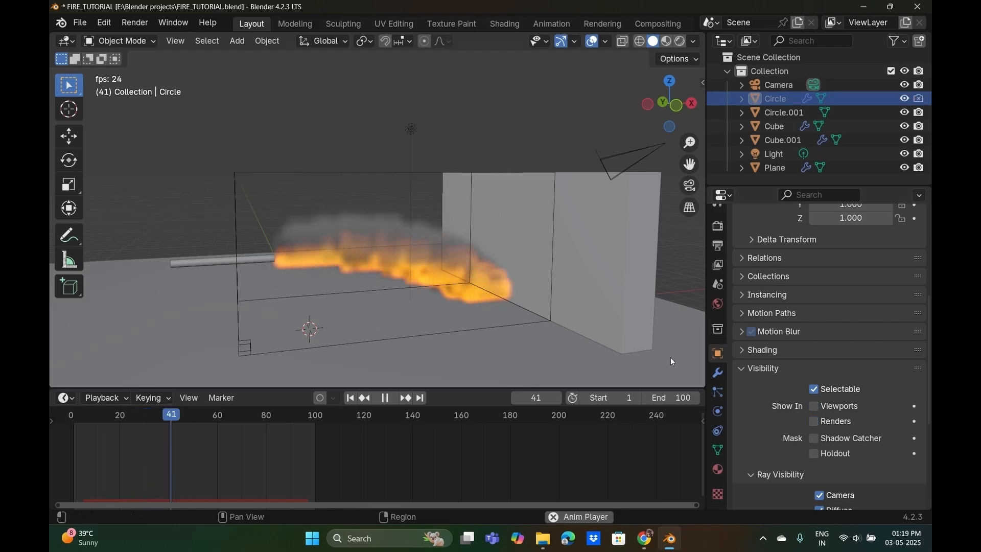
{"action": "scroll", "coordinate": [355, 262], "scroll_direction": "up", "scroll_amount": 6}
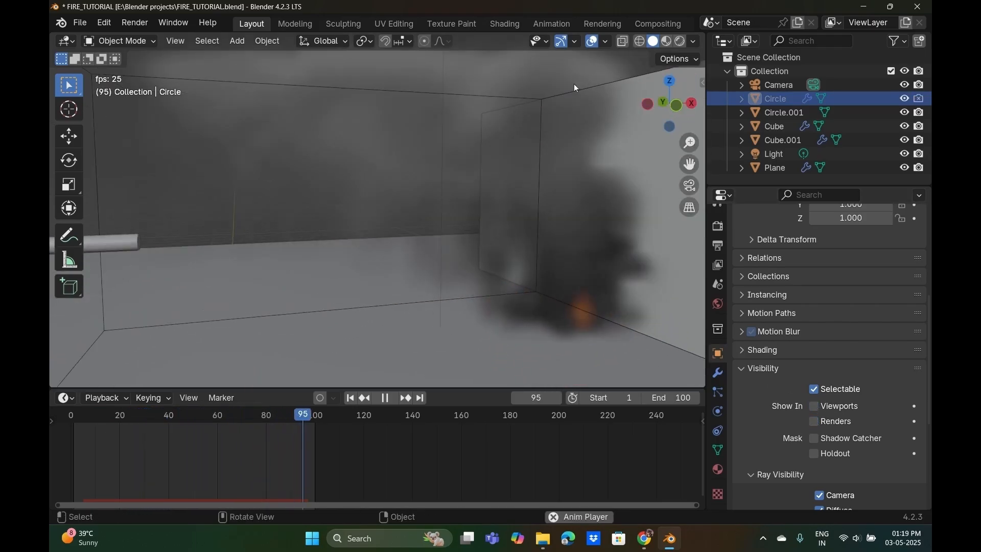
Check the fire in material preview shading, return to solid shading, and stop the playback at frame 24.
{"action": "left_click", "coordinate": [666, 41]}
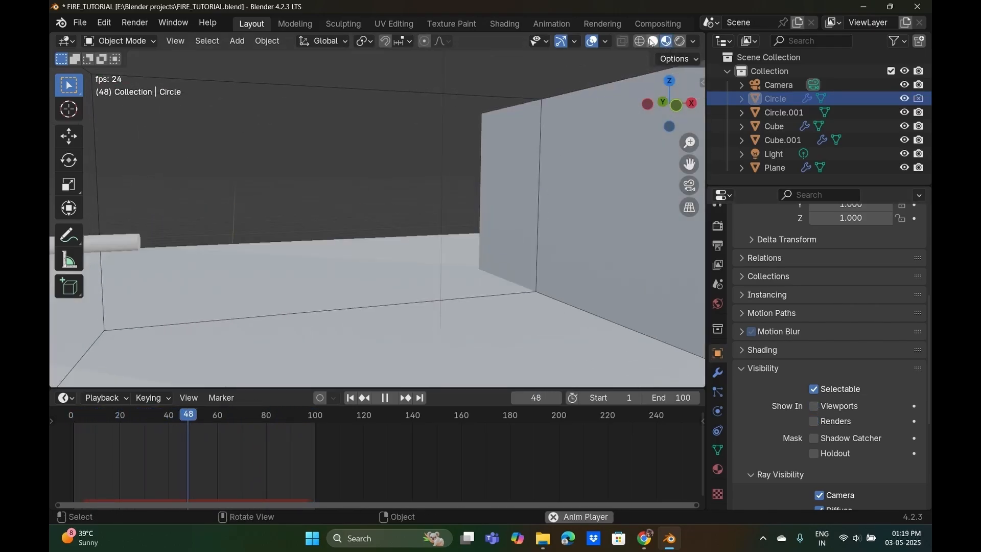
{"action": "left_click", "coordinate": [652, 41]}
{"action": "scroll", "coordinate": [351, 173], "scroll_direction": "down", "scroll_amount": 6}
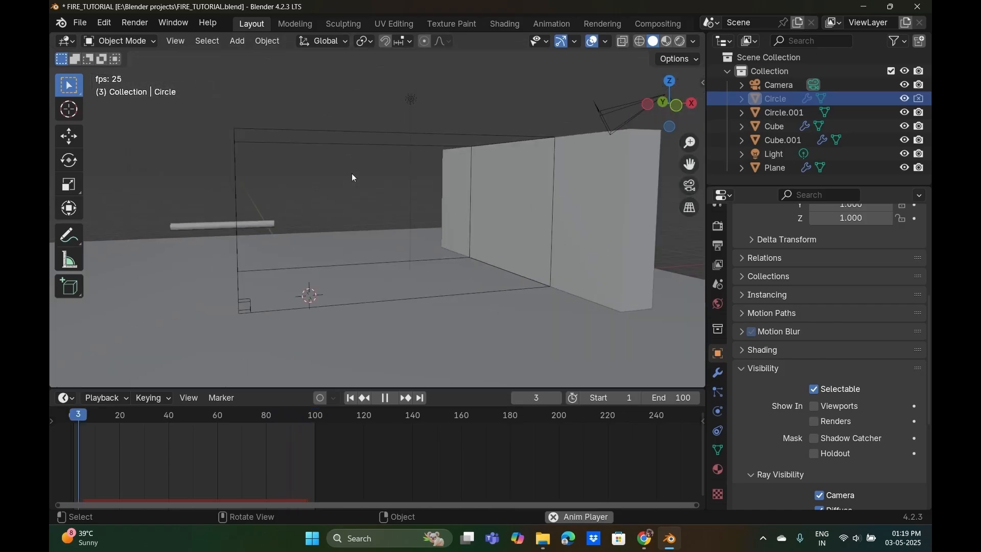
{"action": "key", "text": "space"}
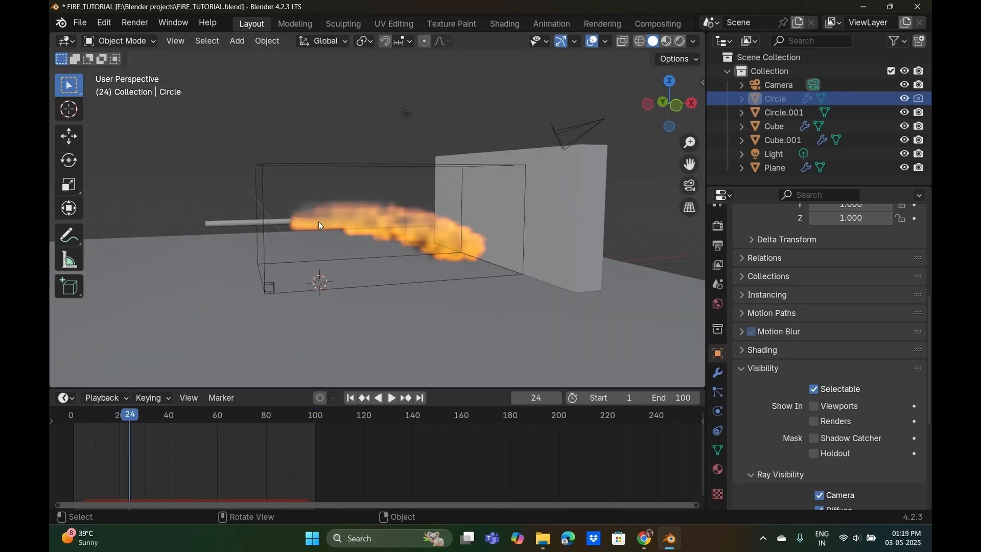
Render the current frame, inspect the image around the pipe, and close the render window while keeping the project open.
{"action": "key", "text": "F12"}
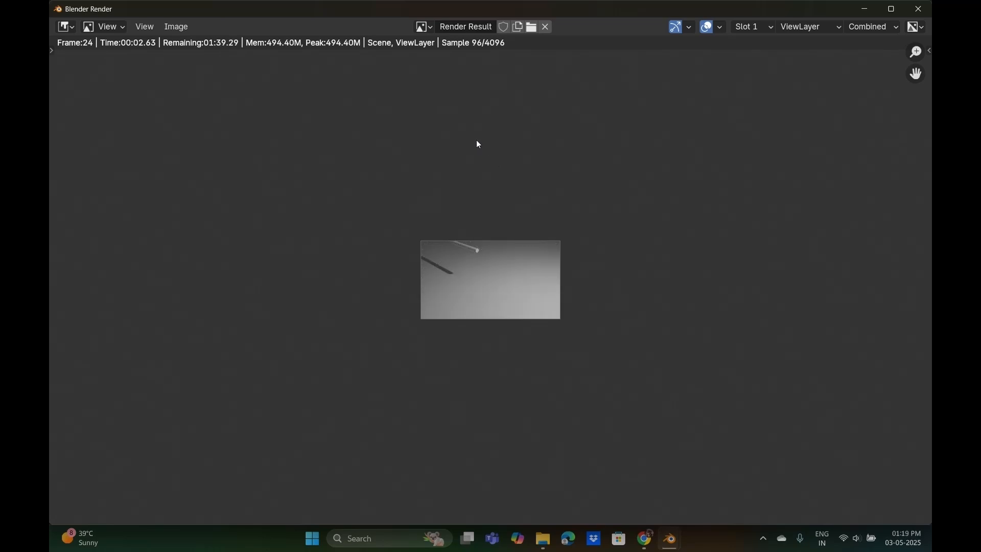
{"action": "scroll", "coordinate": [476, 139], "scroll_direction": "up", "scroll_amount": 8}
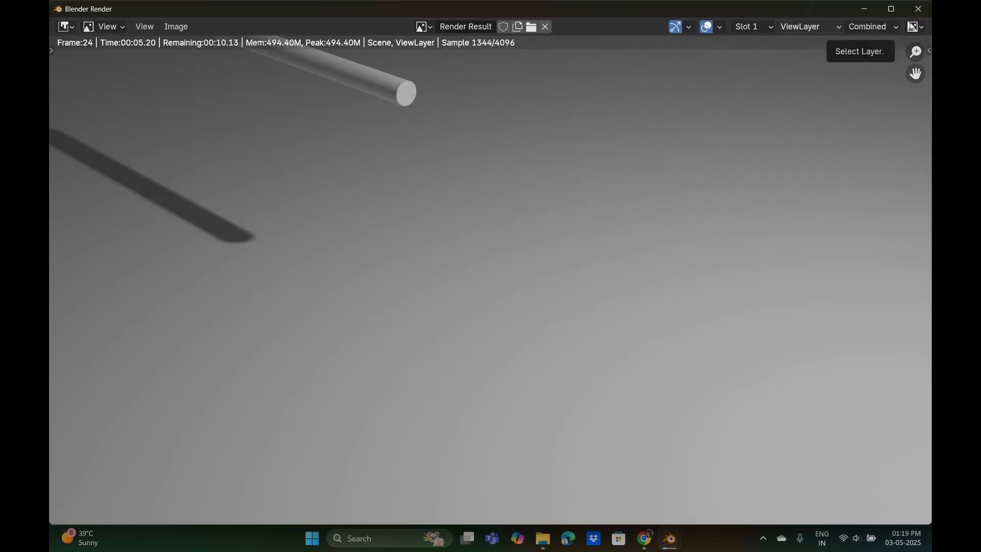
{"action": "left_click", "coordinate": [919, 11]}
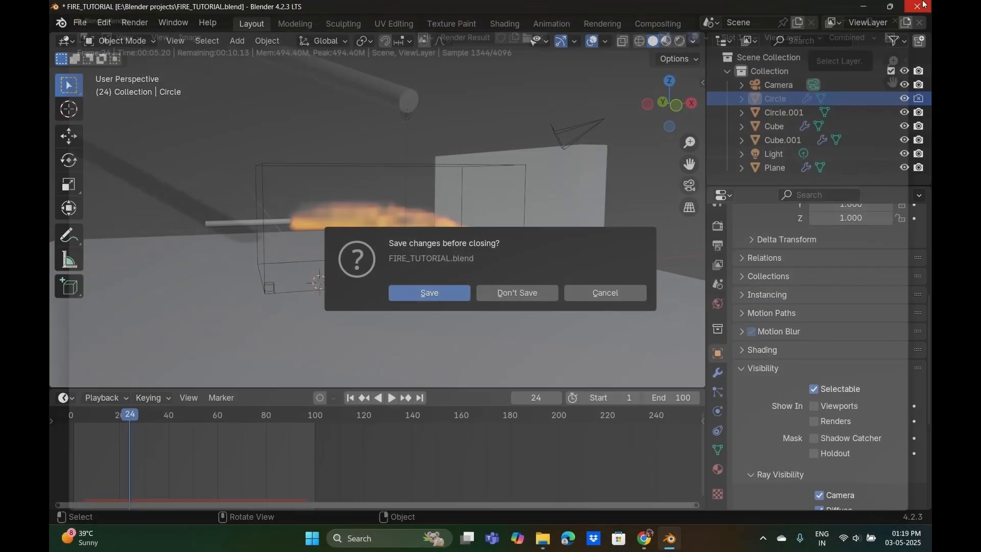
{"action": "left_click", "coordinate": [598, 292]}
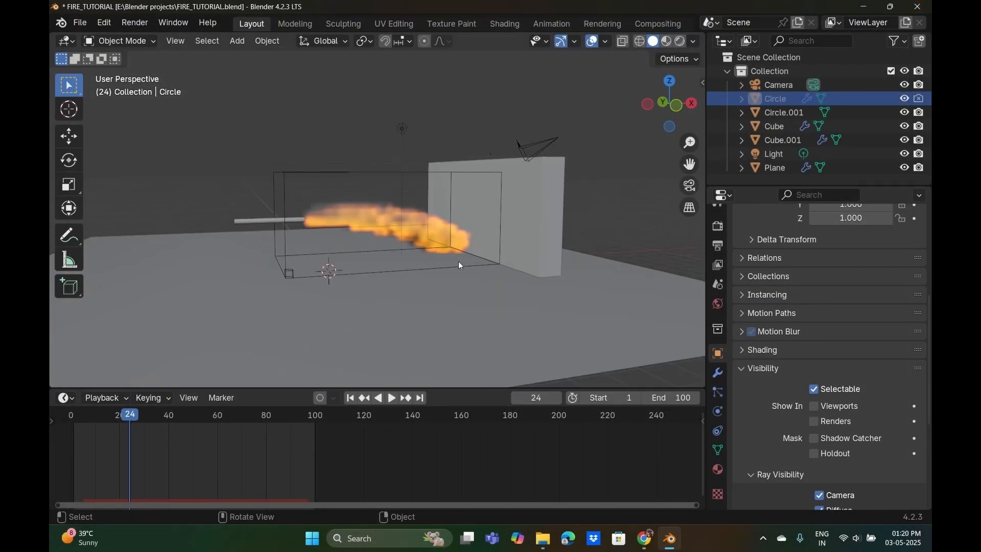
Change the timeline area into a Shader Editor and enlarge it below the 3D viewport.
{"action": "middle_click_drag", "start_coordinate": [459, 261], "coordinate": [285, 289]}
{"action": "scroll", "coordinate": [461, 281], "scroll_direction": "up", "scroll_amount": 3}
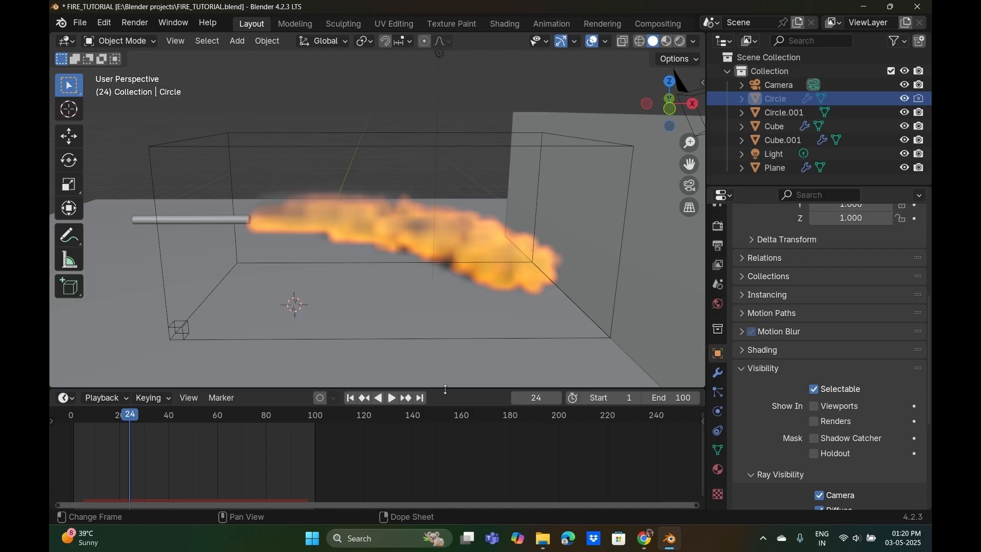
{"action": "left_click_drag", "start_coordinate": [445, 389], "coordinate": [446, 352]}
{"action": "left_click", "coordinate": [66, 361]}
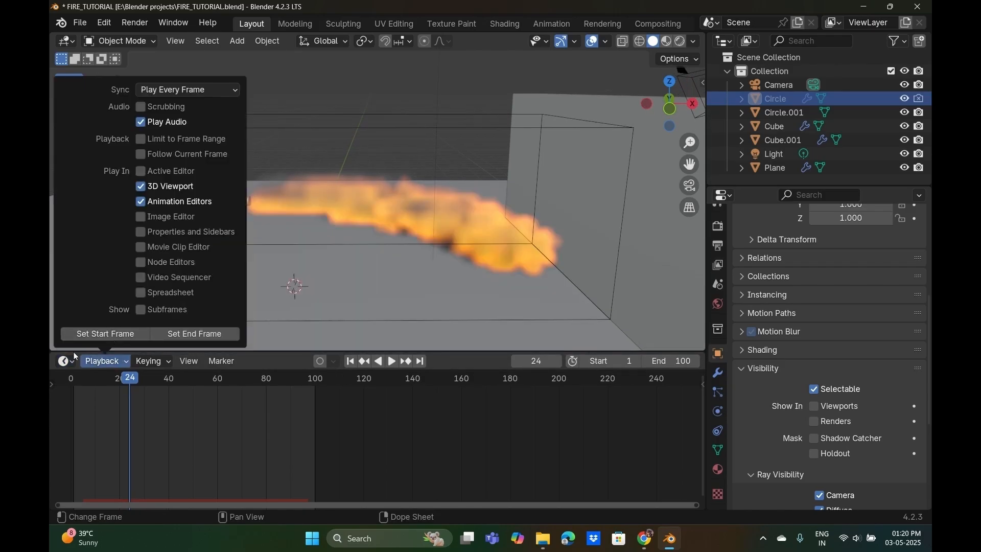
{"action": "mouse_move", "coordinate": [71, 355]}
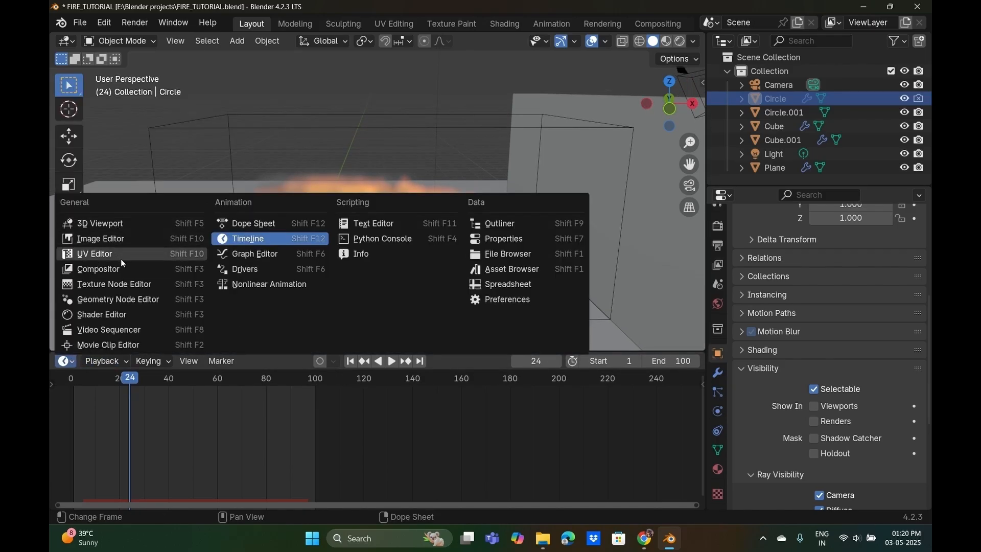
{"action": "left_click", "coordinate": [137, 312]}
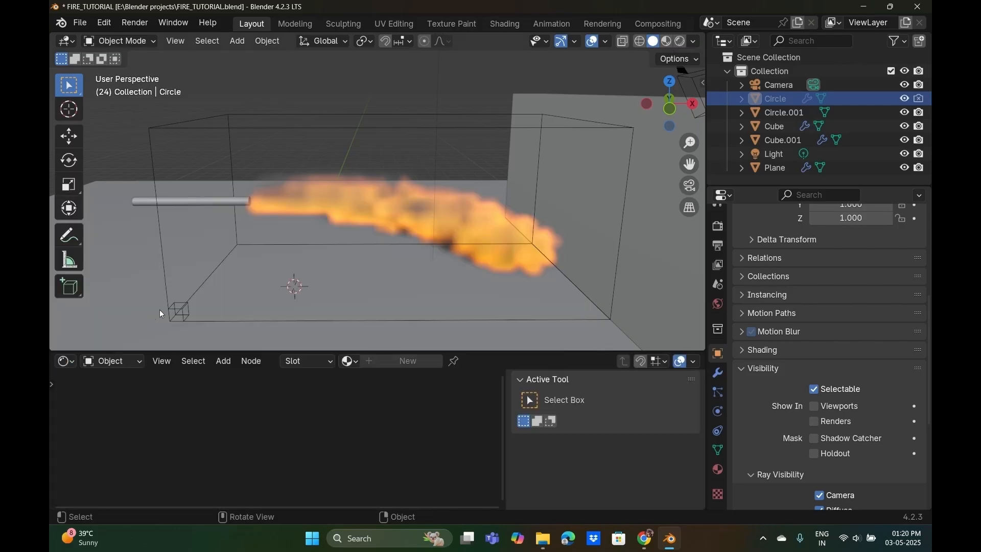
{"action": "left_click_drag", "start_coordinate": [473, 352], "coordinate": [368, 308]}
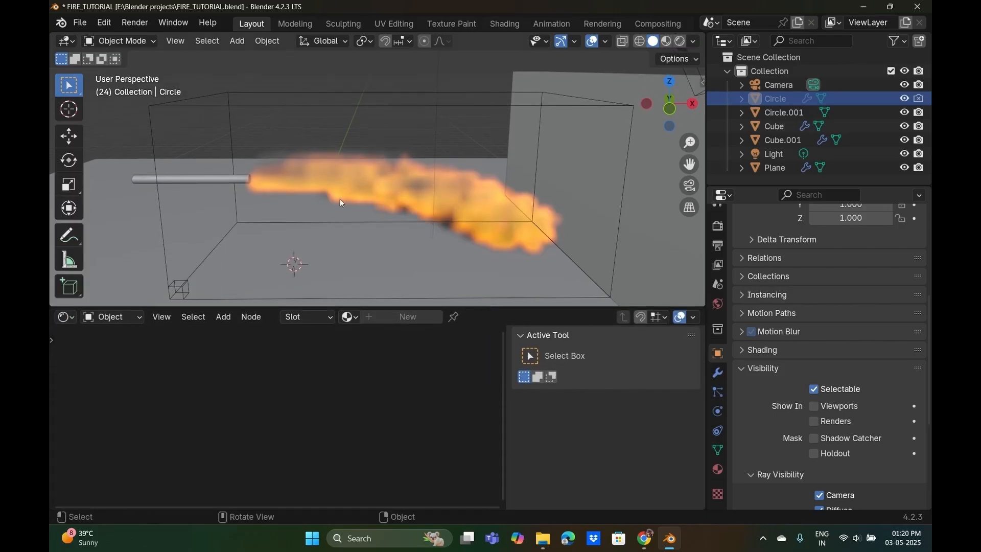
Select the fluid domain cube around the fire and create a new material for it.
{"action": "left_click", "coordinate": [250, 181]}
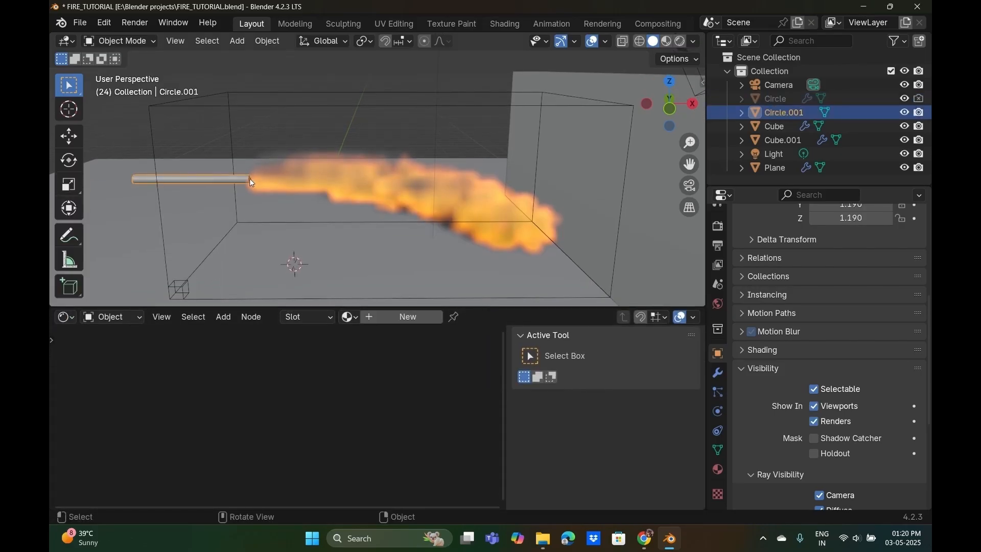
{"action": "left_click", "coordinate": [250, 180]}
{"action": "left_click", "coordinate": [335, 131]}
{"action": "left_click", "coordinate": [356, 108]}
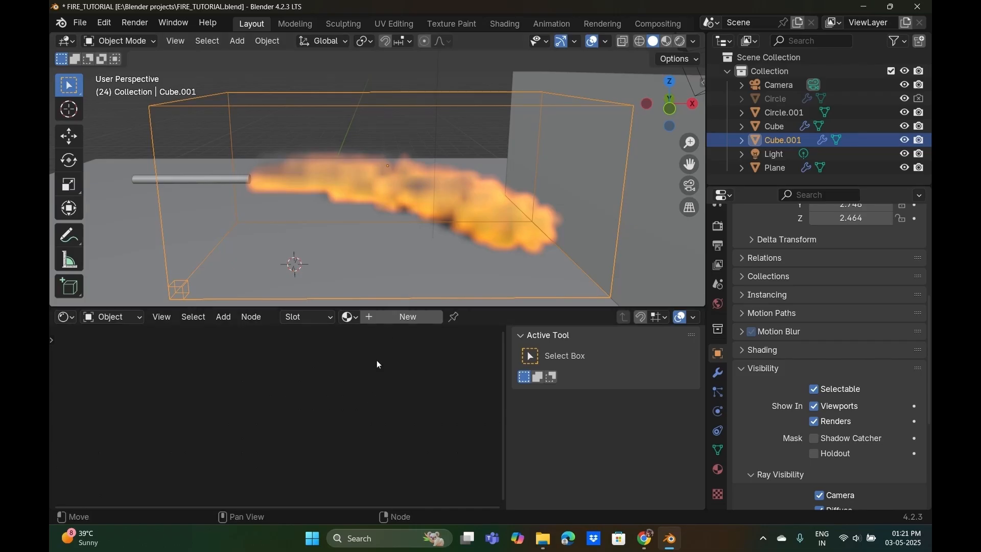
{"action": "left_click", "coordinate": [398, 124]}
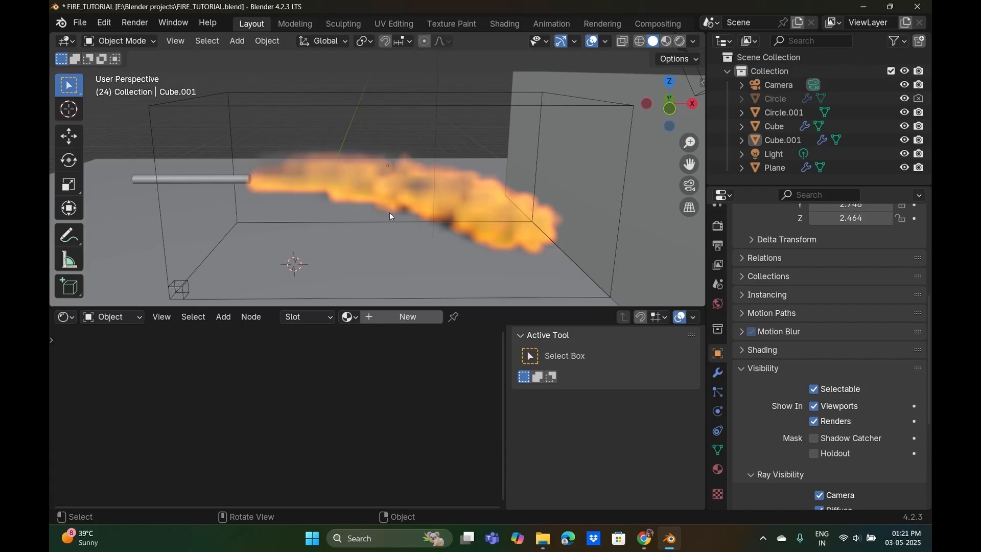
{"action": "left_click", "coordinate": [397, 99]}
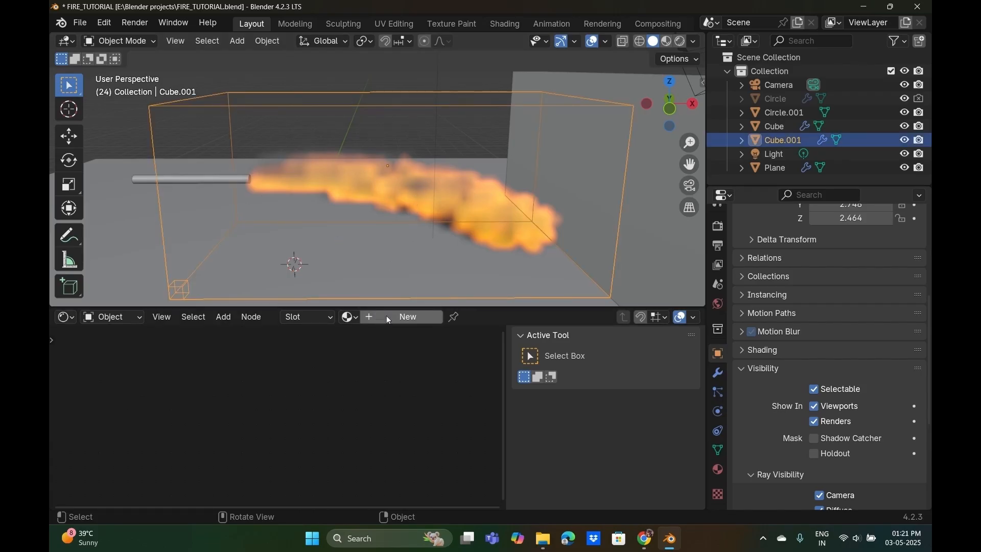
{"action": "left_click", "coordinate": [408, 316]}
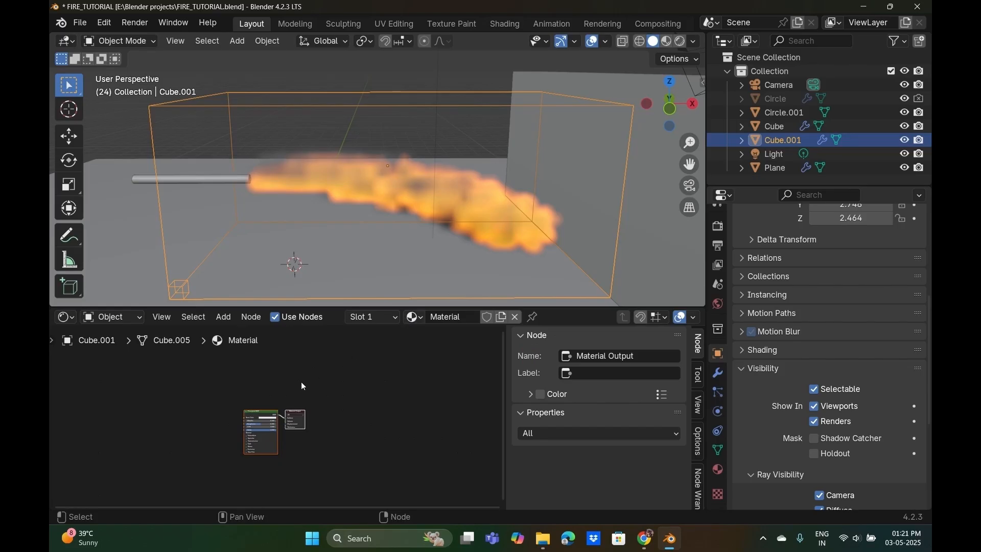
Hide the Shader Editor's sidebar and enlarge the editor to give the material nodes more room.
{"action": "scroll", "coordinate": [287, 396], "scroll_direction": "up", "scroll_amount": 5}
{"action": "middle_click_drag", "start_coordinate": [276, 388], "coordinate": [389, 345]}
{"action": "key", "text": "n"}
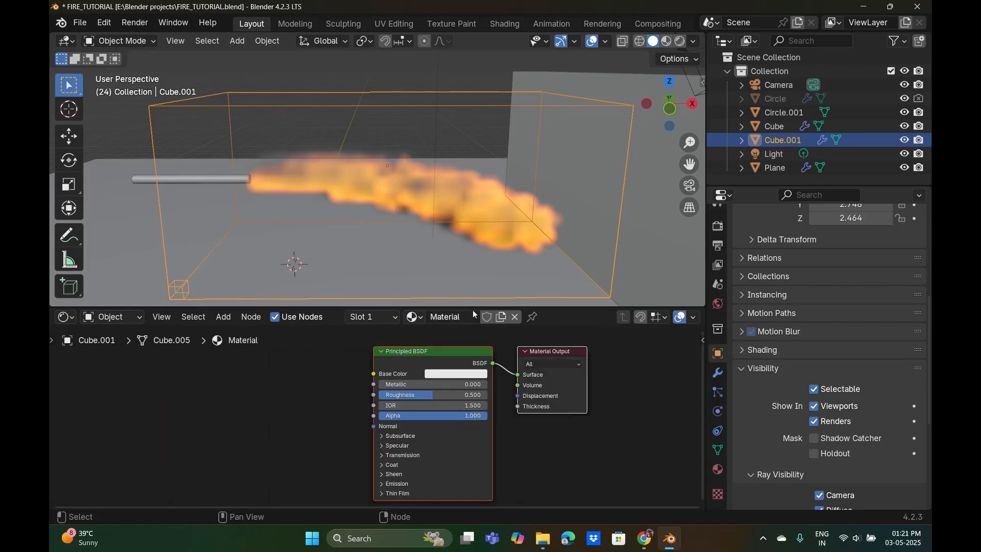
{"action": "left_click_drag", "start_coordinate": [473, 308], "coordinate": [452, 214]}
{"action": "scroll", "coordinate": [444, 160], "scroll_direction": "up", "scroll_amount": 3}
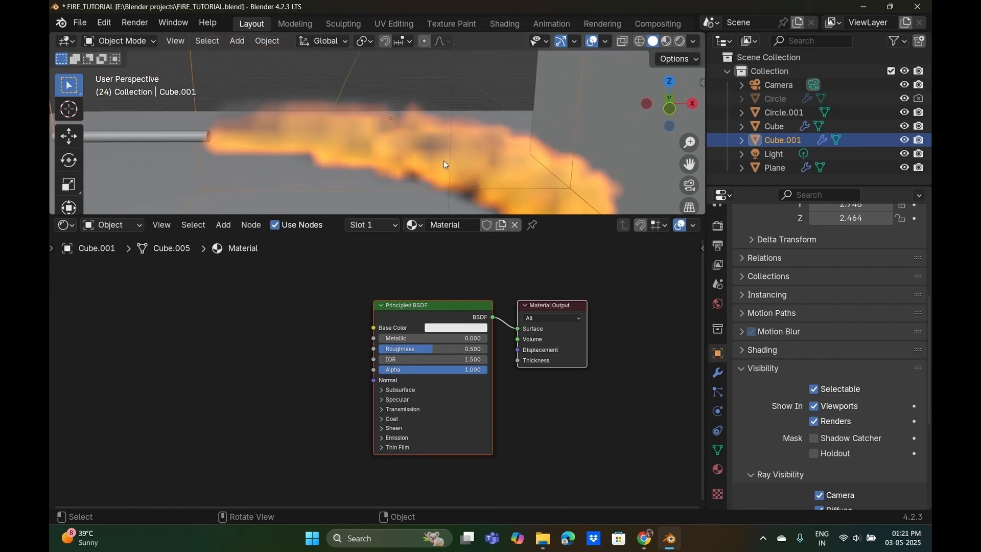
Replace the Principled BSDF with a Principled Volume node and connect it to the Material Output's Volume input.
{"action": "left_click", "coordinate": [430, 305]}
{"action": "key", "text": "Delete"}
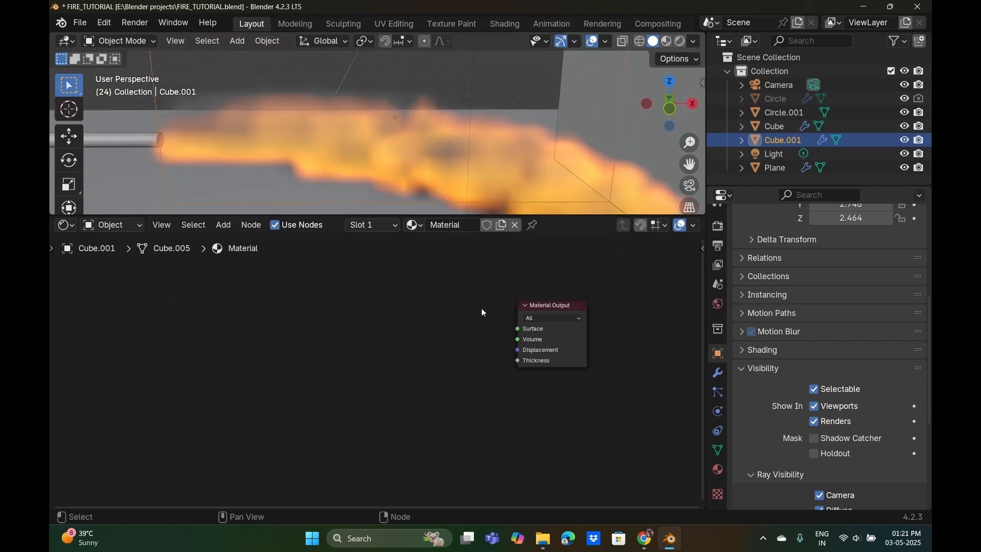
{"action": "key", "text": "shift+a"}
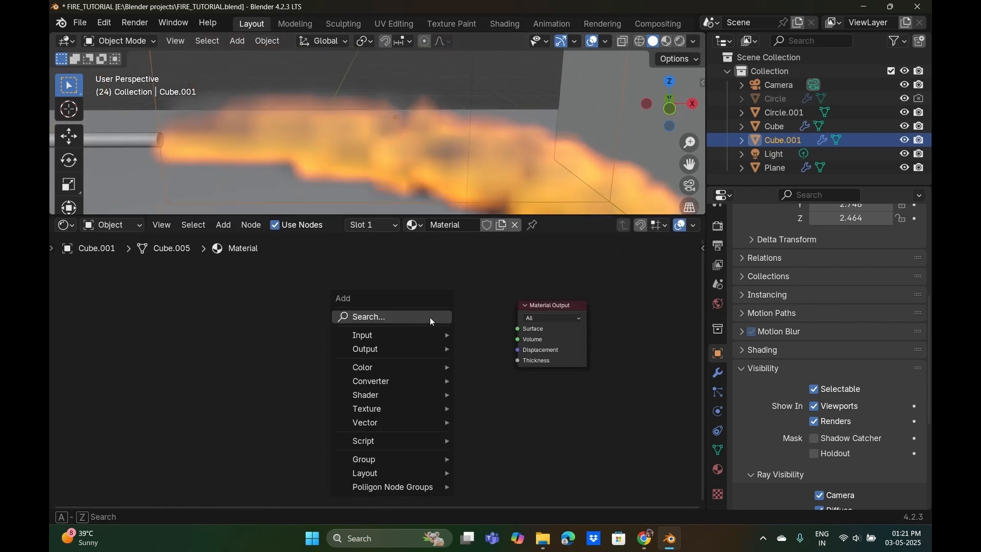
{"action": "mouse_move", "coordinate": [418, 416]}
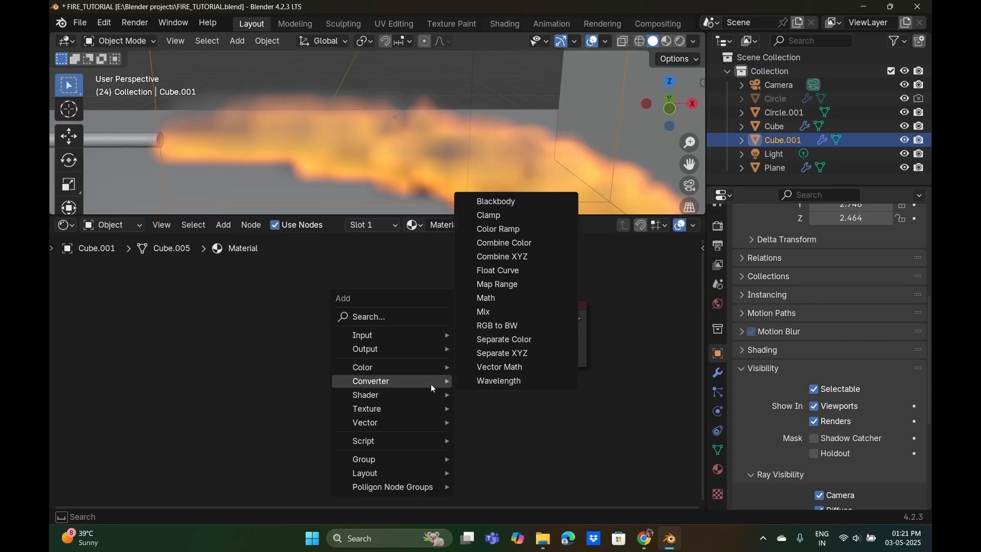
{"action": "mouse_move", "coordinate": [424, 368]}
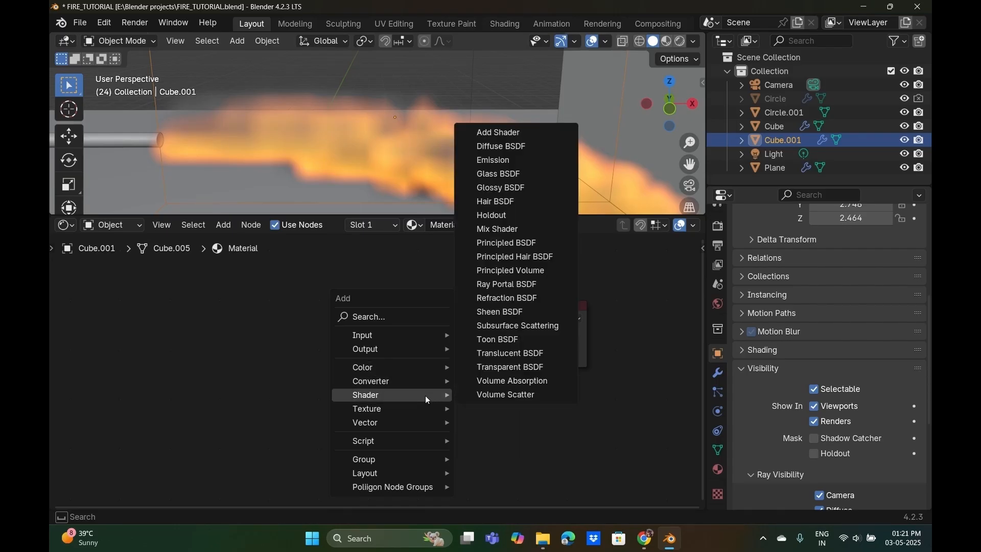
{"action": "left_click", "coordinate": [392, 317]}
{"action": "type", "text": "vol"}
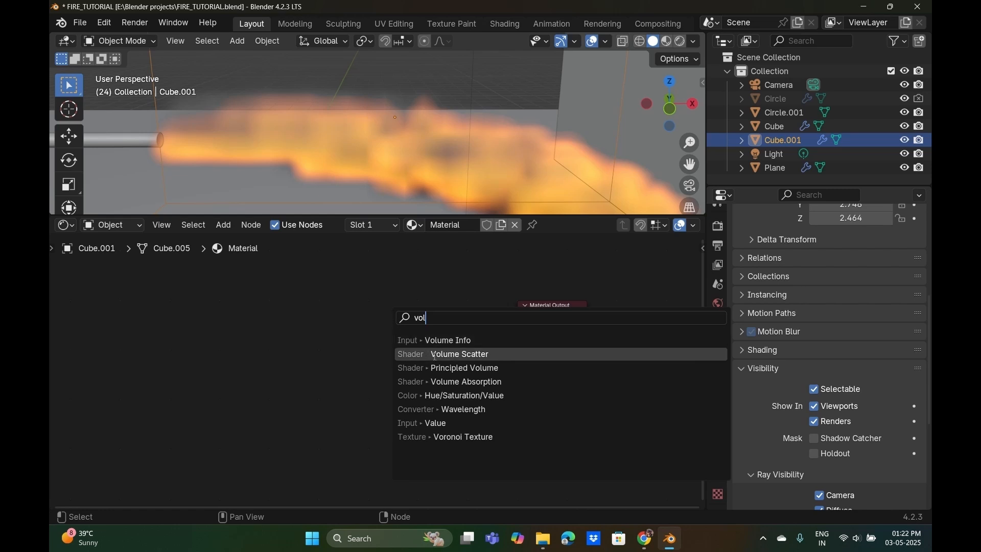
{"action": "left_click", "coordinate": [445, 368]}
{"action": "left_click", "coordinate": [355, 282]}
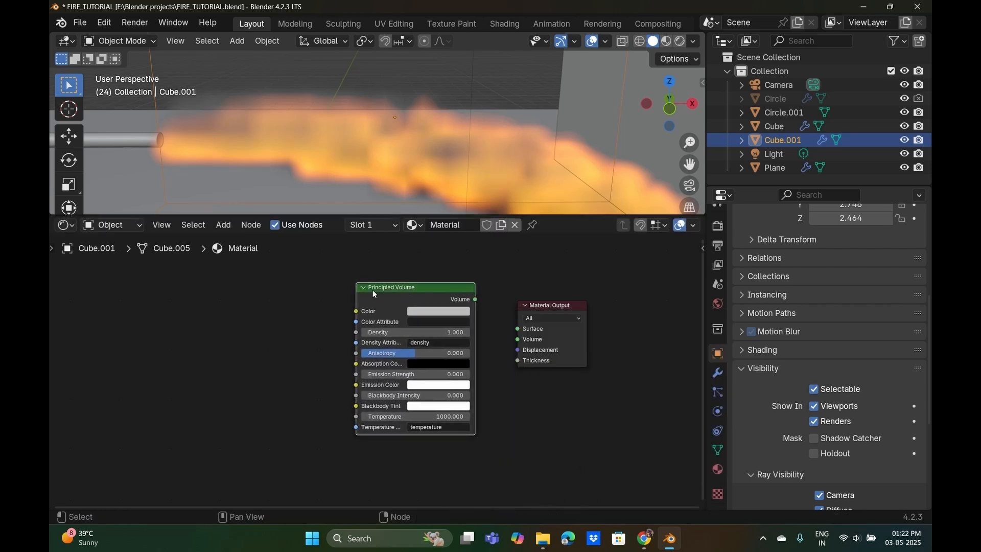
{"action": "left_click_drag", "start_coordinate": [475, 299], "coordinate": [516, 339]}
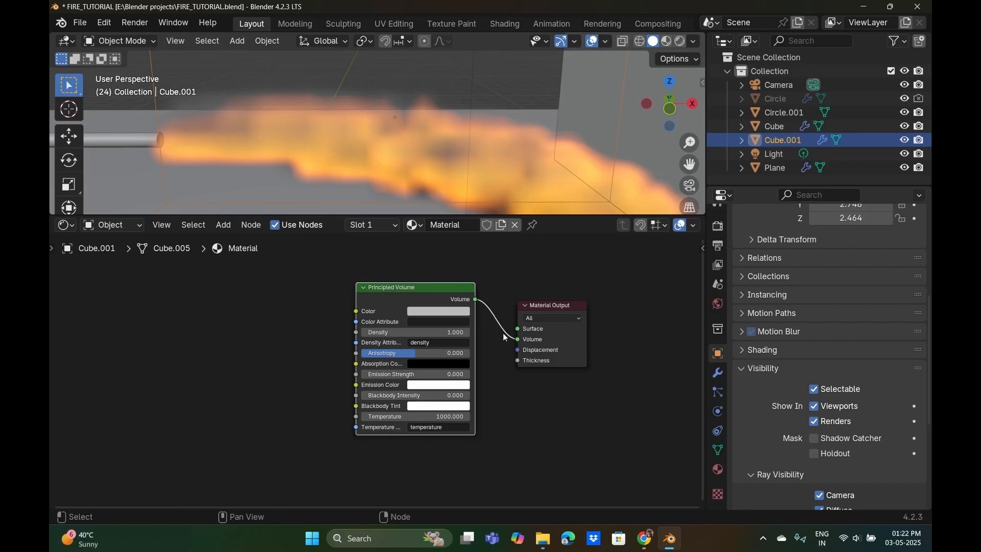
Add an Attribute node to the material, leaving space between it and the Principled Volume node.
{"action": "middle_click_drag", "start_coordinate": [495, 361], "coordinate": [605, 386]}
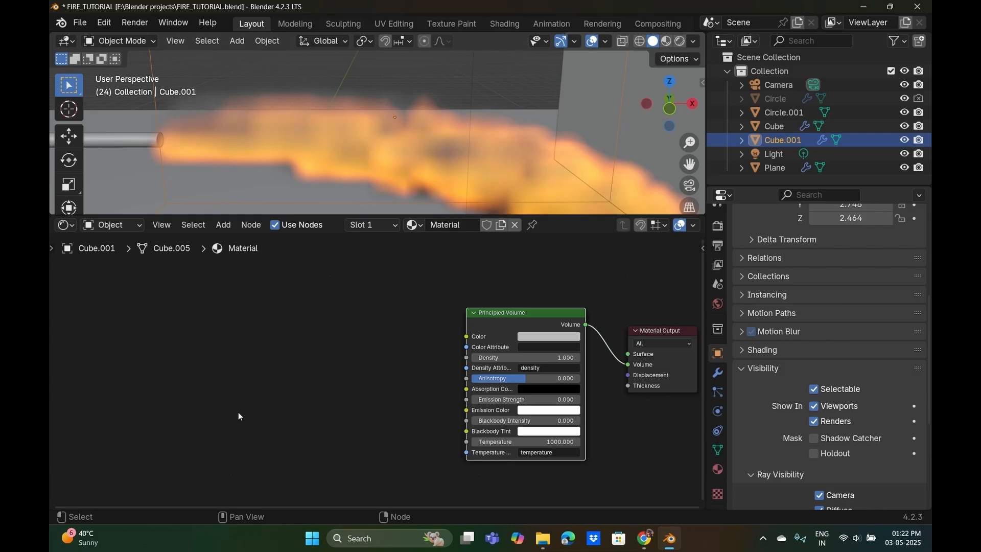
{"action": "key", "text": "shift+a"}
{"action": "mouse_move", "coordinate": [248, 388]}
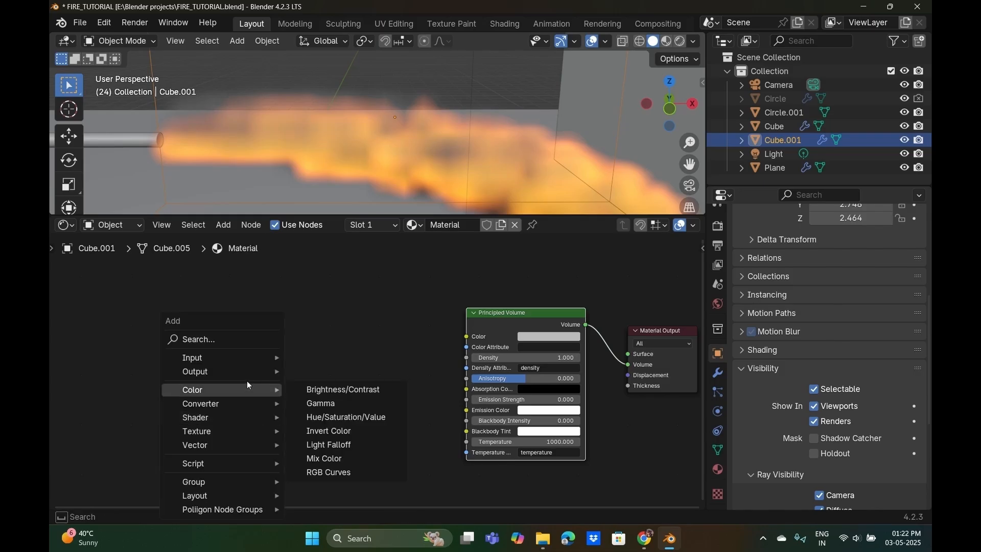
{"action": "type", "text": "att"}
{"action": "key", "text": "Return"}
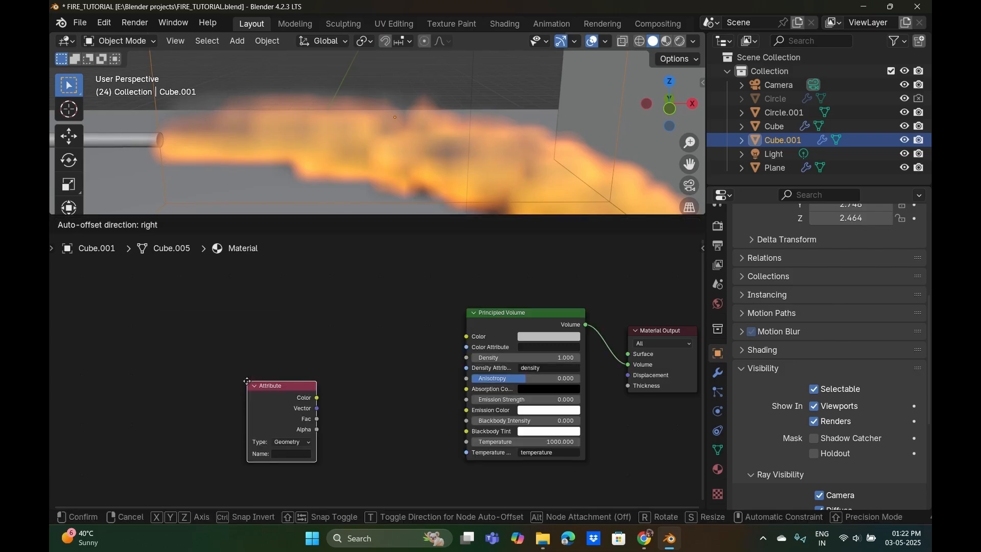
{"action": "left_click", "coordinate": [232, 381]}
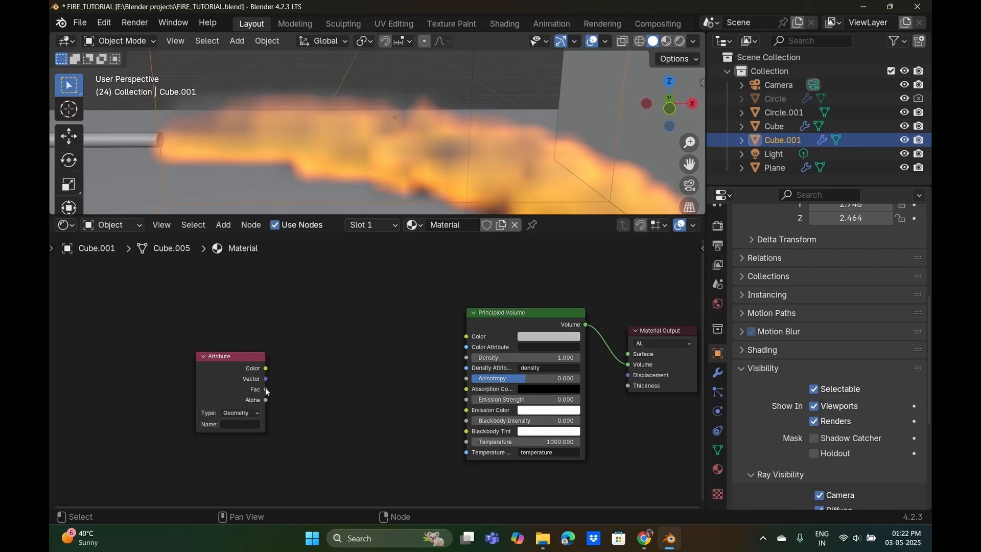
Add a Color Ramp fed by the Attribute node's Fac output and shift both nodes further from the Principled Volume node.
{"action": "left_click_drag", "start_coordinate": [266, 389], "coordinate": [336, 374]}
{"action": "type", "text": "color ra"}
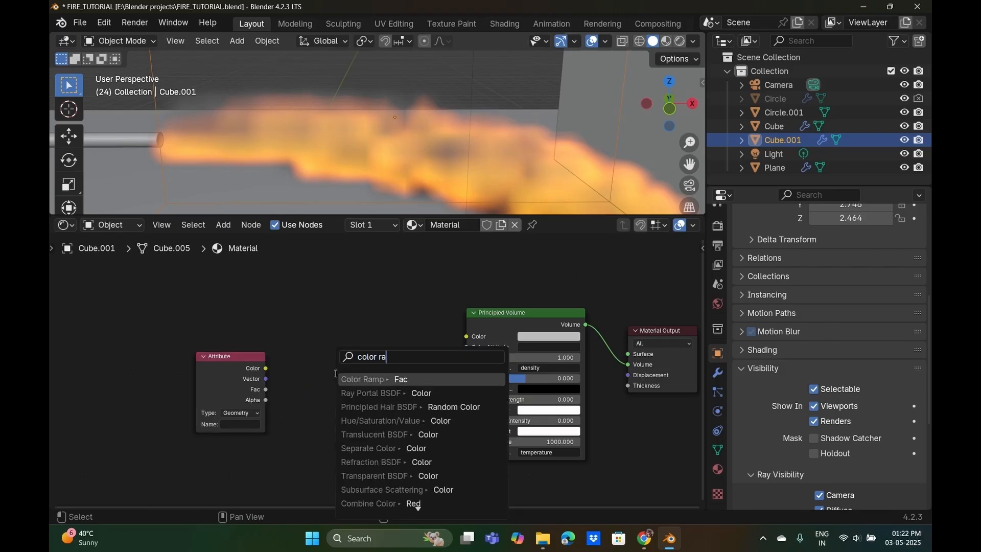
{"action": "key", "text": "Return"}
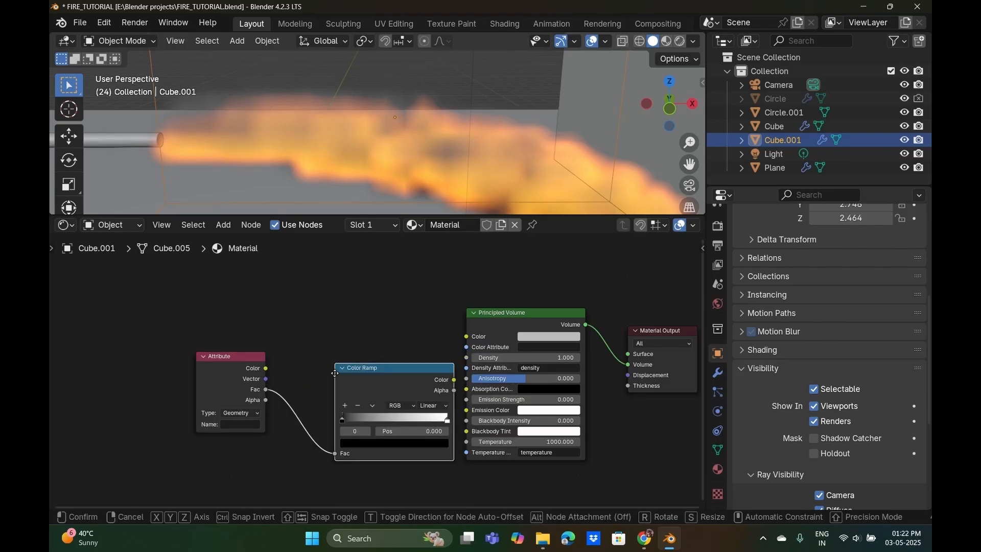
{"action": "left_click", "coordinate": [280, 356]}
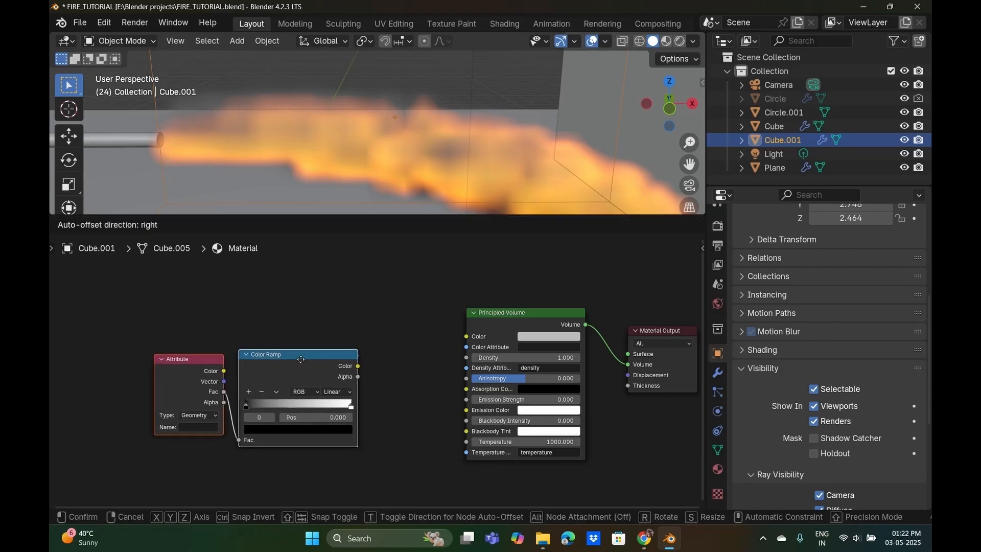
{"action": "left_click", "coordinate": [279, 361]}
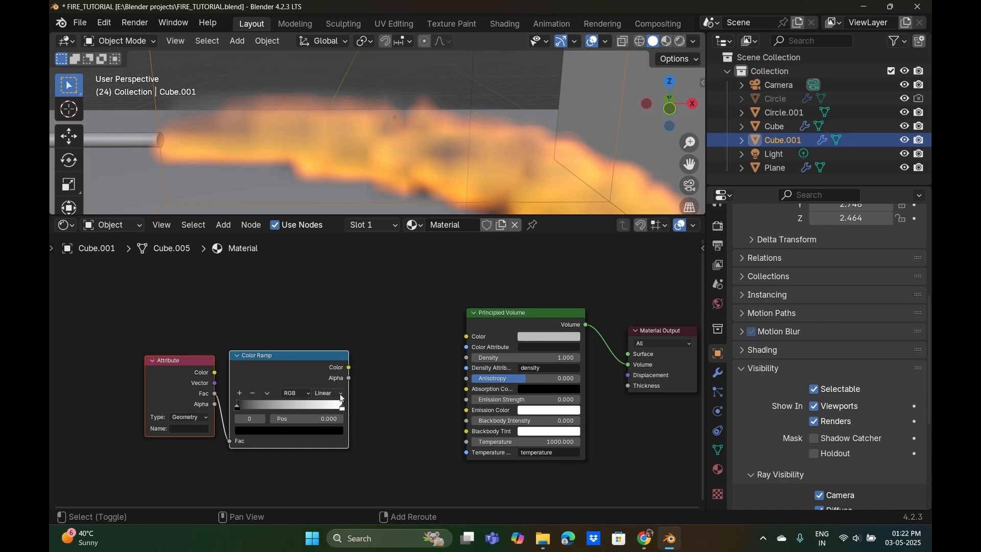
Add a Vector Math node fed by the Color Ramp's Color output and place it before the Principled Volume node.
{"action": "left_click_drag", "start_coordinate": [348, 367], "coordinate": [368, 372]}
{"action": "type", "text": "math"}
{"action": "key", "text": "Return"}
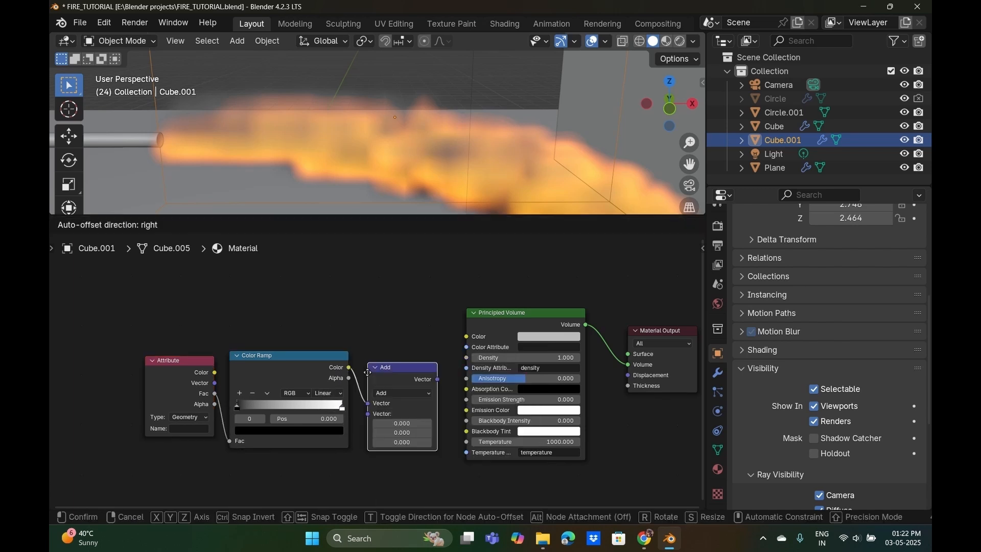
{"action": "left_click", "coordinate": [367, 357]}
Set the Vector Math node's operation to Scale.
{"action": "left_click", "coordinate": [389, 375]}
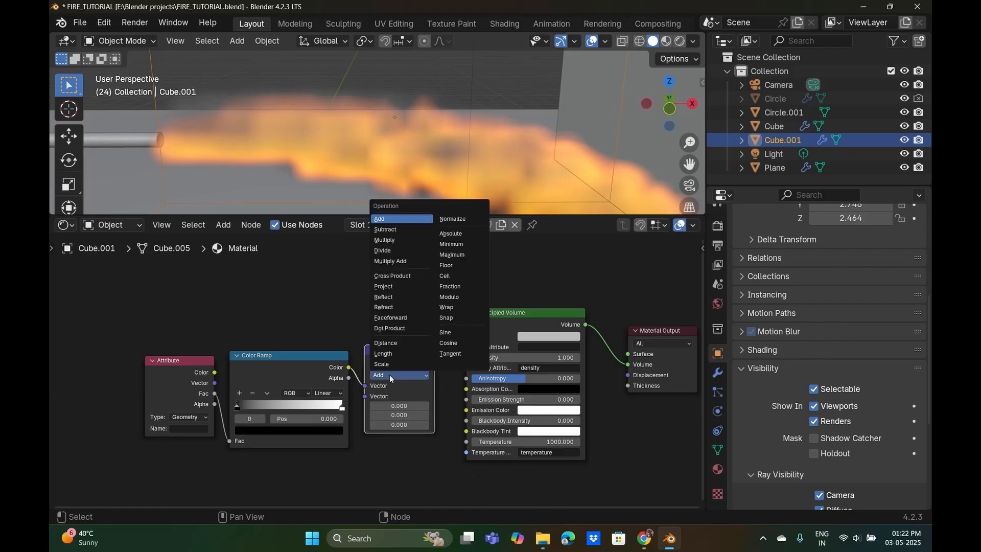
{"action": "left_click", "coordinate": [397, 240]}
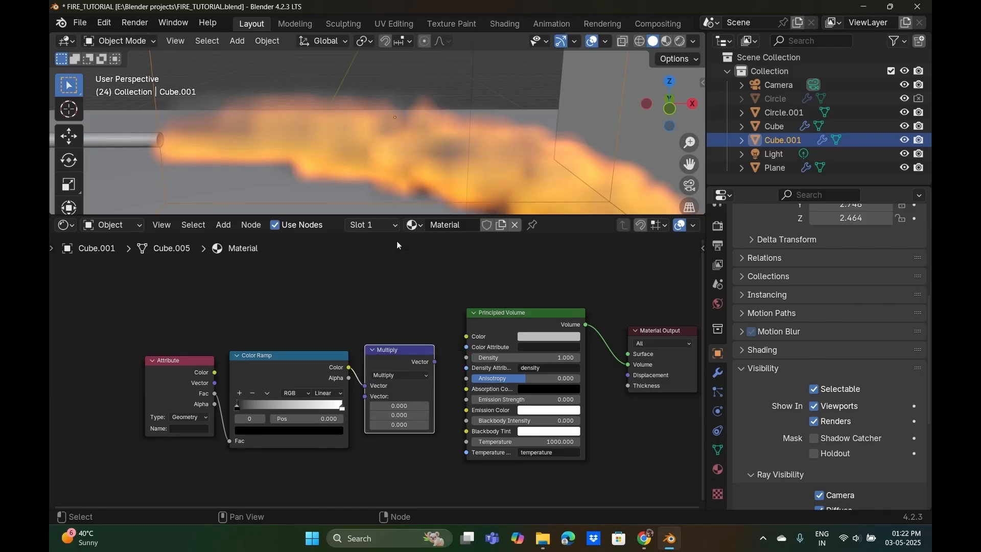
{"action": "left_click", "coordinate": [390, 377]}
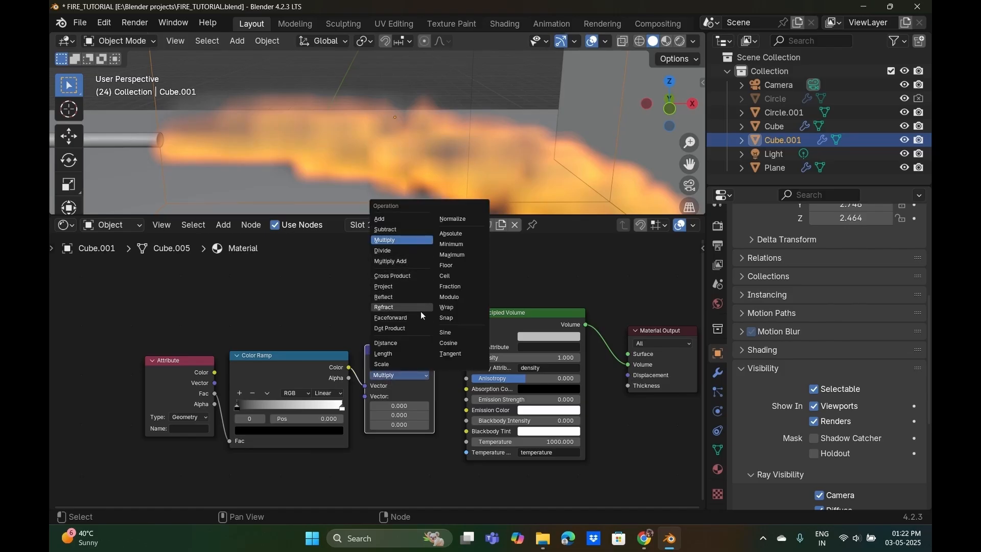
{"action": "left_click", "coordinate": [416, 353]}
{"action": "left_click", "coordinate": [412, 376]}
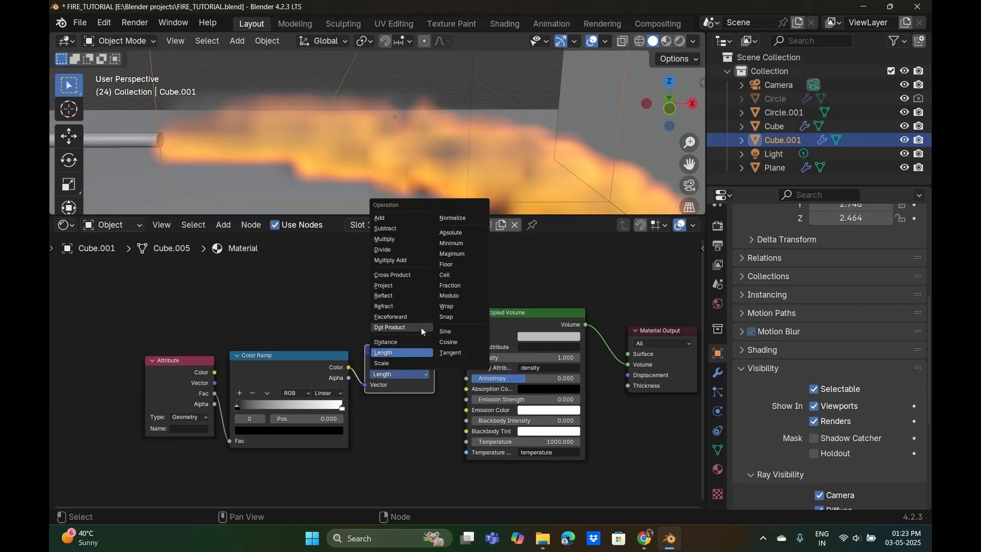
{"action": "left_click", "coordinate": [406, 363]}
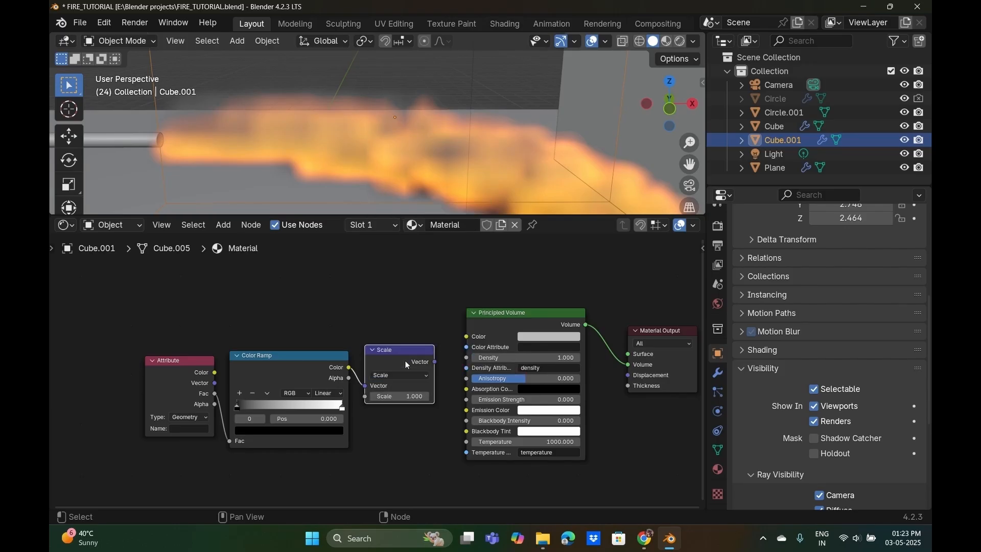
Connect the Scale node's Vector output to the Principled Volume's Emission Strength and move the Attribute, Color Ramp and Scale nodes lower.
{"action": "left_click_drag", "start_coordinate": [434, 363], "coordinate": [446, 367]}
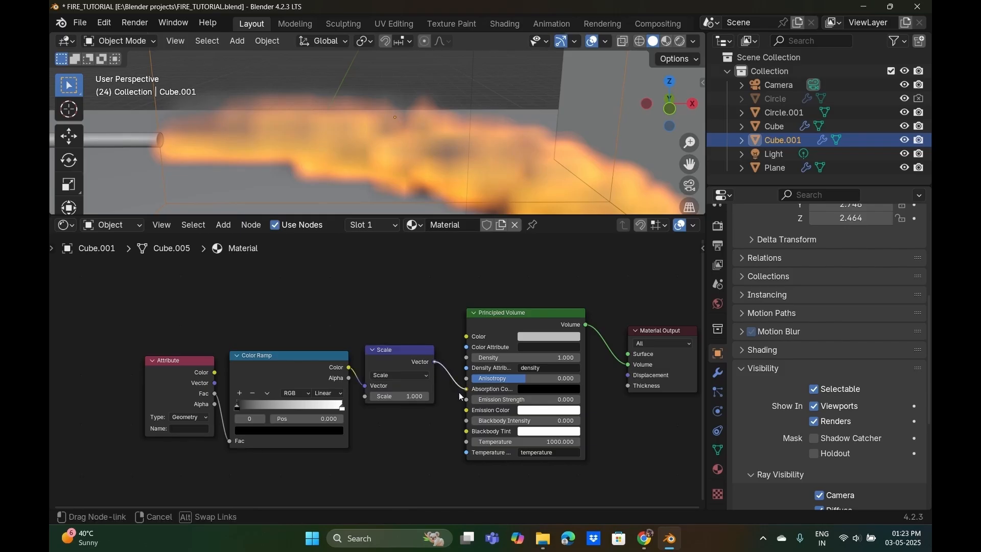
{"action": "left_click_drag", "start_coordinate": [464, 399], "coordinate": [464, 400]}
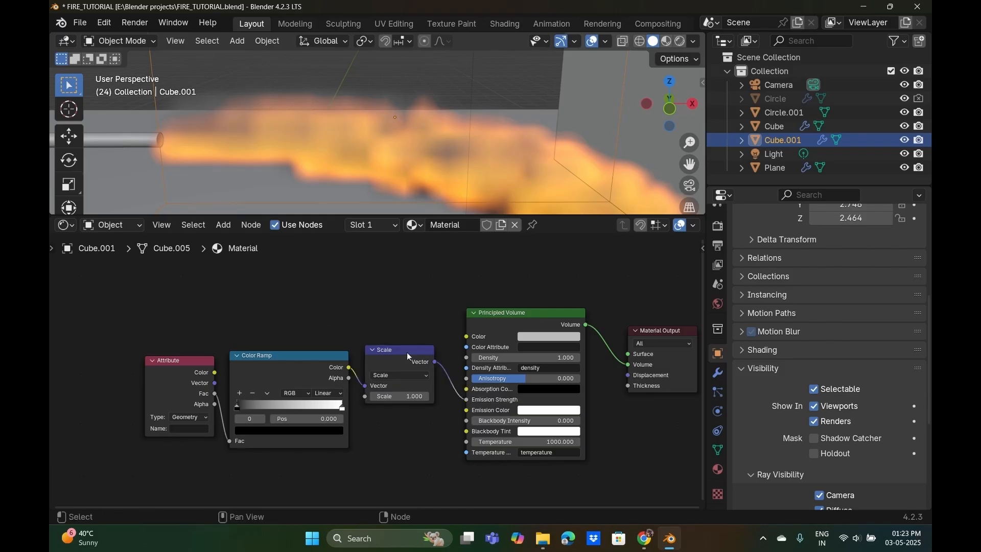
{"action": "left_click", "coordinate": [399, 349]}
{"action": "left_click_drag", "start_coordinate": [130, 308], "coordinate": [436, 428]}
{"action": "left_click", "coordinate": [372, 349]}
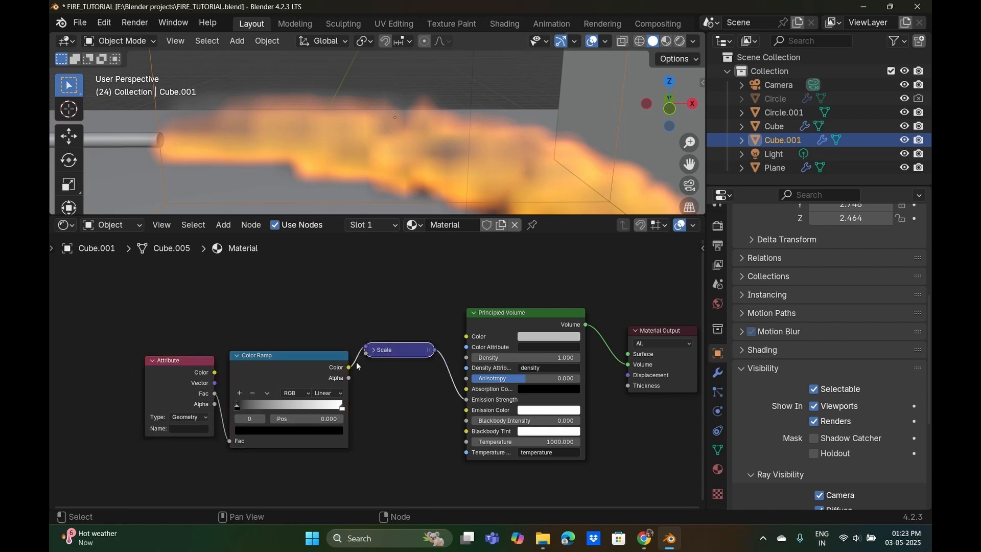
{"action": "left_click", "coordinate": [373, 350]}
{"action": "left_click_drag", "start_coordinate": [129, 291], "coordinate": [403, 386]}
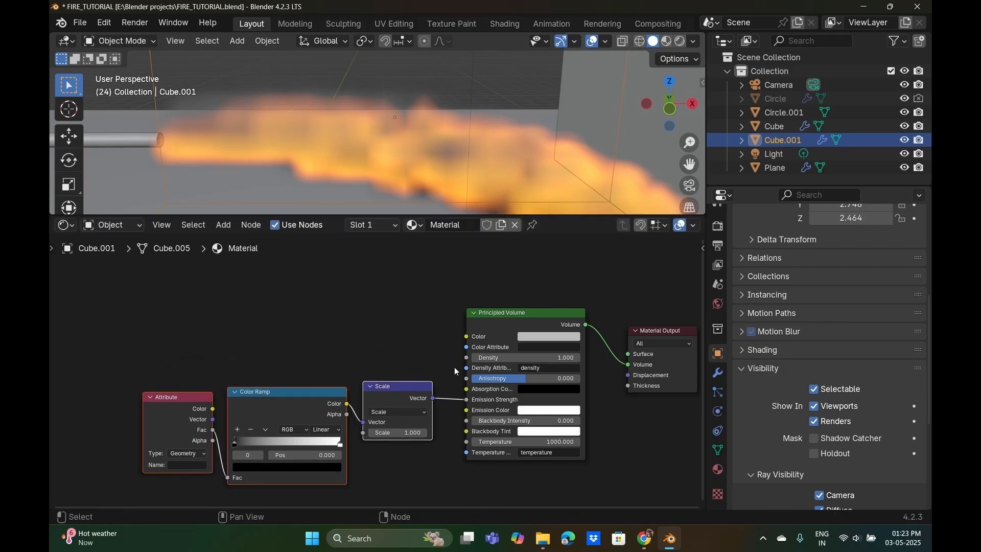
Play the simulation to frame 48 and set the Color Ramp's black stop to 0.219 and its white stop to 0.414.
{"action": "scroll", "coordinate": [454, 367], "scroll_direction": "down", "scroll_amount": 1}
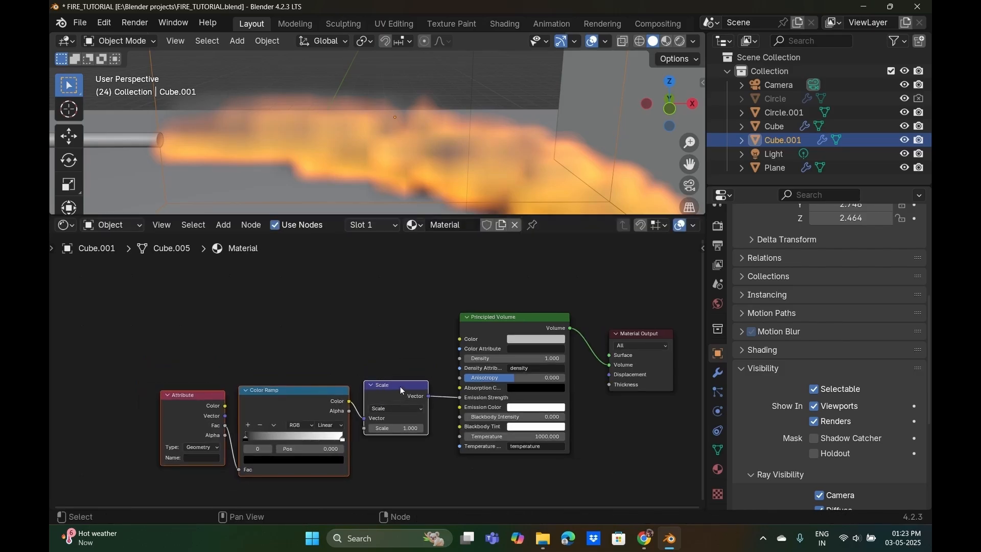
{"action": "key", "text": "space"}
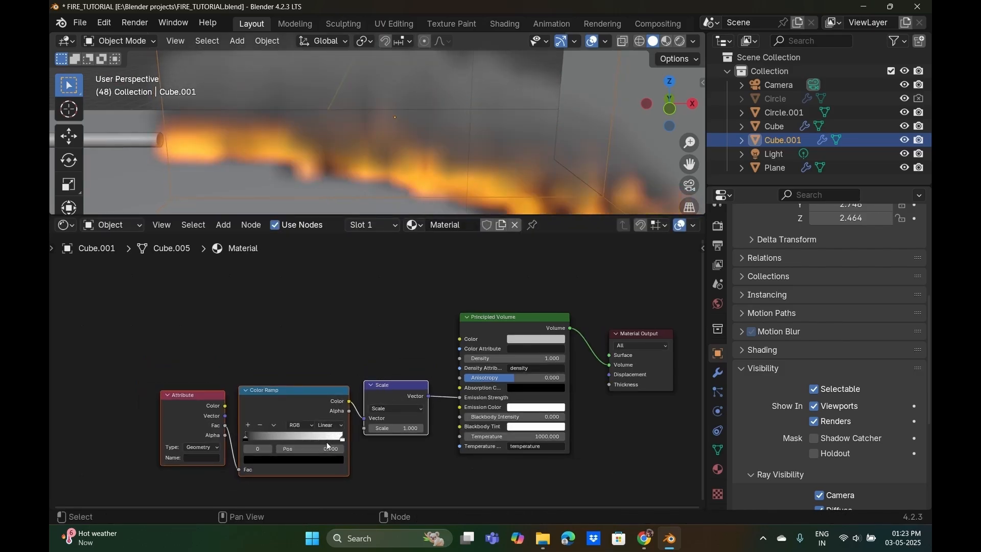
{"action": "left_click_drag", "start_coordinate": [325, 438], "coordinate": [261, 440]}
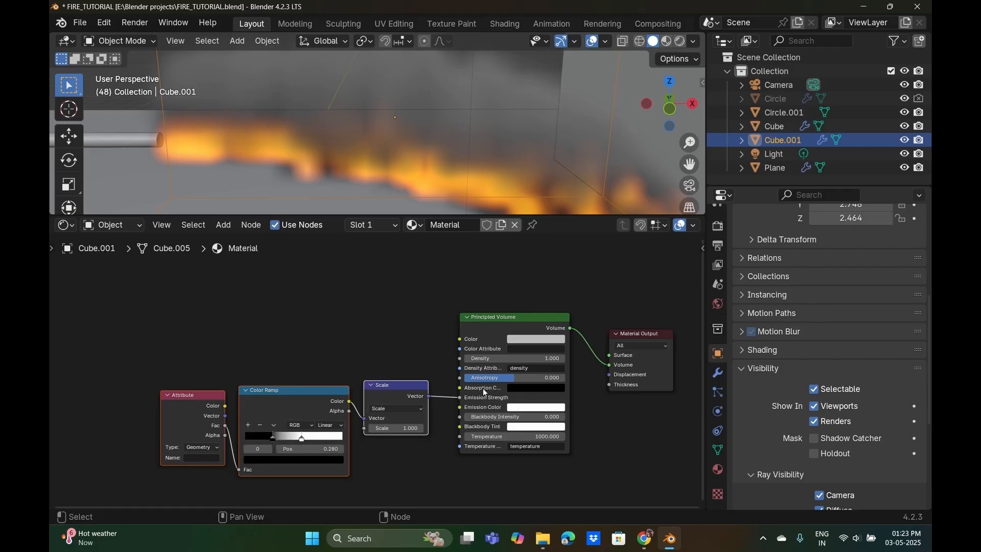
{"action": "middle_click_drag", "start_coordinate": [572, 173], "coordinate": [464, 181]}
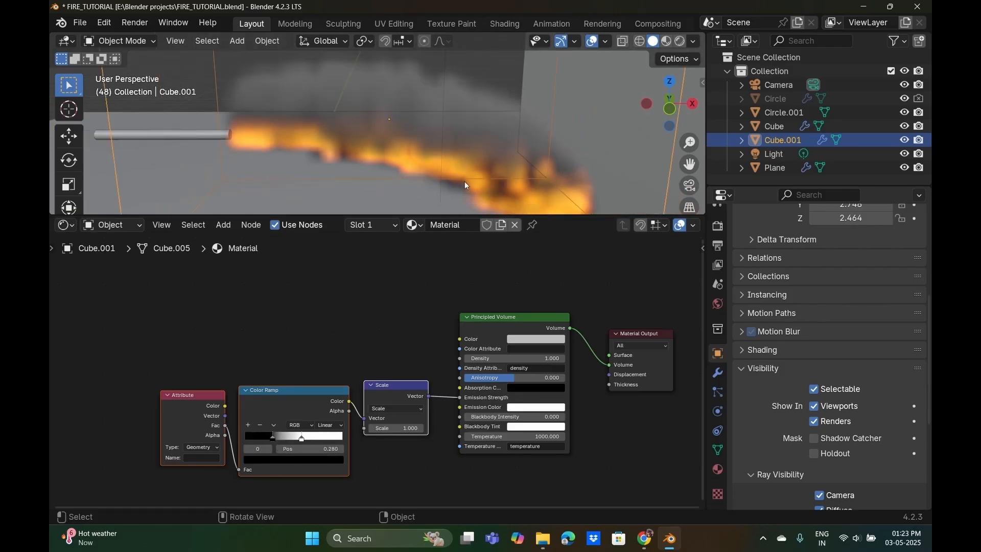
{"action": "left_click", "coordinate": [301, 438]}
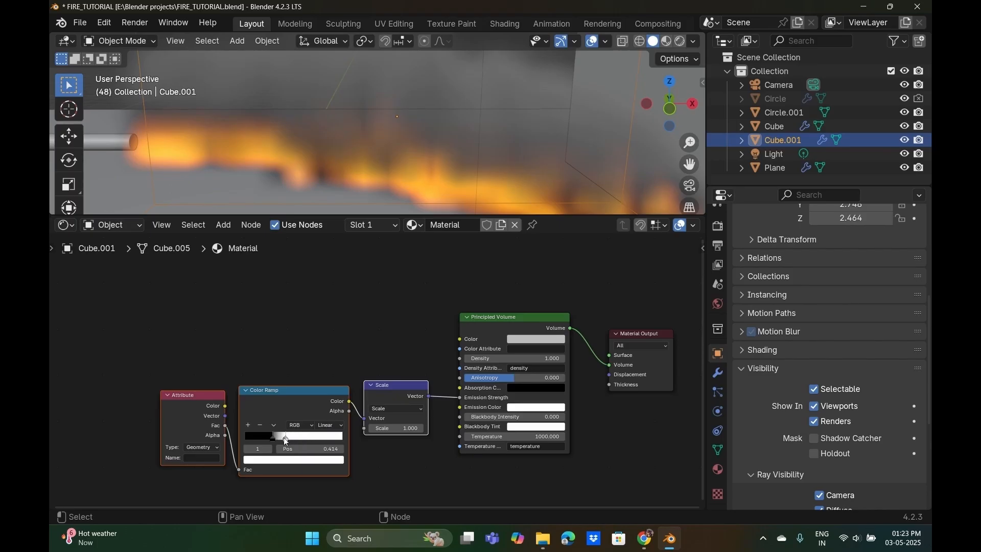
{"action": "left_click_drag", "start_coordinate": [272, 441], "coordinate": [263, 441]}
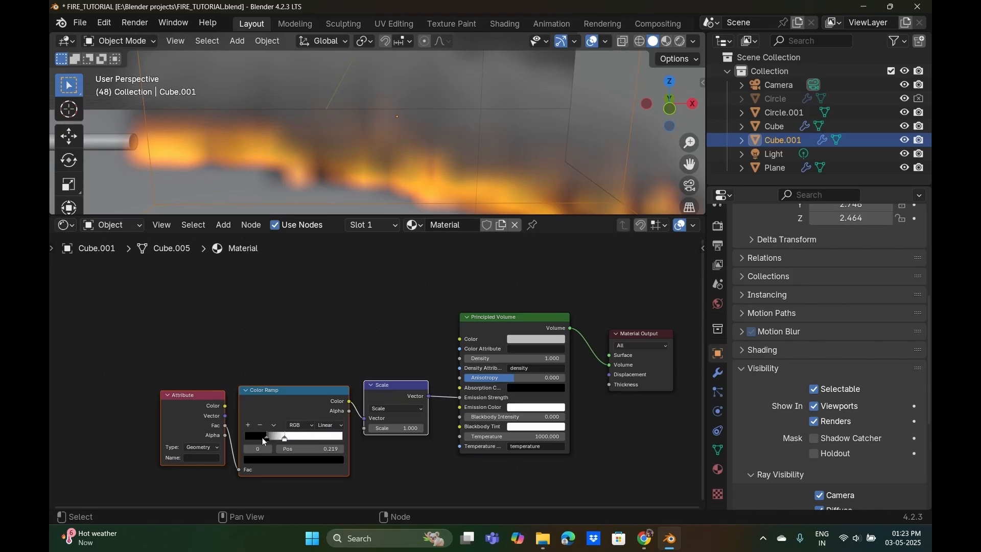
{"action": "left_click", "coordinate": [395, 427]}
{"action": "key", "text": "Return"}
Add a Math node above the Scale node in the domain's volume material.
{"action": "key", "text": "shift+a"}
{"action": "left_click", "coordinate": [296, 338]}
{"action": "type", "text": "m"}
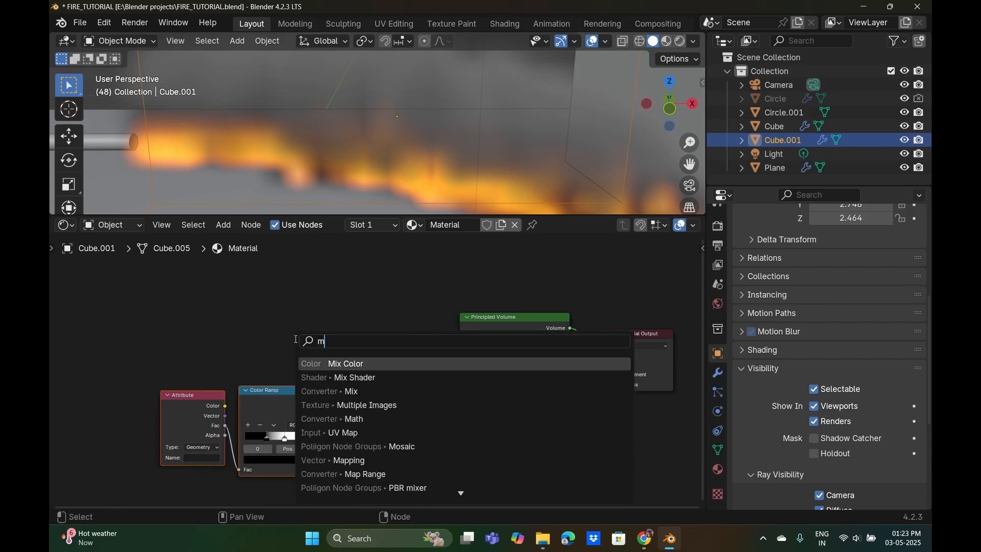
{"action": "type", "text": "ulti"}
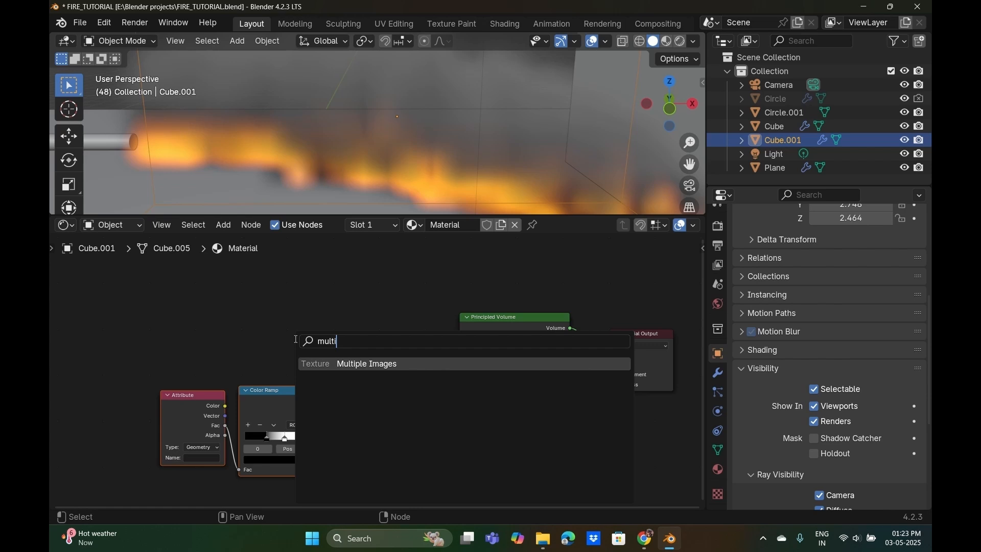
{"action": "key", "text": "BackSpace"}
{"action": "key", "text": "BackSpace"}
{"action": "key", "text": "BackSpace"}
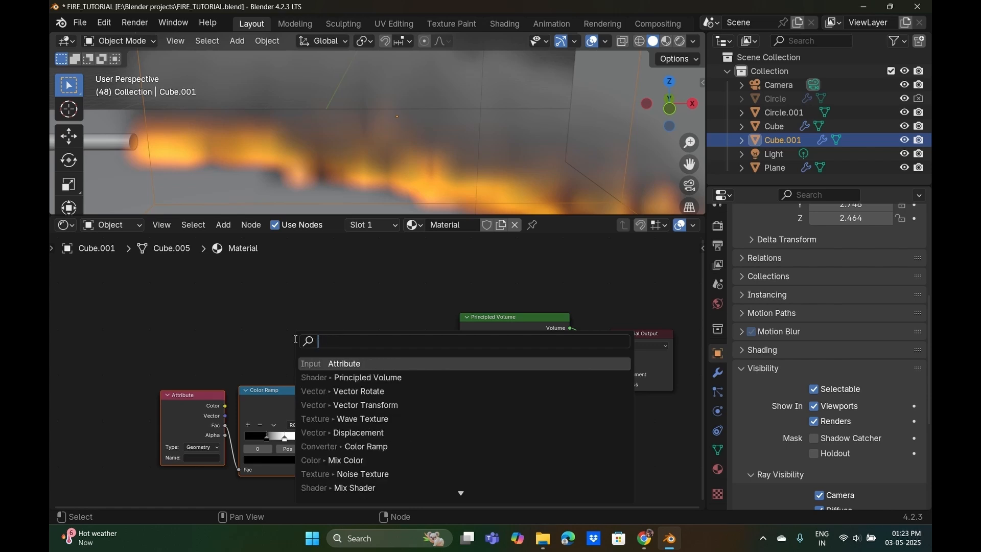
{"action": "type", "text": "math"}
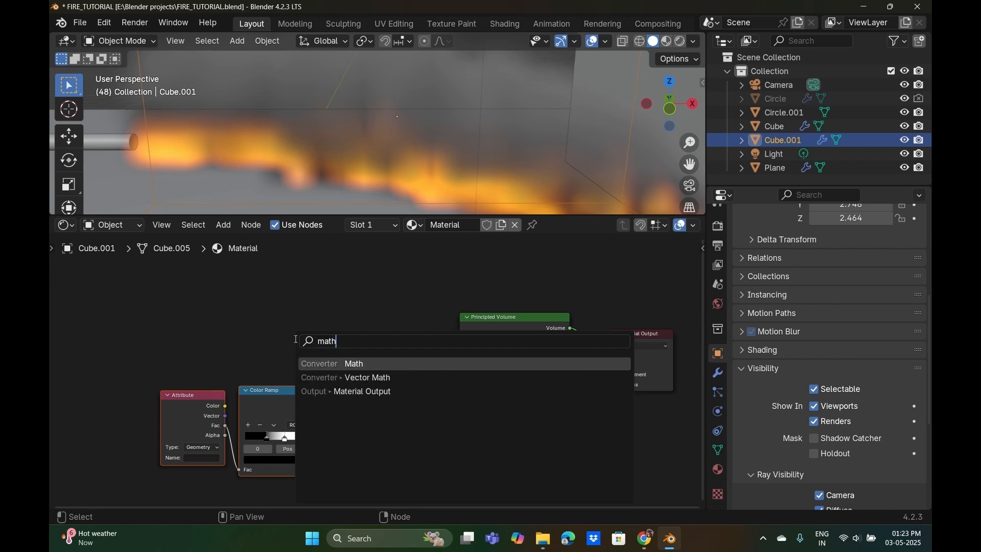
{"action": "left_click", "coordinate": [323, 364]}
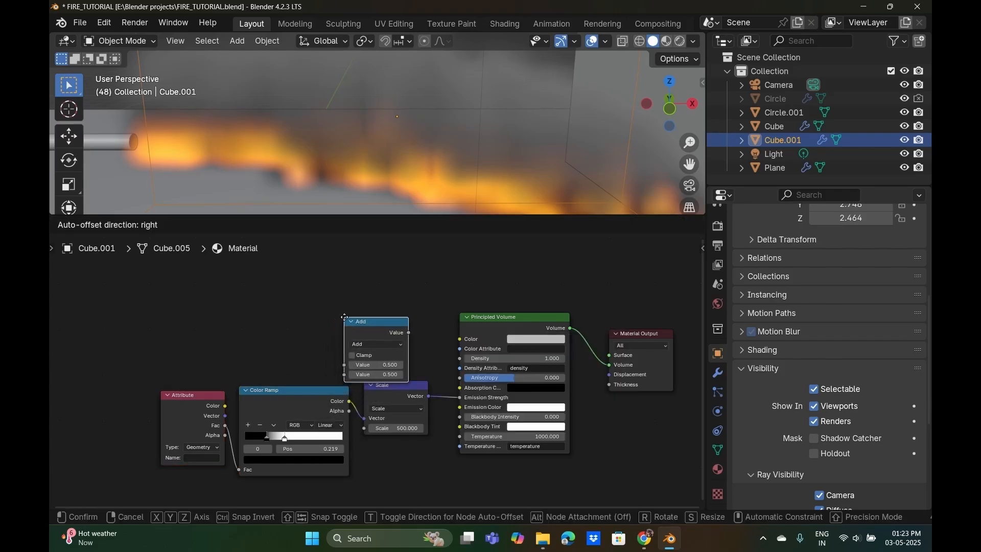
{"action": "left_click", "coordinate": [362, 347]}
Replace the Scale node with the Math node, linking Color Ramp's Color through it into the Principled Volume's Emission Strength.
{"action": "left_click", "coordinate": [387, 388]}
{"action": "key", "text": "x"}
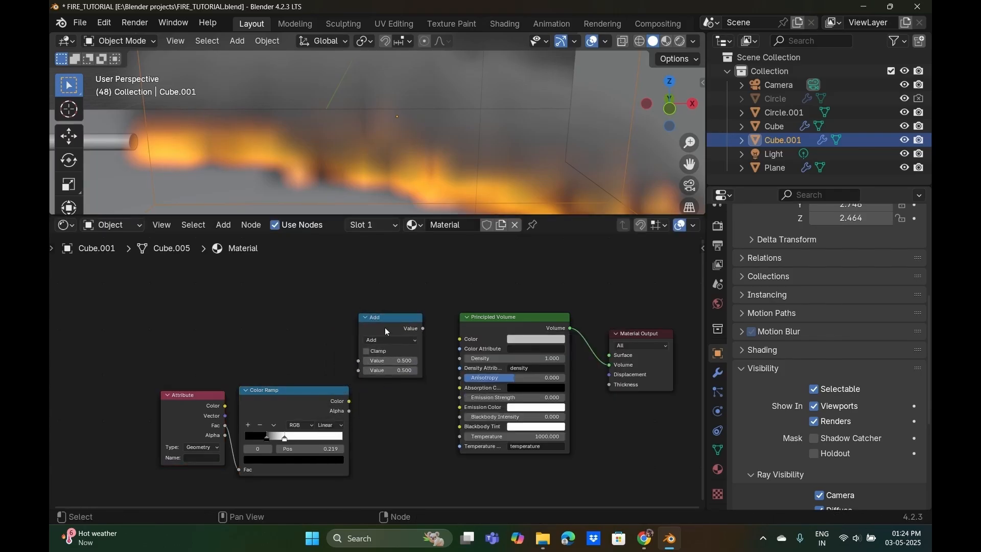
{"action": "left_click_drag", "start_coordinate": [386, 320], "coordinate": [400, 384]}
{"action": "left_click_drag", "start_coordinate": [349, 402], "coordinate": [373, 423]}
{"action": "left_click_drag", "start_coordinate": [438, 391], "coordinate": [458, 399]}
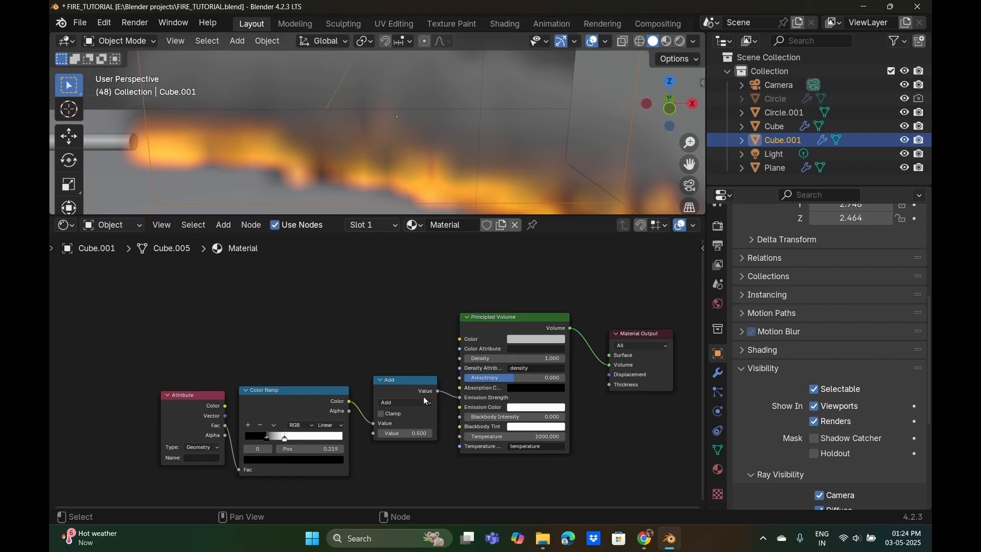
Preview the whole domain in the viewport with Rendered shading.
{"action": "scroll", "coordinate": [351, 318], "scroll_direction": "up", "scroll_amount": 2}
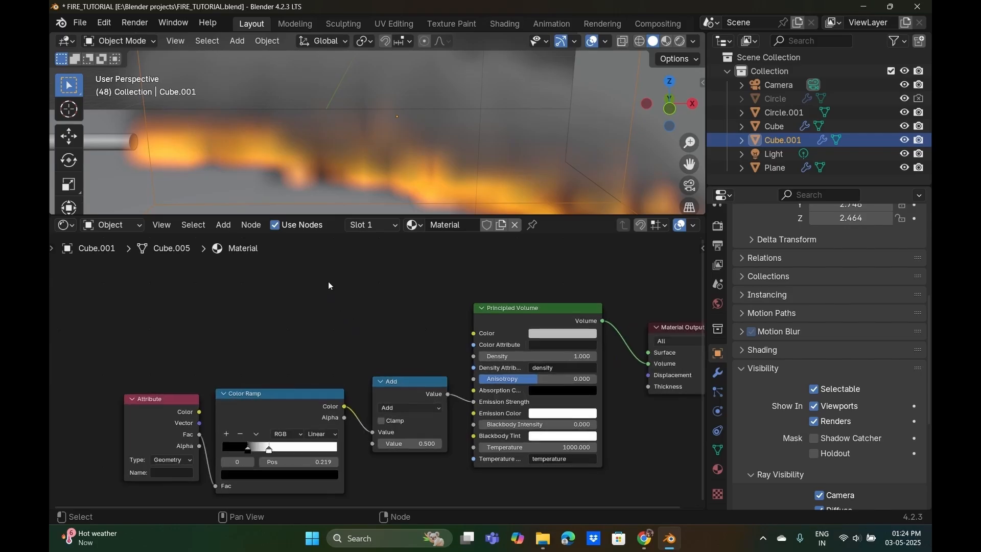
{"action": "middle_click_drag", "start_coordinate": [408, 282], "coordinate": [414, 309]}
{"action": "left_click", "coordinate": [680, 41]}
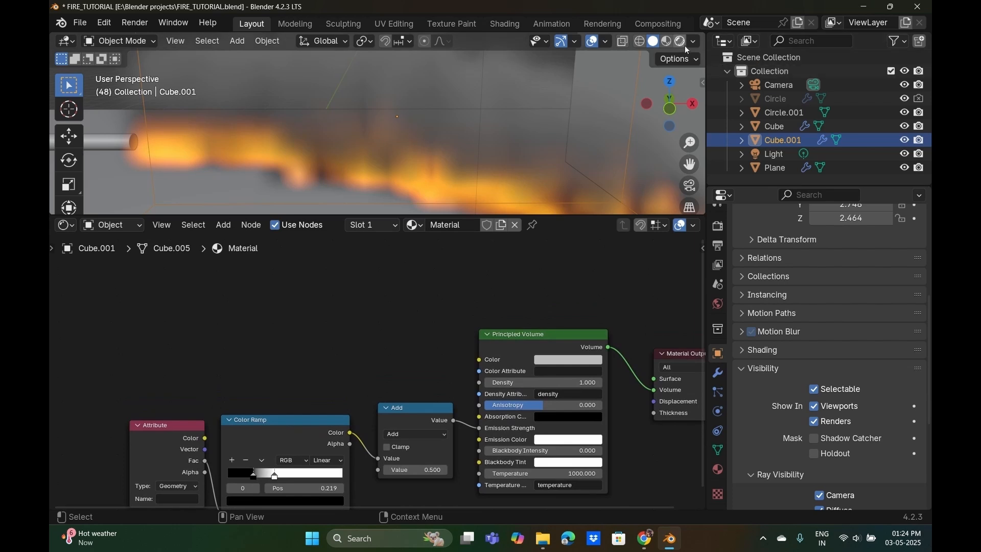
{"action": "scroll", "coordinate": [342, 163], "scroll_direction": "down", "scroll_amount": 5}
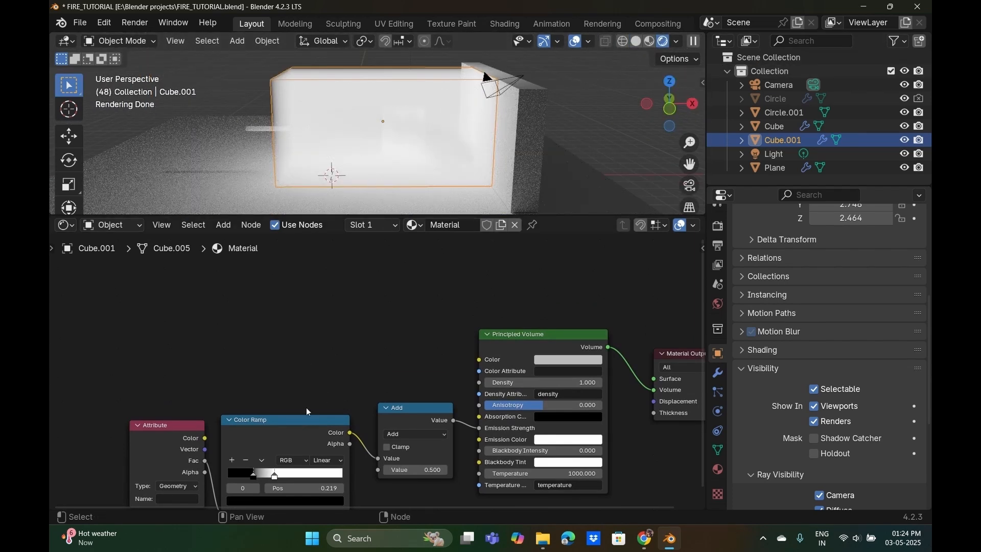
Set the Color Ramp's white stop to 0.985 and black stop to 0.102, and play the simulation in the rendered preview.
{"action": "scroll", "coordinate": [357, 370], "scroll_direction": "down", "scroll_amount": 1}
{"action": "middle_click_drag", "start_coordinate": [361, 344], "coordinate": [361, 279]}
{"action": "left_click_drag", "start_coordinate": [278, 399], "coordinate": [340, 402]}
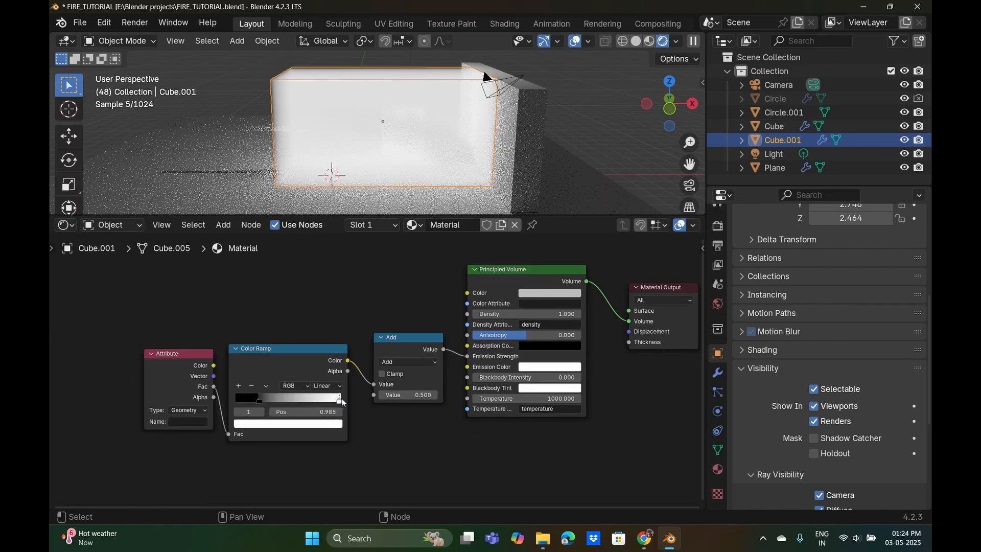
{"action": "left_click_drag", "start_coordinate": [258, 396], "coordinate": [246, 397]}
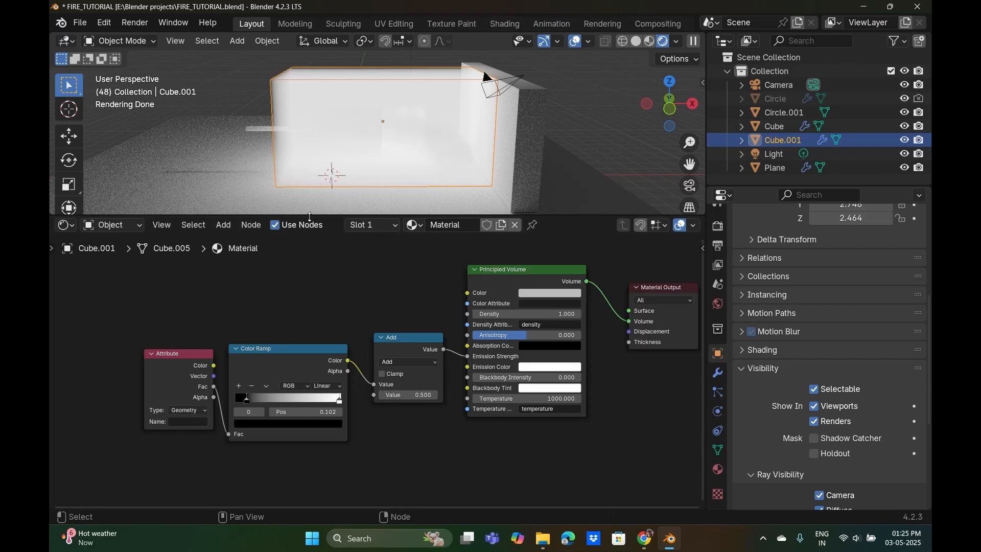
{"action": "key", "text": "space"}
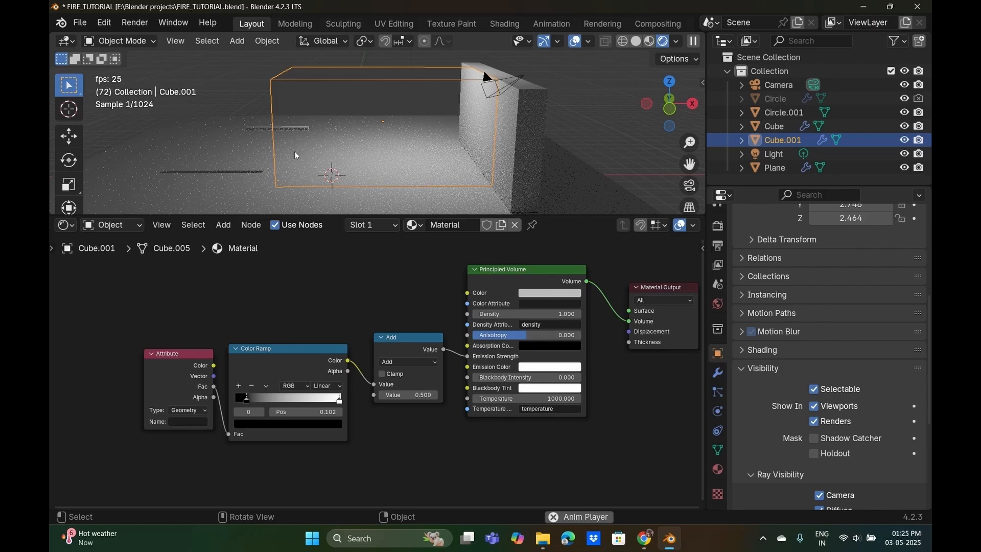
{"action": "key", "text": "space"}
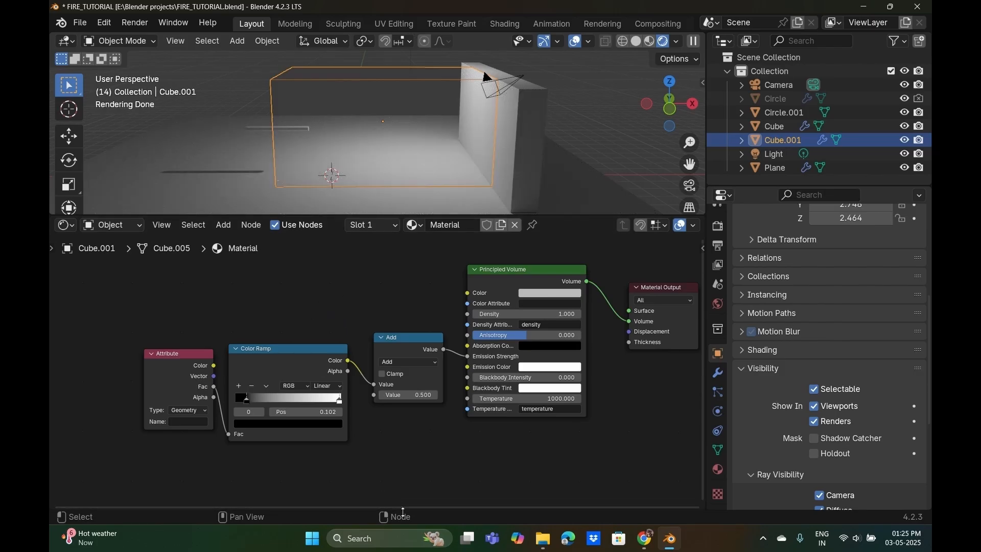
Split the node editor area horizontally, turn the new lower area into a Timeline and enlarge it.
{"action": "right_click", "coordinate": [400, 509]}
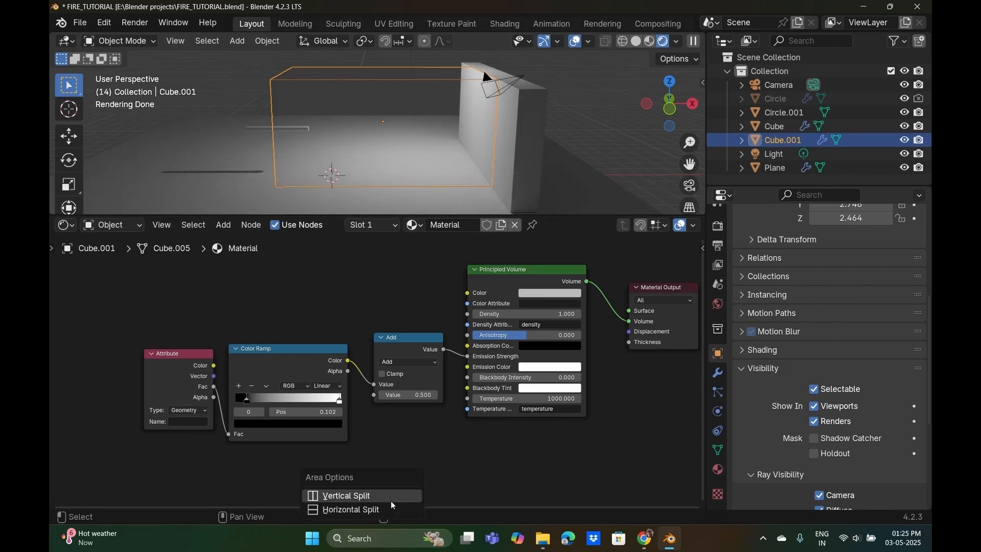
{"action": "left_click", "coordinate": [390, 495]}
{"action": "right_click", "coordinate": [401, 496]}
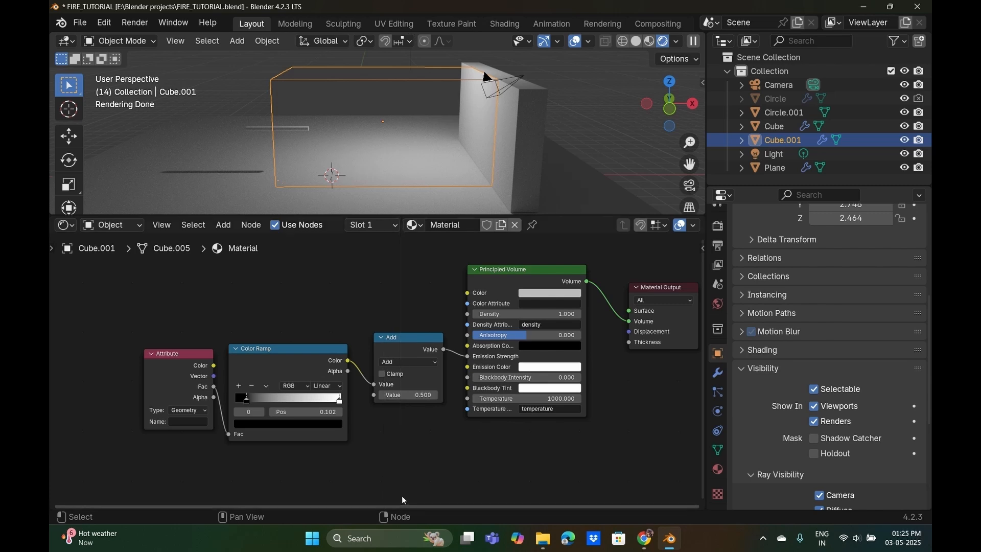
{"action": "right_click", "coordinate": [406, 507]}
{"action": "left_click", "coordinate": [405, 507]}
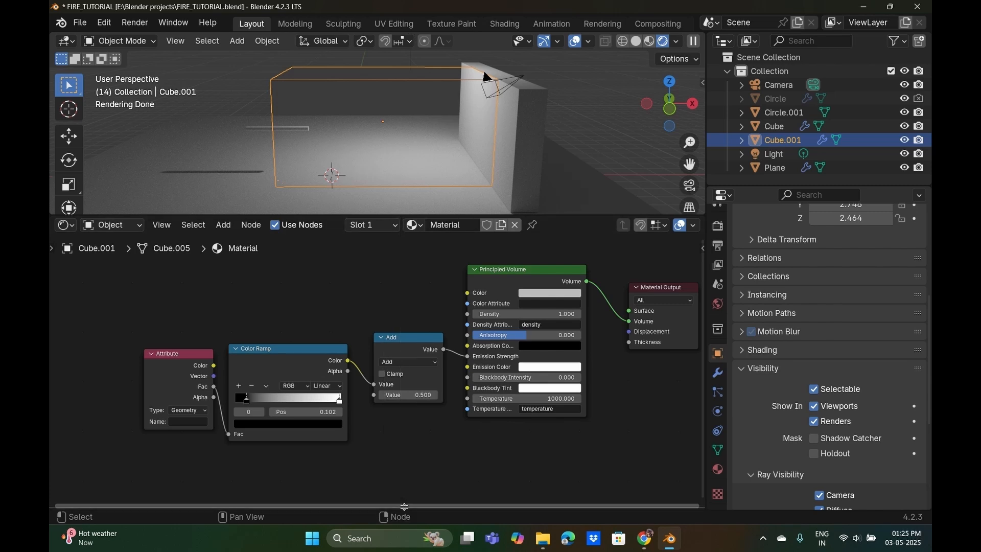
{"action": "left_click", "coordinate": [352, 461]}
{"action": "left_click", "coordinate": [64, 474]}
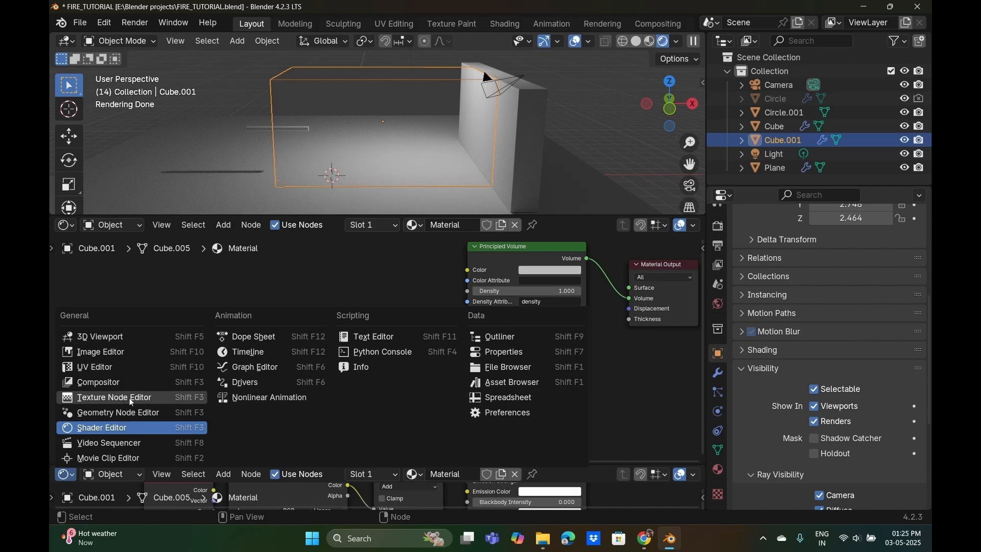
{"action": "left_click", "coordinate": [280, 351]}
{"action": "left_click_drag", "start_coordinate": [268, 463], "coordinate": [274, 423]}
Replay the simulation from the start of the timeline and switch the viewport to Solid shading to check the smoke.
{"action": "left_click_drag", "start_coordinate": [106, 454], "coordinate": [67, 453]}
{"action": "key", "text": "space"}
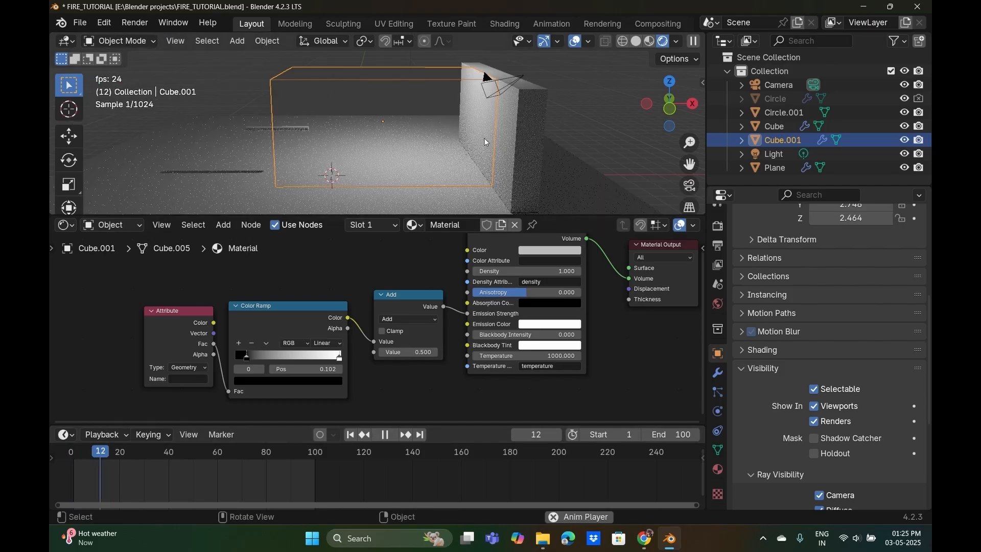
{"action": "left_click", "coordinate": [635, 41]}
{"action": "key", "text": "space"}
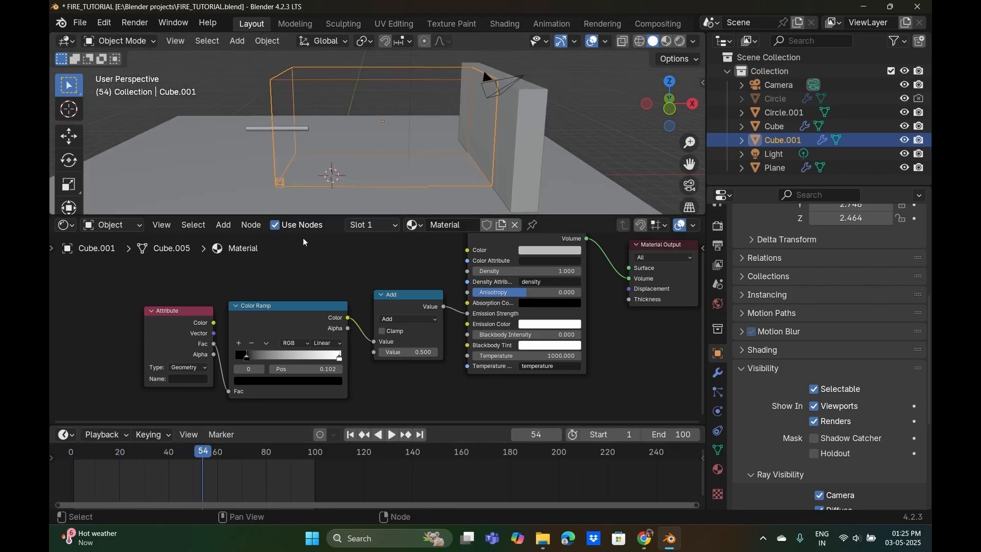
{"action": "left_click_drag", "start_coordinate": [190, 456], "coordinate": [60, 460]}
{"action": "key", "text": "space"}
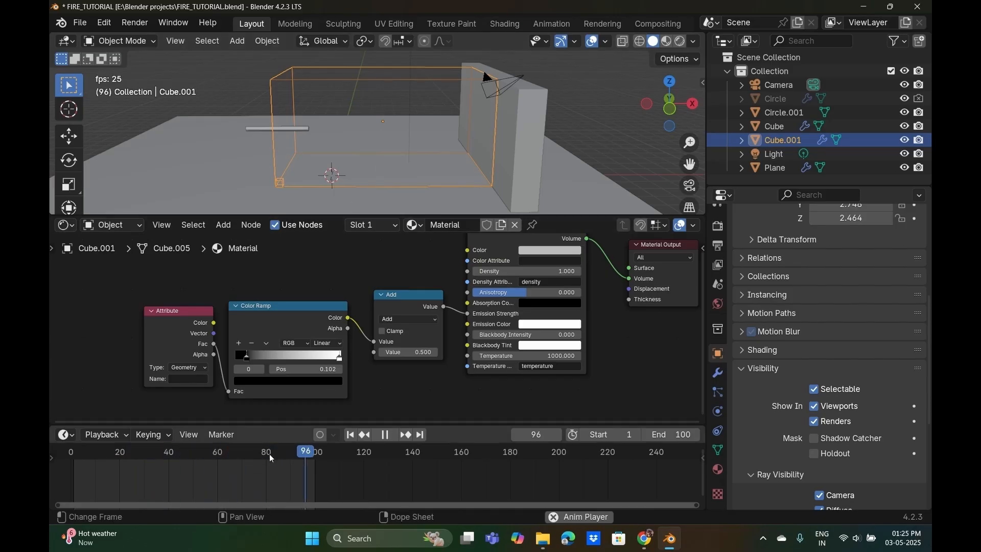
{"action": "key", "text": "space"}
{"action": "left_click", "coordinate": [105, 435]}
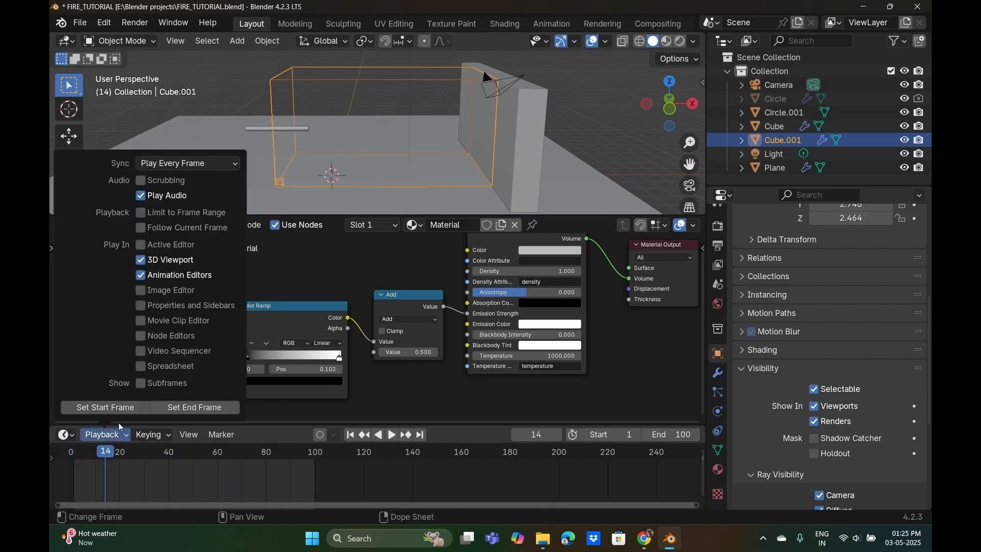
{"action": "left_click", "coordinate": [145, 159]}
{"action": "left_click", "coordinate": [171, 181]}
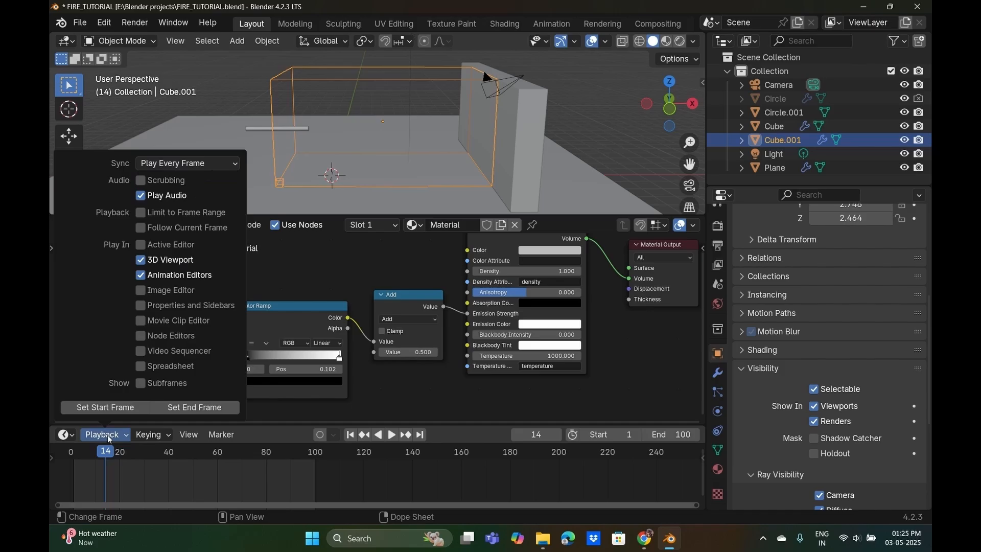
Return to the timeline's start, set the Color Ramp's white stop to 0.595 and play the simulation in Solid shading.
{"action": "left_click", "coordinate": [72, 452]}
{"action": "left_click_drag", "start_coordinate": [339, 356], "coordinate": [299, 356]}
{"action": "key", "text": "space"}
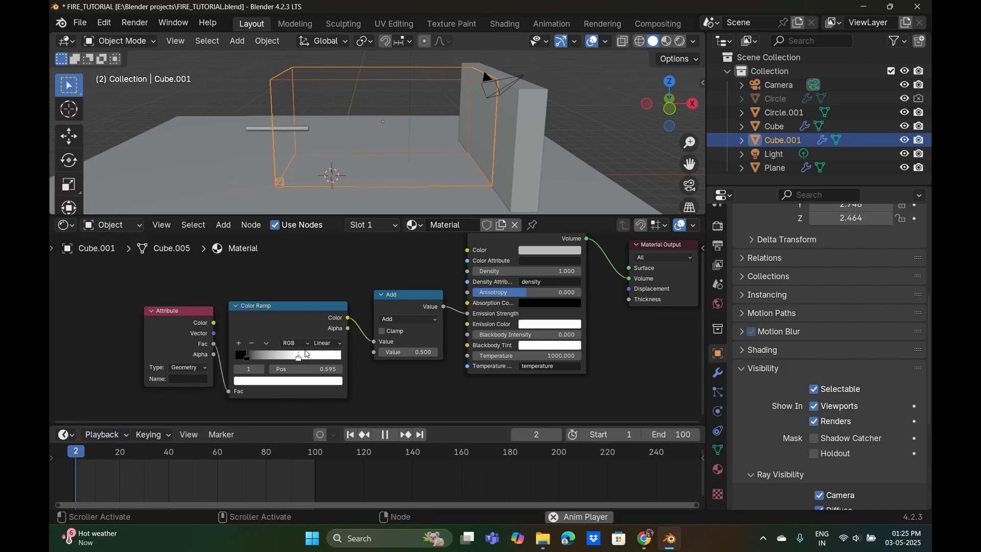
{"action": "left_click", "coordinate": [680, 42]}
{"action": "left_click", "coordinate": [653, 41]}
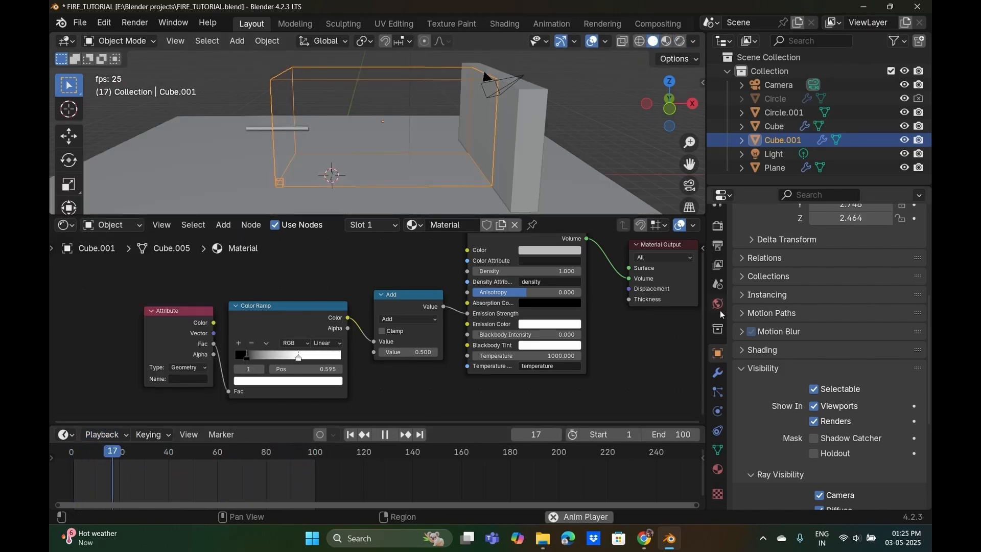
Change the render engine to EEVEE and stop the playback.
{"action": "left_click", "coordinate": [718, 246]}
{"action": "left_click", "coordinate": [717, 226]}
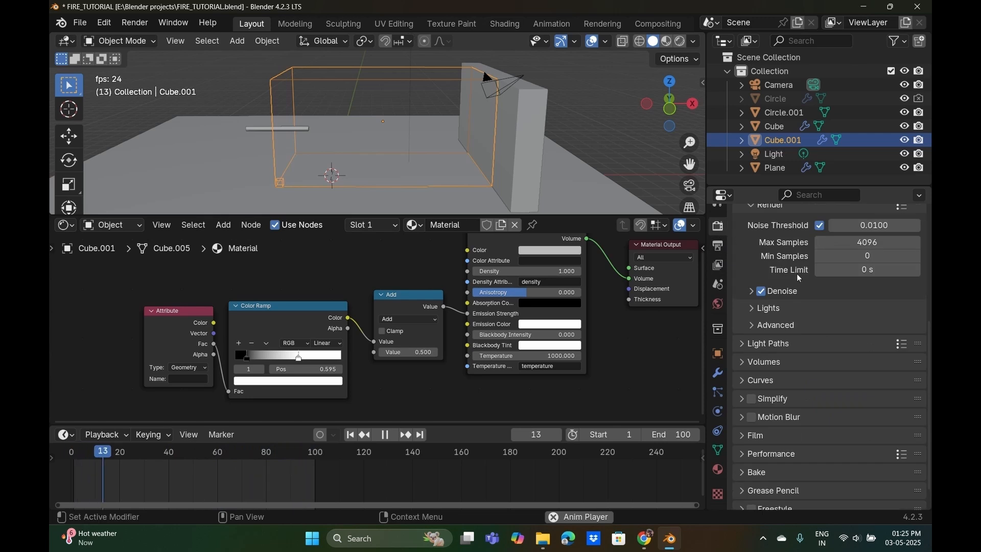
{"action": "scroll", "coordinate": [853, 279], "scroll_direction": "up", "scroll_amount": 5}
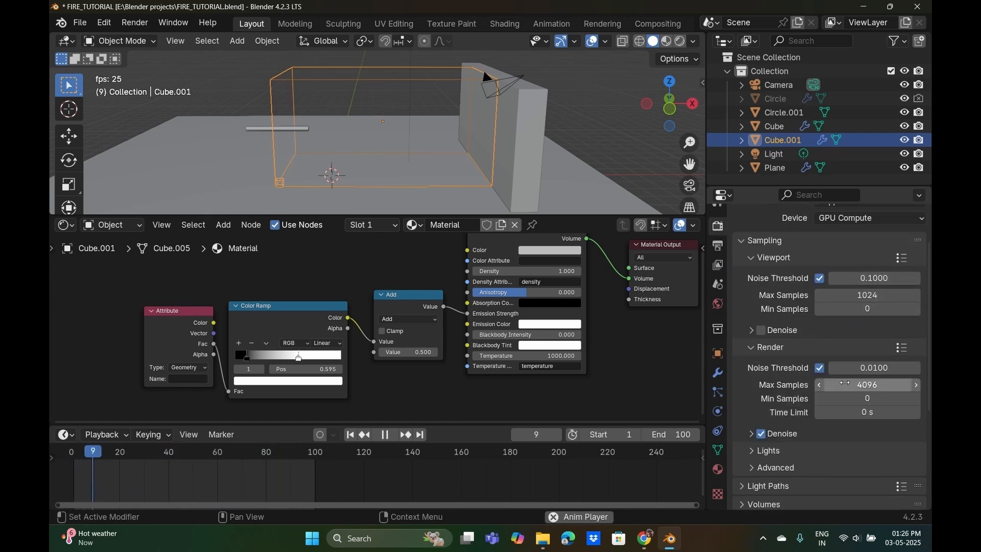
{"action": "scroll", "coordinate": [860, 281], "scroll_direction": "up", "scroll_amount": 2}
{"action": "left_click", "coordinate": [868, 241]}
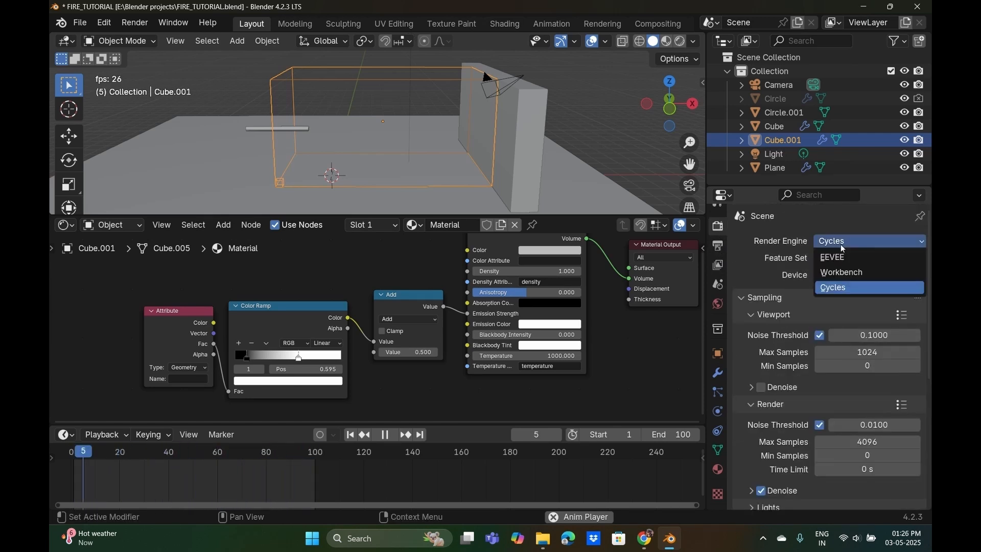
{"action": "left_click", "coordinate": [843, 255]}
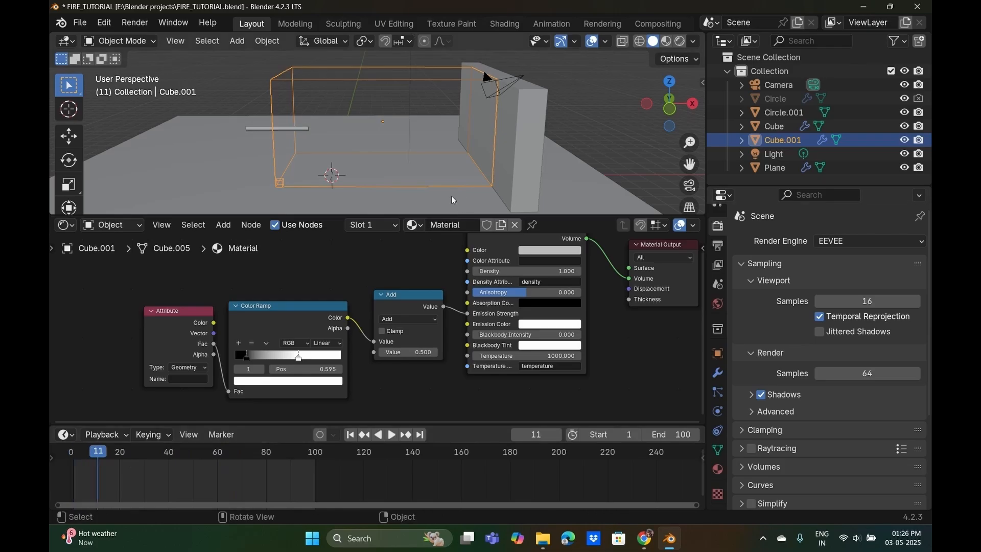
{"action": "key", "text": "Escape"}
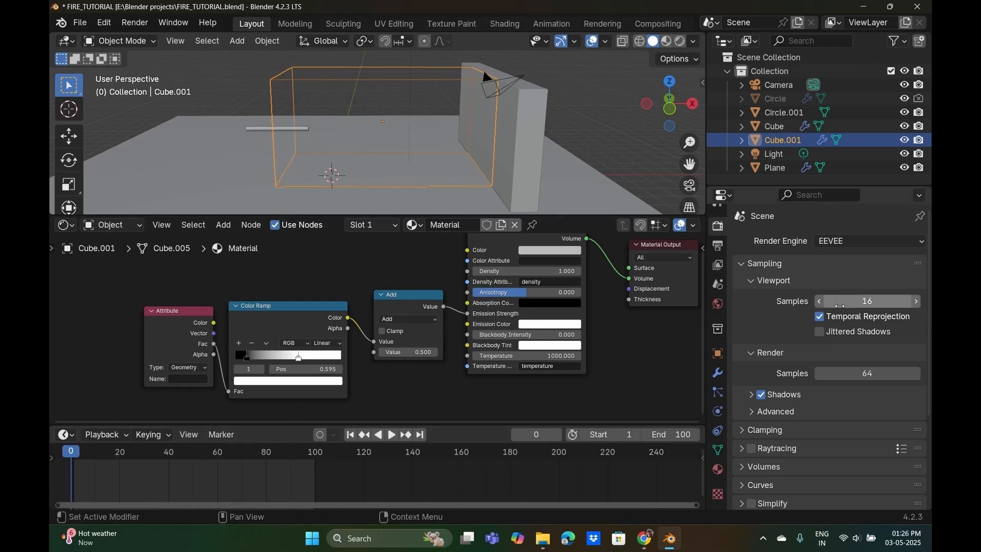
Save the project, restart Blender and reopen FIRE_TUTORIAL.blend.
{"action": "key", "text": "ctrl+s"}
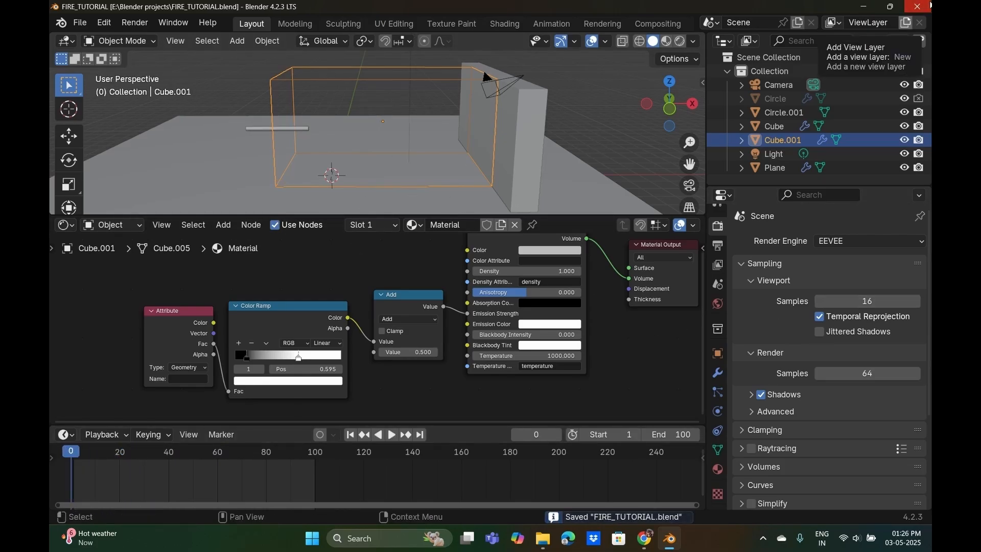
{"action": "left_click", "coordinate": [929, 5]}
{"action": "left_click", "coordinate": [366, 539]}
{"action": "type", "text": "blender"}
{"action": "key", "text": "Return"}
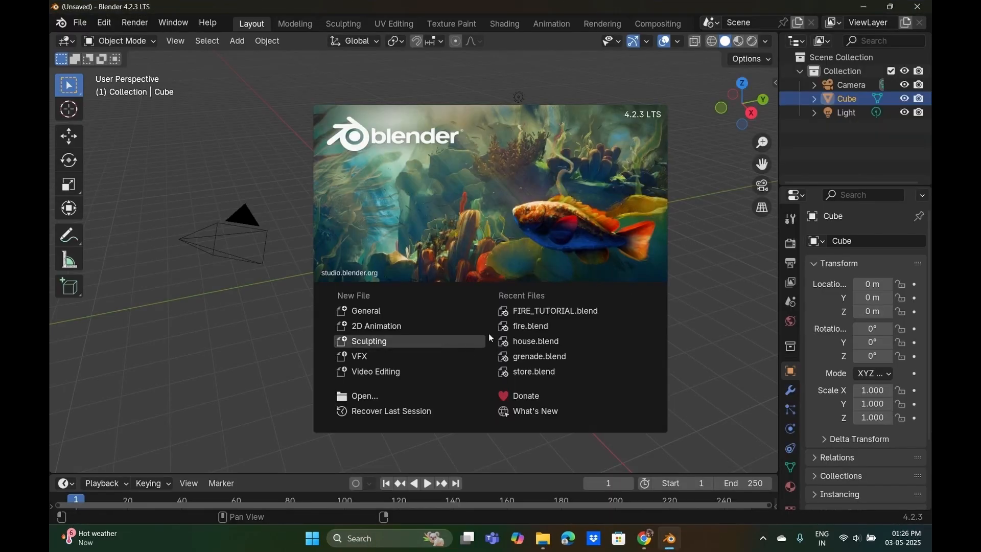
{"action": "left_click", "coordinate": [562, 311]}
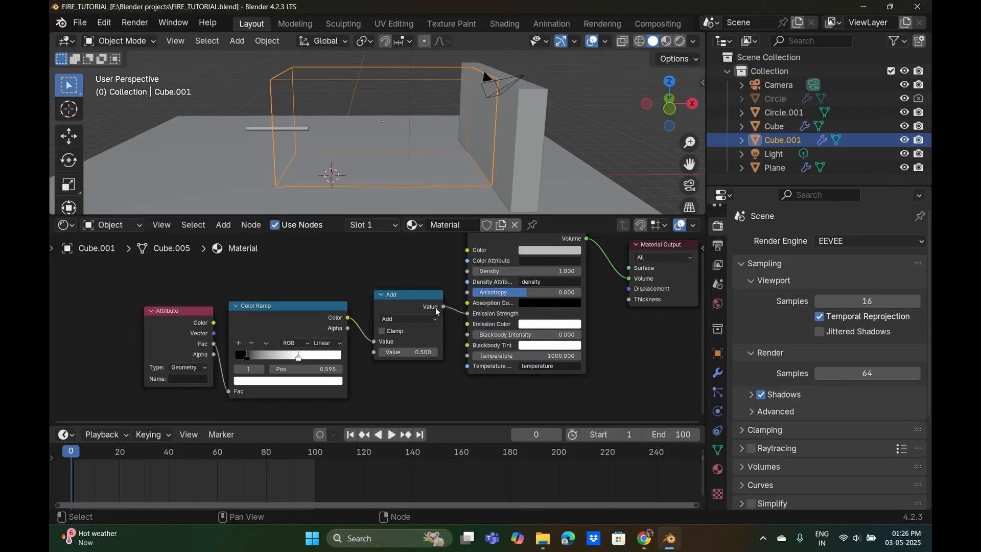
Play the simulation and inspect the domain and pipe from the opposite side.
{"action": "key", "text": "space"}
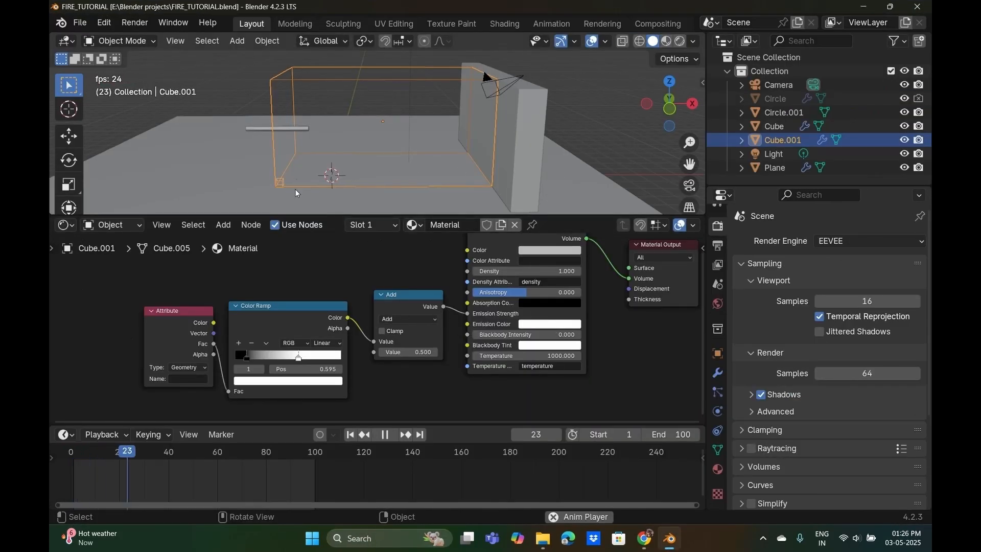
{"action": "scroll", "coordinate": [308, 152], "scroll_direction": "up", "scroll_amount": 4}
{"action": "scroll", "coordinate": [308, 152], "scroll_direction": "down", "scroll_amount": 4}
{"action": "middle_click_drag", "start_coordinate": [315, 158], "coordinate": [572, 134]}
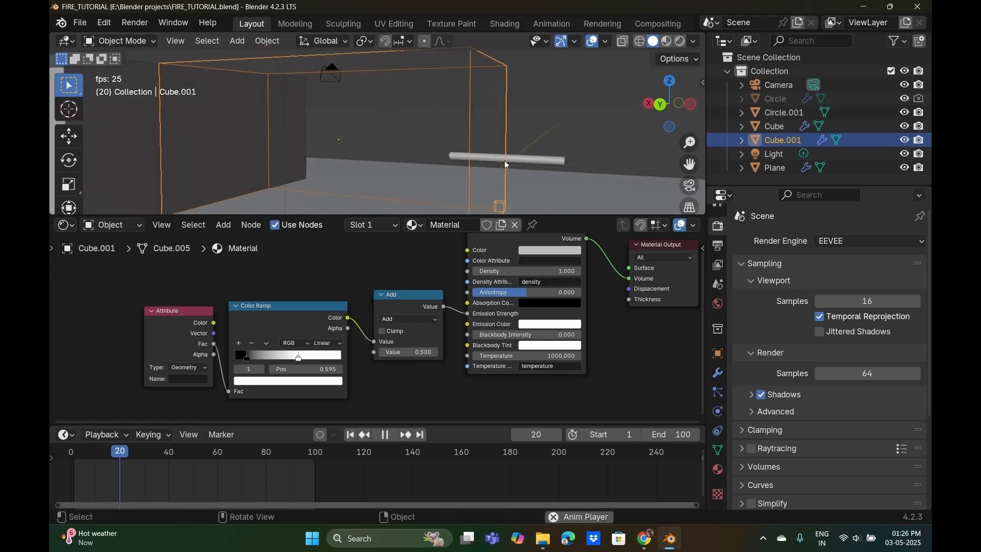
Stop the playback, expand the Circle emitter's visibility settings and enable it for renders.
{"action": "left_click", "coordinate": [778, 100]}
{"action": "left_click", "coordinate": [717, 353]}
{"action": "key", "text": "space"}
{"action": "scroll", "coordinate": [764, 394], "scroll_direction": "down", "scroll_amount": 4}
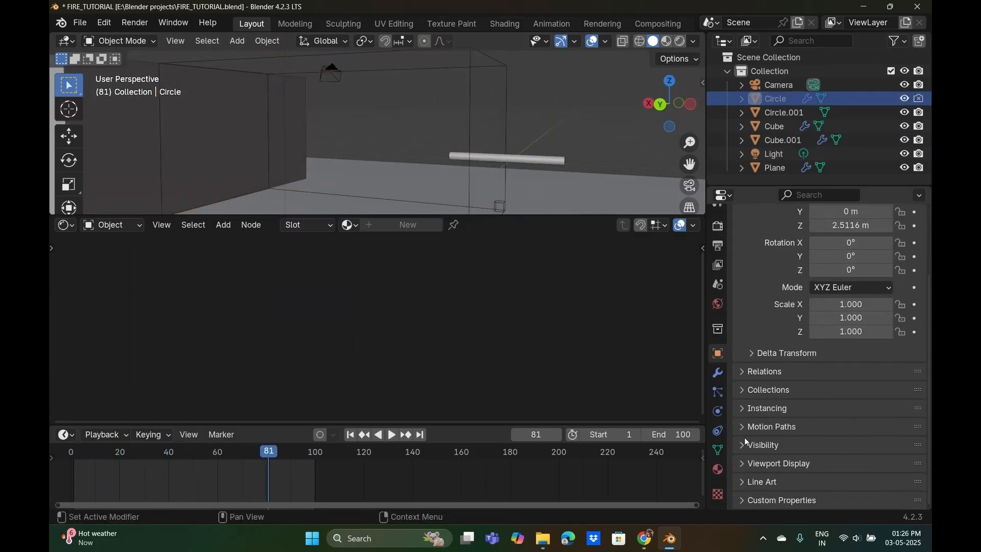
{"action": "left_click", "coordinate": [746, 445]}
{"action": "left_click", "coordinate": [814, 484]}
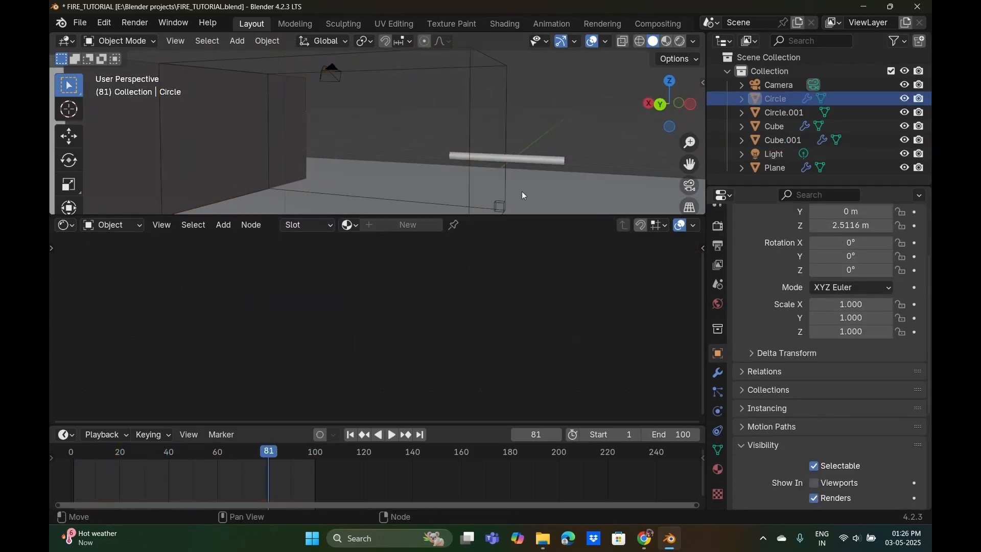
Enlarge the 3D viewport and play the simulation while inspecting the pipe and domain from the front side.
{"action": "key", "text": "space"}
{"action": "middle_click_drag", "start_coordinate": [522, 191], "coordinate": [277, 179]}
{"action": "middle_click_drag", "start_coordinate": [353, 166], "coordinate": [471, 232]}
{"action": "left_click_drag", "start_coordinate": [472, 215], "coordinate": [482, 355]}
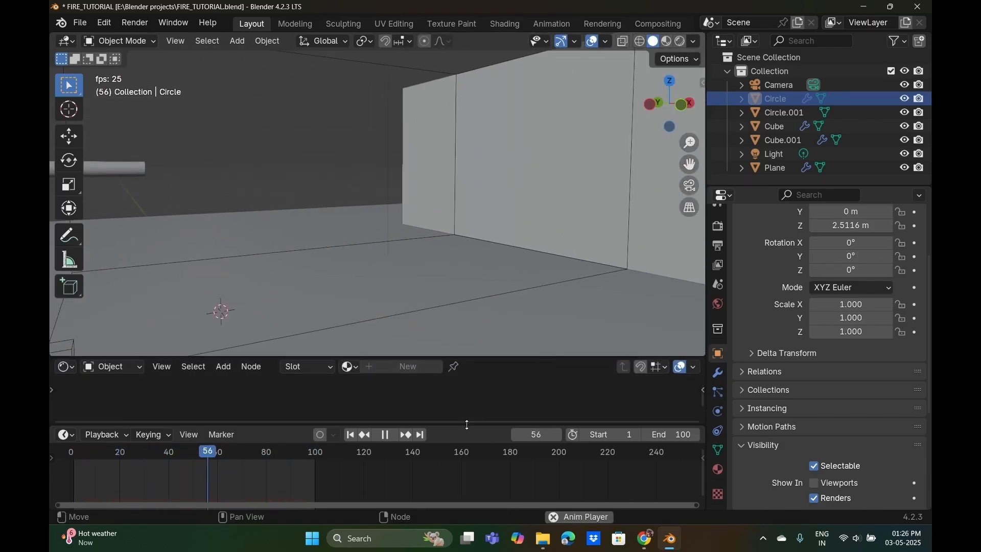
{"action": "left_click_drag", "start_coordinate": [466, 424], "coordinate": [470, 448]}
{"action": "left_click_drag", "start_coordinate": [488, 356], "coordinate": [495, 379]}
{"action": "middle_click_drag", "start_coordinate": [314, 276], "coordinate": [246, 275]}
{"action": "key", "text": "space"}
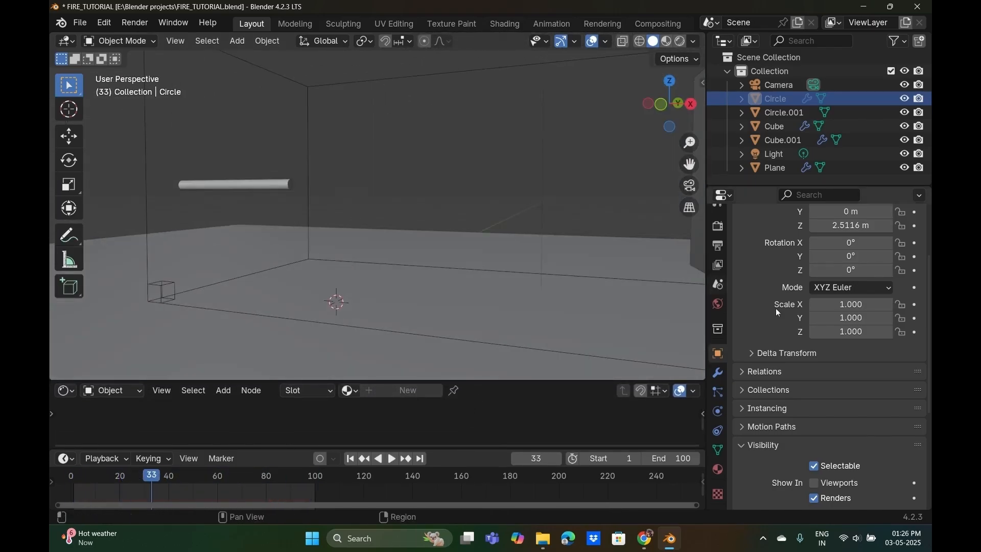
Review the Circle emitter's modifiers and its particle system's emission, velocity, physics and viewport display settings.
{"action": "left_click", "coordinate": [717, 373]}
{"action": "left_click", "coordinate": [717, 392]}
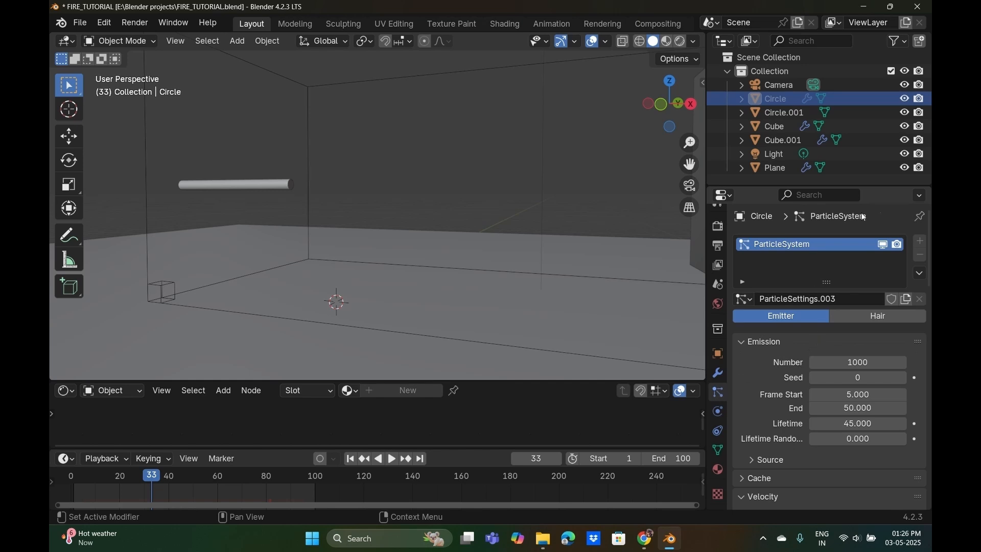
{"action": "middle_click_drag", "start_coordinate": [571, 152], "coordinate": [388, 214]}
{"action": "scroll", "coordinate": [803, 418], "scroll_direction": "down", "scroll_amount": 5}
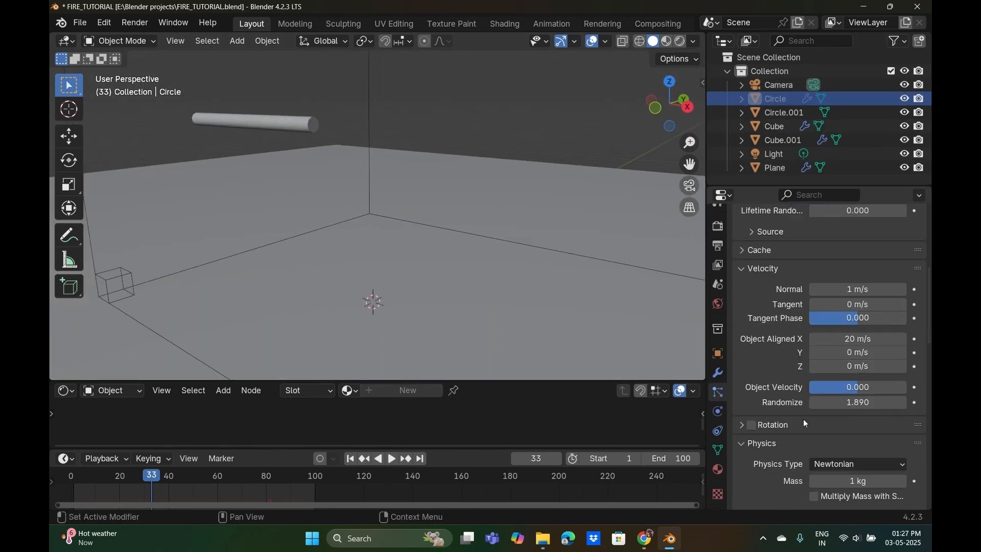
{"action": "scroll", "coordinate": [802, 418], "scroll_direction": "down", "scroll_amount": 12}
{"action": "scroll", "coordinate": [823, 397], "scroll_direction": "up", "scroll_amount": 8}
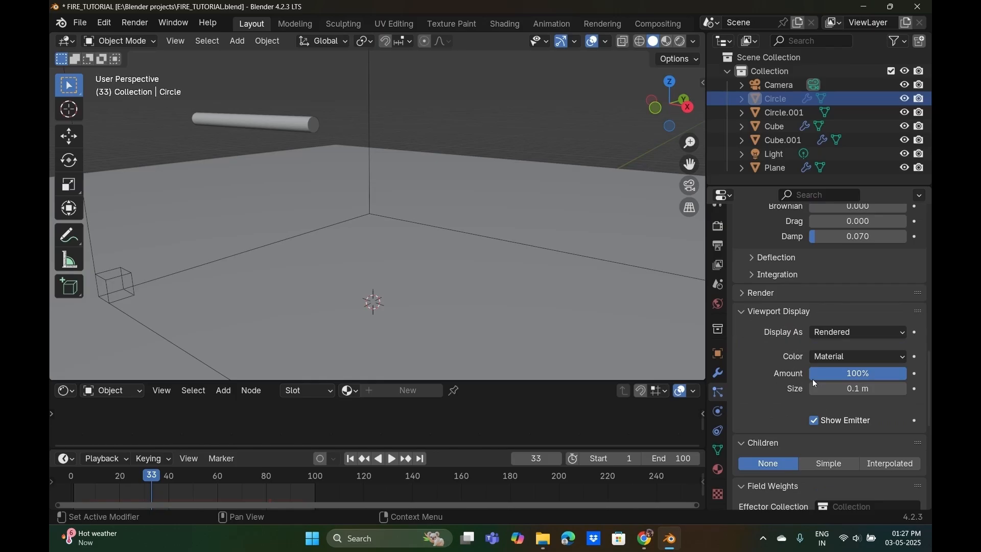
Enable the Circle emitter's visibility in viewports and play the simulation in Rendered shading.
{"action": "left_click", "coordinate": [718, 354]}
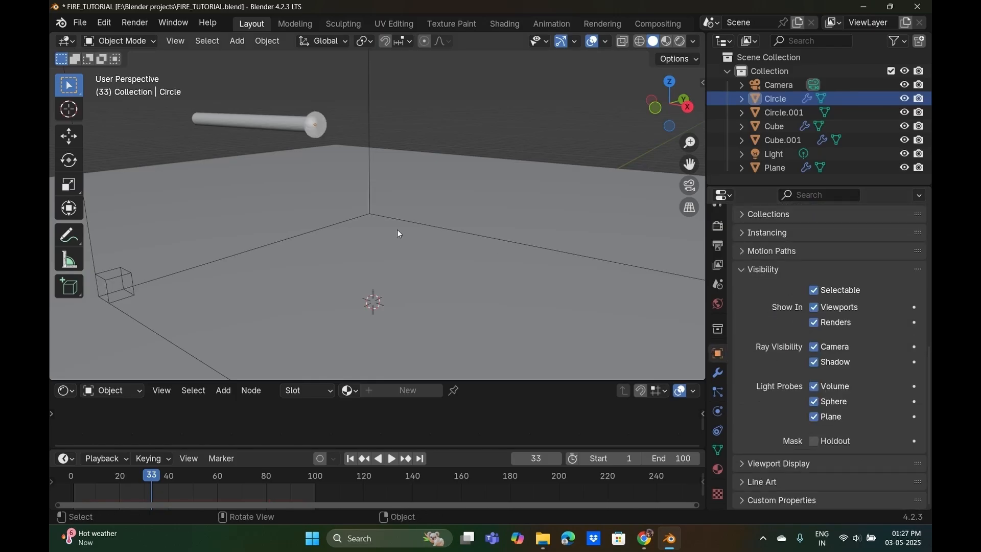
{"action": "key", "text": "space"}
{"action": "left_click", "coordinate": [679, 45]}
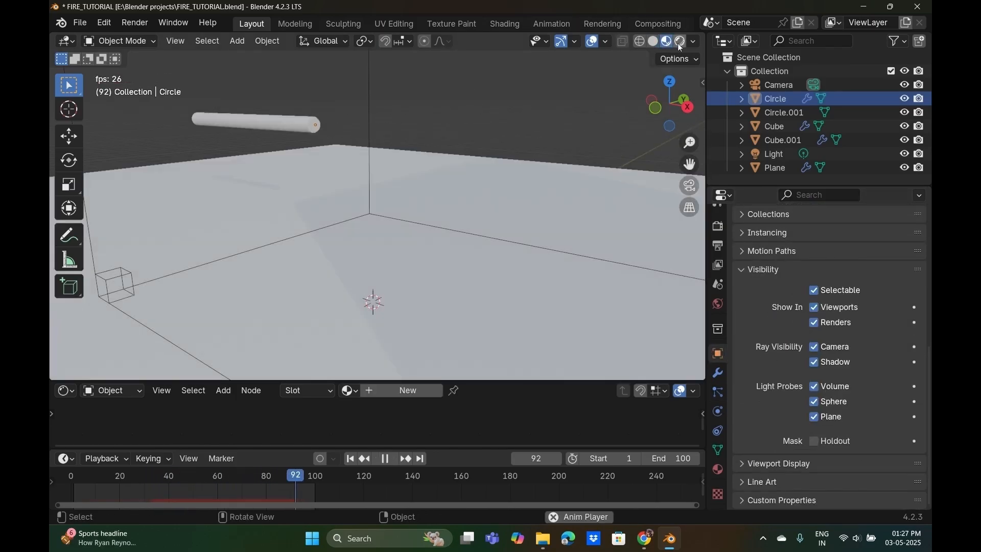
{"action": "left_click", "coordinate": [679, 45]}
{"action": "middle_click_drag", "start_coordinate": [487, 113], "coordinate": [530, 247], "text": "ctrl"}
{"action": "middle_click_drag", "start_coordinate": [347, 227], "coordinate": [428, 225]}
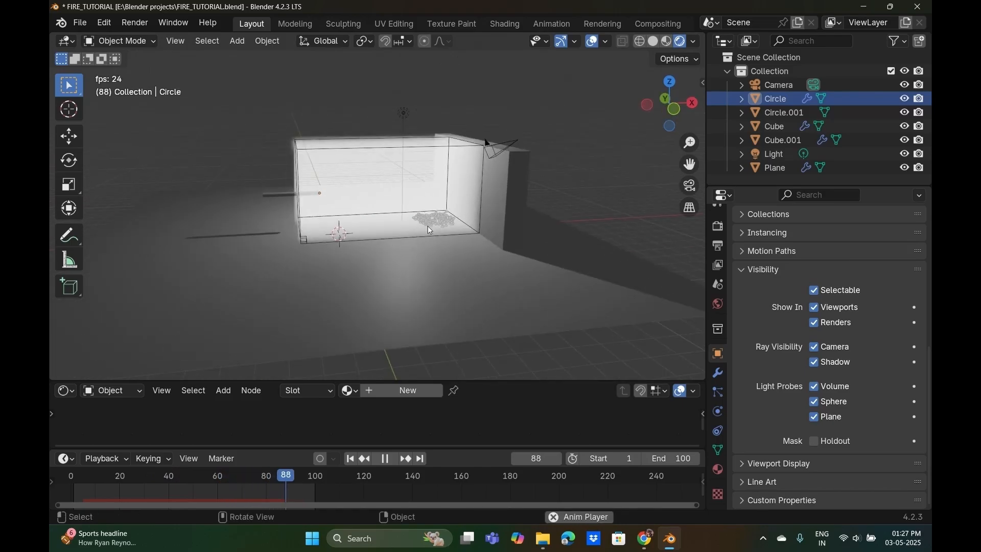
{"action": "scroll", "coordinate": [428, 226], "scroll_direction": "up", "scroll_amount": 3}
Enlarge the node editor, select the Cube.001 domain, set its Color Ramp's white stop to 0.813 and move the black stop inward.
{"action": "left_click_drag", "start_coordinate": [424, 380], "coordinate": [424, 252]}
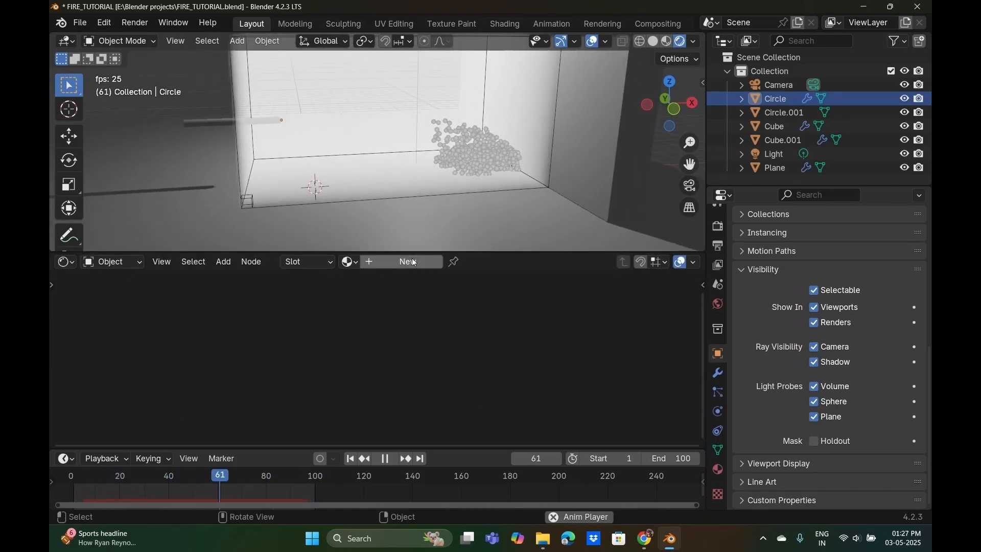
{"action": "left_click", "coordinate": [424, 194]}
{"action": "scroll", "coordinate": [341, 382], "scroll_direction": "up", "scroll_amount": 2}
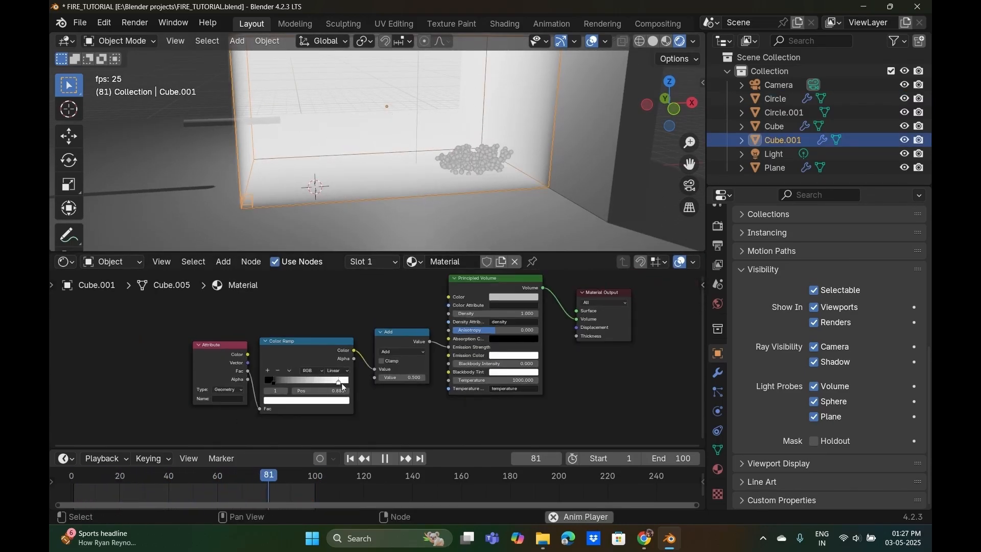
{"action": "left_click_drag", "start_coordinate": [271, 383], "coordinate": [339, 382]}
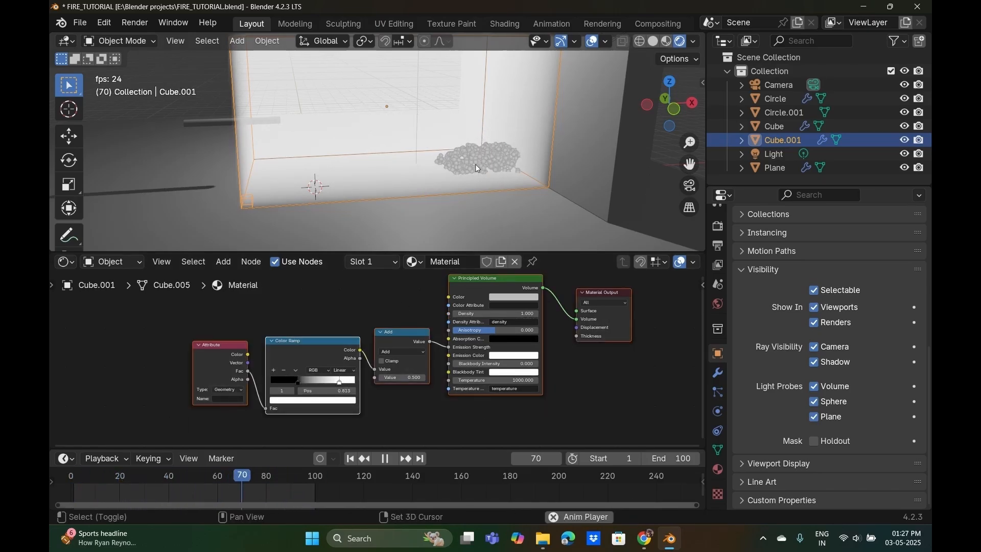
Inspect the domain during playback and switch the viewport back to Solid shading.
{"action": "scroll", "coordinate": [386, 156], "scroll_direction": "down", "scroll_amount": 6}
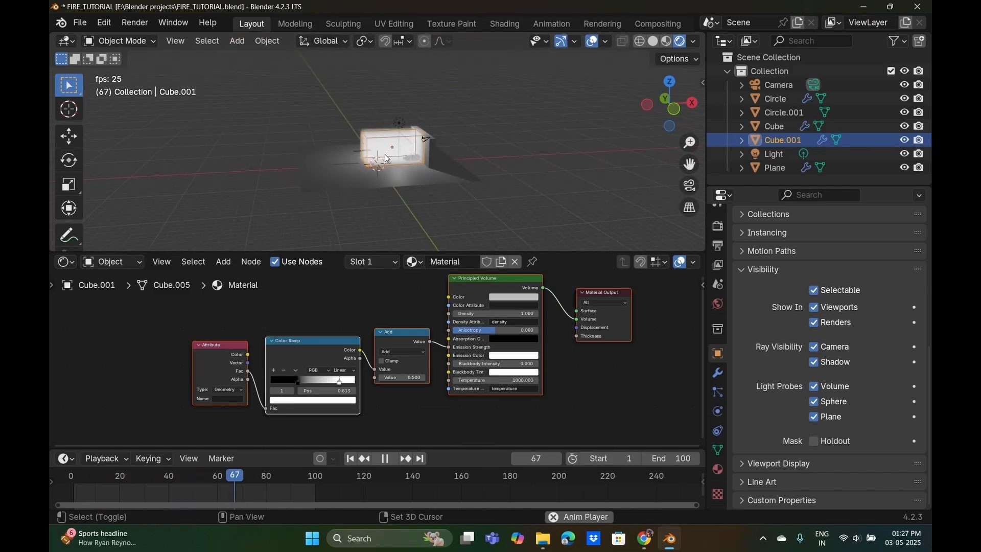
{"action": "scroll", "coordinate": [404, 168], "scroll_direction": "up", "scroll_amount": 5}
{"action": "left_click", "coordinate": [390, 154]}
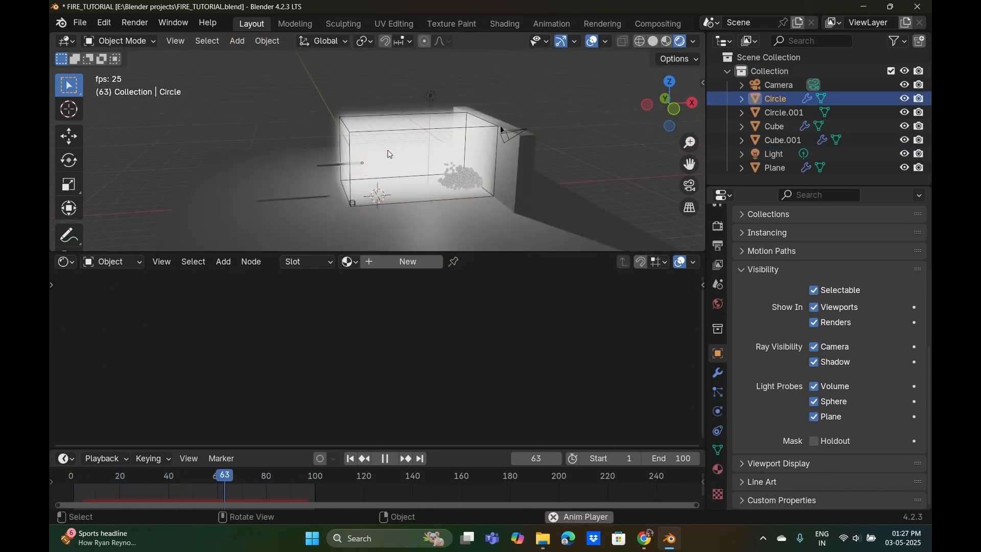
{"action": "left_click", "coordinate": [403, 124]}
{"action": "scroll", "coordinate": [434, 232], "scroll_direction": "up", "scroll_amount": 3}
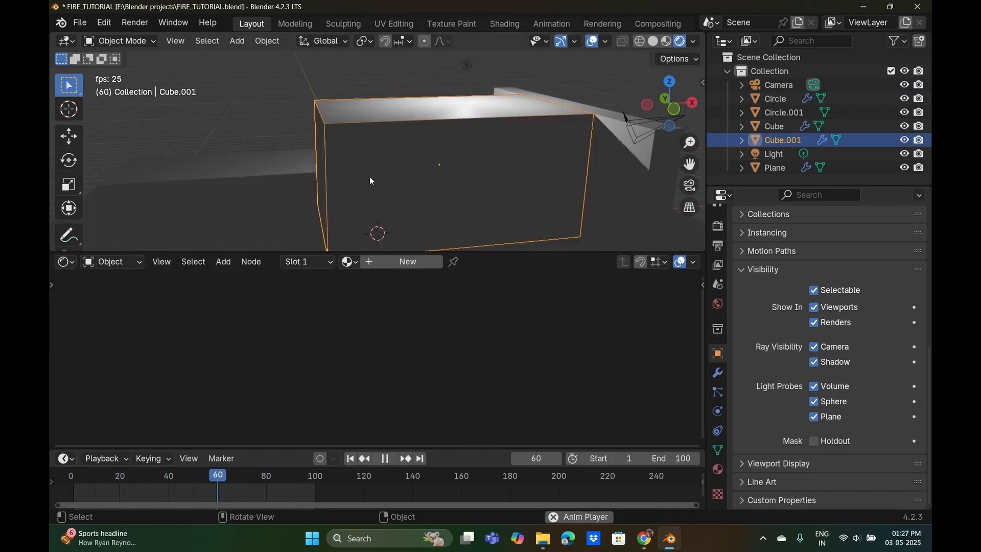
{"action": "scroll", "coordinate": [387, 220], "scroll_direction": "down", "scroll_amount": 3}
{"action": "scroll", "coordinate": [382, 177], "scroll_direction": "up", "scroll_amount": 3}
Give the Circle emitter at the pipe's mouth a new material and delete its default Principled BSDF node.
{"action": "left_click", "coordinate": [384, 179]}
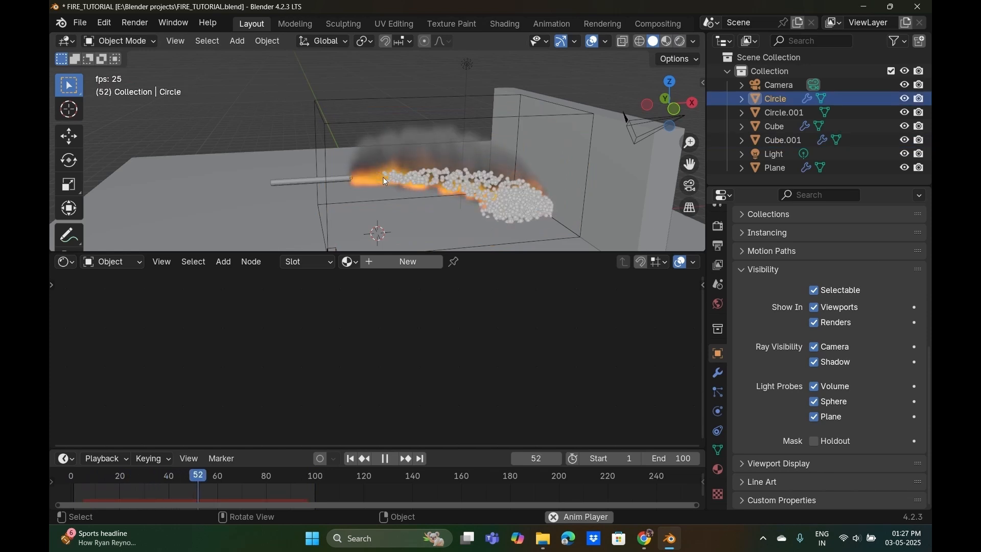
{"action": "left_click", "coordinate": [349, 179]}
{"action": "scroll", "coordinate": [345, 210], "scroll_direction": "up", "scroll_amount": 5}
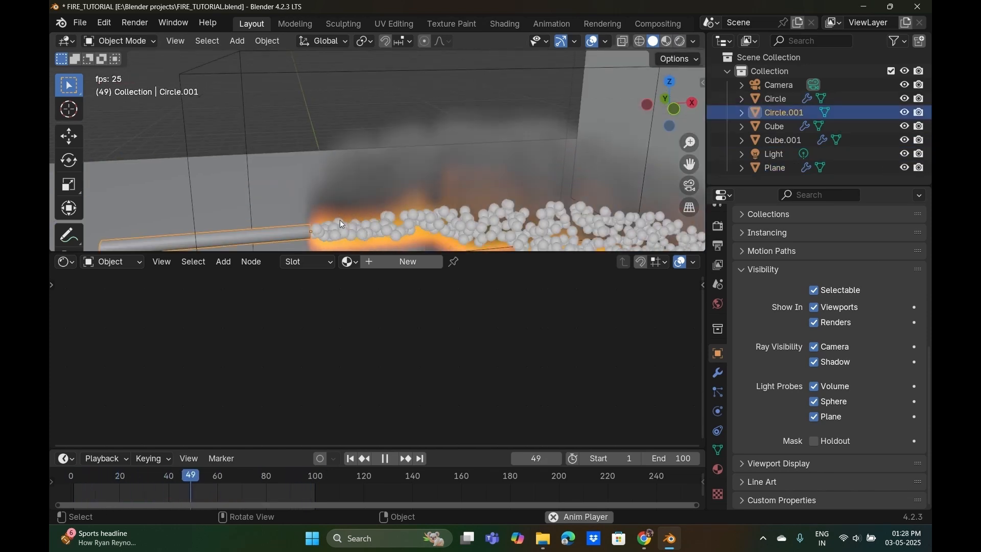
{"action": "left_click", "coordinate": [318, 231]}
{"action": "left_click", "coordinate": [301, 244]}
{"action": "left_click", "coordinate": [408, 261]}
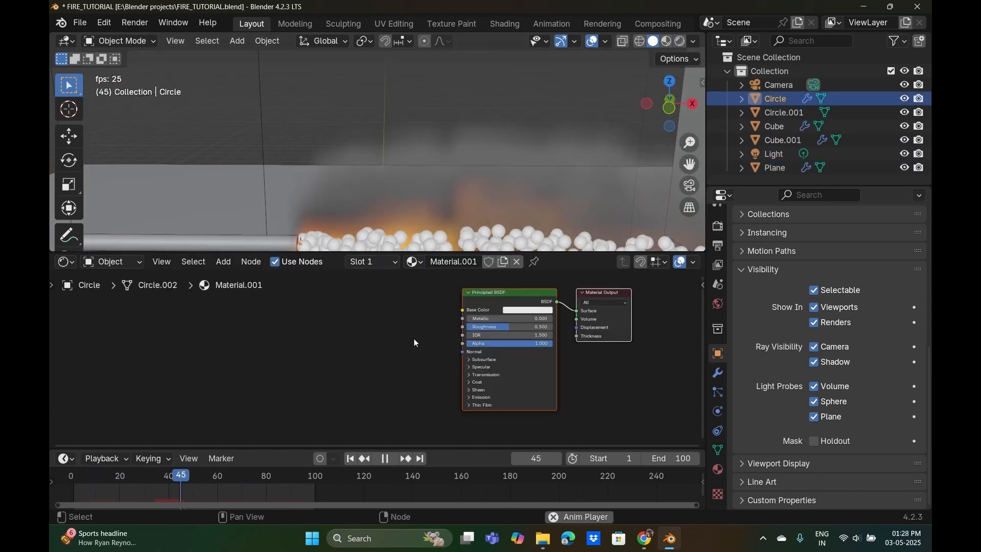
{"action": "key", "text": "ctrl+v"}
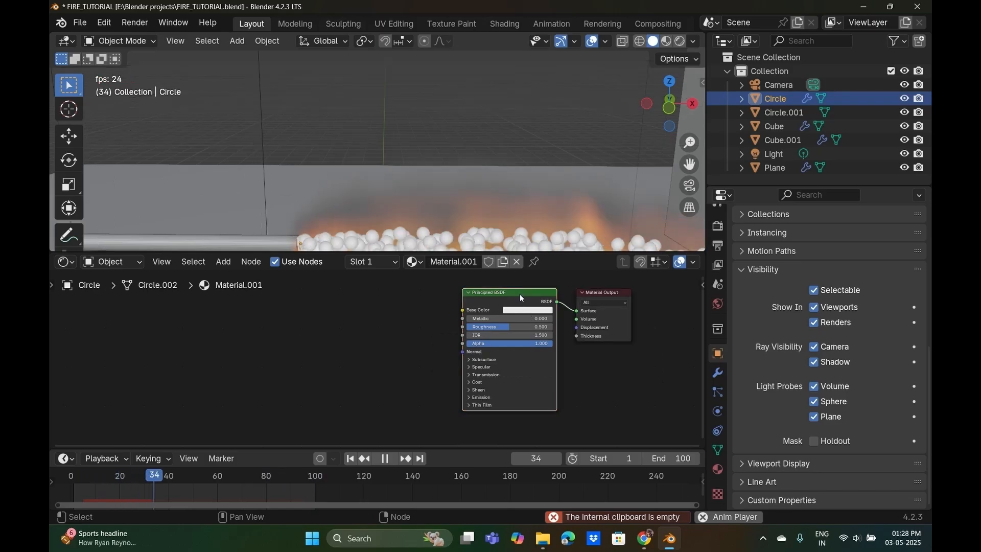
{"action": "key", "text": "Delete"}
{"action": "key", "text": "shift+a"}
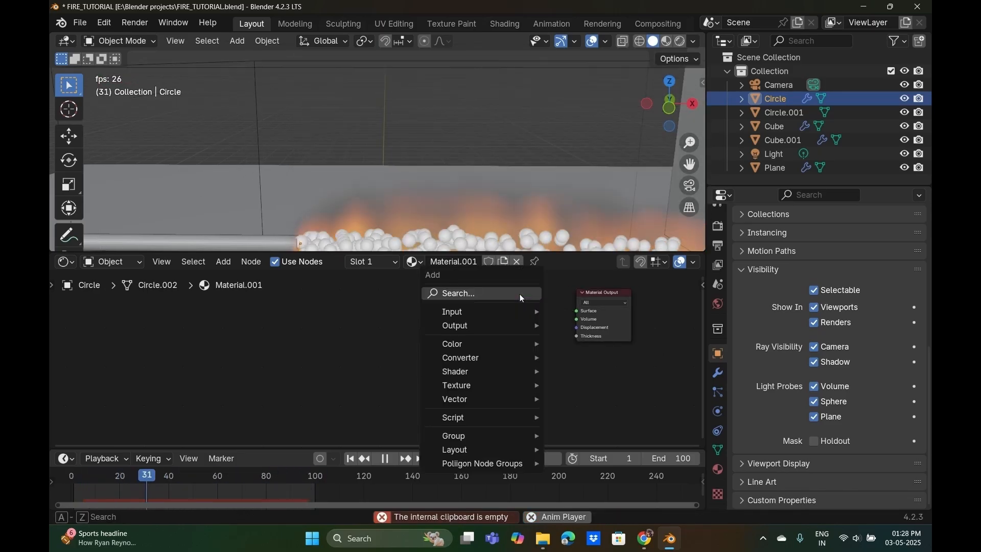
{"action": "left_click", "coordinate": [519, 293]}
{"action": "type", "text": "princi"}
{"action": "key", "text": "Return"}
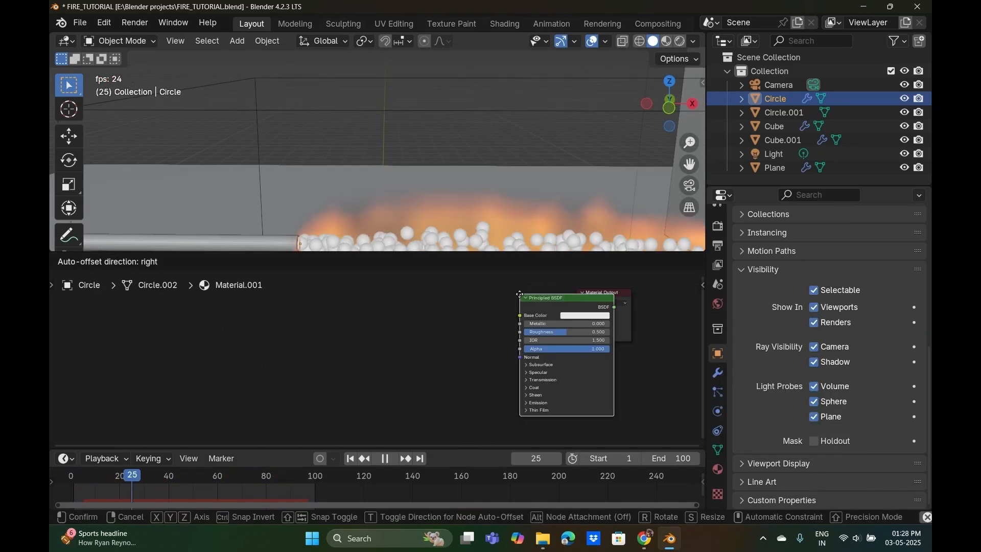
{"action": "left_click", "coordinate": [519, 294]}
Add a Principled Volume node and connect it to the Material Output's Volume input.
{"action": "key", "text": "shift+a"}
{"action": "left_click", "coordinate": [519, 294]}
{"action": "type", "text": "princip"}
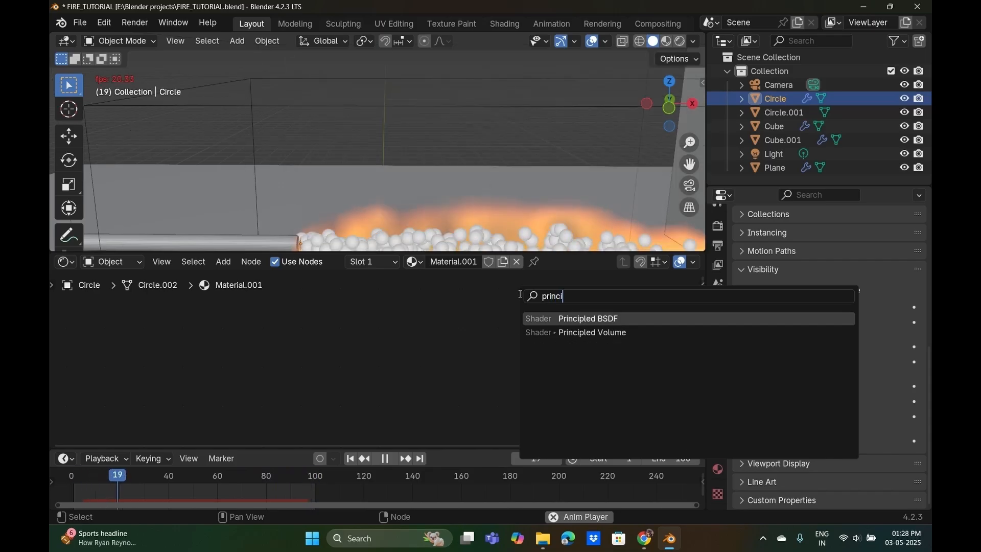
{"action": "key", "text": "Down"}
{"action": "key", "text": "Return"}
{"action": "left_click", "coordinate": [448, 384]}
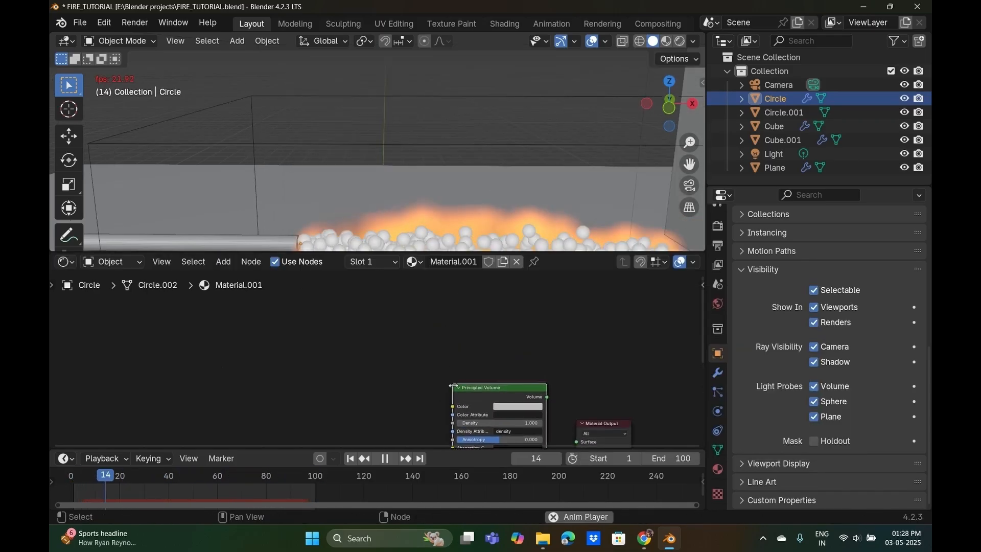
{"action": "middle_click_drag", "start_coordinate": [571, 388], "coordinate": [571, 312]}
{"action": "left_click_drag", "start_coordinate": [552, 318], "coordinate": [580, 371]}
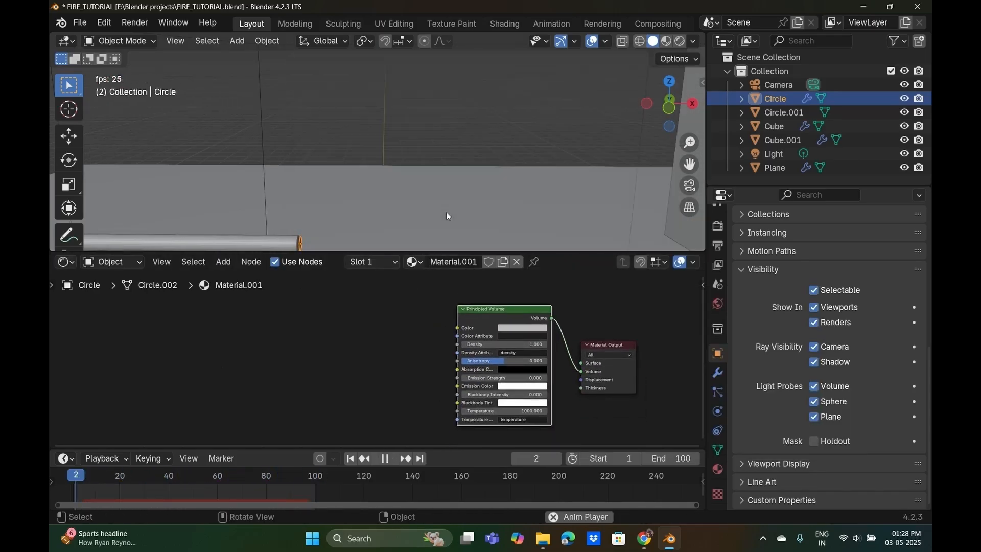
Pause the playback at frame 20 and add an Attribute node to the emitter's material.
{"action": "key", "text": "space"}
{"action": "middle_click_drag", "start_coordinate": [430, 194], "coordinate": [400, 91], "text": "shift"}
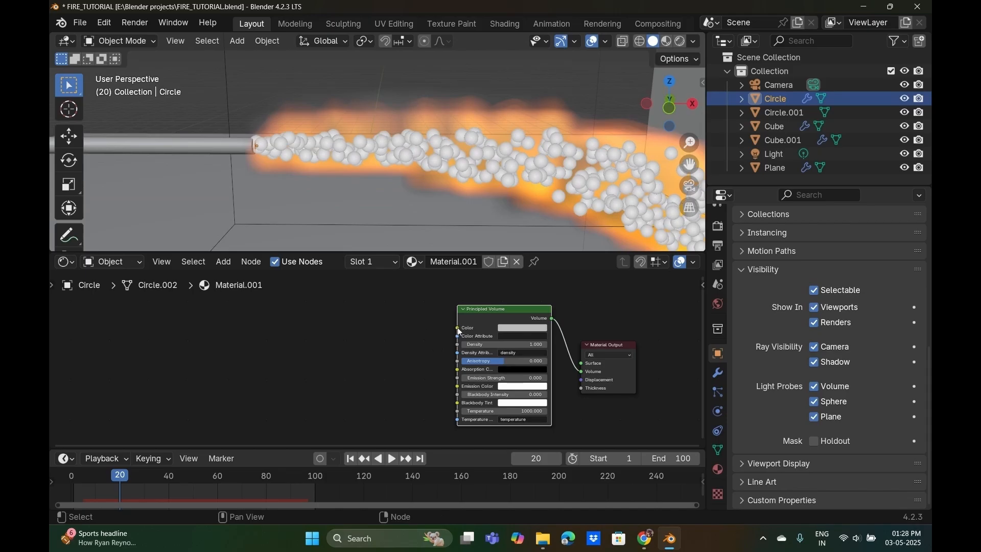
{"action": "key", "text": "shift+a"}
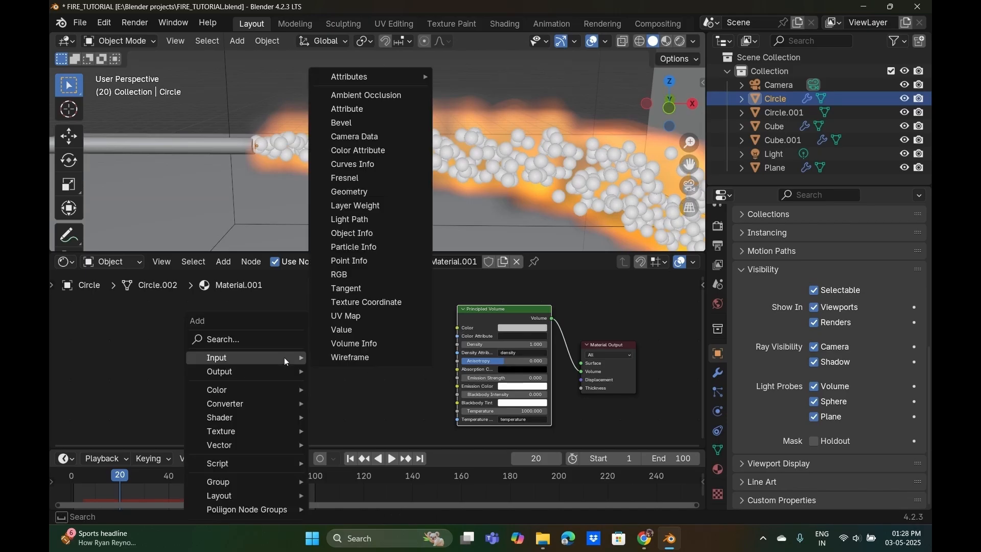
{"action": "type", "text": "attribute"}
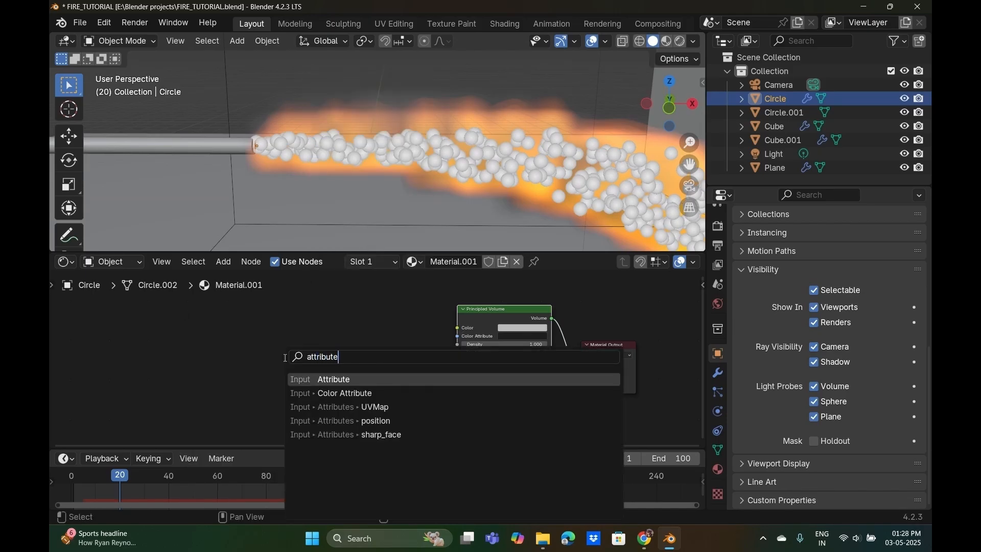
{"action": "key", "text": "Return"}
{"action": "left_click", "coordinate": [208, 354]}
Add a Color Ramp node driven by the Attribute node's Fac output.
{"action": "left_click_drag", "start_coordinate": [261, 383], "coordinate": [274, 374]}
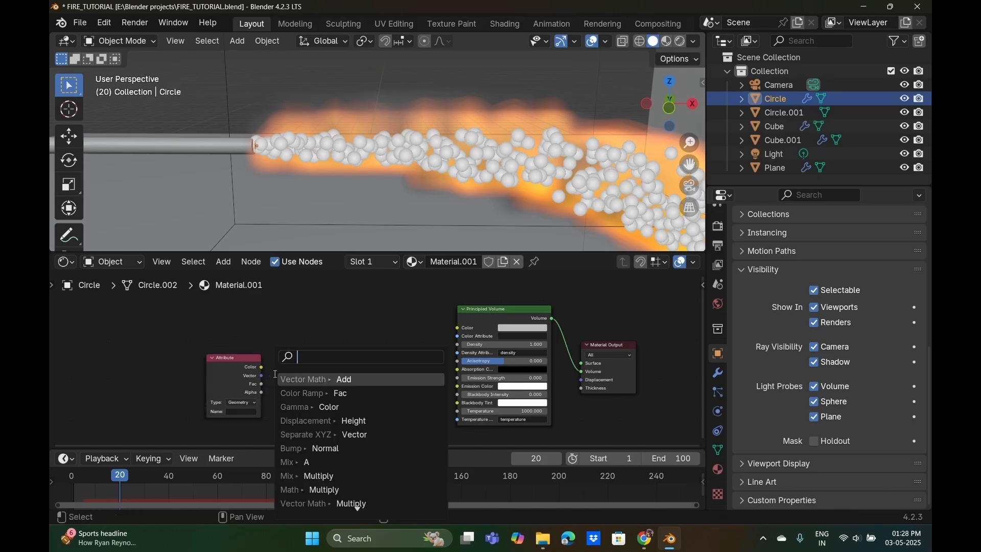
{"action": "type", "text": "color ramp"}
{"action": "key", "text": "Return"}
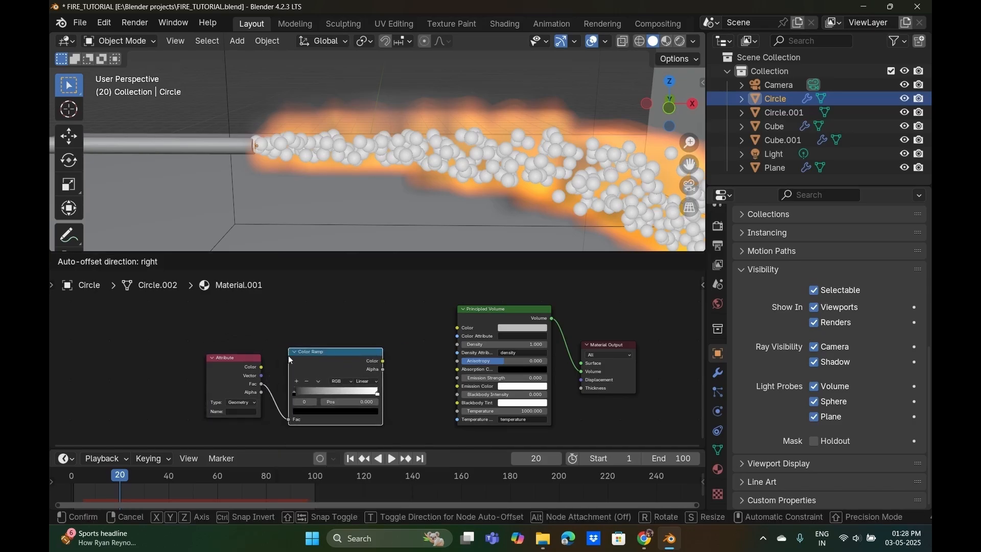
{"action": "left_click", "coordinate": [289, 359]}
Insert a Math node set to Multiply between the Color Ramp's Color output and the Principled Volume's Emission Strength.
{"action": "left_click_drag", "start_coordinate": [383, 360], "coordinate": [395, 364]}
{"action": "type", "text": "math"}
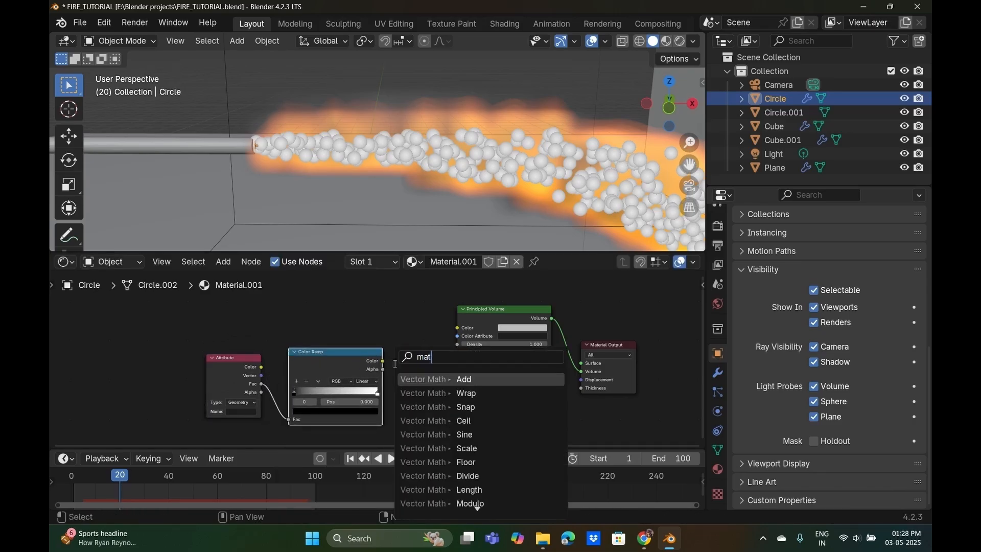
{"action": "key", "text": "Down"}
{"action": "key", "text": "Down"}
{"action": "key", "text": "Down"}
{"action": "key", "text": "Down"}
{"action": "key", "text": "Down"}
{"action": "key", "text": "Down"}
{"action": "key", "text": "Down"}
{"action": "key", "text": "Down"}
{"action": "key", "text": "Down"}
{"action": "key", "text": "Down"}
{"action": "key", "text": "Down"}
{"action": "key", "text": "Down"}
{"action": "key", "text": "Down"}
{"action": "key", "text": "Down"}
{"action": "key", "text": "Down"}
{"action": "key", "text": "Down"}
{"action": "key", "text": "Down"}
{"action": "key", "text": "Down"}
{"action": "key", "text": "Down"}
{"action": "key", "text": "Down"}
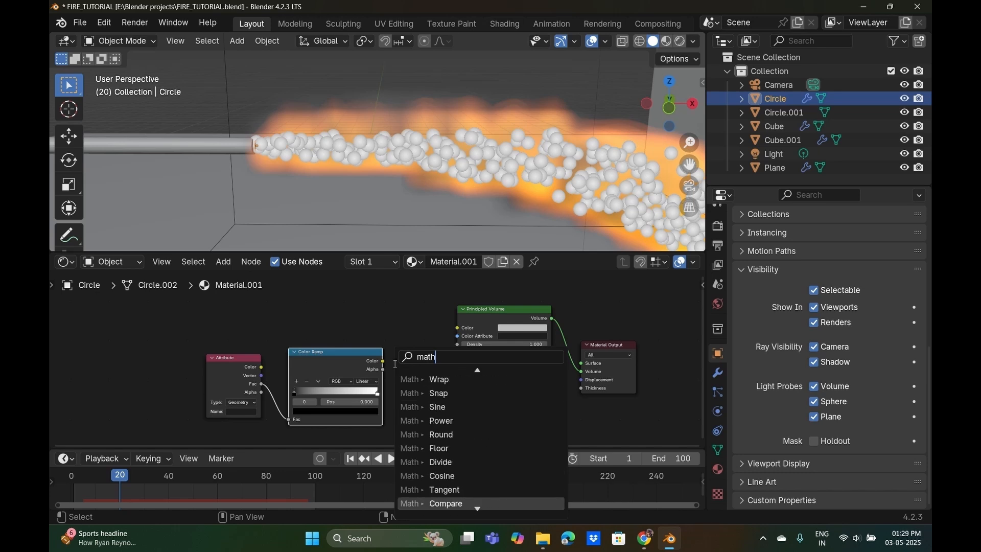
{"action": "key", "text": "Down"}
{"action": "key", "text": "Down"}
{"action": "key", "text": "Down"}
{"action": "key", "text": "Down"}
{"action": "key", "text": "Down"}
{"action": "key", "text": "Down"}
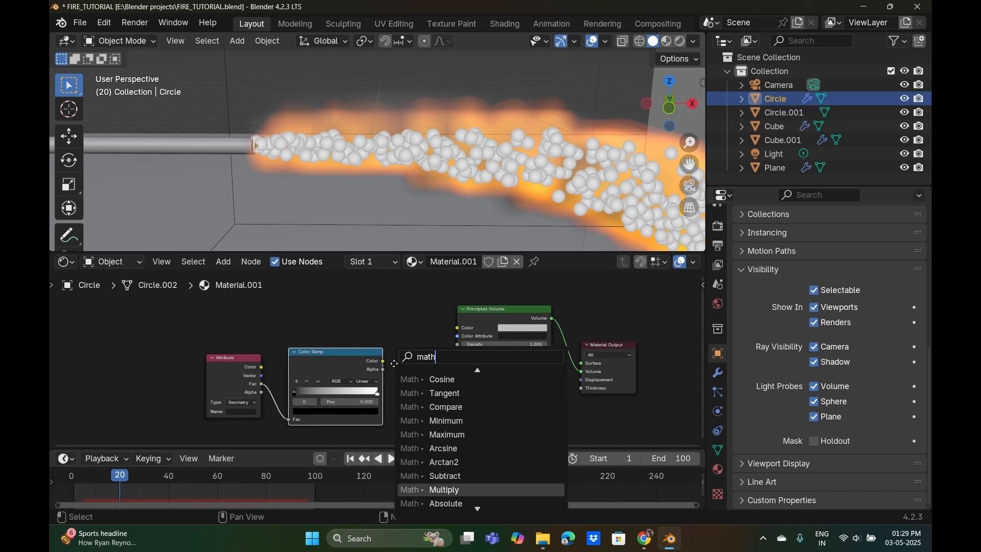
{"action": "key", "text": "Return"}
{"action": "left_click", "coordinate": [426, 373]}
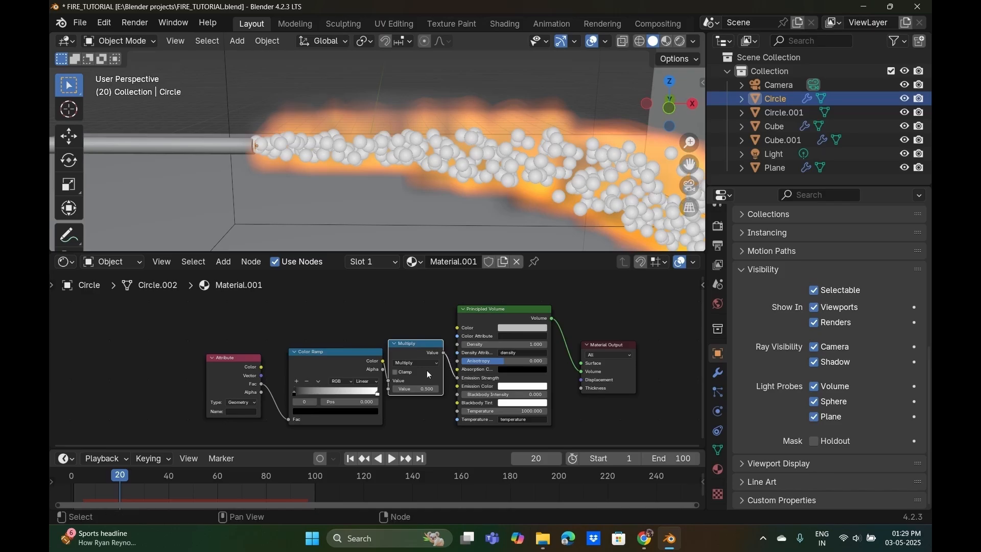
Set the Multiply value to 11.100 and the Color Ramp's black stop to 0.210.
{"action": "left_click_drag", "start_coordinate": [404, 392], "coordinate": [390, 329]}
{"action": "left_click_drag", "start_coordinate": [298, 390], "coordinate": [312, 391]}
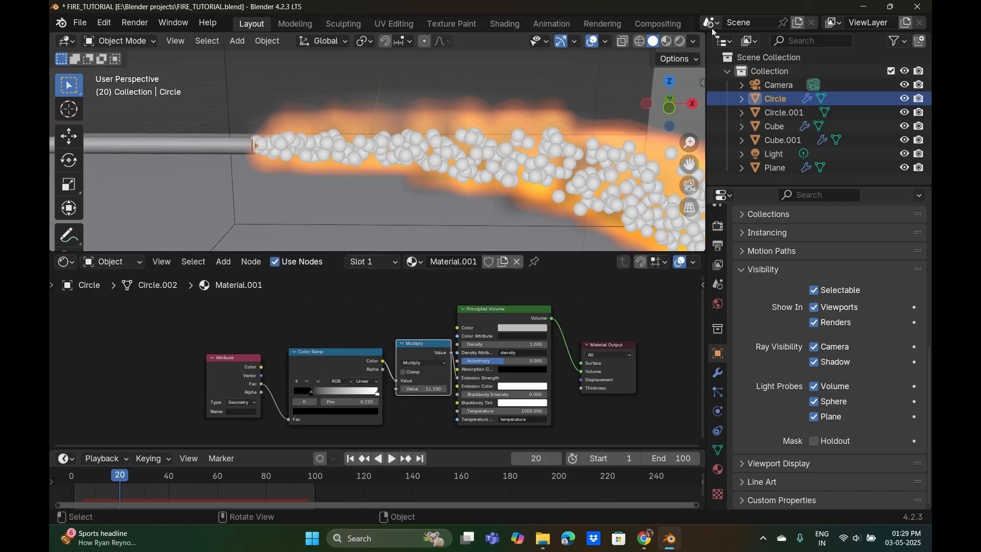
Set the render engine to Cycles, preview the scene in rendered shading, and return to solid shading.
{"action": "left_click", "coordinate": [679, 41]}
{"action": "left_click", "coordinate": [718, 226]}
{"action": "left_click", "coordinate": [842, 241]}
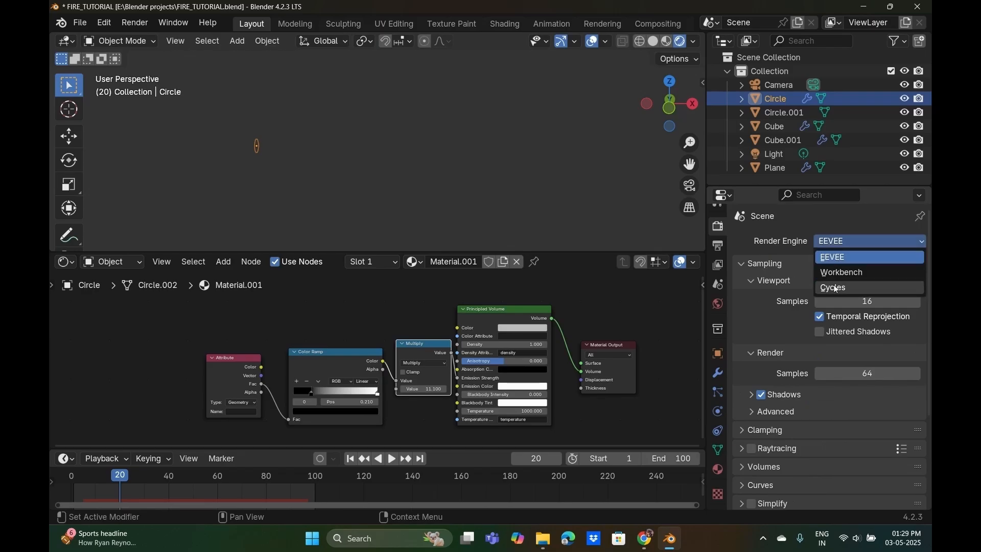
{"action": "left_click", "coordinate": [863, 287]}
{"action": "left_click", "coordinate": [863, 275]}
{"action": "left_click", "coordinate": [637, 41]}
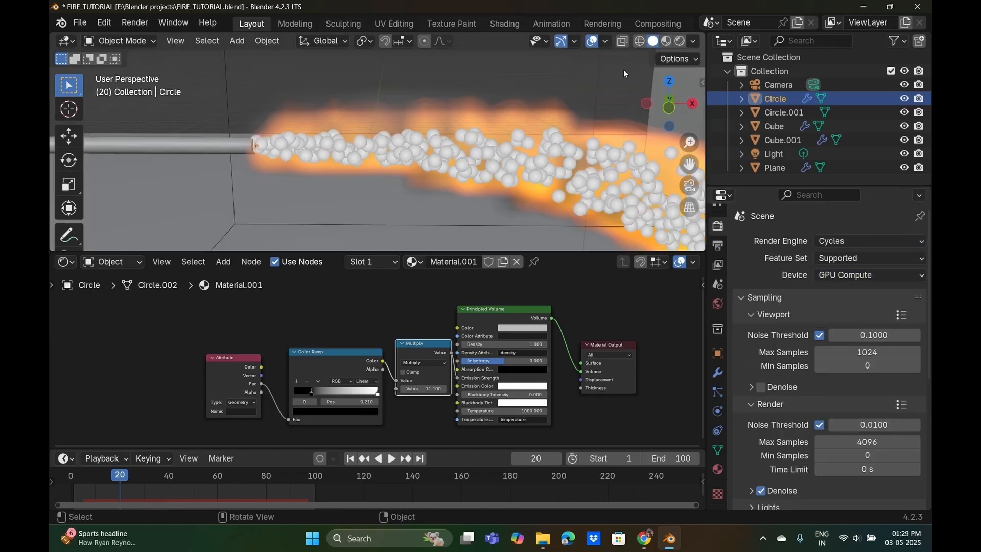
{"action": "left_click", "coordinate": [663, 40]}
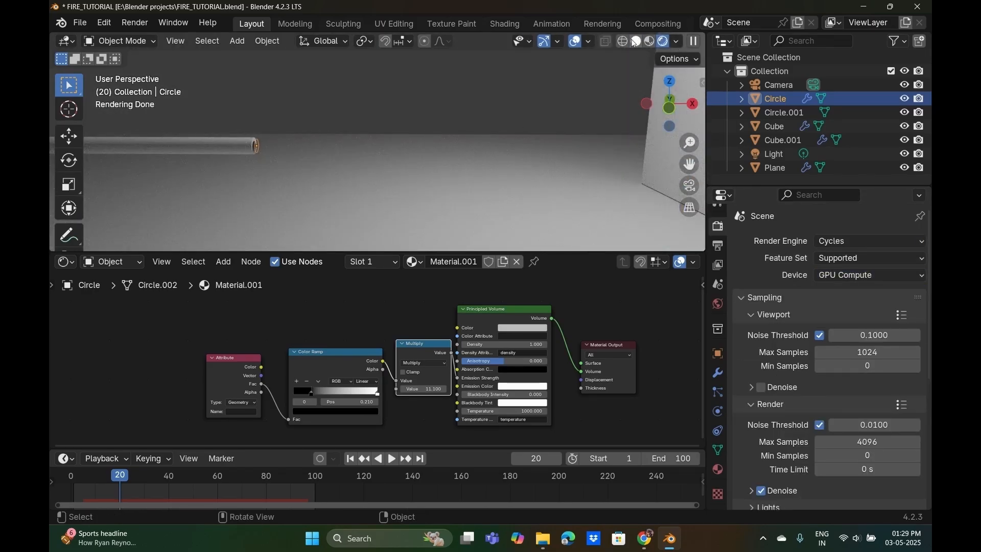
{"action": "left_click", "coordinate": [636, 42]}
Hide the emitter circle from viewports in its object visibility settings.
{"action": "left_click", "coordinate": [718, 354]}
{"action": "left_click", "coordinate": [743, 397]}
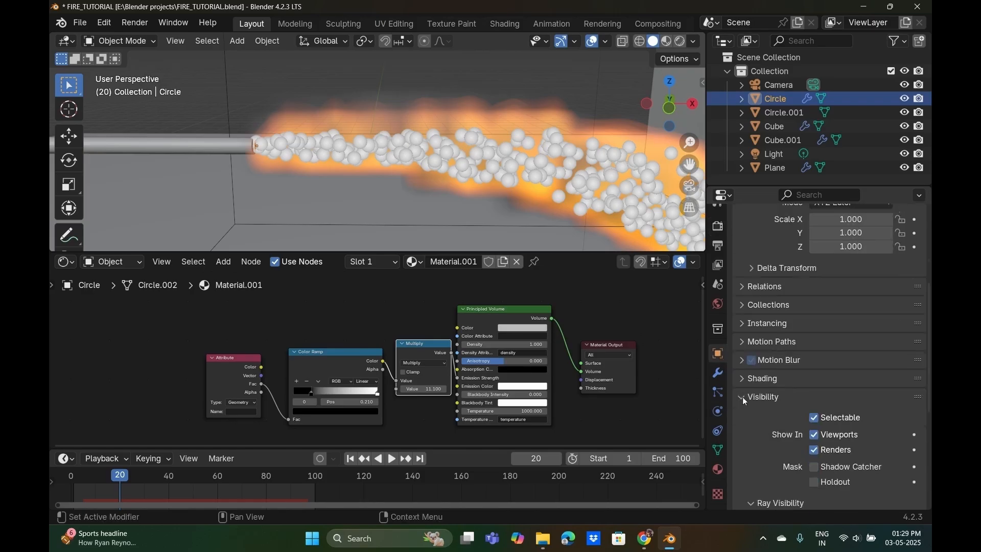
{"action": "scroll", "coordinate": [744, 401], "scroll_direction": "down", "scroll_amount": 4}
{"action": "left_click", "coordinate": [813, 349]}
{"action": "scroll", "coordinate": [425, 200], "scroll_direction": "down", "scroll_amount": 2}
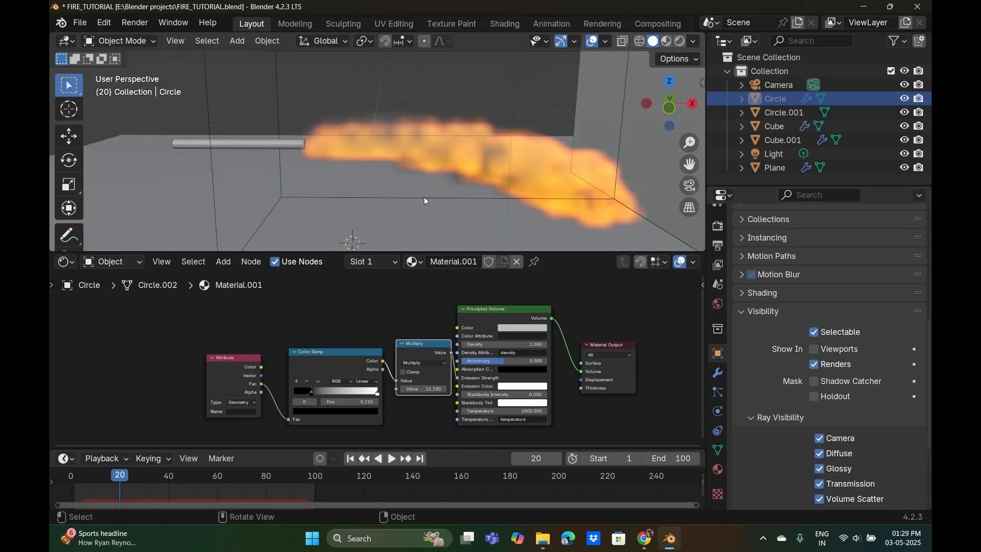
Play the animation in rendered shading and turn off the emitter circle's visibility in renders.
{"action": "scroll", "coordinate": [450, 195], "scroll_direction": "up", "scroll_amount": 2}
{"action": "scroll", "coordinate": [357, 171], "scroll_direction": "down", "scroll_amount": 3}
{"action": "left_click", "coordinate": [677, 43]}
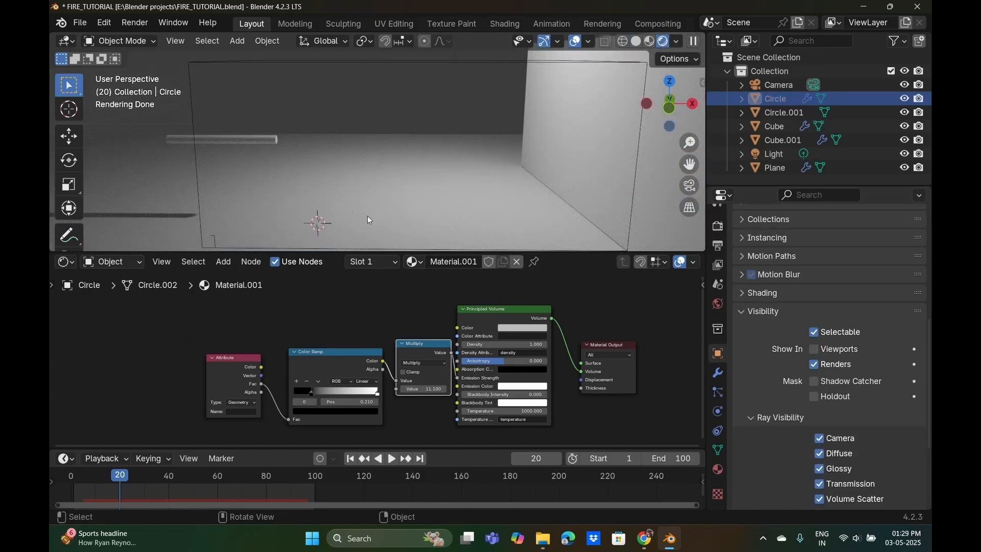
{"action": "key", "text": "space"}
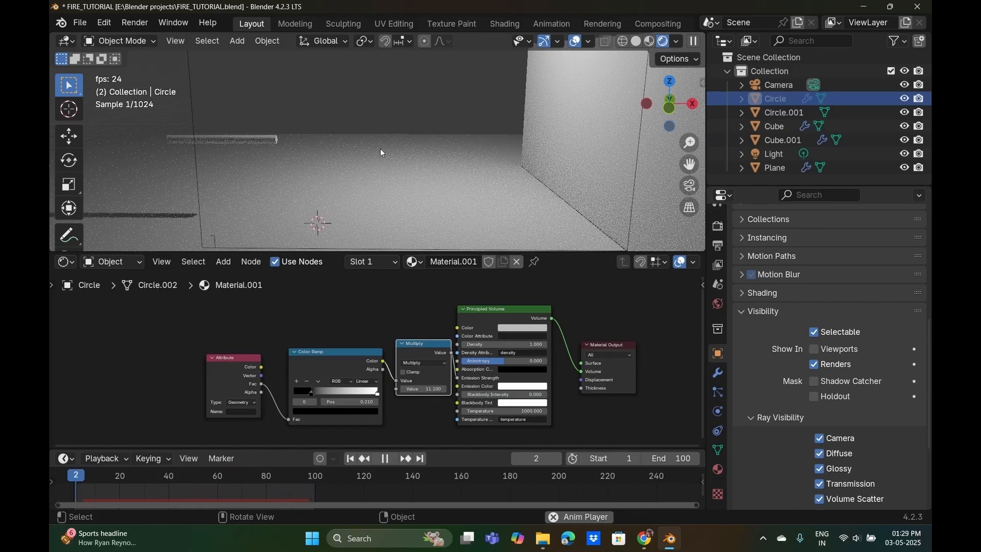
{"action": "key", "text": "space"}
{"action": "key", "text": "space"}
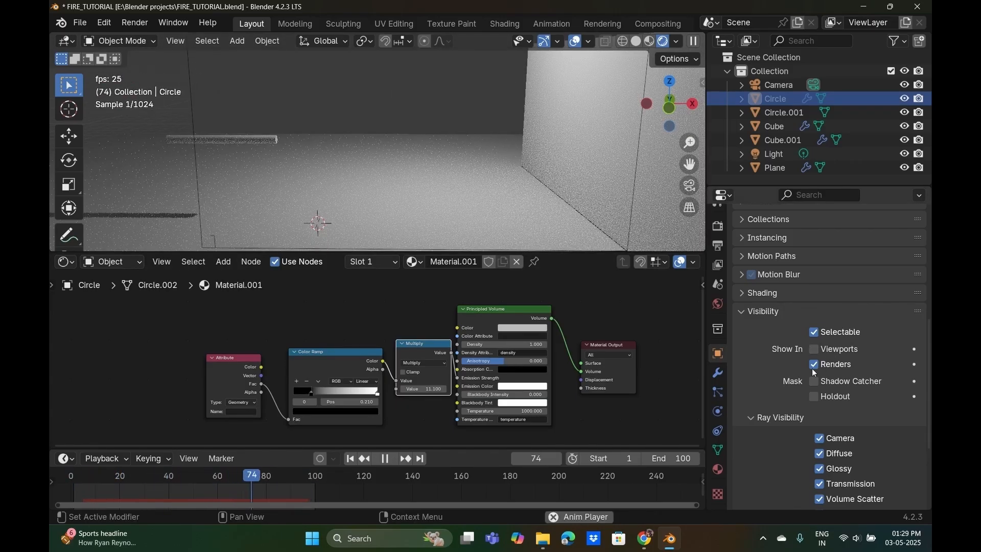
Try rendering the emitter's particles as Object instead of Halo.
{"action": "left_click", "coordinate": [718, 392]}
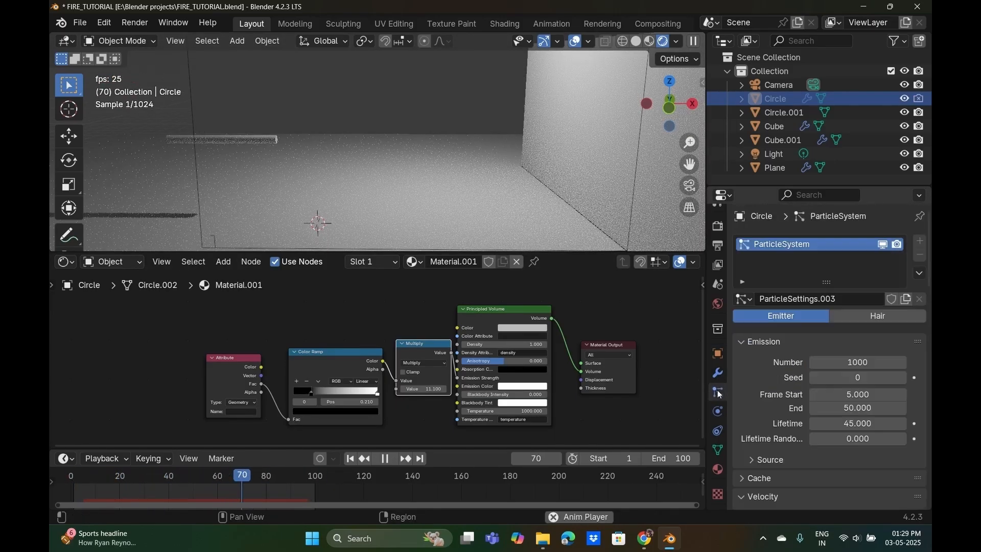
{"action": "scroll", "coordinate": [810, 357], "scroll_direction": "down", "scroll_amount": 3}
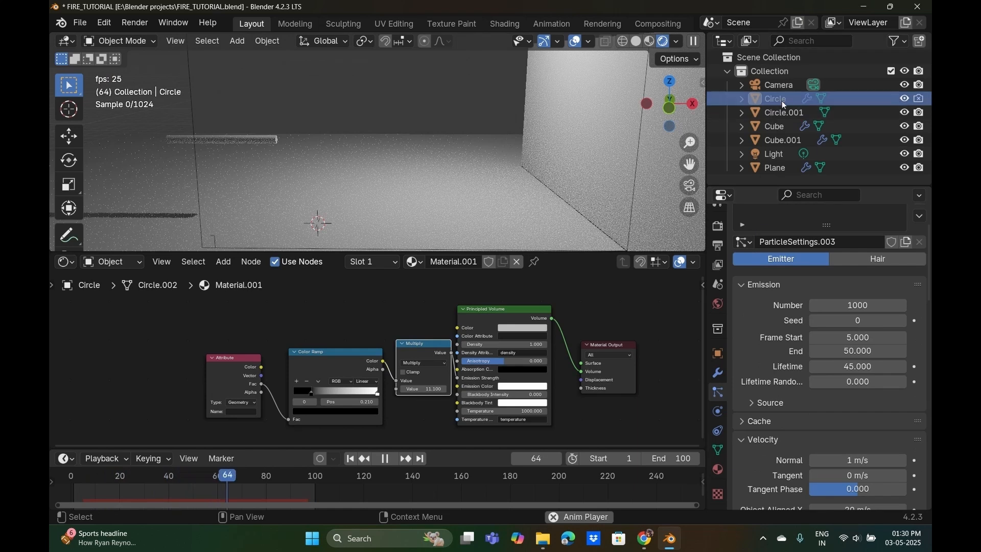
{"action": "scroll", "coordinate": [795, 327], "scroll_direction": "down", "scroll_amount": 15}
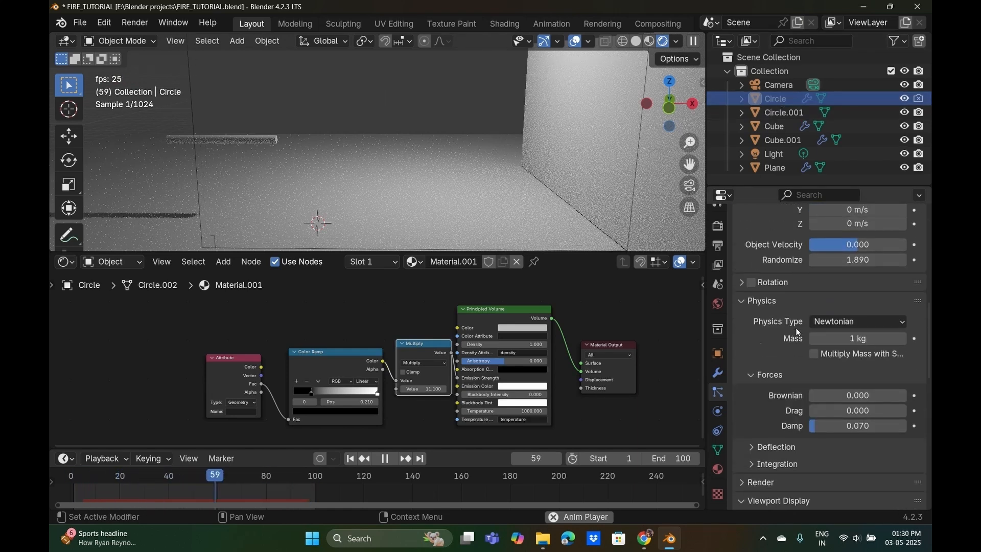
{"action": "scroll", "coordinate": [795, 327], "scroll_direction": "down", "scroll_amount": 8}
{"action": "left_click", "coordinate": [781, 283]}
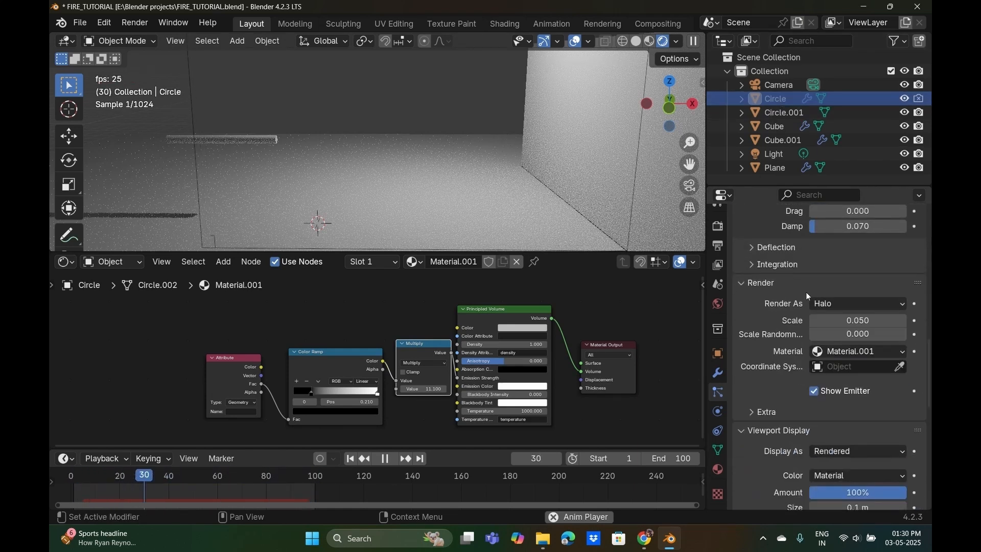
{"action": "left_click", "coordinate": [832, 304]}
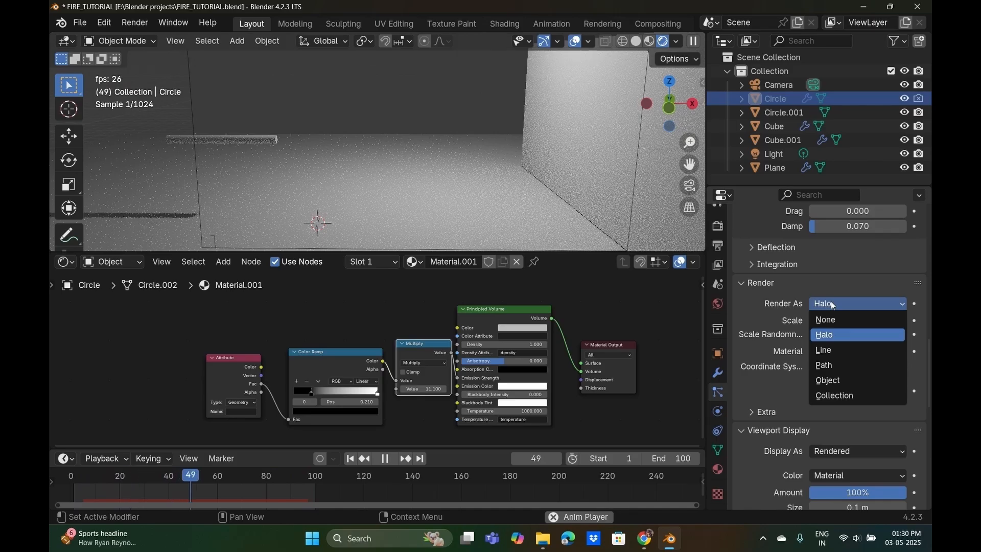
{"action": "left_click", "coordinate": [843, 380]}
{"action": "left_click", "coordinate": [851, 305]}
{"action": "left_click", "coordinate": [838, 335]}
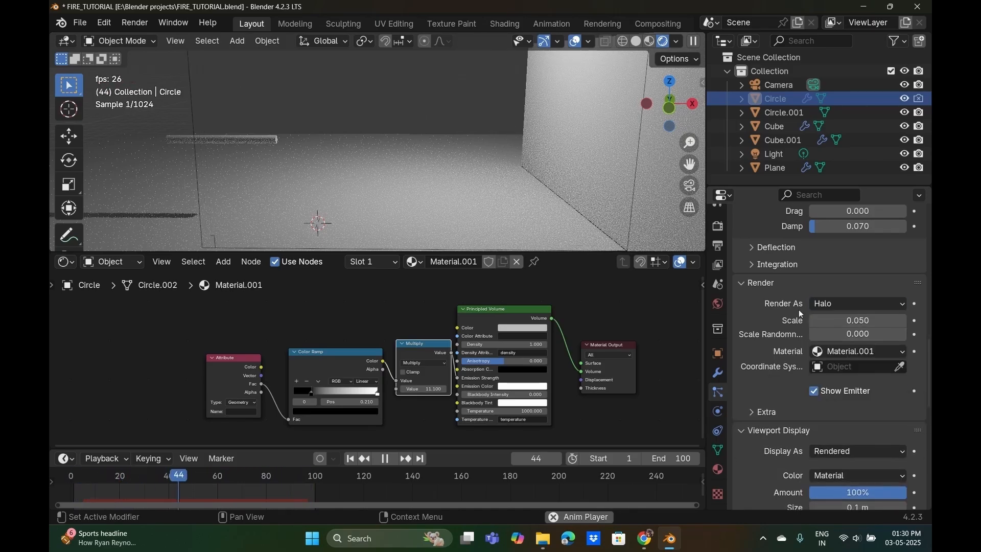
Examine the emitter particle system's Render, Viewport Display, Children and Field Weights settings.
{"action": "scroll", "coordinate": [817, 314], "scroll_direction": "down", "scroll_amount": 3}
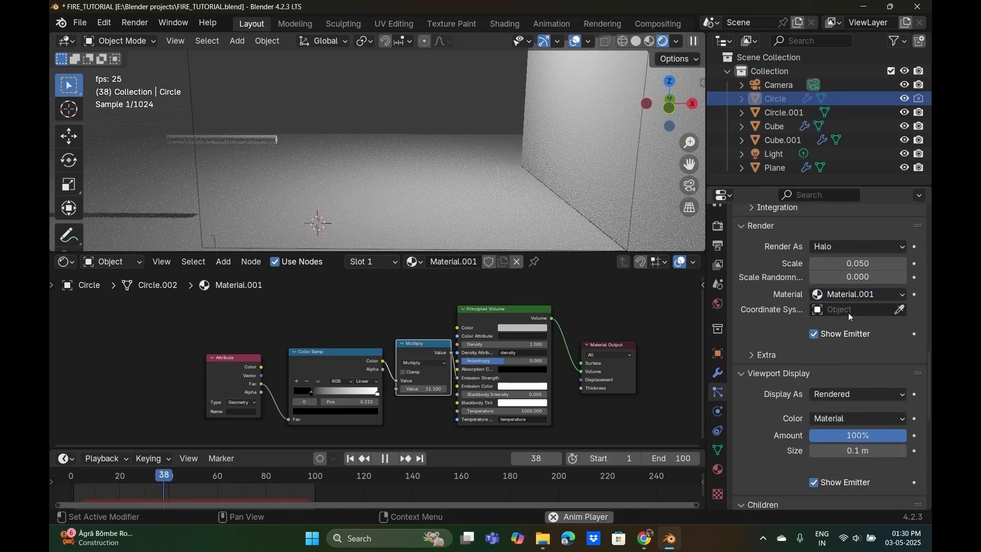
{"action": "left_click", "coordinate": [826, 311]}
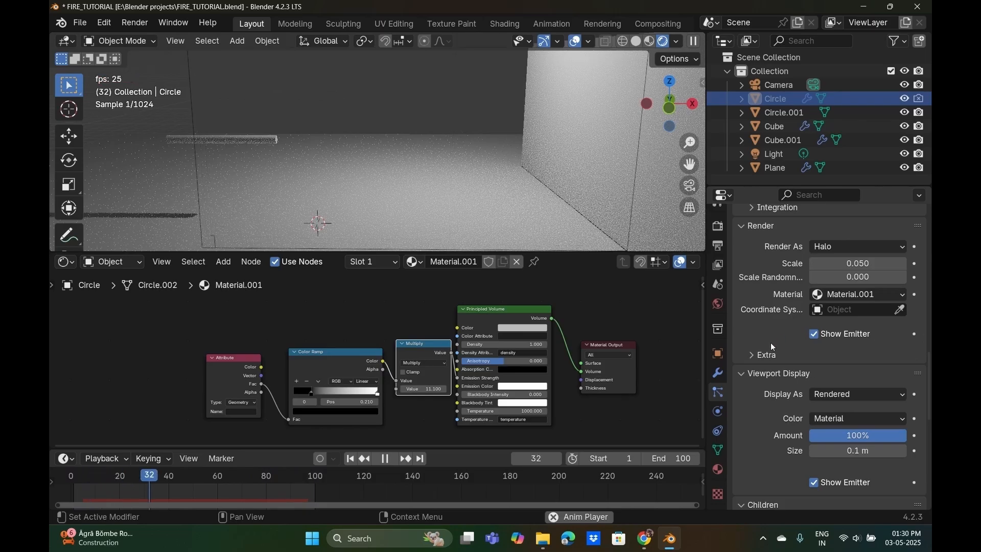
{"action": "left_click", "coordinate": [767, 354]}
{"action": "scroll", "coordinate": [786, 322], "scroll_direction": "down", "scroll_amount": 5}
{"action": "scroll", "coordinate": [790, 274], "scroll_direction": "down", "scroll_amount": 5}
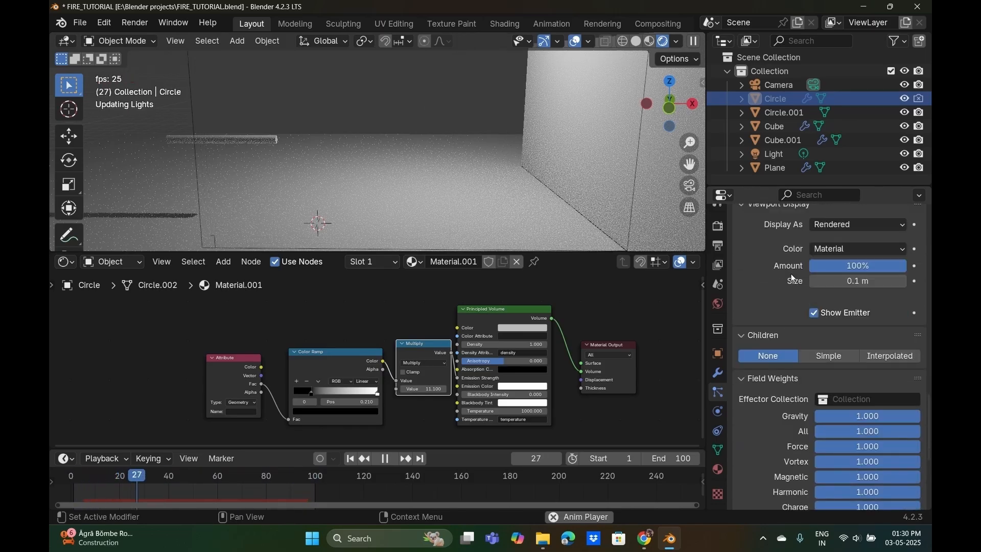
{"action": "left_click", "coordinate": [845, 226]}
{"action": "scroll", "coordinate": [820, 275], "scroll_direction": "down", "scroll_amount": 5}
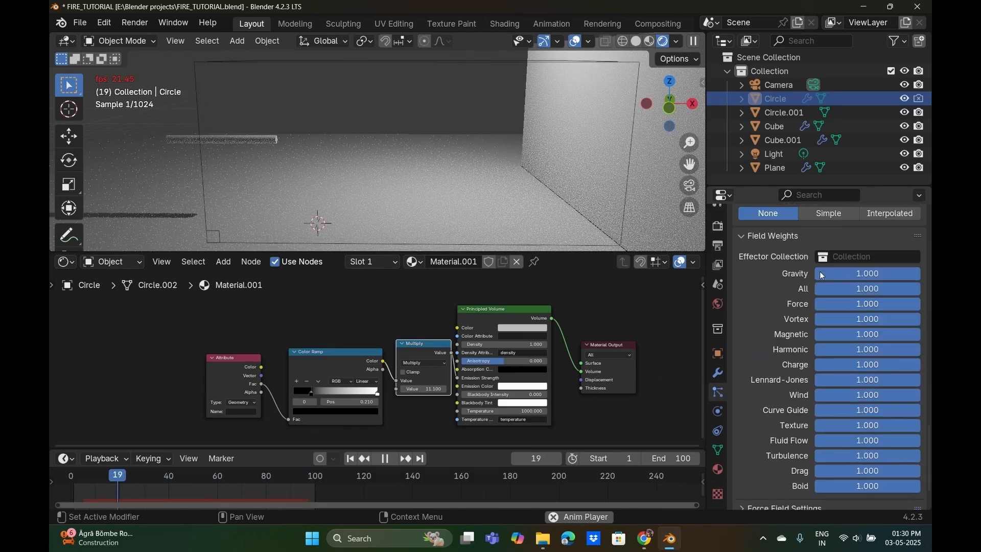
{"action": "scroll", "coordinate": [786, 256], "scroll_direction": "down", "scroll_amount": 3}
{"action": "scroll", "coordinate": [719, 240], "scroll_direction": "up", "scroll_amount": 1}
Review the scene's render settings and the output settings, including Metadata.
{"action": "left_click", "coordinate": [718, 243]}
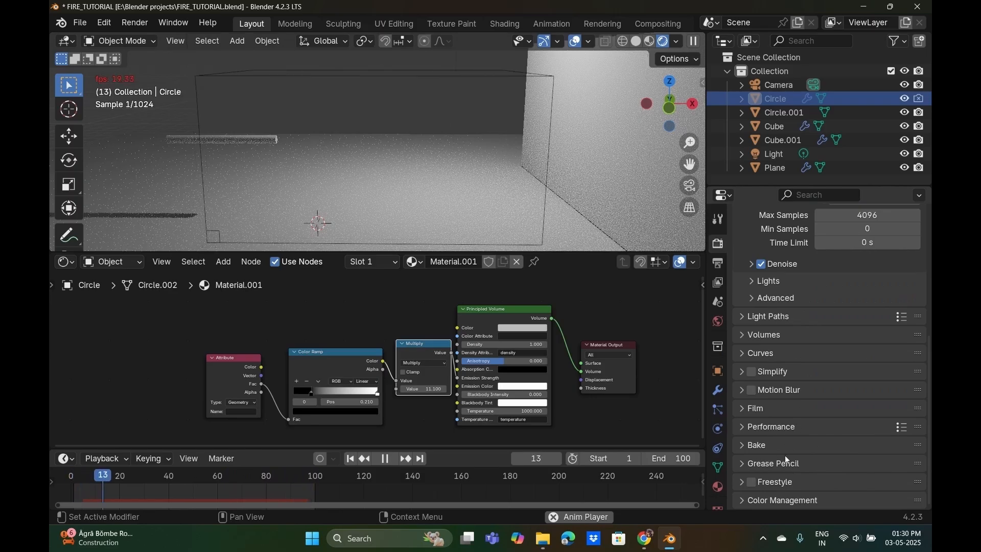
{"action": "left_click", "coordinate": [717, 262]}
{"action": "left_click", "coordinate": [766, 481]}
{"action": "scroll", "coordinate": [792, 487], "scroll_direction": "down", "scroll_amount": 8}
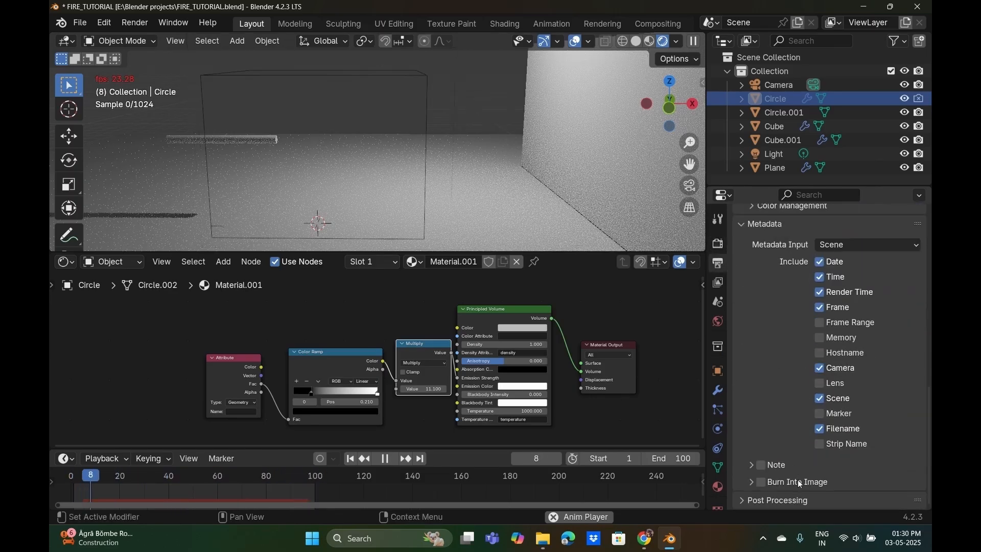
{"action": "scroll", "coordinate": [798, 479], "scroll_direction": "down", "scroll_amount": 3}
{"action": "scroll", "coordinate": [804, 413], "scroll_direction": "up", "scroll_amount": 15}
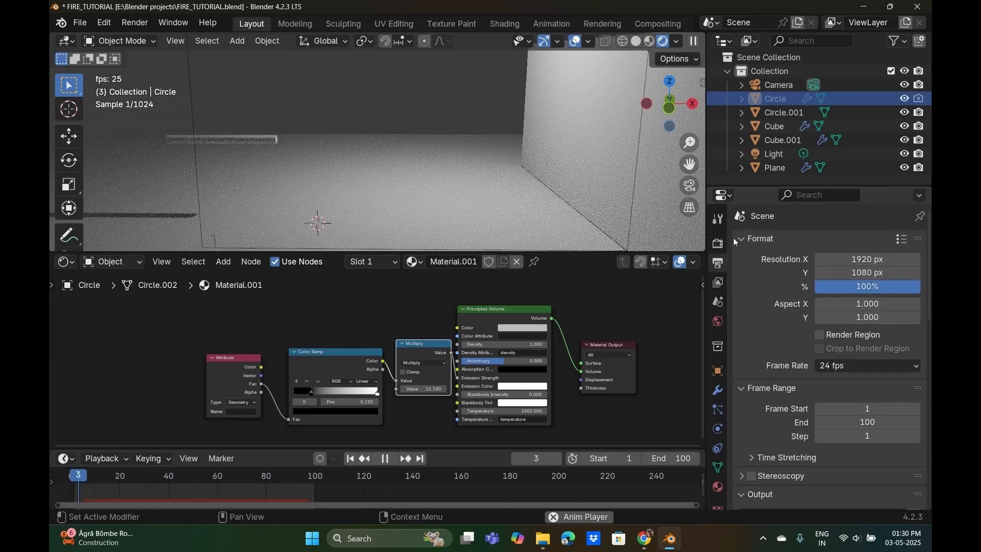
Examine the Film and Bake options in the scene's Cycles render settings.
{"action": "left_click", "coordinate": [718, 243]}
{"action": "scroll", "coordinate": [828, 306], "scroll_direction": "down", "scroll_amount": 8}
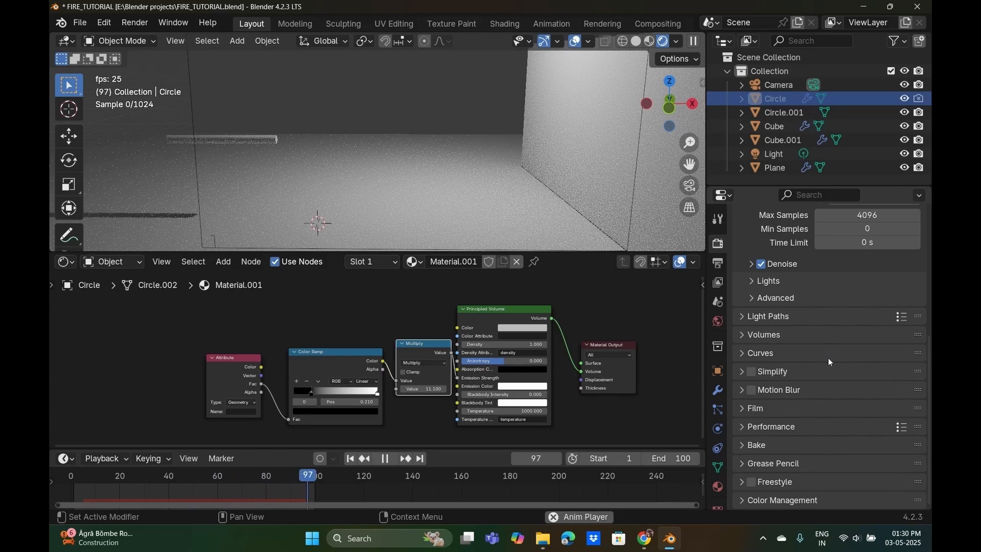
{"action": "left_click", "coordinate": [781, 408]}
{"action": "scroll", "coordinate": [780, 400], "scroll_direction": "down", "scroll_amount": 6}
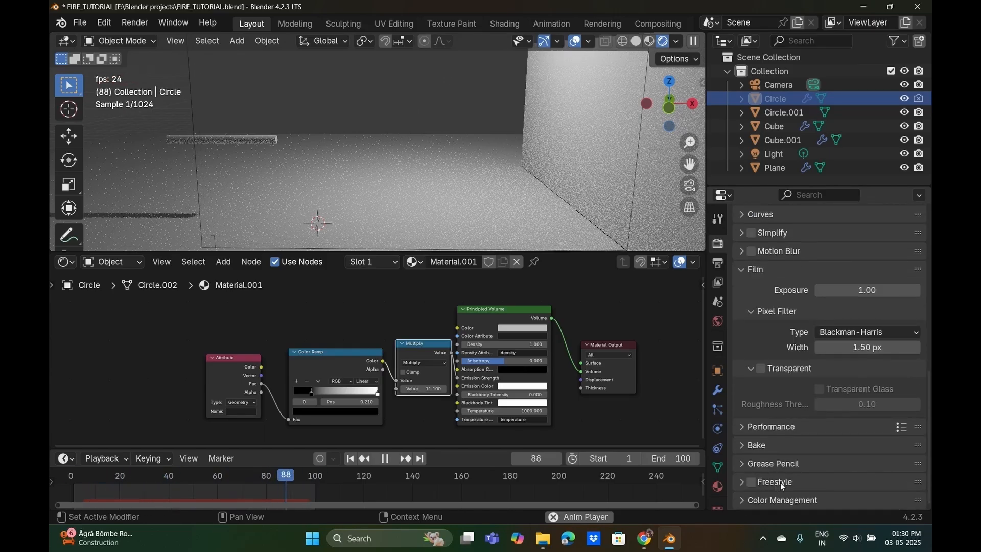
{"action": "left_click", "coordinate": [799, 445]}
{"action": "scroll", "coordinate": [802, 446], "scroll_direction": "down", "scroll_amount": 5}
{"action": "scroll", "coordinate": [687, 358], "scroll_direction": "up", "scroll_amount": 4}
{"action": "scroll", "coordinate": [664, 343], "scroll_direction": "down", "scroll_amount": 5}
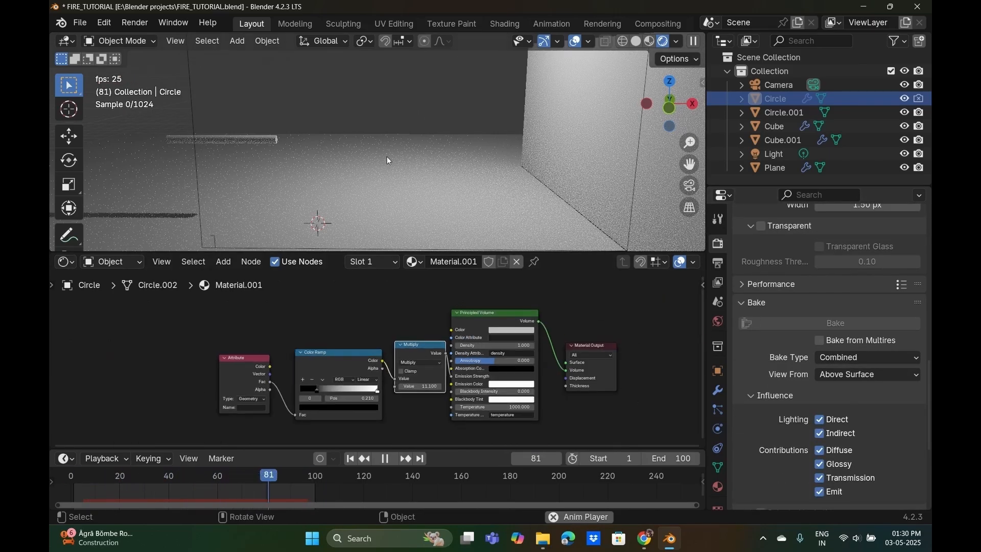
{"action": "scroll", "coordinate": [368, 102], "scroll_direction": "down", "scroll_amount": 5}
Select the domain cube, stop the playback and return the timeline to frame 0.
{"action": "left_click", "coordinate": [368, 100]}
{"action": "key", "text": "space"}
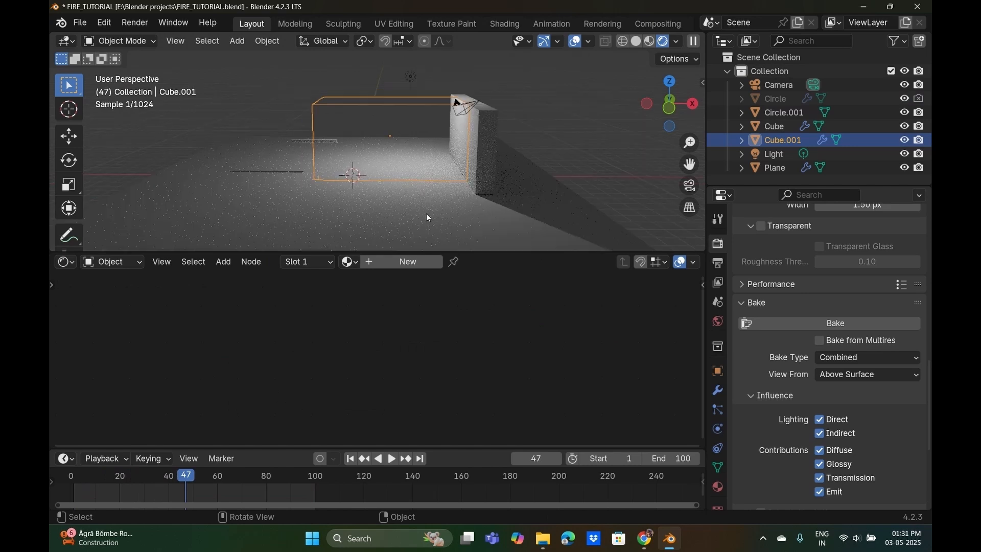
{"action": "left_click_drag", "start_coordinate": [149, 475], "coordinate": [69, 475]}
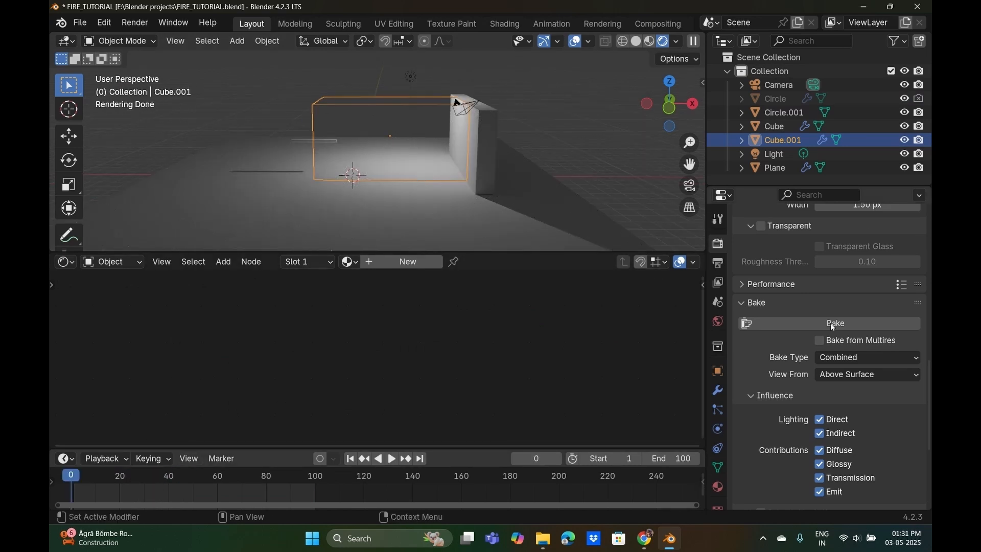
Look through the domain cube's Fluid modifier and physics settings, from Border Collisions to Field Weights.
{"action": "left_click", "coordinate": [717, 390]}
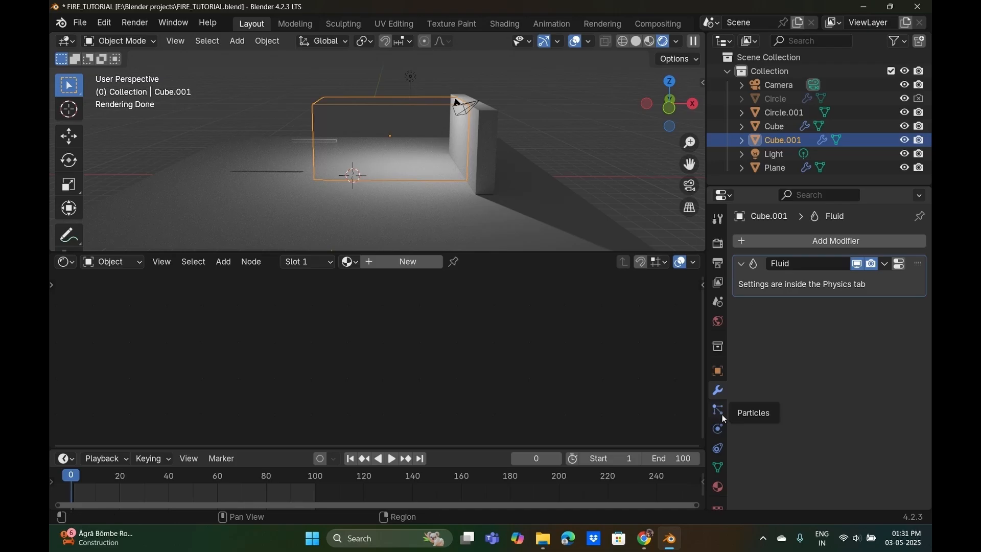
{"action": "left_click", "coordinate": [718, 428]}
{"action": "scroll", "coordinate": [832, 370], "scroll_direction": "down", "scroll_amount": 5}
{"action": "scroll", "coordinate": [832, 370], "scroll_direction": "down", "scroll_amount": 20}
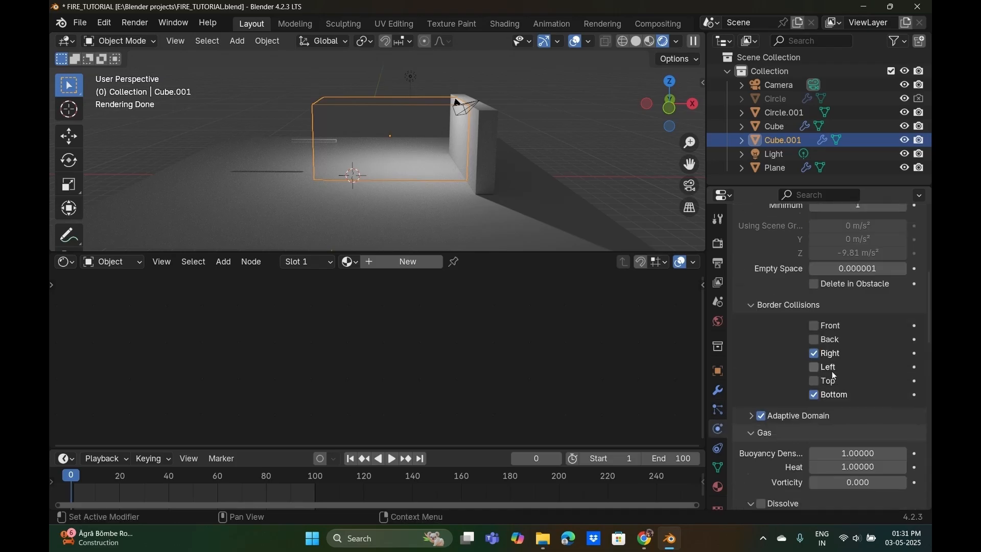
{"action": "scroll", "coordinate": [831, 371], "scroll_direction": "down", "scroll_amount": 7}
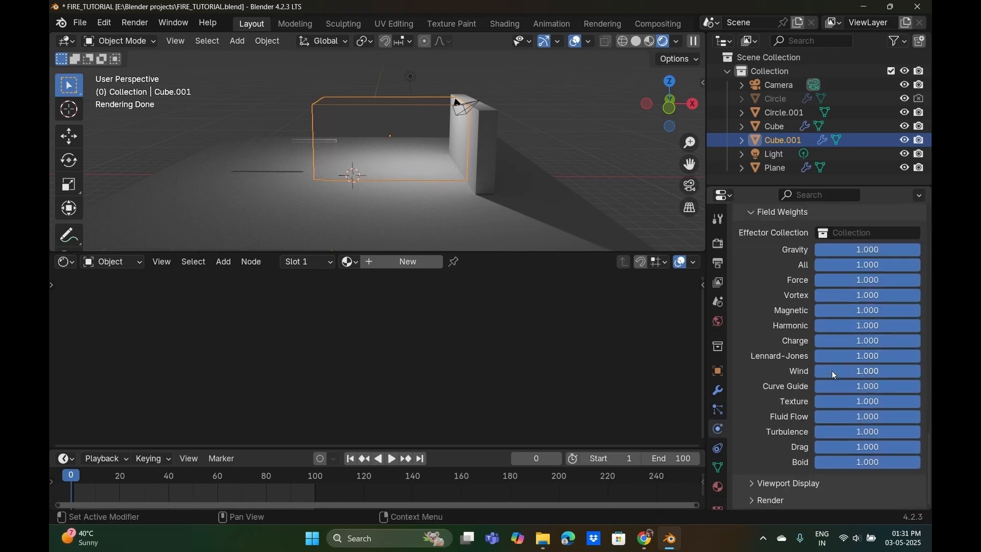
{"action": "scroll", "coordinate": [473, 158], "scroll_direction": "up", "scroll_amount": 6}
Return the viewport to solid shading and play the fire simulation, pausing at frame 13.
{"action": "key", "text": "z"}
{"action": "key", "text": "6"}
{"action": "scroll", "coordinate": [448, 115], "scroll_direction": "down", "scroll_amount": 2}
{"action": "scroll", "coordinate": [449, 114], "scroll_direction": "down", "scroll_amount": 1}
{"action": "key", "text": "space"}
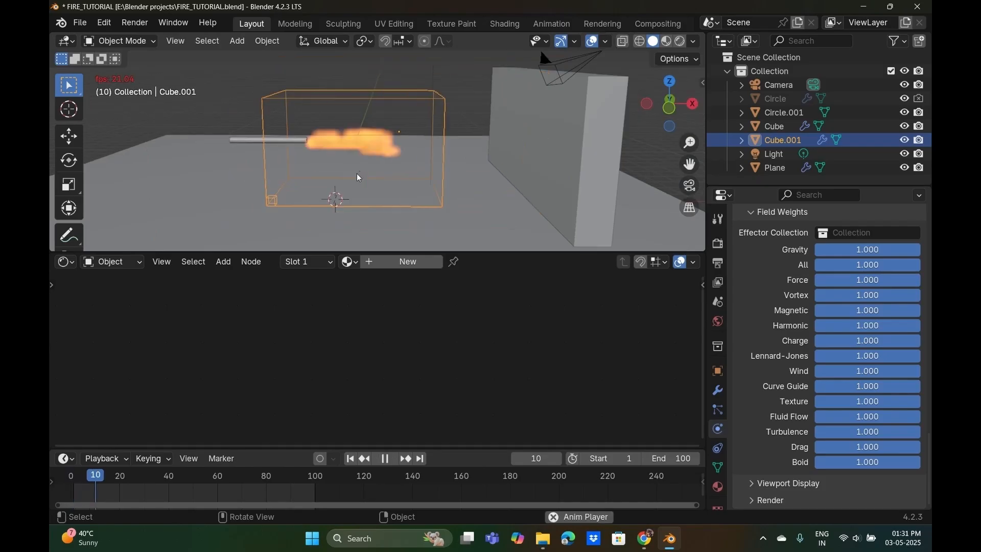
{"action": "key", "text": "space"}
{"action": "scroll", "coordinate": [281, 137], "scroll_direction": "up", "scroll_amount": 2}
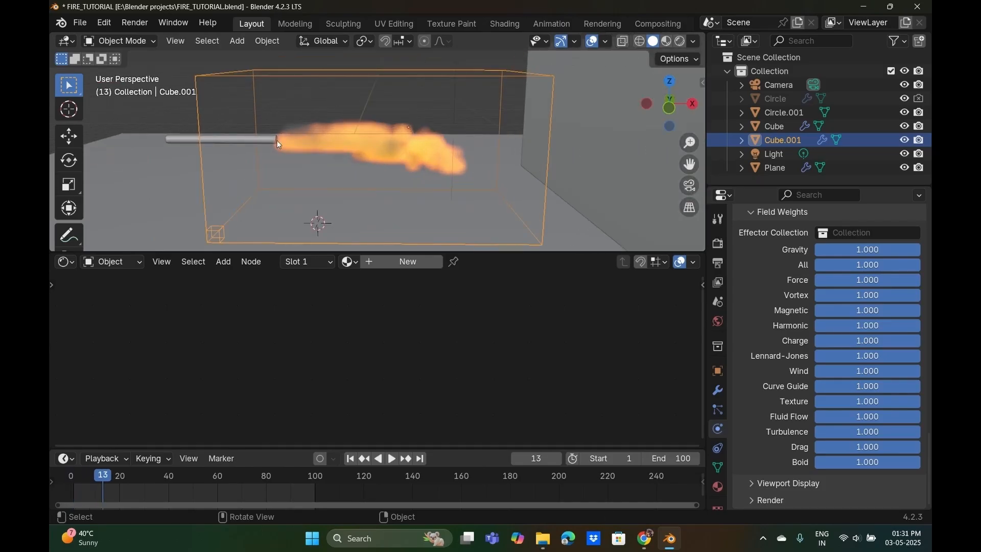
Select the hidden emitter circle at the end of the pipe.
{"action": "left_click", "coordinate": [276, 140]}
{"action": "left_click", "coordinate": [277, 140]}
{"action": "left_click", "coordinate": [277, 140]}
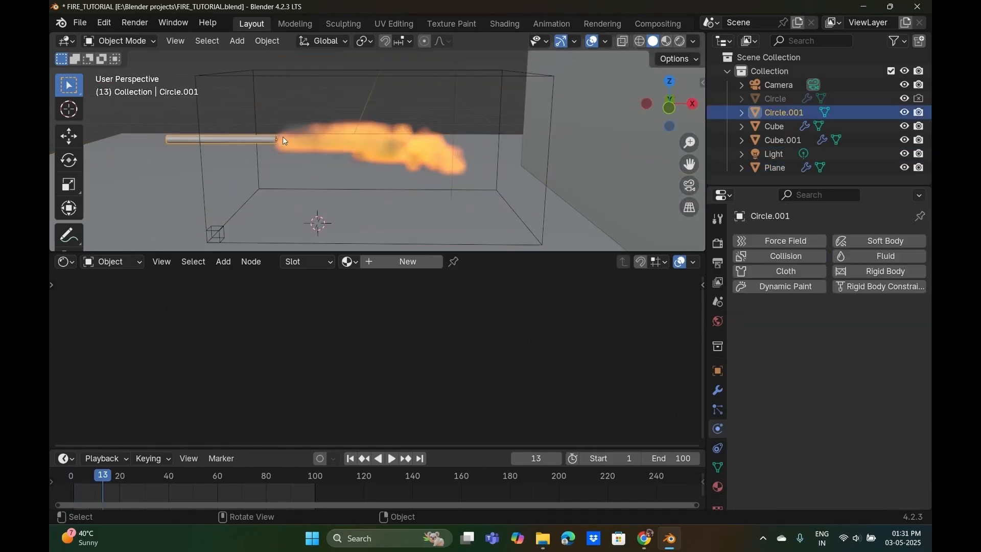
{"action": "left_click", "coordinate": [289, 136]}
{"action": "left_click", "coordinate": [775, 100]}
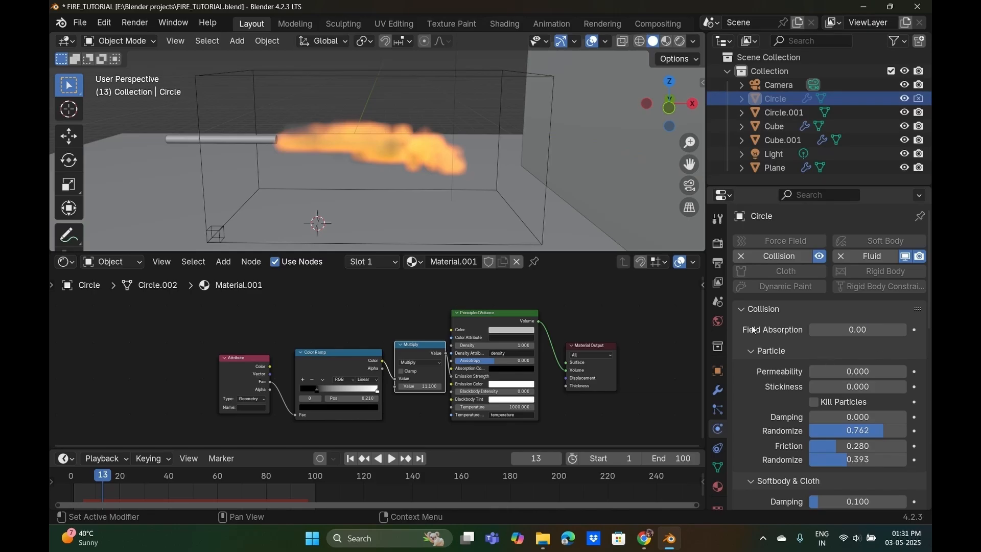
Join the shader editor area into the 3D viewport and bring the emitter's fluid Flow Source settings into view.
{"action": "right_click", "coordinate": [559, 255]}
{"action": "left_click", "coordinate": [555, 284]}
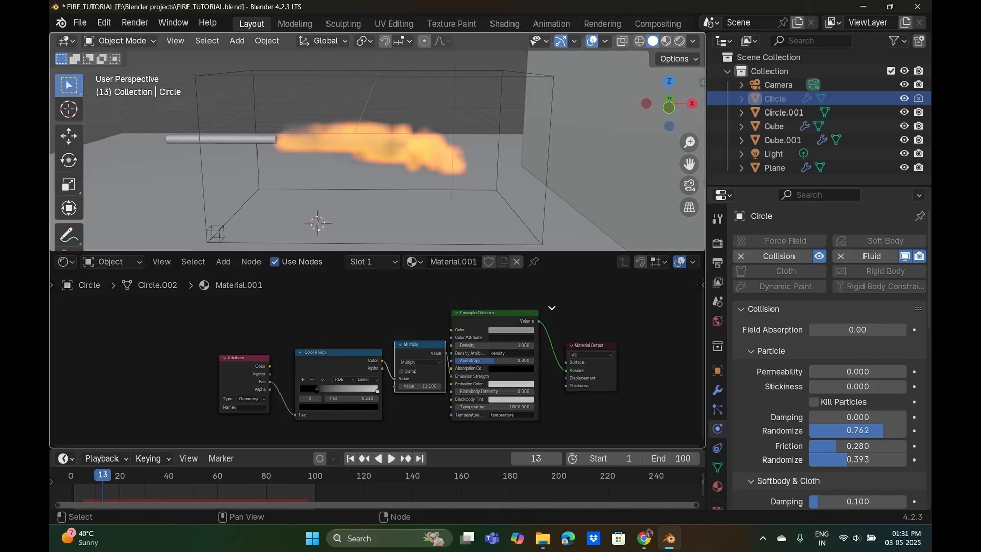
{"action": "left_click", "coordinate": [551, 308]}
{"action": "scroll", "coordinate": [840, 358], "scroll_direction": "down", "scroll_amount": 15}
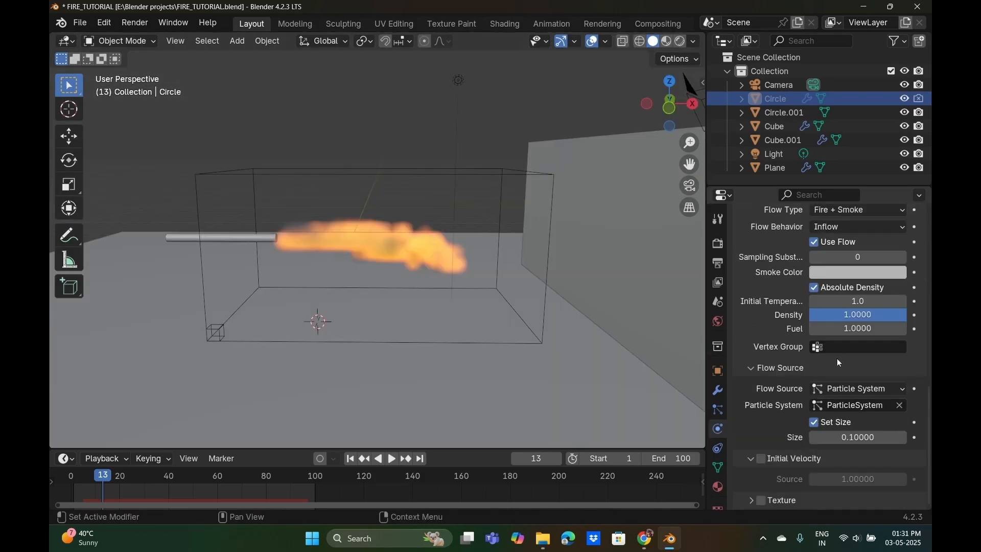
Look through the emitter circle's particle system settings, from Emission down to Viewport Display, Children and Field Weights.
{"action": "left_click", "coordinate": [718, 410]}
{"action": "scroll", "coordinate": [812, 370], "scroll_direction": "down", "scroll_amount": 8}
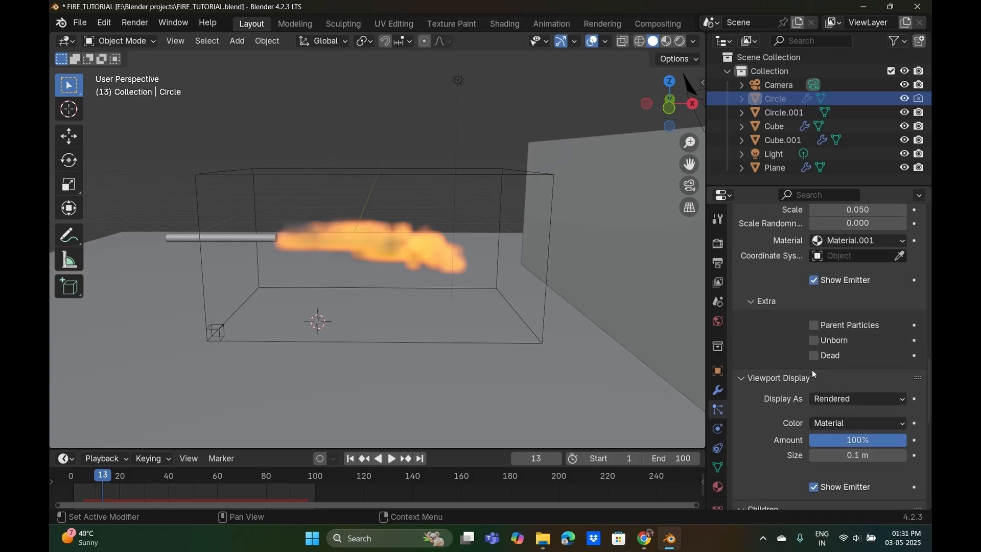
{"action": "scroll", "coordinate": [814, 374], "scroll_direction": "down", "scroll_amount": 6}
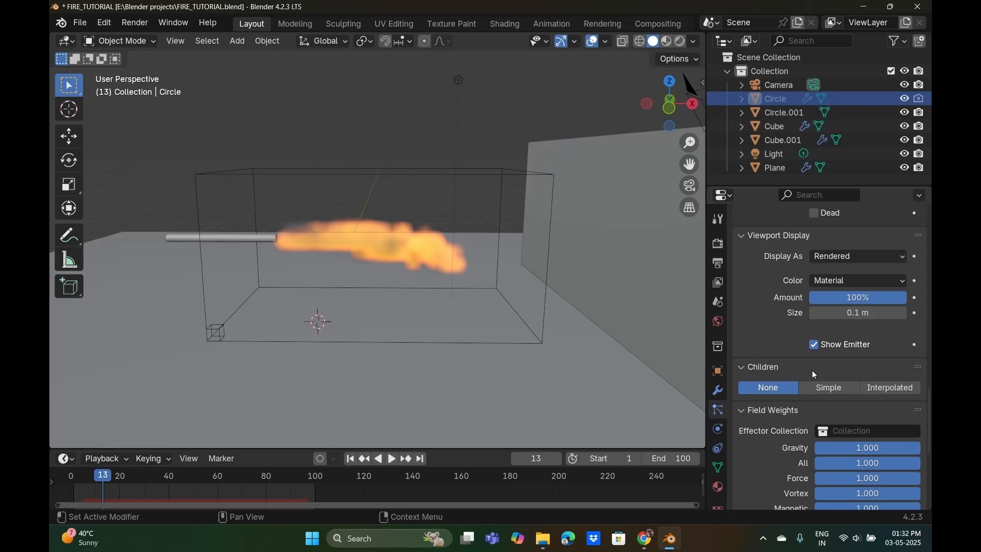
{"action": "scroll", "coordinate": [765, 350], "scroll_direction": "up", "scroll_amount": 15}
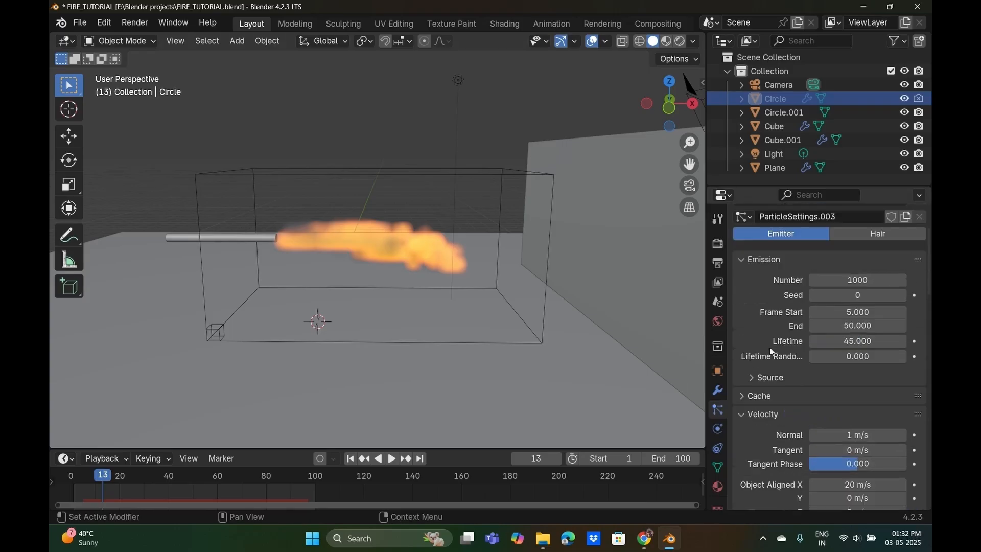
Select the domain cube and expand the Source options within the emitter particle system's Emission settings.
{"action": "left_click", "coordinate": [407, 179]}
{"action": "scroll", "coordinate": [813, 302], "scroll_direction": "down", "scroll_amount": 5}
{"action": "left_click", "coordinate": [752, 227]}
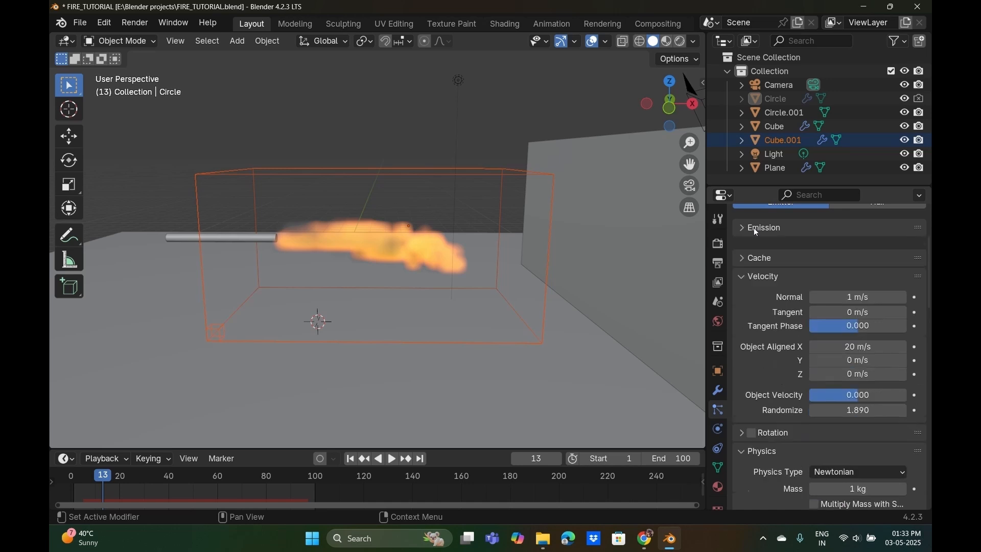
{"action": "left_click", "coordinate": [753, 228]}
{"action": "left_click", "coordinate": [764, 347]}
{"action": "scroll", "coordinate": [768, 349], "scroll_direction": "down", "scroll_amount": 4}
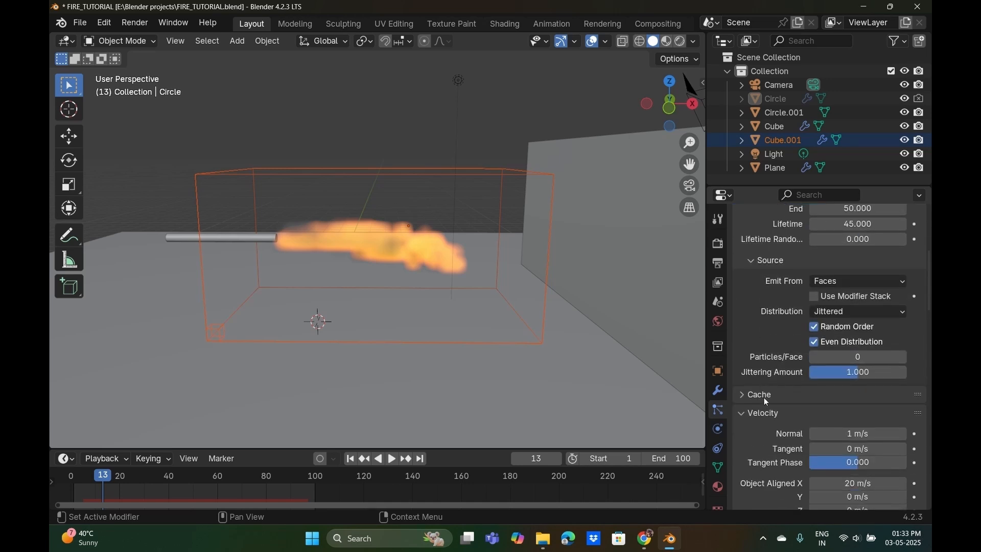
Review the emitter's remaining particle settings, from Cache and Velocity down to the force field weights.
{"action": "left_click", "coordinate": [764, 397]}
{"action": "left_click", "coordinate": [763, 398]}
{"action": "scroll", "coordinate": [763, 397], "scroll_direction": "down", "scroll_amount": 2}
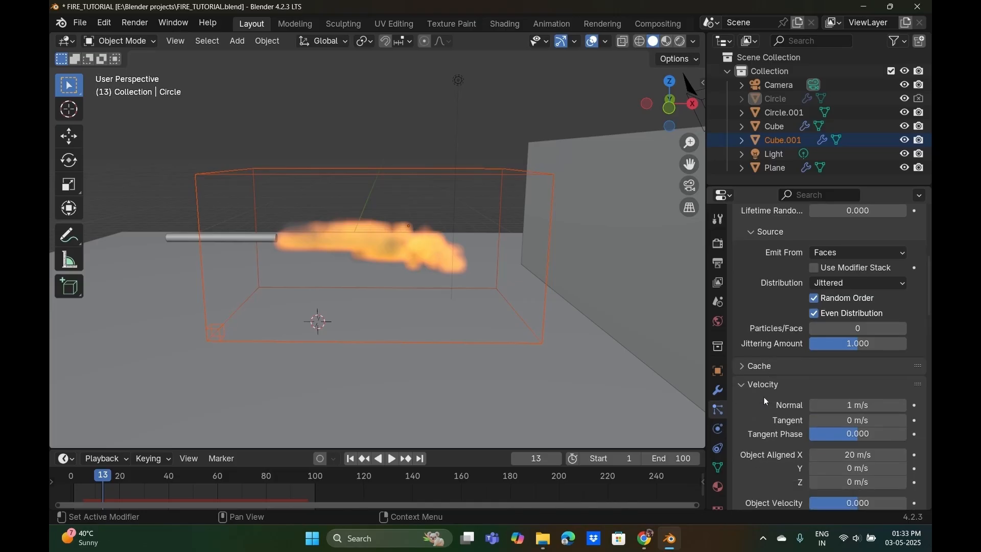
{"action": "scroll", "coordinate": [763, 396], "scroll_direction": "down", "scroll_amount": 6}
{"action": "scroll", "coordinate": [781, 373], "scroll_direction": "down", "scroll_amount": 10}
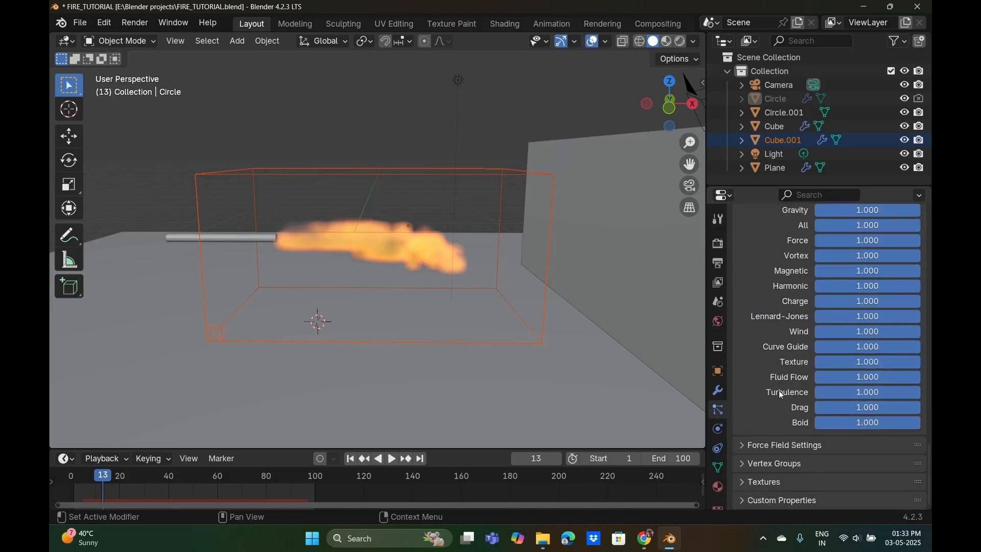
{"action": "scroll", "coordinate": [781, 392], "scroll_direction": "up", "scroll_amount": 20}
Check the render engine choice in the scene's render settings.
{"action": "left_click", "coordinate": [718, 243]}
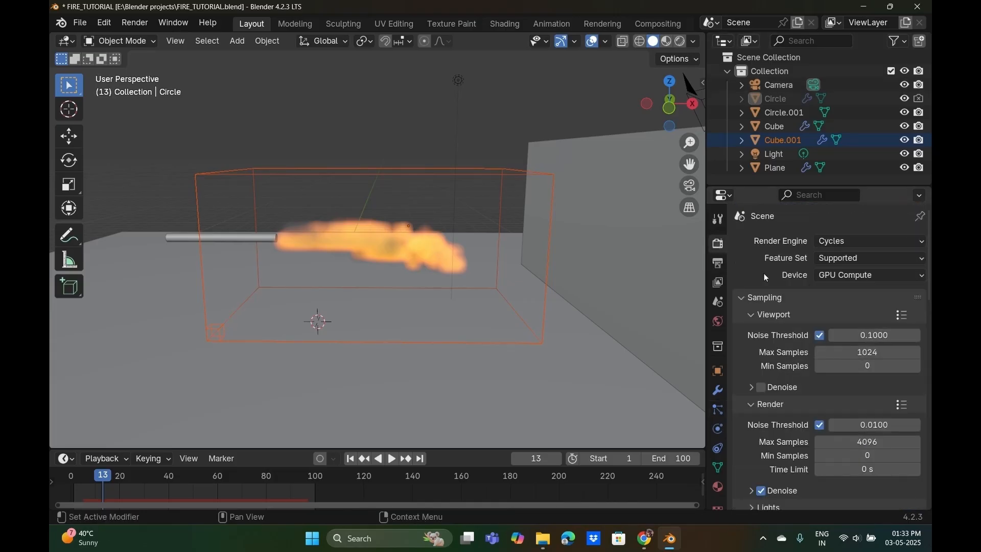
{"action": "left_click", "coordinate": [857, 241]}
{"action": "left_click", "coordinate": [848, 256]}
Look through the emitter circle's physics settings, covering its Collision particle, softbody and cloth values and its Fluid section.
{"action": "left_click", "coordinate": [719, 428]}
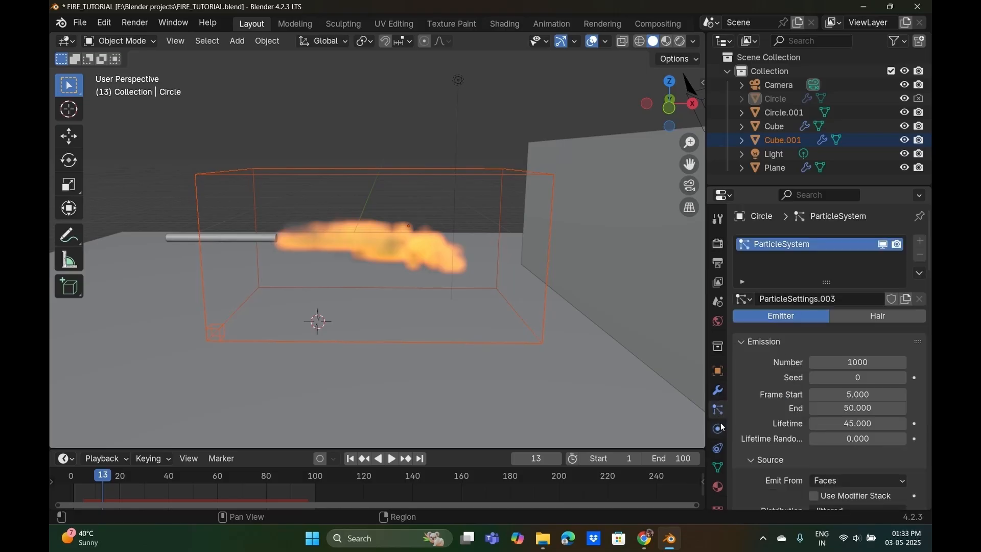
{"action": "scroll", "coordinate": [735, 412], "scroll_direction": "down", "scroll_amount": 4}
{"action": "left_click", "coordinate": [718, 428]}
{"action": "scroll", "coordinate": [795, 318], "scroll_direction": "up", "scroll_amount": 8}
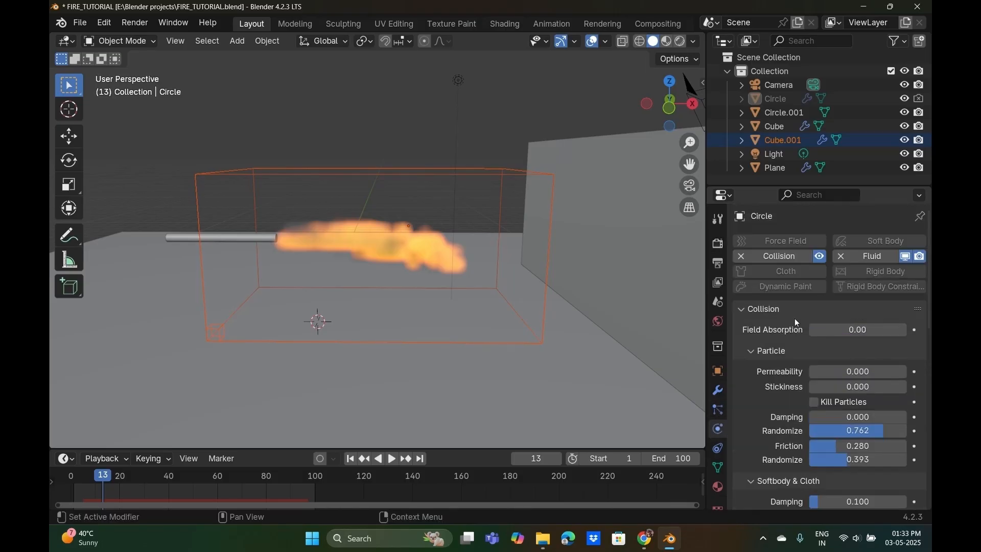
{"action": "scroll", "coordinate": [821, 339], "scroll_direction": "down", "scroll_amount": 10}
{"action": "scroll", "coordinate": [770, 330], "scroll_direction": "up", "scroll_amount": 5}
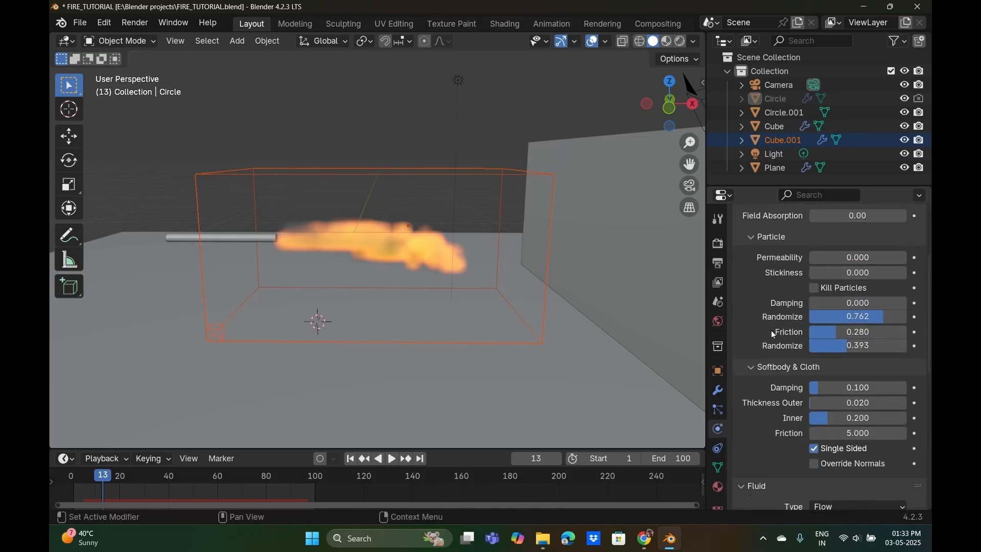
Examine the Circle emitter's collision settings and its fluid flow settings.
{"action": "scroll", "coordinate": [770, 330], "scroll_direction": "up", "scroll_amount": 5}
{"action": "left_click", "coordinate": [746, 306]}
{"action": "scroll", "coordinate": [753, 324], "scroll_direction": "down", "scroll_amount": 8}
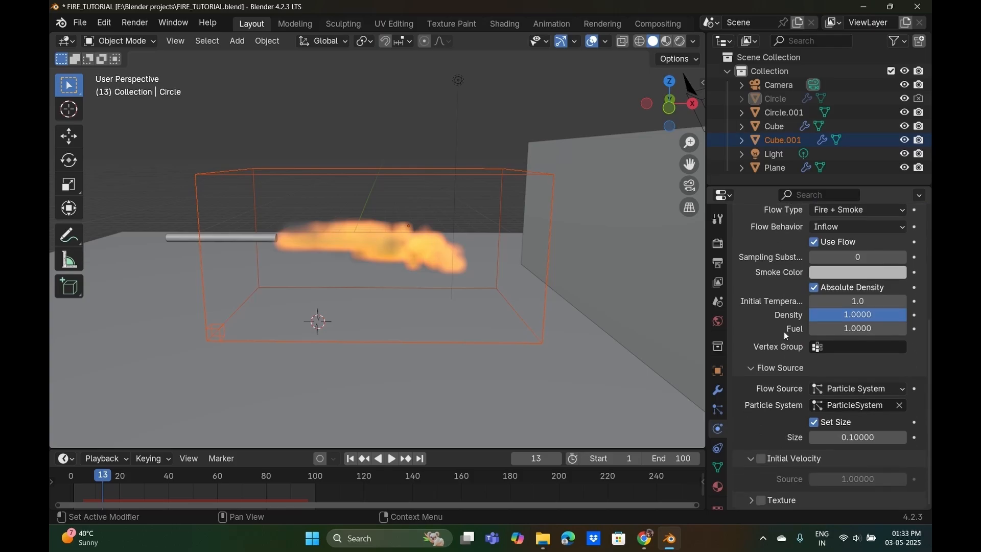
{"action": "scroll", "coordinate": [783, 332], "scroll_direction": "up", "scroll_amount": 5}
{"action": "scroll", "coordinate": [757, 303], "scroll_direction": "down", "scroll_amount": 3}
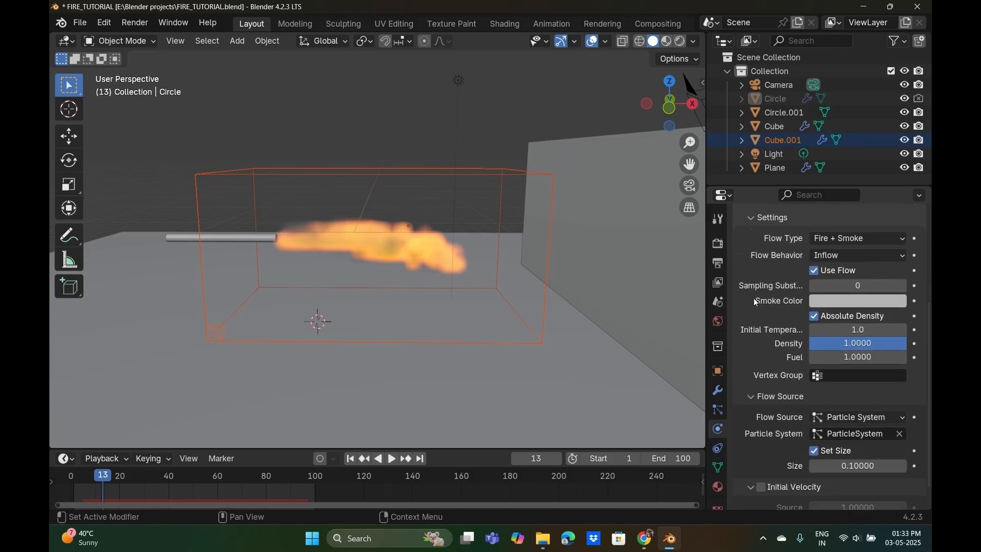
{"action": "scroll", "coordinate": [756, 302], "scroll_direction": "down", "scroll_amount": 2}
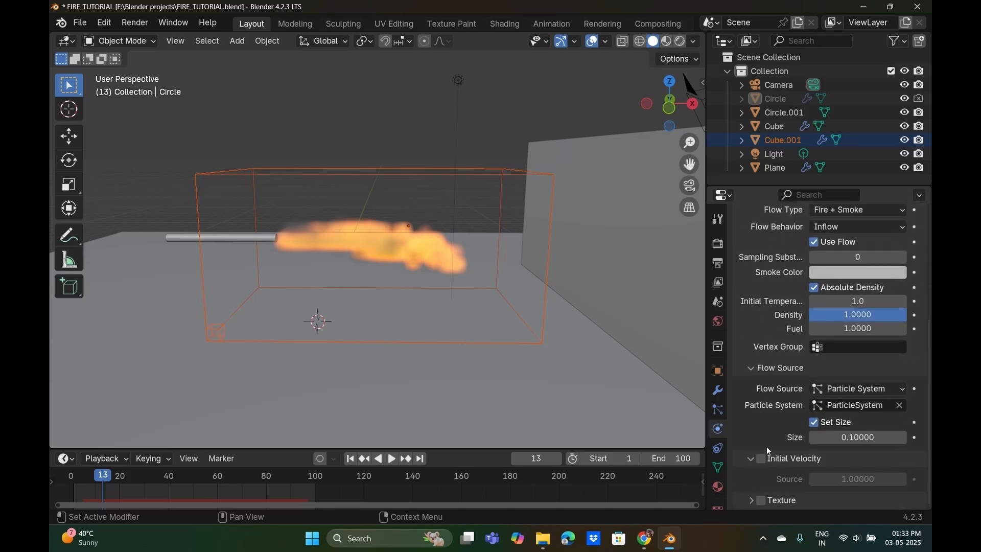
Make the Circle emitter the active object in the scene collection.
{"action": "left_click", "coordinate": [295, 243]}
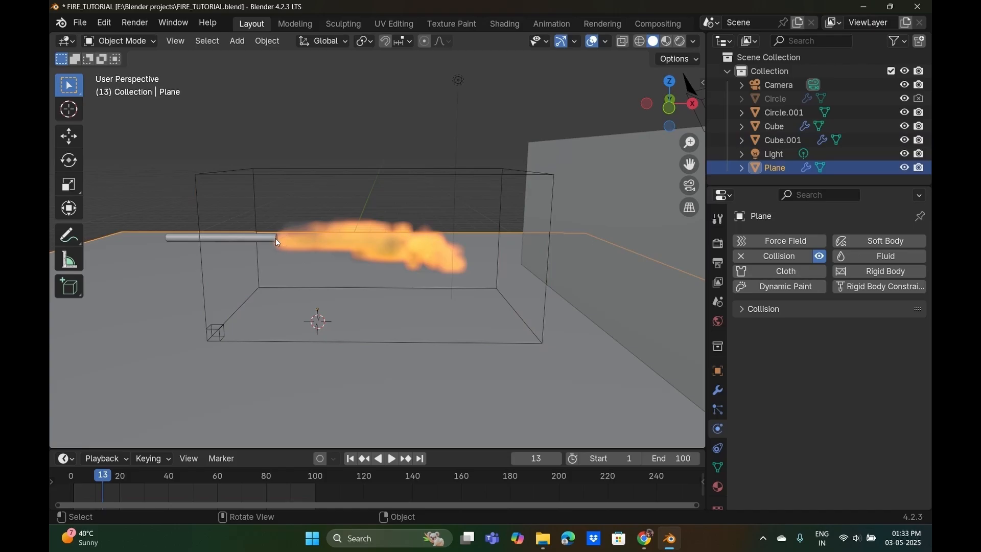
{"action": "left_click", "coordinate": [276, 238]}
{"action": "left_click", "coordinate": [276, 238]}
{"action": "left_click", "coordinate": [277, 238]}
{"action": "left_click", "coordinate": [769, 98]}
Review the Circle's fluid flow settings, including flow type, behavior, density, fuel, particle flow source and initial velocity.
{"action": "scroll", "coordinate": [803, 324], "scroll_direction": "down", "scroll_amount": 6}
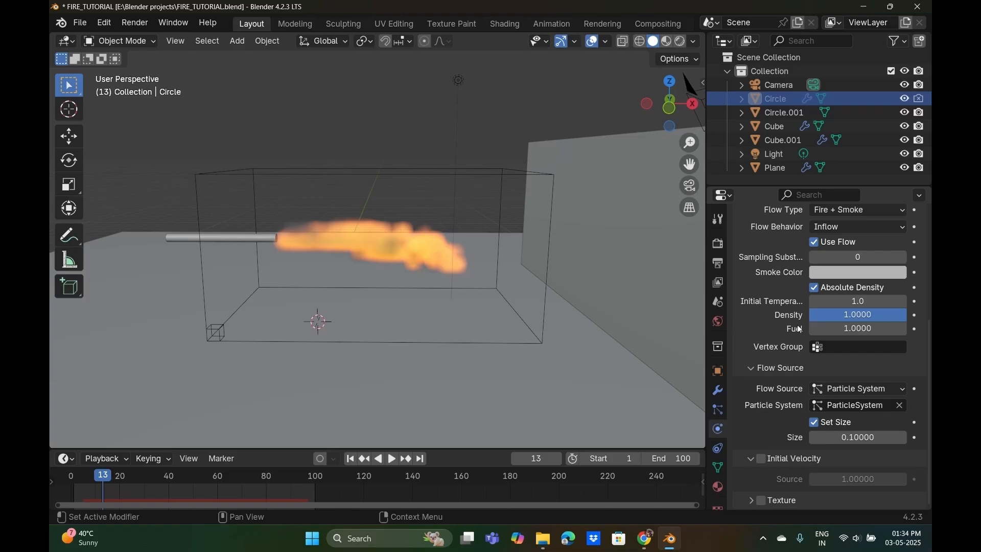
{"action": "scroll", "coordinate": [804, 353], "scroll_direction": "up", "scroll_amount": 5}
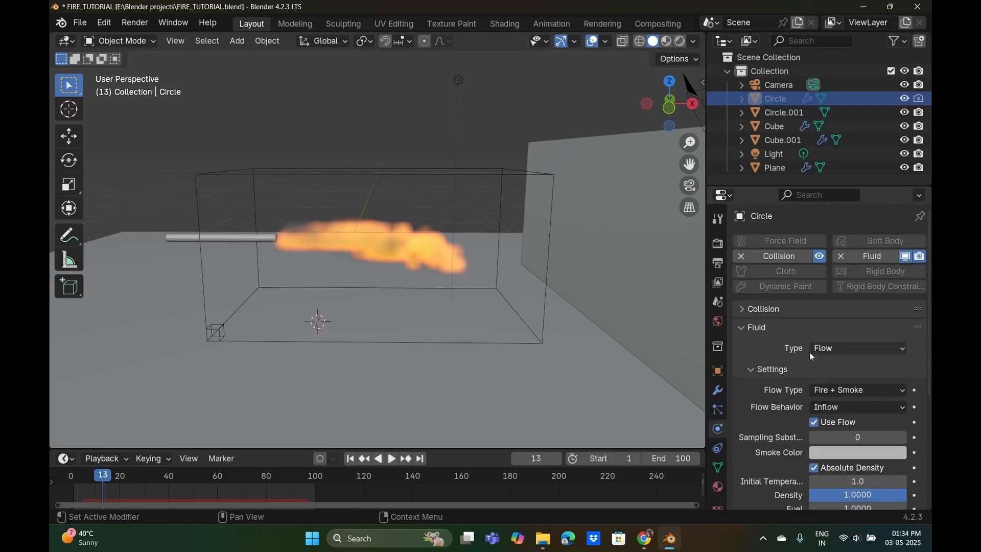
{"action": "scroll", "coordinate": [825, 349], "scroll_direction": "down", "scroll_amount": 6}
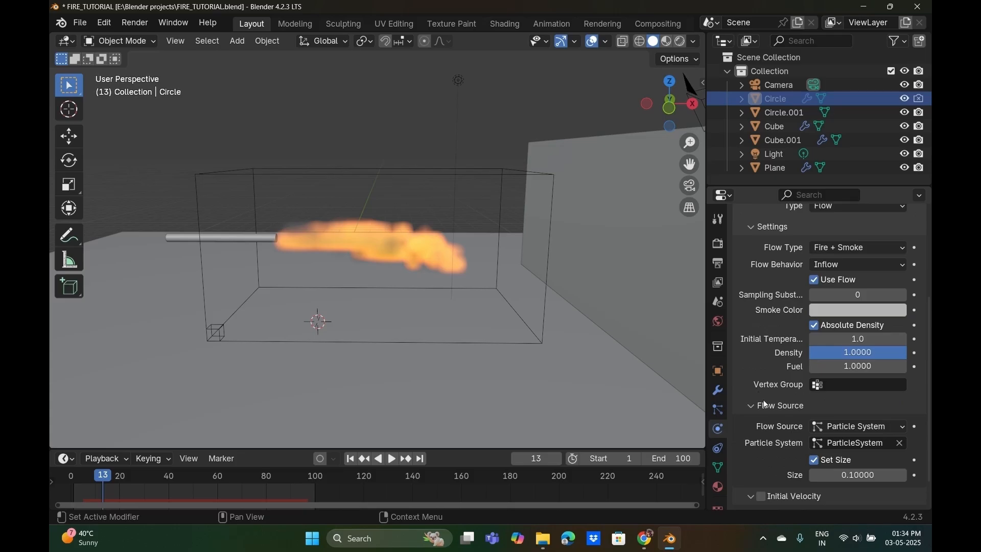
{"action": "left_click", "coordinate": [817, 384]}
{"action": "scroll", "coordinate": [776, 381], "scroll_direction": "up", "scroll_amount": 1}
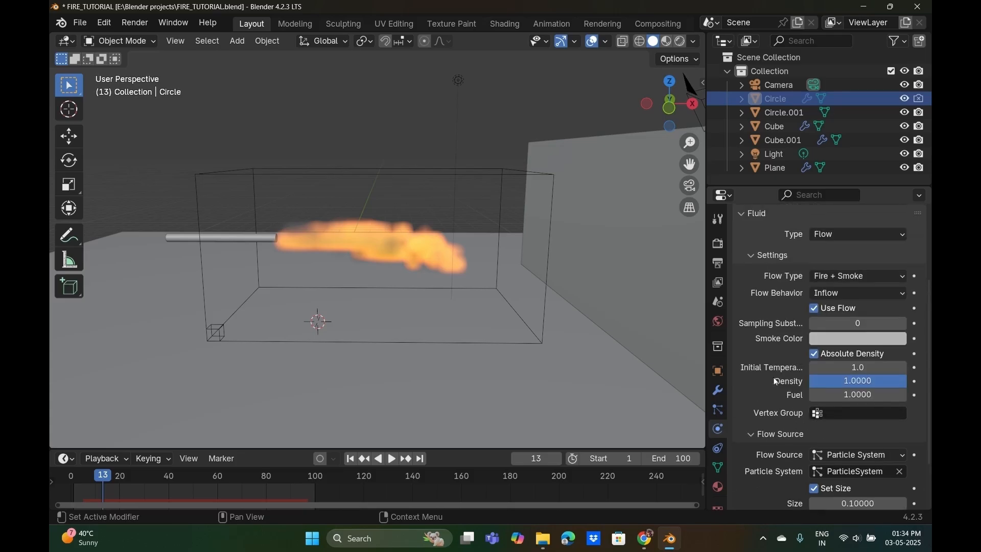
{"action": "scroll", "coordinate": [776, 381], "scroll_direction": "up", "scroll_amount": 1}
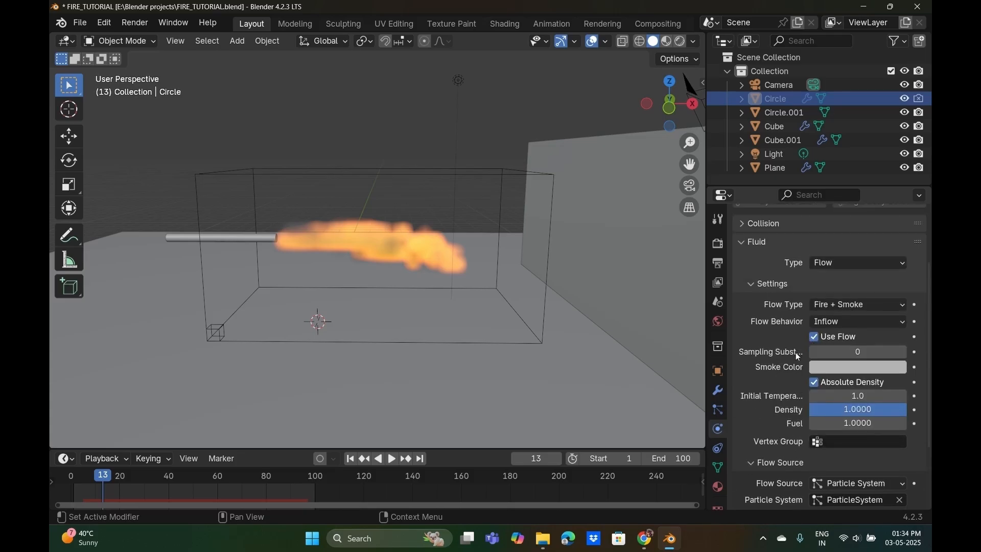
{"action": "scroll", "coordinate": [791, 352], "scroll_direction": "down", "scroll_amount": 4}
{"action": "scroll", "coordinate": [769, 460], "scroll_direction": "up", "scroll_amount": 1}
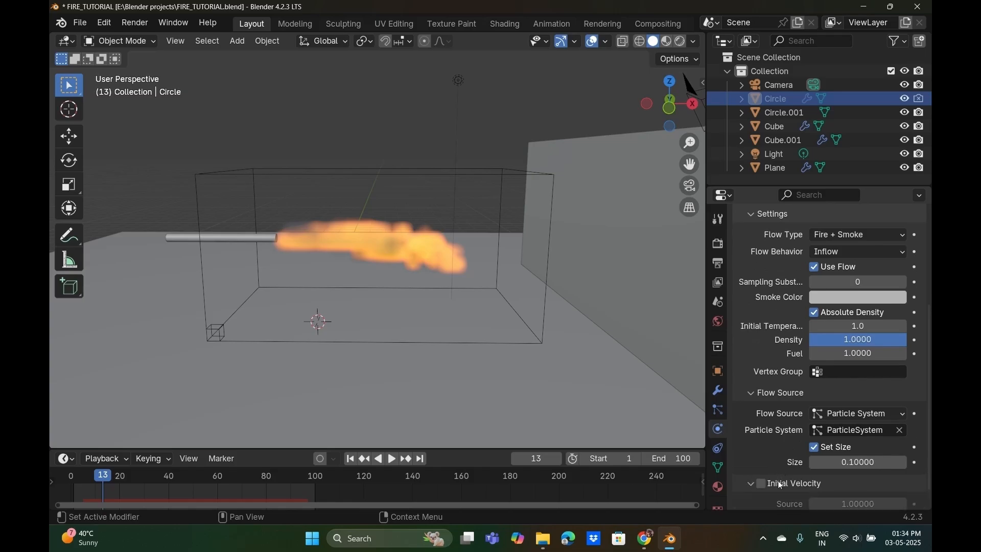
{"action": "scroll", "coordinate": [771, 485], "scroll_direction": "down", "scroll_amount": 1}
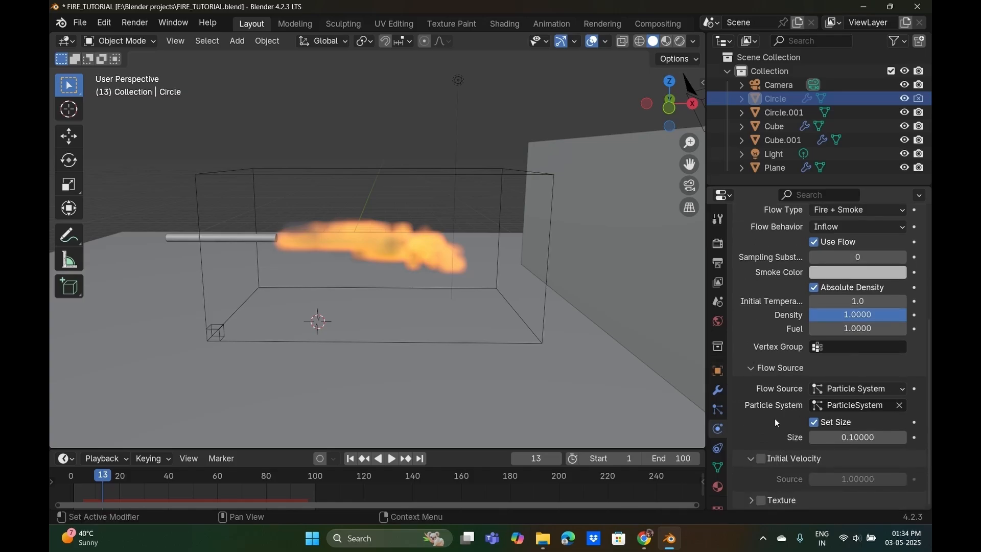
{"action": "scroll", "coordinate": [780, 302], "scroll_direction": "up", "scroll_amount": 2}
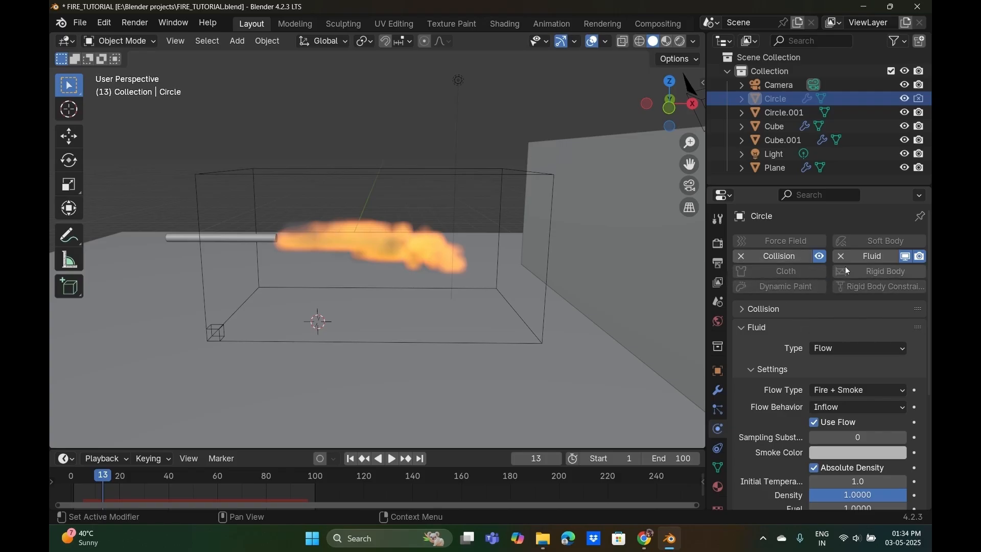
Examine the emission and velocity settings of the Circle's particle system.
{"action": "left_click", "coordinate": [718, 409]}
{"action": "scroll", "coordinate": [789, 398], "scroll_direction": "down", "scroll_amount": 8}
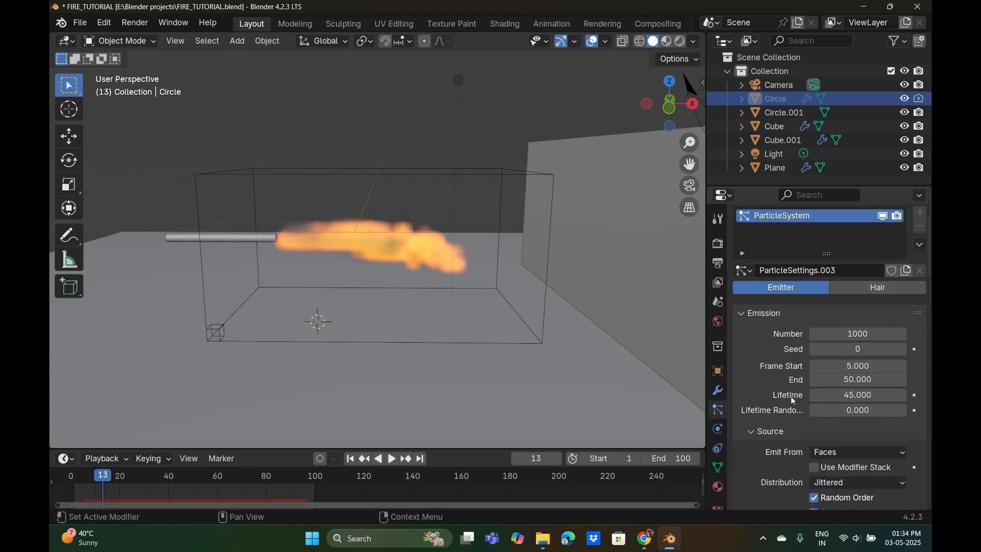
{"action": "scroll", "coordinate": [786, 396], "scroll_direction": "down", "scroll_amount": 5}
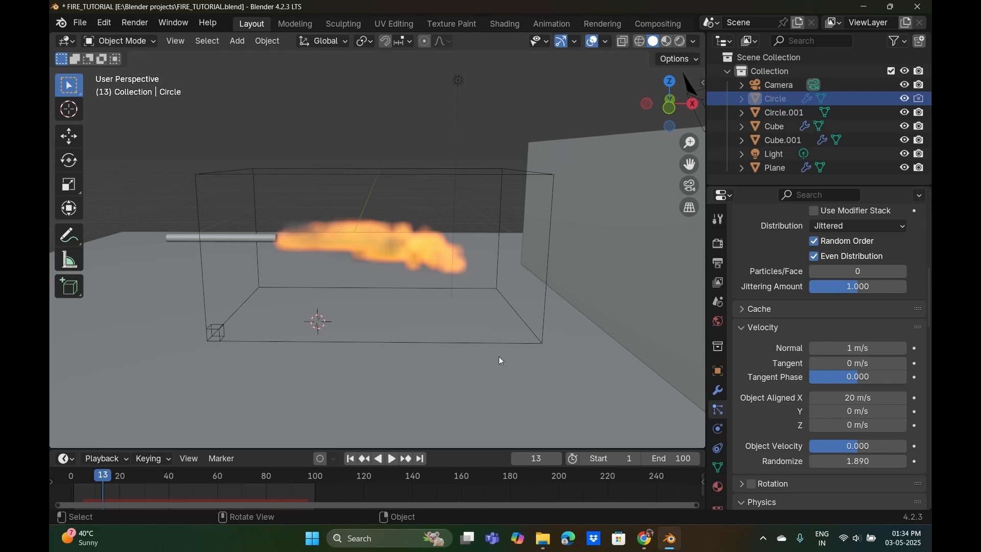
{"action": "key", "text": "alt+z"}
{"action": "left_click", "coordinate": [472, 139]}
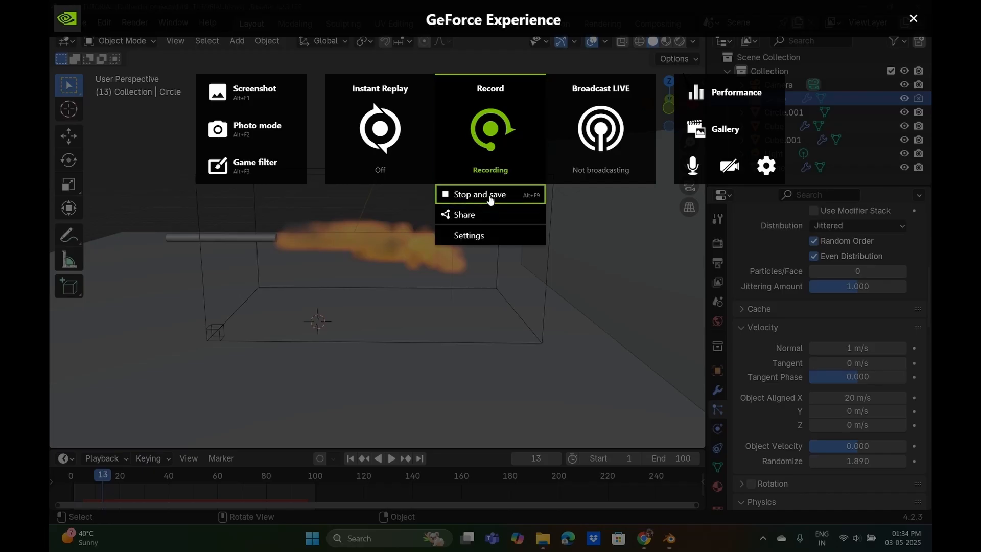
{"action": "left_click", "coordinate": [489, 200]}
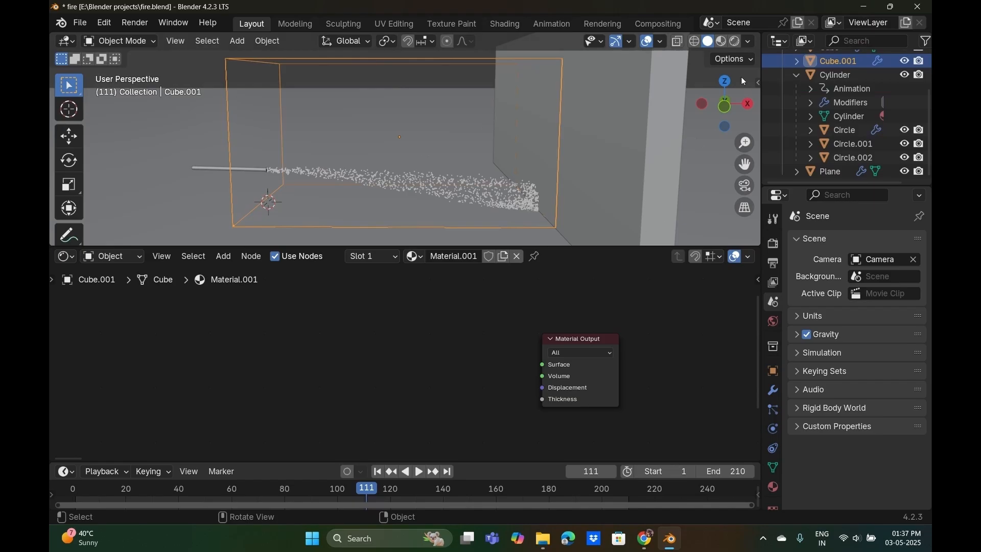
Examine the fluid domain settings of Cube.001 in the fire.blend project, including its resolution, time scale and border collisions.
{"action": "left_click", "coordinate": [777, 407]}
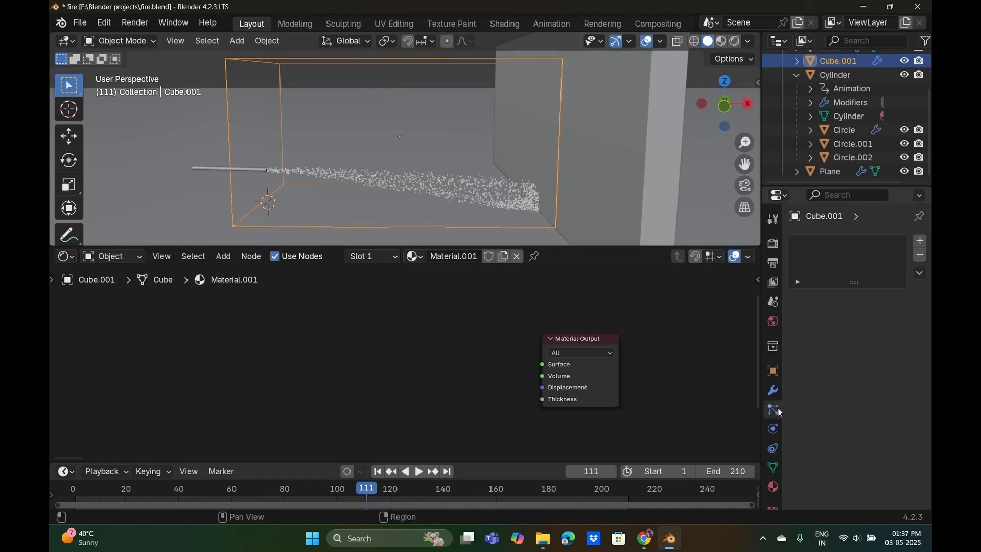
{"action": "scroll", "coordinate": [365, 205], "scroll_direction": "down", "scroll_amount": 4}
{"action": "middle_click_drag", "start_coordinate": [364, 205], "coordinate": [361, 137]}
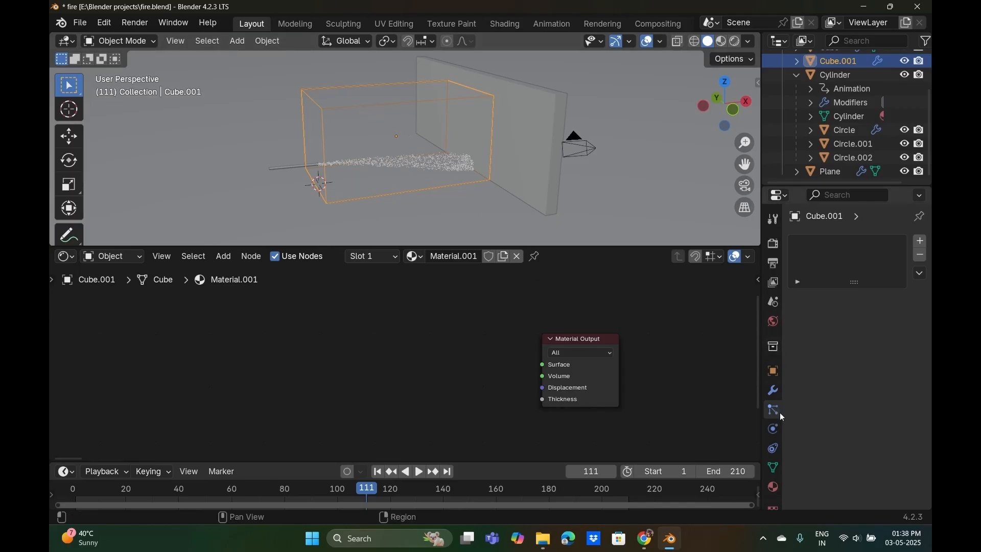
{"action": "left_click", "coordinate": [373, 100]}
{"action": "left_click", "coordinate": [370, 104]}
{"action": "left_click", "coordinate": [774, 428]}
{"action": "scroll", "coordinate": [842, 376], "scroll_direction": "down", "scroll_amount": 5}
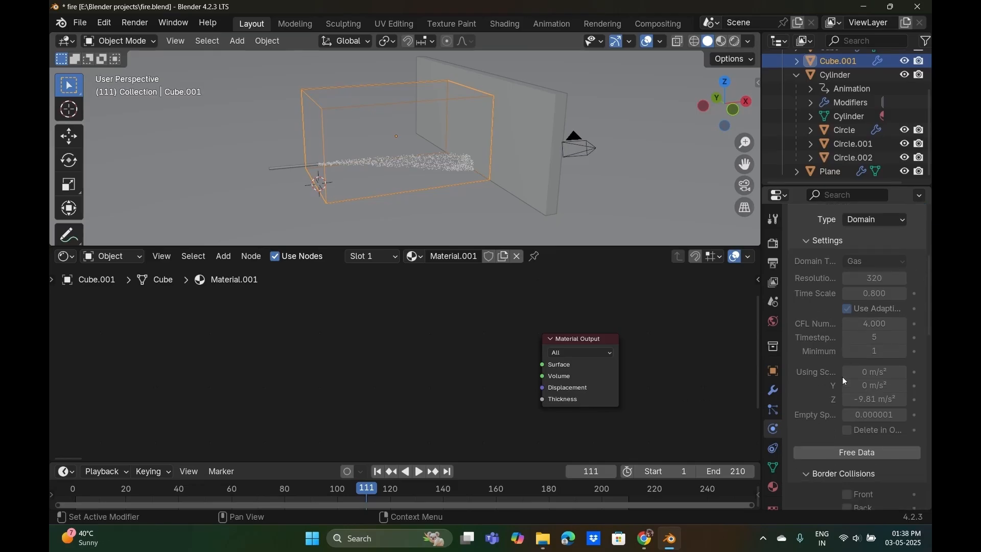
{"action": "scroll", "coordinate": [841, 375], "scroll_direction": "down", "scroll_amount": 2}
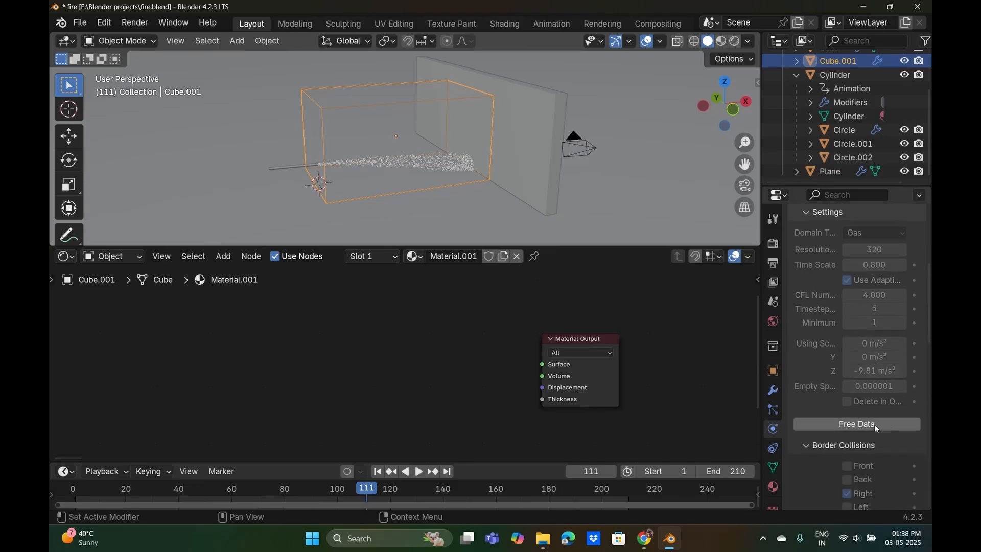
{"action": "scroll", "coordinate": [856, 428], "scroll_direction": "down", "scroll_amount": 4}
Widen the properties editor so the full names of Cube.001's domain settings are readable, and review them.
{"action": "left_click_drag", "start_coordinate": [763, 388], "coordinate": [624, 388]}
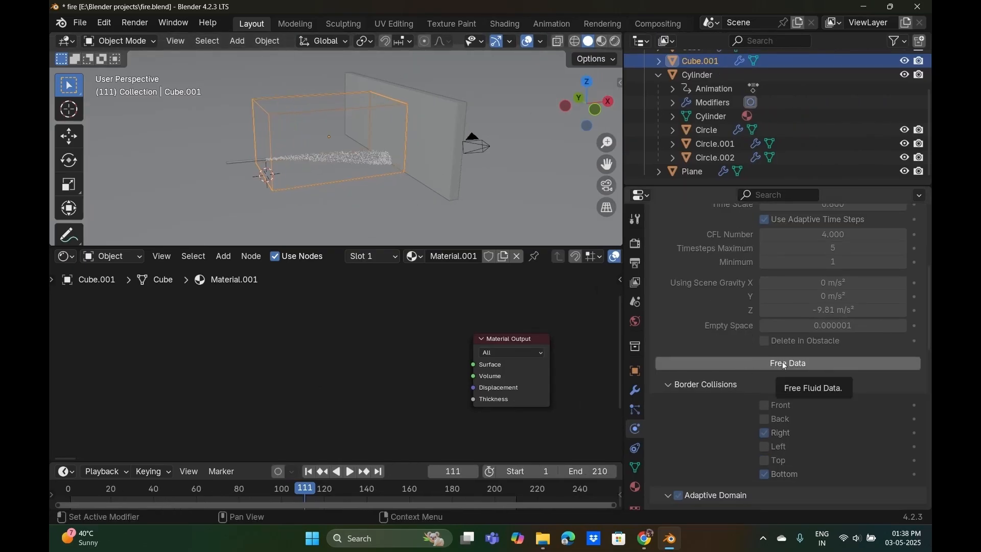
{"action": "left_click", "coordinate": [755, 359]}
{"action": "scroll", "coordinate": [795, 376], "scroll_direction": "up", "scroll_amount": 5}
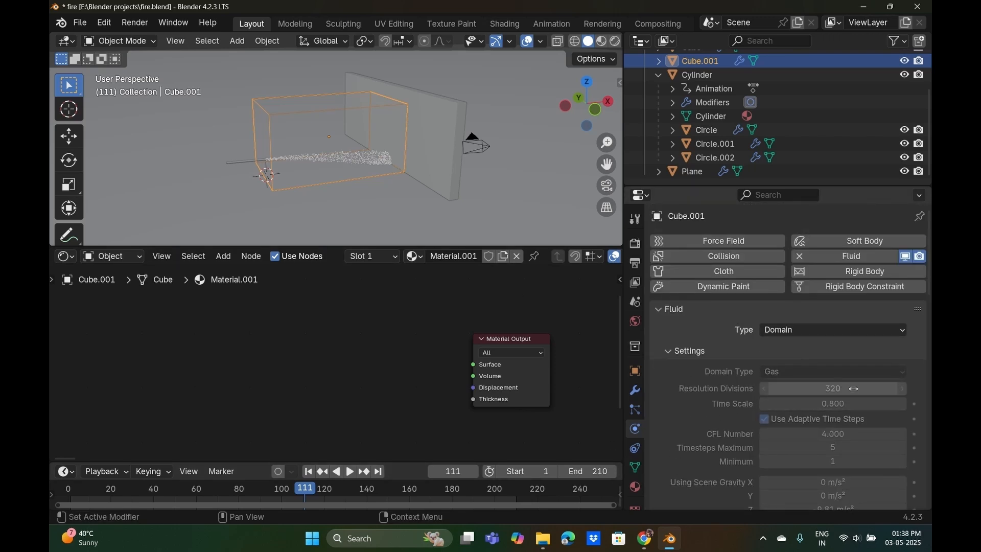
View the fire domain and wall in rendered shading.
{"action": "middle_click_drag", "start_coordinate": [336, 171], "coordinate": [368, 176]}
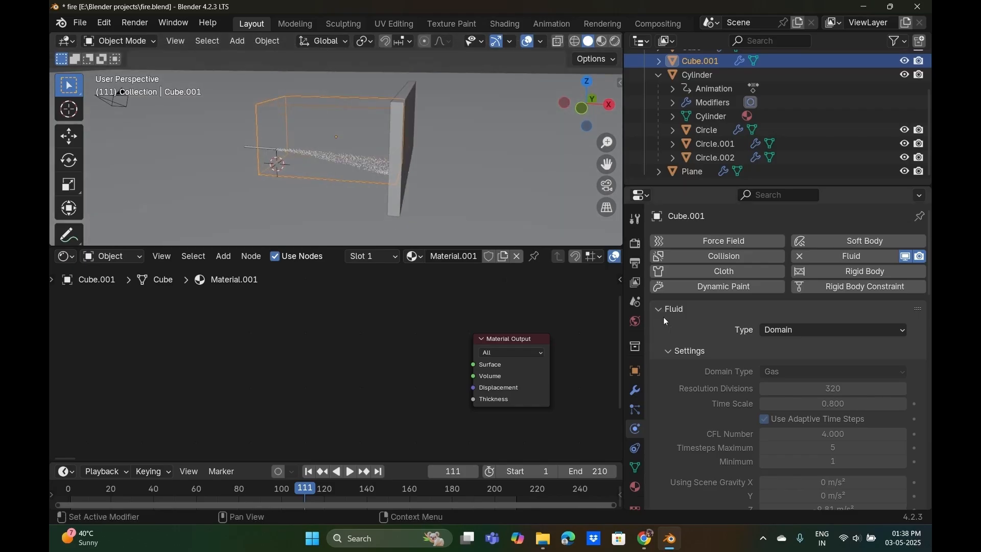
{"action": "scroll", "coordinate": [792, 397], "scroll_direction": "down", "scroll_amount": 3}
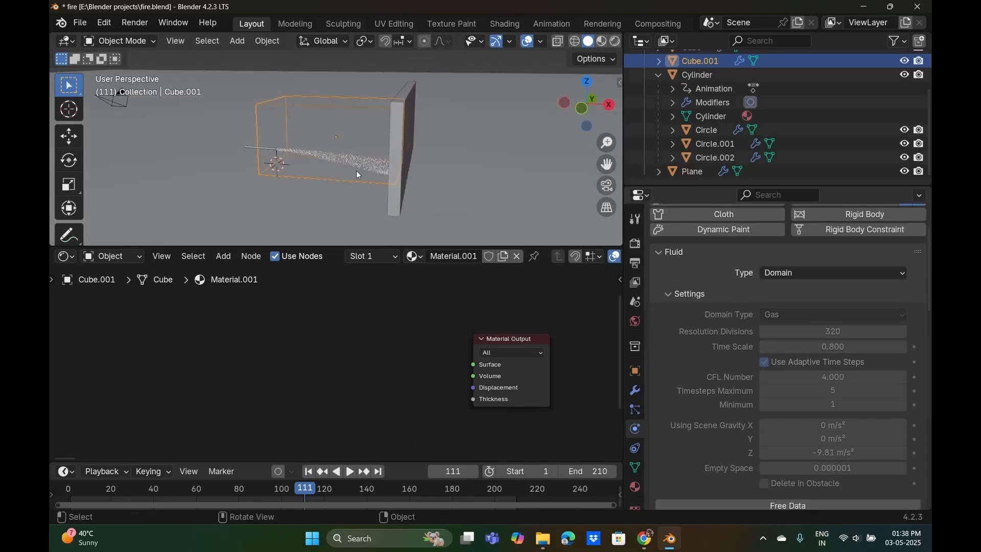
{"action": "scroll", "coordinate": [327, 177], "scroll_direction": "up", "scroll_amount": 3}
{"action": "mouse_move", "coordinate": [327, 177]}
{"action": "middle_mouse_down"}
{"action": "mouse_move", "coordinate": [337, 148]}
{"action": "mouse_move", "coordinate": [603, 246]}
{"action": "middle_mouse_up"}
{"action": "scroll", "coordinate": [823, 376], "scroll_direction": "down", "scroll_amount": 4}
{"action": "left_click", "coordinate": [616, 41]}
{"action": "scroll", "coordinate": [757, 283], "scroll_direction": "up", "scroll_amount": 6}
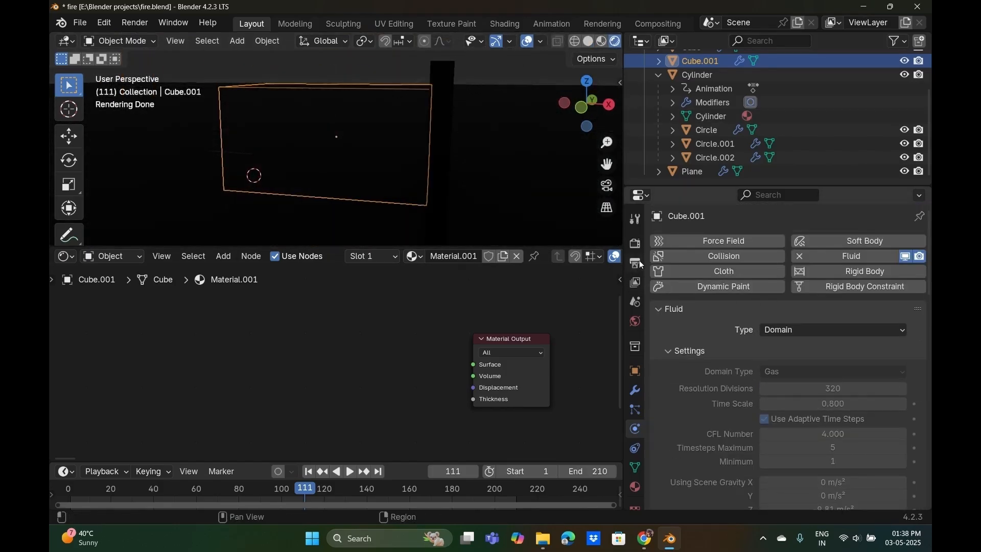
Show the render settings and play the animation from the first frame in rendered shading, stopping at frame 22.
{"action": "left_click", "coordinate": [638, 246]}
{"action": "key", "text": "space"}
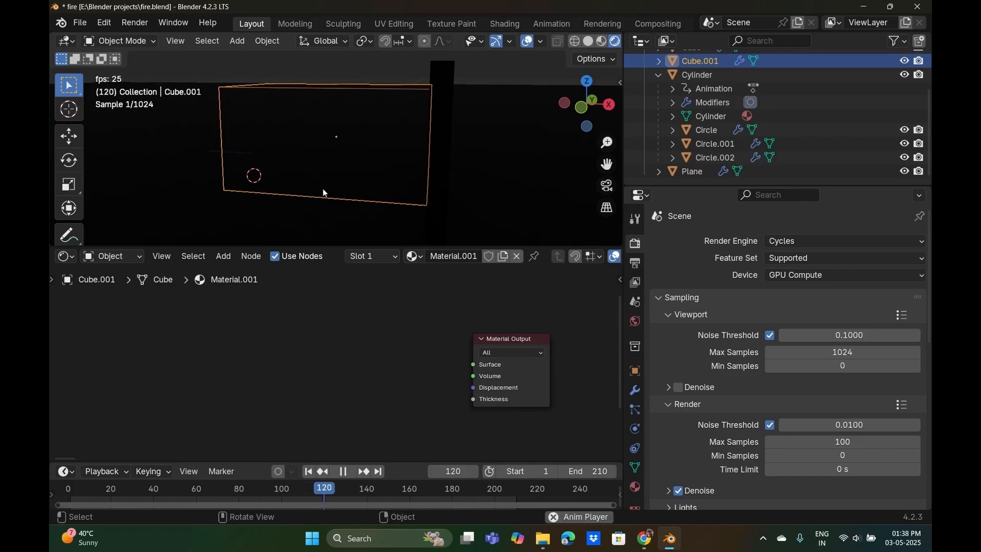
{"action": "key", "text": "shift+Left"}
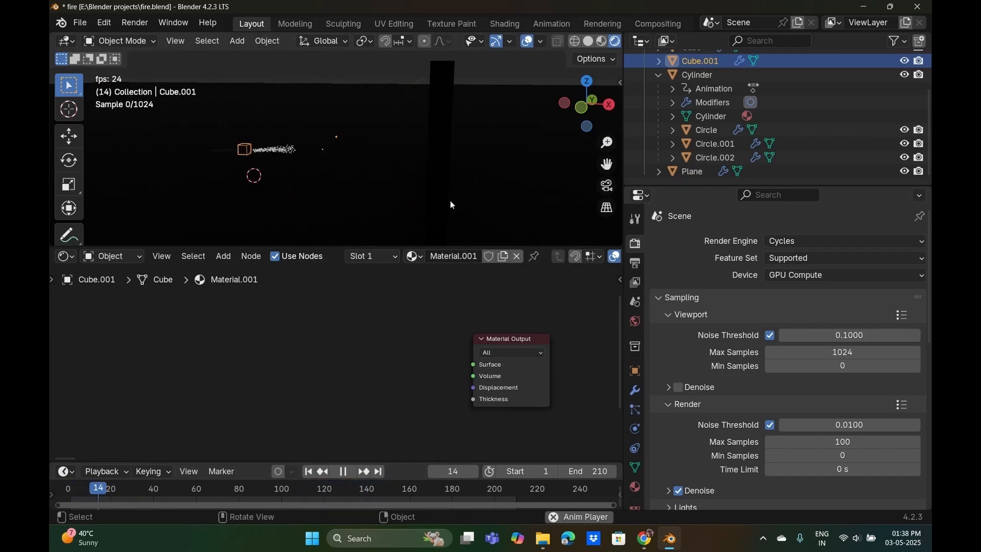
{"action": "key", "text": "space"}
{"action": "scroll", "coordinate": [348, 171], "scroll_direction": "up", "scroll_amount": 5}
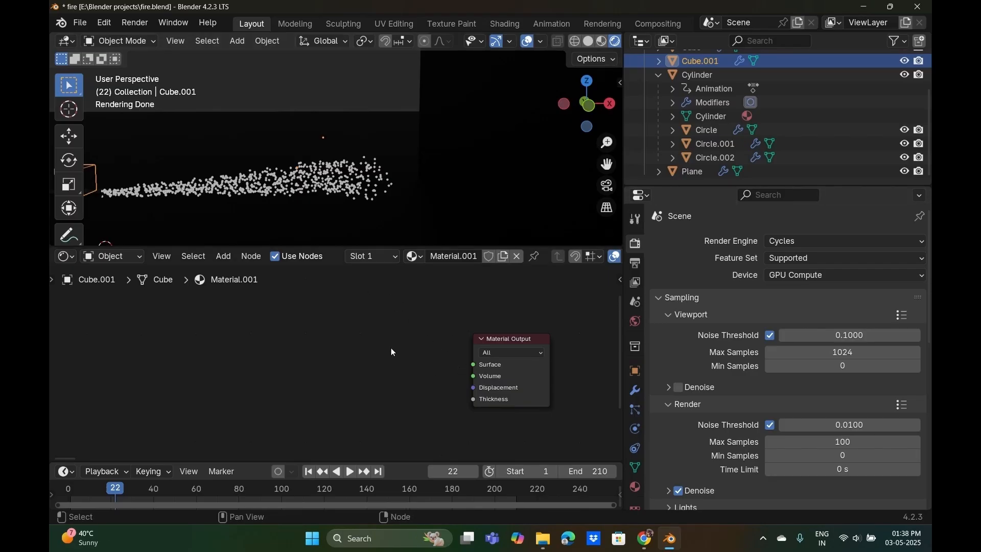
View the particle stream in solid shading and in Material Preview from a low angle.
{"action": "left_click", "coordinate": [588, 41]}
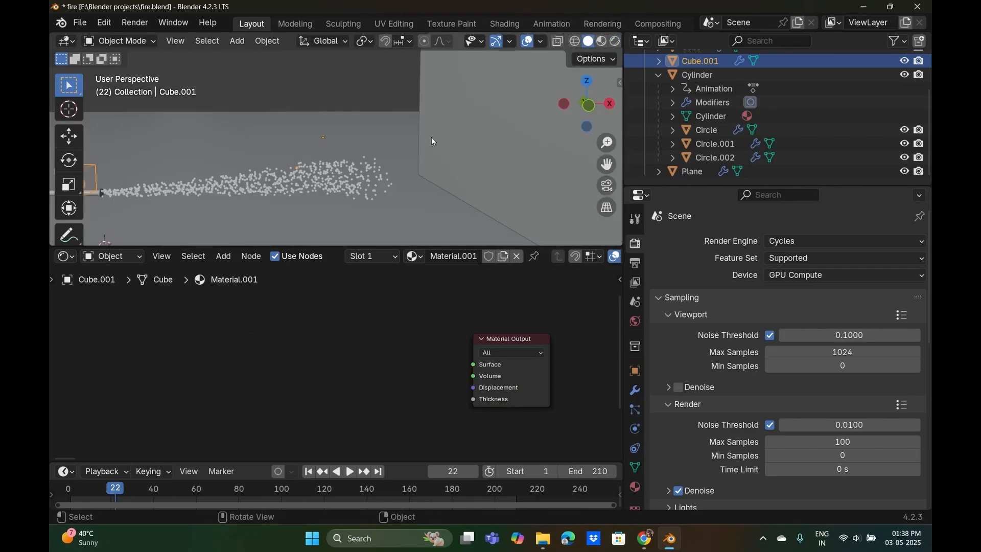
{"action": "left_click", "coordinate": [602, 41]}
{"action": "middle_click_drag", "start_coordinate": [454, 154], "coordinate": [428, 171]}
{"action": "mouse_move", "coordinate": [348, 181]}
{"action": "middle_mouse_down"}
{"action": "mouse_move", "coordinate": [317, 179]}
{"action": "mouse_move", "coordinate": [339, 171]}
{"action": "middle_mouse_up"}
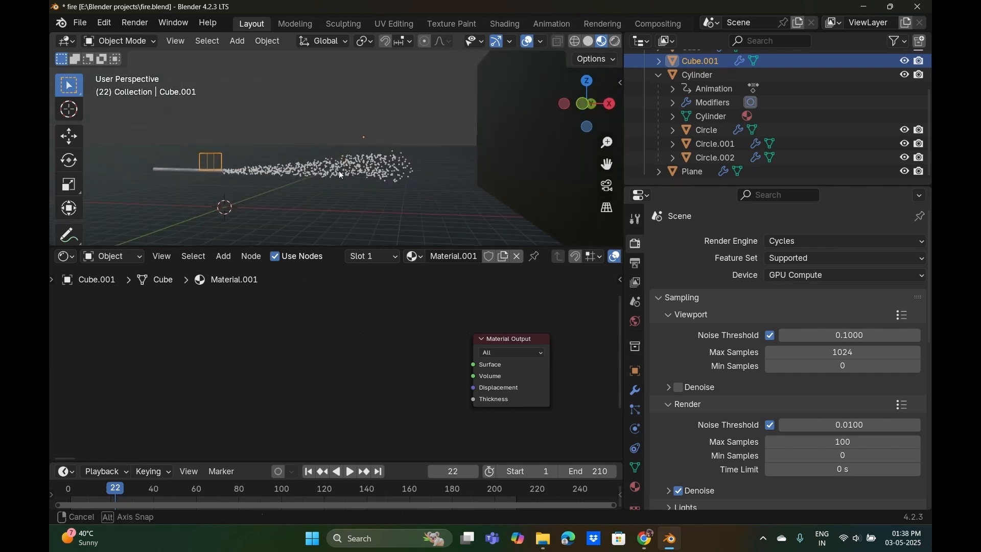
Play the animation in Material Preview, checking the materials of the floor plane and wall cube, and stop at frame 43.
{"action": "key", "text": "space"}
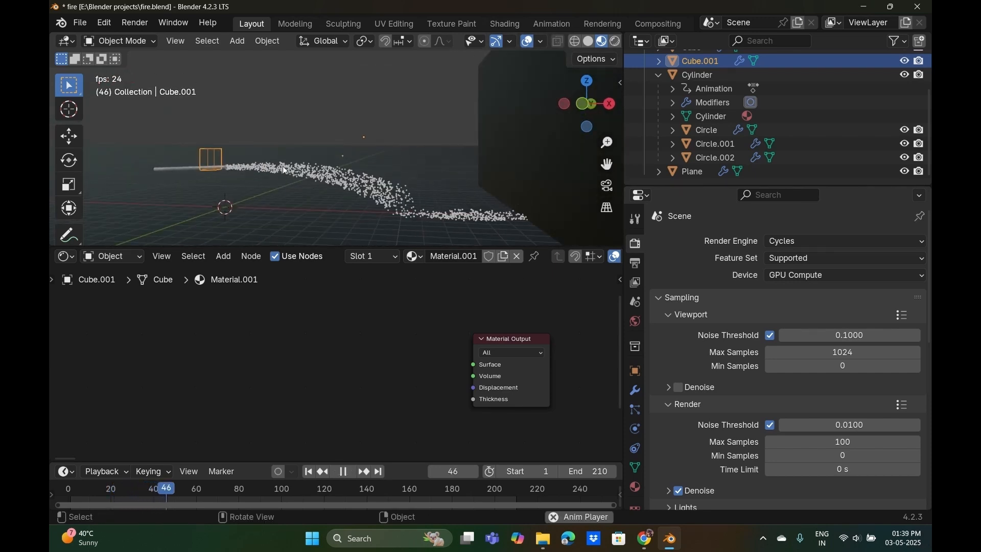
{"action": "middle_click_drag", "start_coordinate": [263, 170], "coordinate": [302, 134]}
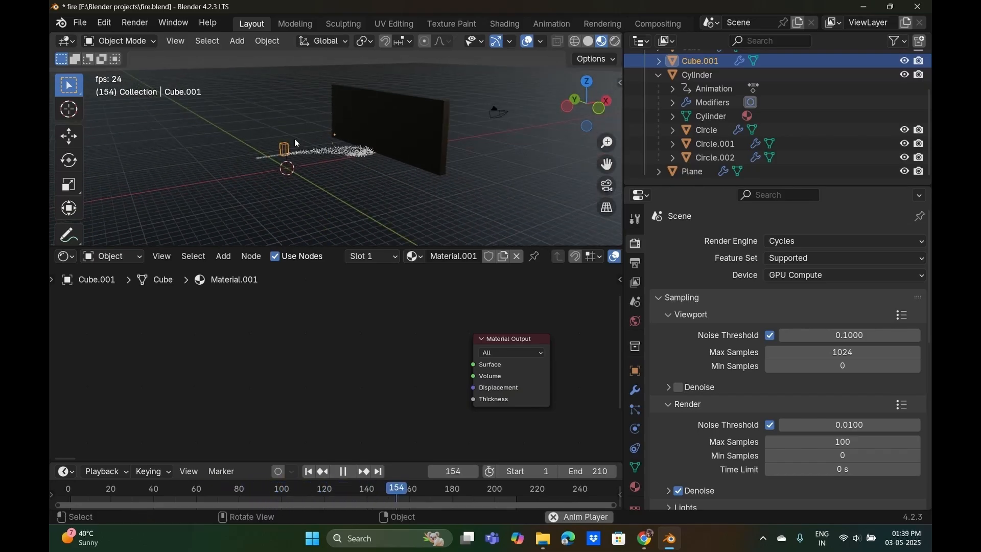
{"action": "left_click", "coordinate": [303, 170]}
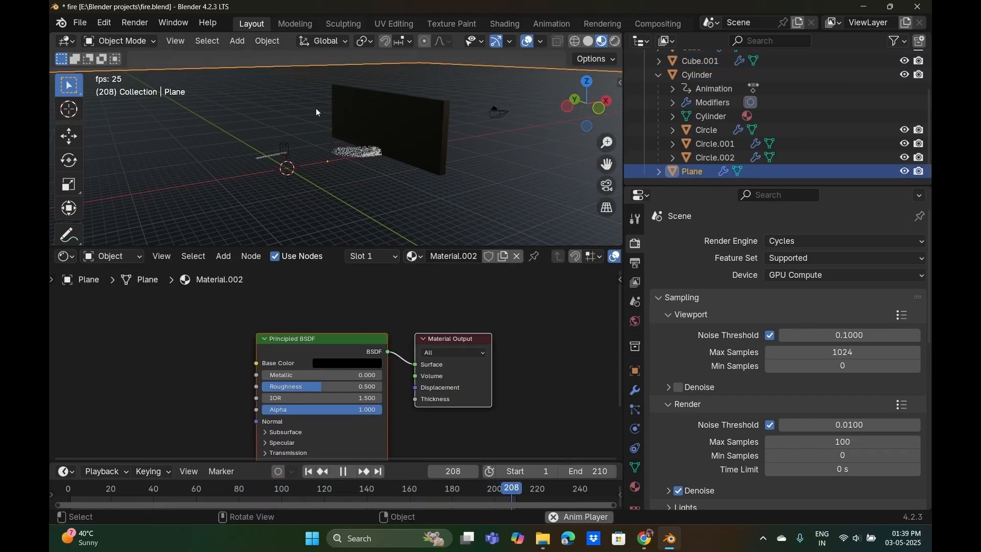
{"action": "left_click", "coordinate": [349, 116]}
{"action": "key", "text": "space"}
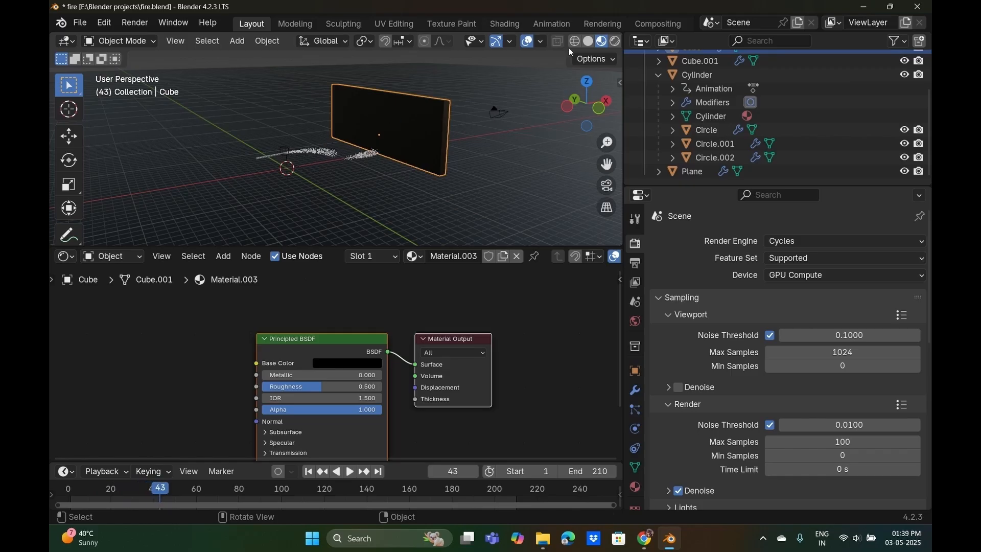
Return the viewport to solid shading with the whole scene in view.
{"action": "left_click", "coordinate": [591, 42]}
{"action": "scroll", "coordinate": [366, 121], "scroll_direction": "down", "scroll_amount": 6}
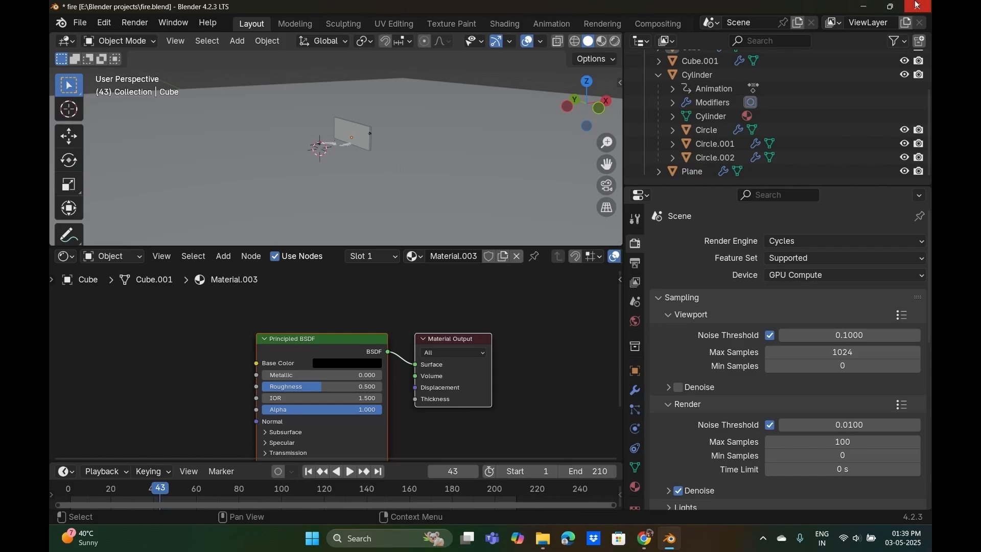
Reopen fire.blend from the Blender projects folder without saving the current changes.
{"action": "left_click", "coordinate": [82, 23]}
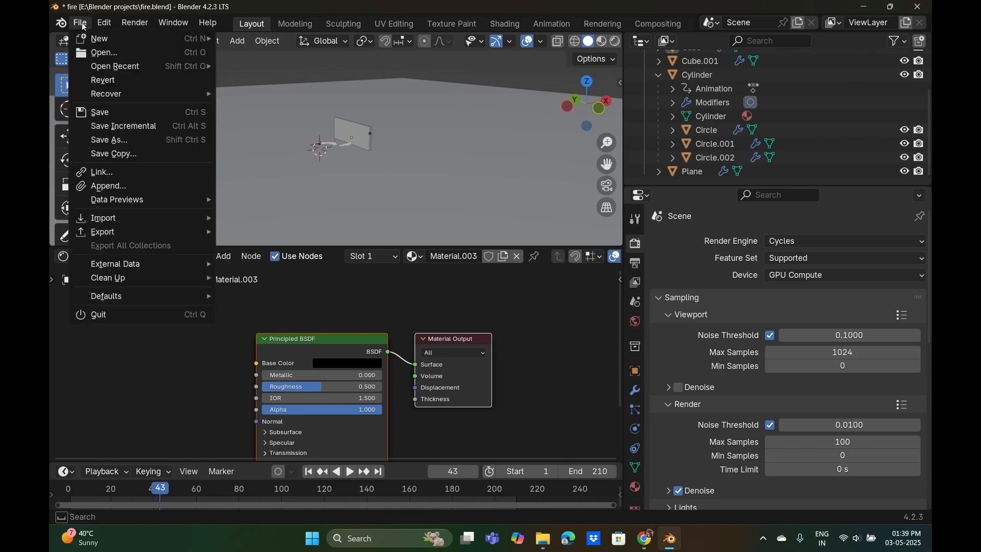
{"action": "left_click", "coordinate": [105, 52]}
{"action": "left_click", "coordinate": [486, 290]}
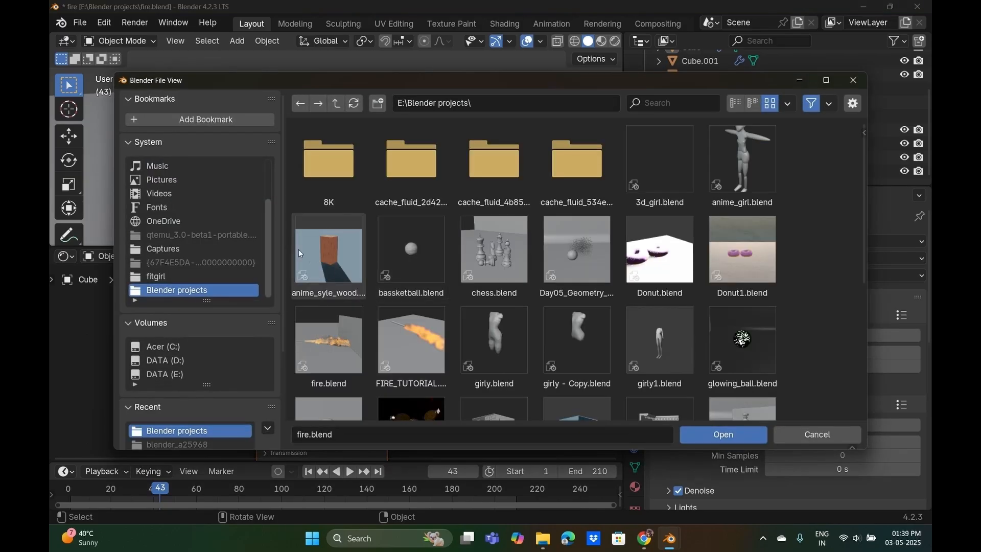
{"action": "double_click", "coordinate": [341, 329]}
{"action": "middle_click_drag", "start_coordinate": [461, 222], "coordinate": [394, 201]}
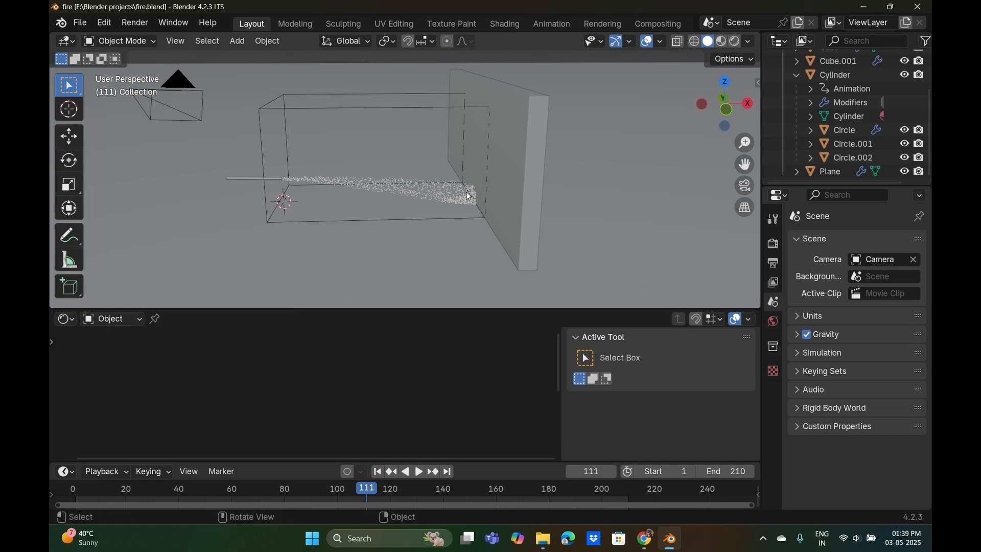
{"action": "key", "text": "alt+z"}
Select the fluid domain cube and show it in solid shading with the emitter and wall in view.
{"action": "left_click", "coordinate": [491, 136]}
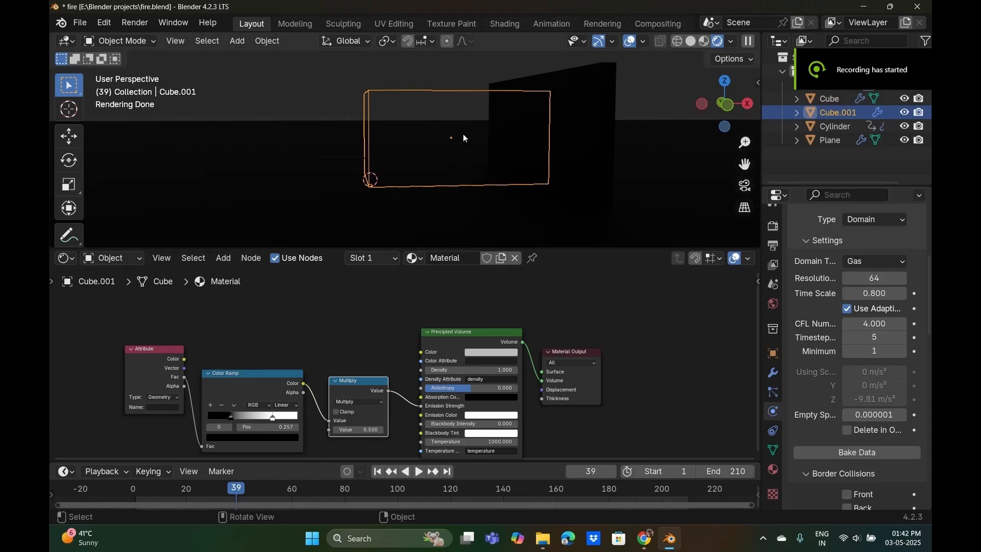
{"action": "scroll", "coordinate": [463, 134], "scroll_direction": "down", "scroll_amount": 2}
{"action": "left_click", "coordinate": [690, 41]}
{"action": "middle_click_drag", "start_coordinate": [658, 71], "coordinate": [631, 92]}
{"action": "scroll", "coordinate": [665, 201], "scroll_direction": "up", "scroll_amount": 3}
{"action": "middle_click_drag", "start_coordinate": [666, 200], "coordinate": [639, 173], "text": "shift"}
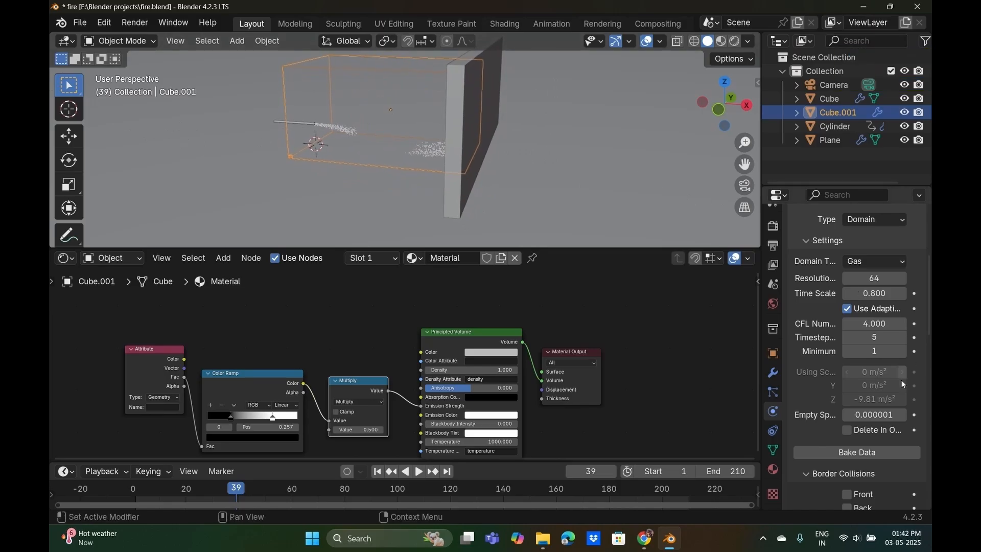
Widen the properties editor so the fluid domain's setting names are fully readable.
{"action": "scroll", "coordinate": [868, 373], "scroll_direction": "up", "scroll_amount": 1}
{"action": "scroll", "coordinate": [843, 367], "scroll_direction": "down", "scroll_amount": 4}
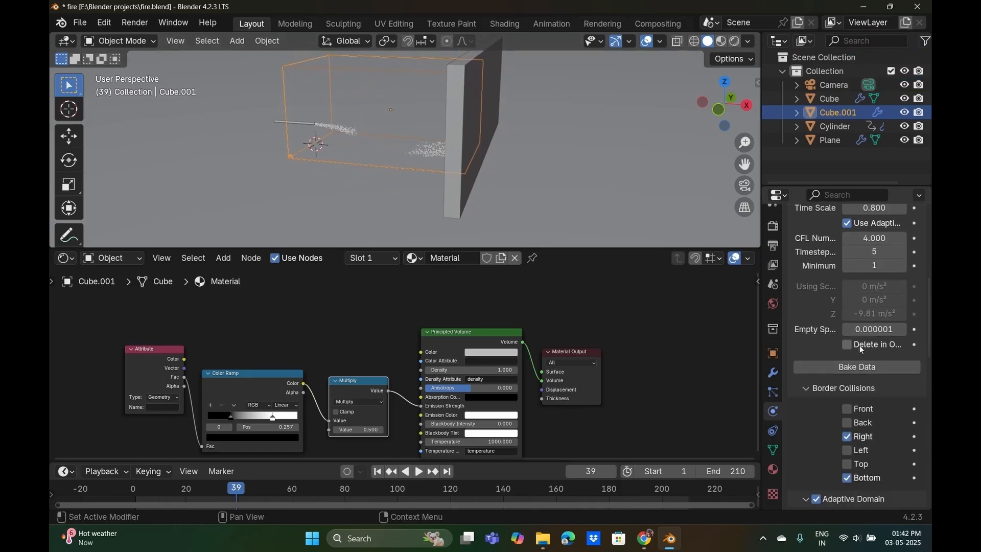
{"action": "left_click_drag", "start_coordinate": [763, 375], "coordinate": [665, 374]}
{"action": "scroll", "coordinate": [831, 271], "scroll_direction": "up", "scroll_amount": 4}
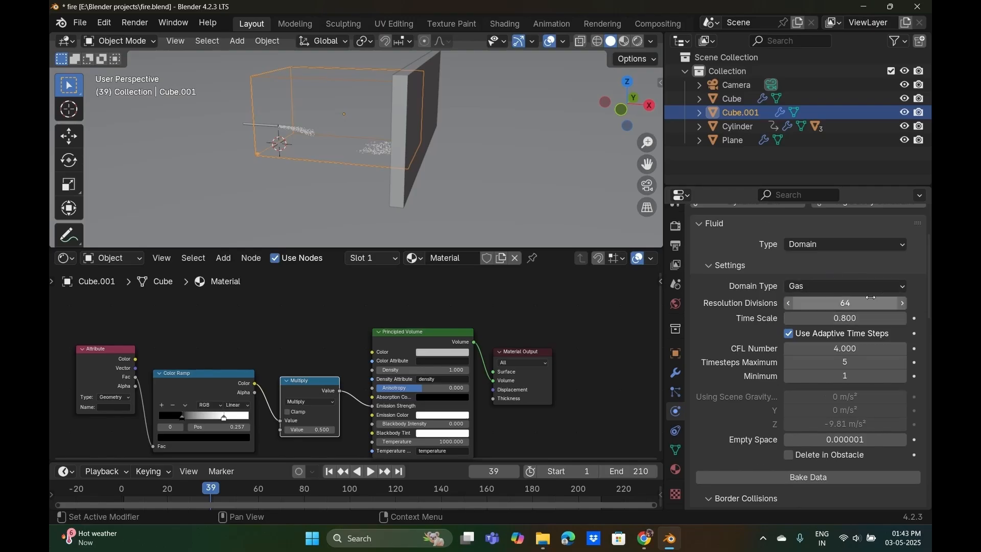
Set the fluid domain's Resolution Divisions to 362 and return it to 64.
{"action": "left_click", "coordinate": [834, 303]}
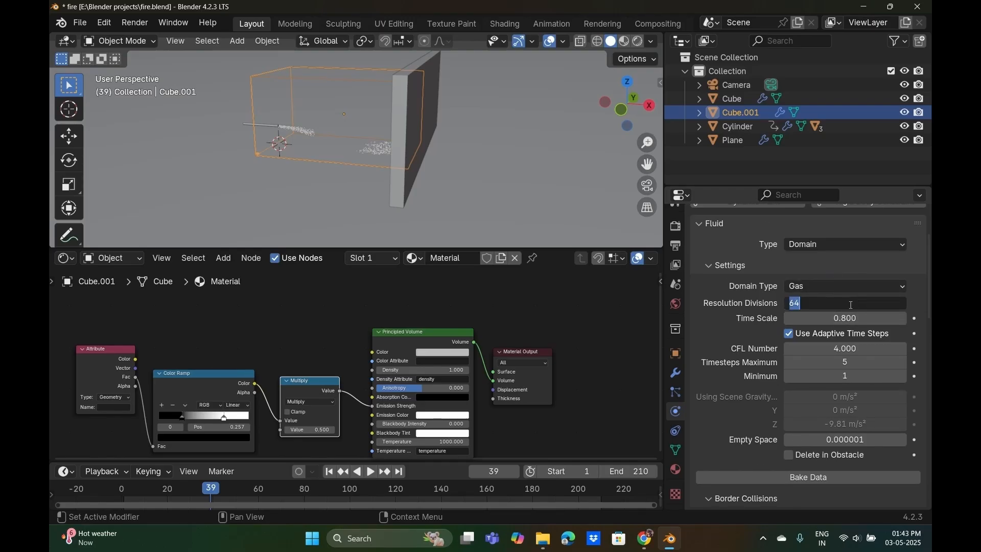
{"action": "type", "text": "321"}
{"action": "key", "text": "Return"}
{"action": "scroll", "coordinate": [845, 303], "scroll_direction": "up", "scroll_amount": 2}
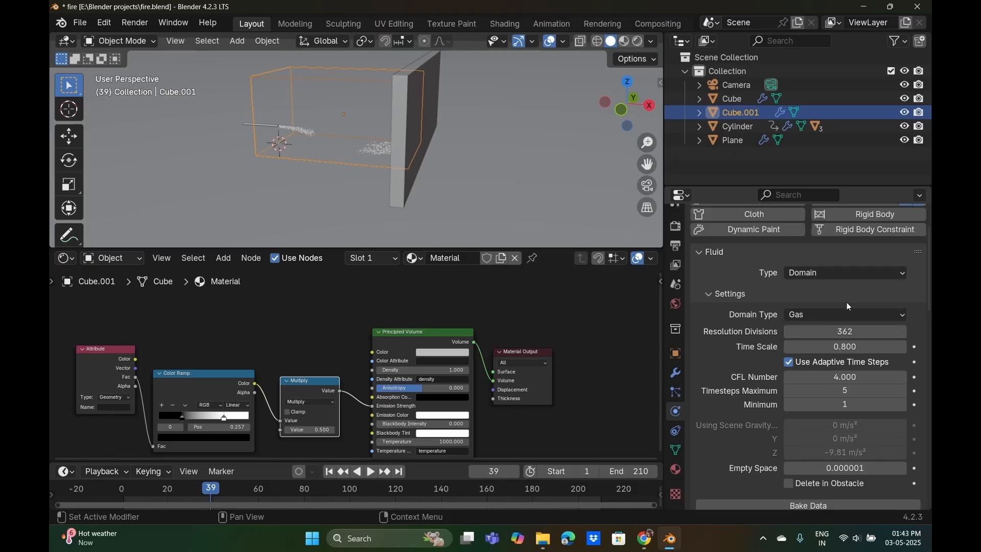
{"action": "left_click", "coordinate": [854, 333]}
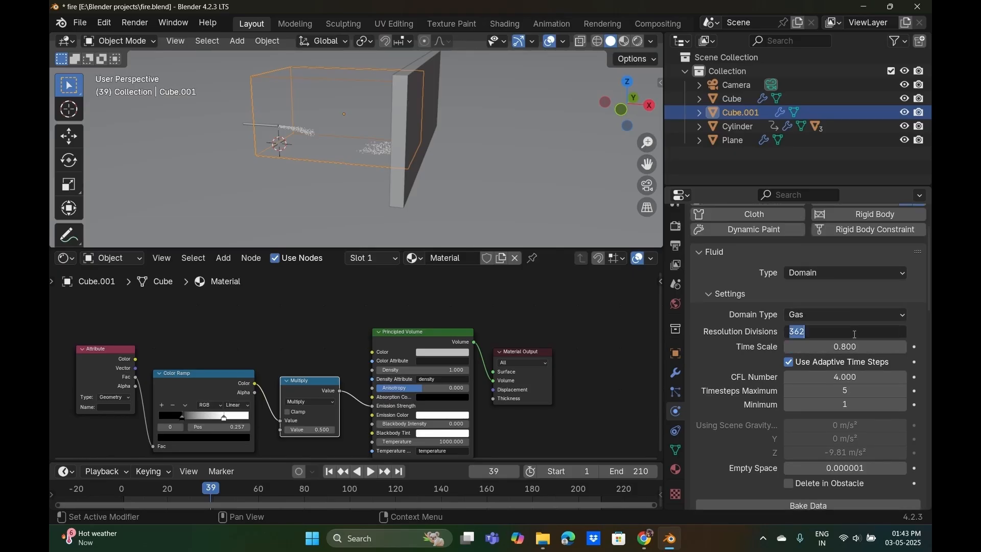
{"action": "type", "text": "64"}
{"action": "key", "text": "Return"}
Bake the fluid data of the gas domain.
{"action": "scroll", "coordinate": [852, 333], "scroll_direction": "down", "scroll_amount": 5}
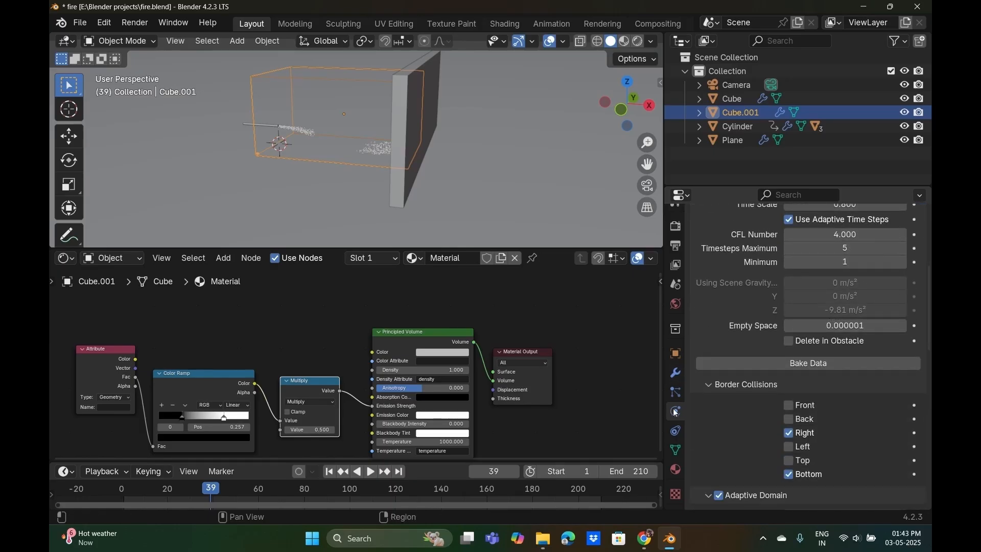
{"action": "scroll", "coordinate": [749, 377], "scroll_direction": "up", "scroll_amount": 7}
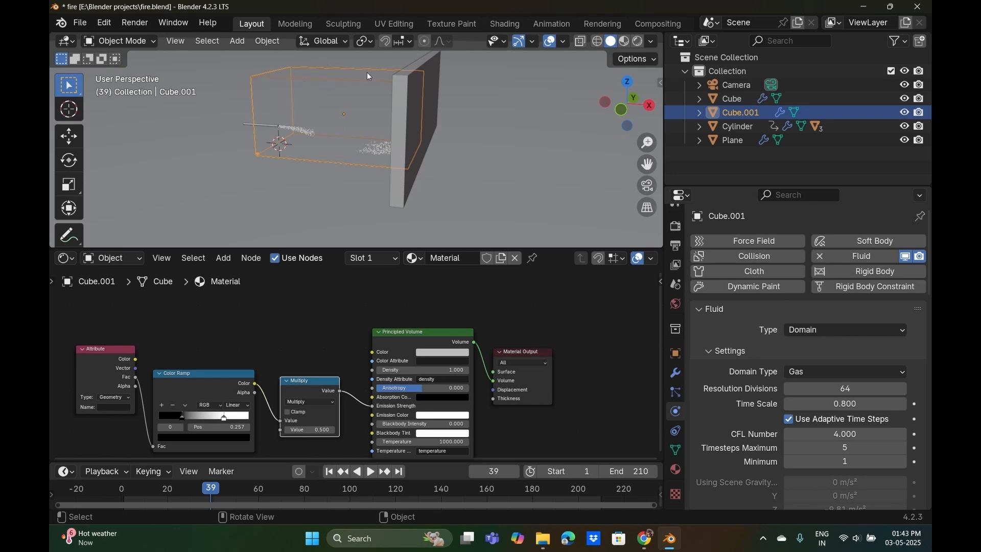
{"action": "middle_click_drag", "start_coordinate": [369, 76], "coordinate": [435, 159]}
{"action": "scroll", "coordinate": [839, 433], "scroll_direction": "down", "scroll_amount": 4}
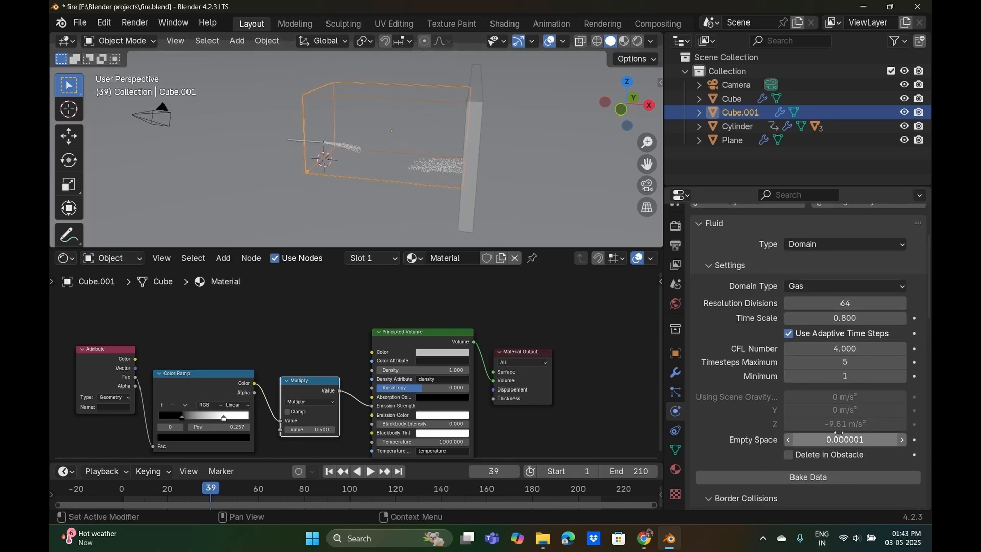
{"action": "left_click", "coordinate": [813, 477]}
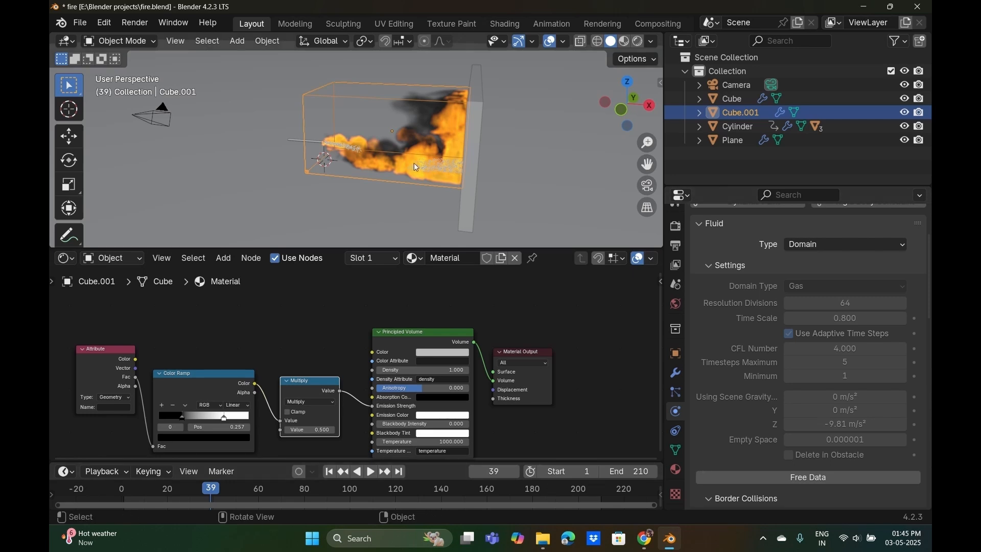
Play the baked fire close up in rendered shading and stop at frame 139.
{"action": "scroll", "coordinate": [380, 170], "scroll_direction": "up", "scroll_amount": 3}
{"action": "mouse_move", "coordinate": [380, 170]}
{"action": "middle_mouse_down"}
{"action": "mouse_move", "coordinate": [428, 164]}
{"action": "mouse_move", "coordinate": [540, 186]}
{"action": "mouse_move", "coordinate": [468, 182]}
{"action": "mouse_move", "coordinate": [425, 205]}
{"action": "middle_mouse_up"}
{"action": "left_click", "coordinate": [637, 41]}
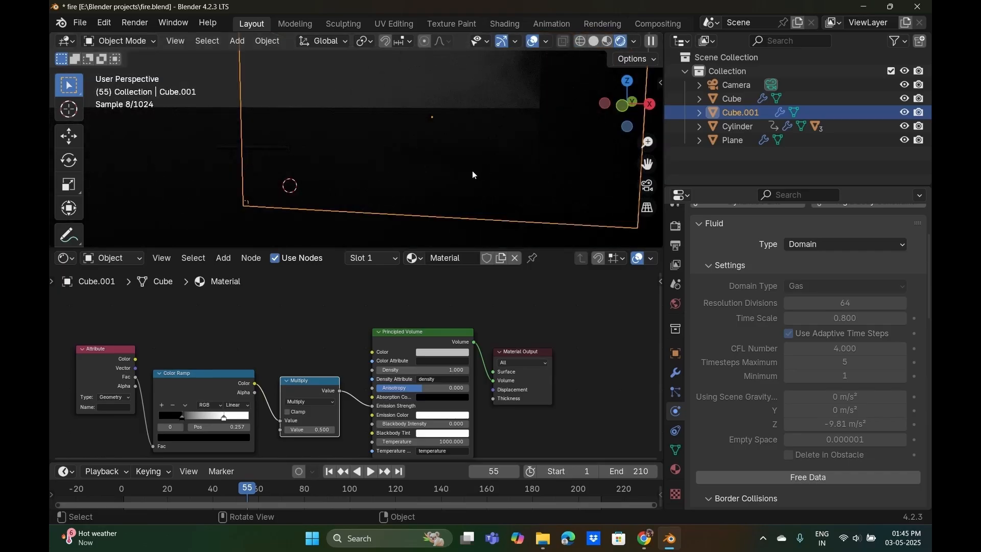
{"action": "key", "text": "space"}
{"action": "mouse_move", "coordinate": [450, 171]}
{"action": "middle_mouse_down"}
{"action": "mouse_move", "coordinate": [497, 144]}
{"action": "mouse_move", "coordinate": [490, 155]}
{"action": "mouse_move", "coordinate": [510, 163]}
{"action": "mouse_move", "coordinate": [460, 185]}
{"action": "middle_mouse_up"}
{"action": "key", "text": "space"}
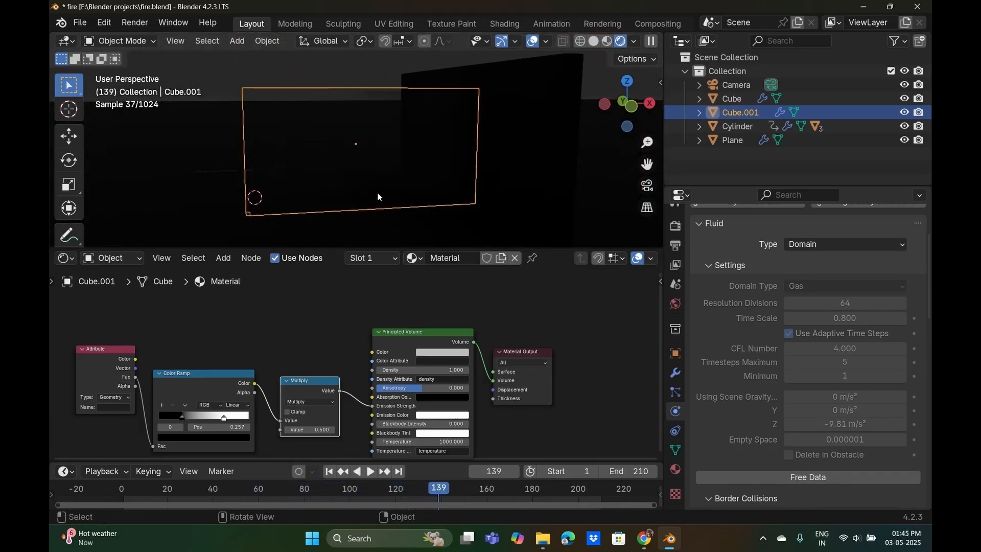
Test-render frame 139, close the render window and show the scene's render settings.
{"action": "key", "text": "F12"}
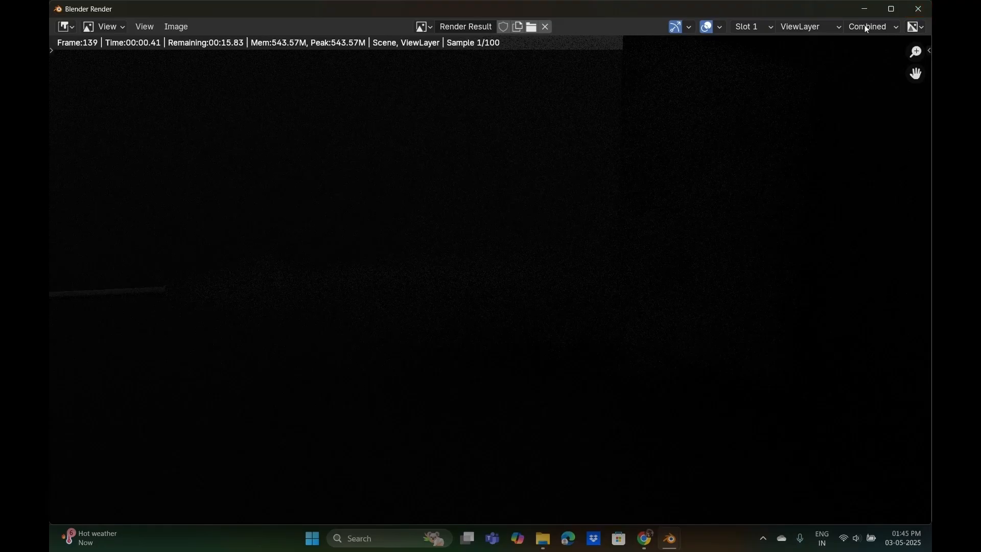
{"action": "left_click", "coordinate": [918, 9]}
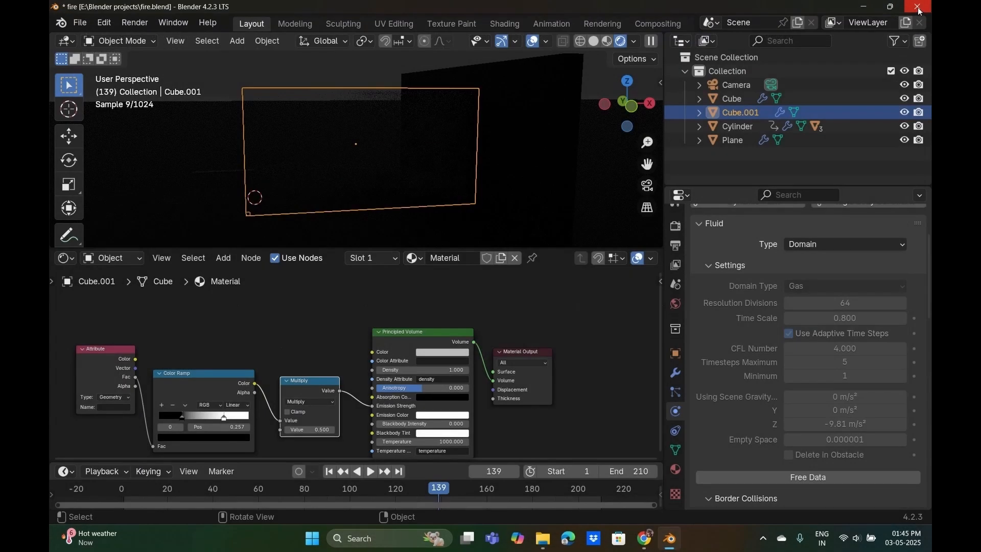
{"action": "left_click", "coordinate": [124, 23]}
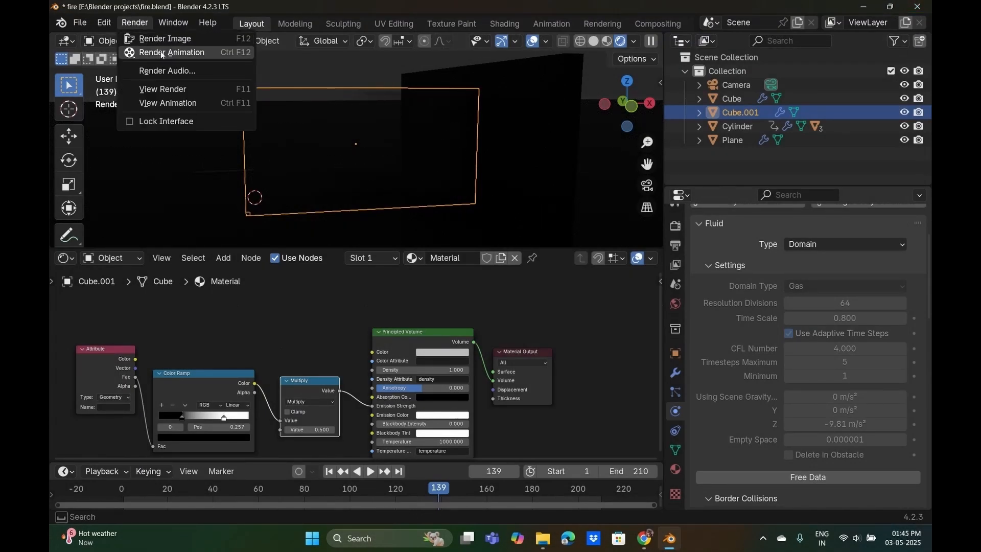
{"action": "left_click", "coordinate": [674, 225]}
{"action": "scroll", "coordinate": [823, 347], "scroll_direction": "up", "scroll_amount": 4}
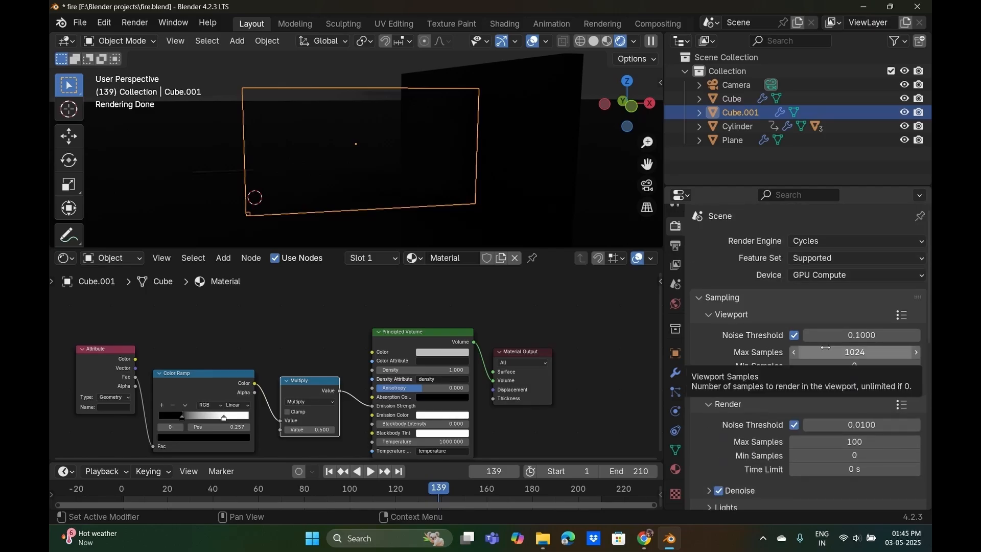
Try rendering the animation, close the render window and dismiss the message notification.
{"action": "left_click", "coordinate": [135, 23]}
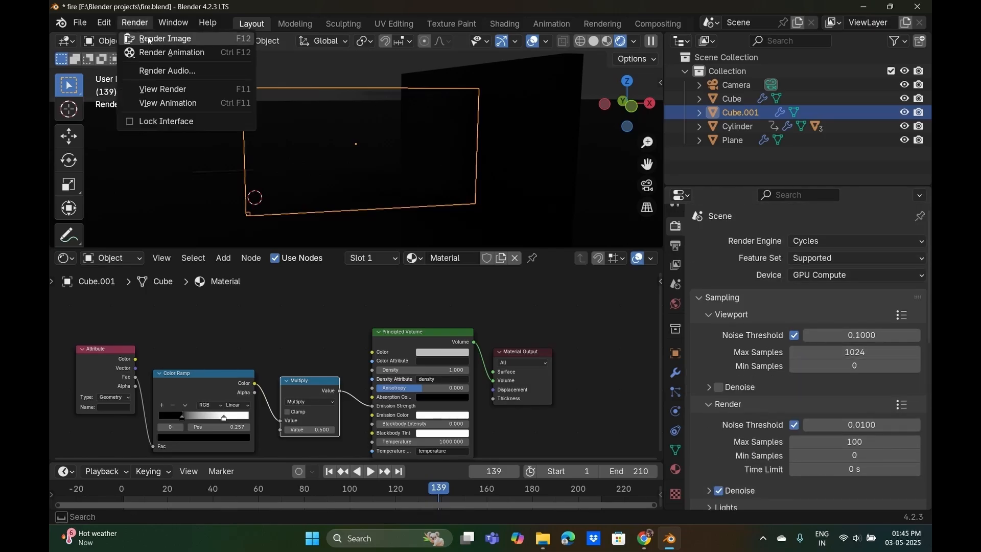
{"action": "left_click", "coordinate": [156, 52]}
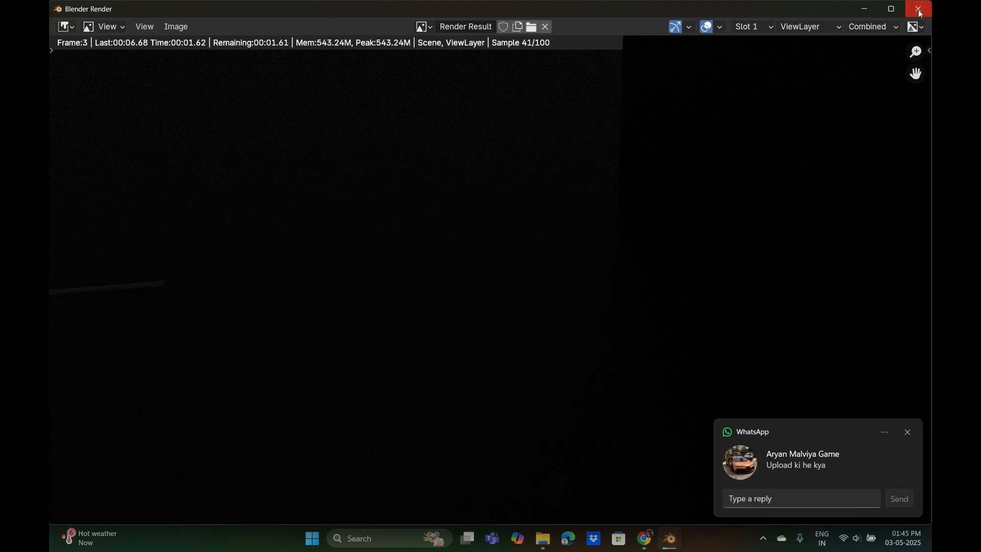
{"action": "left_click", "coordinate": [919, 14]}
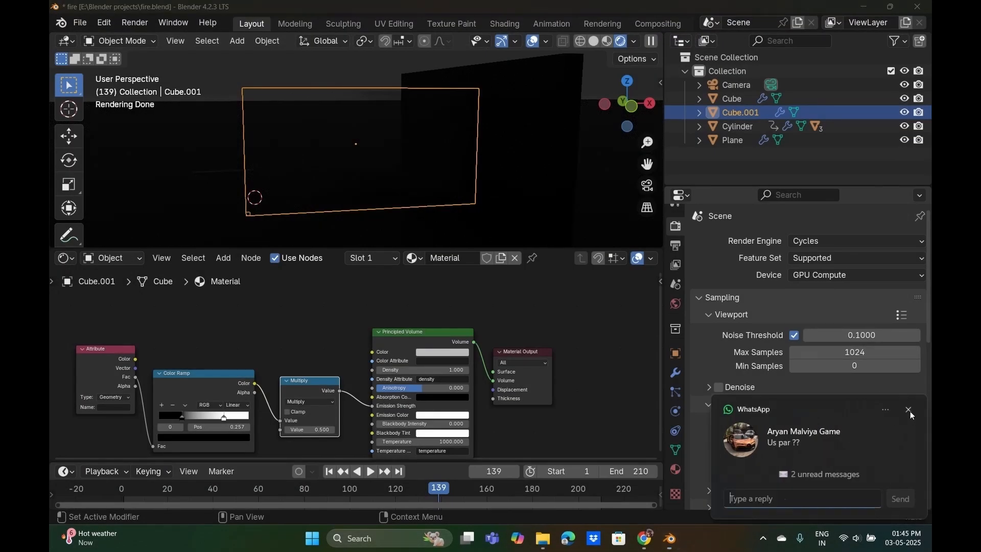
{"action": "left_click", "coordinate": [908, 409]}
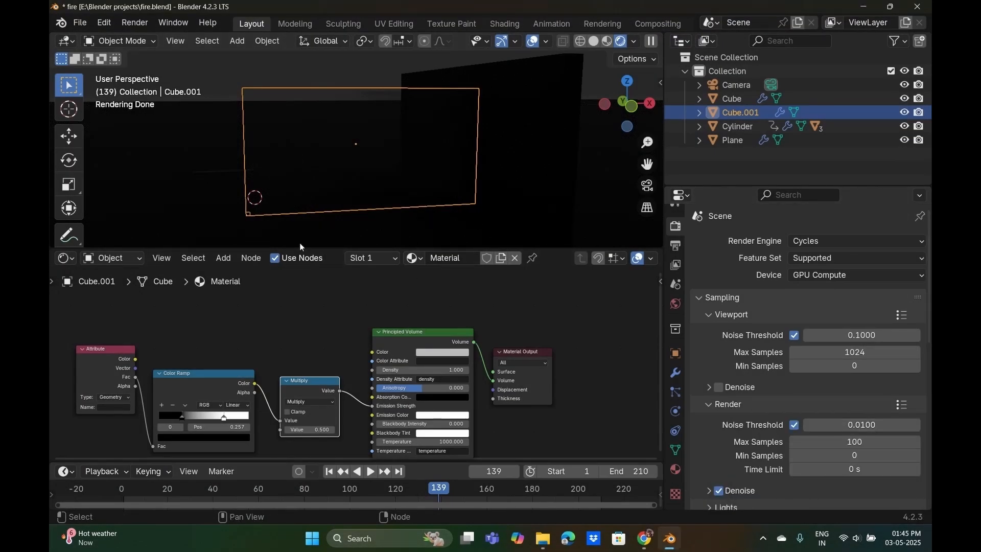
Play the animation in Material Preview, stop at frame 155 and switch the viewport to solid shading.
{"action": "middle_click_drag", "start_coordinate": [482, 148], "coordinate": [436, 161]}
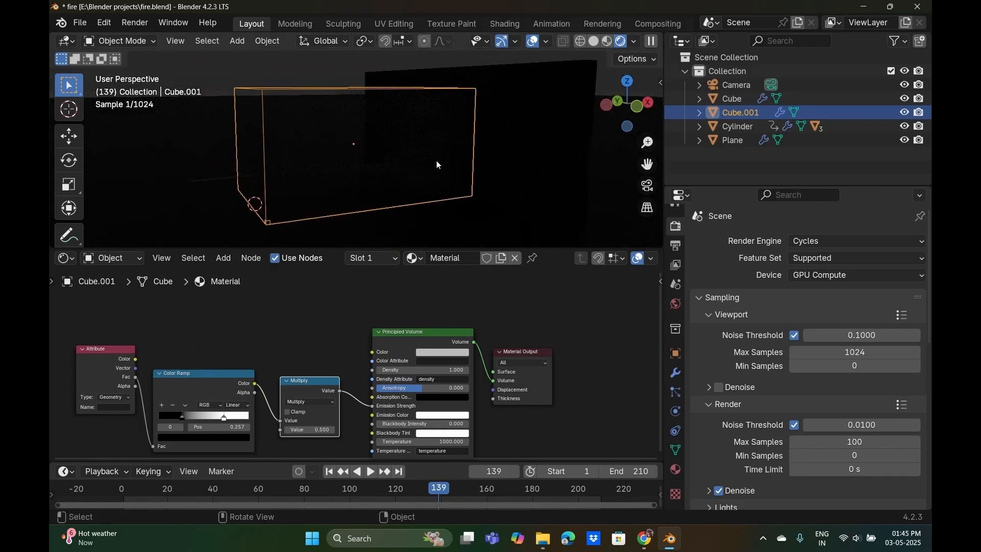
{"action": "left_click", "coordinate": [610, 42]}
{"action": "key", "text": "space"}
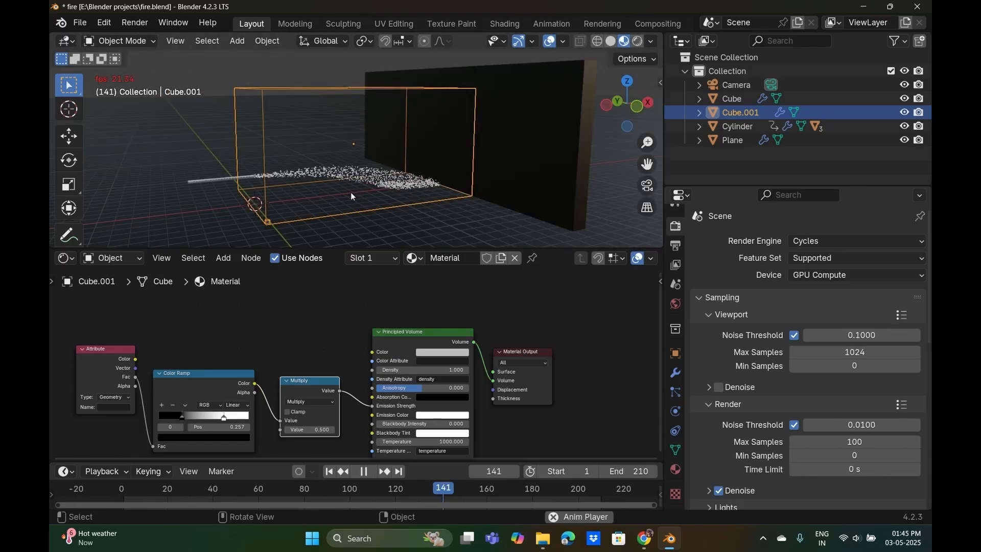
{"action": "left_click", "coordinate": [624, 41]}
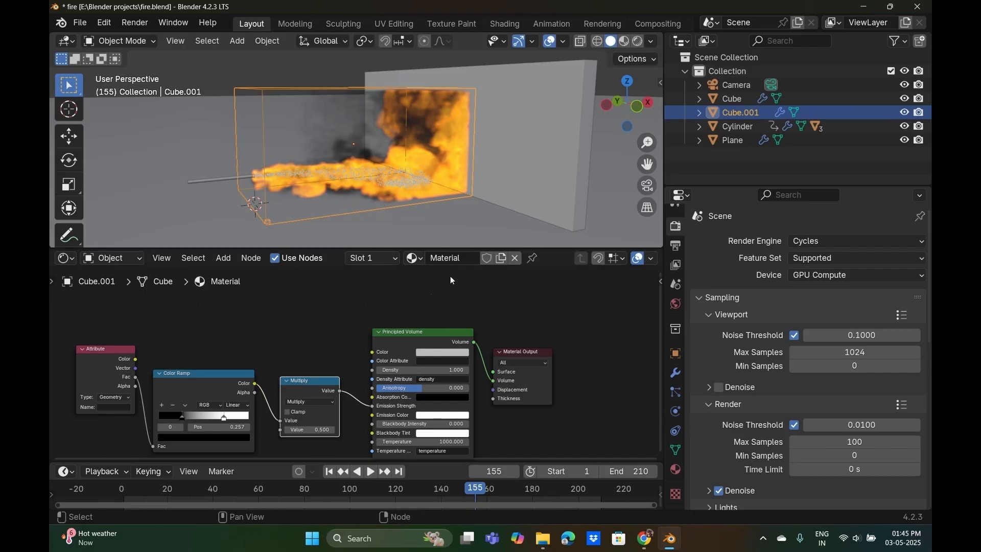
Connect a new Blackbody node to the Principled Volume's Emission Color and set its temperature to 1504.8.
{"action": "mouse_move", "coordinate": [411, 301]}
{"action": "middle_mouse_down"}
{"action": "mouse_move", "coordinate": [494, 282]}
{"action": "mouse_move", "coordinate": [488, 290]}
{"action": "middle_mouse_up"}
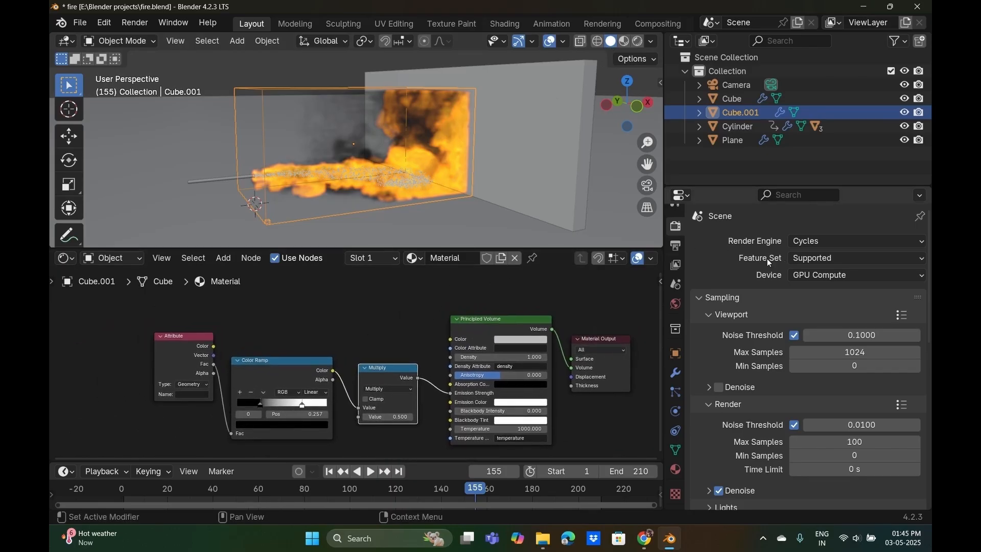
{"action": "scroll", "coordinate": [837, 281], "scroll_direction": "down", "scroll_amount": 3}
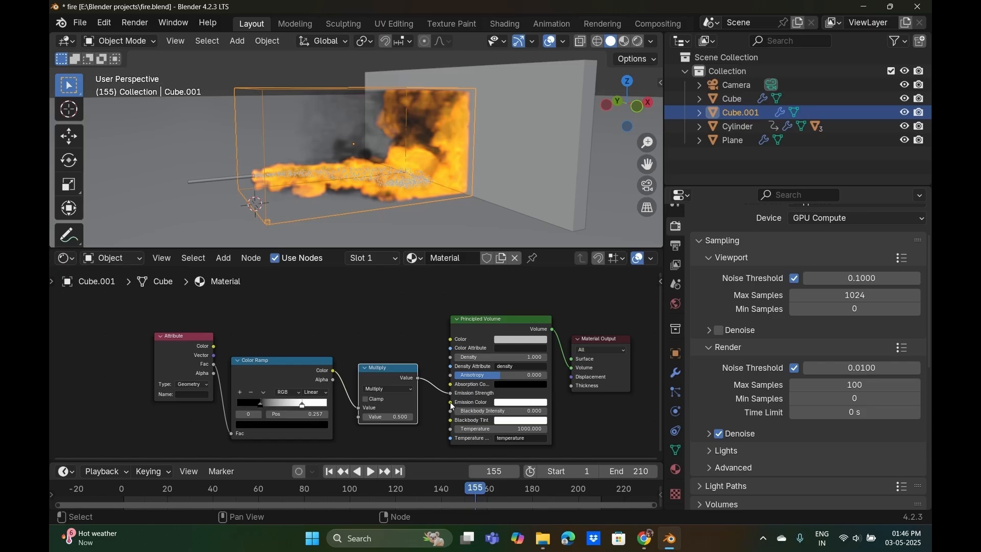
{"action": "left_click_drag", "start_coordinate": [449, 402], "coordinate": [408, 436]}
{"action": "left_click", "coordinate": [440, 379]}
{"action": "type", "text": "bla"}
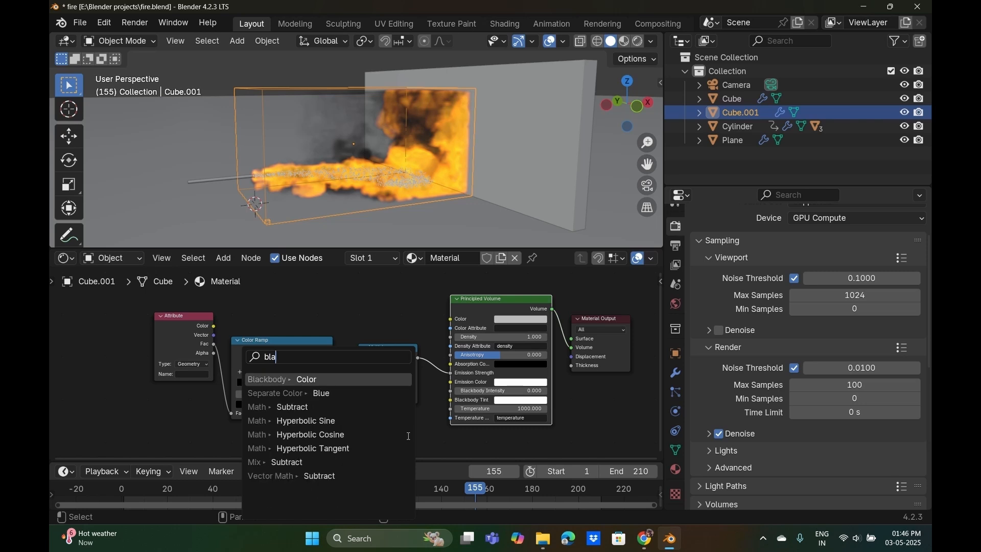
{"action": "type", "text": "ckbody"}
{"action": "key", "text": "Return"}
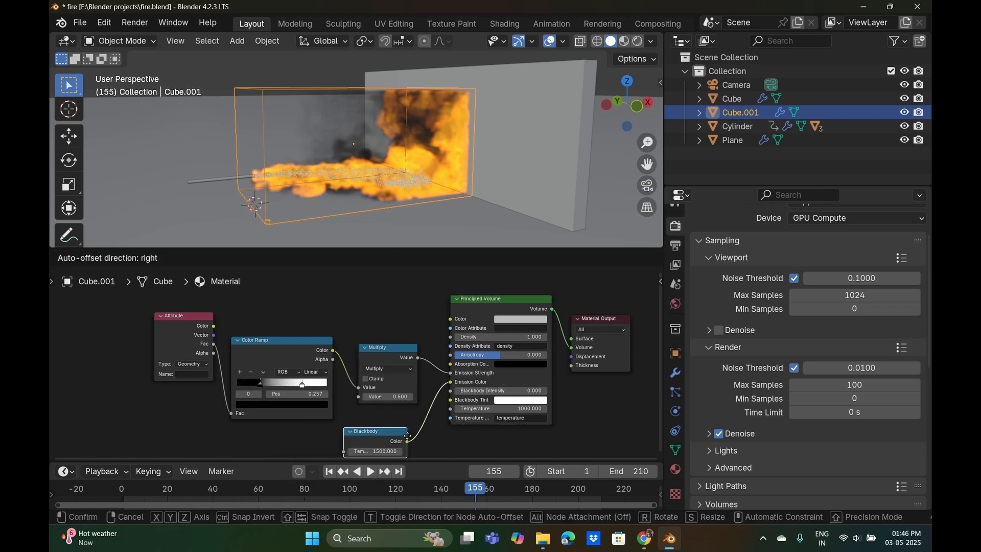
{"action": "left_click", "coordinate": [353, 436]}
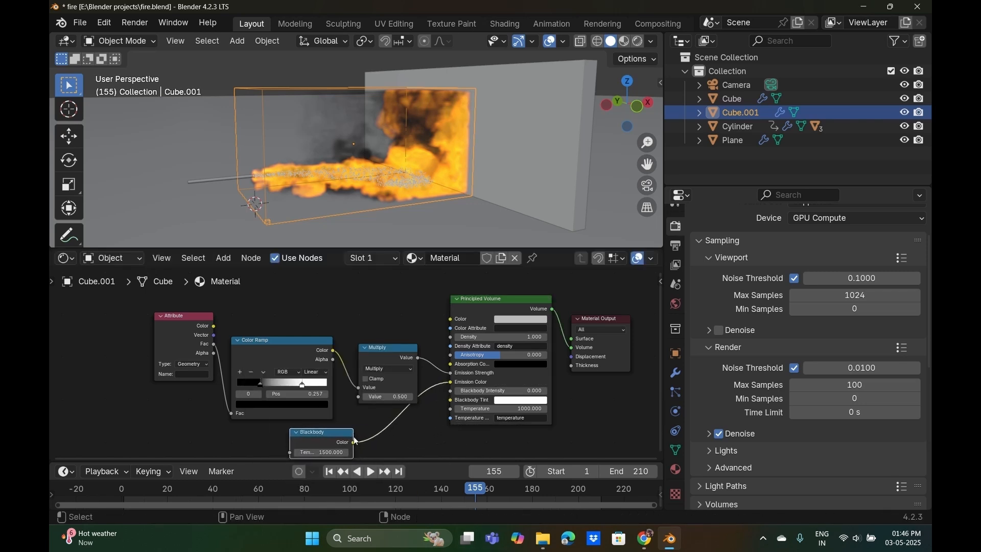
{"action": "middle_click_drag", "start_coordinate": [418, 430], "coordinate": [386, 378]}
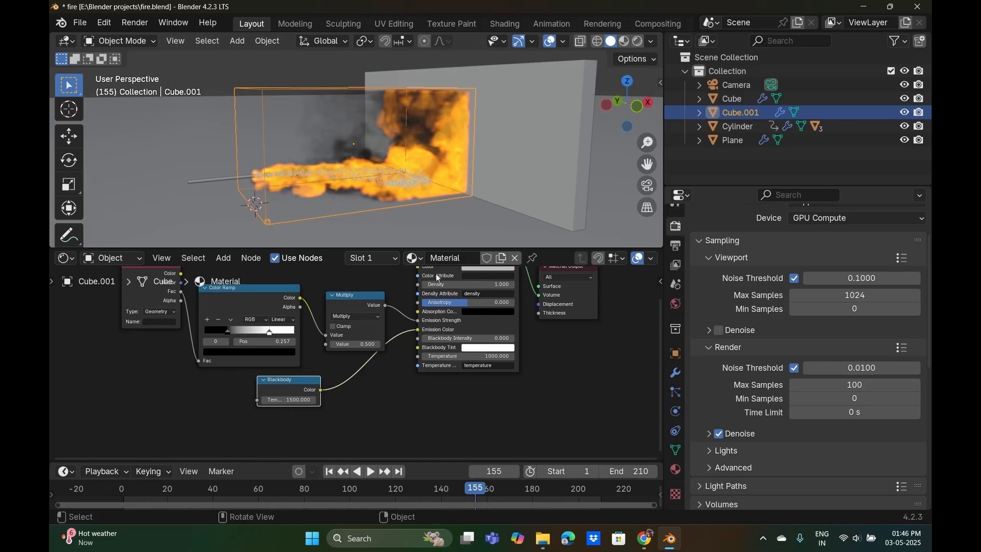
{"action": "left_click_drag", "start_coordinate": [291, 399], "coordinate": [285, 398]}
Insert a Hue/Saturation/Value node between the Blackbody node and the Principled Volume's Emission Color.
{"action": "key", "text": "shift+a"}
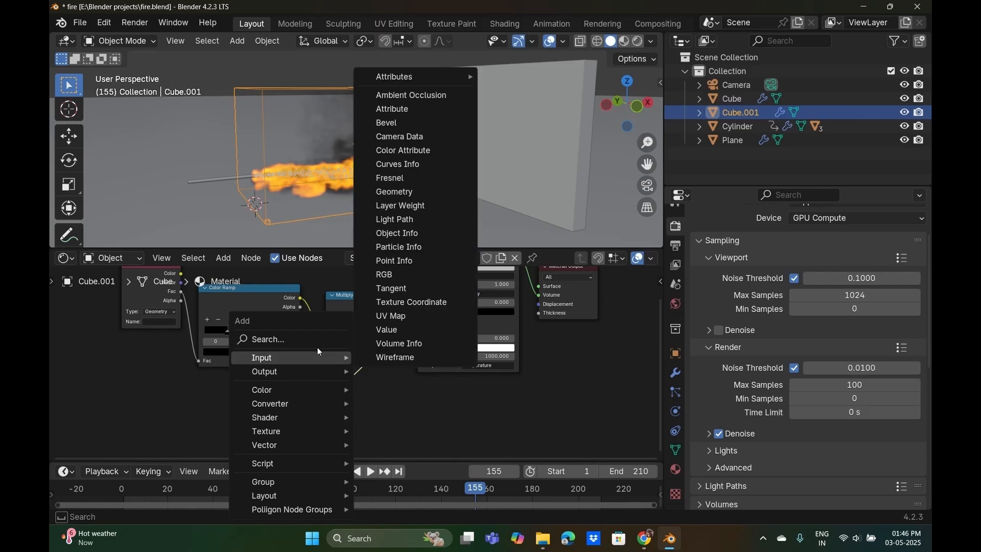
{"action": "type", "text": "hu"}
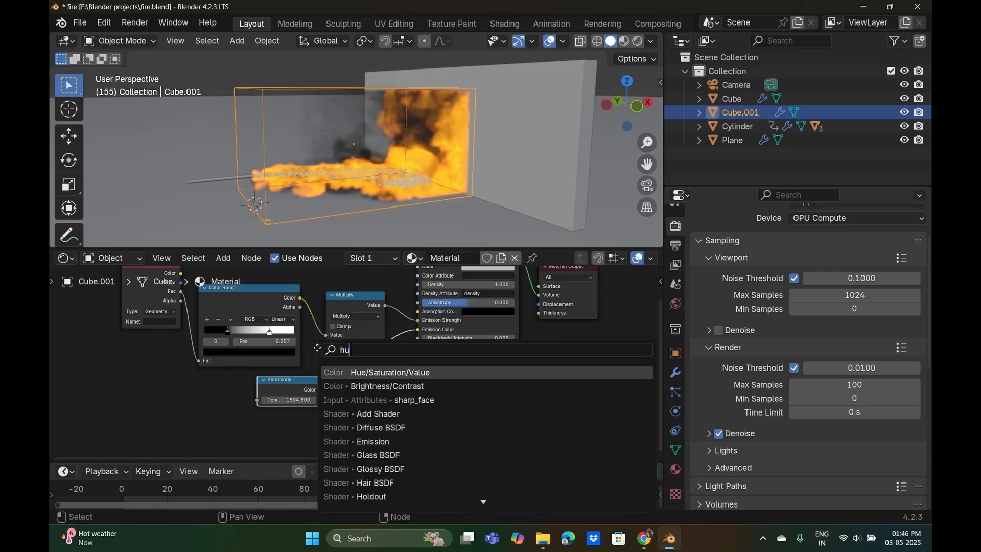
{"action": "key", "text": "Return"}
{"action": "left_click", "coordinate": [374, 394]}
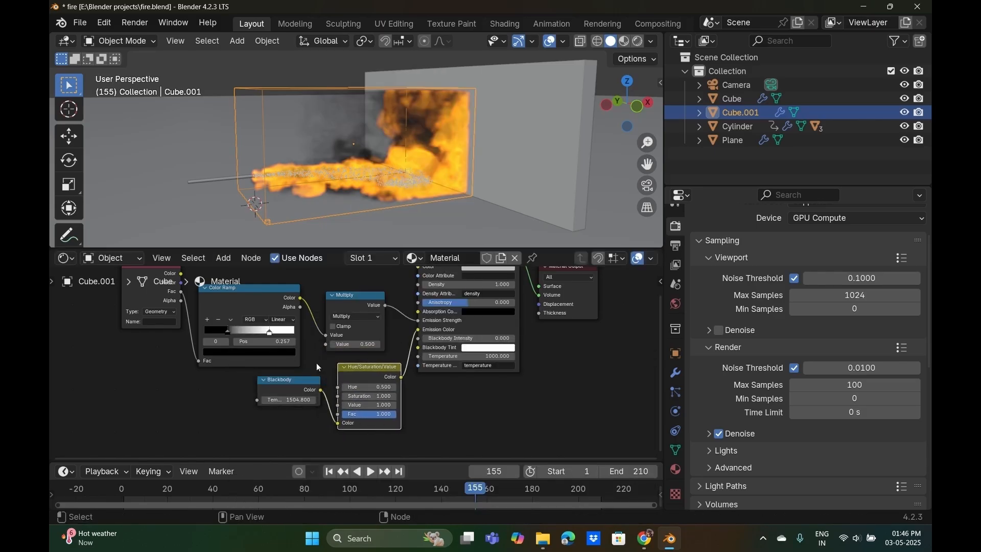
Set the Hue/Saturation/Value node's hue to 1 and saturation to 1.8, and switch the viewport to rendered shading.
{"action": "left_click", "coordinate": [373, 386]}
{"action": "type", "text": "1"}
{"action": "key", "text": "Return"}
{"action": "left_click", "coordinate": [374, 395]}
{"action": "type", "text": "1.8"}
{"action": "key", "text": "Return"}
{"action": "left_click", "coordinate": [344, 404]}
{"action": "left_click", "coordinate": [637, 42]}
{"action": "middle_click_drag", "start_coordinate": [521, 126], "coordinate": [497, 132]}
Add a sun light to the scene and raise it about 37 m along the Z axis.
{"action": "key", "text": "shift+a"}
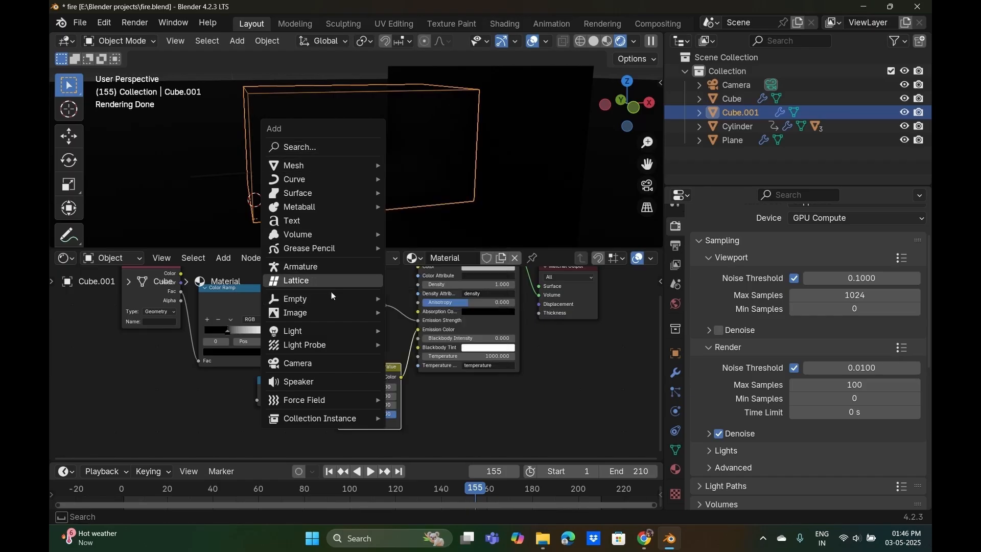
{"action": "mouse_move", "coordinate": [333, 332]}
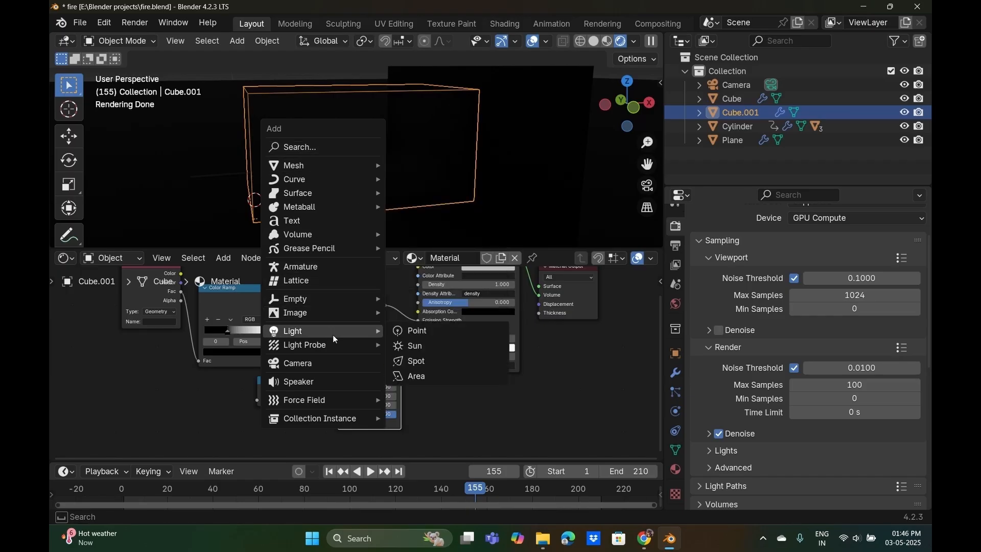
{"action": "left_click", "coordinate": [419, 347]}
{"action": "scroll", "coordinate": [326, 187], "scroll_direction": "down", "scroll_amount": 4}
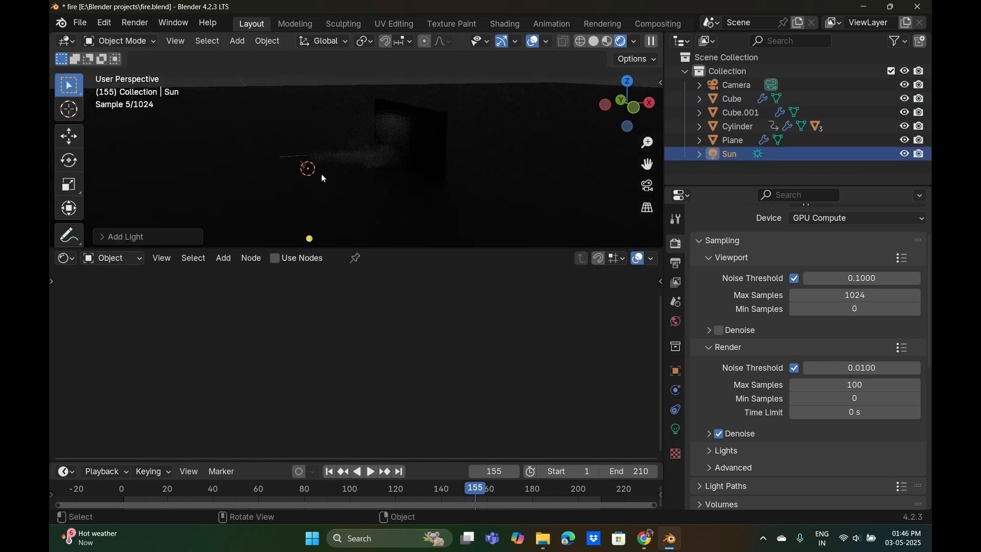
{"action": "key", "text": "g"}
{"action": "key", "text": "z"}
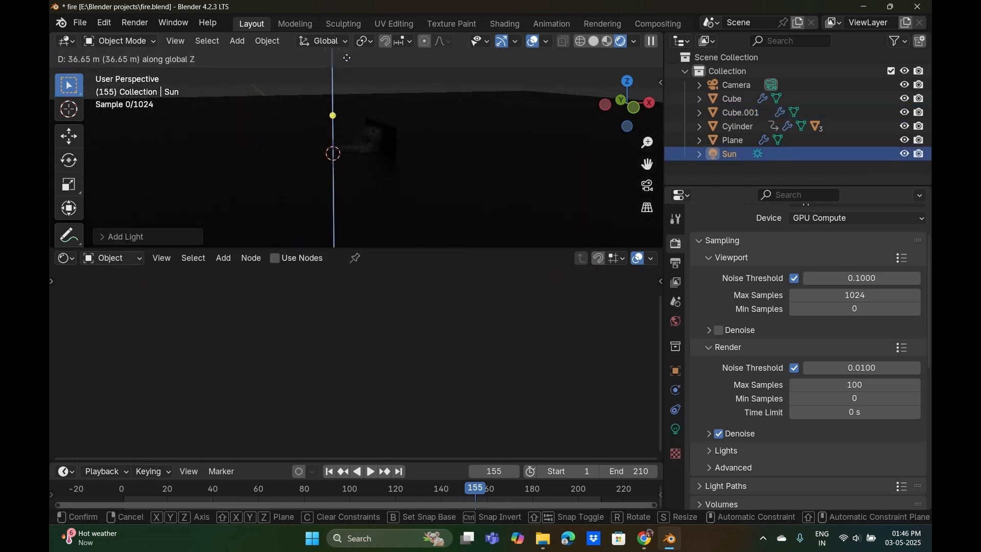
{"action": "left_click", "coordinate": [347, 55]}
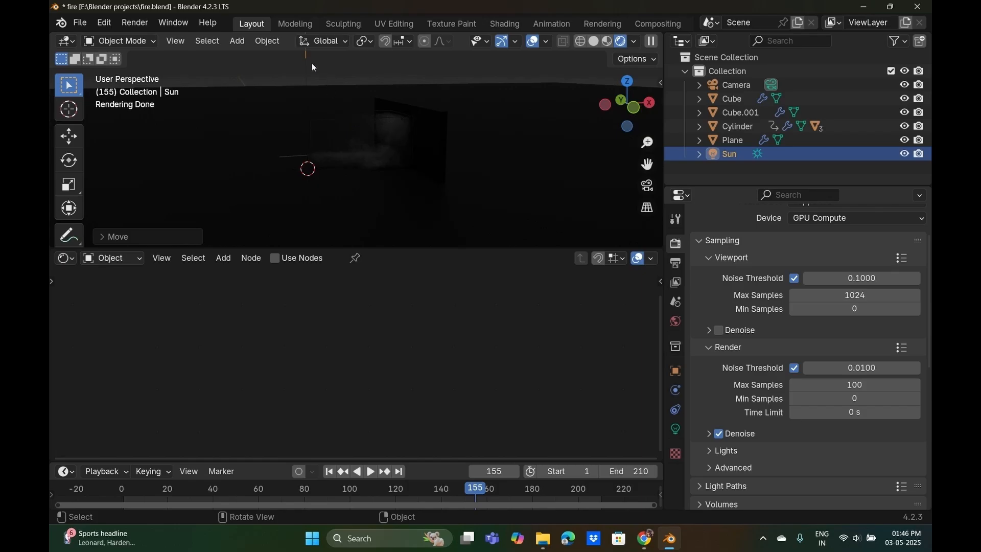
{"action": "scroll", "coordinate": [311, 64], "scroll_direction": "down", "scroll_amount": 3}
{"action": "left_click_drag", "start_coordinate": [328, 92], "coordinate": [344, 94]}
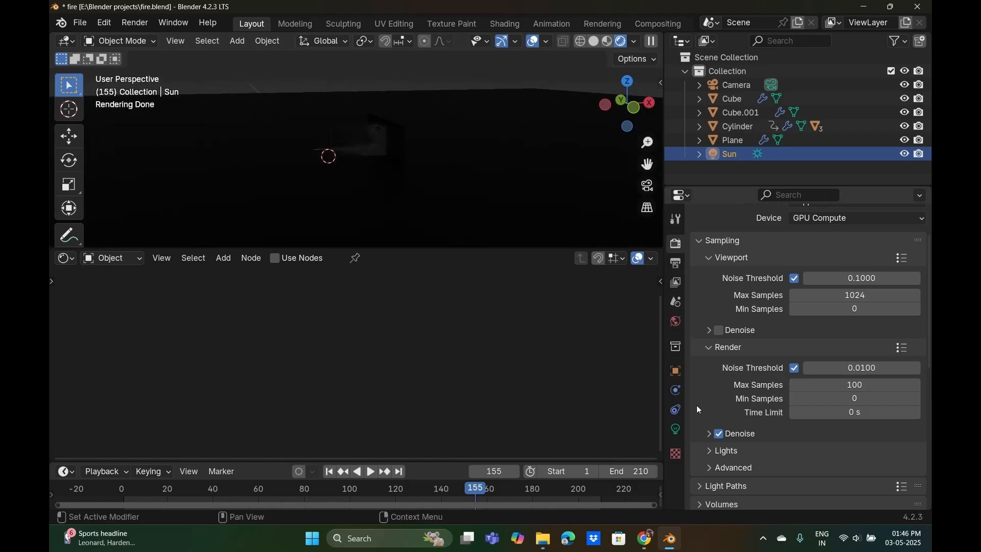
Set the sun light's strength to 10 and play the animation in rendered view, stopping at frame 123.
{"action": "left_click", "coordinate": [675, 429]}
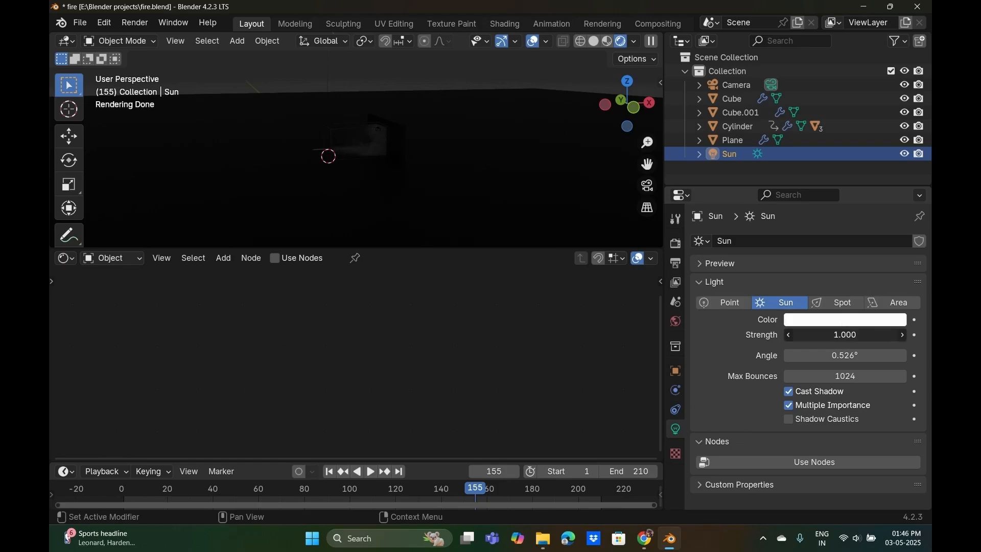
{"action": "mouse_move", "coordinate": [844, 335]}
{"action": "left_mouse_down"}
{"action": "mouse_move", "coordinate": [893, 335]}
{"action": "mouse_move", "coordinate": [847, 335]}
{"action": "left_mouse_up"}
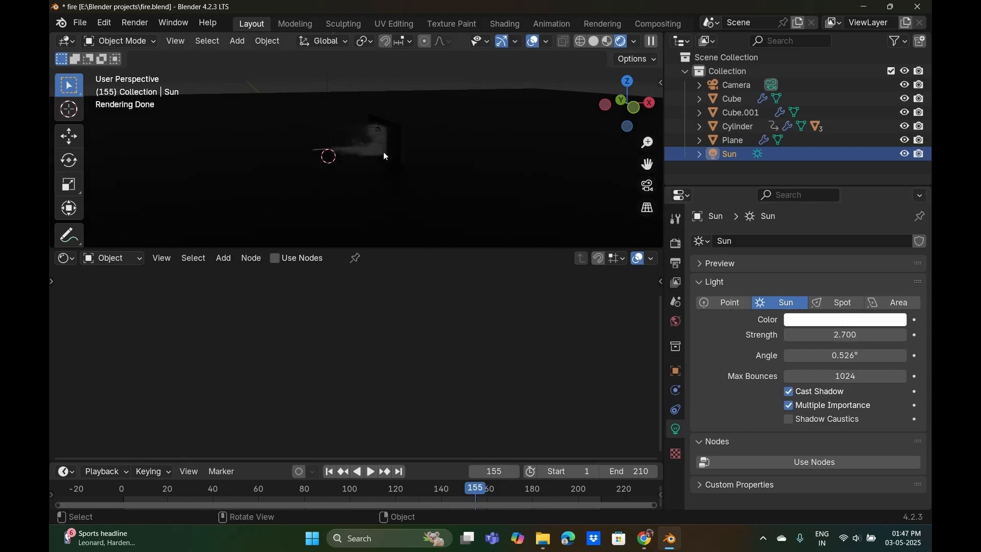
{"action": "scroll", "coordinate": [374, 152], "scroll_direction": "up", "scroll_amount": 8}
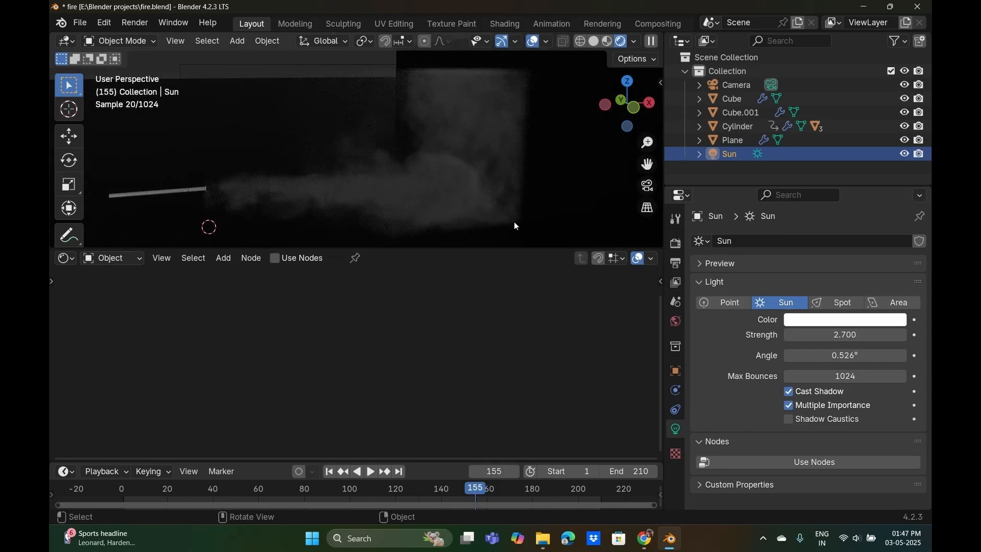
{"action": "middle_click_drag", "start_coordinate": [348, 197], "coordinate": [237, 241], "text": "shift"}
{"action": "key", "text": "space"}
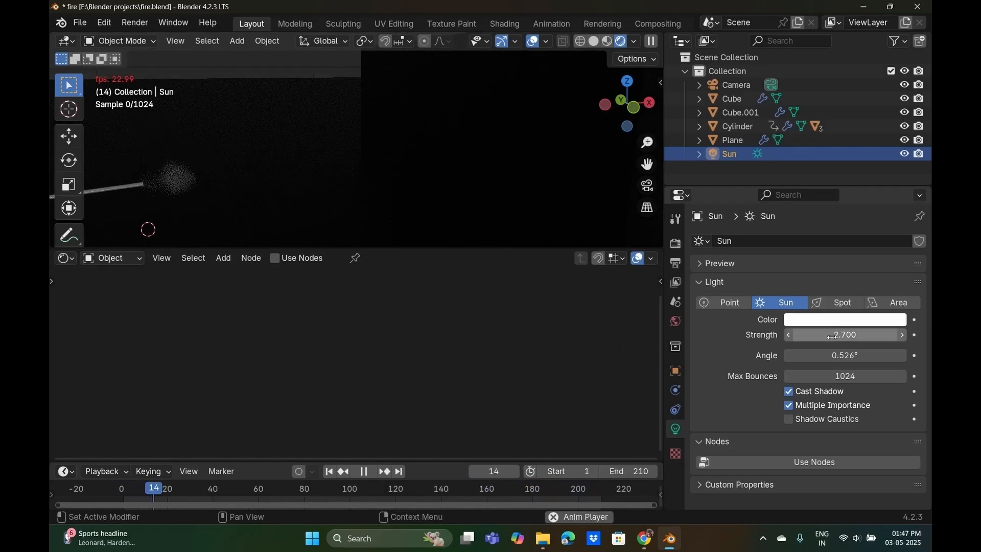
{"action": "left_click_drag", "start_coordinate": [833, 336], "coordinate": [940, 336]}
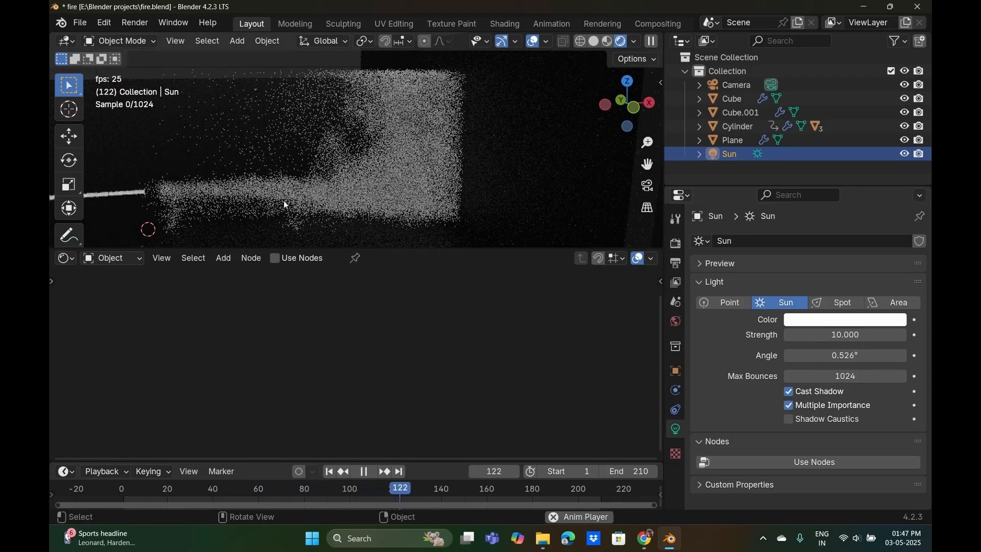
{"action": "key", "text": "space"}
Select the domain and the ground plane together, then delete the Principled BSDF node from Material.002.
{"action": "middle_click_drag", "start_coordinate": [373, 196], "coordinate": [347, 180]}
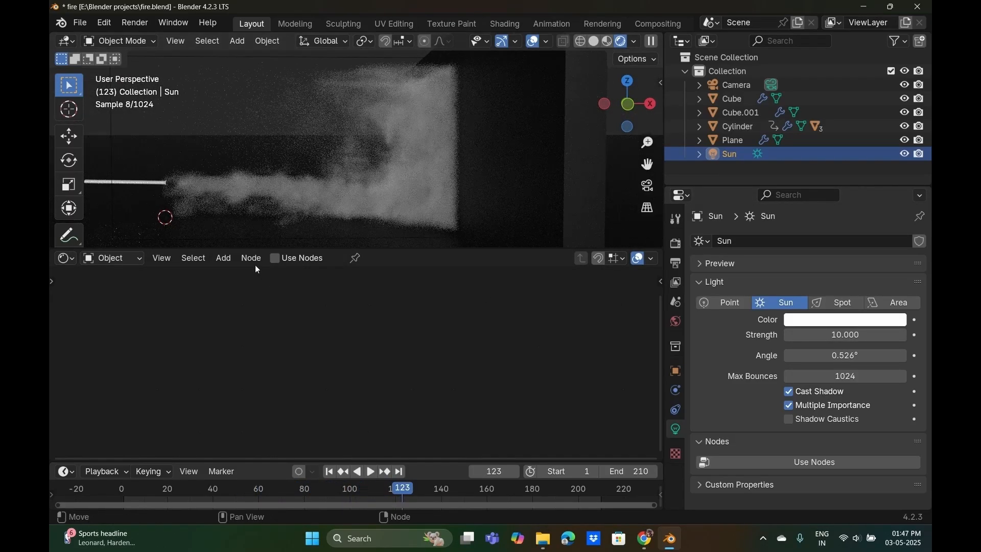
{"action": "left_click", "coordinate": [292, 123]}
{"action": "left_click", "coordinate": [263, 60]}
{"action": "left_click_drag", "start_coordinate": [264, 60], "coordinate": [313, 100]}
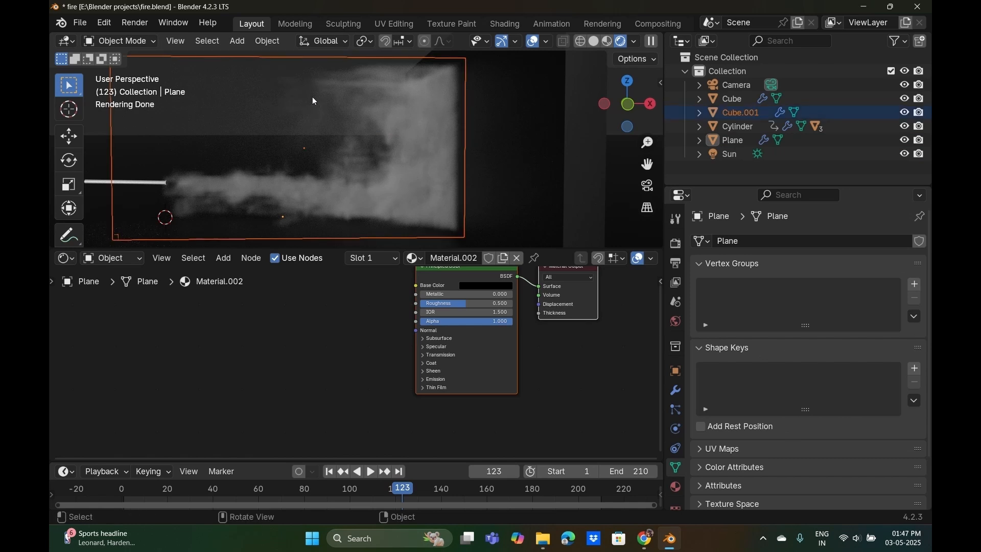
{"action": "middle_click_drag", "start_coordinate": [360, 314], "coordinate": [382, 359]}
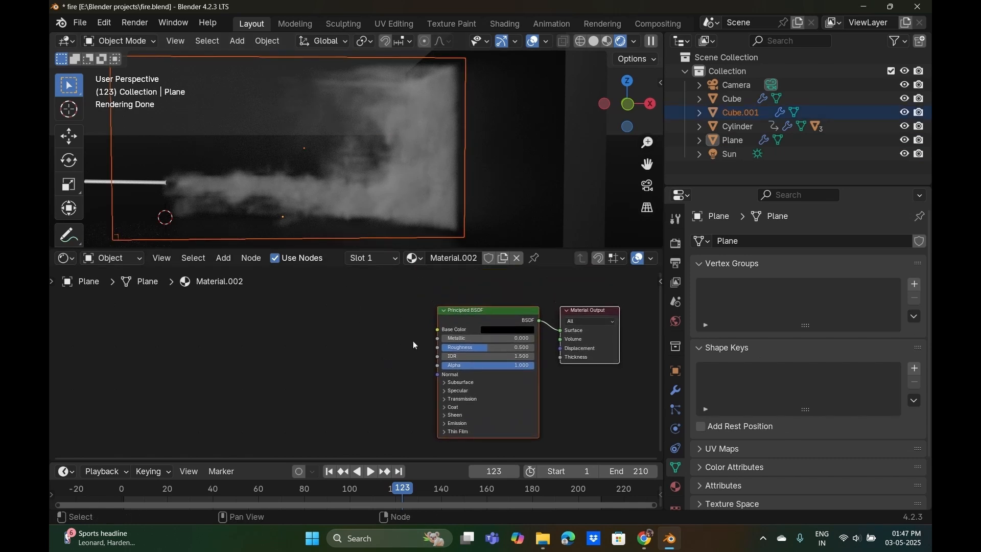
{"action": "scroll", "coordinate": [241, 120], "scroll_direction": "down", "scroll_amount": 3}
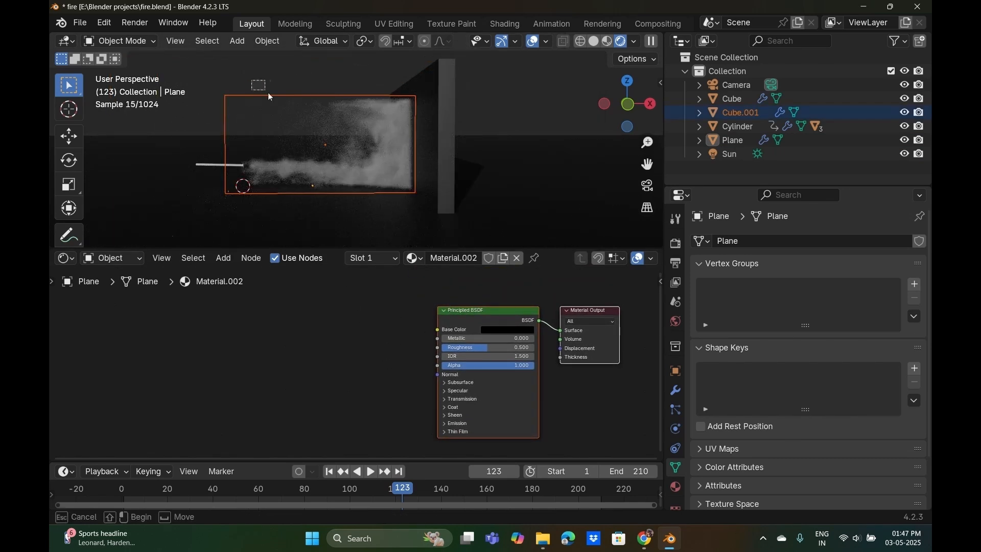
{"action": "scroll", "coordinate": [284, 134], "scroll_direction": "up", "scroll_amount": 5}
{"action": "scroll", "coordinate": [470, 320], "scroll_direction": "down", "scroll_amount": 1}
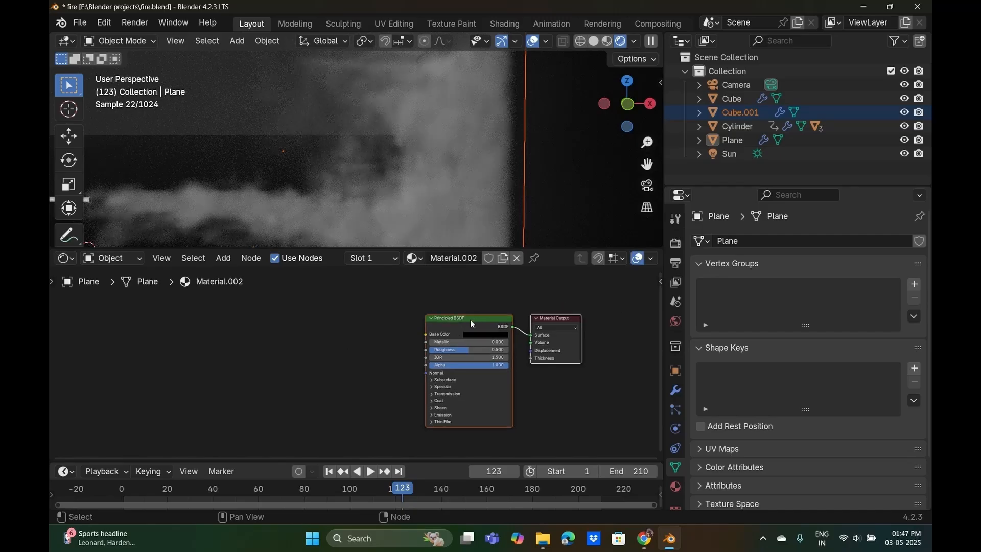
{"action": "key", "text": "x"}
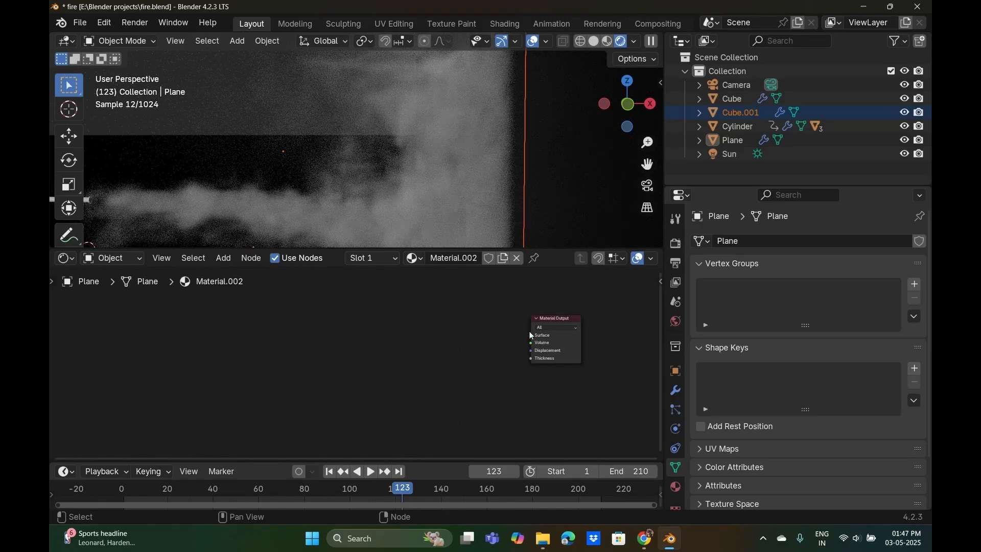
Connect a new Principled Volume node to the Volume input of the Material Output in Material.002.
{"action": "left_click_drag", "start_coordinate": [531, 345], "coordinate": [429, 363]}
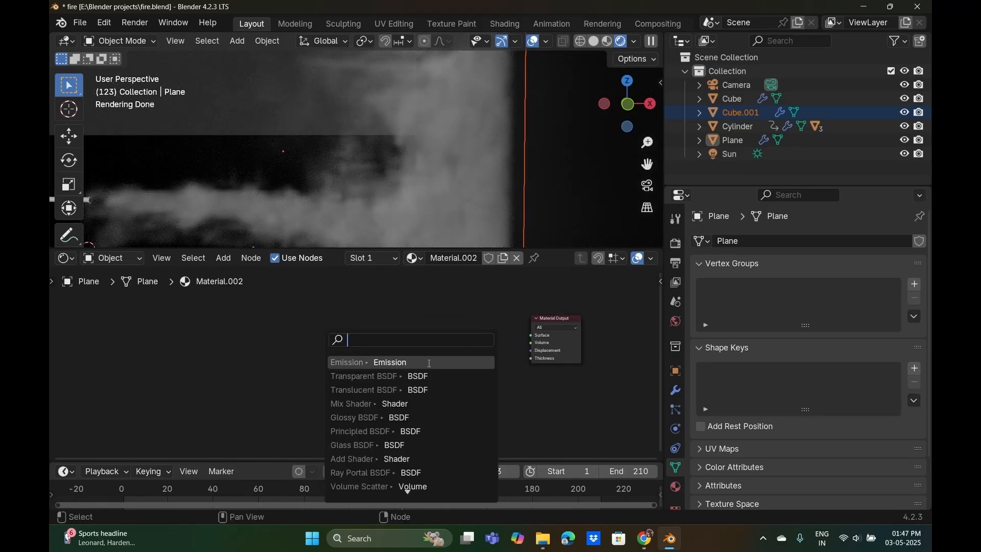
{"action": "type", "text": "princi"}
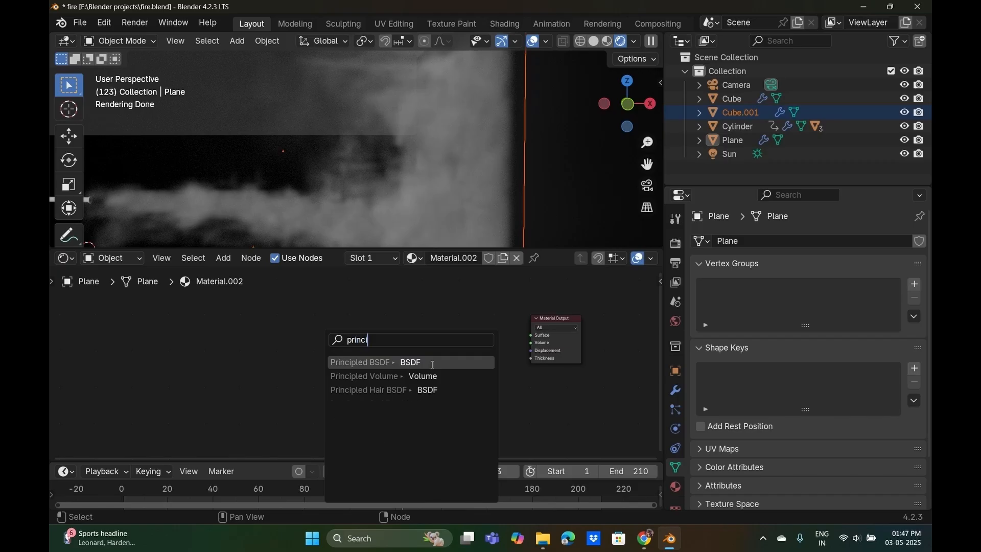
{"action": "type", "text": "pal"}
{"action": "left_click", "coordinate": [422, 376]}
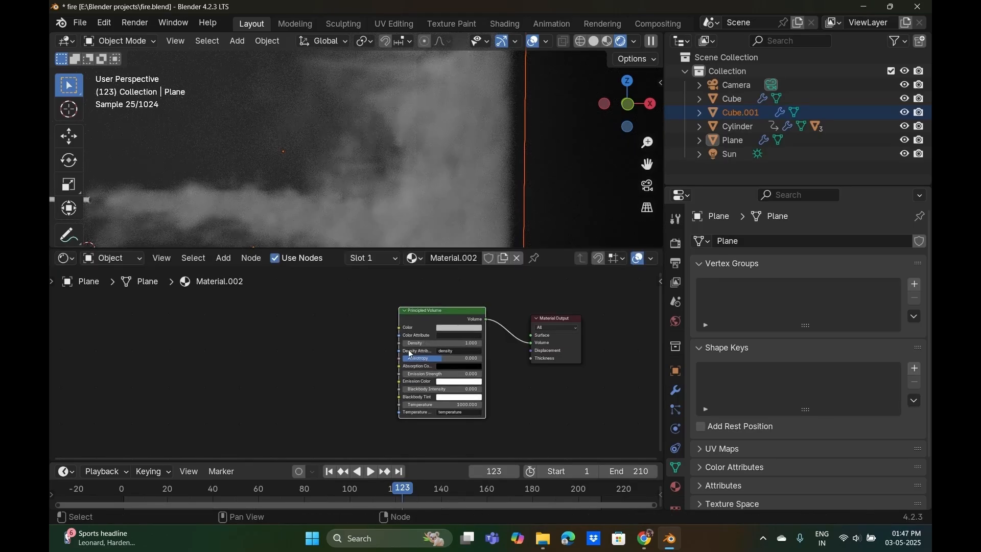
{"action": "scroll", "coordinate": [338, 197], "scroll_direction": "down", "scroll_amount": 1}
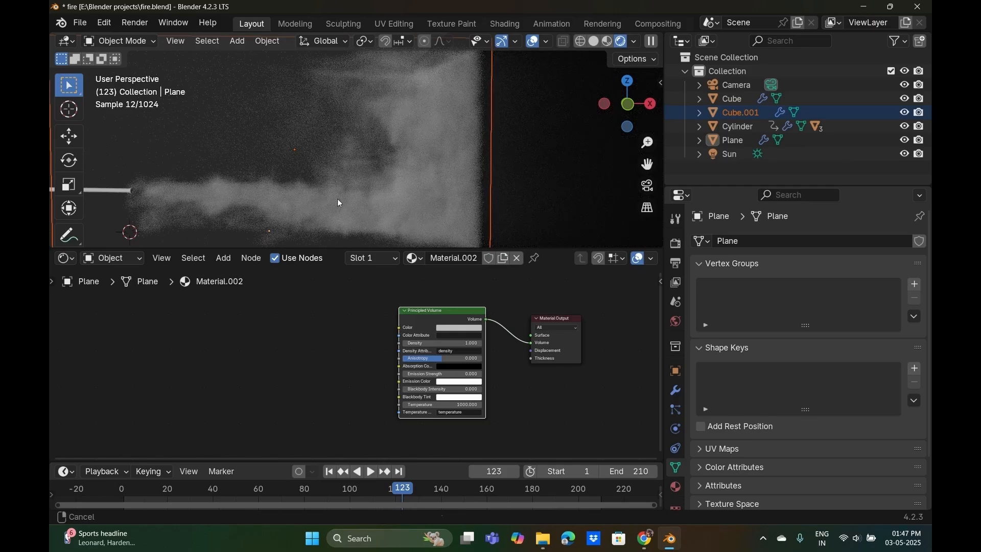
{"action": "middle_click_drag", "start_coordinate": [337, 198], "coordinate": [369, 191], "text": "shift"}
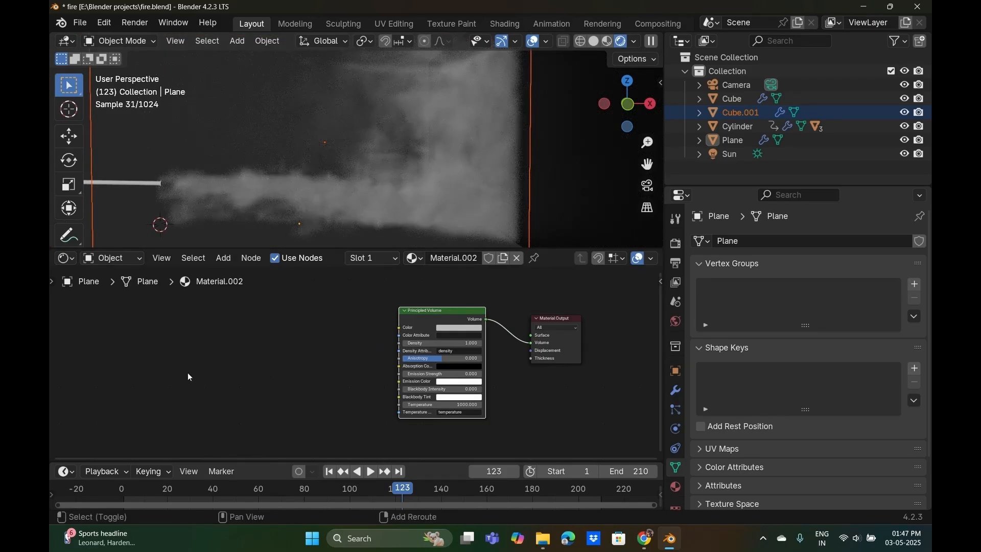
Add an Attribute node well before the Principled Volume node in Material.002.
{"action": "key", "text": "shift+a"}
{"action": "type", "text": "attribut"}
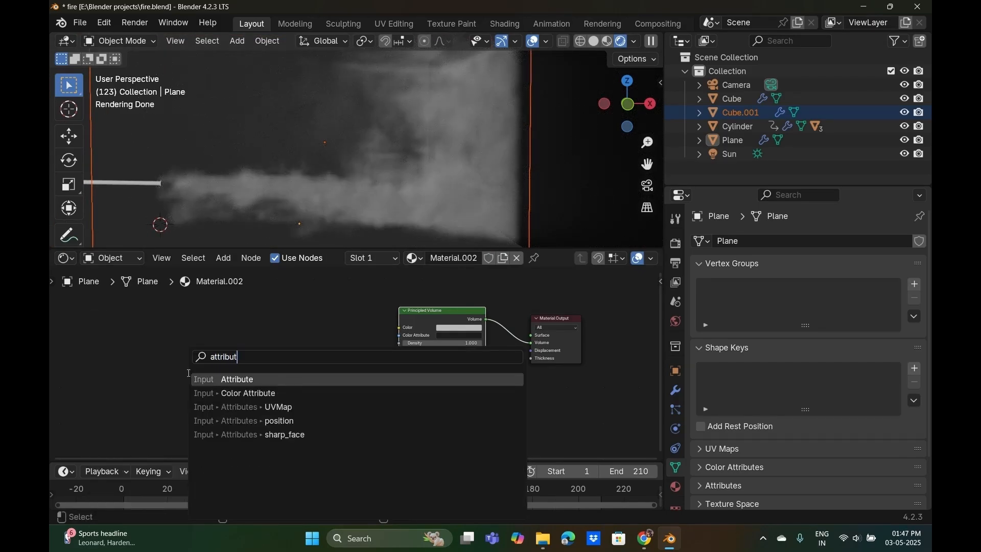
{"action": "key", "text": "Return"}
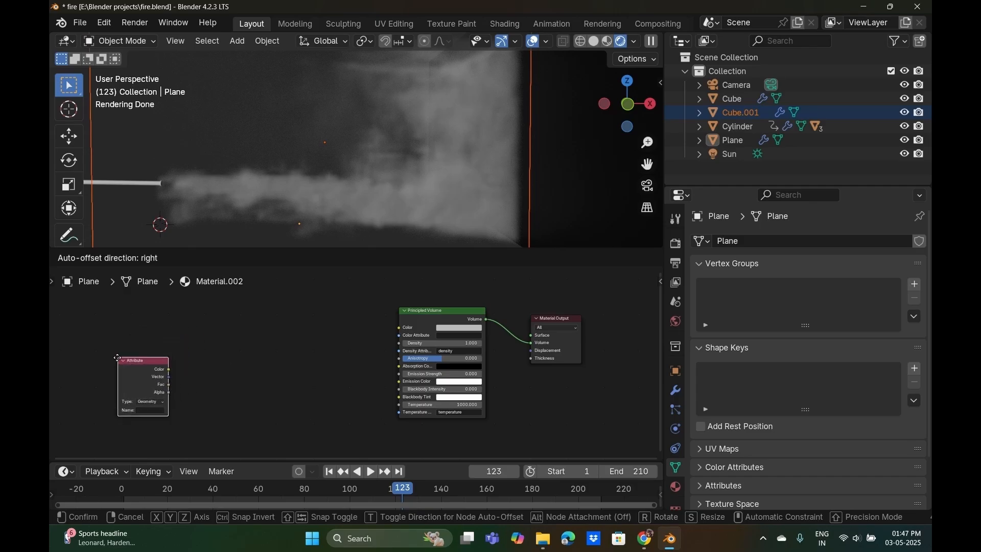
{"action": "left_click", "coordinate": [118, 359]}
Connect a new Color Ramp node to the Attribute node's Fac output.
{"action": "left_click_drag", "start_coordinate": [167, 377], "coordinate": [188, 367]}
{"action": "type", "text": "color"}
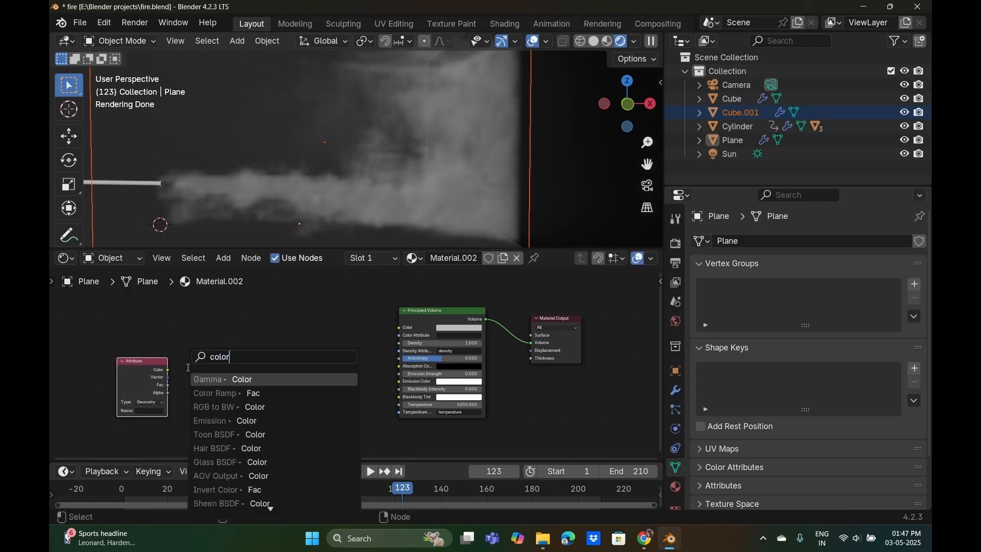
{"action": "type", "text": " ra"}
{"action": "key", "text": "Return"}
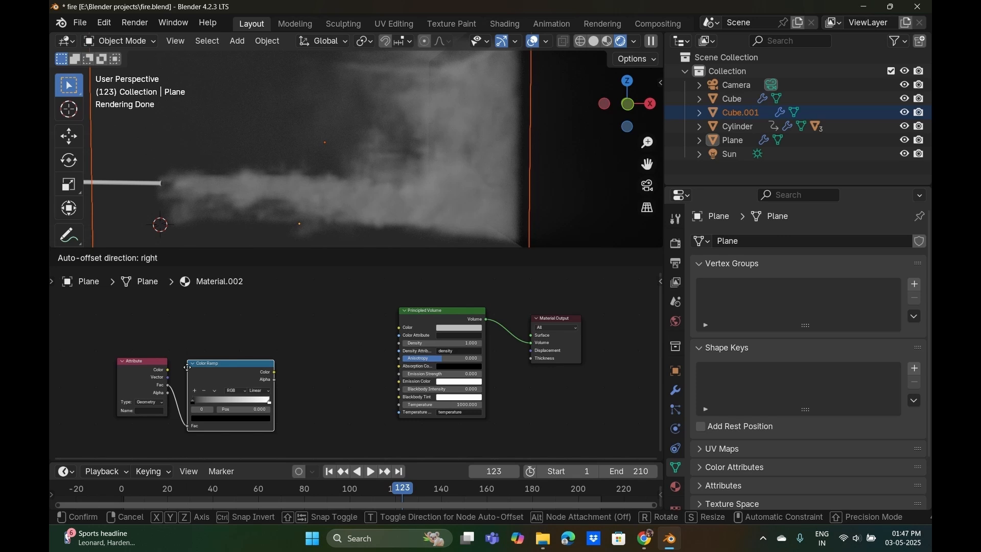
{"action": "left_click", "coordinate": [187, 367]}
Add a Multiply math node after the Color Ramp and connect its value to the Principled Volume's Emission Strength.
{"action": "left_click_drag", "start_coordinate": [275, 372], "coordinate": [305, 367]}
{"action": "type", "text": "multi"}
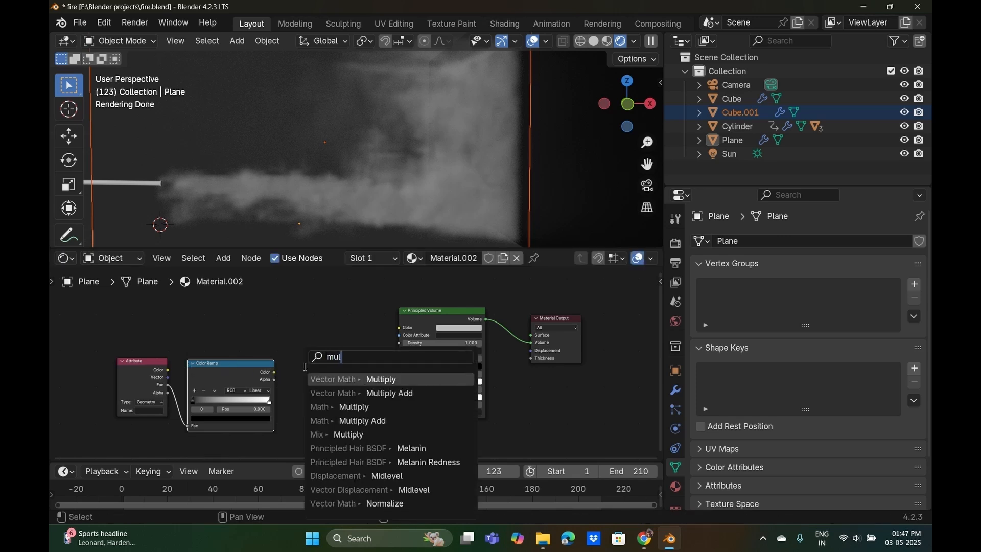
{"action": "key", "text": "Down"}
{"action": "key", "text": "Down"}
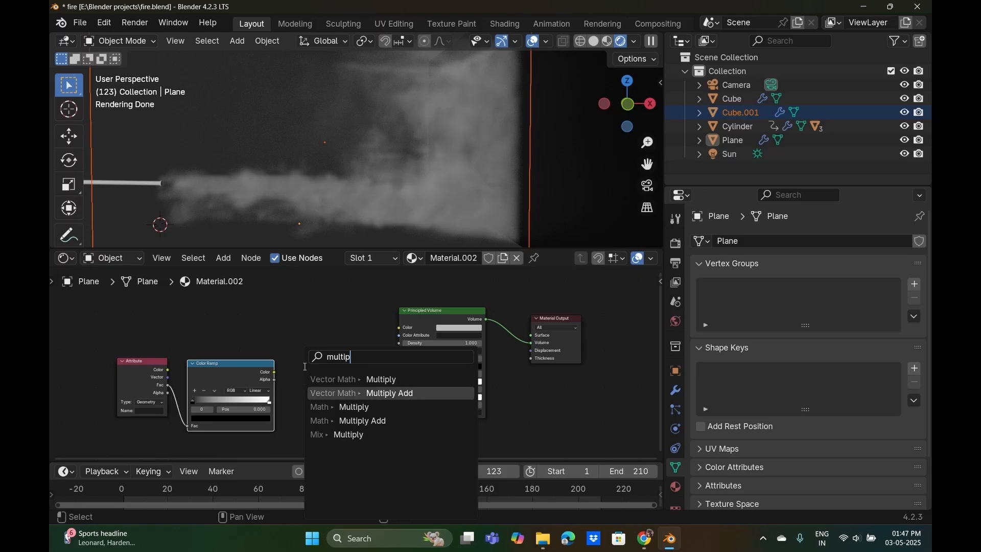
{"action": "key", "text": "Return"}
{"action": "left_click", "coordinate": [305, 370]}
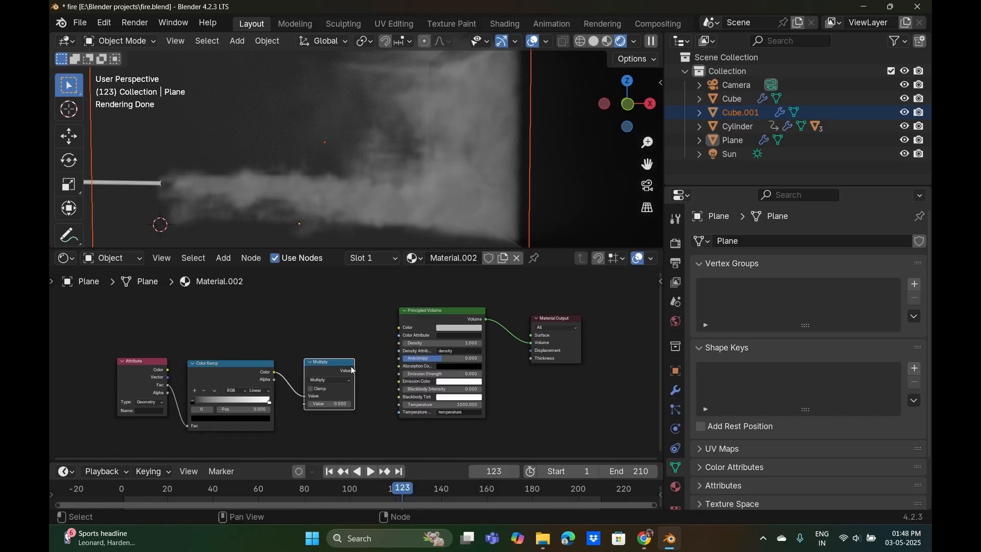
{"action": "left_click_drag", "start_coordinate": [355, 371], "coordinate": [397, 373]}
Shift the Color Ramp's black stop inward and make its third stop black to leave a narrow bright band.
{"action": "left_click_drag", "start_coordinate": [195, 404], "coordinate": [217, 407]}
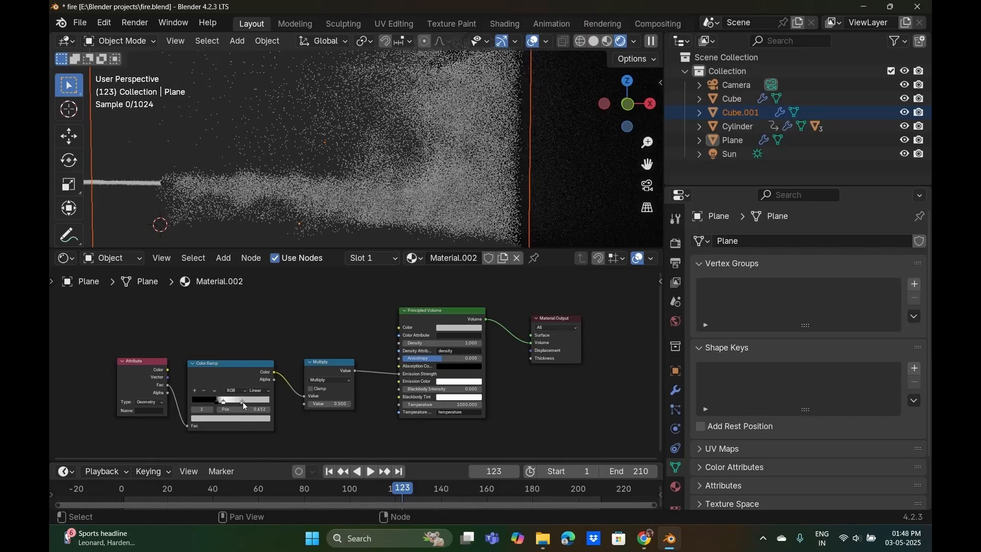
{"action": "left_click", "coordinate": [238, 419]}
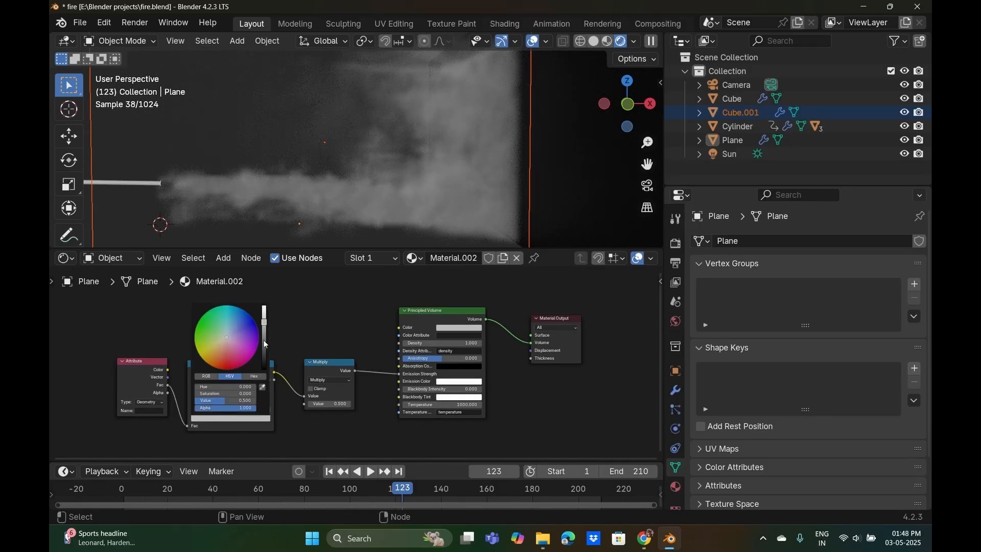
{"action": "left_click_drag", "start_coordinate": [265, 322], "coordinate": [264, 365]}
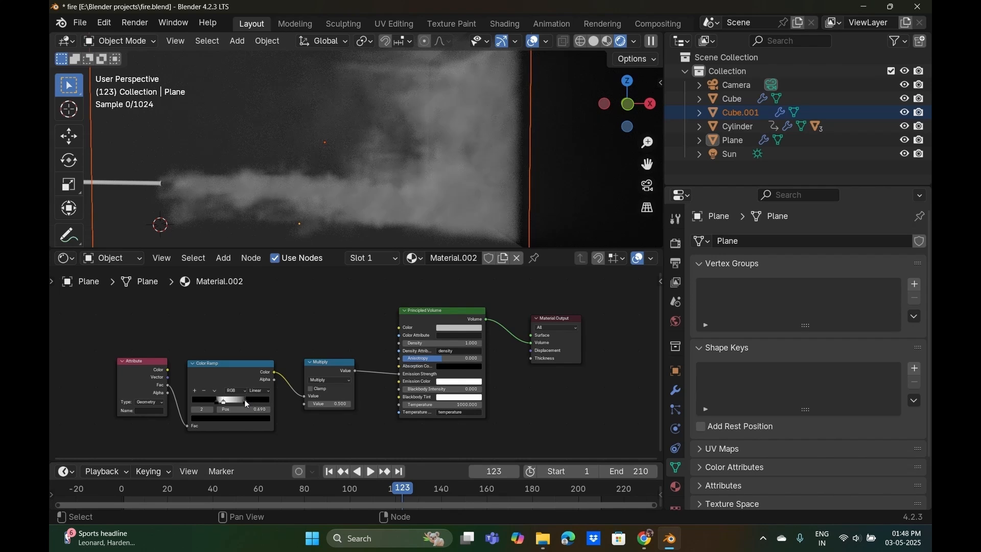
Pull the Color Ramp's outer black stop in close to the white one and briefly play the animation to check the flames.
{"action": "left_click_drag", "start_coordinate": [244, 400], "coordinate": [228, 400]}
{"action": "left_click", "coordinate": [217, 400]}
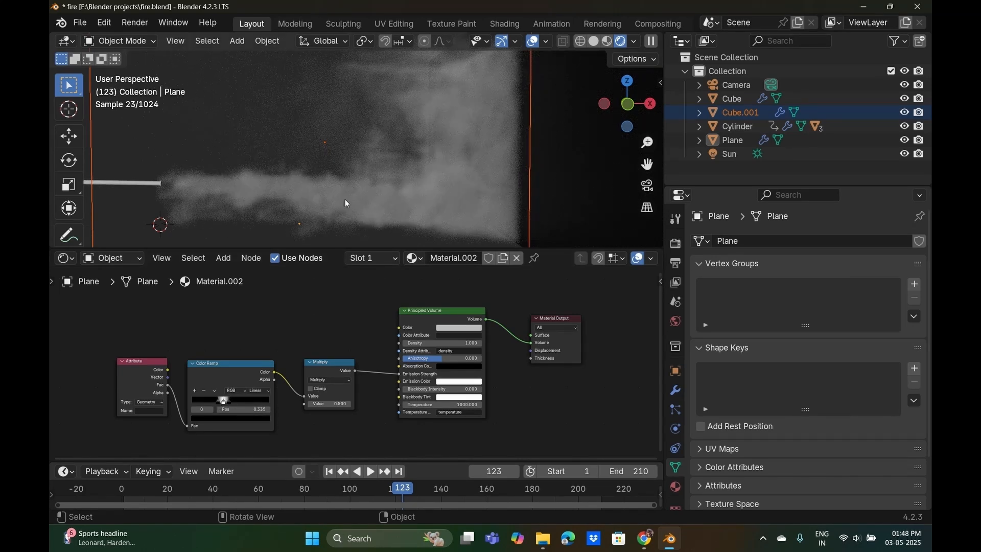
{"action": "key", "text": "space"}
{"action": "key", "text": "space"}
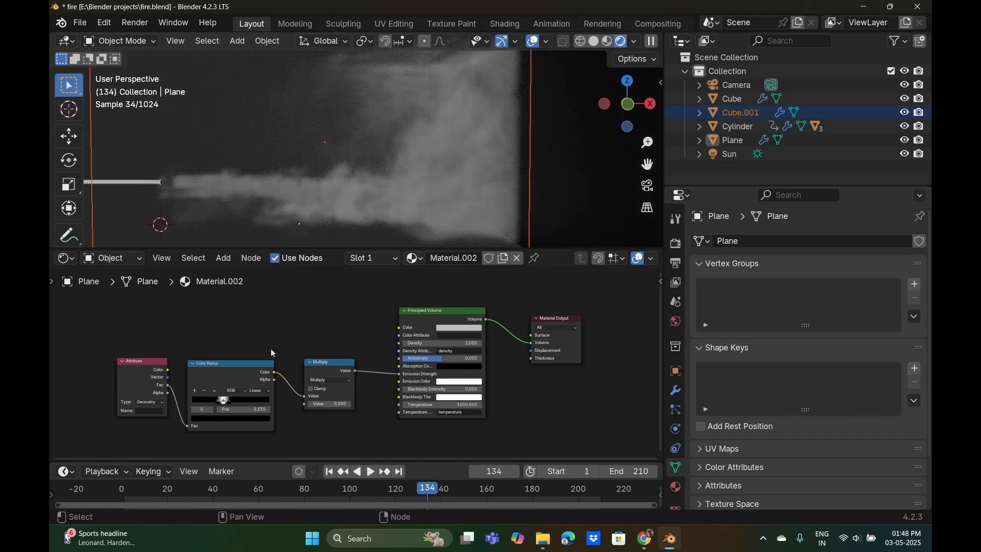
Tighten the Color Ramp's bright band near its centre, with the last stop at 0.523, and set the Multiply value to 17.
{"action": "left_click_drag", "start_coordinate": [217, 399], "coordinate": [219, 400]}
{"action": "left_click_drag", "start_coordinate": [223, 400], "coordinate": [228, 405]}
{"action": "left_click", "coordinate": [227, 401]}
{"action": "left_click", "coordinate": [228, 400]}
{"action": "left_click", "coordinate": [231, 400]}
{"action": "left_click_drag", "start_coordinate": [320, 403], "coordinate": [383, 402]}
Add a Blackbody node feeding the Principled Volume's Emission Color and place it below the Multiply node.
{"action": "left_click_drag", "start_coordinate": [399, 381], "coordinate": [333, 427]}
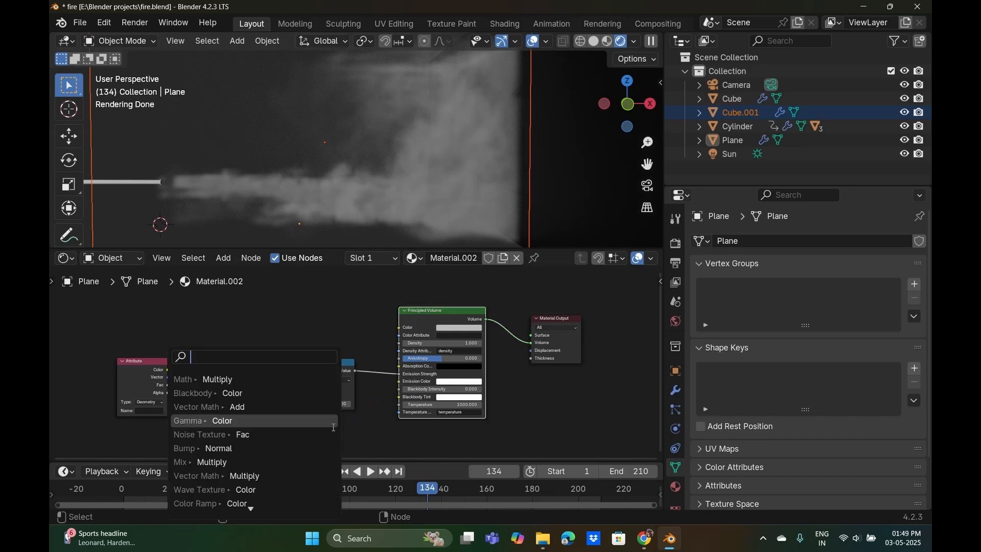
{"action": "type", "text": "blackbo"}
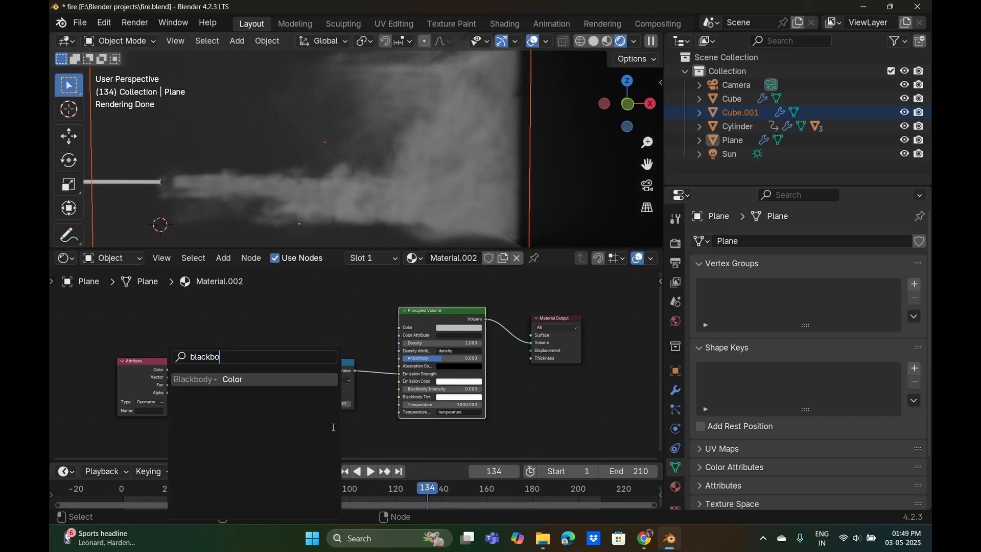
{"action": "type", "text": "dy"}
{"action": "key", "text": "Return"}
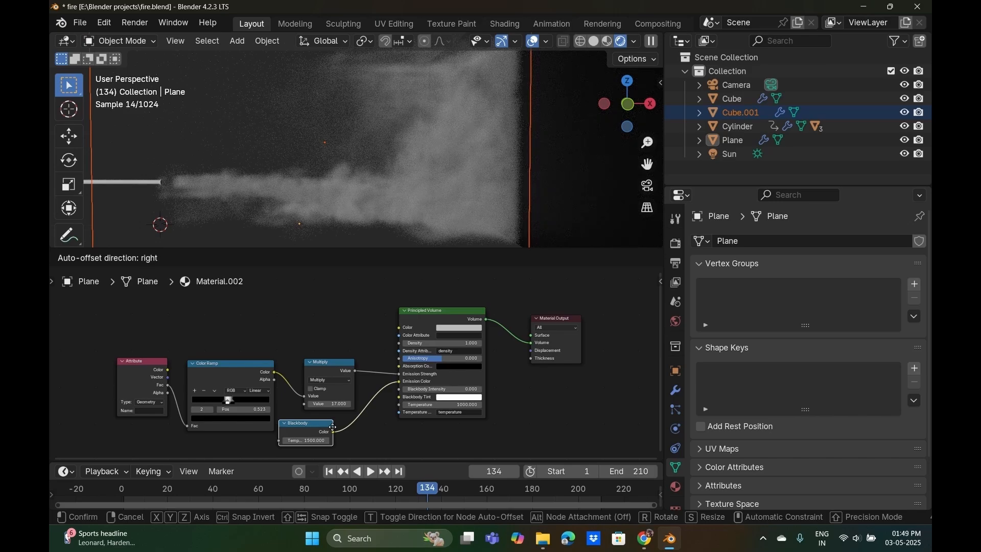
{"action": "left_click", "coordinate": [336, 434]}
{"action": "left_click_drag", "start_coordinate": [313, 444], "coordinate": [322, 444]}
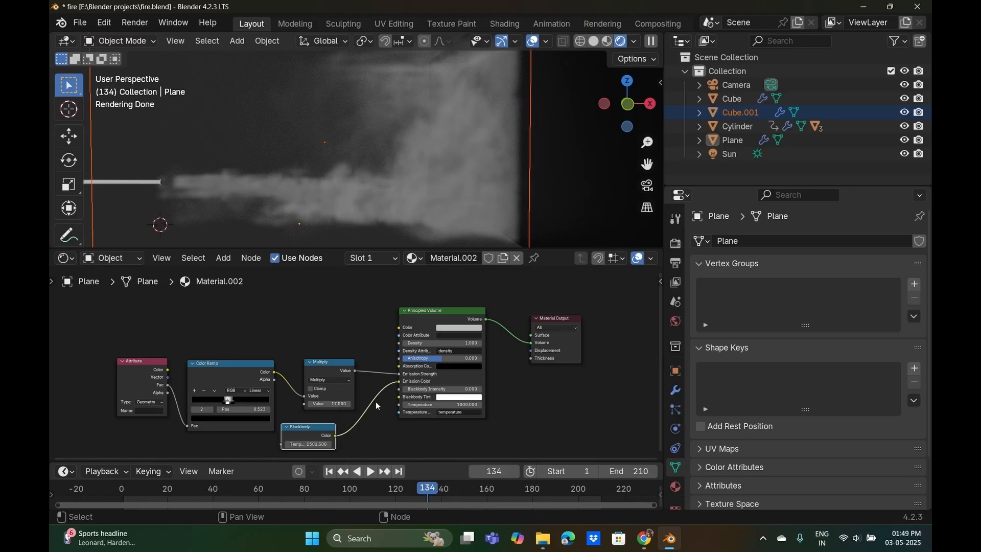
Insert a Hue/Saturation/Value node between the Blackbody node and the Emission Color input and adjust its hue and saturation.
{"action": "key", "text": "shift+a"}
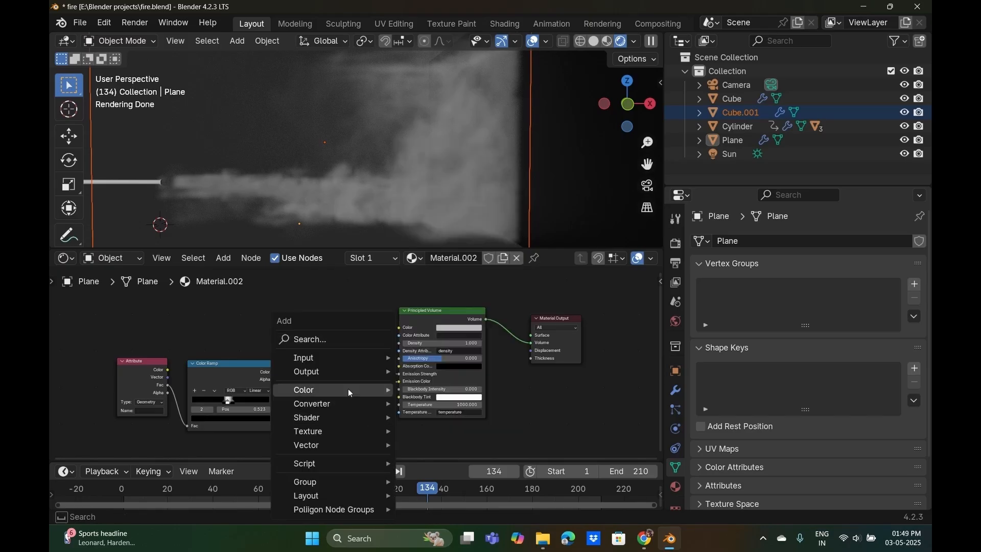
{"action": "left_click", "coordinate": [354, 339]}
{"action": "left_click", "coordinate": [408, 379]}
{"action": "left_click", "coordinate": [378, 417]}
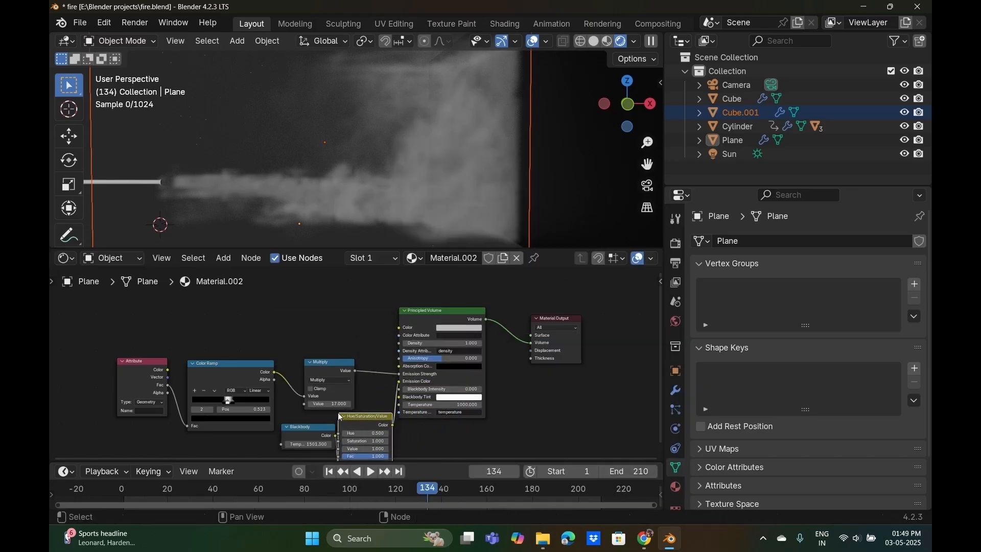
{"action": "left_click_drag", "start_coordinate": [372, 433], "coordinate": [343, 433]}
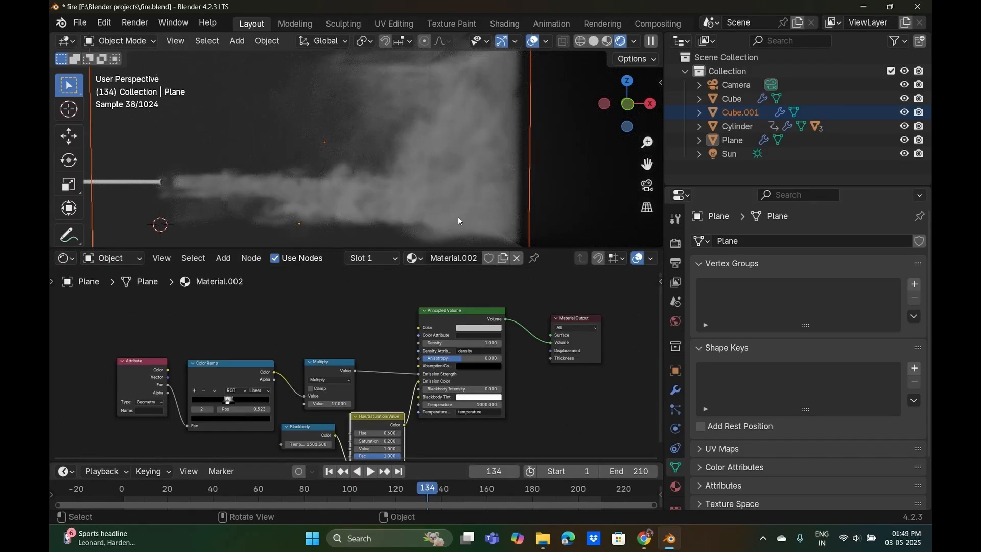
Compare the flames in solid, material preview and rendered viewport shading, ending in rendered shading.
{"action": "scroll", "coordinate": [426, 175], "scroll_direction": "down", "scroll_amount": 4}
{"action": "scroll", "coordinate": [412, 169], "scroll_direction": "up", "scroll_amount": 5}
{"action": "left_click", "coordinate": [595, 42]}
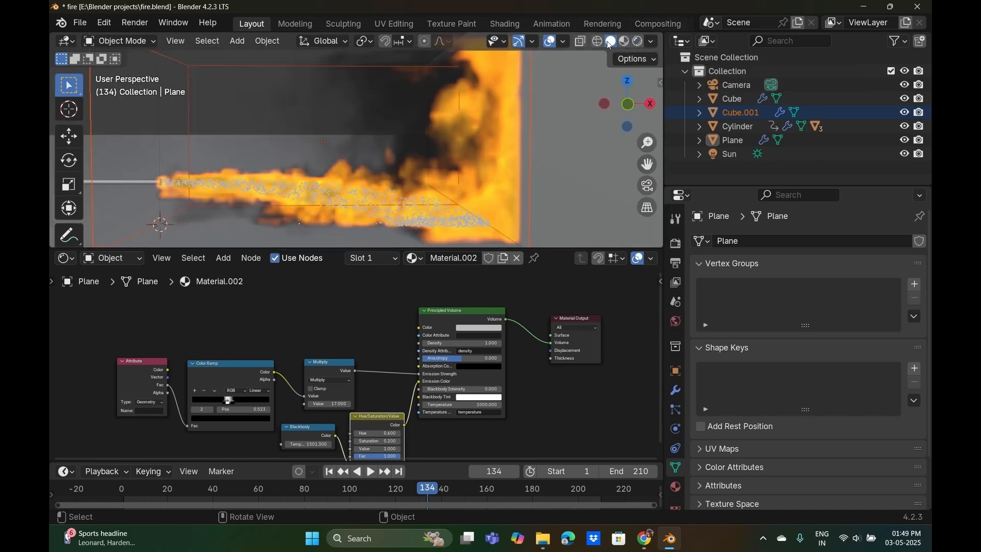
{"action": "left_click", "coordinate": [624, 42]}
{"action": "left_click", "coordinate": [638, 41]}
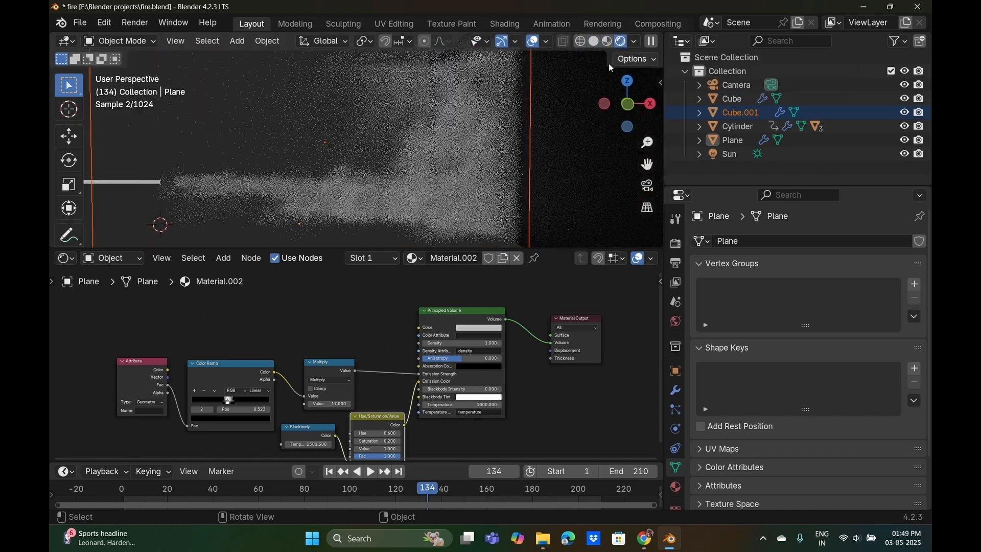
Examine the rendered smoke and flame volume inside the domain from different angles and distances.
{"action": "middle_click_drag", "start_coordinate": [346, 187], "coordinate": [353, 162]}
{"action": "left_click", "coordinate": [365, 105], "text": "shift"}
{"action": "scroll", "coordinate": [357, 114], "scroll_direction": "up", "scroll_amount": 3}
{"action": "left_click", "coordinate": [356, 78], "text": "shift"}
{"action": "scroll", "coordinate": [351, 82], "scroll_direction": "down", "scroll_amount": 4}
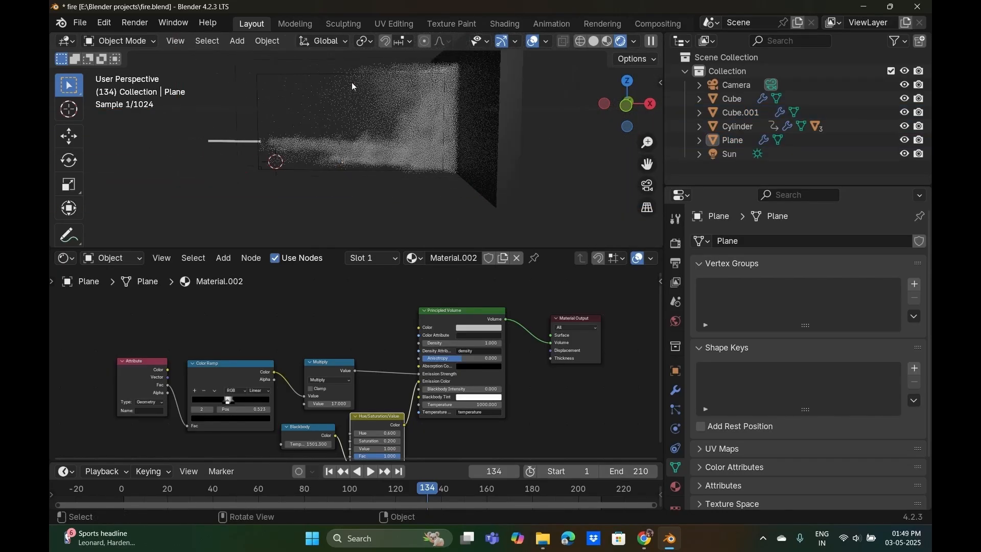
{"action": "scroll", "coordinate": [340, 107], "scroll_direction": "up", "scroll_amount": 5}
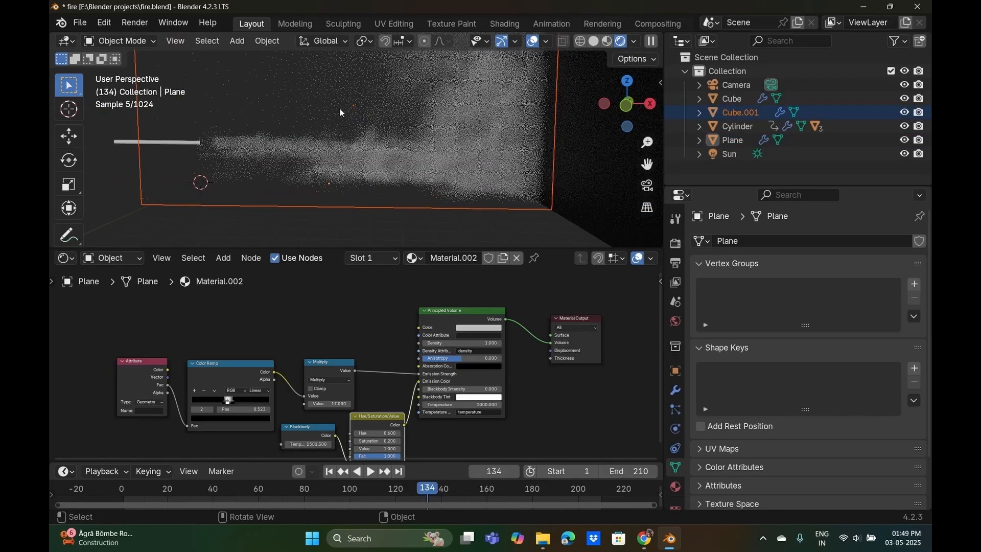
{"action": "middle_click_drag", "start_coordinate": [350, 121], "coordinate": [350, 160], "text": "shift"}
{"action": "scroll", "coordinate": [338, 127], "scroll_direction": "up", "scroll_amount": 1}
{"action": "scroll", "coordinate": [335, 160], "scroll_direction": "up", "scroll_amount": 2}
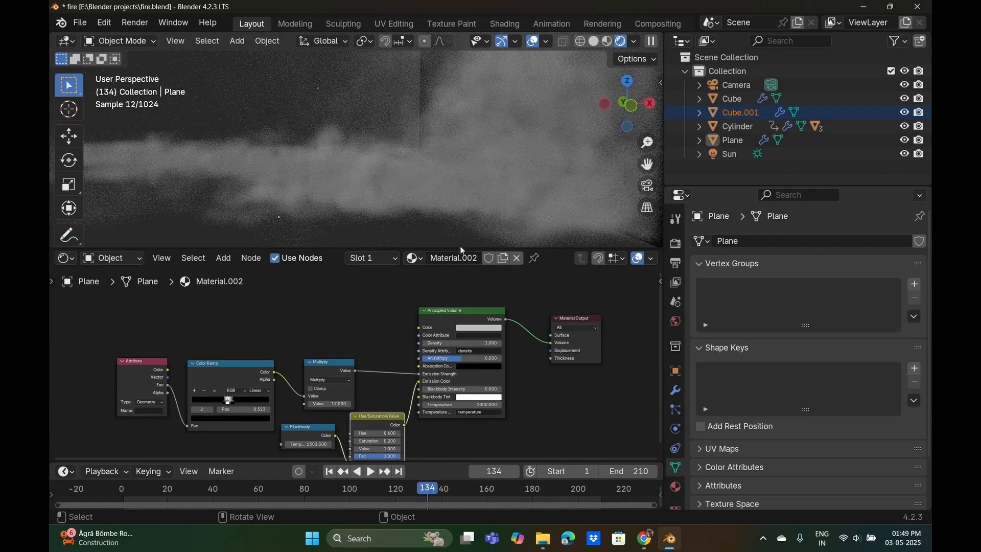
Connect the Attribute node's Color output to the Color Ramp's Fac input instead of its Fac output.
{"action": "scroll", "coordinate": [520, 303], "scroll_direction": "down", "scroll_amount": 8}
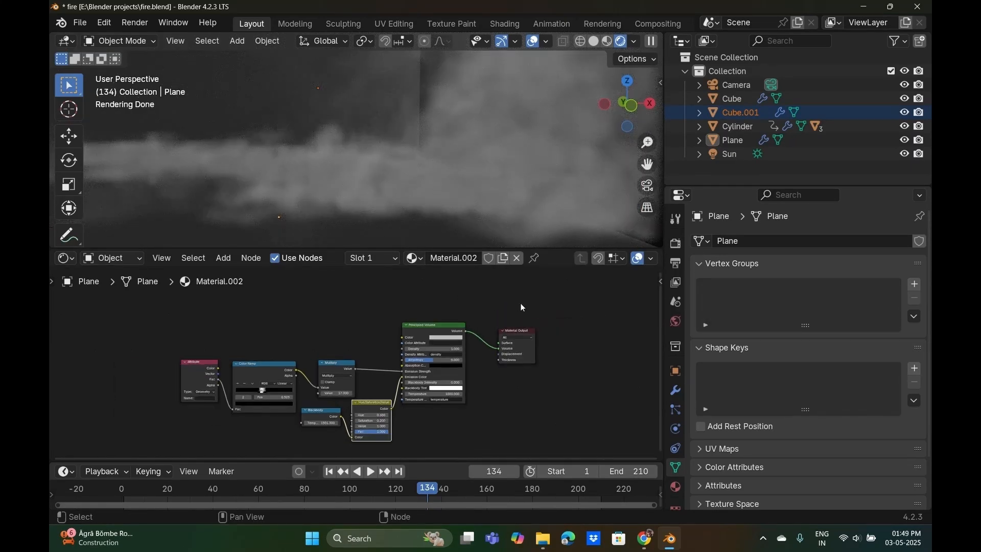
{"action": "scroll", "coordinate": [435, 370], "scroll_direction": "up", "scroll_amount": 7}
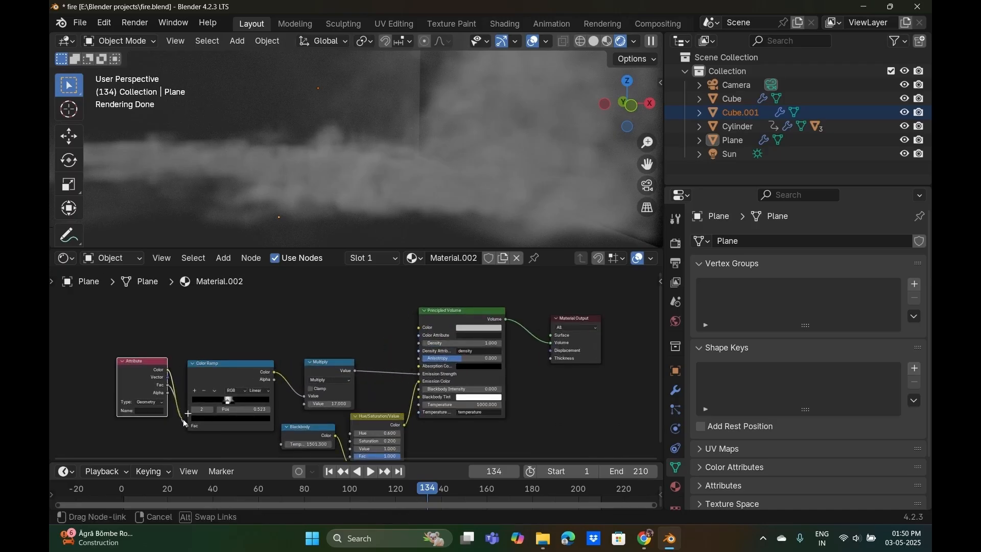
{"action": "left_click_drag", "start_coordinate": [168, 369], "coordinate": [185, 424]}
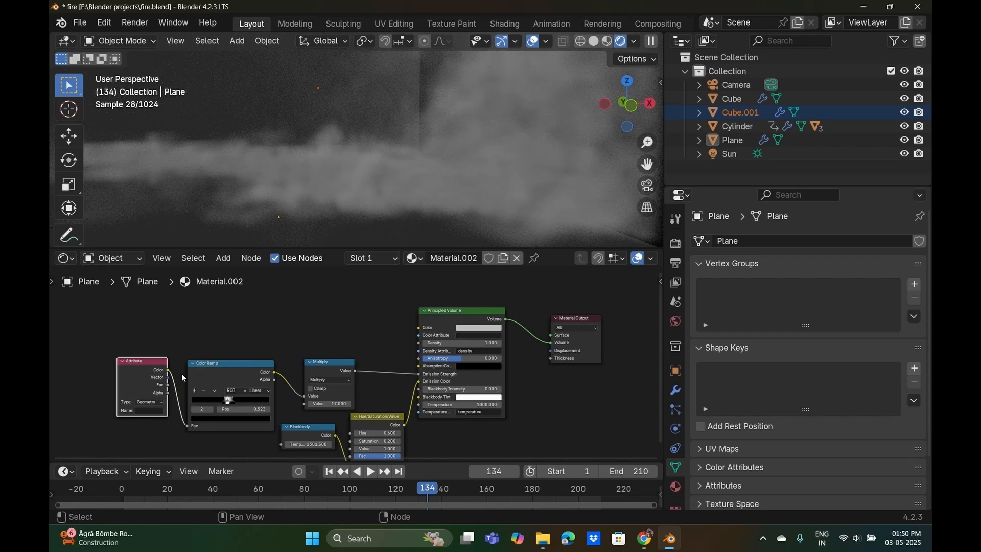
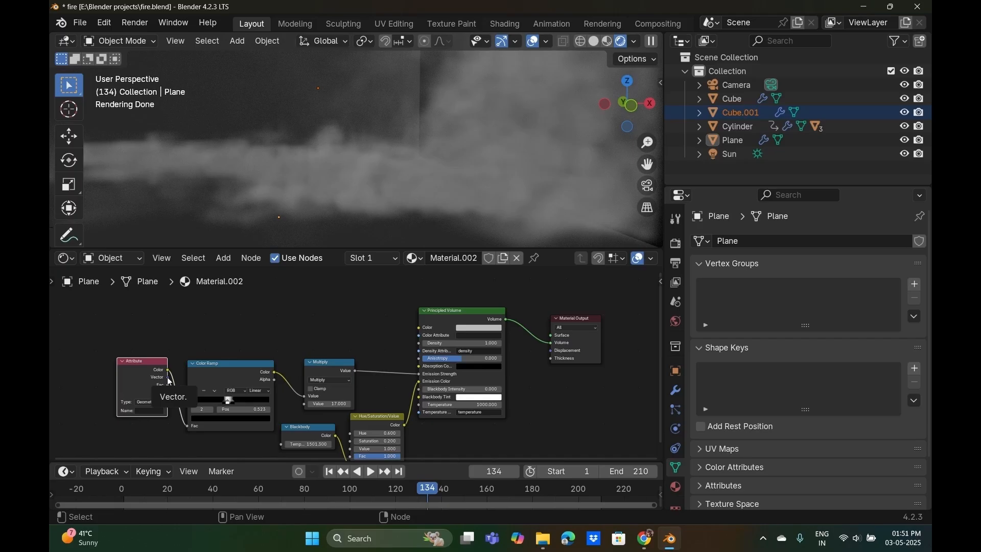
{"action": "scroll", "coordinate": [296, 368], "scroll_direction": "down", "scroll_amount": 1}
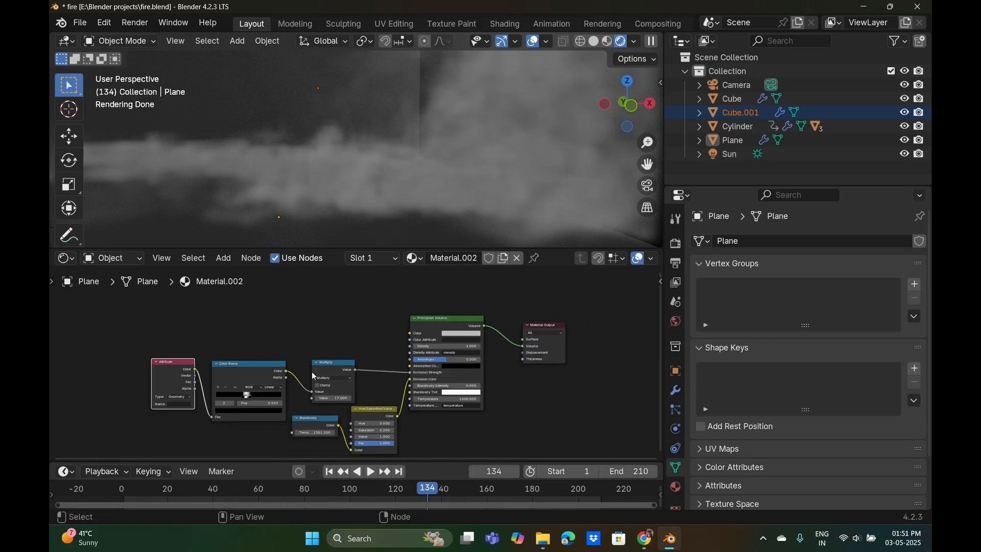
{"action": "middle_click_drag", "start_coordinate": [361, 398], "coordinate": [366, 400], "text": "shift"}
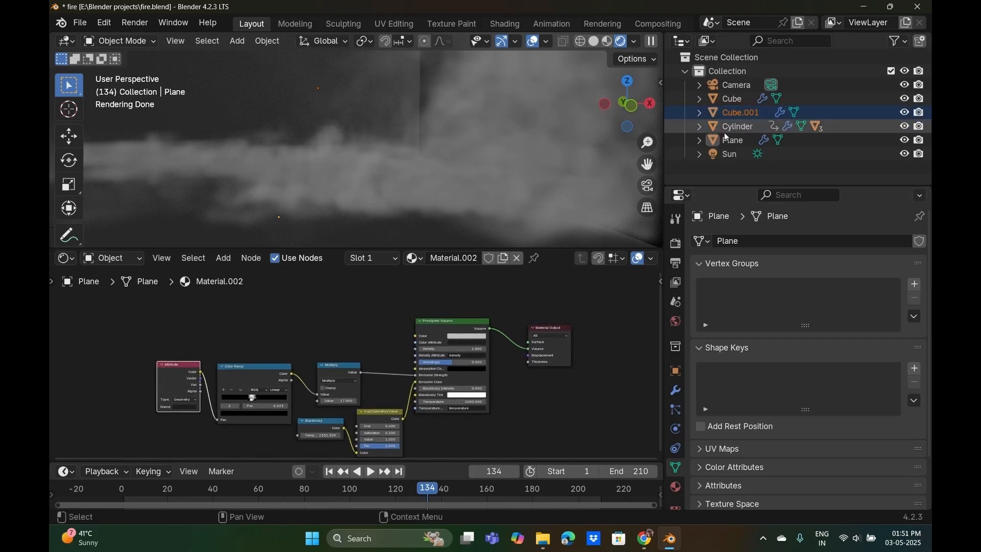
Check the Sun's light settings and the Cylinder and Cube materials for what keeps the flames from showing.
{"action": "left_click", "coordinate": [728, 155]}
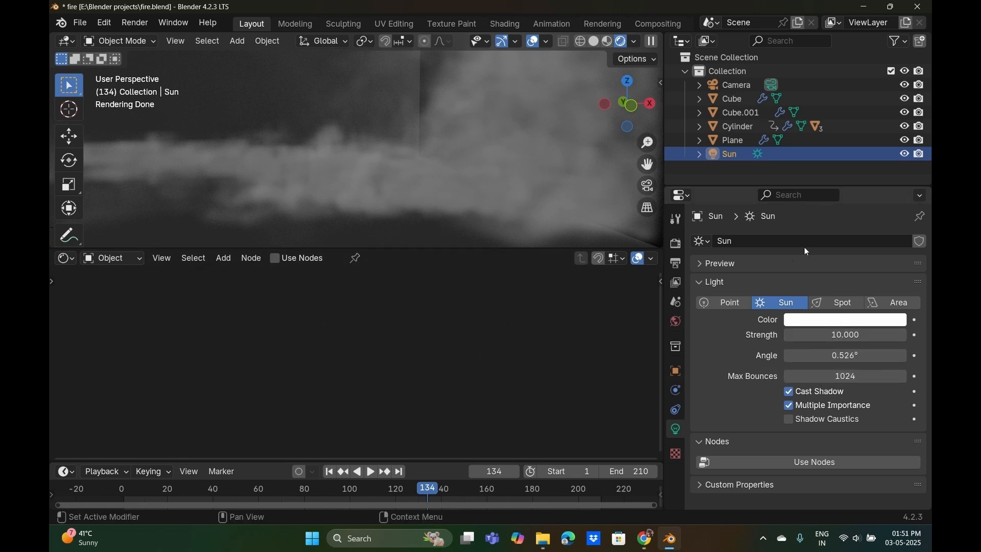
{"action": "left_click", "coordinate": [737, 128]}
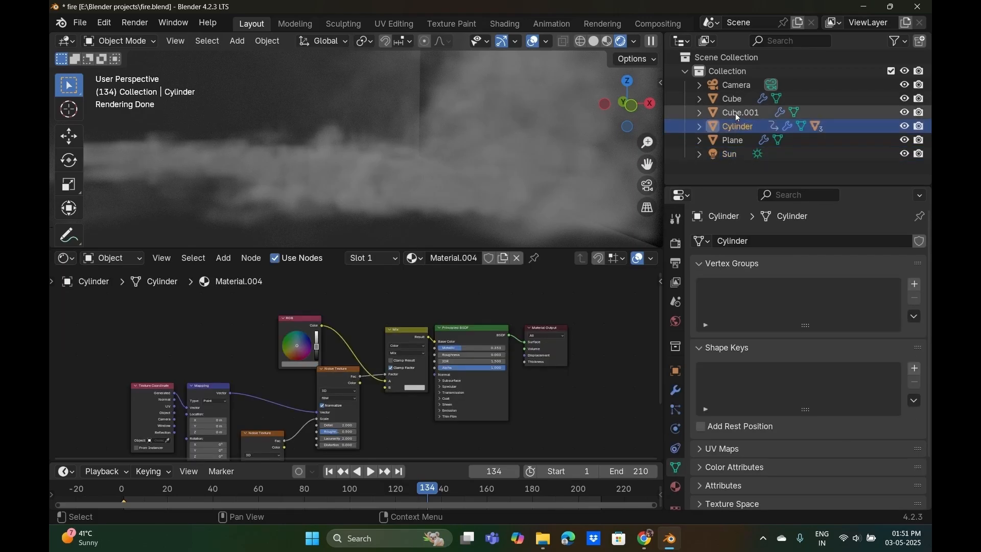
{"action": "left_click", "coordinate": [735, 112]}
{"action": "left_click", "coordinate": [353, 145]}
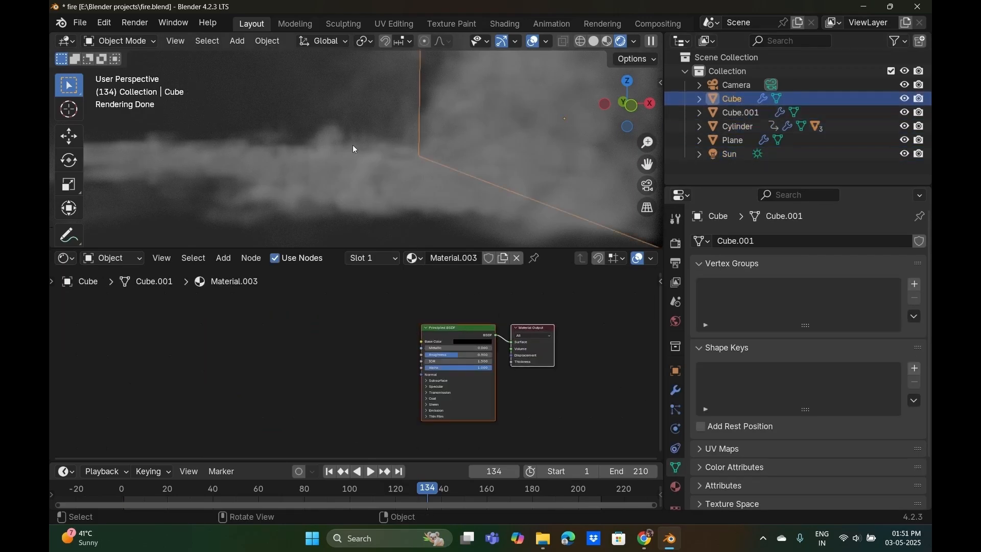
{"action": "left_click_drag", "start_coordinate": [317, 57], "coordinate": [329, 78]}
{"action": "scroll", "coordinate": [329, 78], "scroll_direction": "up", "scroll_amount": 2}
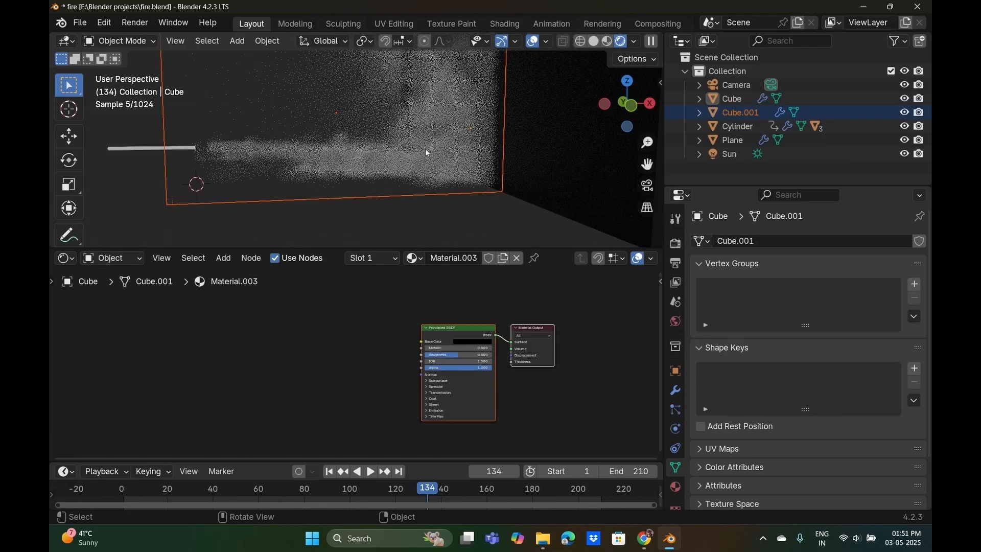
{"action": "mouse_move", "coordinate": [425, 148]}
{"action": "middle_mouse_down"}
{"action": "mouse_move", "coordinate": [378, 134]}
{"action": "mouse_move", "coordinate": [438, 144]}
{"action": "middle_mouse_up"}
{"action": "scroll", "coordinate": [399, 143], "scroll_direction": "up", "scroll_amount": 3}
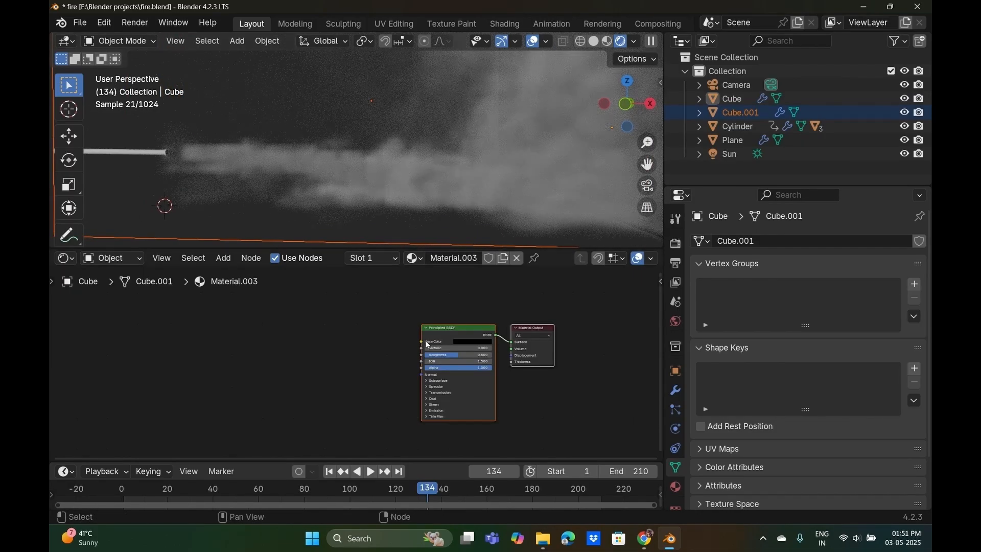
{"action": "scroll", "coordinate": [429, 335], "scroll_direction": "up", "scroll_amount": 2}
{"action": "scroll", "coordinate": [430, 335], "scroll_direction": "up", "scroll_amount": 3}
{"action": "middle_click_drag", "start_coordinate": [437, 324], "coordinate": [430, 338]}
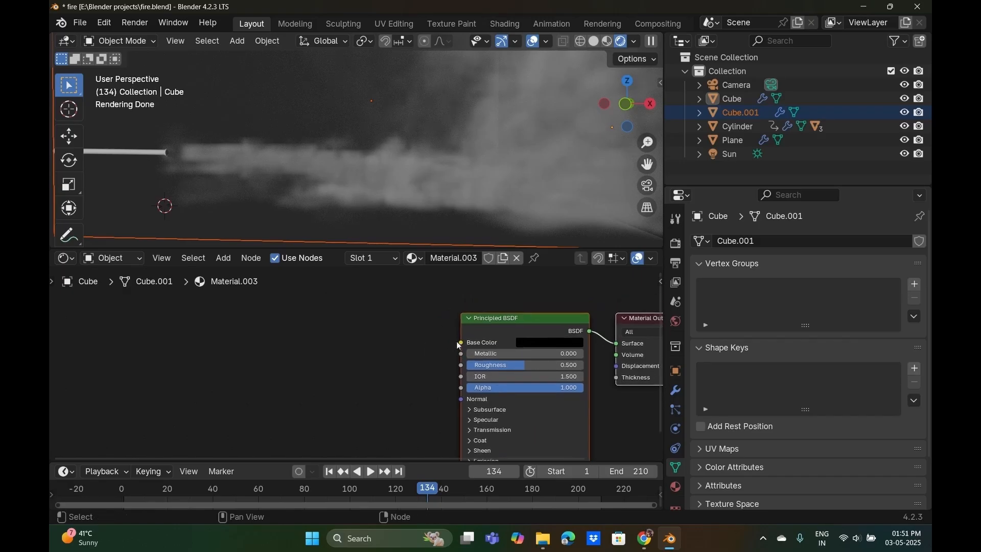
{"action": "left_click", "coordinate": [167, 152]}
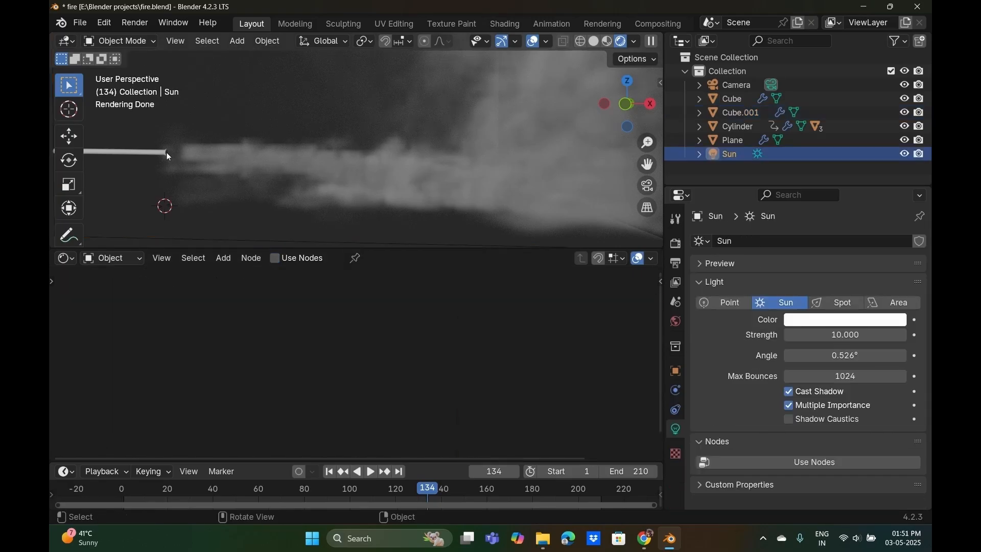
Select the Cube.001 domain and review its complete volume material node tree.
{"action": "left_click", "coordinate": [739, 110]}
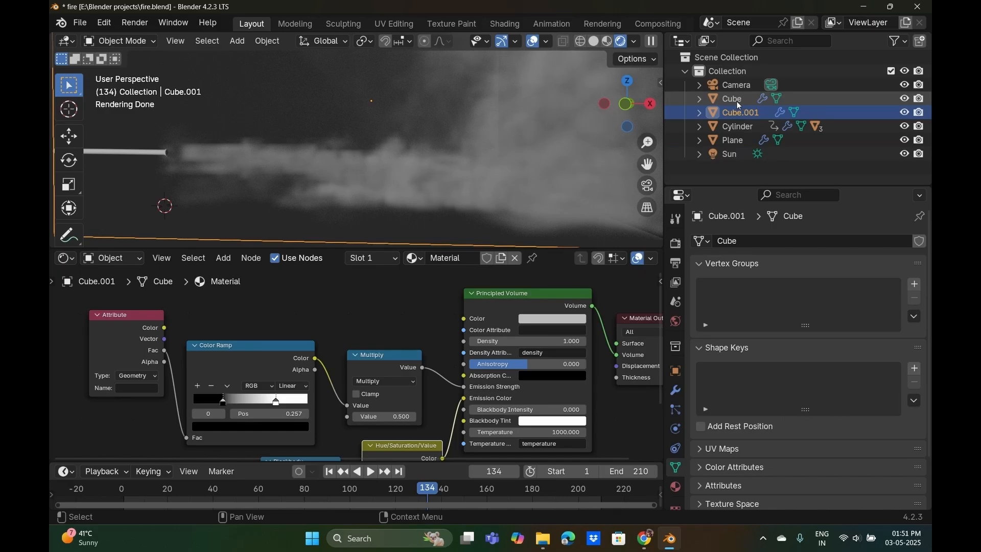
{"action": "scroll", "coordinate": [439, 327], "scroll_direction": "down", "scroll_amount": 2}
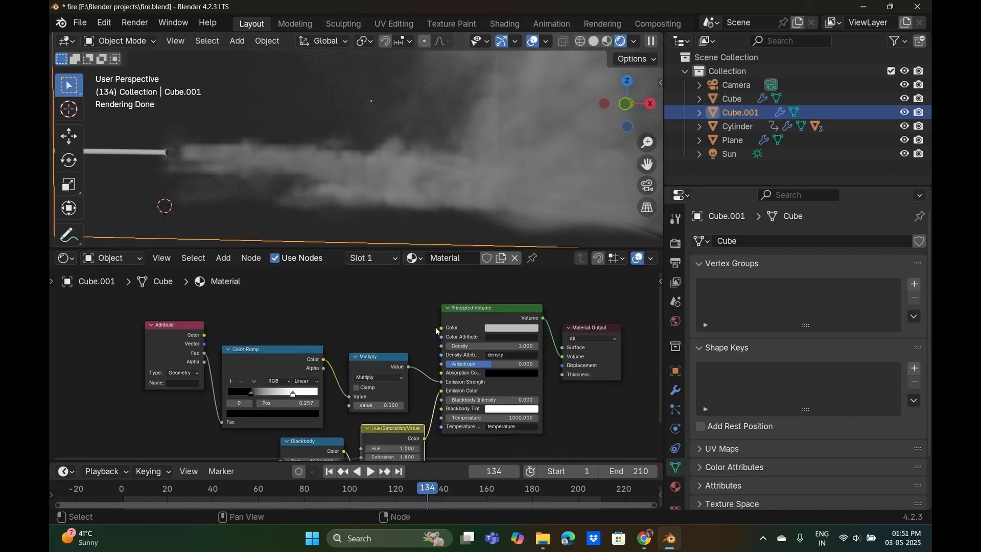
{"action": "scroll", "coordinate": [436, 329], "scroll_direction": "down", "scroll_amount": 2}
{"action": "mouse_move", "coordinate": [428, 164]}
{"action": "middle_mouse_down"}
{"action": "mouse_move", "coordinate": [365, 157]}
{"action": "mouse_move", "coordinate": [457, 171]}
{"action": "mouse_move", "coordinate": [434, 177]}
{"action": "middle_mouse_up"}
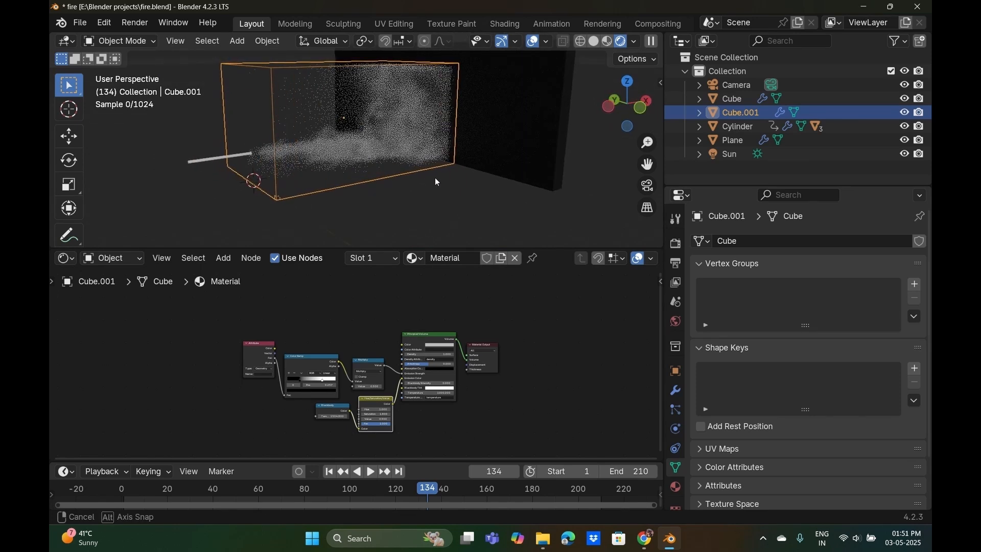
Review the Cube.001 domain's fluid physics settings down to the cache and expand its Viewport Display options.
{"action": "left_click", "coordinate": [674, 429]}
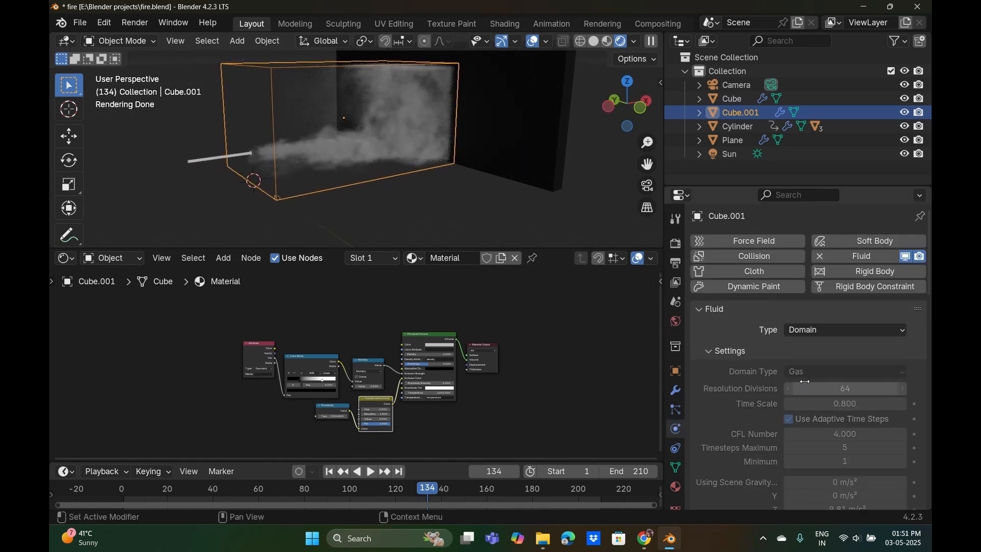
{"action": "scroll", "coordinate": [805, 381], "scroll_direction": "down", "scroll_amount": 15}
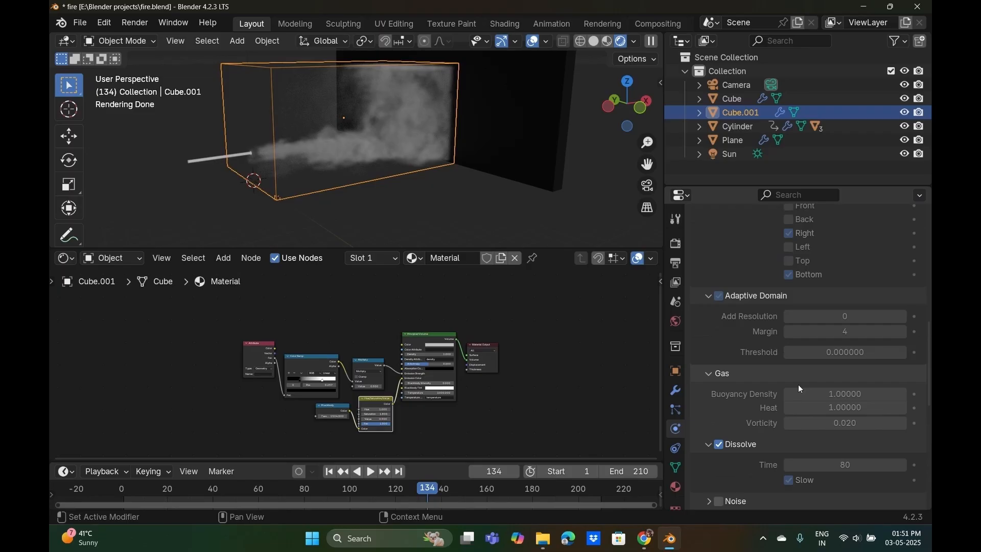
{"action": "scroll", "coordinate": [798, 384], "scroll_direction": "down", "scroll_amount": 12}
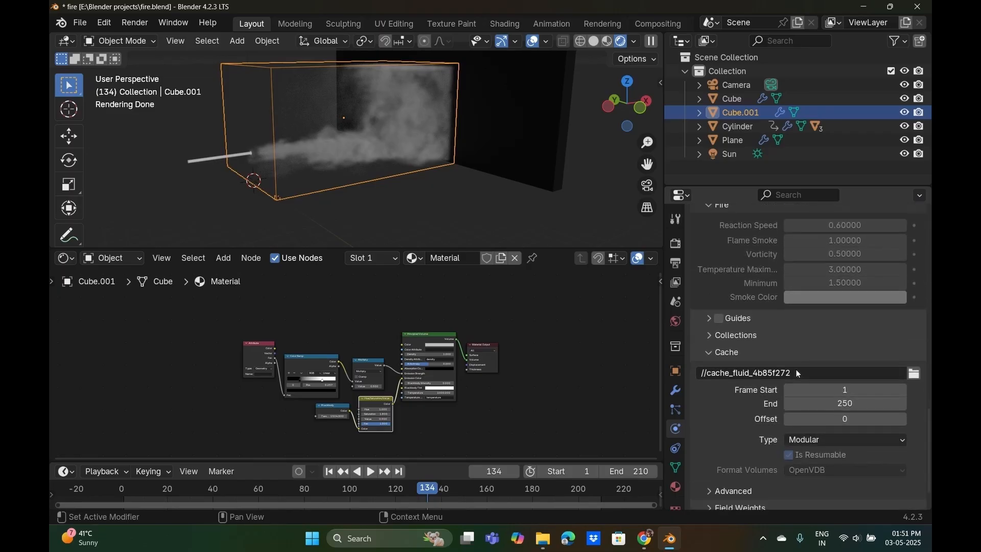
{"action": "scroll", "coordinate": [798, 373], "scroll_direction": "down", "scroll_amount": 2}
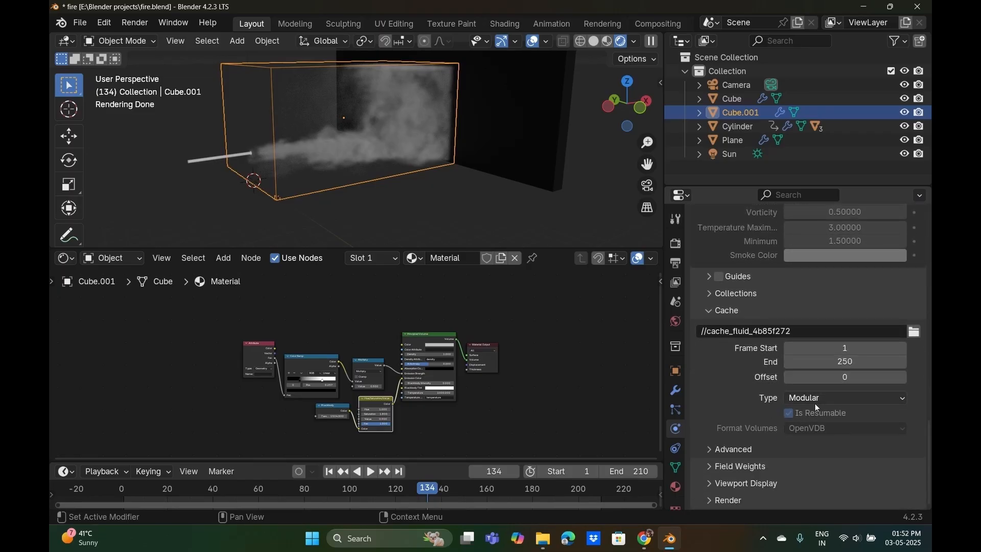
{"action": "left_click", "coordinate": [741, 478]}
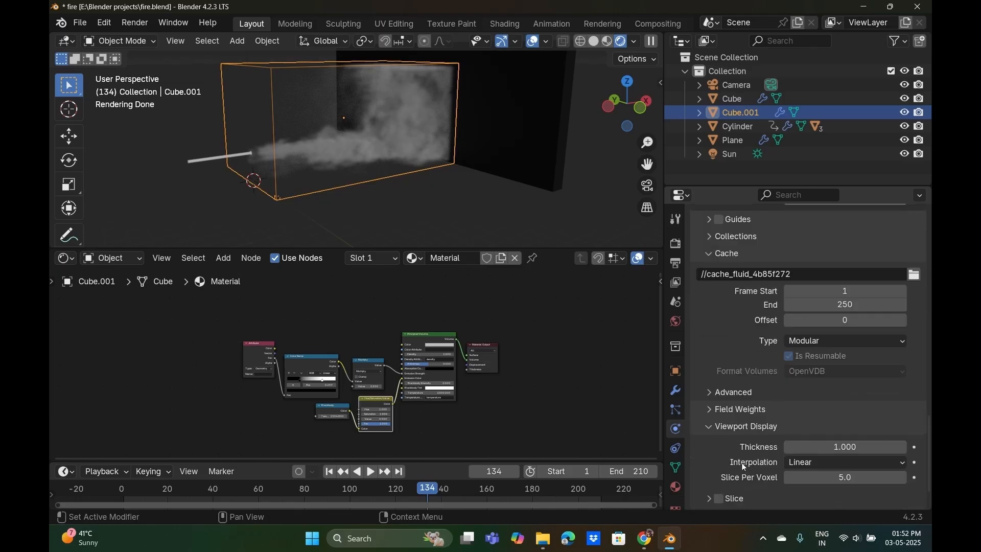
Review the domain's remaining viewport display options, then the view layer, output and render settings down to Color Management.
{"action": "scroll", "coordinate": [745, 444], "scroll_direction": "down", "scroll_amount": 5}
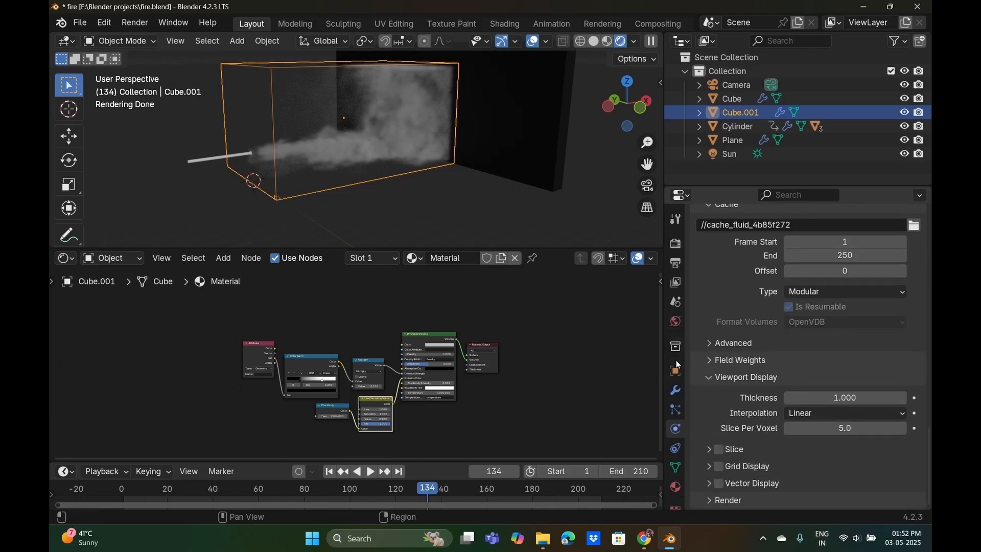
{"action": "left_click", "coordinate": [675, 281]}
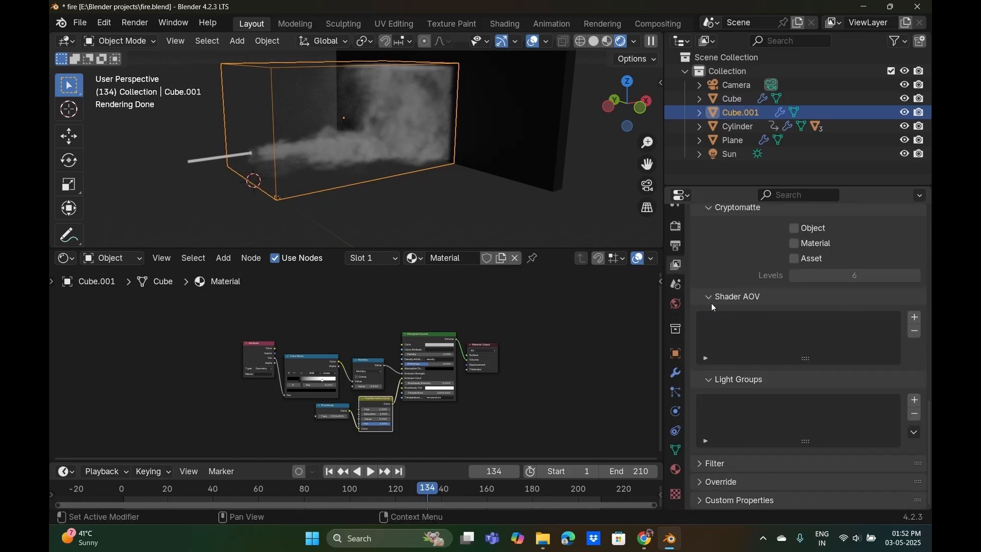
{"action": "left_click", "coordinate": [676, 245]}
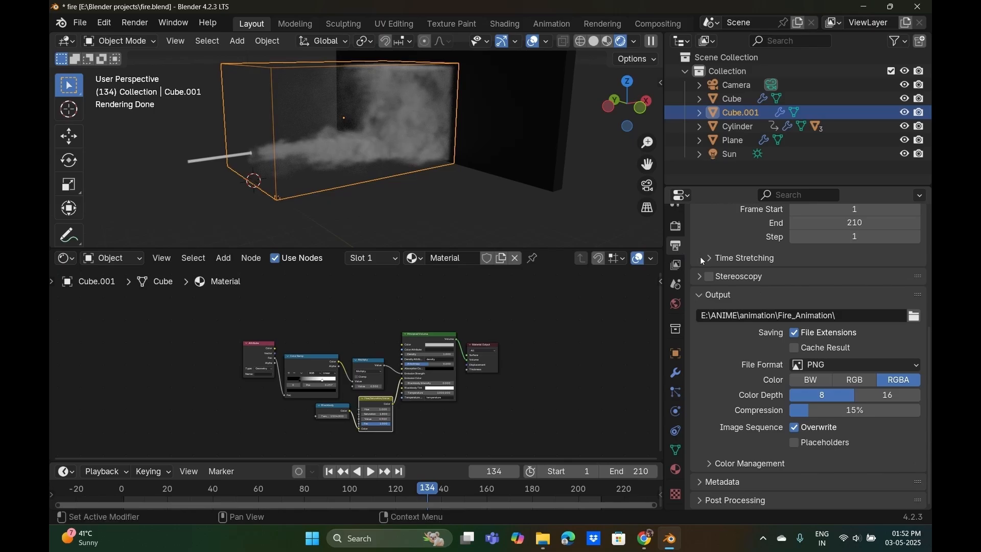
{"action": "left_click", "coordinate": [675, 226]}
{"action": "scroll", "coordinate": [723, 262], "scroll_direction": "down", "scroll_amount": 3}
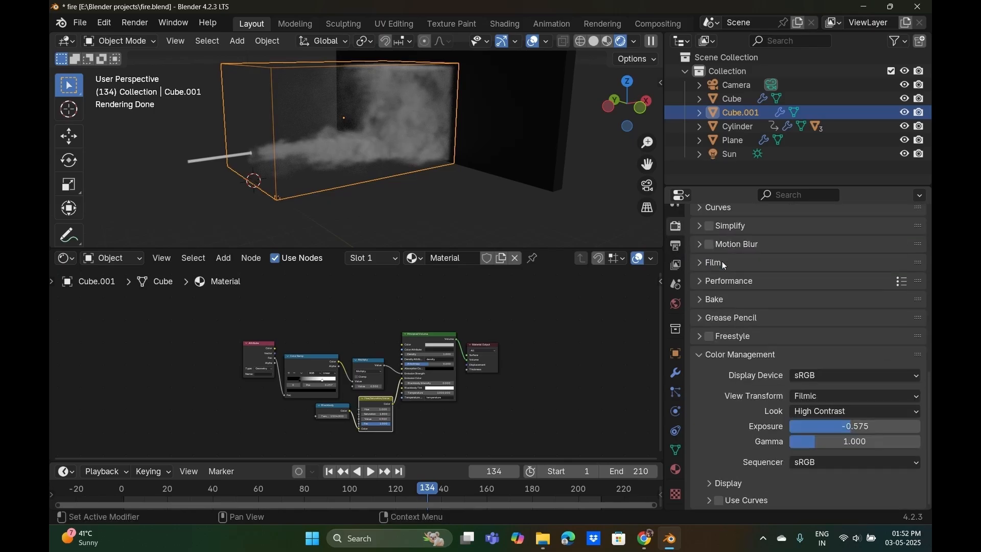
{"action": "left_click", "coordinate": [821, 391]}
{"action": "left_click", "coordinate": [821, 391]}
Move the Color Ramp's white stop to position 0.332 and set the Multiply node's value to 13.4.
{"action": "middle_click_drag", "start_coordinate": [433, 184], "coordinate": [357, 242]}
{"action": "scroll", "coordinate": [401, 345], "scroll_direction": "up", "scroll_amount": 2}
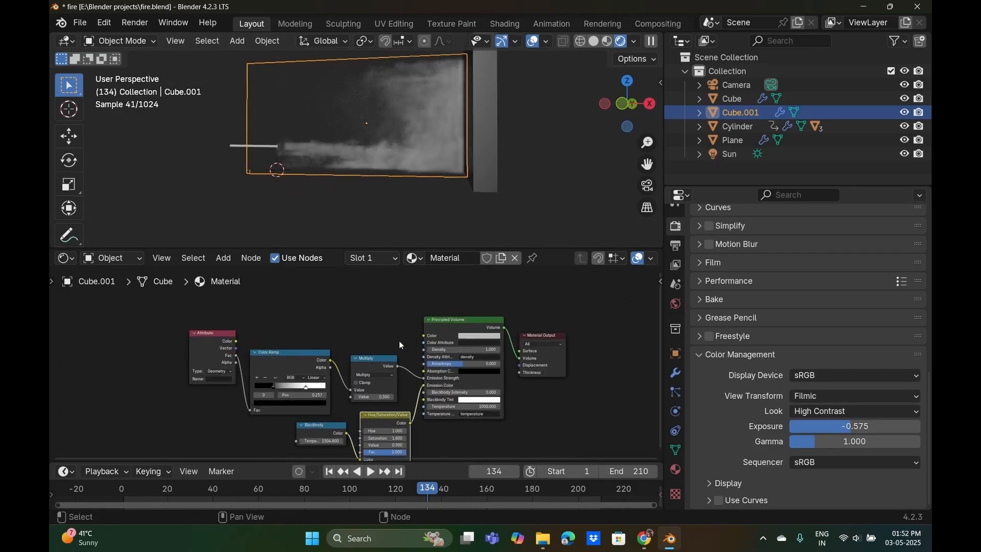
{"action": "scroll", "coordinate": [400, 344], "scroll_direction": "up", "scroll_amount": 1}
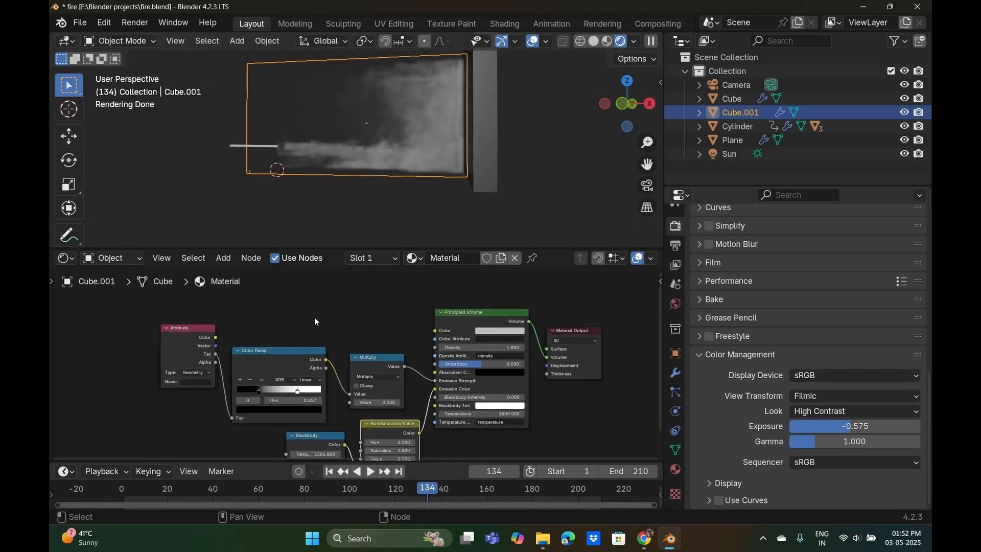
{"action": "scroll", "coordinate": [343, 372], "scroll_direction": "up", "scroll_amount": 4}
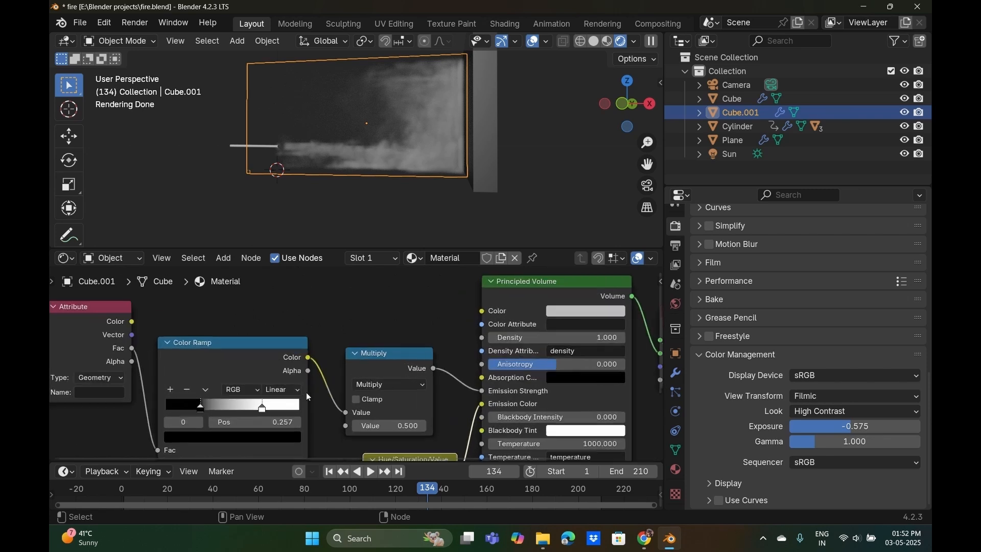
{"action": "middle_click_drag", "start_coordinate": [340, 320], "coordinate": [369, 304]}
{"action": "left_click_drag", "start_coordinate": [310, 360], "coordinate": [246, 356]}
{"action": "middle_click_drag", "start_coordinate": [371, 395], "coordinate": [376, 365]}
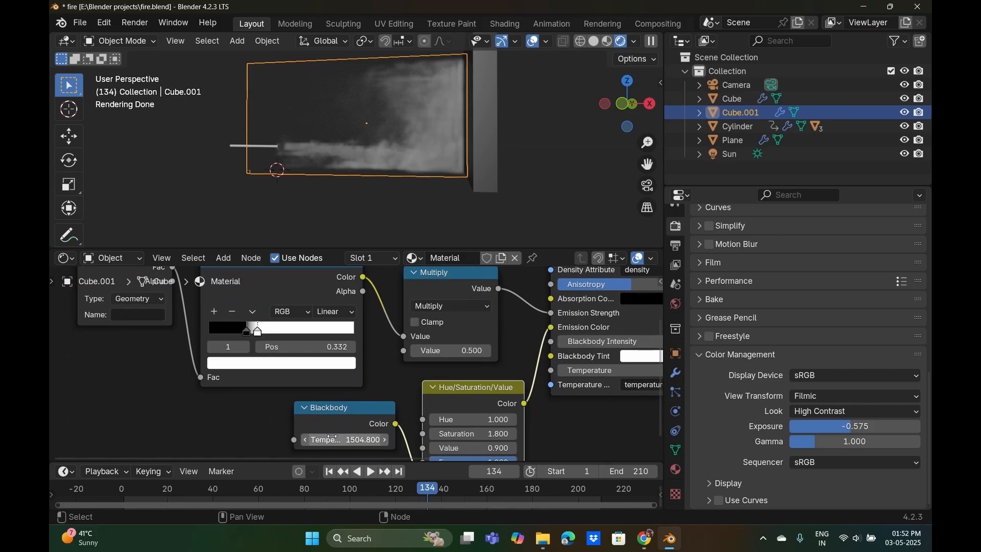
{"action": "left_click_drag", "start_coordinate": [449, 350], "coordinate": [488, 351]}
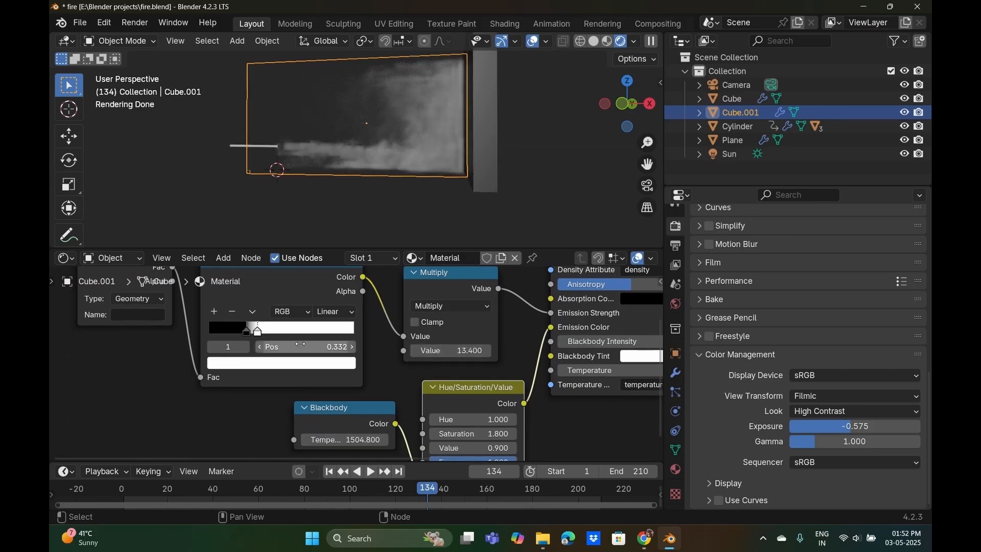
Add a third stop to the Color Ramp, make it black and move it to position 0.437.
{"action": "left_click", "coordinate": [218, 311]}
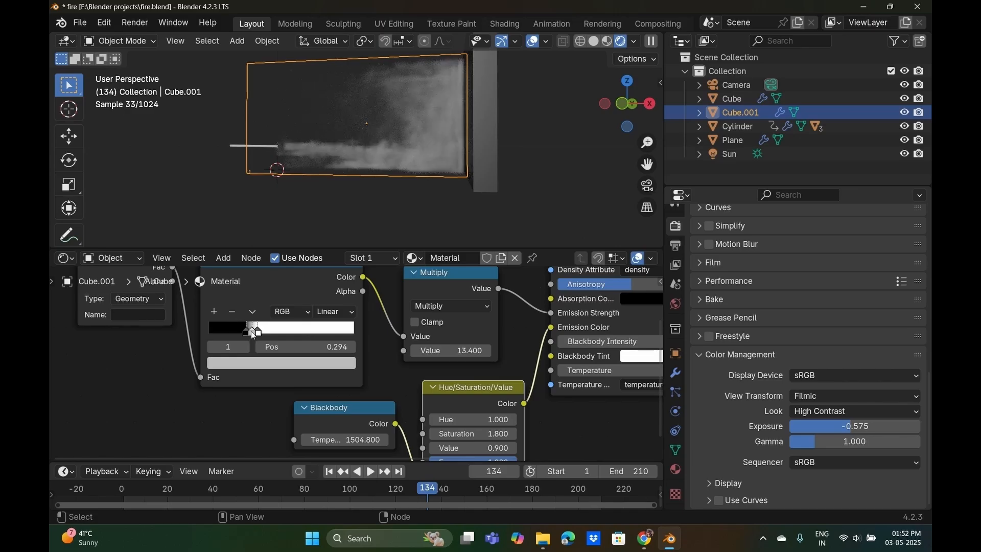
{"action": "left_click_drag", "start_coordinate": [253, 330], "coordinate": [327, 331]}
{"action": "left_click", "coordinate": [245, 361]}
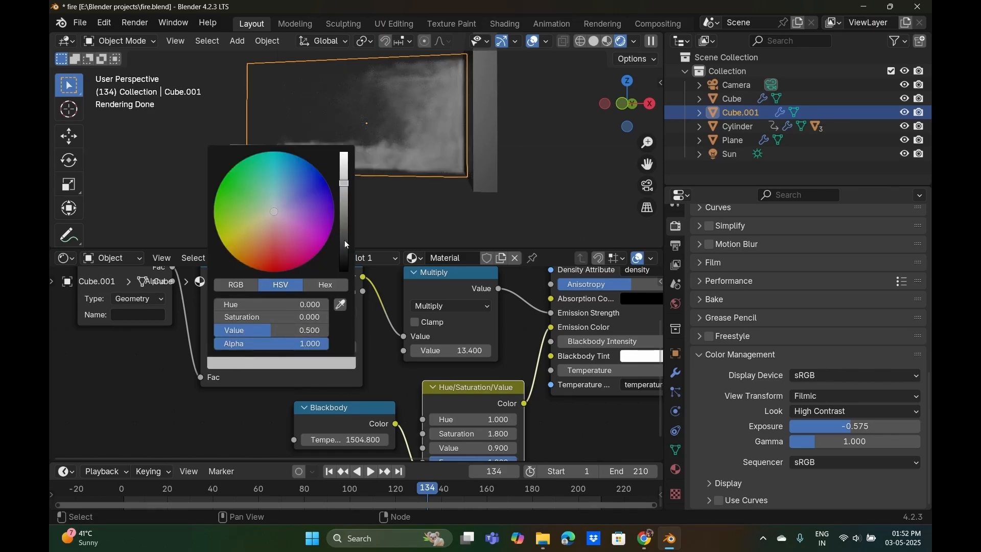
{"action": "left_click_drag", "start_coordinate": [344, 240], "coordinate": [371, 293]}
{"action": "left_click_drag", "start_coordinate": [325, 331], "coordinate": [267, 335]}
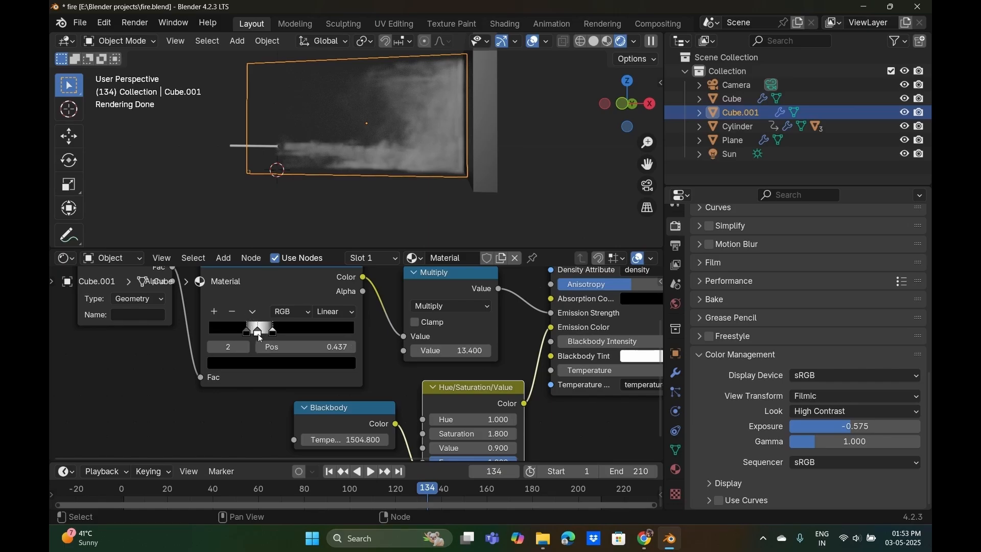
Set the Attribute node's name to heat.
{"action": "left_click", "coordinate": [130, 317]}
{"action": "type", "text": "heat"}
{"action": "key", "text": "Return"}
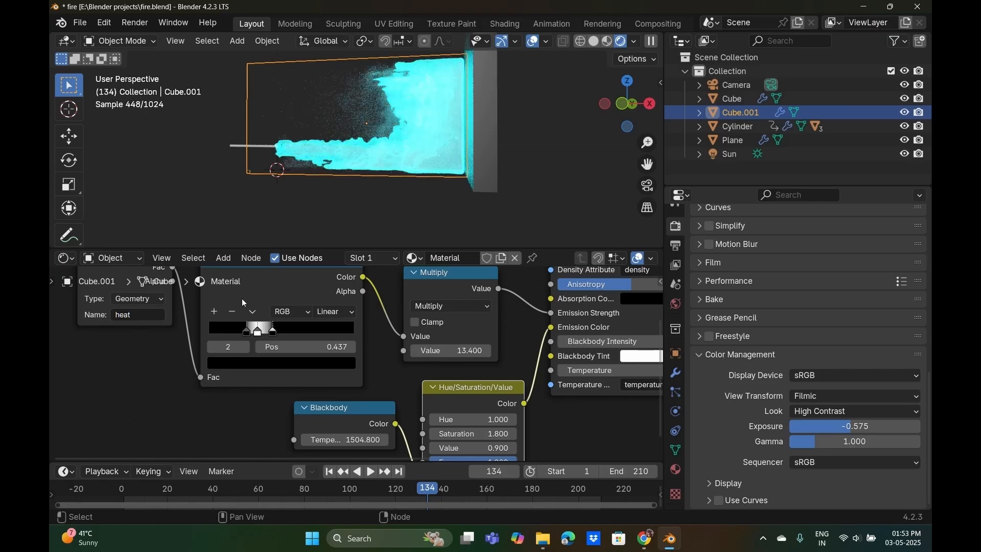
Delete the Hue/Saturation/Value node and connect the Blackbody color directly to the Principled Volume's Emission Color.
{"action": "scroll", "coordinate": [241, 298], "scroll_direction": "down", "scroll_amount": 1}
{"action": "scroll", "coordinate": [164, 335], "scroll_direction": "down", "scroll_amount": 4}
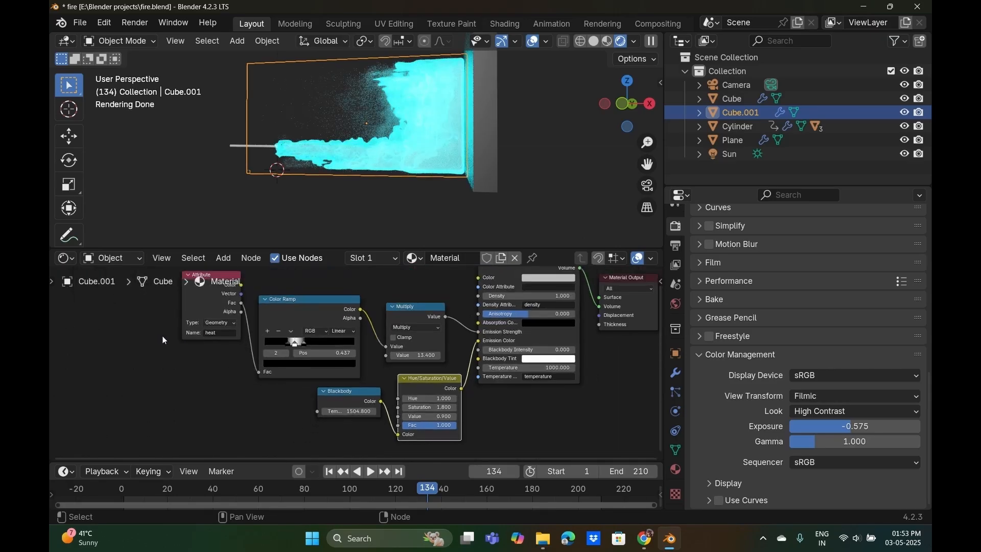
{"action": "scroll", "coordinate": [151, 361], "scroll_direction": "up", "scroll_amount": 4}
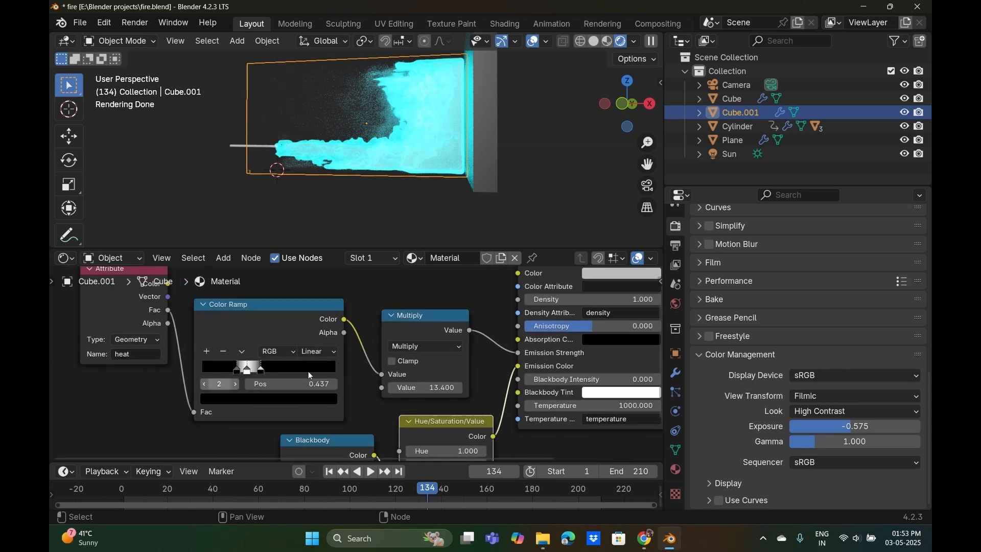
{"action": "scroll", "coordinate": [356, 293], "scroll_direction": "down", "scroll_amount": 1}
{"action": "scroll", "coordinate": [365, 347], "scroll_direction": "down", "scroll_amount": 1}
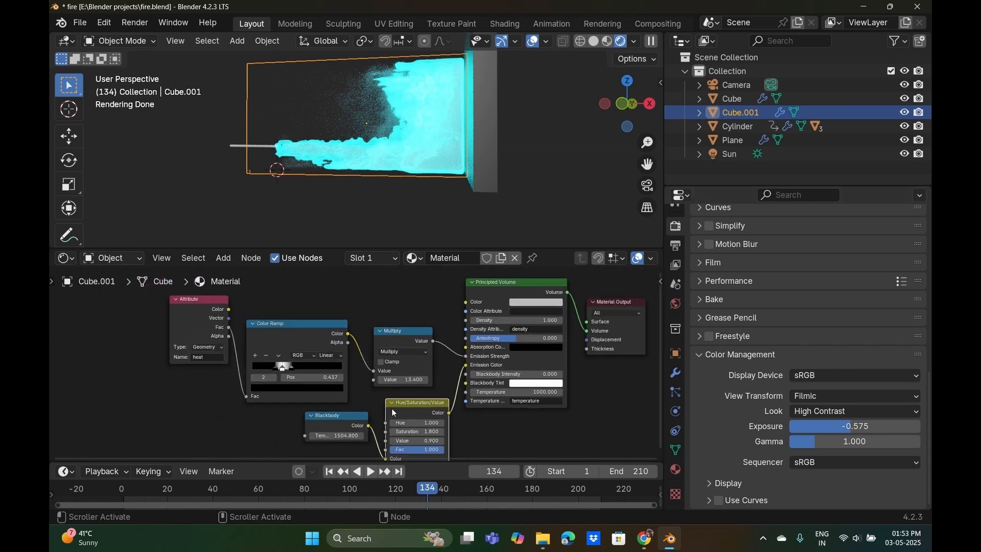
{"action": "key", "text": "x"}
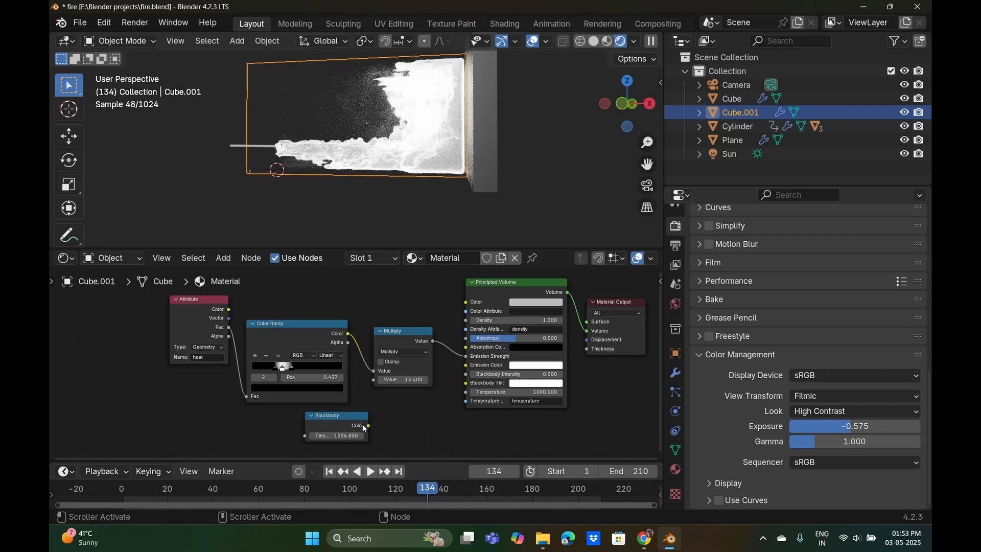
{"action": "left_click_drag", "start_coordinate": [366, 426], "coordinate": [464, 365]}
Set the Multiply node's value to 15 and the Blackbody temperature to 1126.6.
{"action": "middle_click_drag", "start_coordinate": [416, 148], "coordinate": [395, 192]}
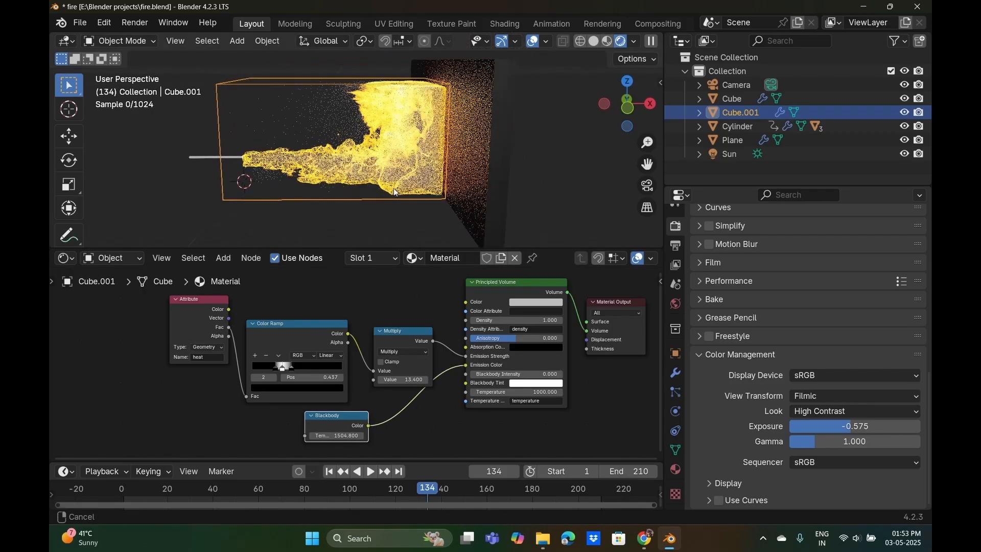
{"action": "scroll", "coordinate": [395, 192], "scroll_direction": "up", "scroll_amount": 4}
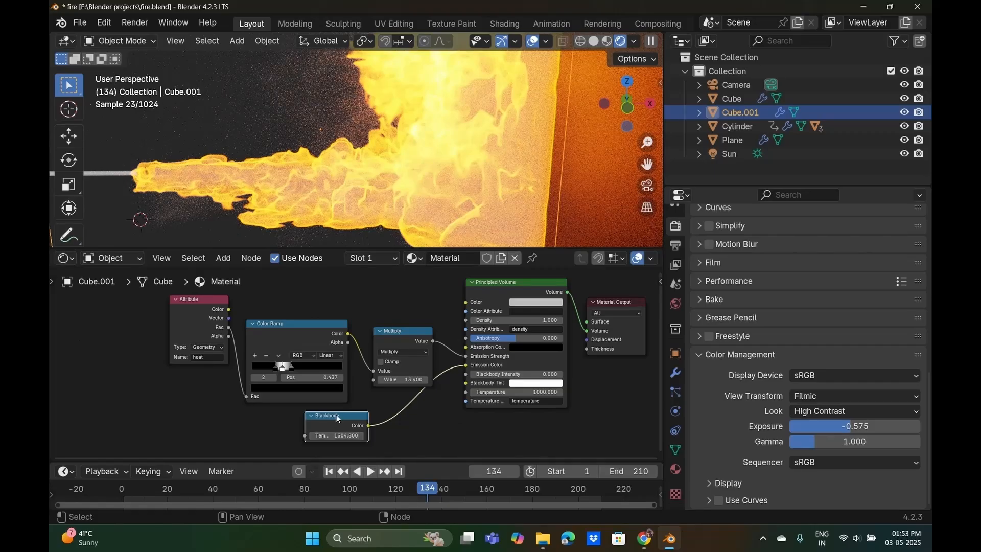
{"action": "left_click_drag", "start_coordinate": [337, 419], "coordinate": [359, 415]}
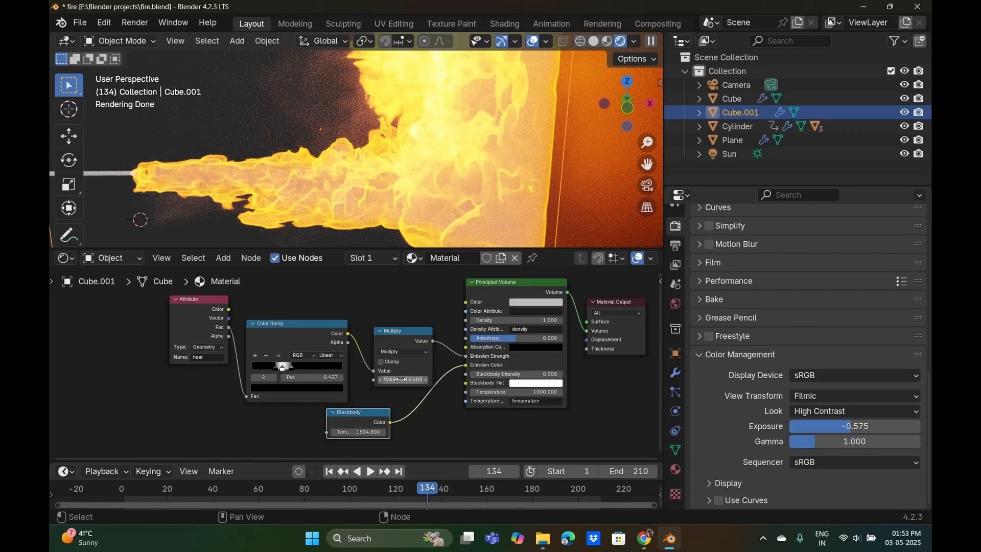
{"action": "left_click_drag", "start_coordinate": [361, 433], "coordinate": [349, 433]}
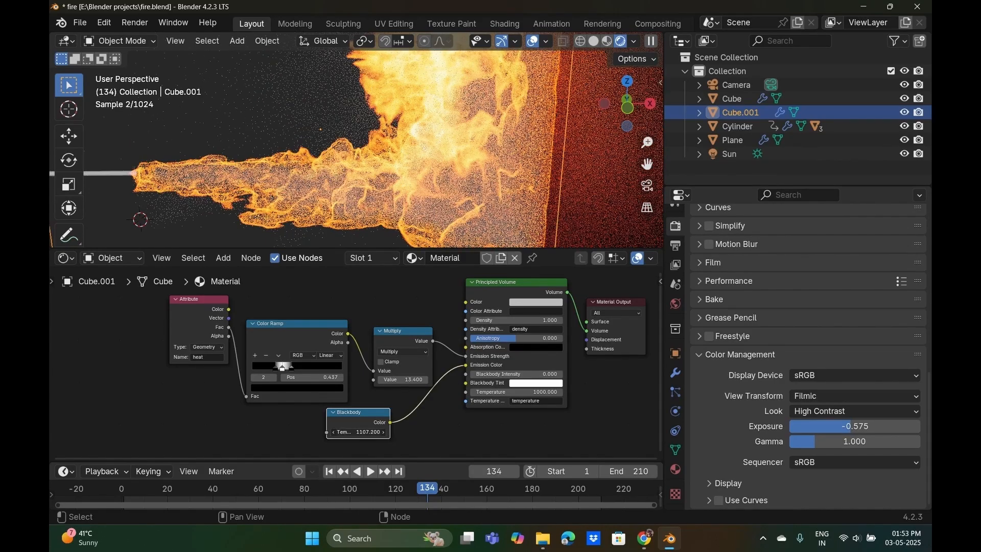
{"action": "left_click", "coordinate": [391, 380]}
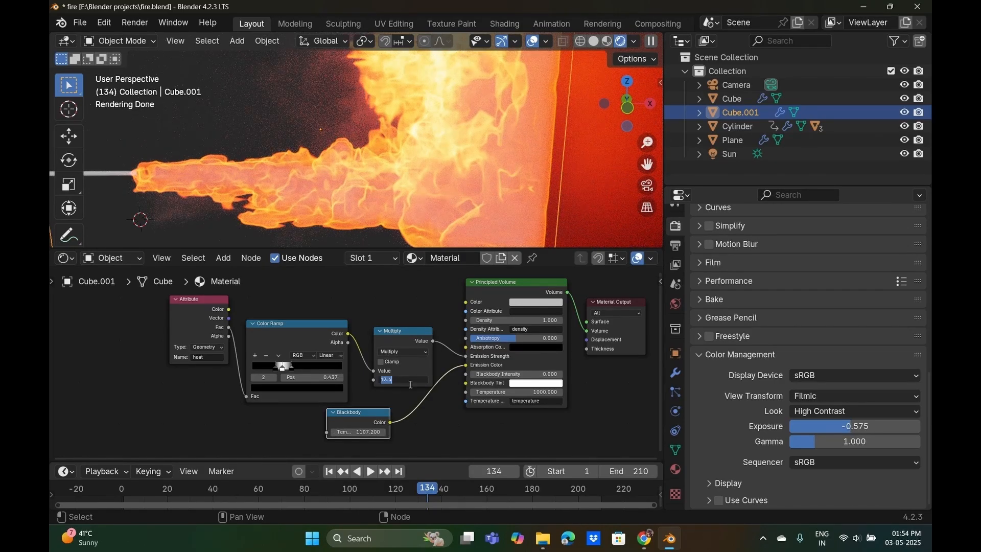
{"action": "key", "text": "Return"}
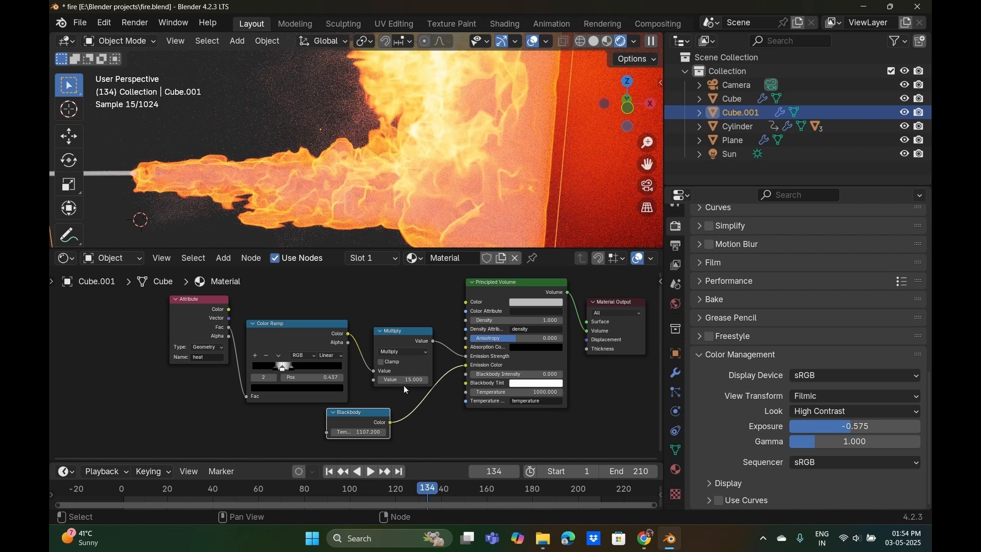
{"action": "left_click_drag", "start_coordinate": [355, 433], "coordinate": [358, 433]}
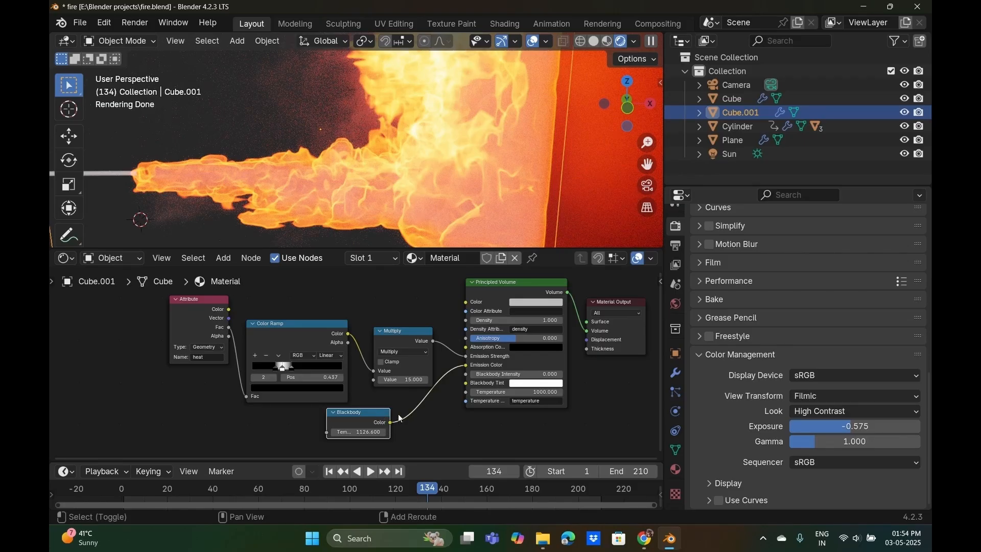
Add a Hue/Saturation/Value node on the link between the Blackbody node and the Principled Volume's Emission Color.
{"action": "key", "text": "shift+a"}
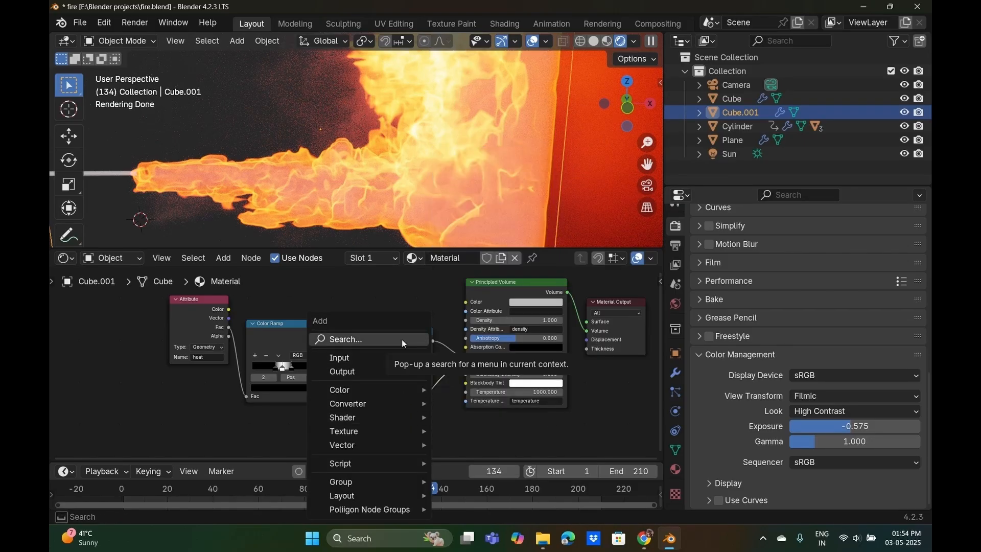
{"action": "left_click", "coordinate": [403, 342]}
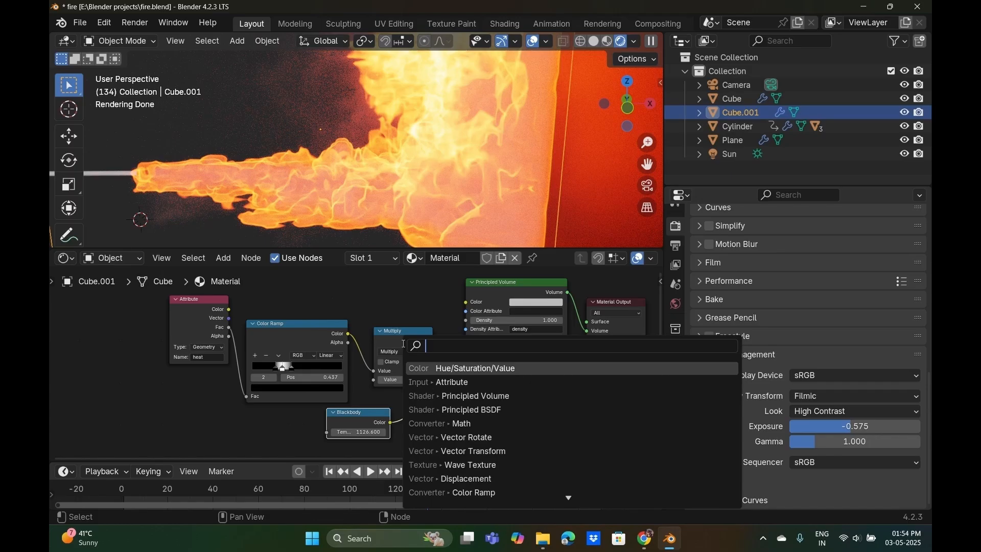
{"action": "left_click", "coordinate": [438, 367]}
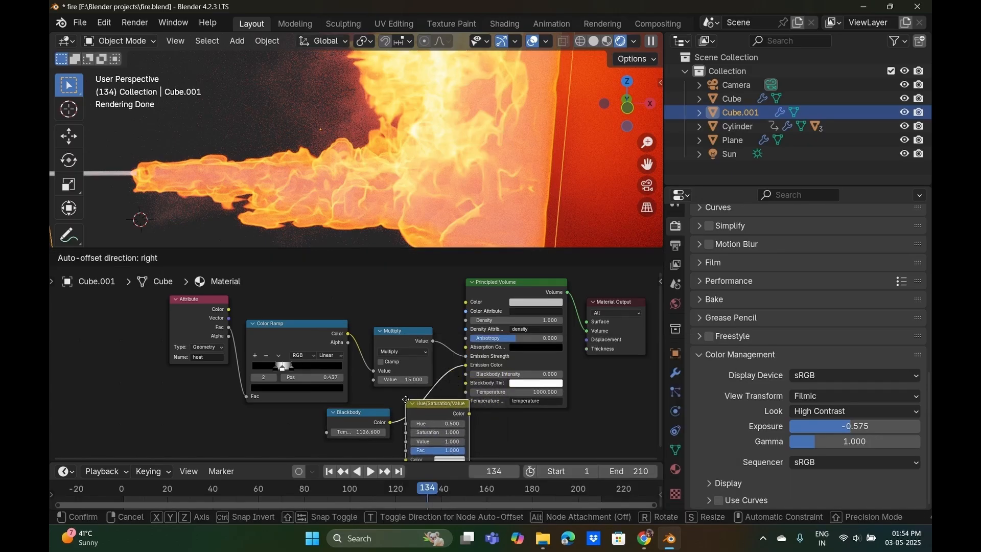
{"action": "left_click", "coordinate": [407, 403]}
{"action": "scroll", "coordinate": [434, 412], "scroll_direction": "down", "scroll_amount": 3}
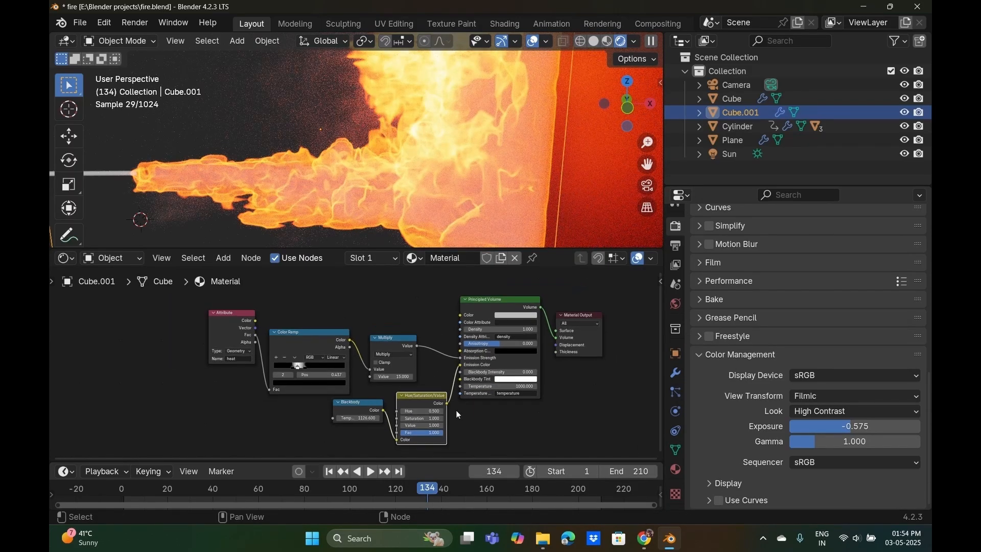
{"action": "left_click_drag", "start_coordinate": [343, 388], "coordinate": [379, 403]}
Set the new Hue/Saturation/Value node's hue to 1.0, saturation to 2.0 and value to 1.7.
{"action": "scroll", "coordinate": [424, 425], "scroll_direction": "up", "scroll_amount": 2}
{"action": "scroll", "coordinate": [425, 425], "scroll_direction": "up", "scroll_amount": 5}
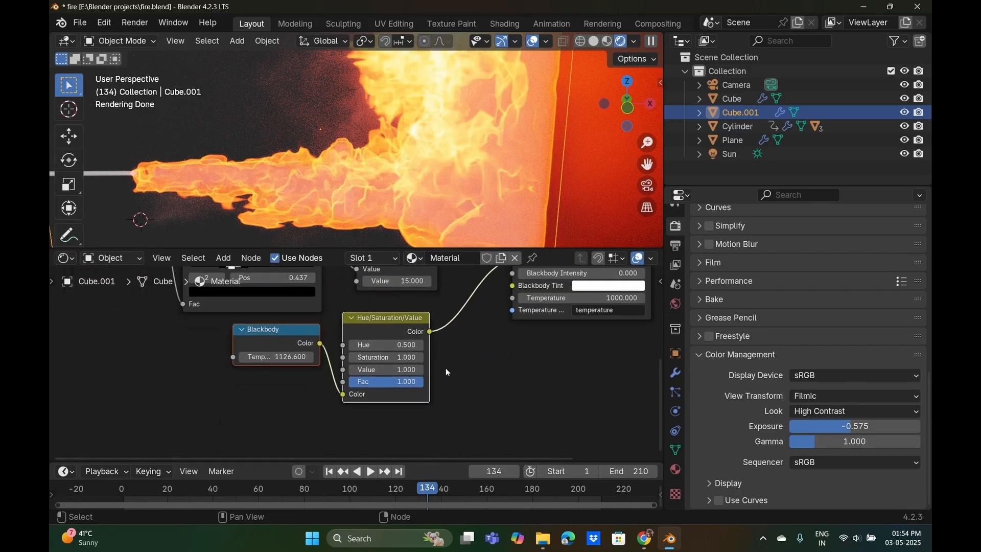
{"action": "scroll", "coordinate": [492, 371], "scroll_direction": "up", "scroll_amount": 1}
{"action": "left_click", "coordinate": [428, 329]}
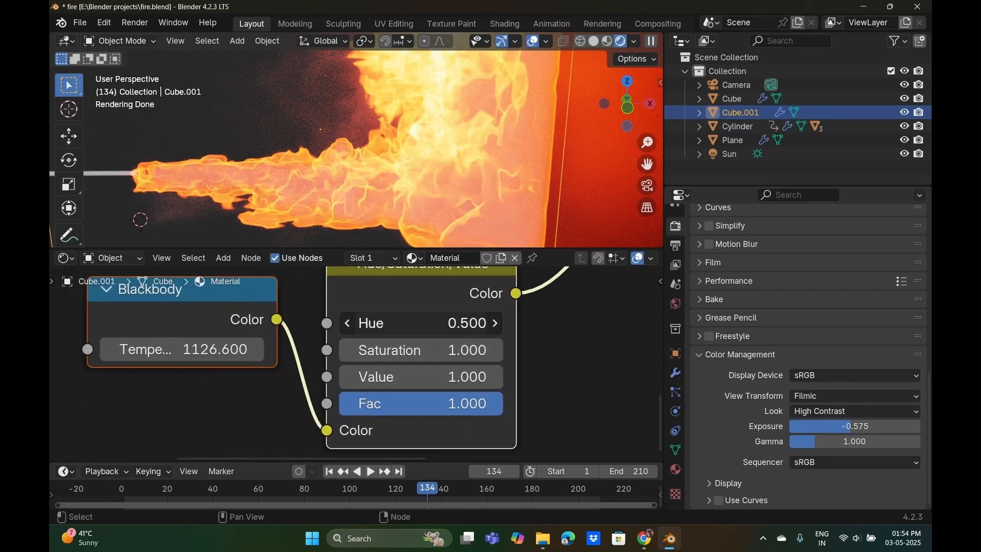
{"action": "left_click_drag", "start_coordinate": [428, 322], "coordinate": [470, 323]}
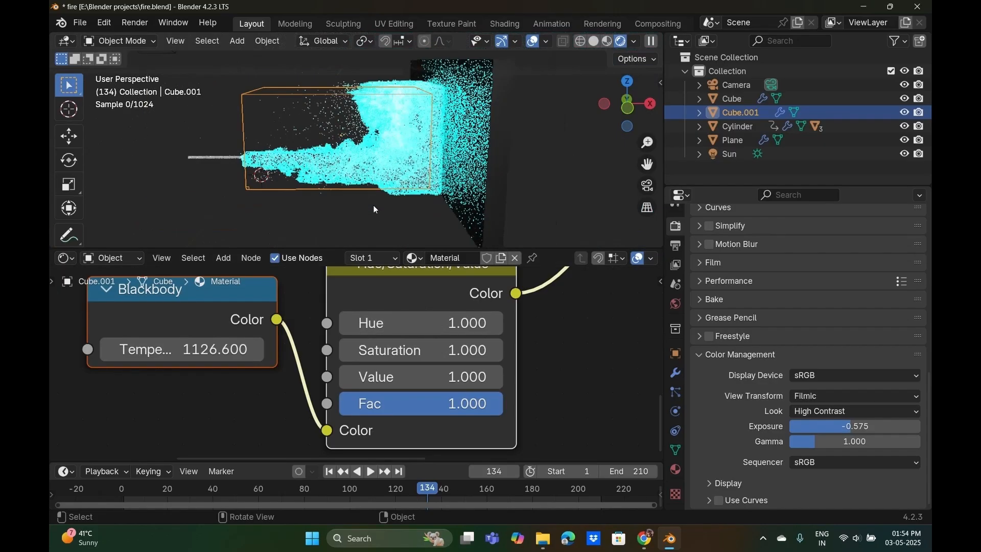
{"action": "scroll", "coordinate": [370, 199], "scroll_direction": "up", "scroll_amount": 3}
{"action": "left_click_drag", "start_coordinate": [429, 350], "coordinate": [458, 372]}
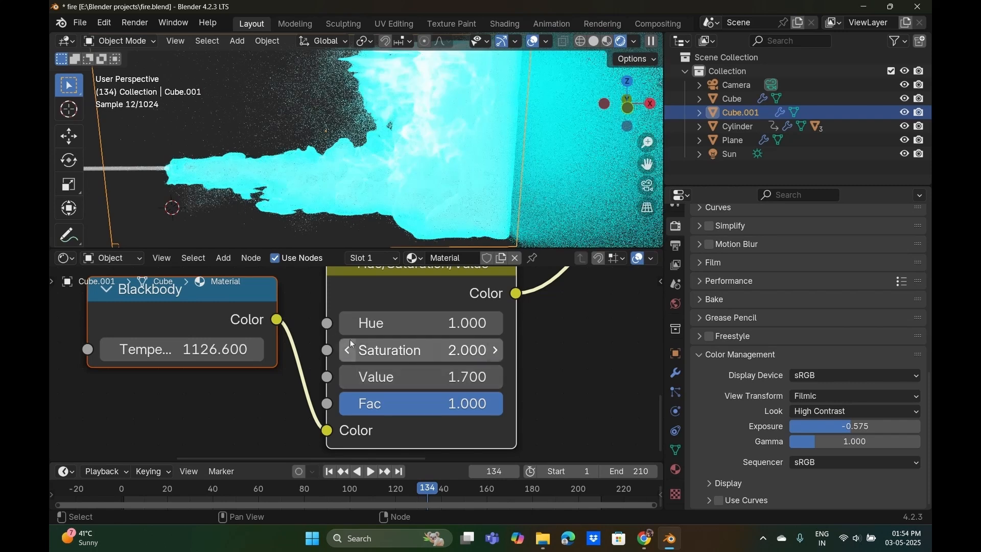
Try lowering the Blackbody temperature to 830.9 and undo the change.
{"action": "scroll", "coordinate": [303, 304], "scroll_direction": "up", "scroll_amount": 3, "text": "shift"}
{"action": "left_click_drag", "start_coordinate": [176, 337], "coordinate": [141, 337]}
{"action": "key", "text": "g"}
{"action": "right_click", "coordinate": [288, 345]}
{"action": "middle_click_drag", "start_coordinate": [394, 389], "coordinate": [255, 233]}
{"action": "left_click_drag", "start_coordinate": [148, 381], "coordinate": [98, 378]}
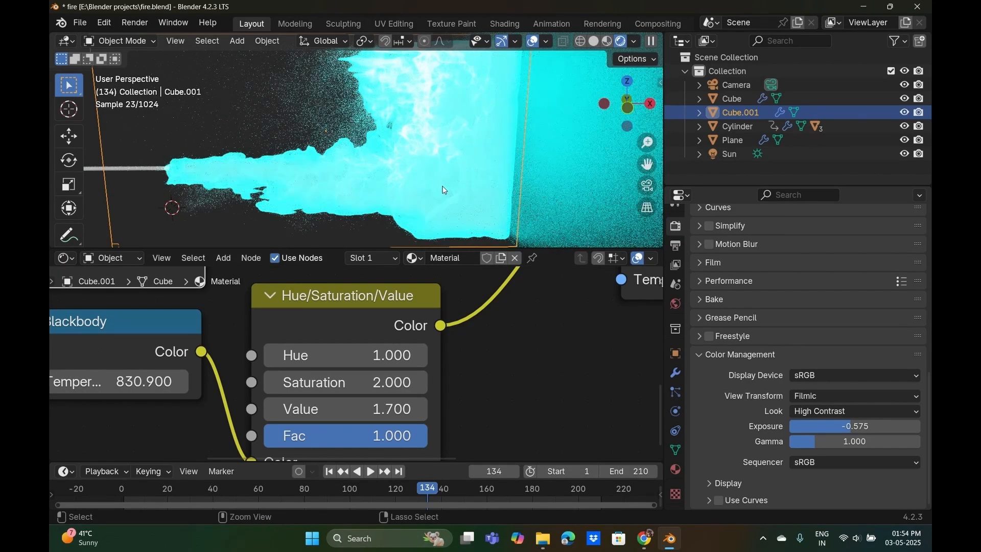
{"action": "key", "text": "ctrl+z"}
{"action": "key", "text": "ctrl+z"}
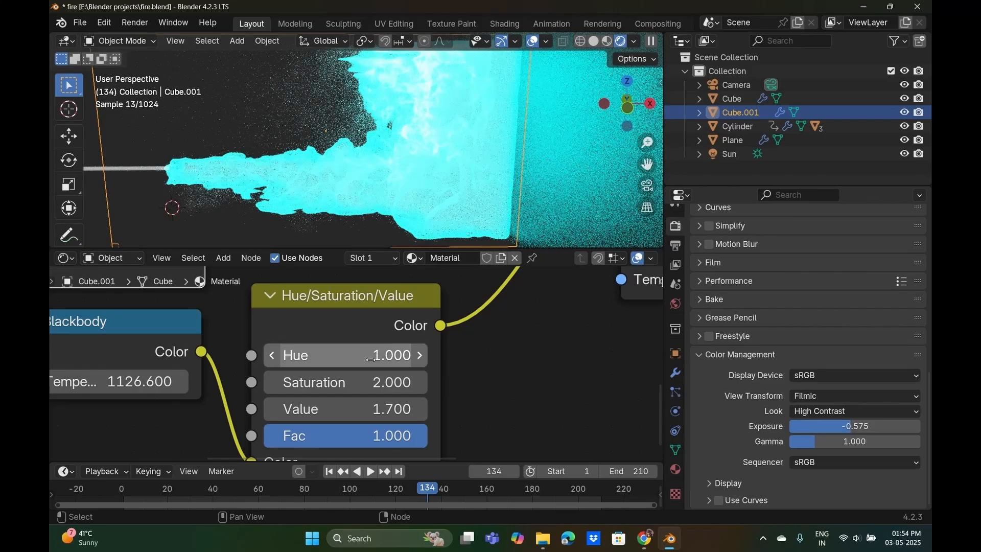
{"action": "key", "text": "ctrl+z"}
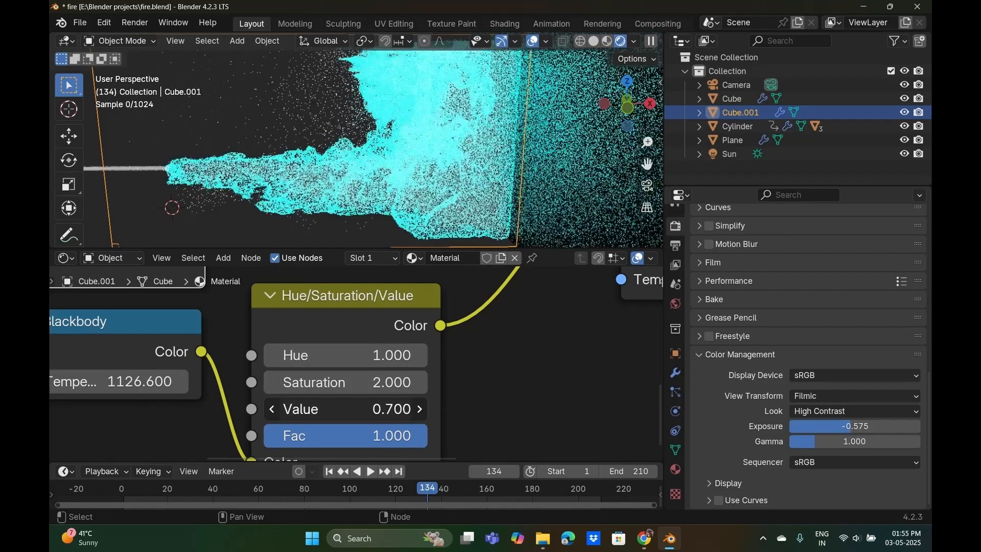
Play back the flame animation, restart it from near the beginning and stop it at frame 43.
{"action": "key", "text": "space"}
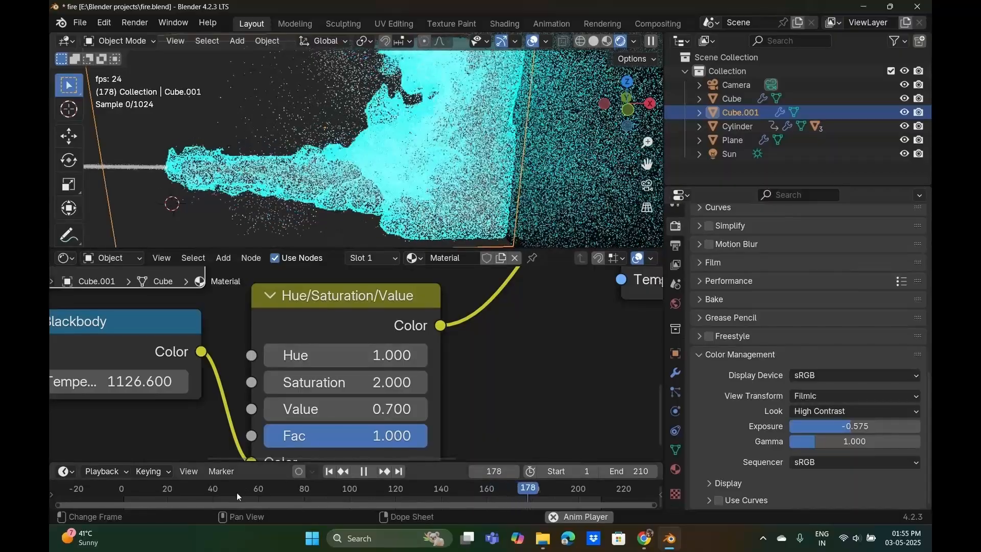
{"action": "left_click", "coordinate": [81, 495]}
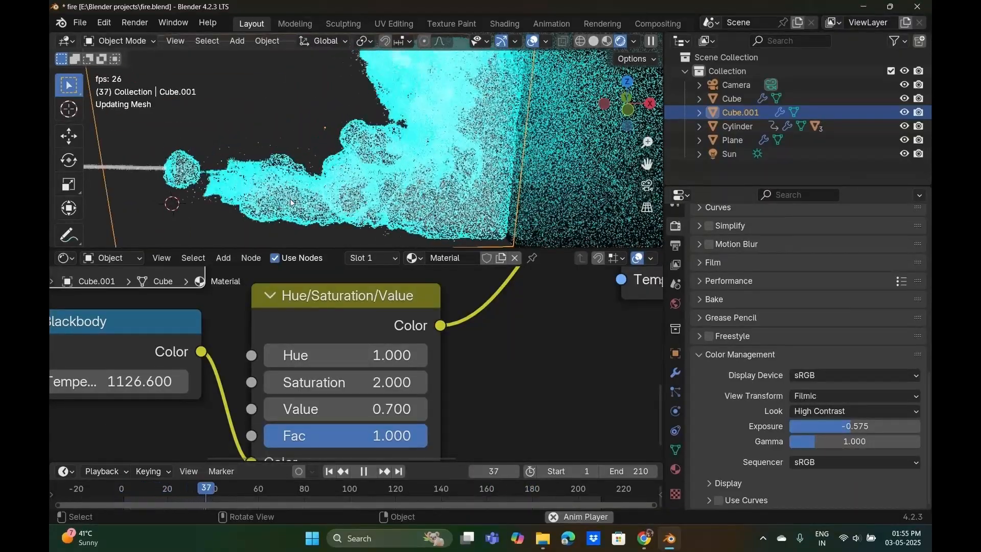
{"action": "key", "text": "space"}
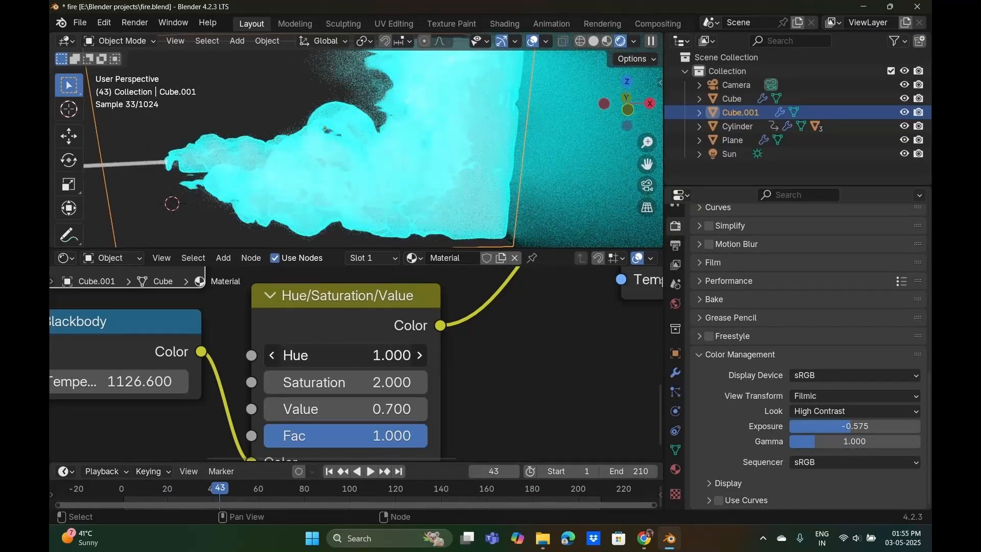
Set the Hue/Saturation/Value node's hue to 0.4, saturation to 1.2 and value to 2.0.
{"action": "left_click_drag", "start_coordinate": [338, 356], "coordinate": [275, 356]}
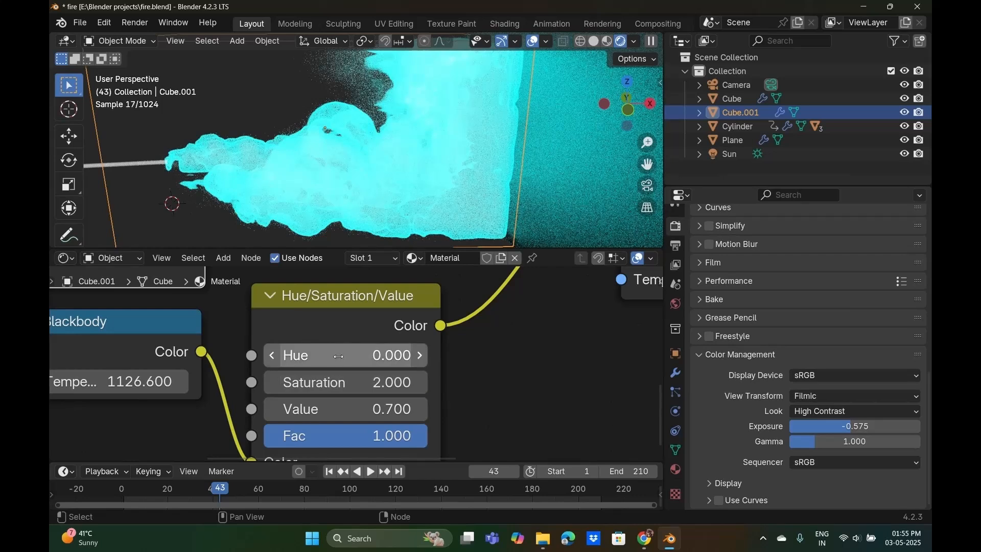
{"action": "left_click_drag", "start_coordinate": [351, 356], "coordinate": [429, 356], "text": "ctrl"}
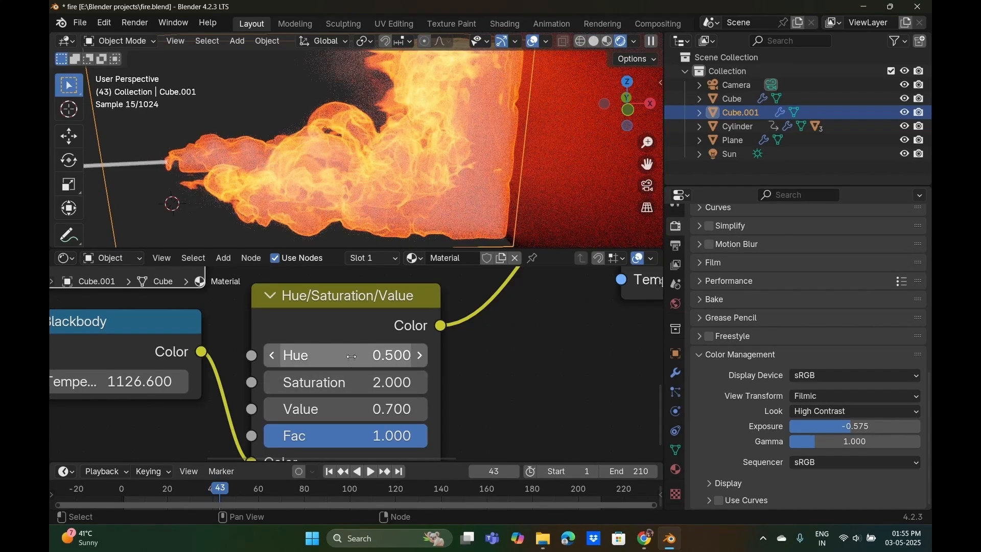
{"action": "left_click_drag", "start_coordinate": [352, 356], "coordinate": [301, 384]}
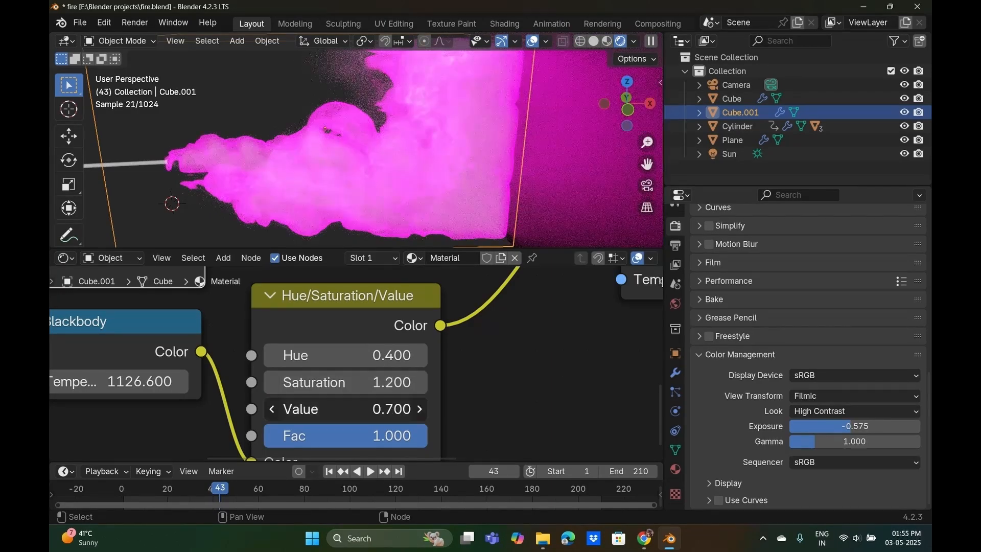
{"action": "left_click_drag", "start_coordinate": [342, 409], "coordinate": [408, 409], "text": "ctrl"}
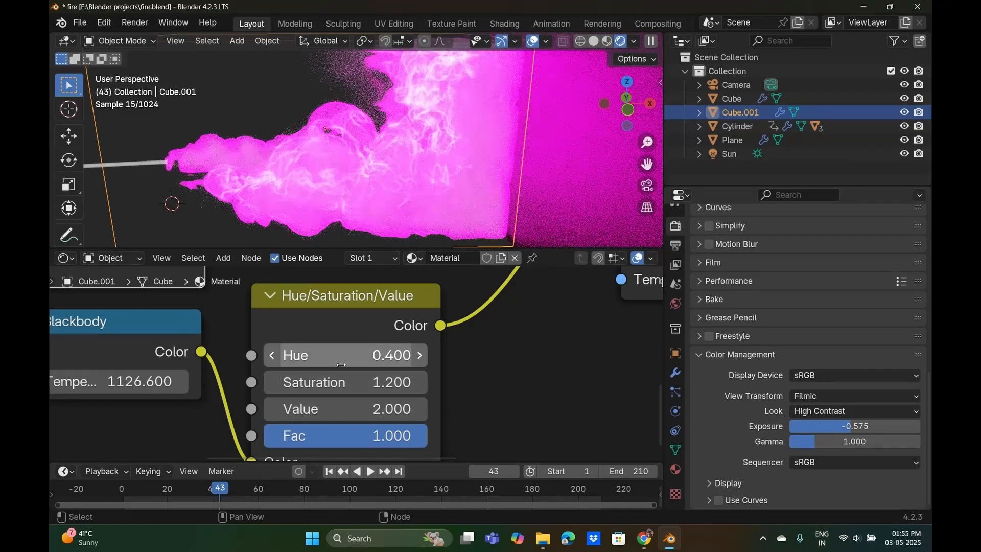
{"action": "left_click", "coordinate": [394, 353]}
{"action": "left_click", "coordinate": [527, 381]}
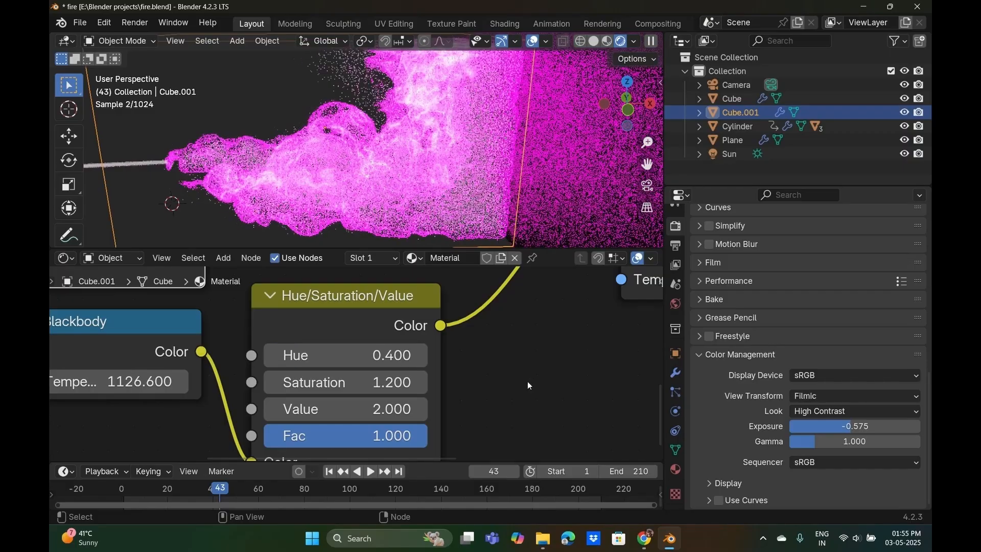
Raise the Hue/Saturation/Value node's hue step by step to 0.8, and bring it back down to 0.5.
{"action": "left_click", "coordinate": [419, 358]}
{"action": "left_click", "coordinate": [420, 358]}
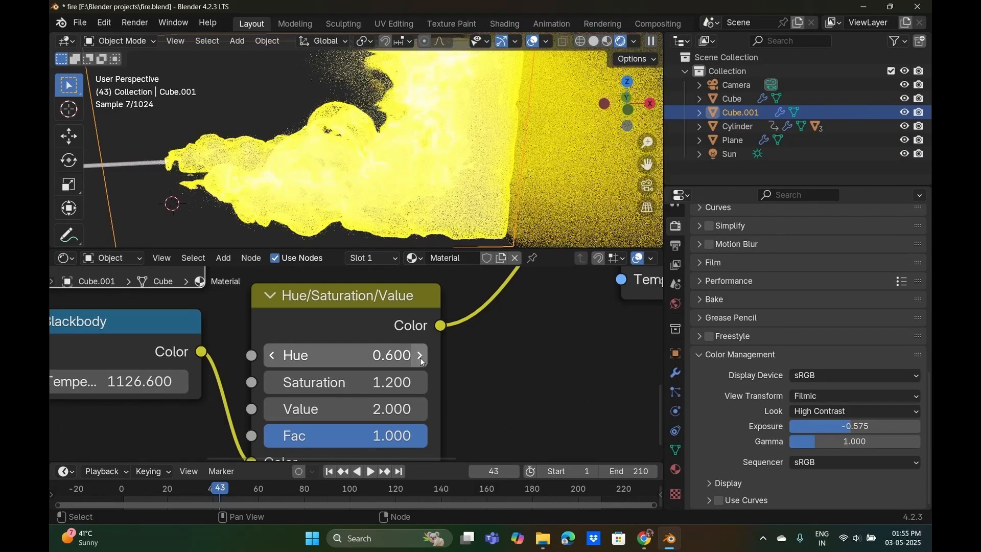
{"action": "left_click", "coordinate": [419, 357]}
{"action": "left_click", "coordinate": [420, 357]}
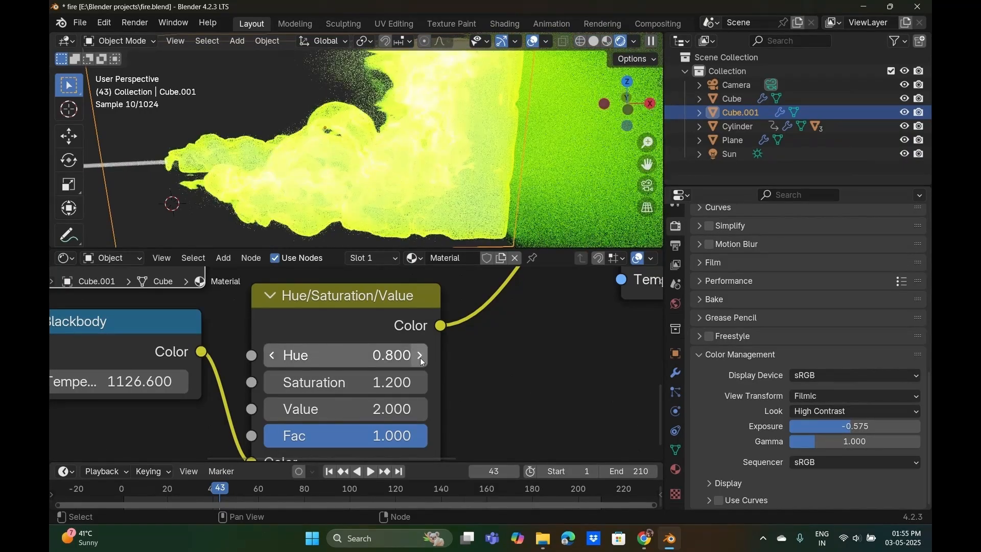
{"action": "left_click", "coordinate": [420, 357]}
{"action": "left_click", "coordinate": [273, 356]}
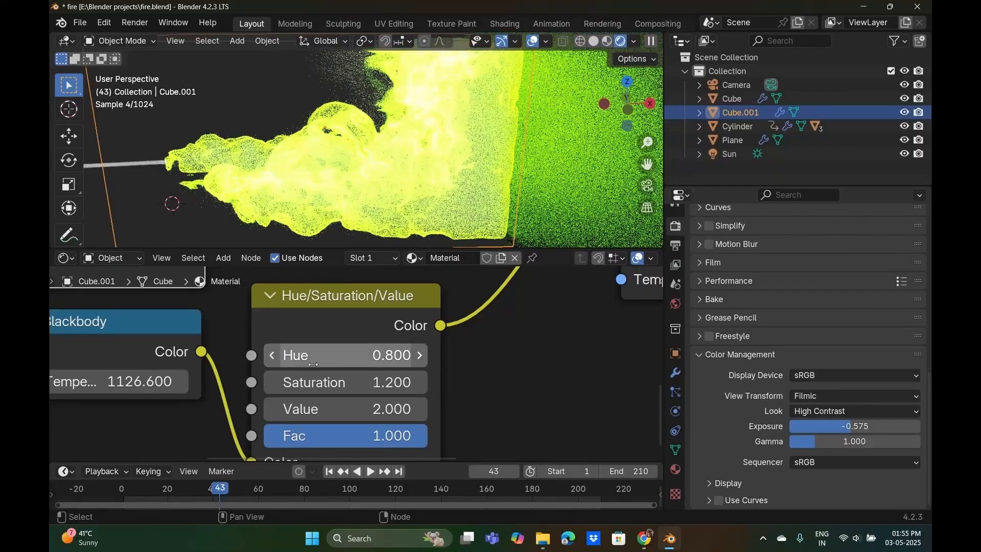
{"action": "left_click", "coordinate": [273, 356]}
{"action": "left_click", "coordinate": [272, 356]}
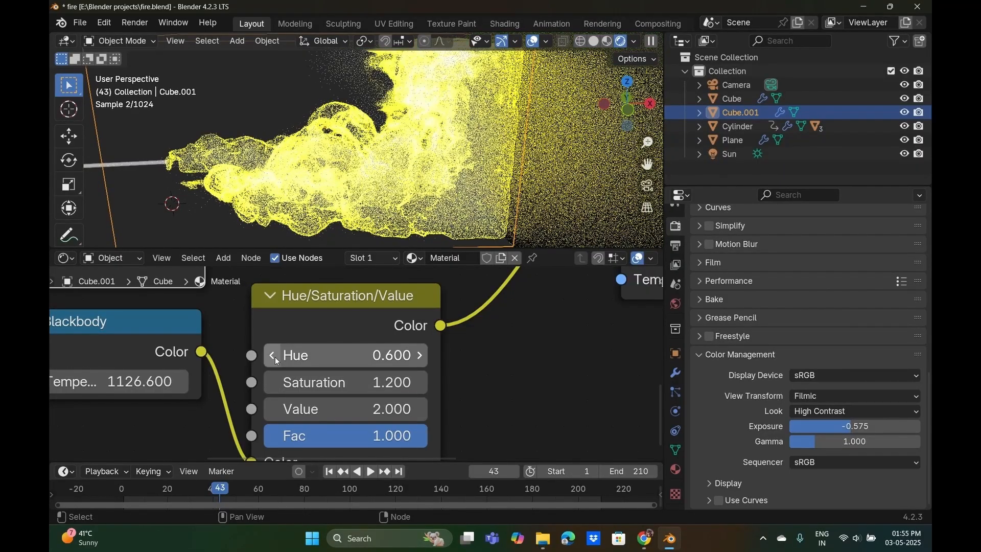
{"action": "left_click", "coordinate": [273, 356]}
{"action": "scroll", "coordinate": [431, 164], "scroll_direction": "down", "scroll_amount": 5}
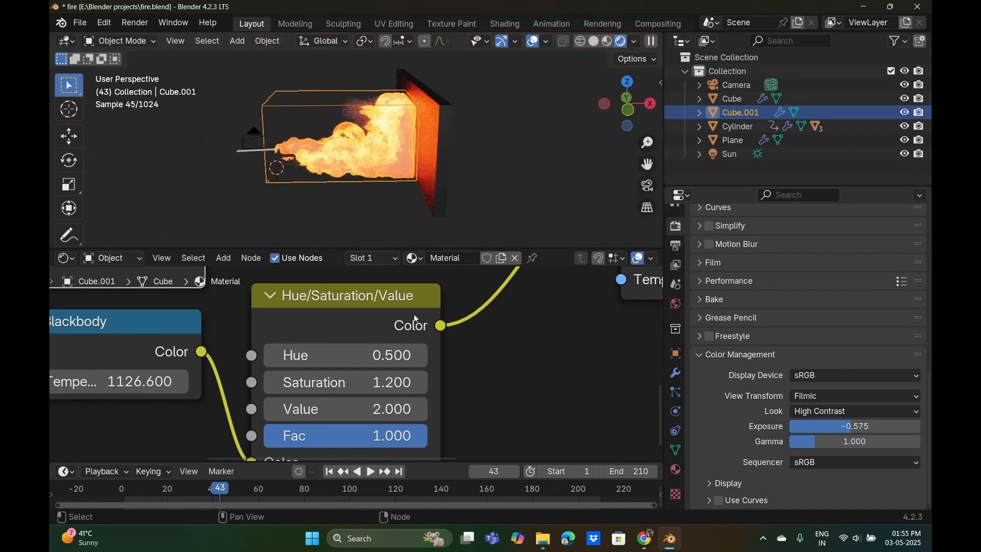
Try a hue of 0.7 on the Hue/Saturation/Value node and return it to 0.5.
{"action": "left_click", "coordinate": [420, 357]}
{"action": "left_click", "coordinate": [420, 356]}
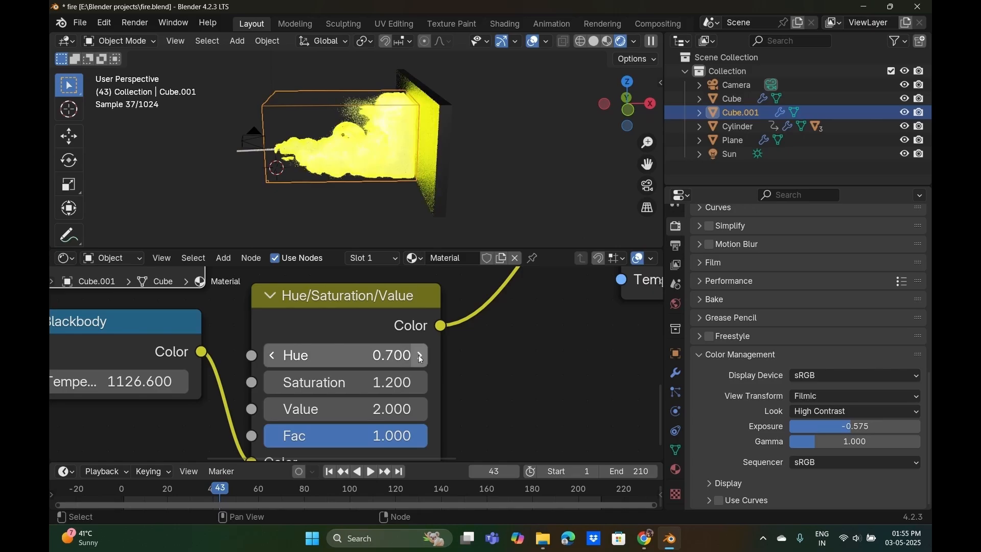
{"action": "left_click", "coordinate": [272, 355]}
{"action": "left_click", "coordinate": [271, 355]}
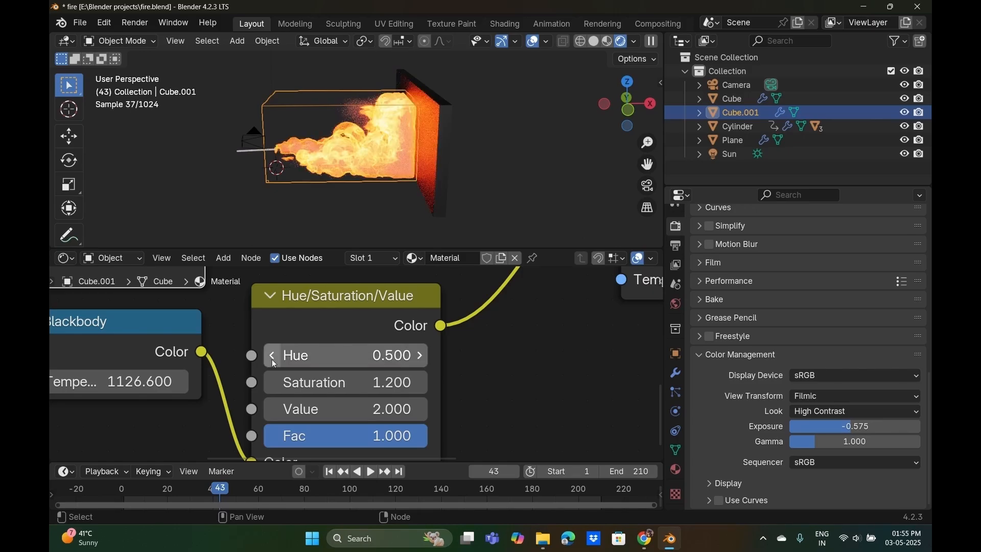
Add a Volume Info node and place it above the Attribute node.
{"action": "scroll", "coordinate": [424, 381], "scroll_direction": "up", "scroll_amount": 1}
{"action": "scroll", "coordinate": [424, 381], "scroll_direction": "down", "scroll_amount": 2}
{"action": "scroll", "coordinate": [424, 381], "scroll_direction": "down", "scroll_amount": 2}
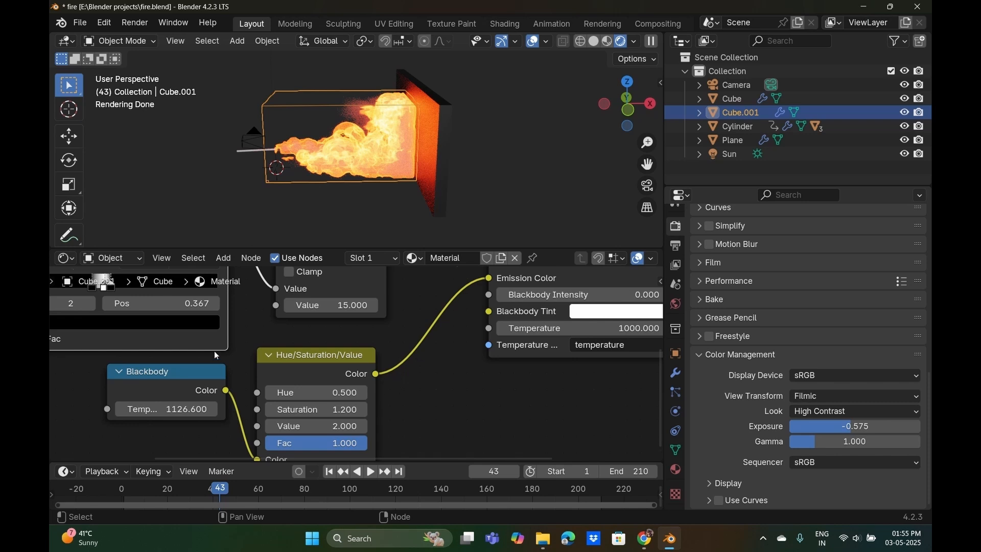
{"action": "scroll", "coordinate": [214, 351], "scroll_direction": "down", "scroll_amount": 12}
{"action": "middle_click_drag", "start_coordinate": [405, 380], "coordinate": [441, 437], "text": "shift"}
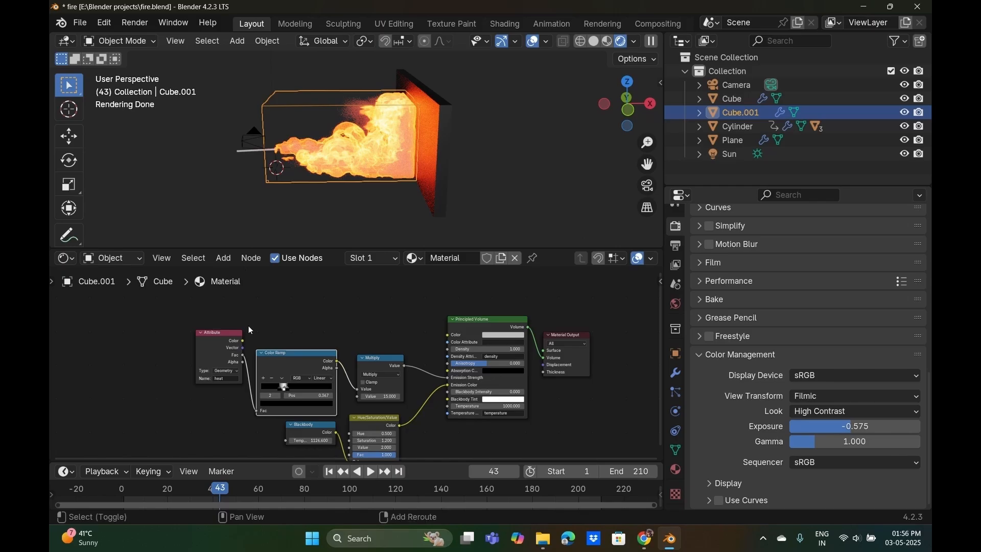
{"action": "key", "text": "shift+a"}
{"action": "type", "text": "volum"}
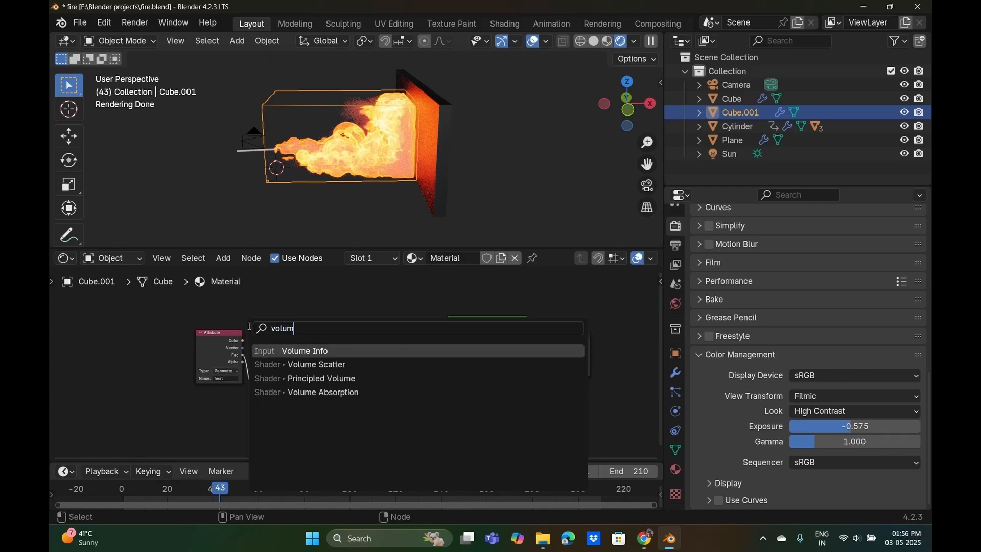
{"action": "key", "text": "Return"}
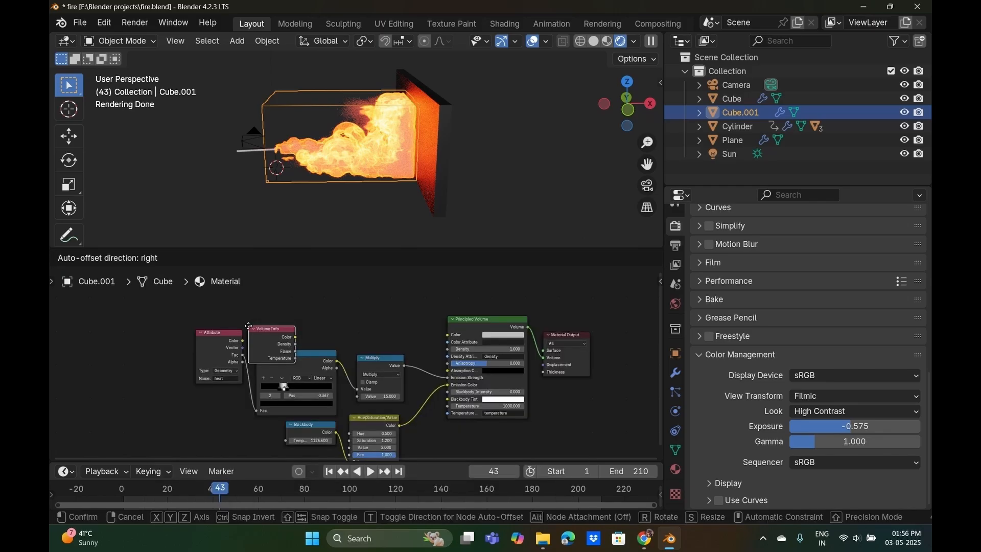
{"action": "left_click", "coordinate": [196, 290]}
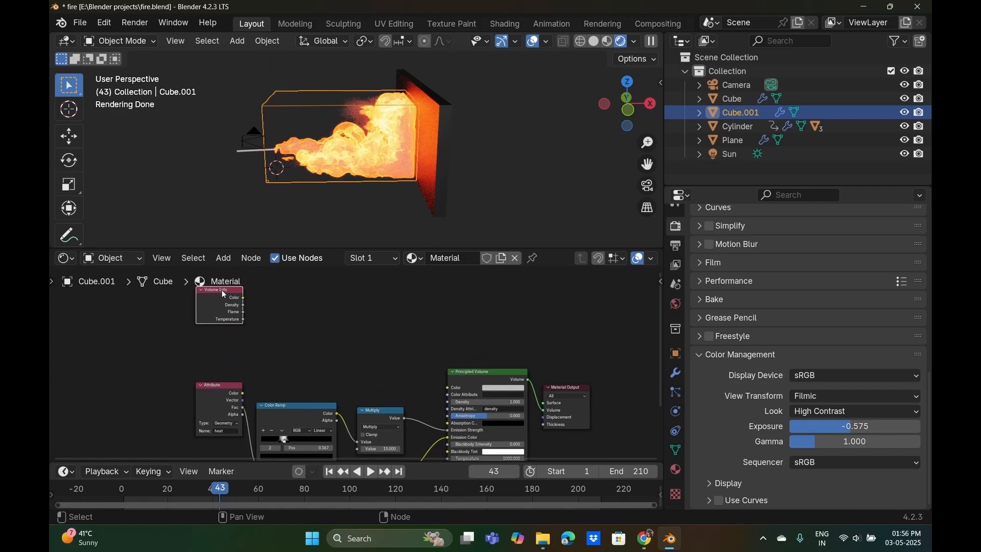
{"action": "left_click_drag", "start_coordinate": [222, 289], "coordinate": [223, 321]}
Duplicate the Color Ramp node beside the Volume Info node and remove one stop from the copy.
{"action": "key", "text": "shift+d"}
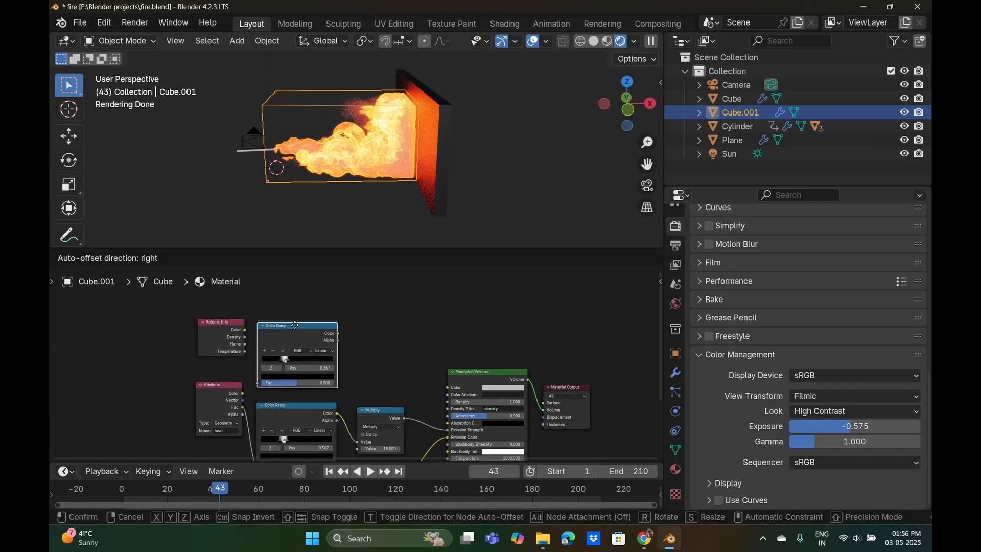
{"action": "left_click", "coordinate": [299, 326]}
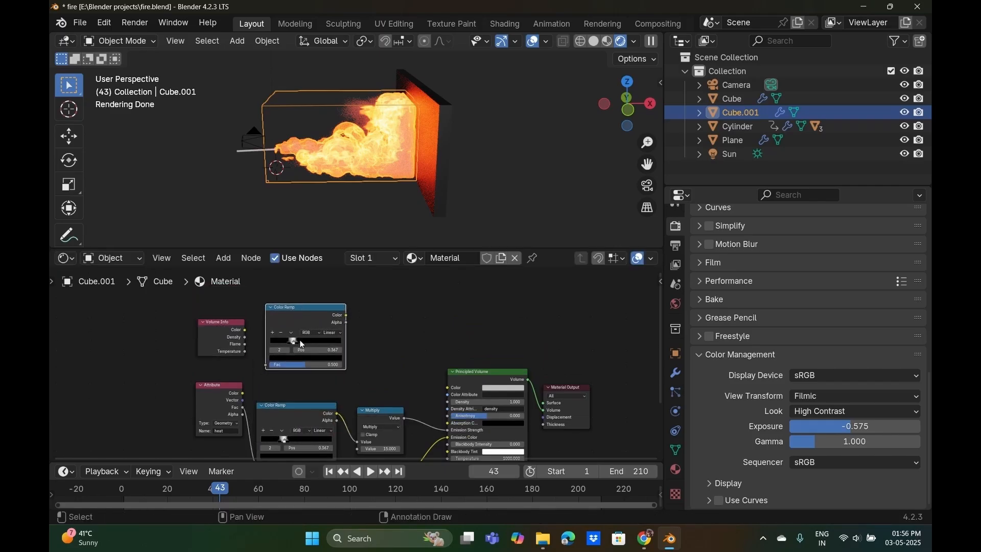
{"action": "left_click", "coordinate": [277, 332]}
Connect the Volume Info node's Density output to the duplicated Color Ramp's Fac input.
{"action": "middle_click_drag", "start_coordinate": [463, 409], "coordinate": [417, 376]}
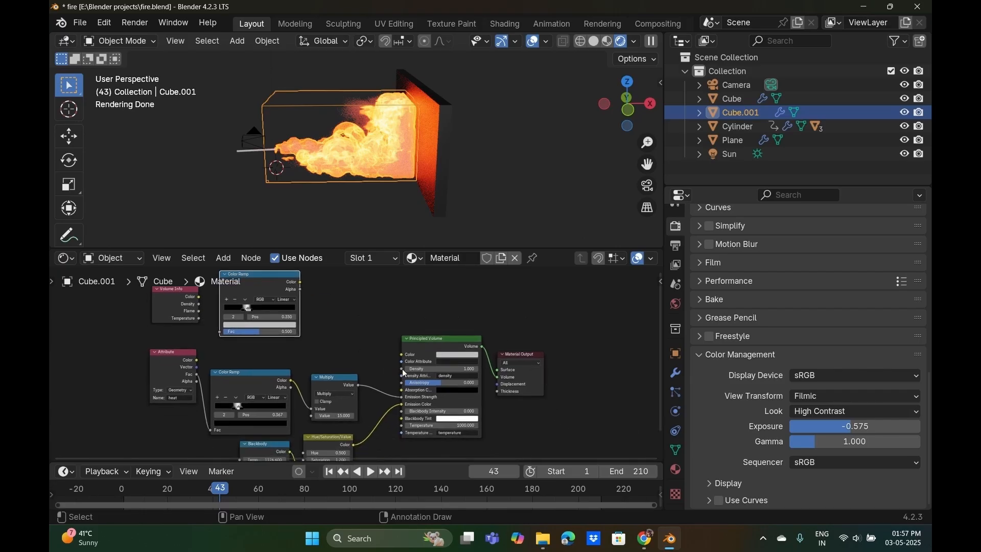
{"action": "left_click_drag", "start_coordinate": [401, 369], "coordinate": [353, 321]}
{"action": "key", "text": "Escape"}
{"action": "left_click_drag", "start_coordinate": [199, 304], "coordinate": [220, 332]}
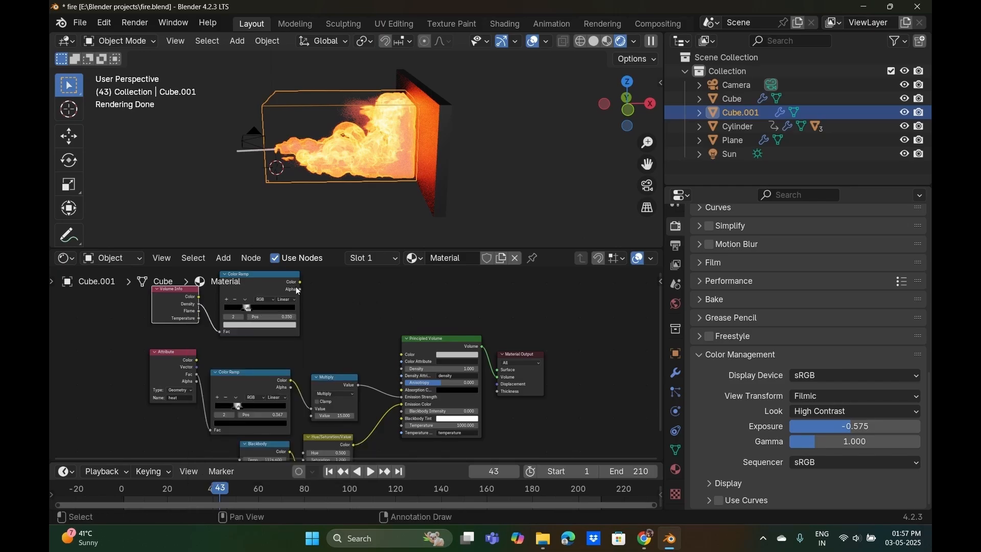
Remove the surplus stops from the duplicated Color Ramp and move its white stop to position 0.478.
{"action": "left_click", "coordinate": [248, 307]}
{"action": "left_click", "coordinate": [235, 301]}
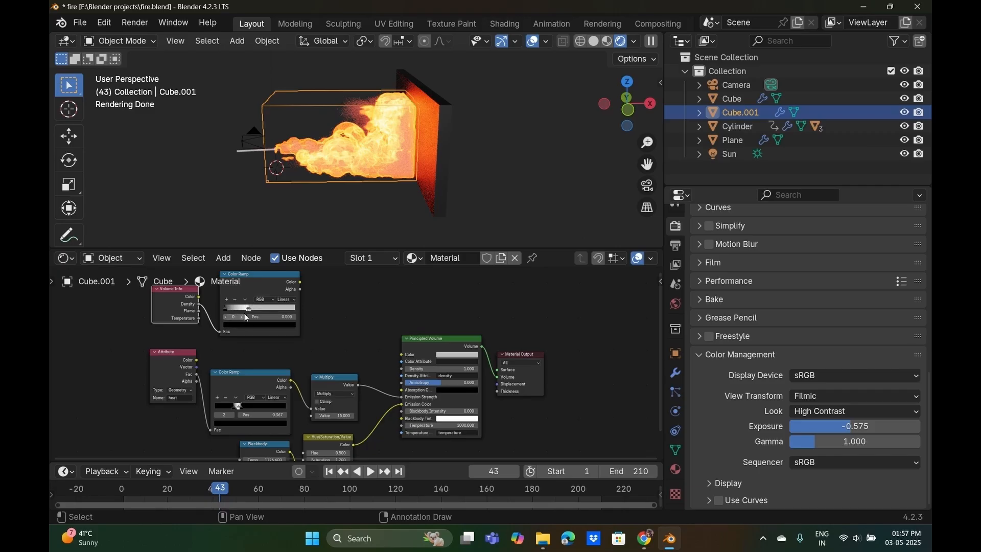
{"action": "left_click", "coordinate": [248, 308]}
{"action": "left_click", "coordinate": [234, 300]}
{"action": "left_click_drag", "start_coordinate": [245, 309], "coordinate": [255, 308]}
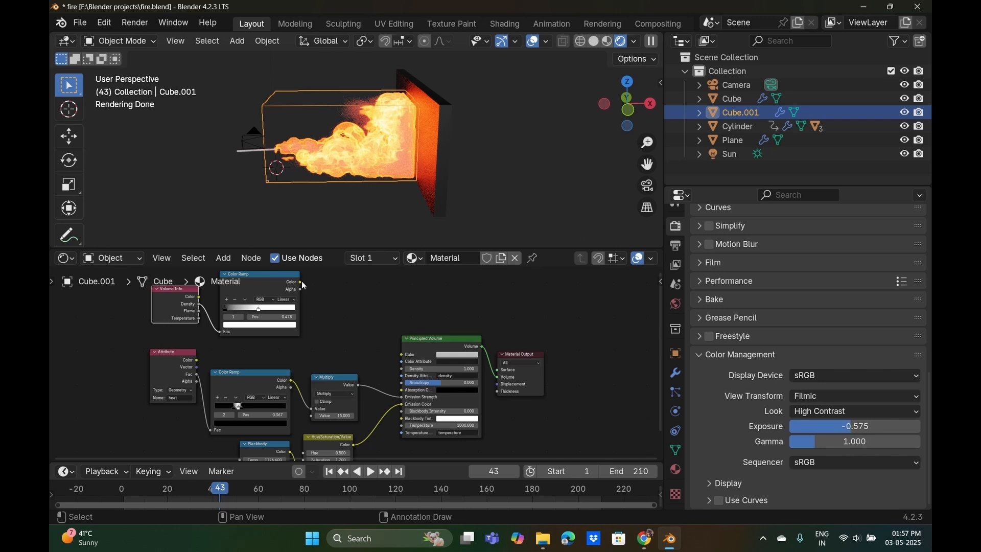
Insert a Math Multiply node with a value of -4.5 between the duplicated Color Ramp's Color output and the Principled Volume's Density.
{"action": "left_click_drag", "start_coordinate": [300, 283], "coordinate": [328, 317]}
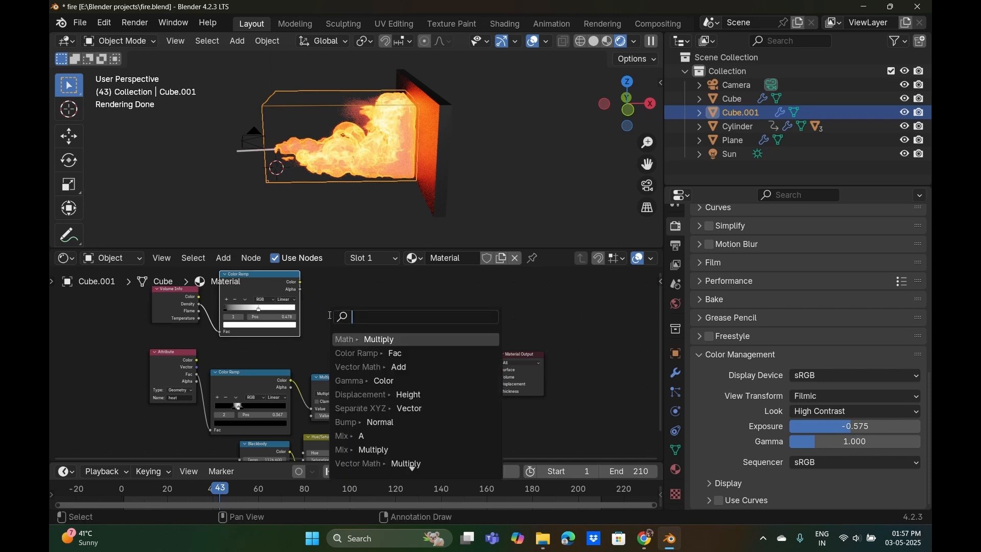
{"action": "left_click", "coordinate": [373, 339]}
{"action": "left_click", "coordinate": [370, 327]}
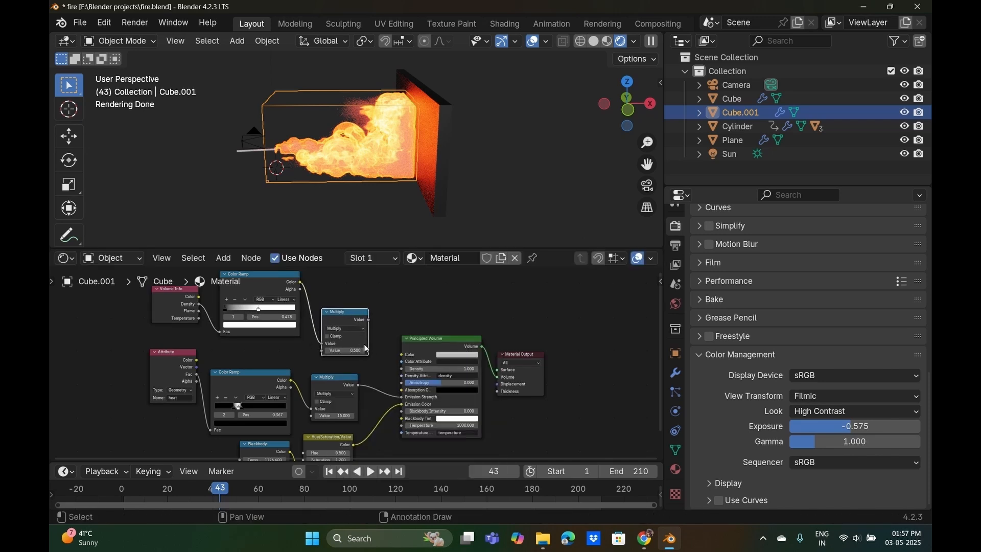
{"action": "left_click_drag", "start_coordinate": [370, 321], "coordinate": [394, 368]}
{"action": "scroll", "coordinate": [393, 172], "scroll_direction": "up", "scroll_amount": 3}
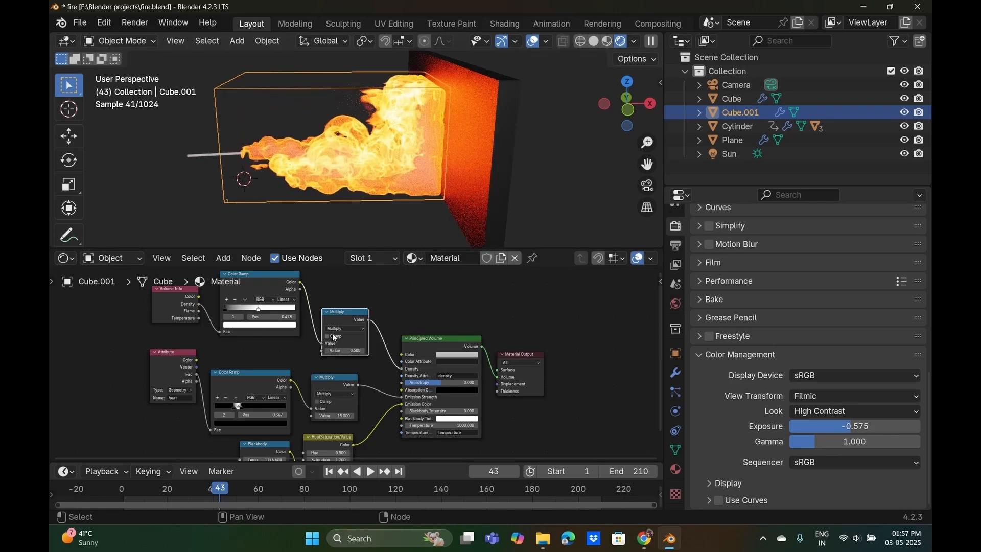
{"action": "left_click_drag", "start_coordinate": [342, 350], "coordinate": [322, 351]}
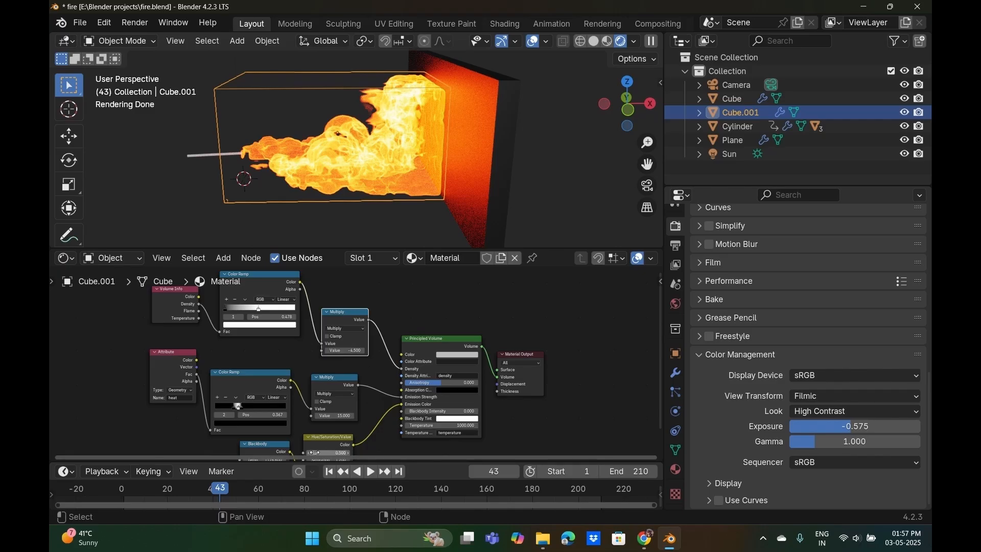
Try different hues on the Hue/Saturation/Value node and settle on a hue of 0.4.
{"action": "left_click_drag", "start_coordinate": [320, 452], "coordinate": [349, 453]}
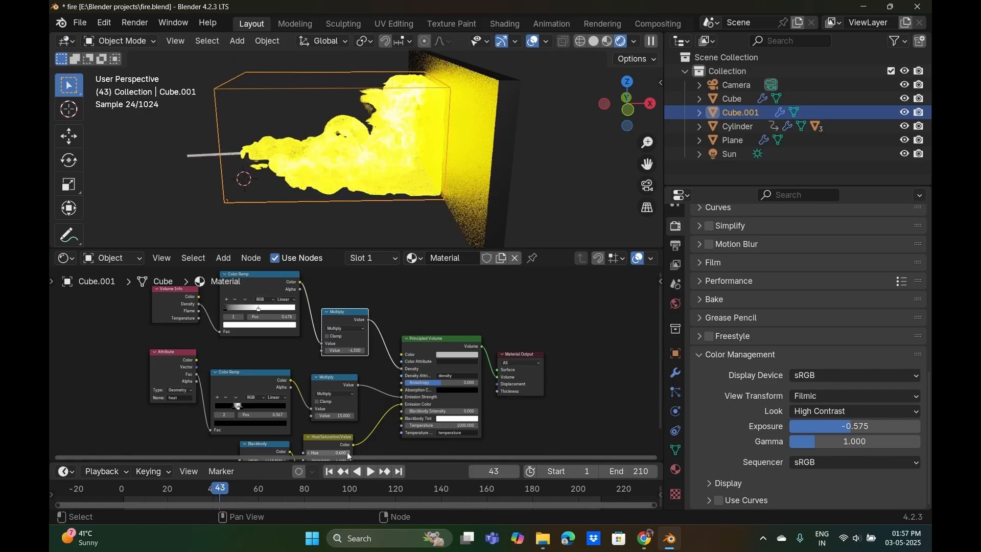
{"action": "left_click", "coordinate": [310, 454]}
{"action": "left_click", "coordinate": [310, 454]}
{"action": "left_click", "coordinate": [309, 453]}
{"action": "left_click", "coordinate": [310, 454]}
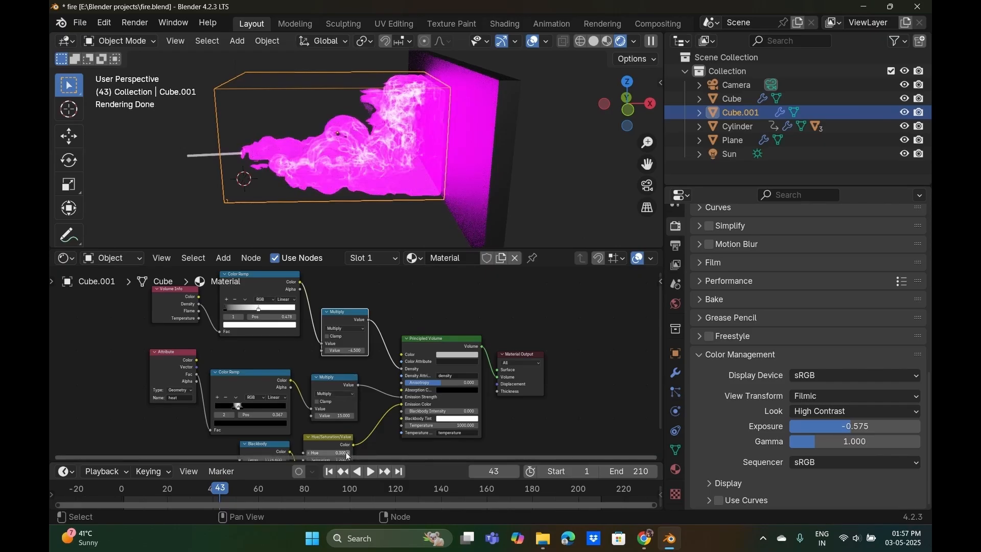
{"action": "left_click", "coordinate": [347, 453]}
Lower the Value on the Hue/Saturation/Value node to 1.7.
{"action": "middle_click_drag", "start_coordinate": [348, 456], "coordinate": [356, 387]}
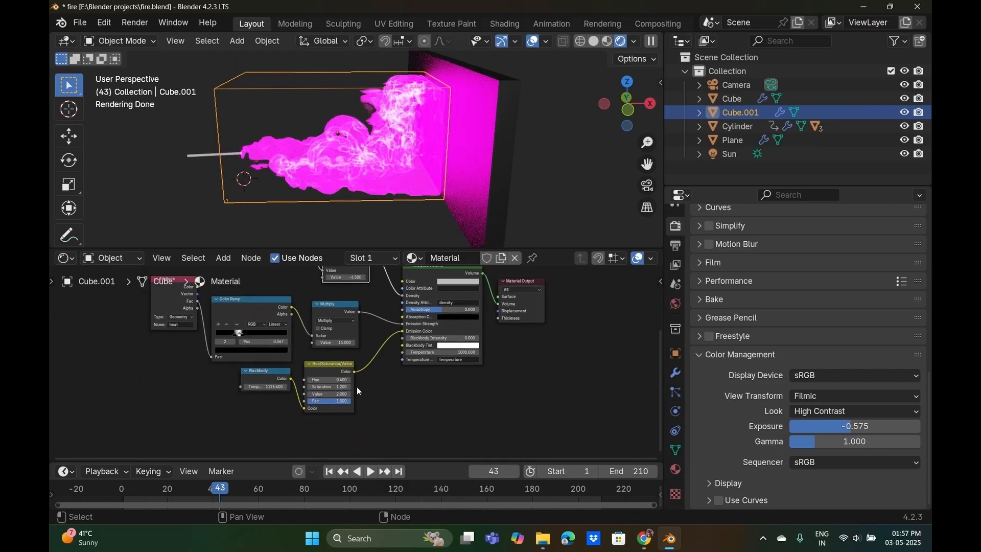
{"action": "left_click", "coordinate": [311, 395]}
{"action": "left_click", "coordinate": [310, 394]}
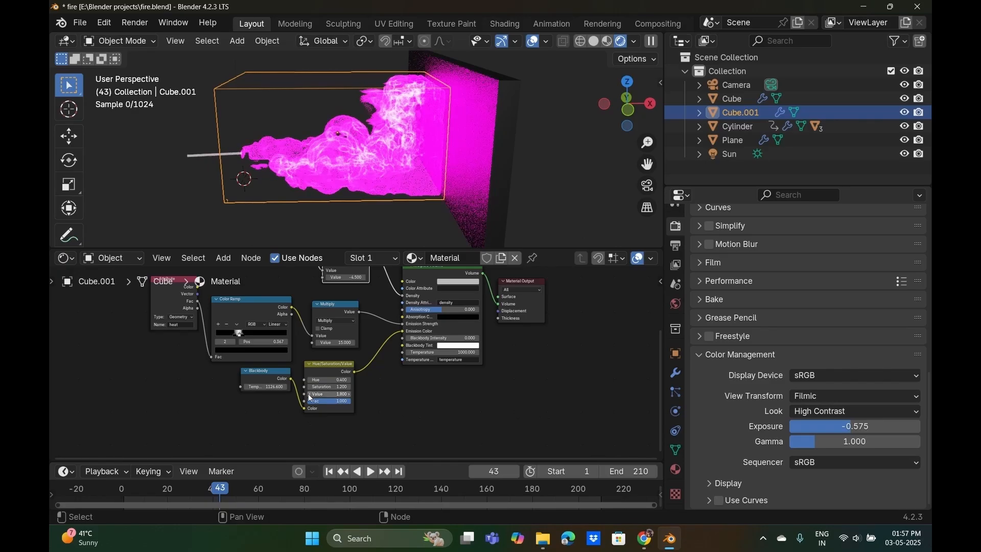
{"action": "left_click", "coordinate": [310, 394]}
Try different saturation levels on the Hue/Saturation/Value node and settle on a Saturation of 2.0.
{"action": "left_click", "coordinate": [310, 388]}
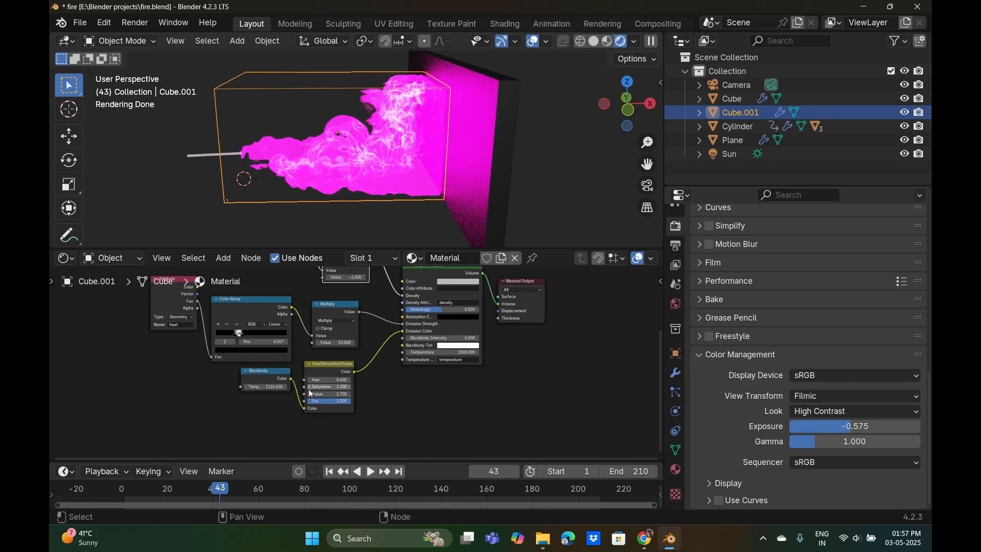
{"action": "left_click", "coordinate": [310, 387]}
{"action": "left_click", "coordinate": [310, 387]}
{"action": "left_click", "coordinate": [310, 387]}
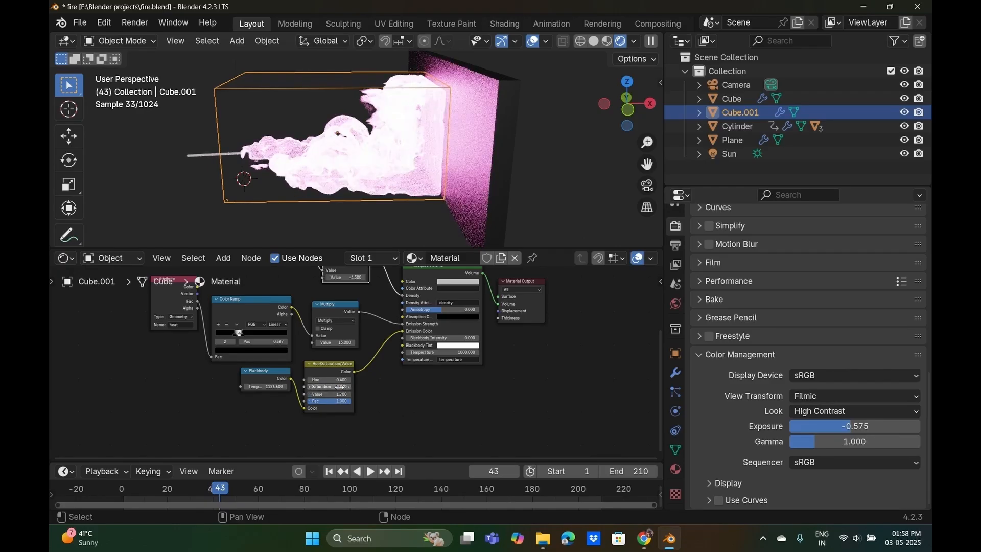
{"action": "left_click", "coordinate": [350, 387]}
{"action": "left_click", "coordinate": [351, 387]}
{"action": "left_click", "coordinate": [350, 387]}
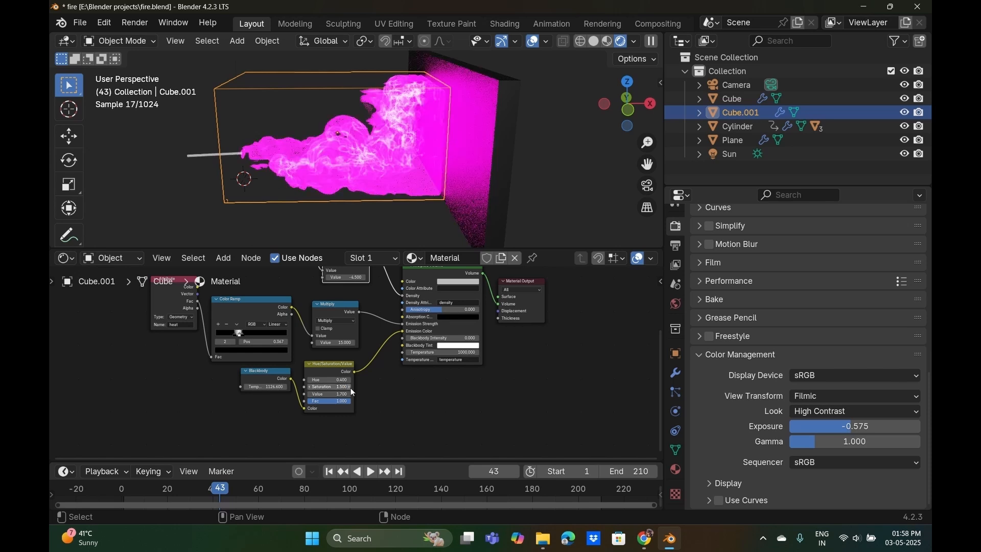
{"action": "left_click_drag", "start_coordinate": [351, 387], "coordinate": [383, 387]}
Examine the finished node tree, the shaded fire volume from several distances, and the render sampling settings.
{"action": "middle_click_drag", "start_coordinate": [283, 309], "coordinate": [324, 390]}
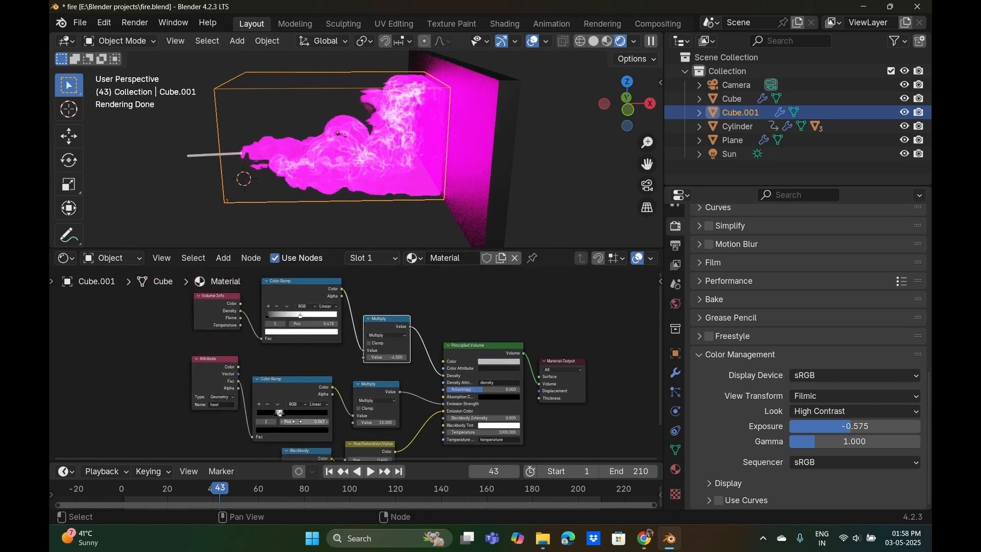
{"action": "middle_click_drag", "start_coordinate": [387, 427], "coordinate": [367, 413]}
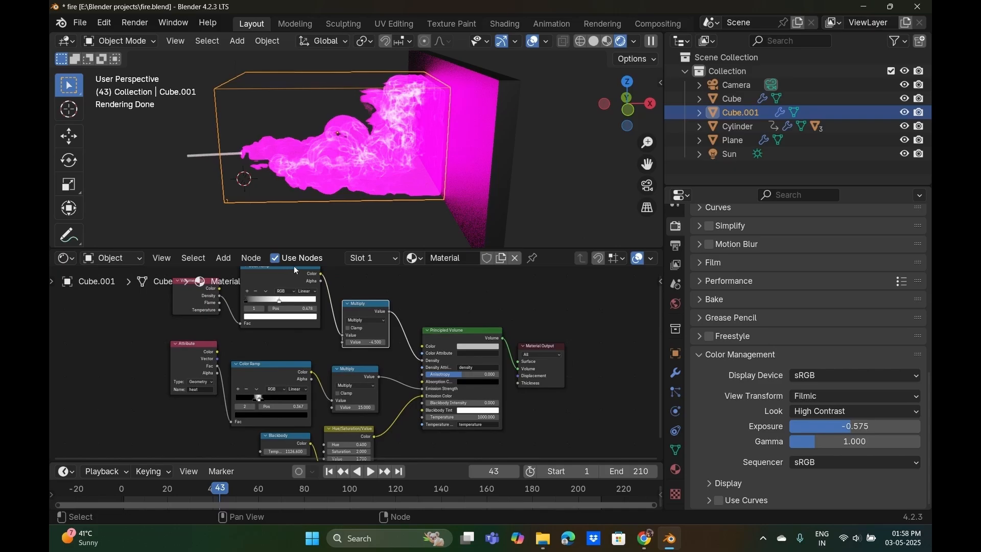
{"action": "middle_click_drag", "start_coordinate": [372, 230], "coordinate": [331, 179]}
{"action": "scroll", "coordinate": [378, 188], "scroll_direction": "up", "scroll_amount": 3}
{"action": "scroll", "coordinate": [383, 158], "scroll_direction": "up", "scroll_amount": 3}
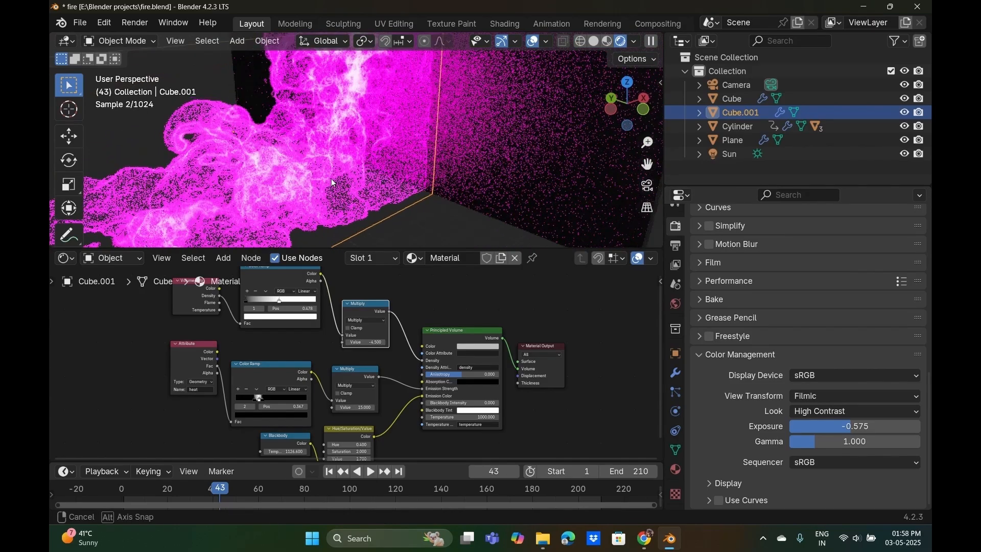
{"action": "scroll", "coordinate": [400, 132], "scroll_direction": "down", "scroll_amount": 2}
{"action": "scroll", "coordinate": [399, 132], "scroll_direction": "down", "scroll_amount": 3}
{"action": "scroll", "coordinate": [807, 367], "scroll_direction": "up", "scroll_amount": 10}
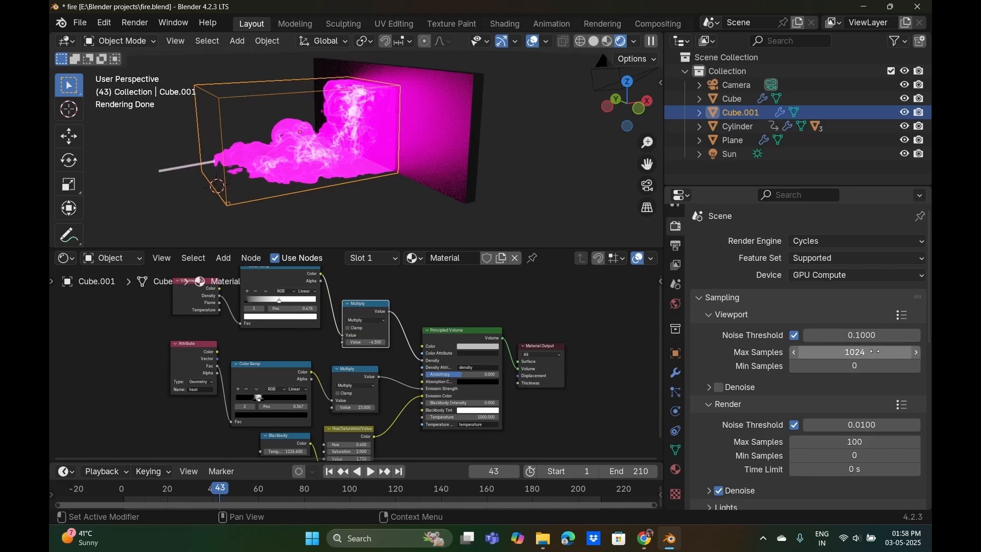
Start a trial render of the animation and stop it at the first frame.
{"action": "left_click", "coordinate": [134, 22]}
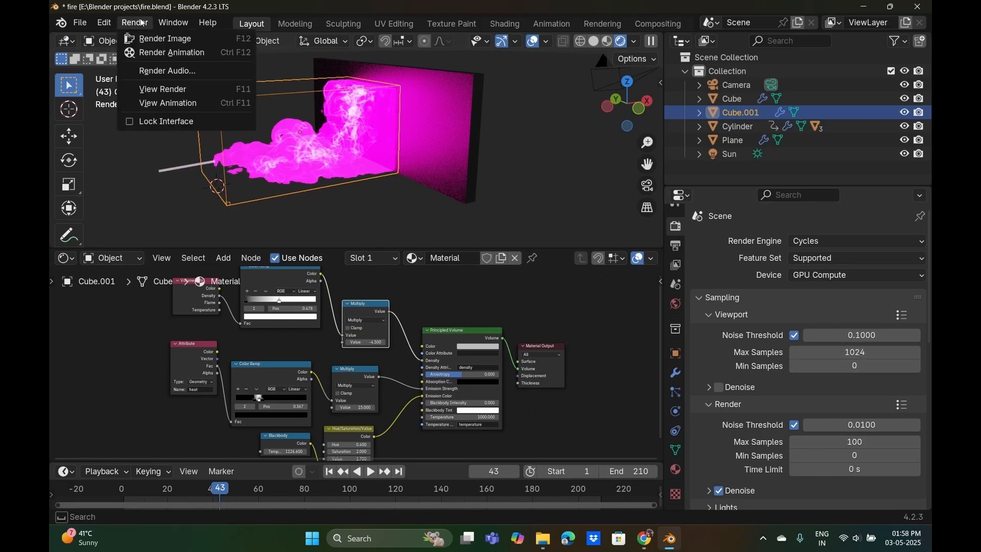
{"action": "left_click", "coordinate": [162, 52]}
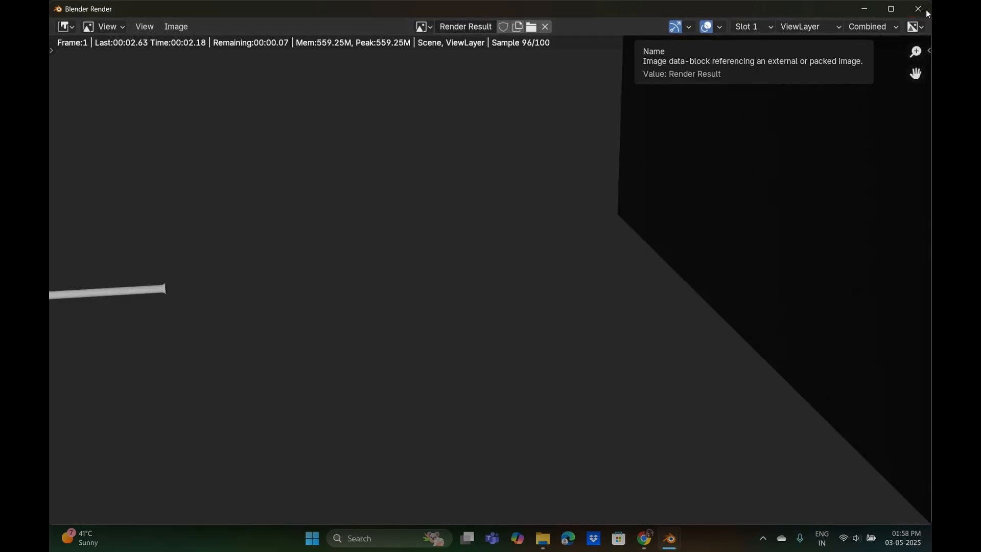
{"action": "key", "text": "Escape"}
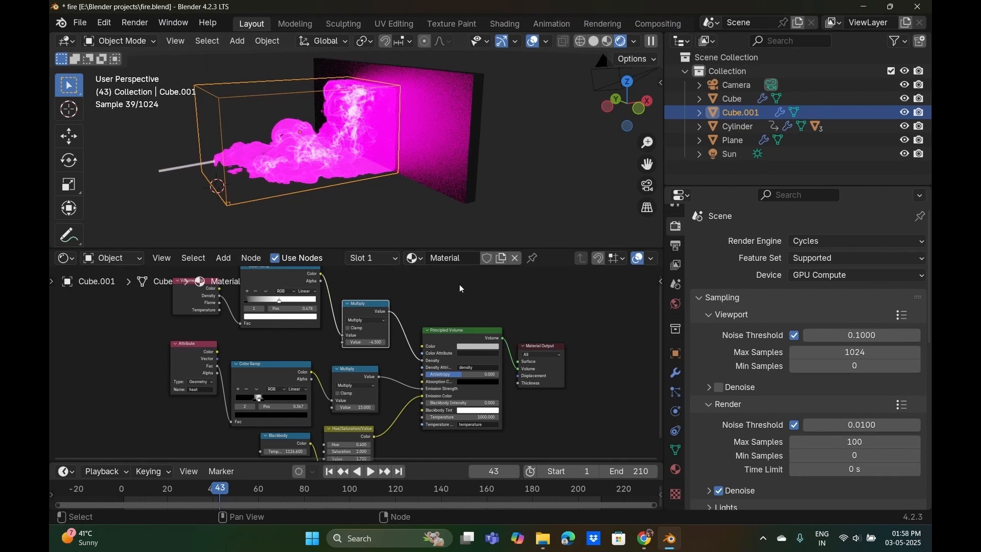
Remove the Shader Editor area by joining it into the 3D viewport.
{"action": "left_click_drag", "start_coordinate": [548, 247], "coordinate": [548, 289]}
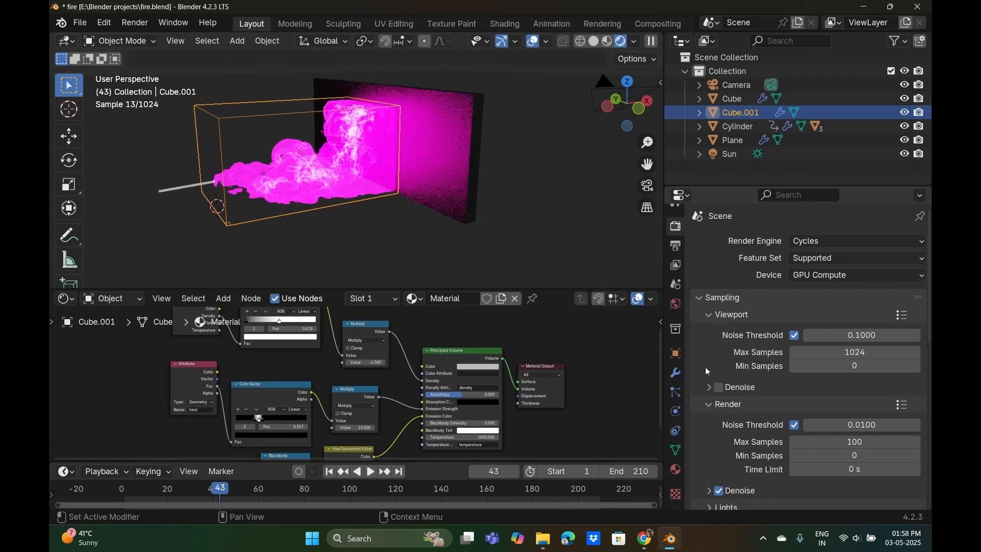
{"action": "left_click", "coordinate": [676, 411]}
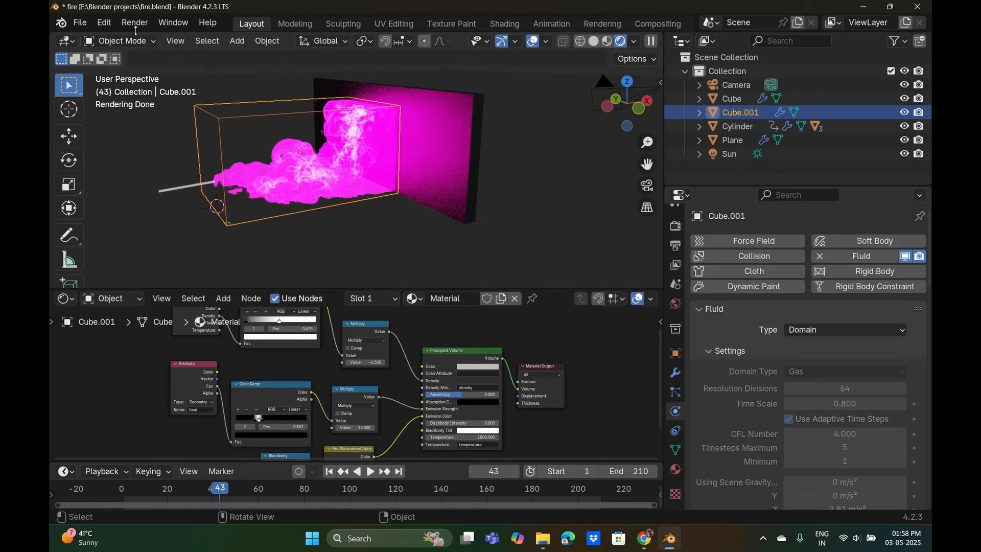
{"action": "right_click", "coordinate": [558, 289]}
{"action": "left_click", "coordinate": [549, 317]}
{"action": "left_click", "coordinate": [550, 347]}
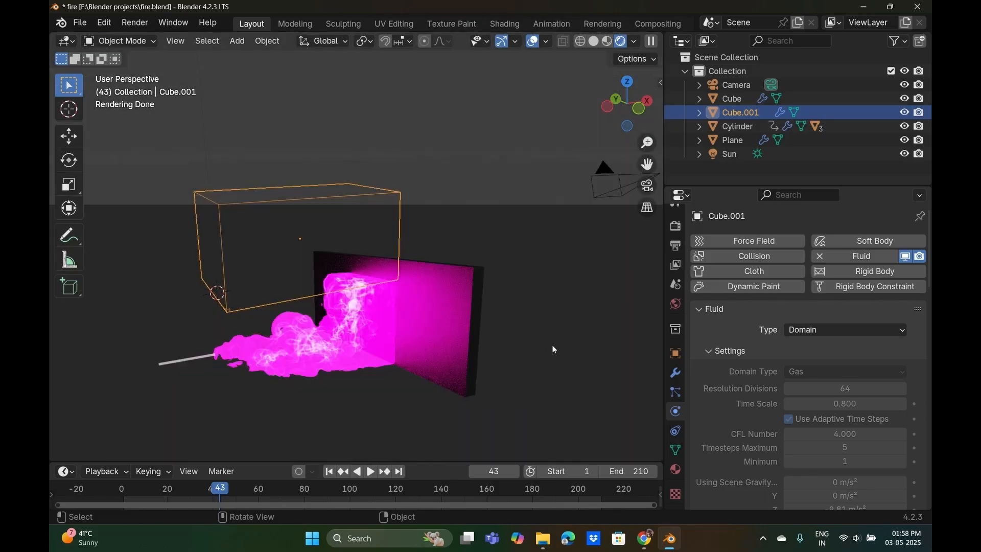
Move the Sun light down along the global Z axis by about 15 m, closer to the fire scene.
{"action": "scroll", "coordinate": [436, 327], "scroll_direction": "up", "scroll_amount": 4}
{"action": "scroll", "coordinate": [437, 327], "scroll_direction": "down", "scroll_amount": 3}
{"action": "middle_click_drag", "start_coordinate": [460, 357], "coordinate": [404, 343]}
{"action": "left_click", "coordinate": [269, 108]}
{"action": "left_click", "coordinate": [330, 78]}
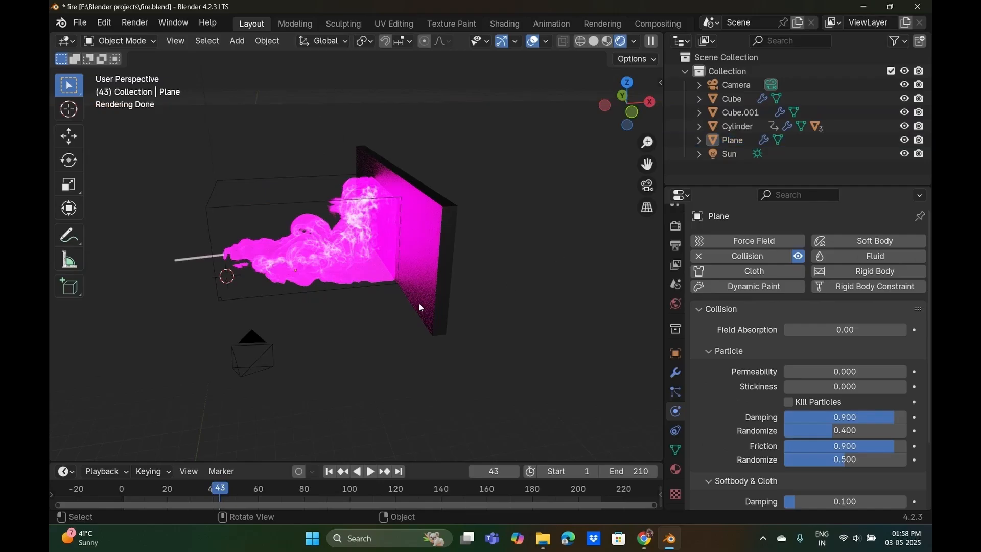
{"action": "scroll", "coordinate": [419, 302], "scroll_direction": "down", "scroll_amount": 6}
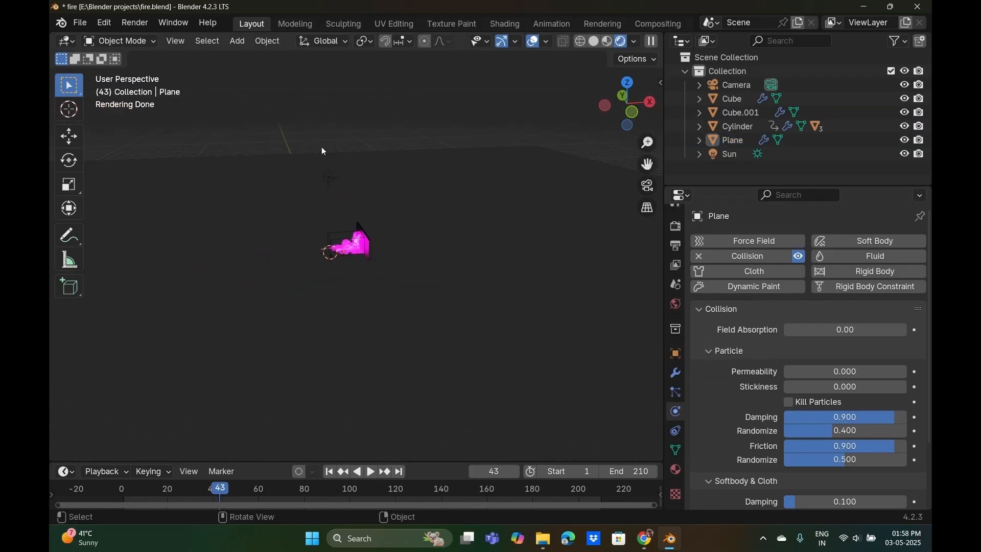
{"action": "left_click", "coordinate": [331, 177]}
{"action": "key", "text": "g"}
{"action": "key", "text": "z"}
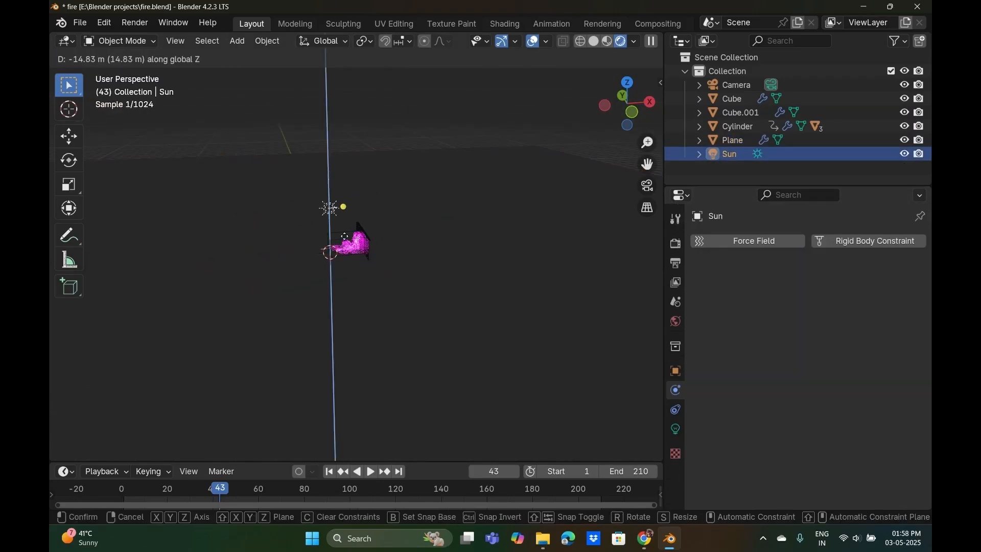
{"action": "left_click", "coordinate": [343, 217]}
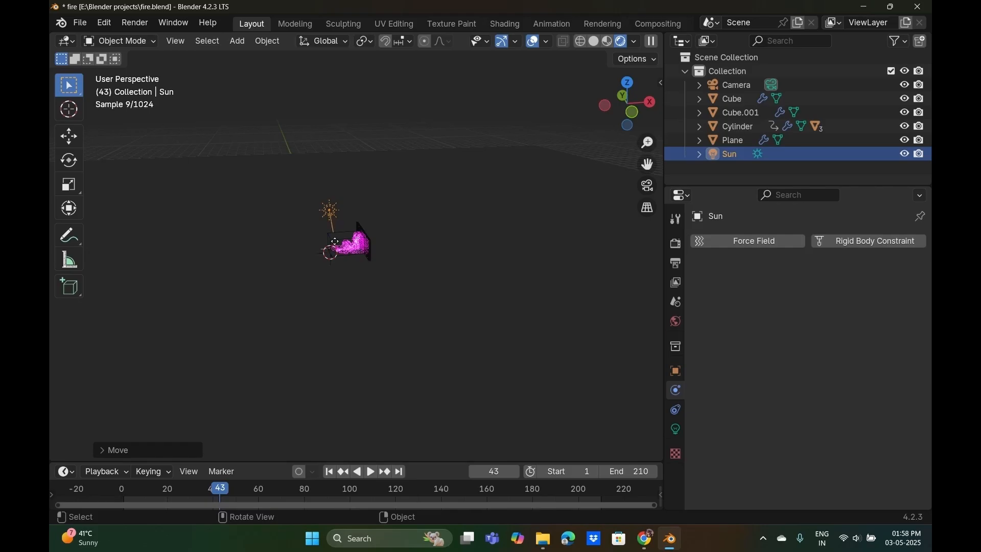
Play the fire simulation with the shading visible and stop playback at frame 81.
{"action": "scroll", "coordinate": [339, 263], "scroll_direction": "up", "scroll_amount": 2}
{"action": "middle_click_drag", "start_coordinate": [339, 263], "coordinate": [304, 286]}
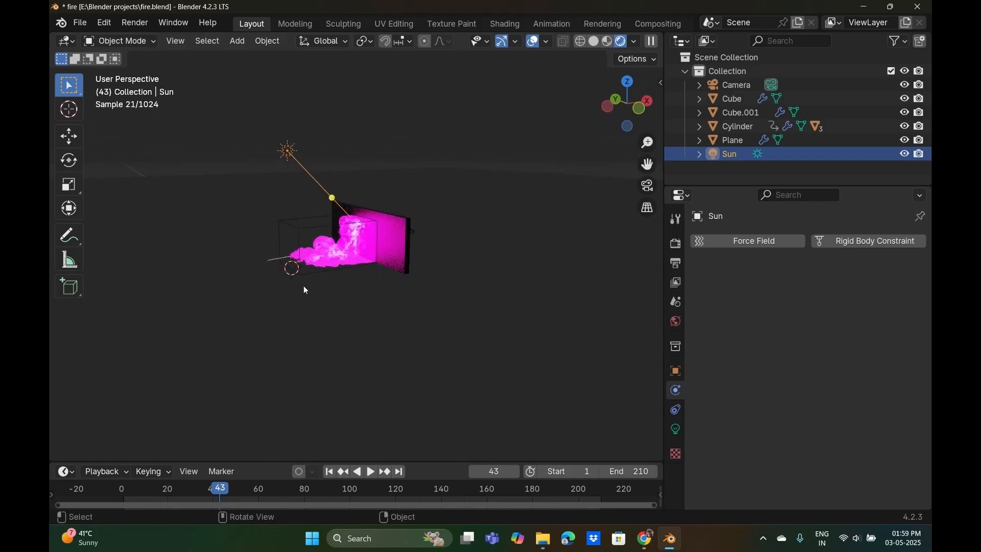
{"action": "key", "text": "space"}
{"action": "key", "text": "space"}
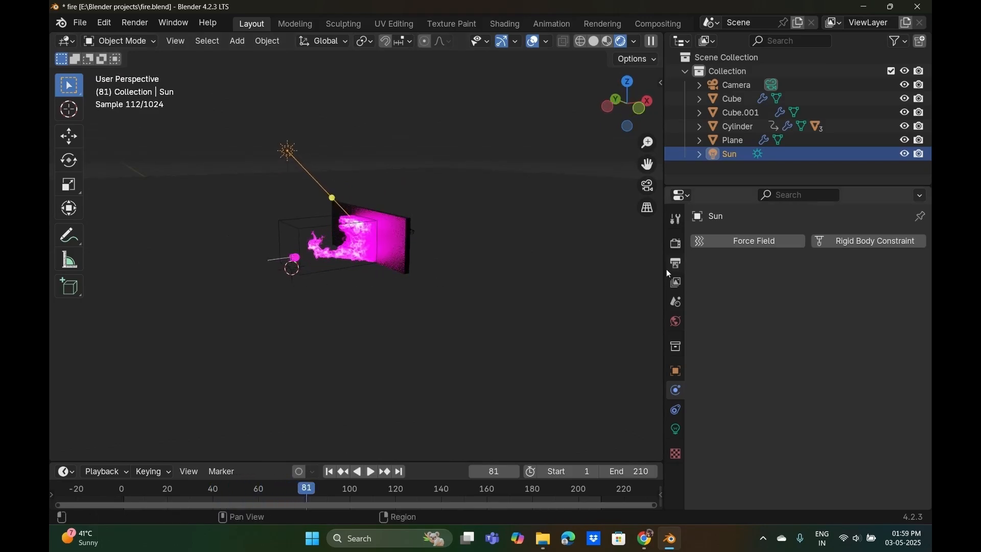
Review the render and color management settings, then the output resolution, frame rate choices and frame range.
{"action": "left_click", "coordinate": [675, 243]}
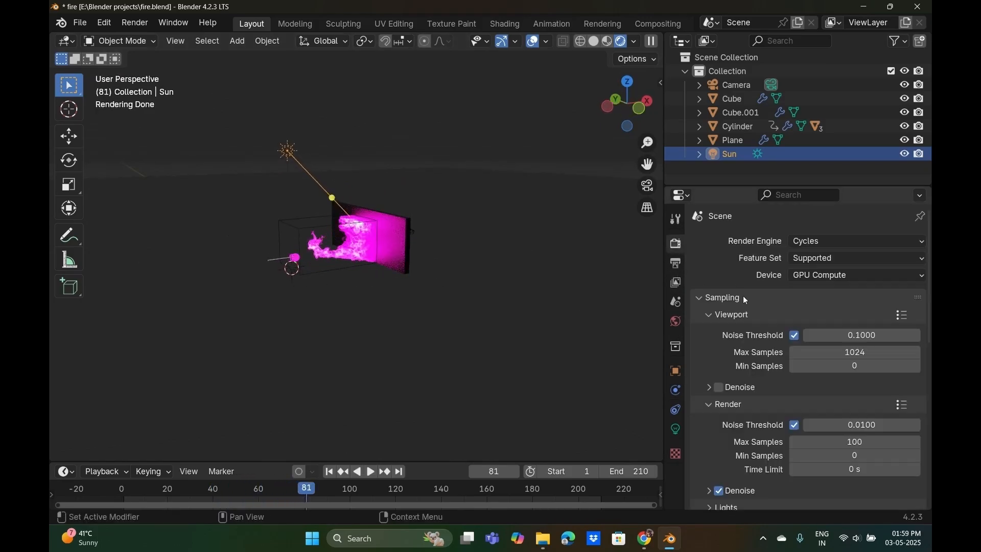
{"action": "scroll", "coordinate": [742, 295], "scroll_direction": "down", "scroll_amount": 5}
{"action": "scroll", "coordinate": [784, 276], "scroll_direction": "down", "scroll_amount": 10}
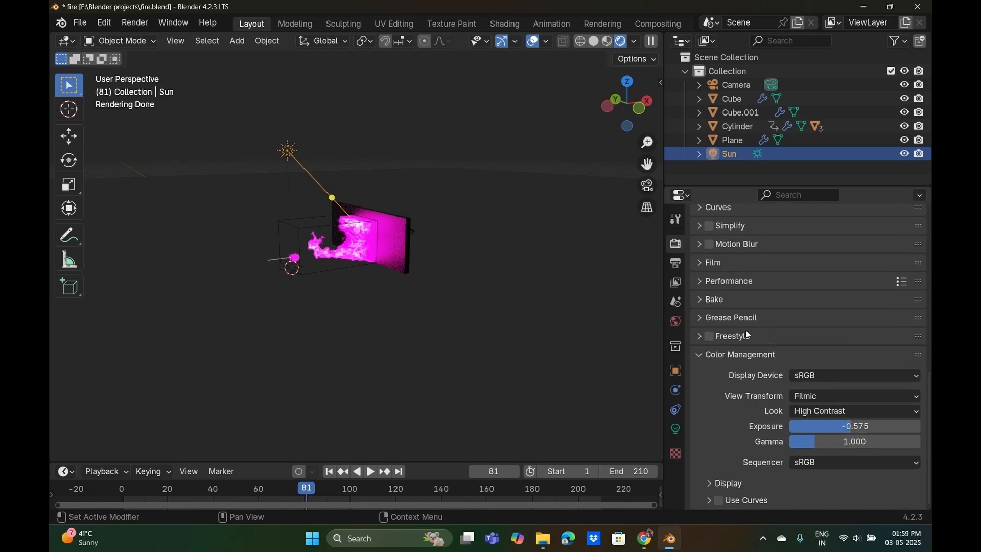
{"action": "scroll", "coordinate": [772, 335], "scroll_direction": "up", "scroll_amount": 10}
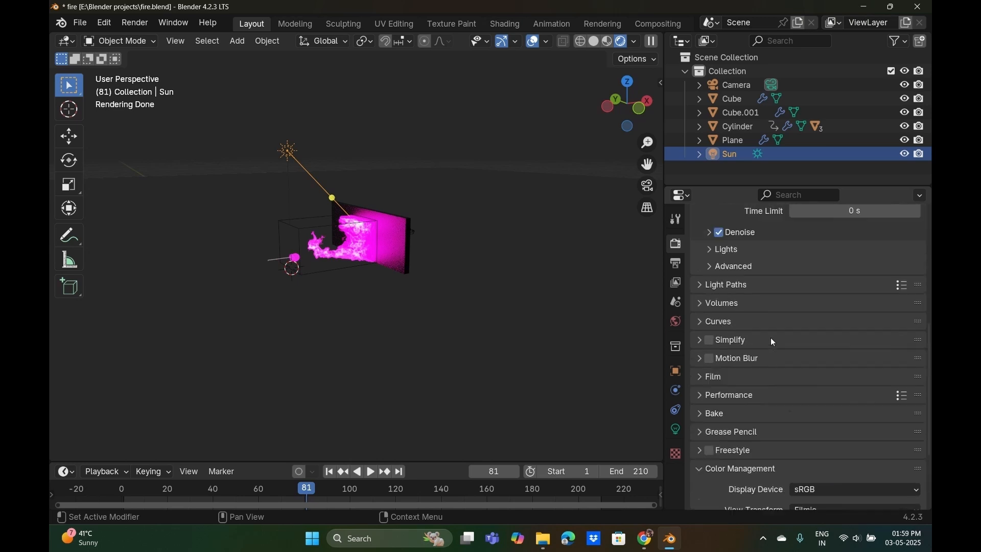
{"action": "left_click", "coordinate": [675, 262]}
{"action": "scroll", "coordinate": [817, 280], "scroll_direction": "down", "scroll_amount": 2}
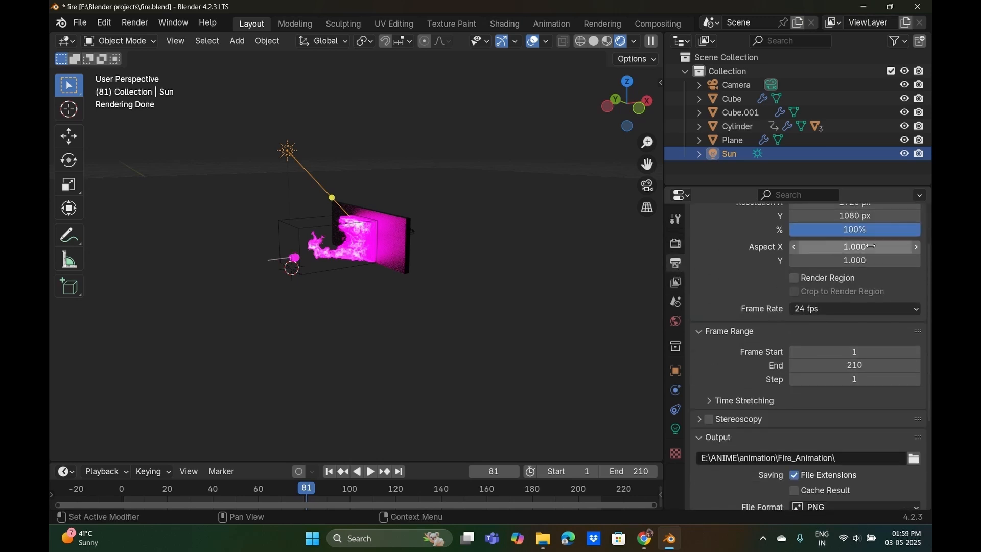
{"action": "scroll", "coordinate": [817, 280], "scroll_direction": "down", "scroll_amount": 5}
{"action": "scroll", "coordinate": [842, 278], "scroll_direction": "up", "scroll_amount": 6}
{"action": "left_click", "coordinate": [846, 335]}
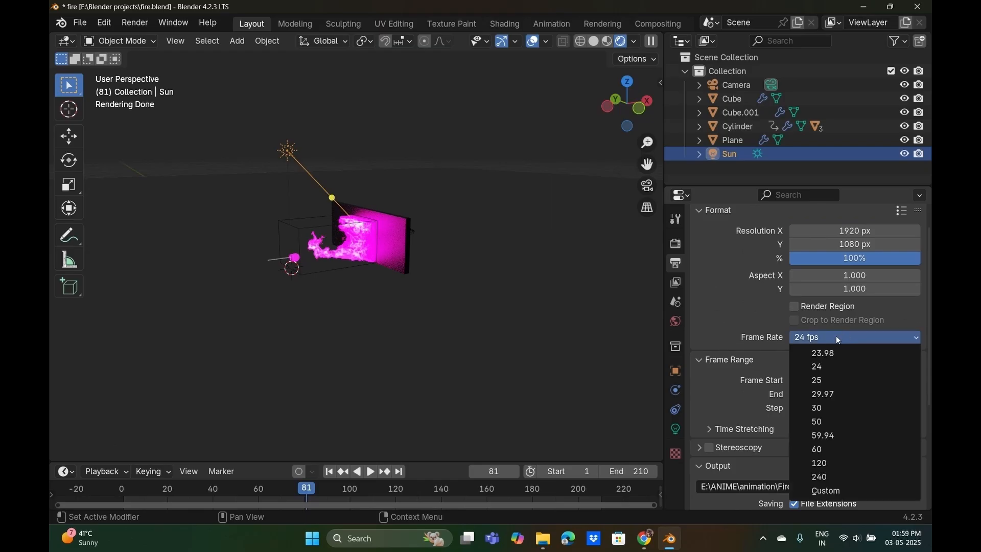
{"action": "left_click", "coordinate": [858, 340]}
{"action": "scroll", "coordinate": [835, 303], "scroll_direction": "down", "scroll_amount": 1}
{"action": "scroll", "coordinate": [837, 308], "scroll_direction": "down", "scroll_amount": 6}
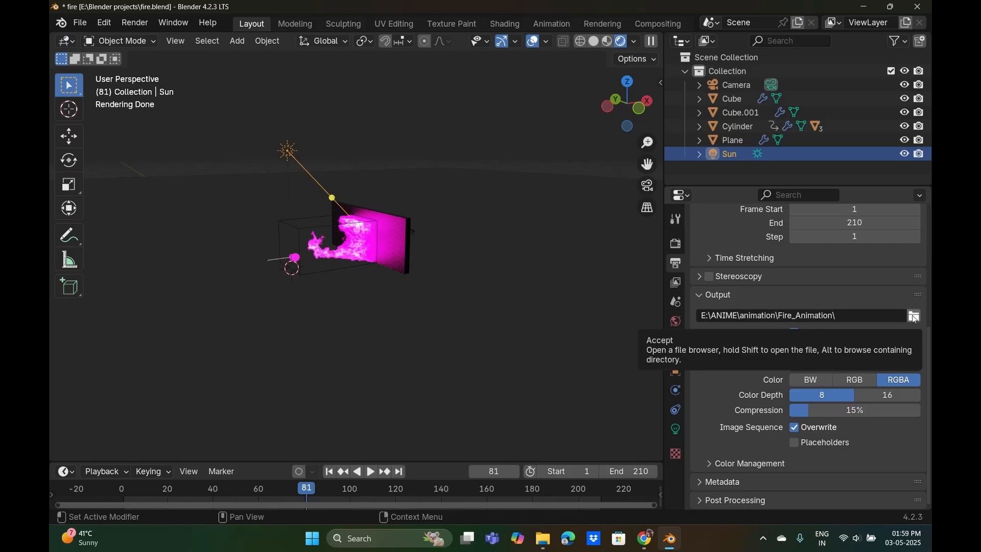
Browse the rendered PNG frames in the Fire_Animation output folder without changing the output path.
{"action": "left_click", "coordinate": [915, 316]}
{"action": "scroll", "coordinate": [579, 243], "scroll_direction": "down", "scroll_amount": 5}
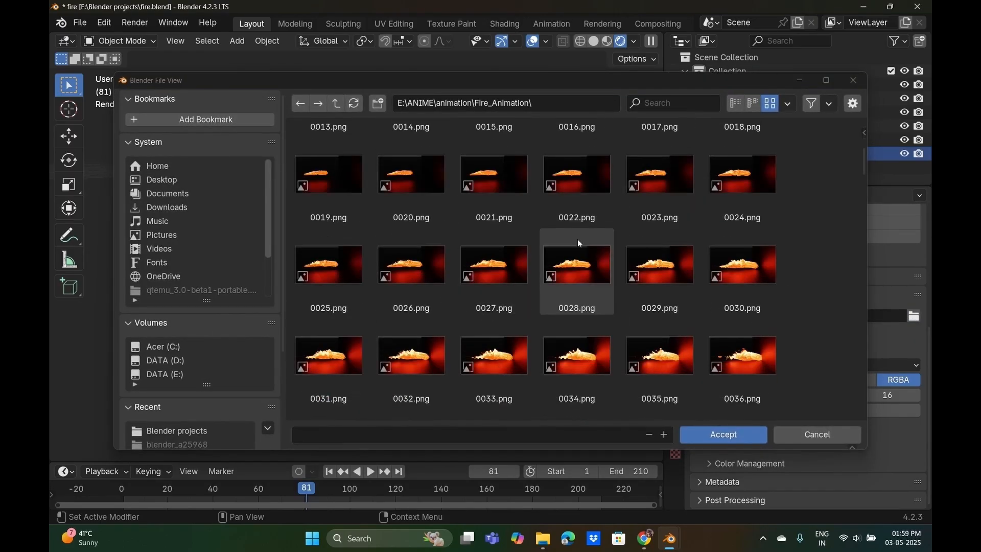
{"action": "scroll", "coordinate": [567, 256], "scroll_direction": "down", "scroll_amount": 8}
{"action": "left_click", "coordinate": [786, 431]}
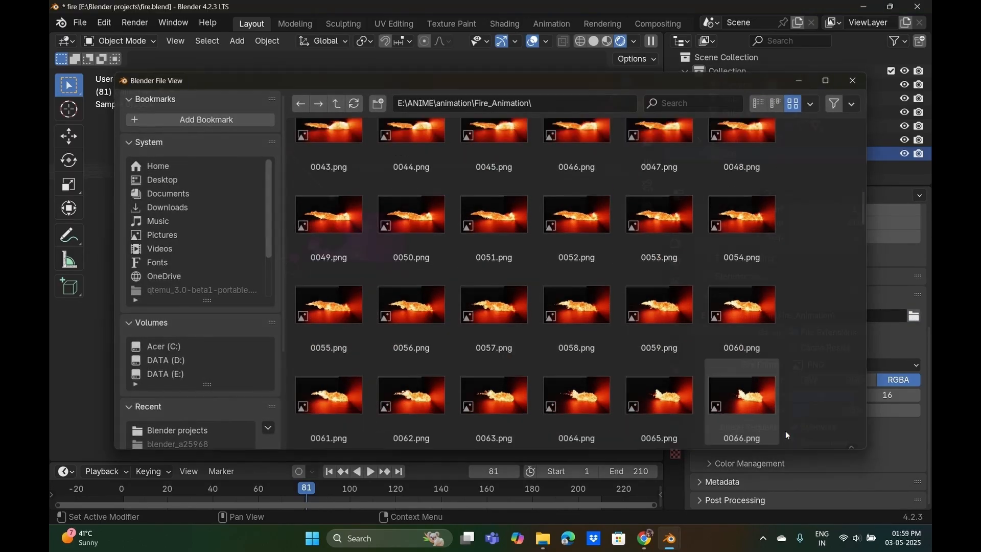
Check the available output file formats, including FFmpeg Video, and the output folder, keeping PNG and the current path.
{"action": "left_click", "coordinate": [857, 367]}
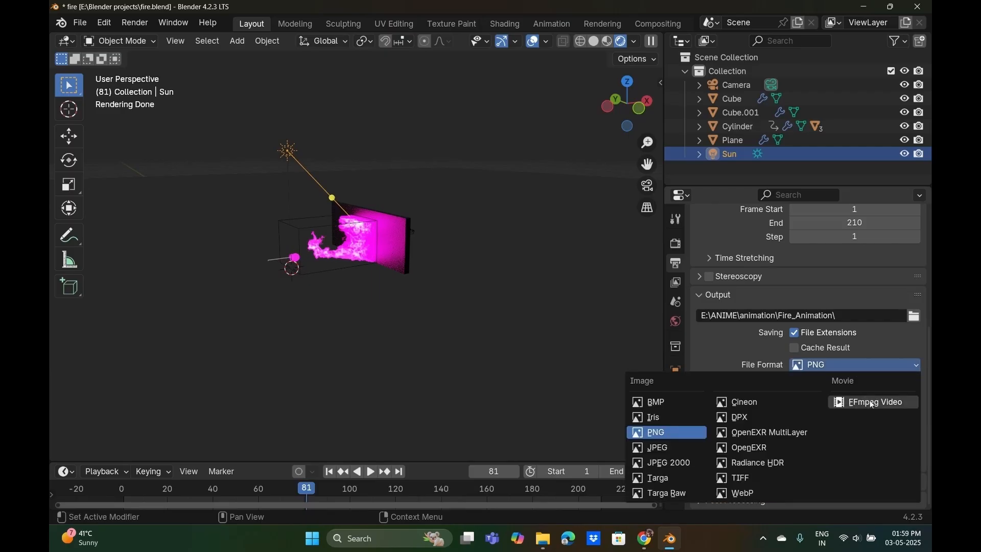
{"action": "left_click", "coordinate": [894, 358]}
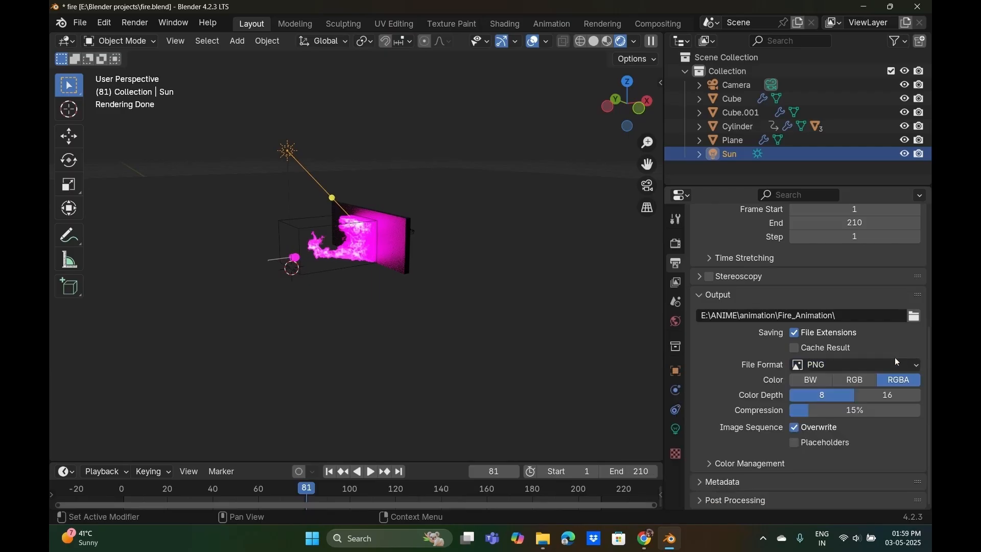
{"action": "left_click", "coordinate": [893, 360]}
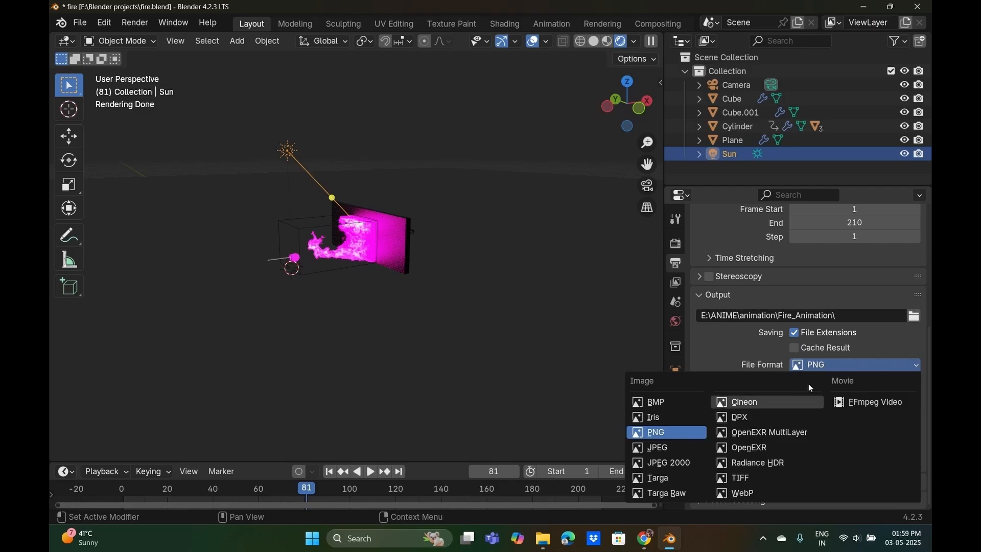
{"action": "left_click", "coordinate": [853, 363]}
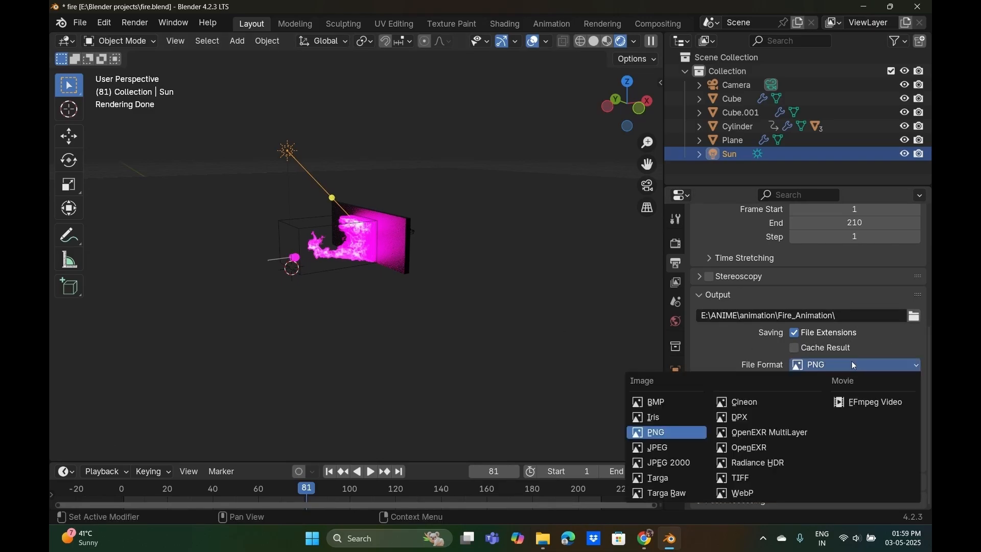
{"action": "left_click", "coordinate": [915, 316]}
{"action": "left_click", "coordinate": [853, 80]}
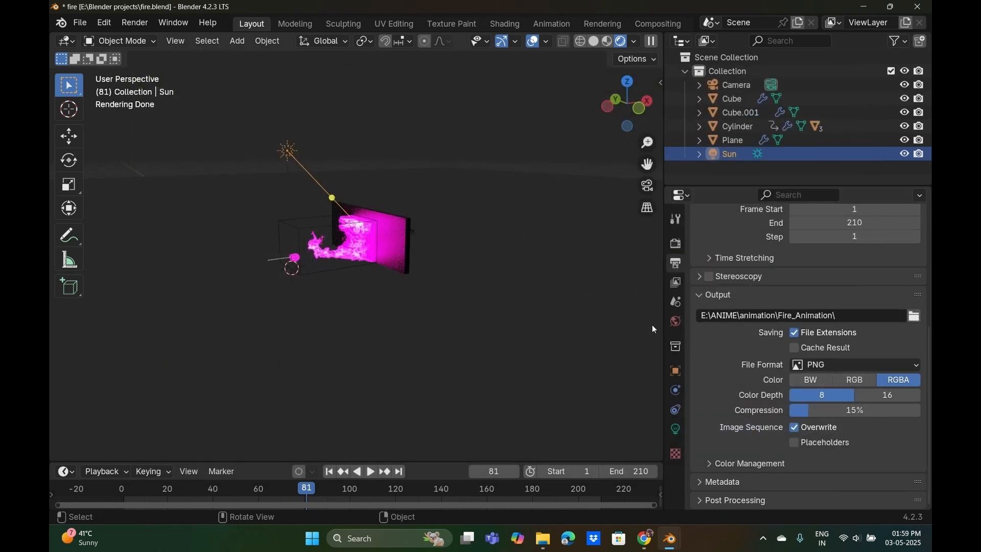
Start rendering the fire animation, check the first frame's render, and close the render window.
{"action": "left_click", "coordinate": [134, 23]}
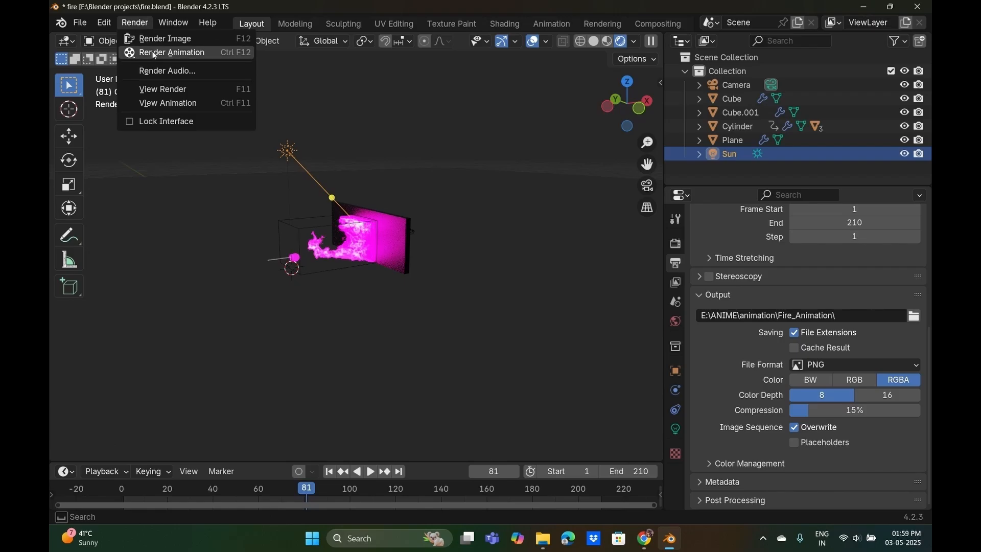
{"action": "left_click", "coordinate": [154, 53]}
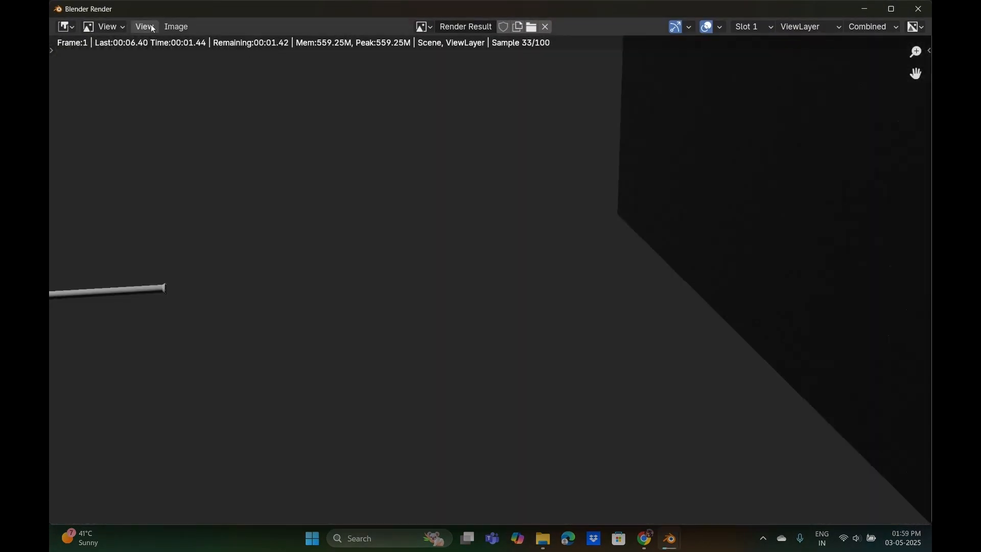
{"action": "left_click", "coordinate": [176, 26]}
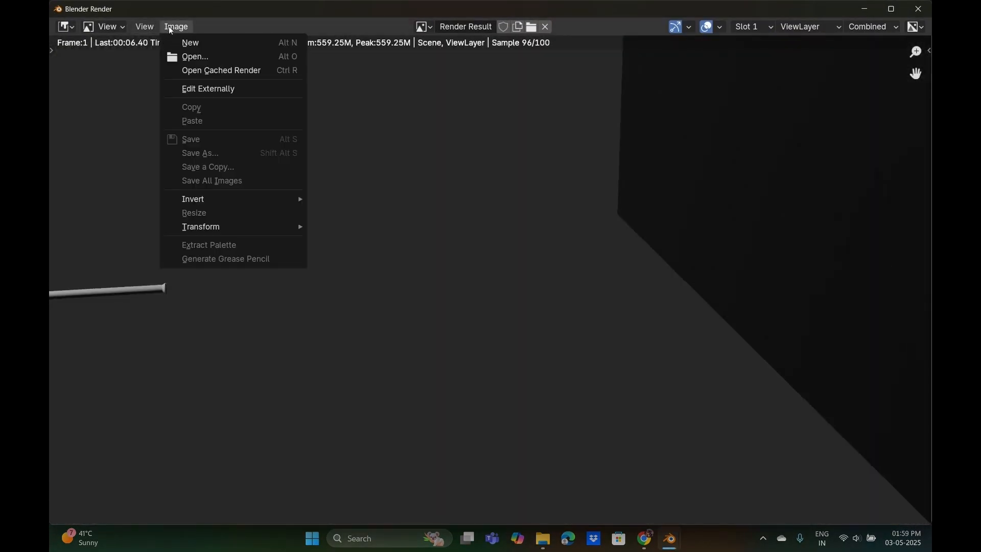
{"action": "left_click", "coordinate": [923, 14]}
Create a new Video Editing file without saving the changes to fire.blend.
{"action": "left_click", "coordinate": [90, 28]}
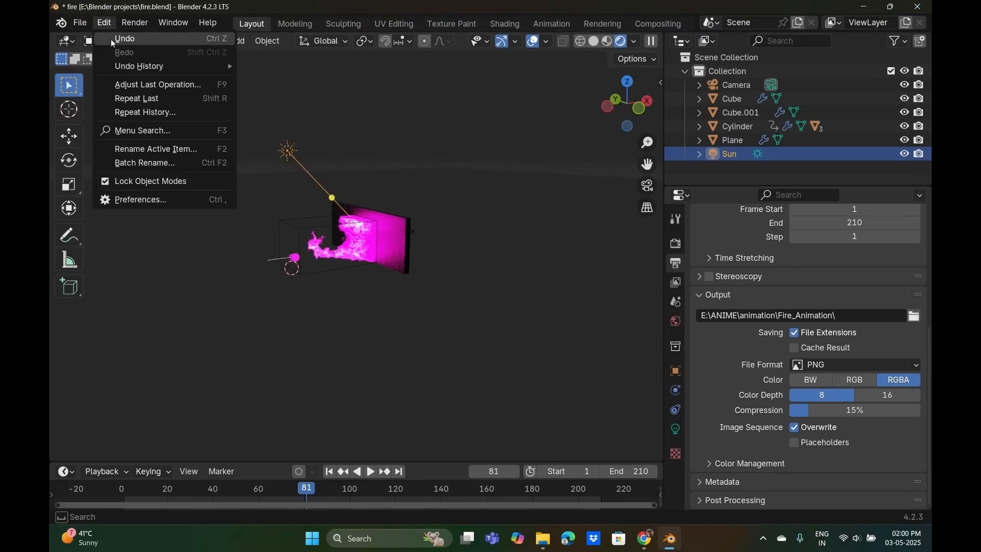
{"action": "mouse_move", "coordinate": [170, 38]}
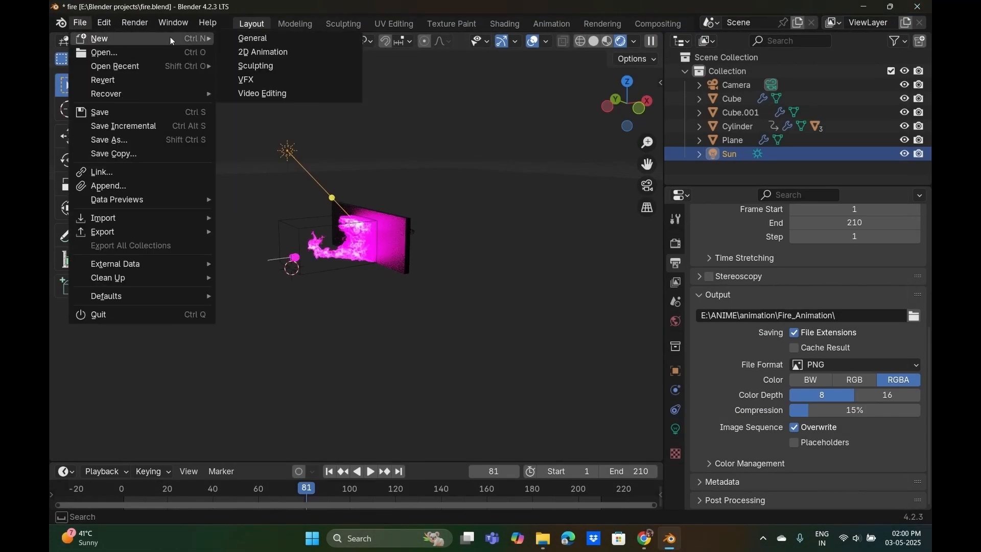
{"action": "left_click", "coordinate": [271, 93]}
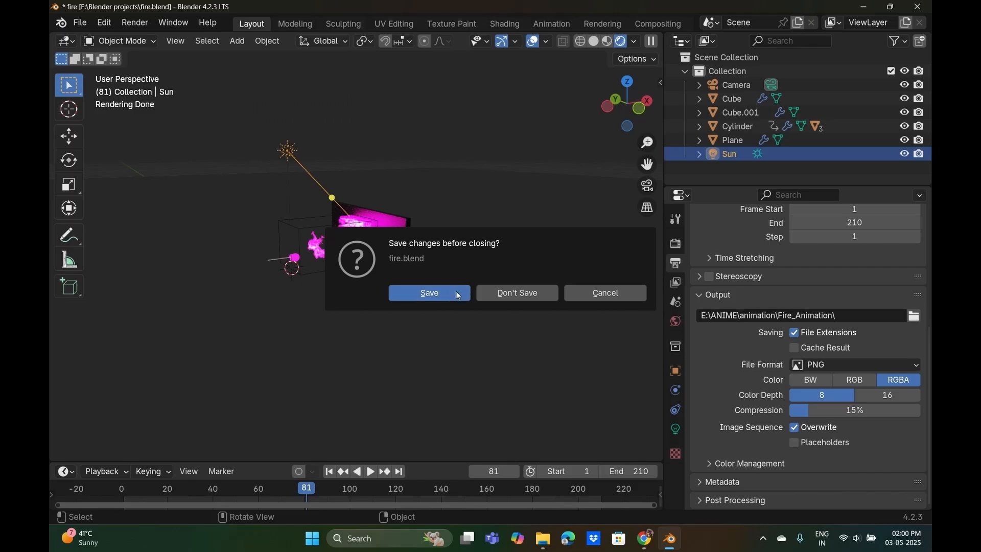
{"action": "left_click", "coordinate": [517, 292]}
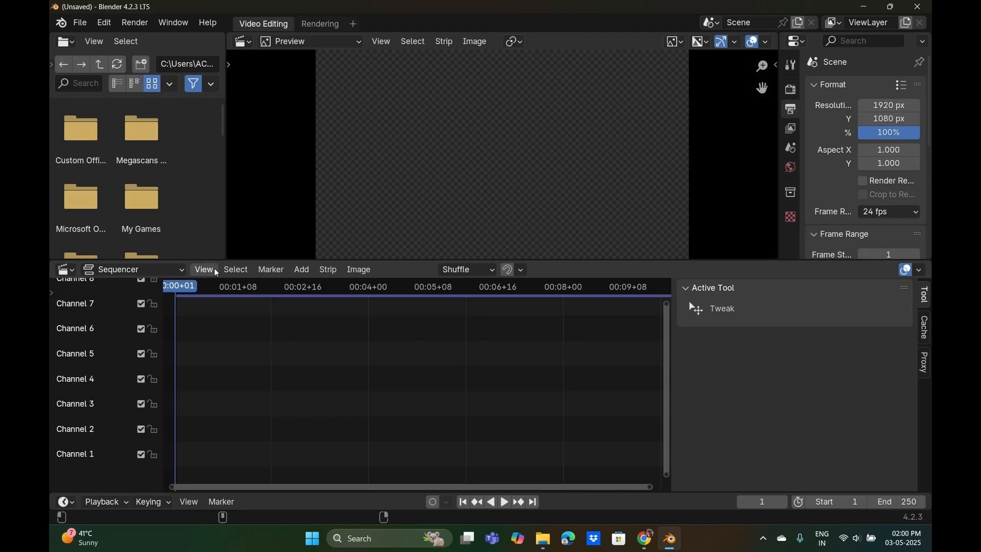
Try to add an image strip from E:\ANIME\animation\Fire_Animation to the sequencer without selecting any of its frames.
{"action": "left_click", "coordinate": [176, 272]}
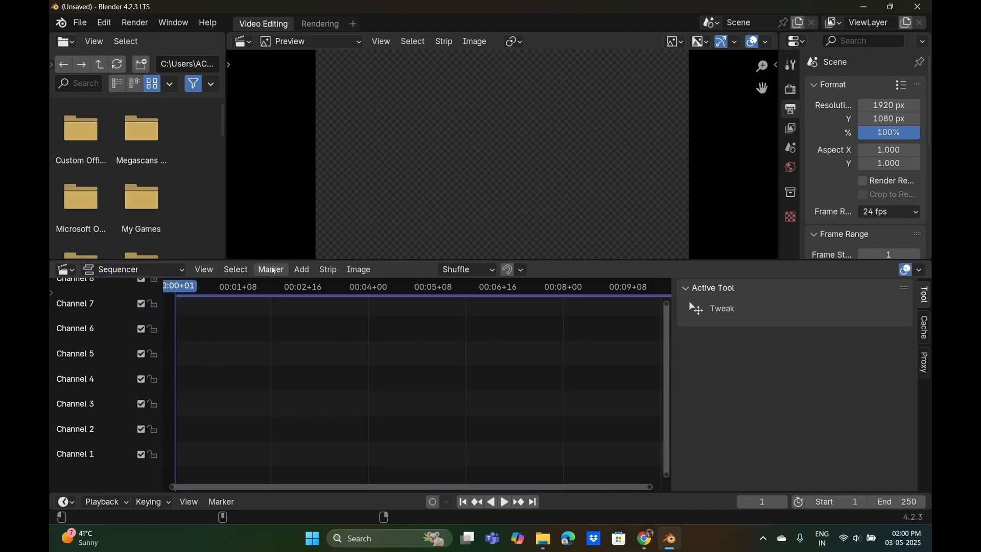
{"action": "left_click", "coordinate": [302, 269]}
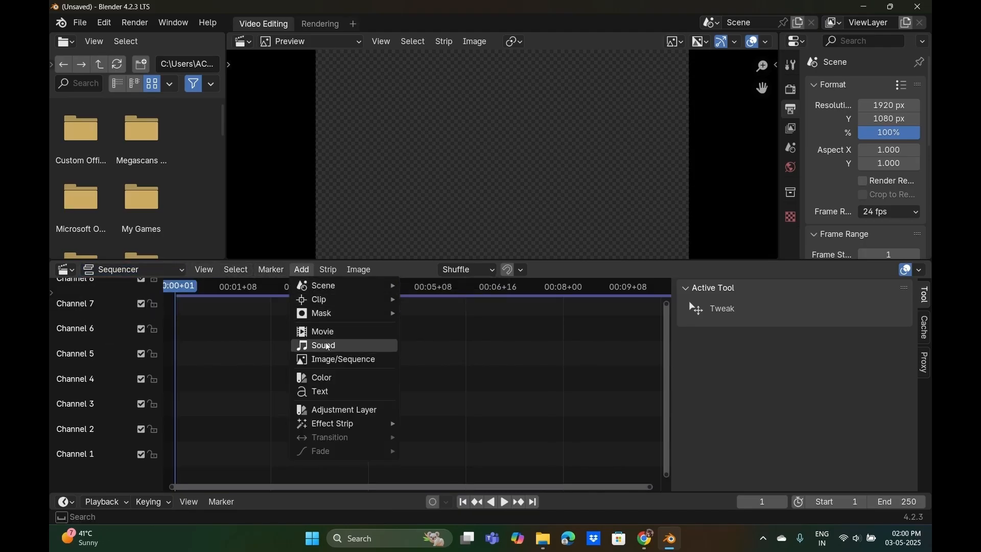
{"action": "left_click", "coordinate": [332, 360]}
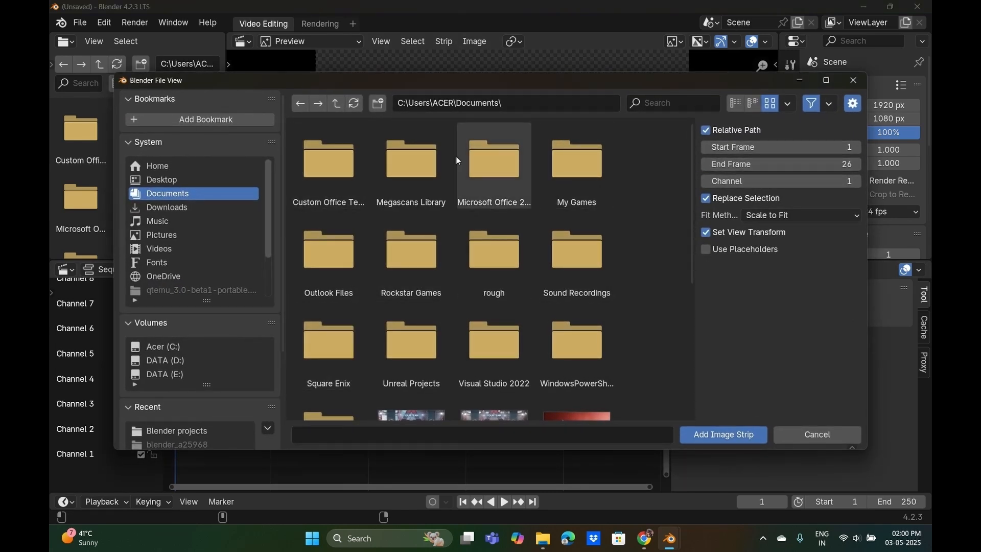
{"action": "left_click", "coordinate": [164, 375]}
{"action": "double_click", "coordinate": [403, 177]}
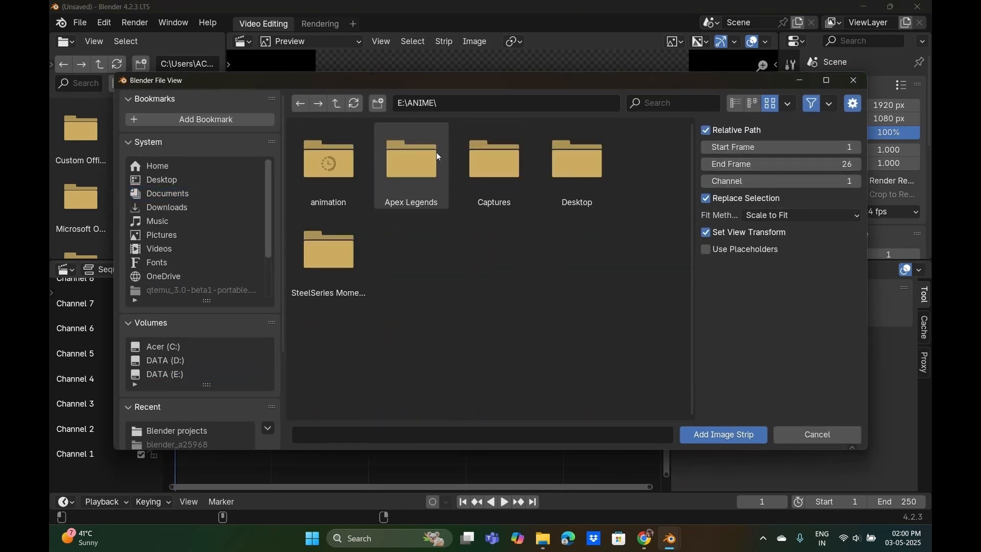
{"action": "double_click", "coordinate": [335, 183]}
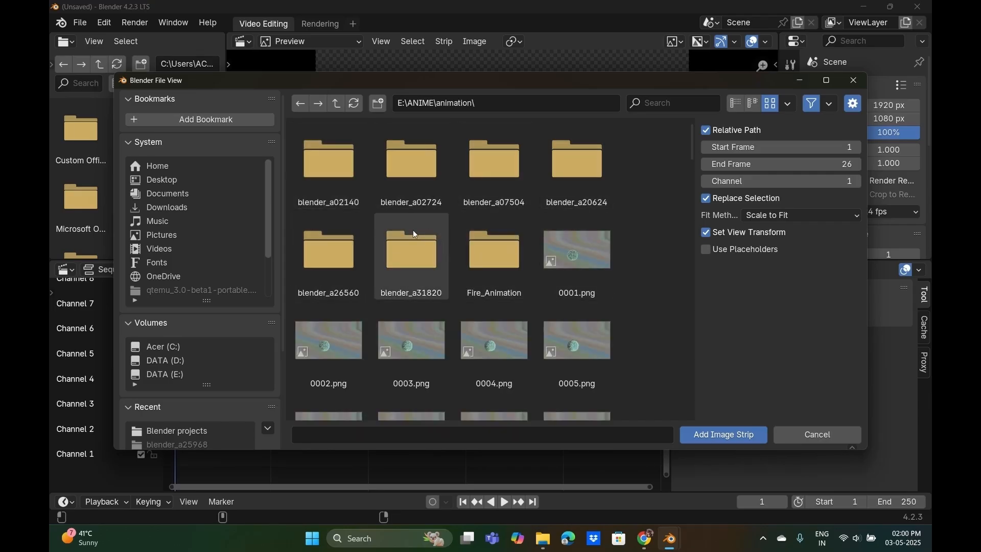
{"action": "double_click", "coordinate": [490, 247]}
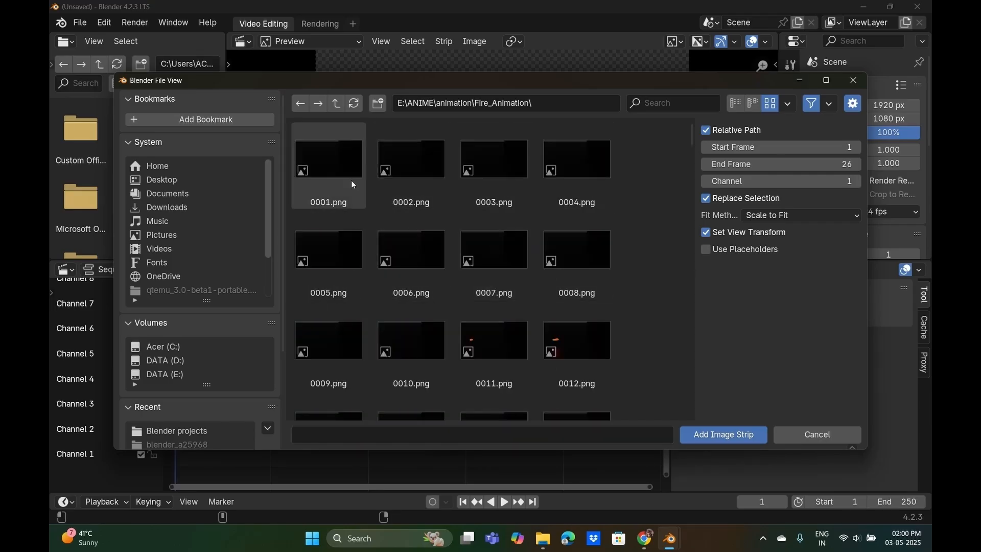
{"action": "scroll", "coordinate": [478, 306], "scroll_direction": "down", "scroll_amount": 8}
{"action": "scroll", "coordinate": [485, 258], "scroll_direction": "down", "scroll_amount": 15}
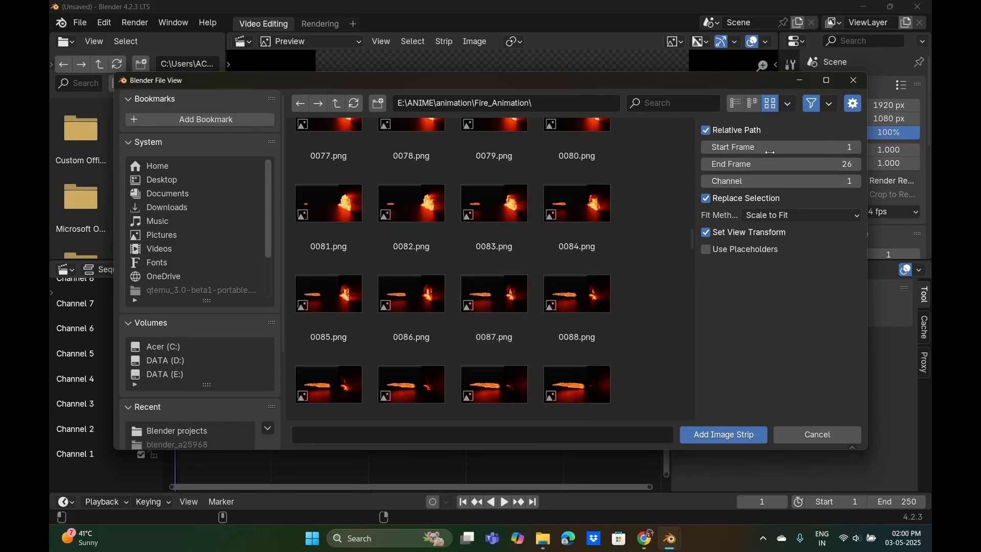
{"action": "left_click", "coordinate": [788, 104]}
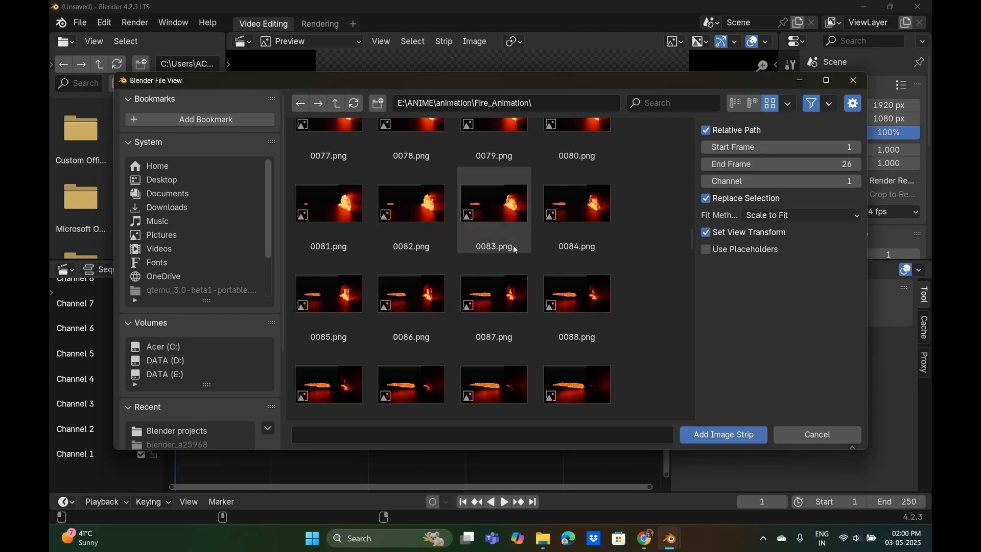
{"action": "scroll", "coordinate": [376, 197], "scroll_direction": "down", "scroll_amount": 6}
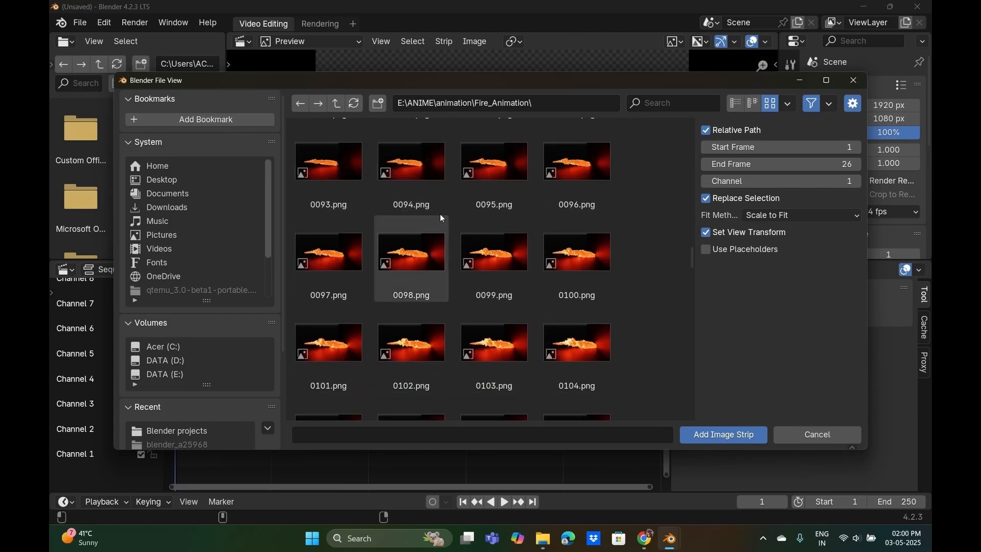
{"action": "left_click", "coordinate": [732, 438]}
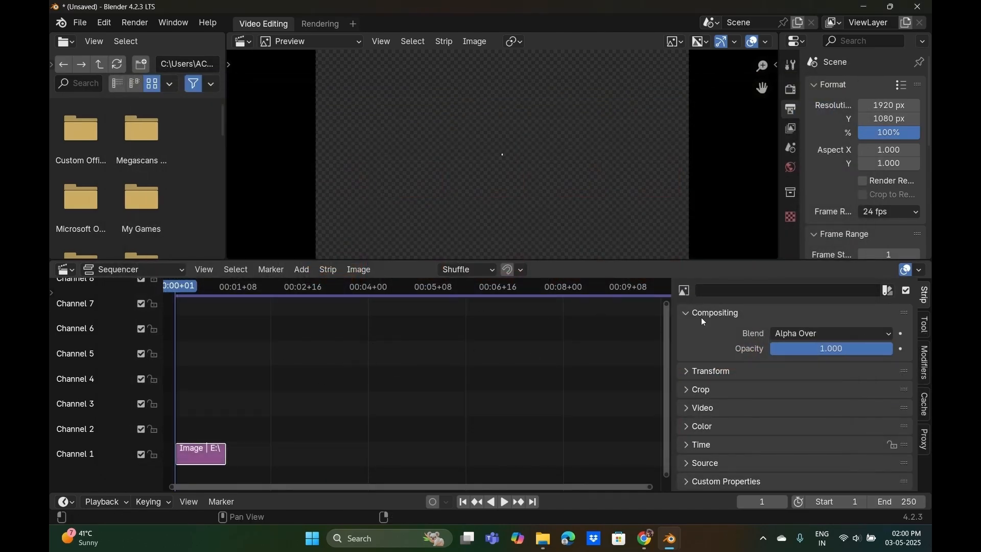
Check the available output frame rates, keeping 24 fps.
{"action": "scroll", "coordinate": [899, 194], "scroll_direction": "down", "scroll_amount": 1}
{"action": "left_click", "coordinate": [899, 186]}
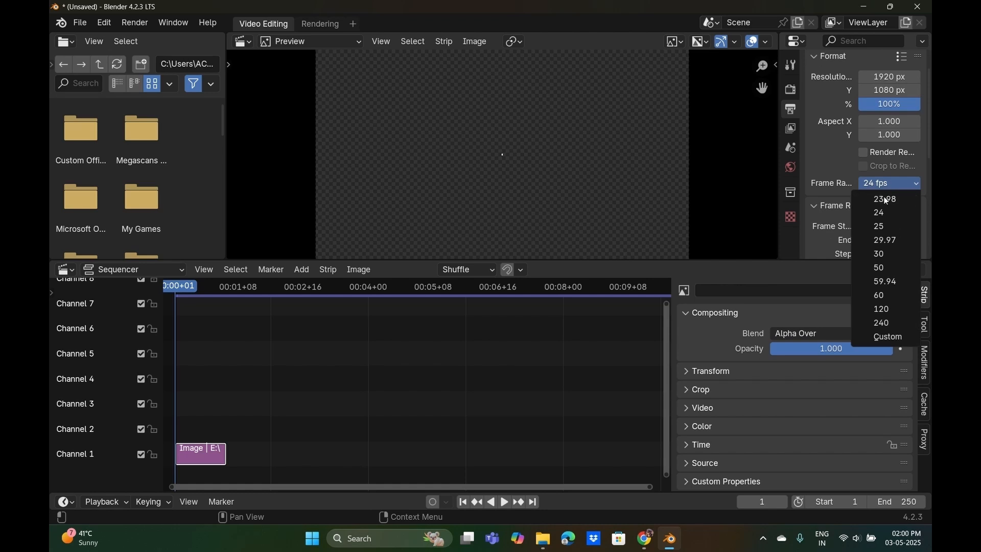
{"action": "key", "text": "Escape"}
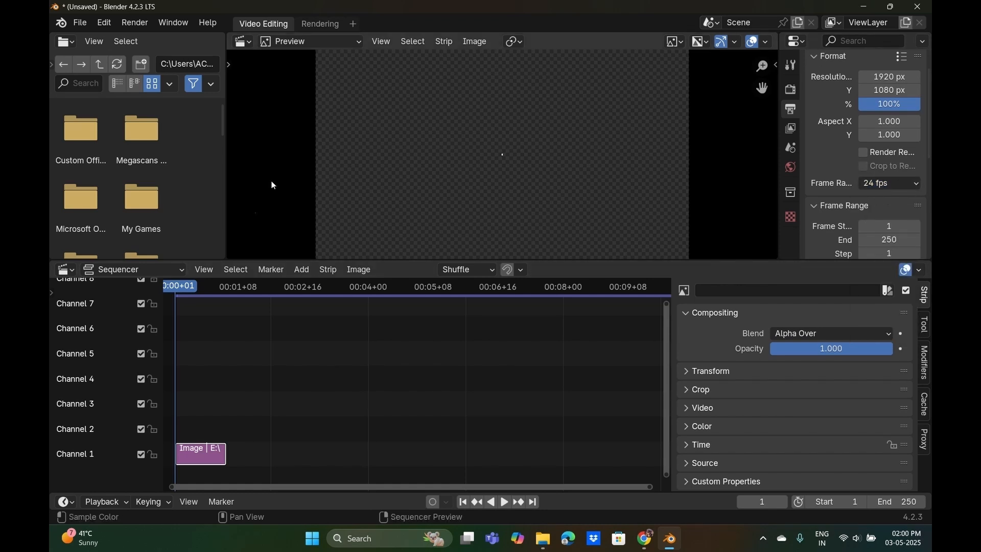
Play the image strip repeatedly from the first frame and stop playback at frame 15.
{"action": "key", "text": "space"}
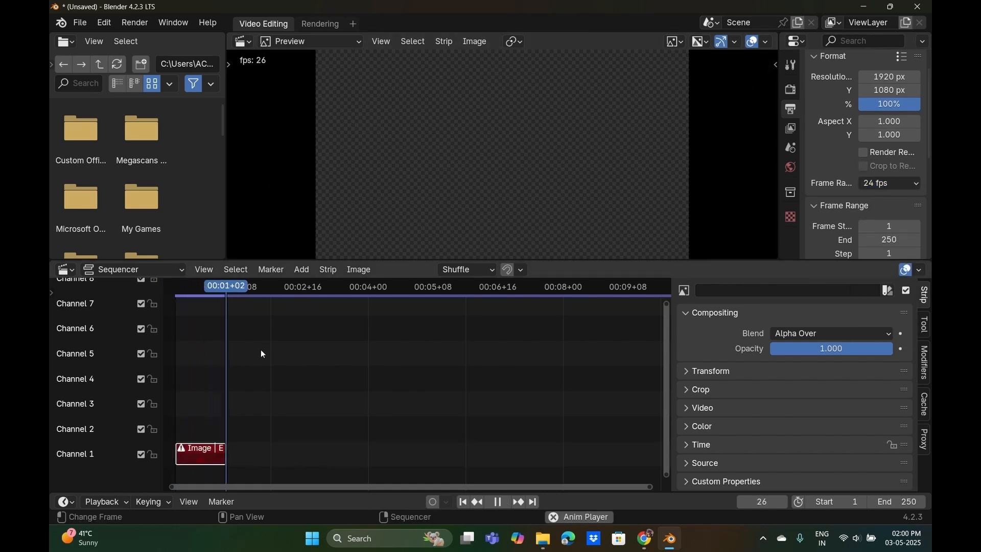
{"action": "key", "text": "space"}
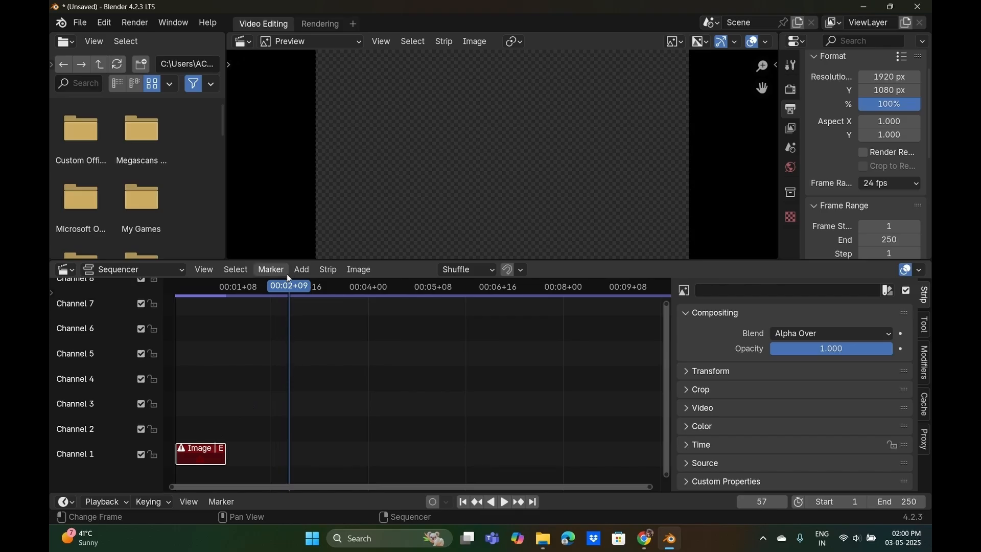
{"action": "key", "text": "shift+Left"}
{"action": "key", "text": "space"}
{"action": "key", "text": "space"}
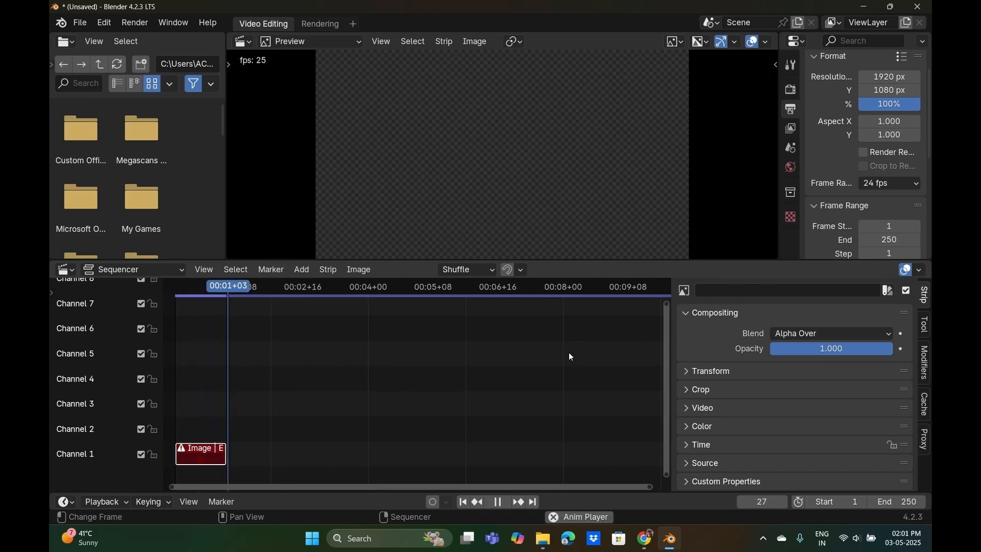
{"action": "key", "text": "space"}
{"action": "key", "text": "shift+Left"}
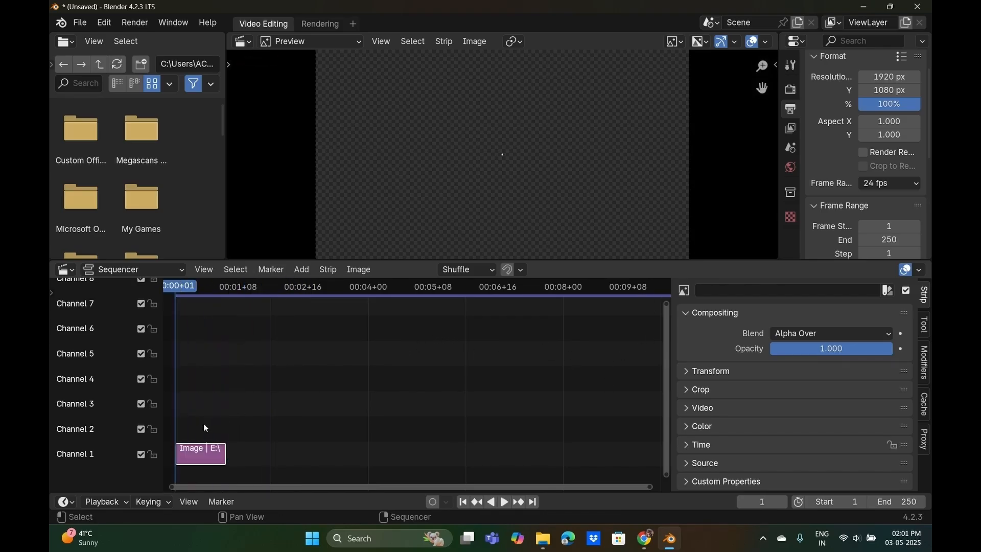
{"action": "key", "text": "space"}
{"action": "key", "text": "space"}
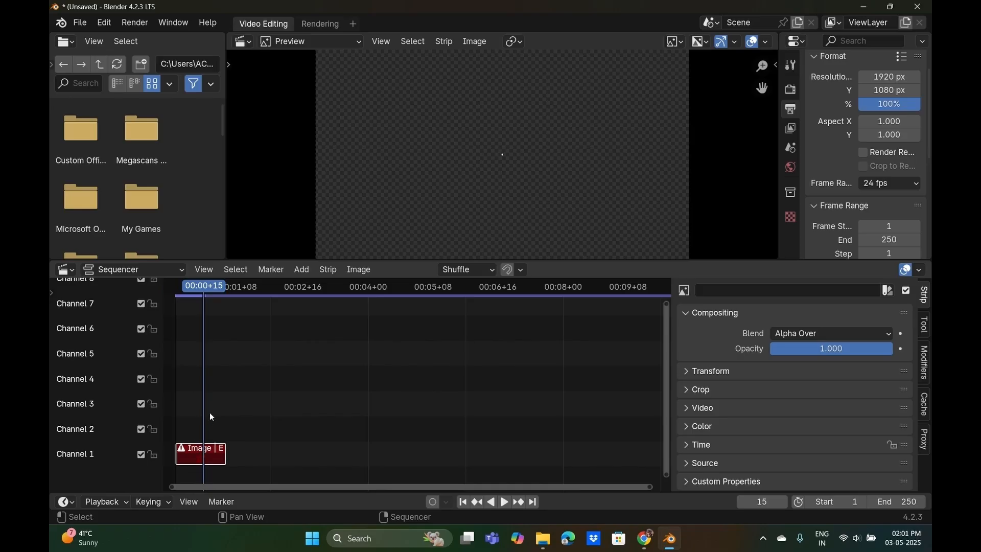
Delete the empty image strip from Channel 1 of the sequencer.
{"action": "right_click", "coordinate": [183, 446]}
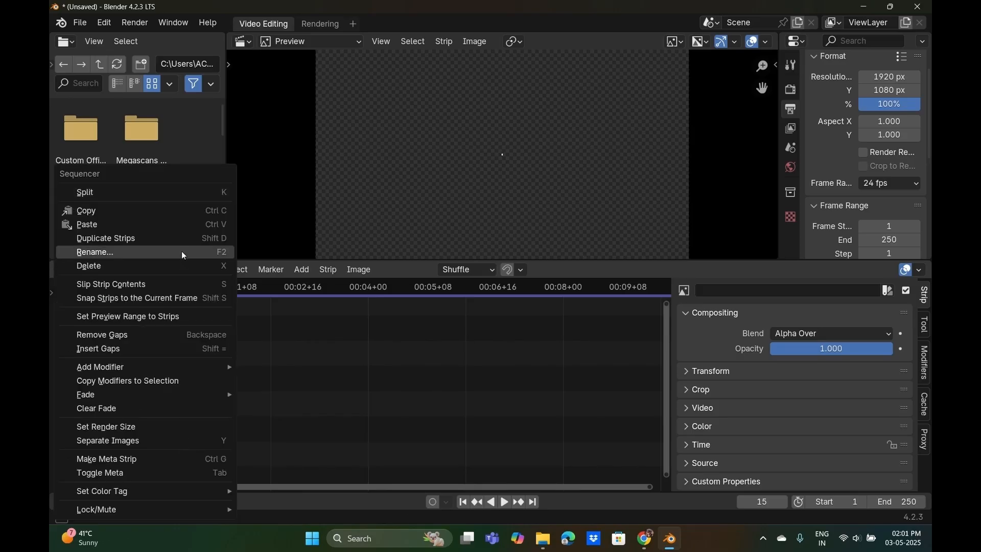
{"action": "left_click", "coordinate": [167, 266]}
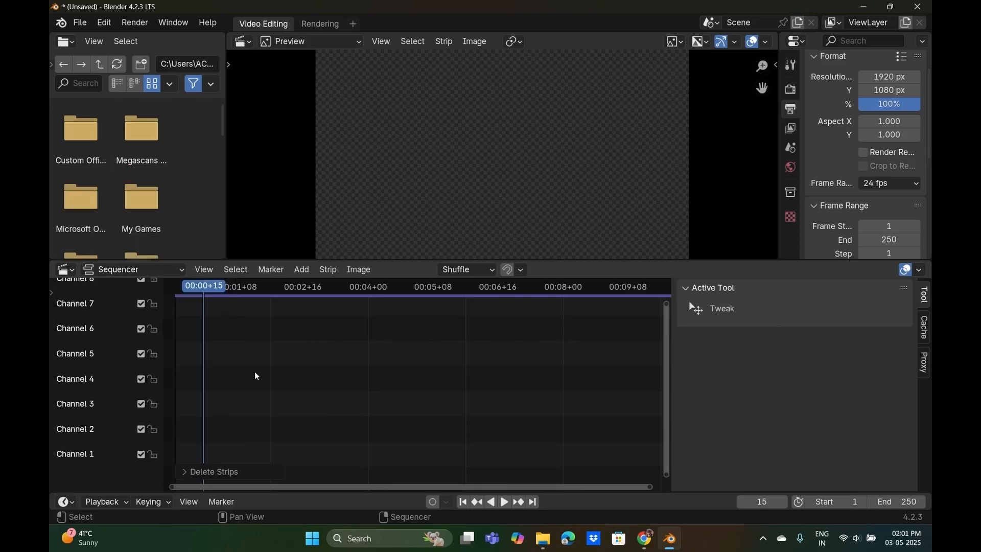
{"action": "left_click", "coordinate": [210, 271]}
{"action": "left_click", "coordinate": [207, 270]}
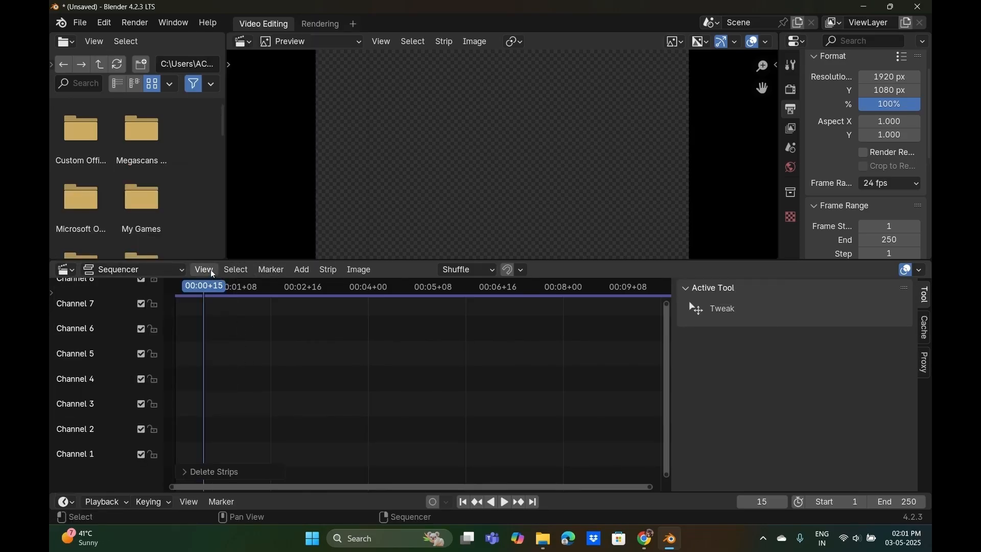
{"action": "left_click", "coordinate": [164, 271]}
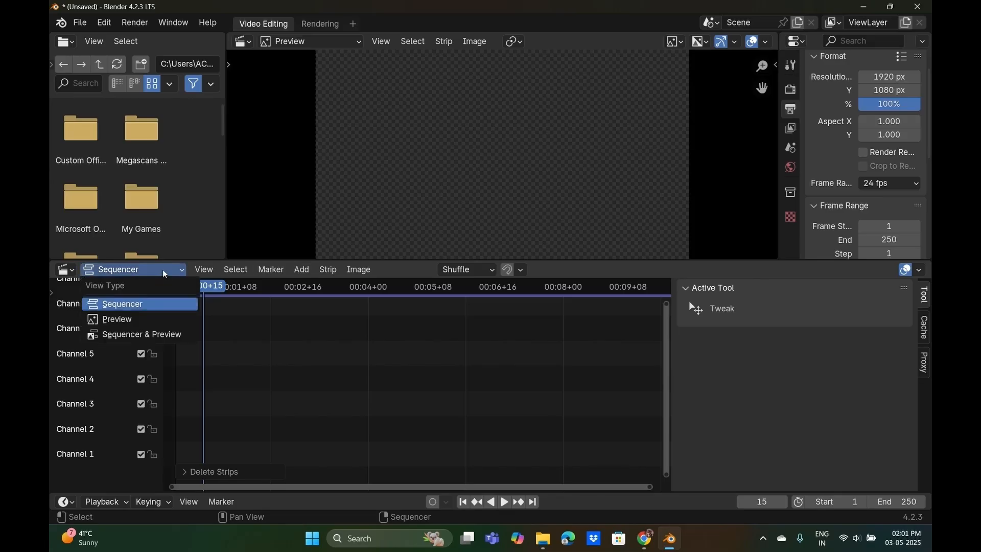
Add all PNG frames in the Fire_Animation folder to Channel 1 as an image sequence strip starting at frame 15.
{"action": "left_click", "coordinate": [302, 270]}
{"action": "mouse_move", "coordinate": [330, 318]}
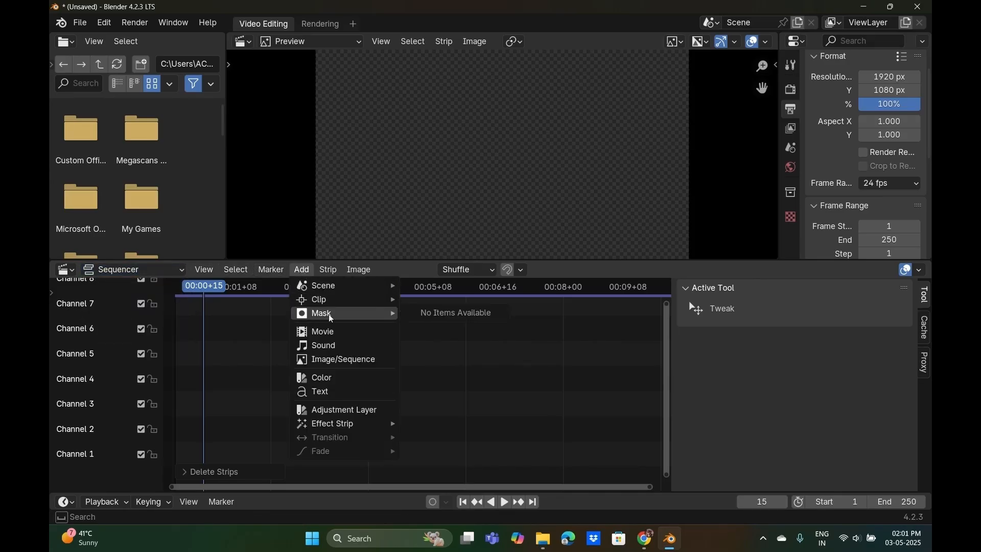
{"action": "left_click", "coordinate": [334, 359]}
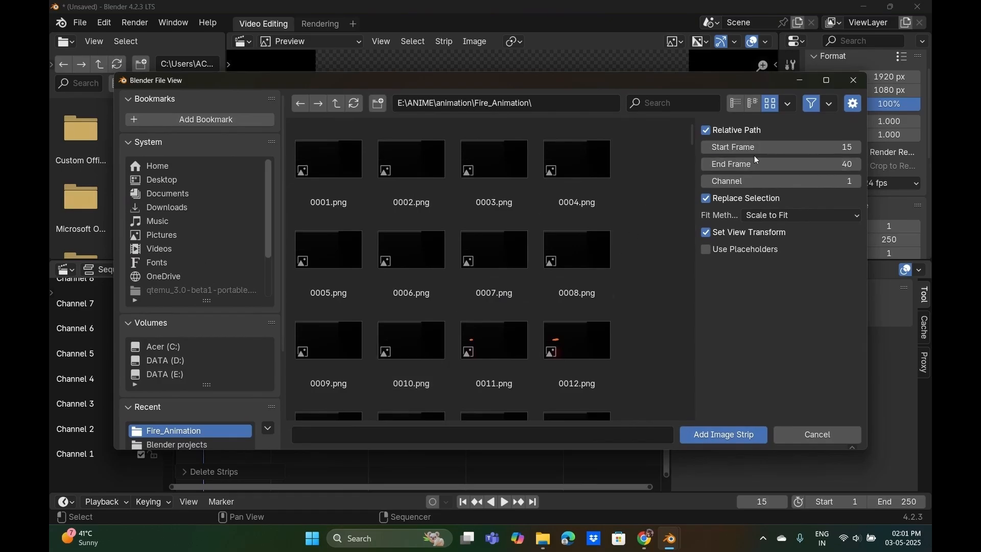
{"action": "key", "text": "a"}
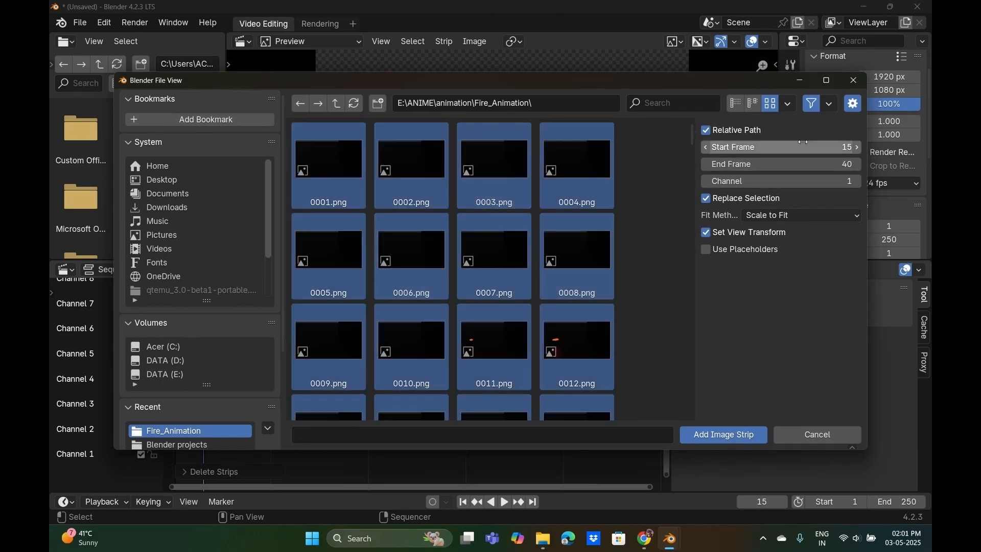
{"action": "left_click", "coordinate": [789, 104]}
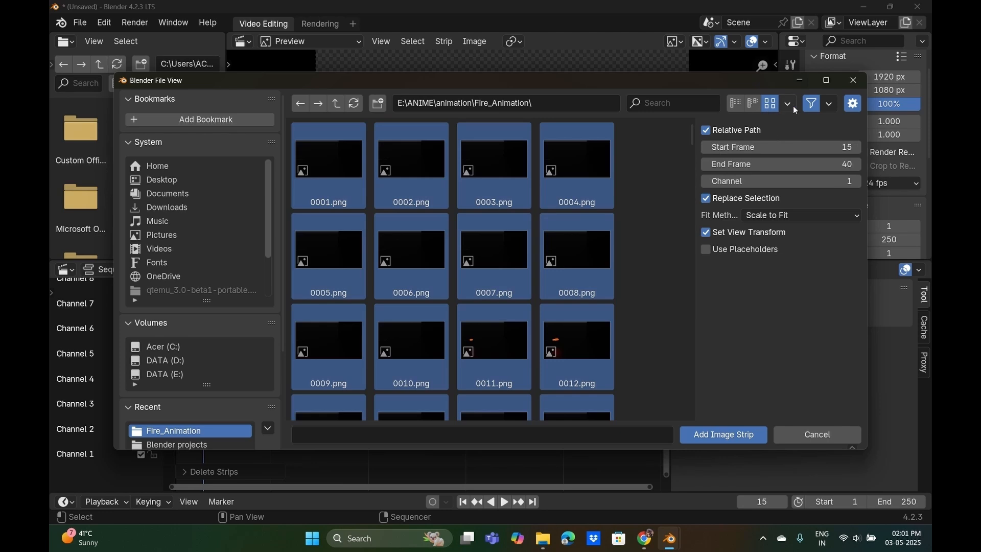
{"action": "left_click", "coordinate": [738, 436]}
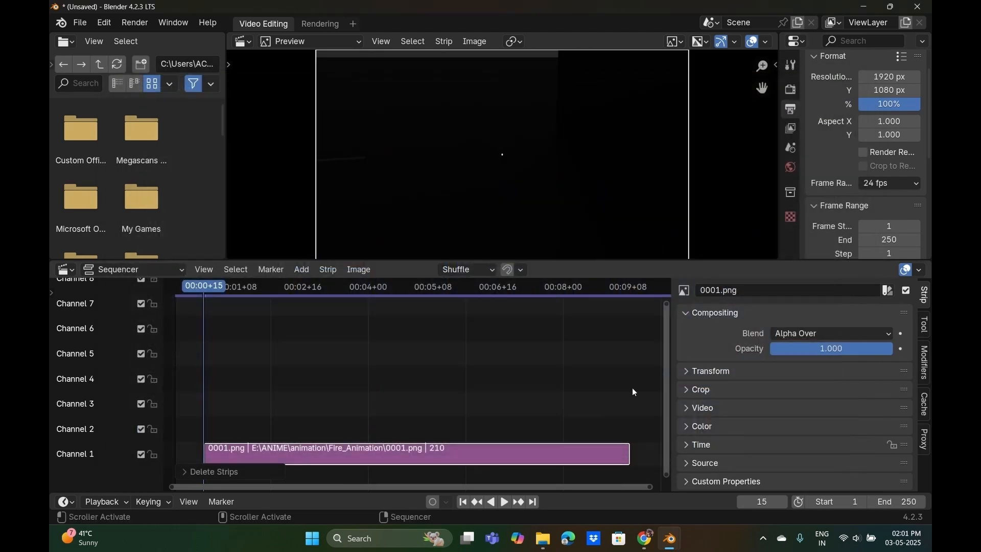
Play the fire image sequence in the preview and stop at frame 169.
{"action": "key", "text": "space"}
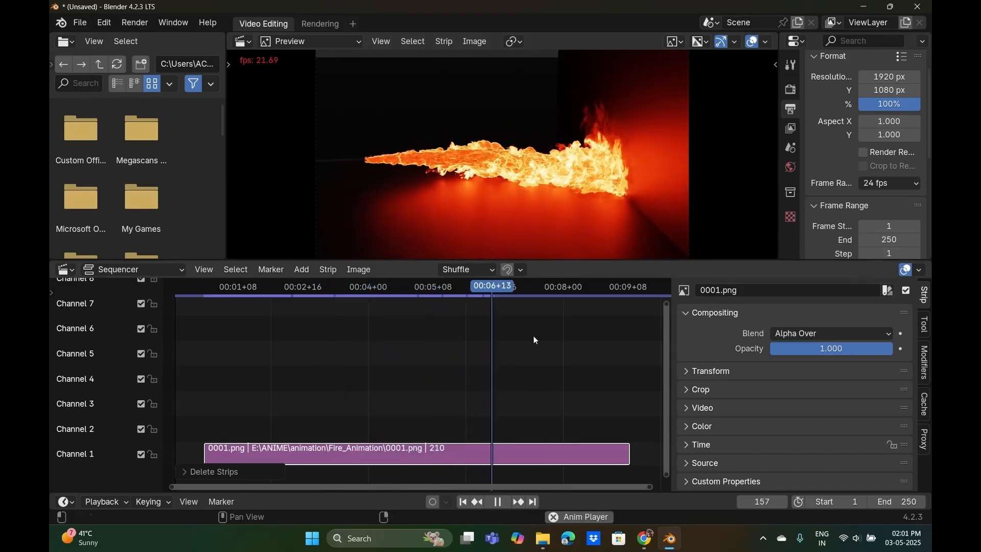
{"action": "key", "text": "space"}
{"action": "left_click", "coordinate": [134, 23]}
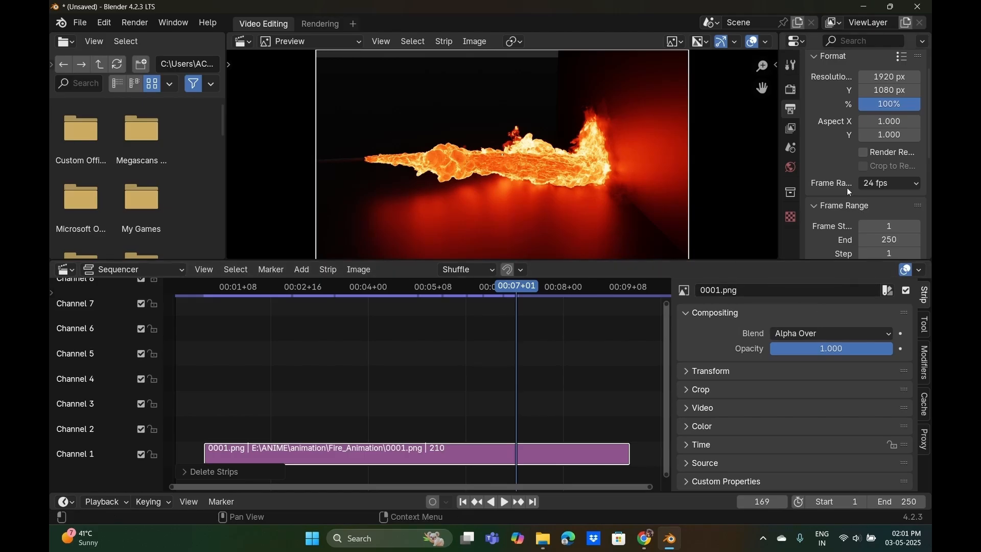
Set the output file format to FFmpeg Video in the scene's output properties.
{"action": "left_click", "coordinate": [790, 129]}
{"action": "left_click", "coordinate": [790, 108]}
{"action": "scroll", "coordinate": [857, 112], "scroll_direction": "down", "scroll_amount": 8}
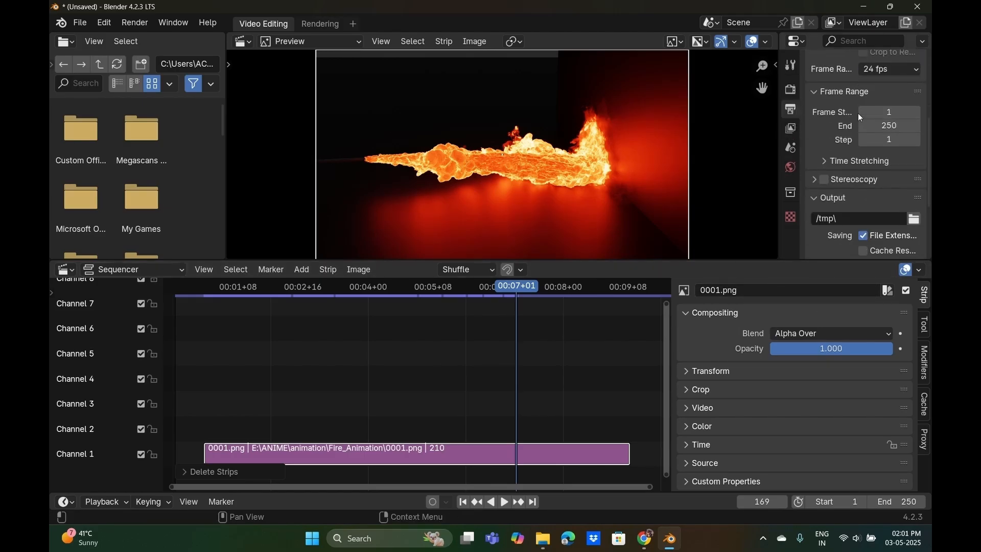
{"action": "left_click", "coordinate": [892, 159]}
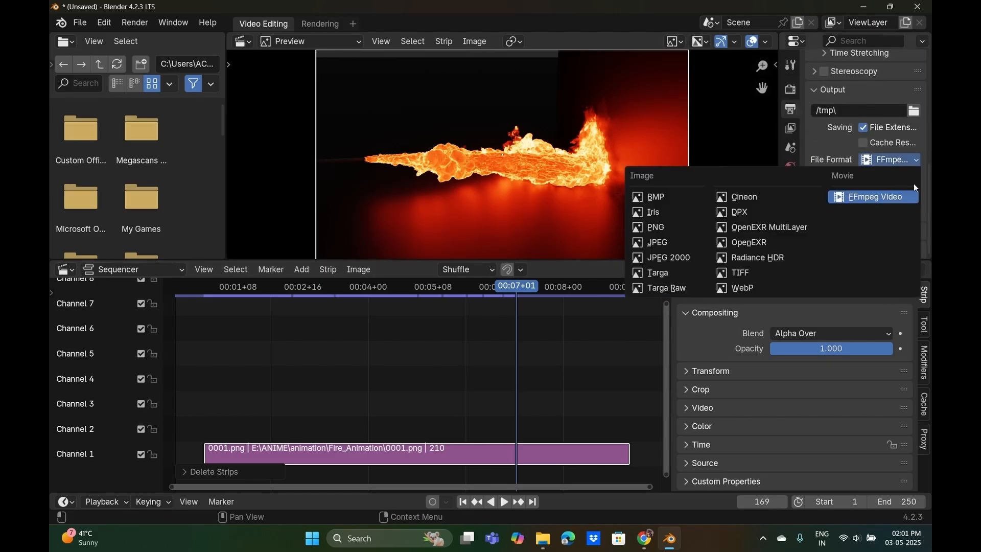
{"action": "left_click", "coordinate": [878, 196]}
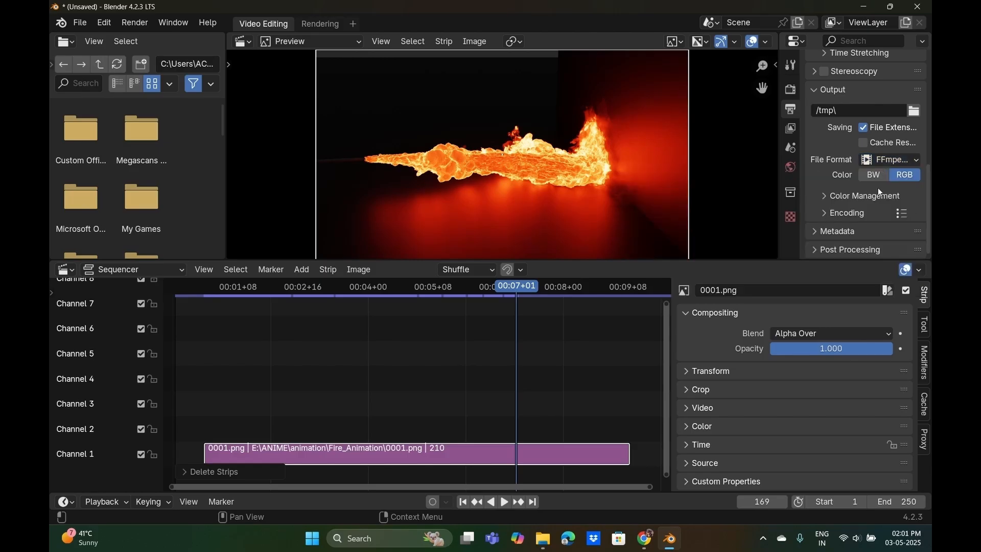
Open the folder chooser for the video's output path and close it without choosing a folder.
{"action": "left_click", "coordinate": [876, 160]}
{"action": "left_click", "coordinate": [146, 29]}
{"action": "left_click", "coordinate": [905, 113]}
{"action": "key", "text": "Escape"}
{"action": "left_click", "coordinate": [912, 113]}
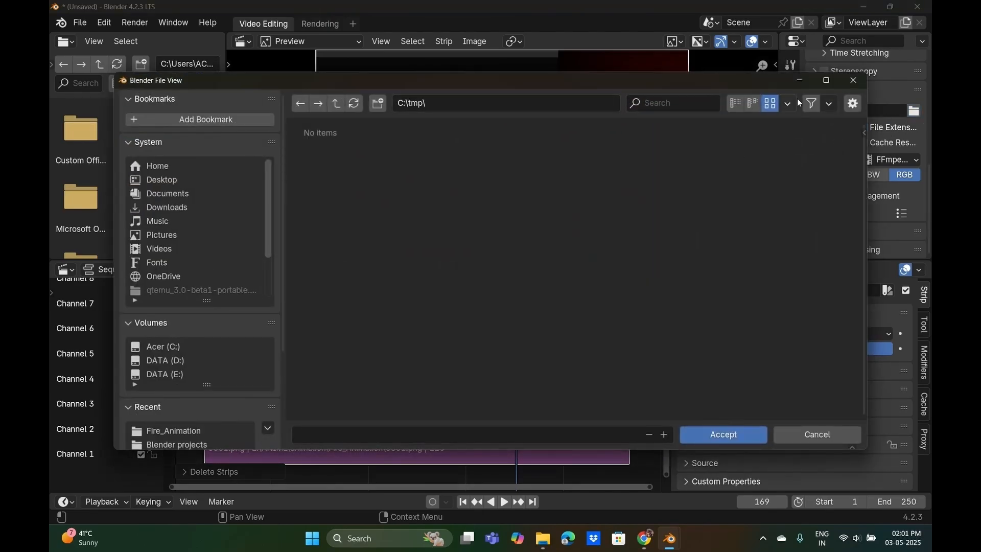
{"action": "left_click", "coordinate": [855, 82]}
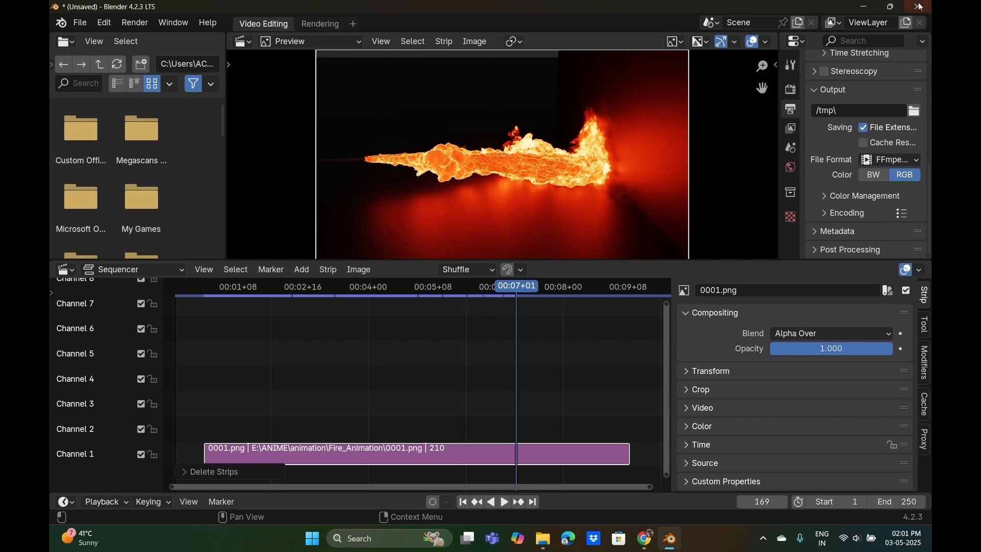
Play the fire sequence through to frame 250, and return the playhead to frame 0.
{"action": "key", "text": "space"}
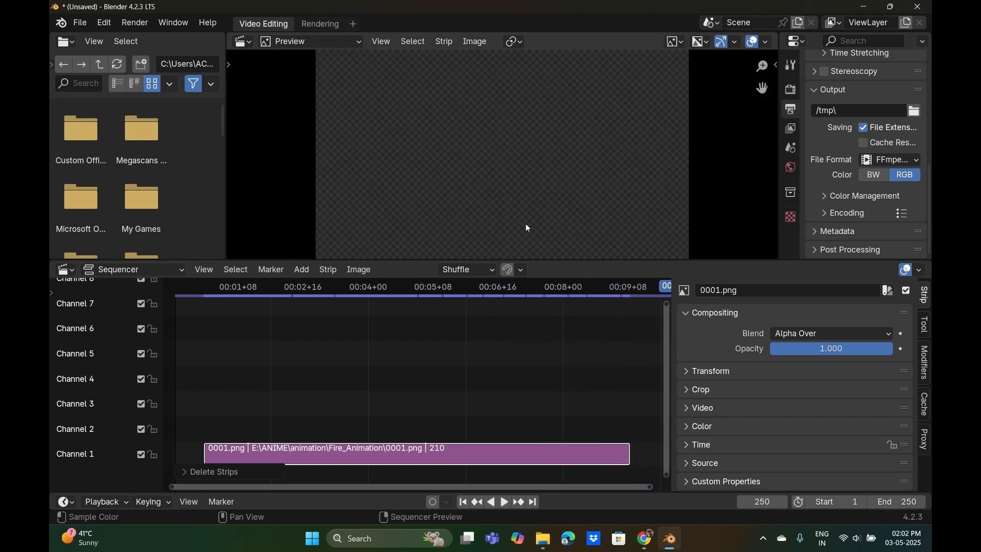
{"action": "left_click_drag", "start_coordinate": [430, 291], "coordinate": [174, 287]}
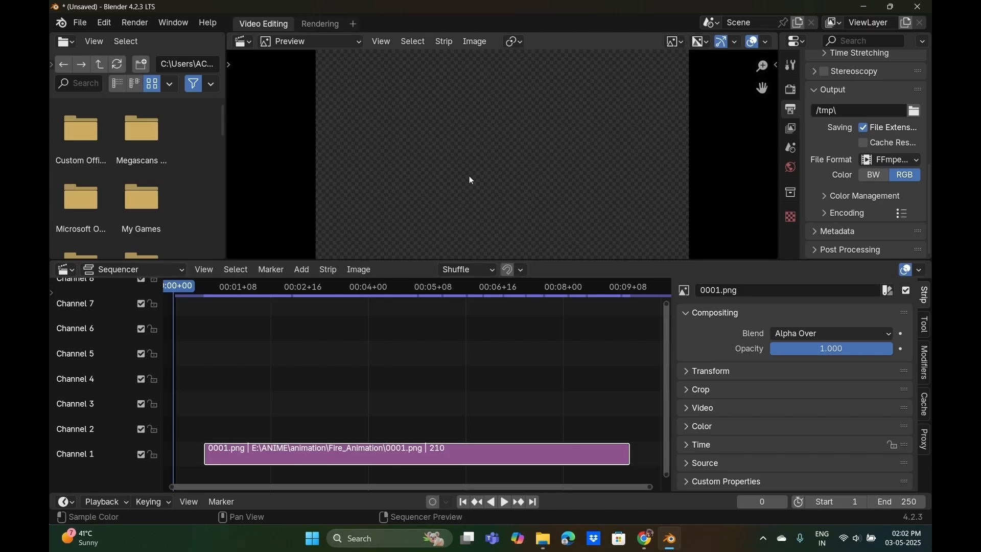
Quit the program without saving the video editing project.
{"action": "left_click", "coordinate": [922, 6]}
{"action": "left_click", "coordinate": [515, 290]}
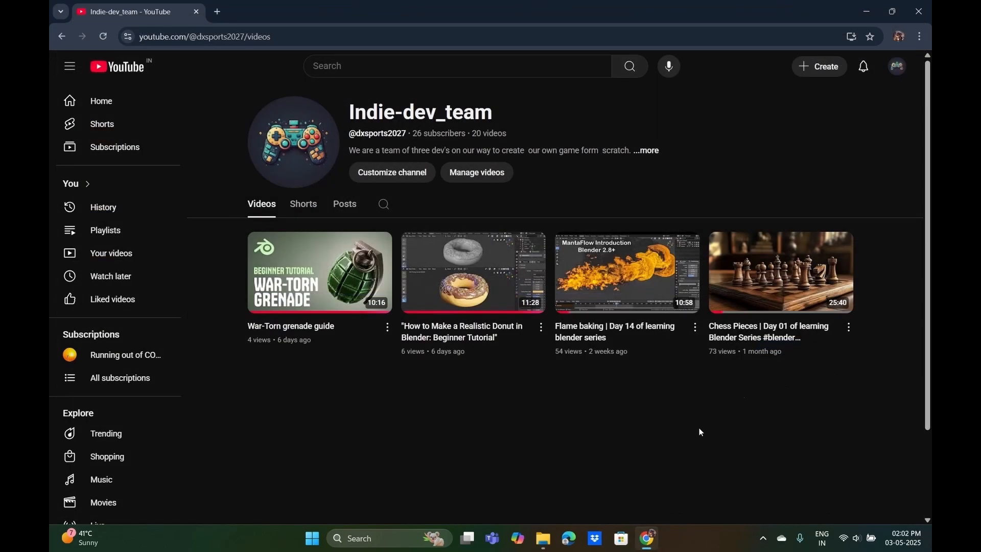